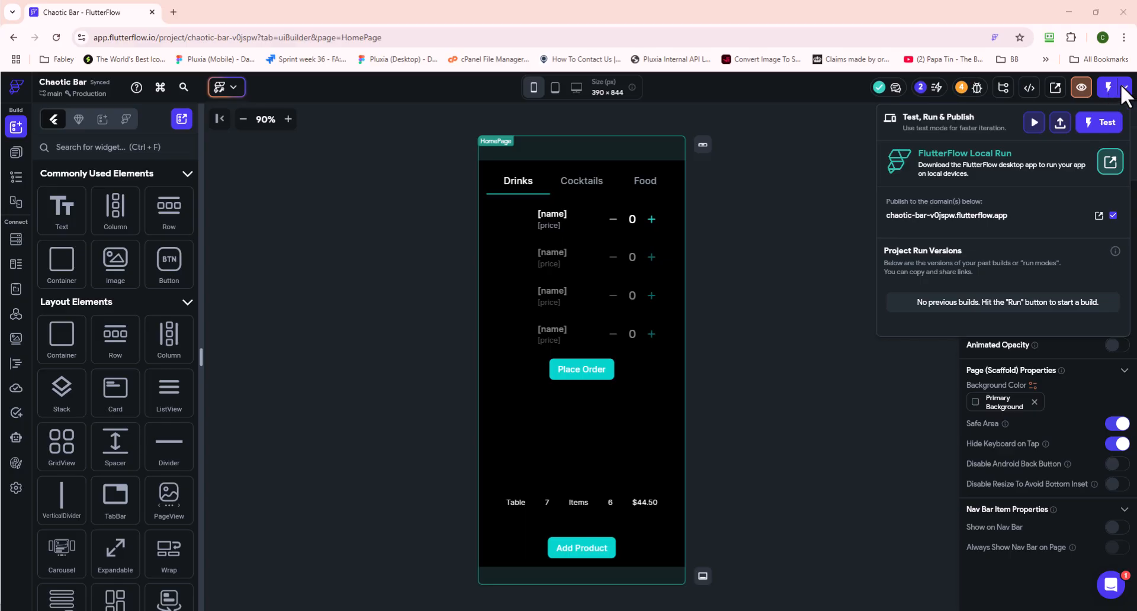
click(1123, 87)
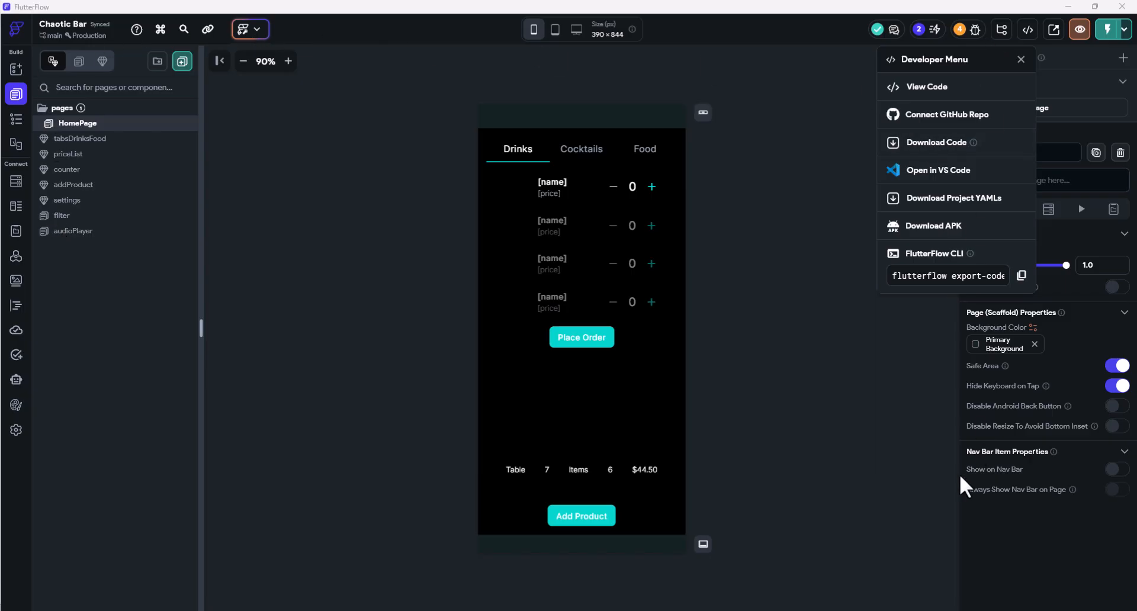
click(914, 454)
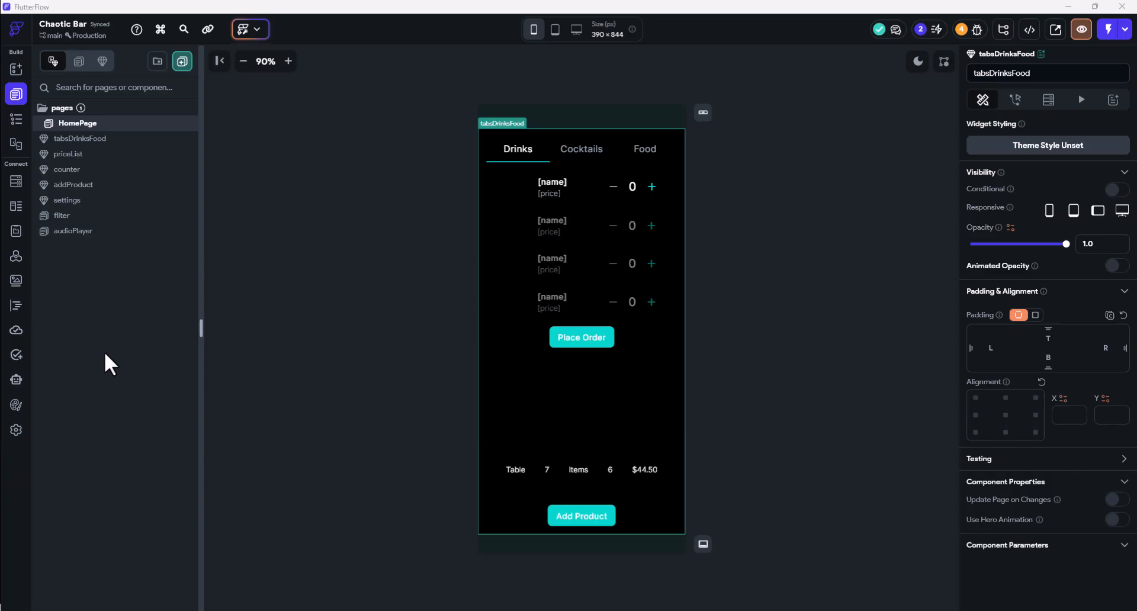
Enable the Web platform for the project, reaching the platform settings from Web Deployment.
click(16, 432)
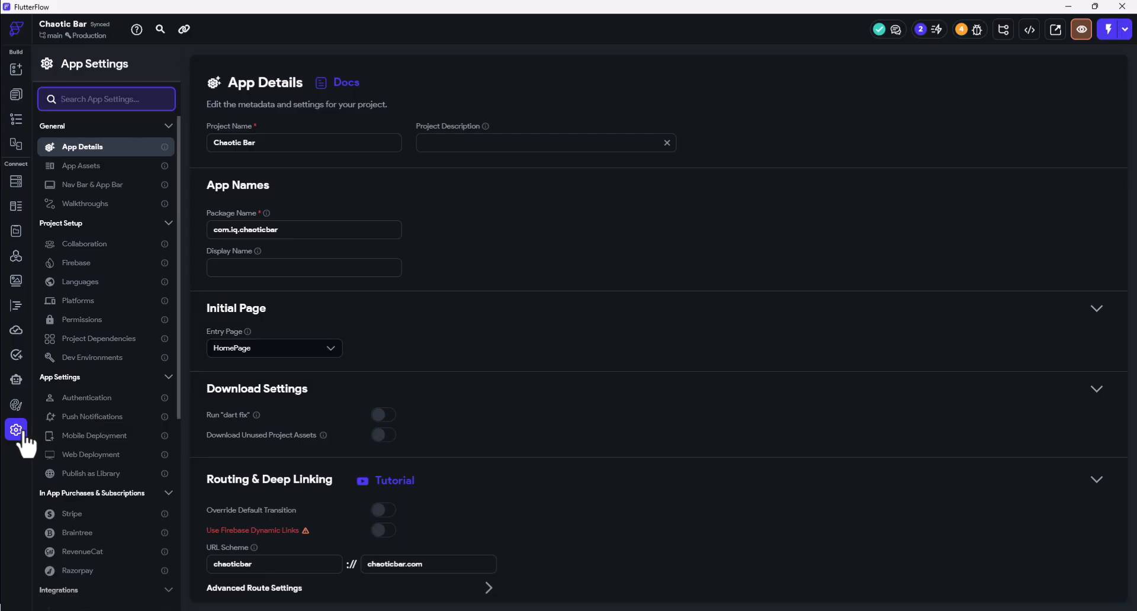
scroll(113, 504, down, 3)
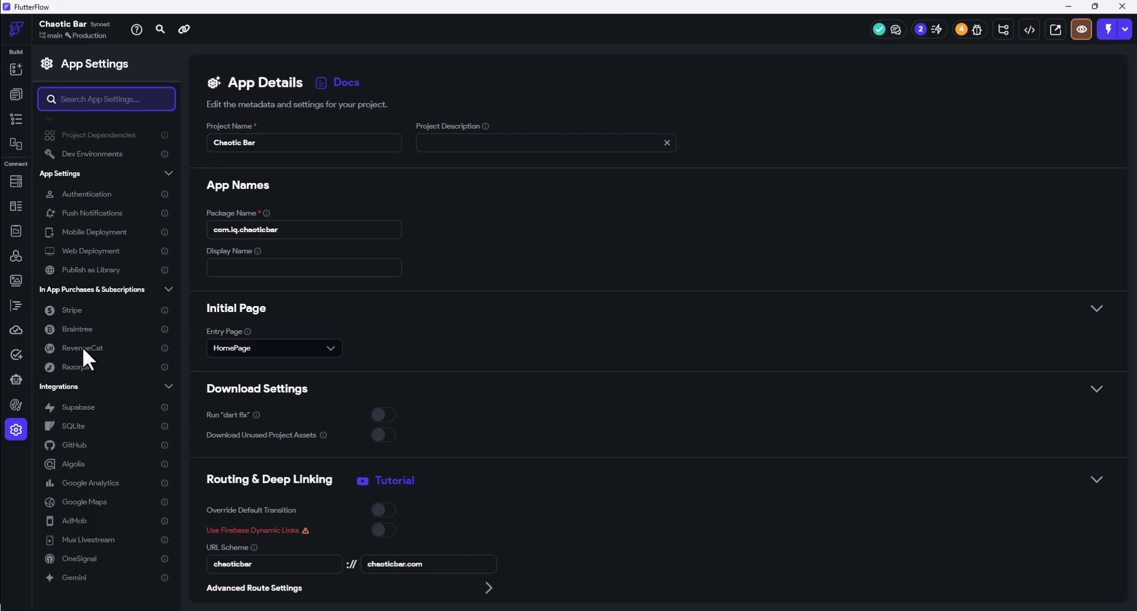
click(89, 253)
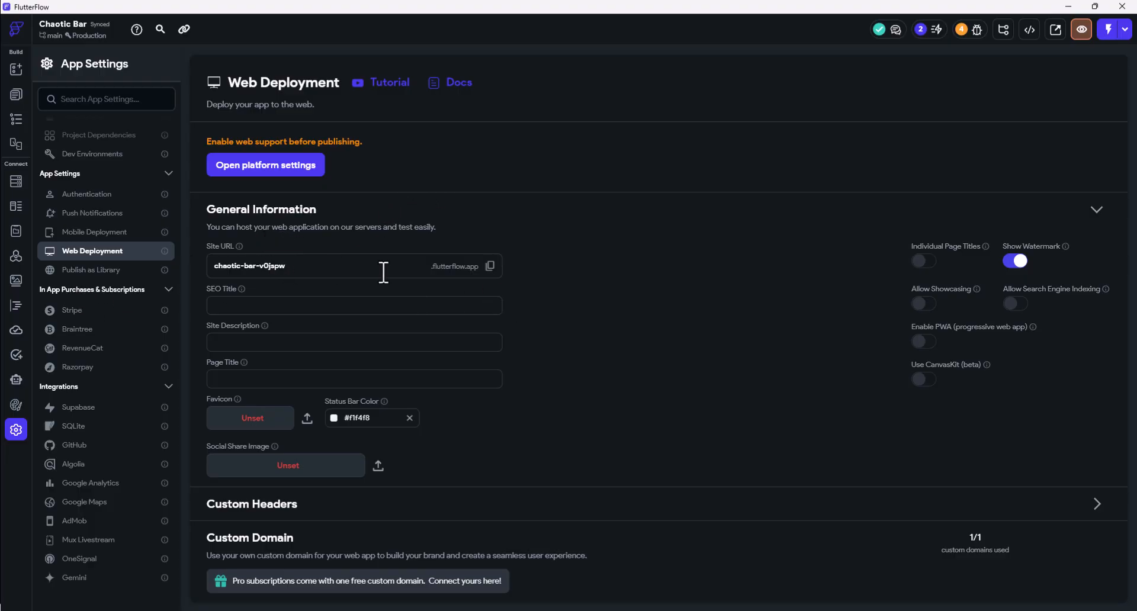
click(296, 167)
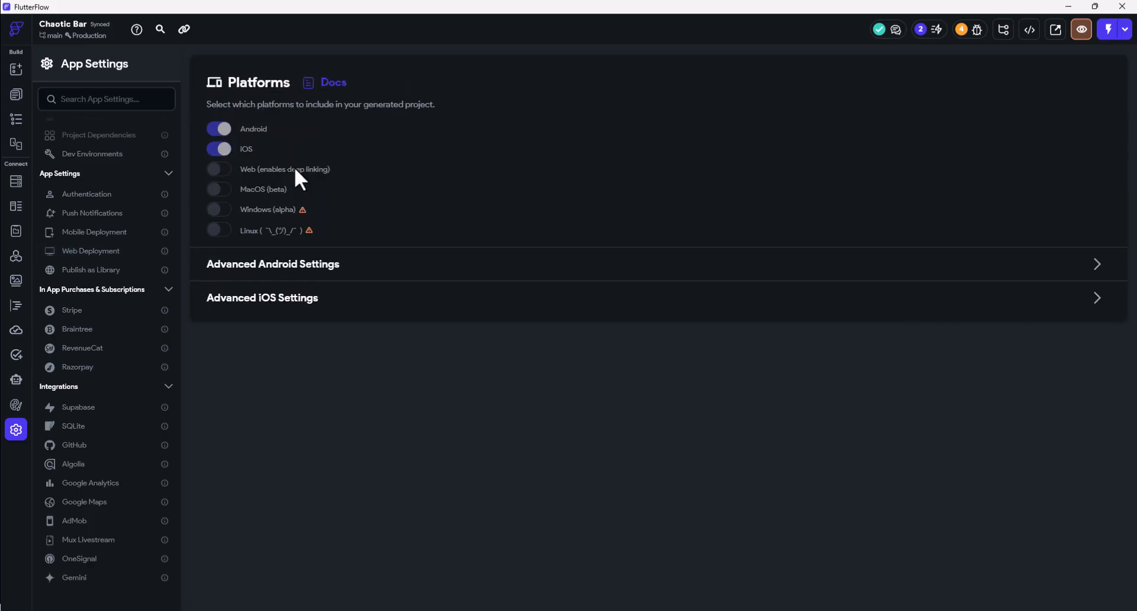
click(226, 171)
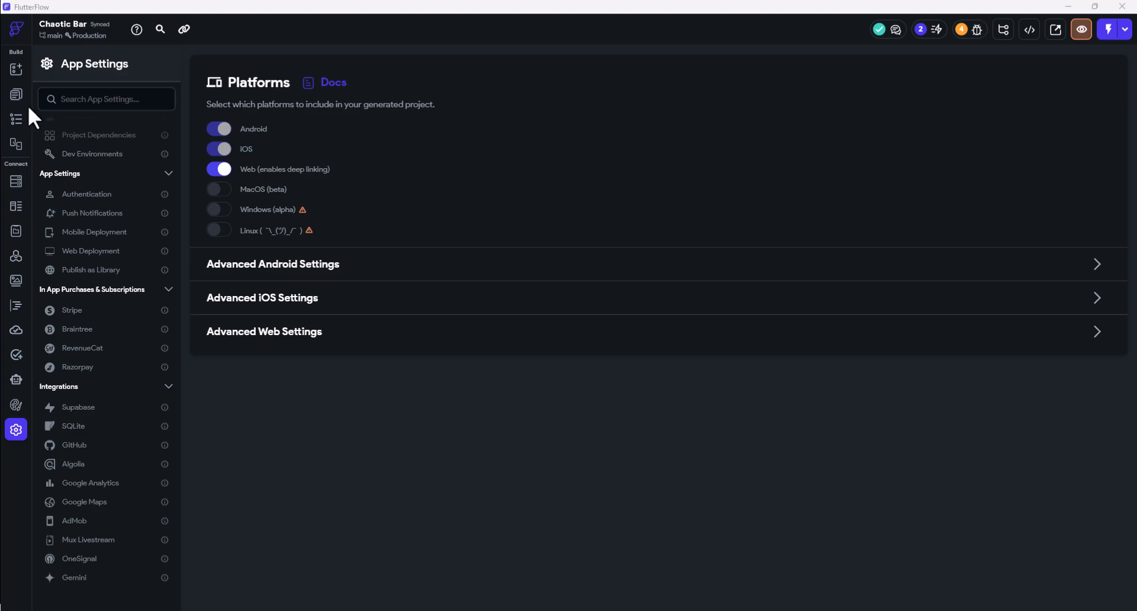
Review the Mobile Deployment and Push Notifications settings.
click(100, 231)
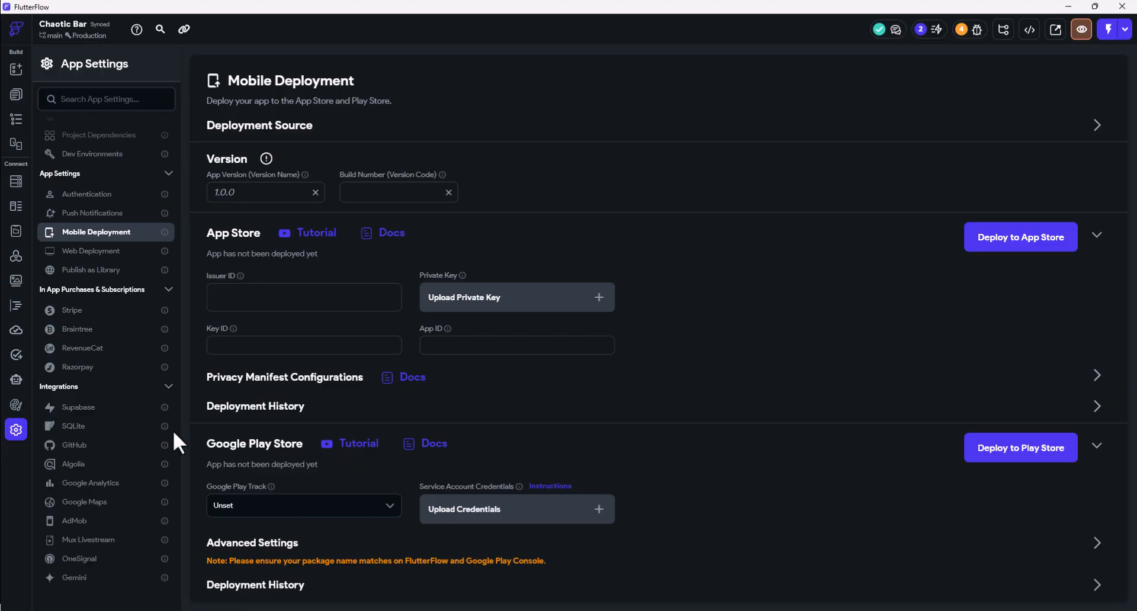
click(105, 214)
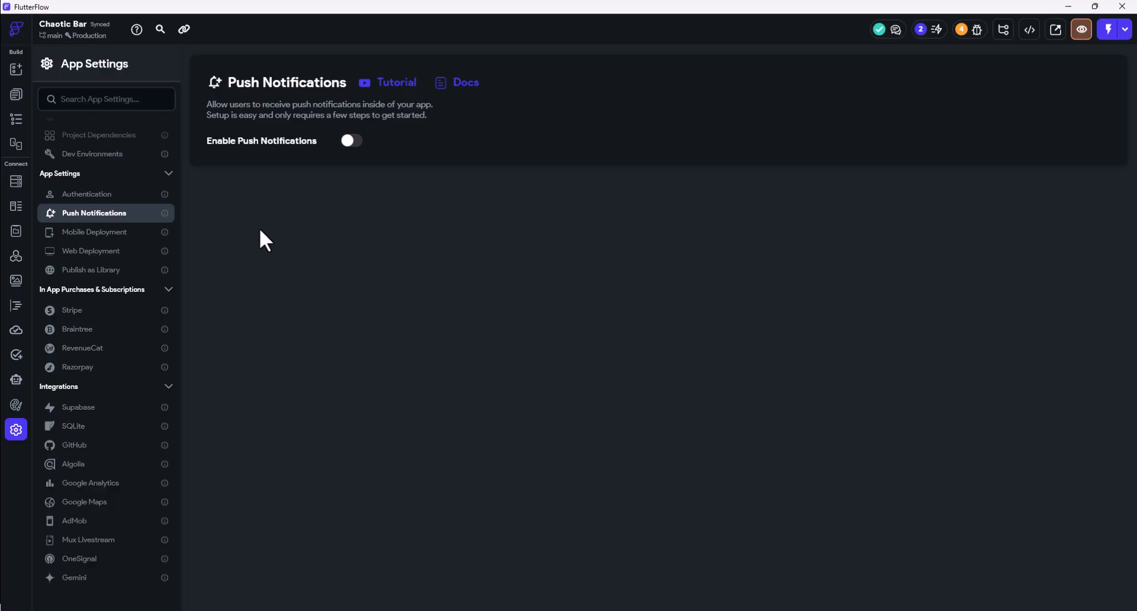
Enable authentication temporarily to view the entry page choices, and turn it back off.
click(91, 195)
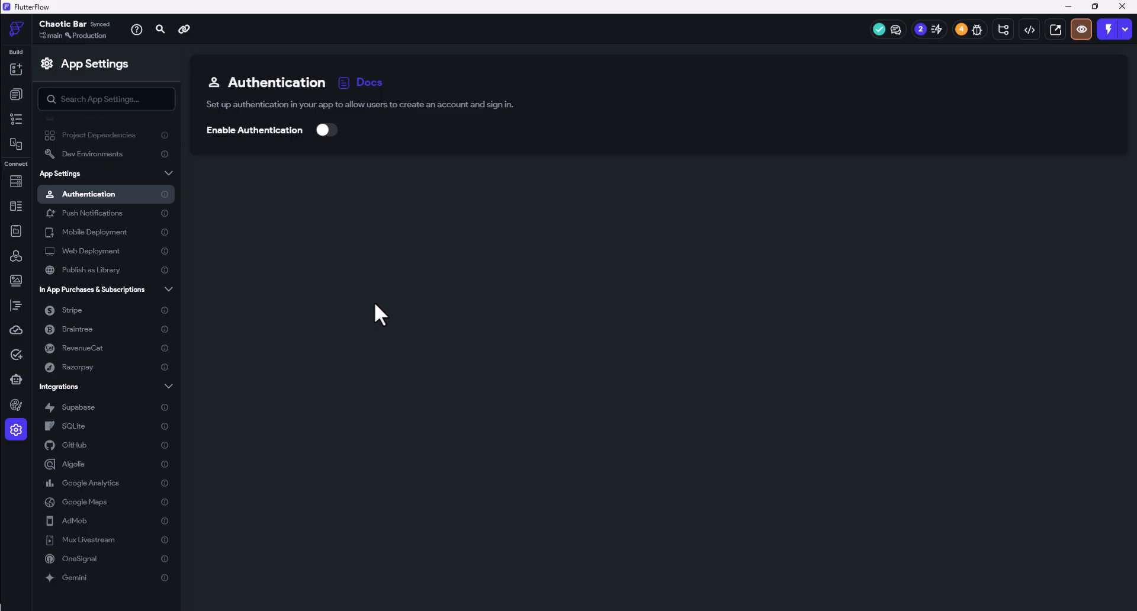
click(327, 130)
click(265, 286)
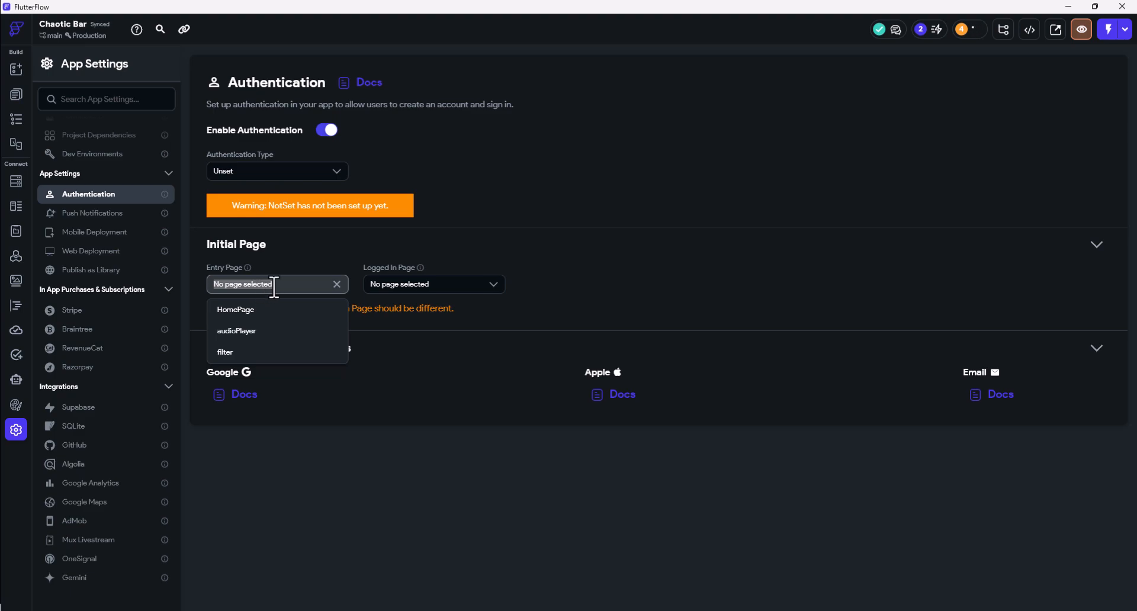
click(302, 254)
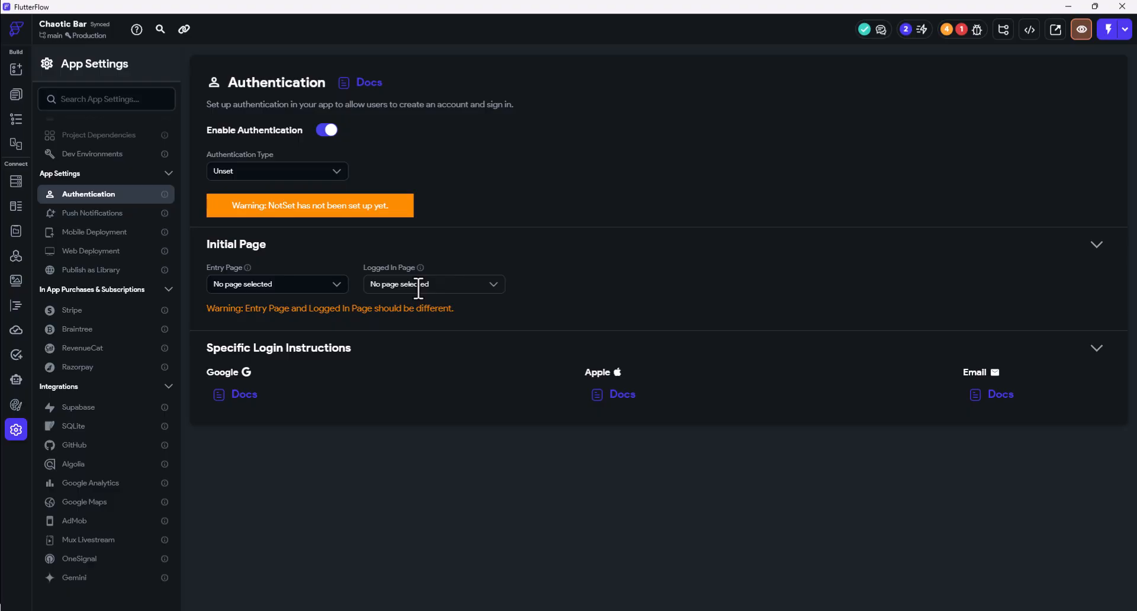
click(327, 132)
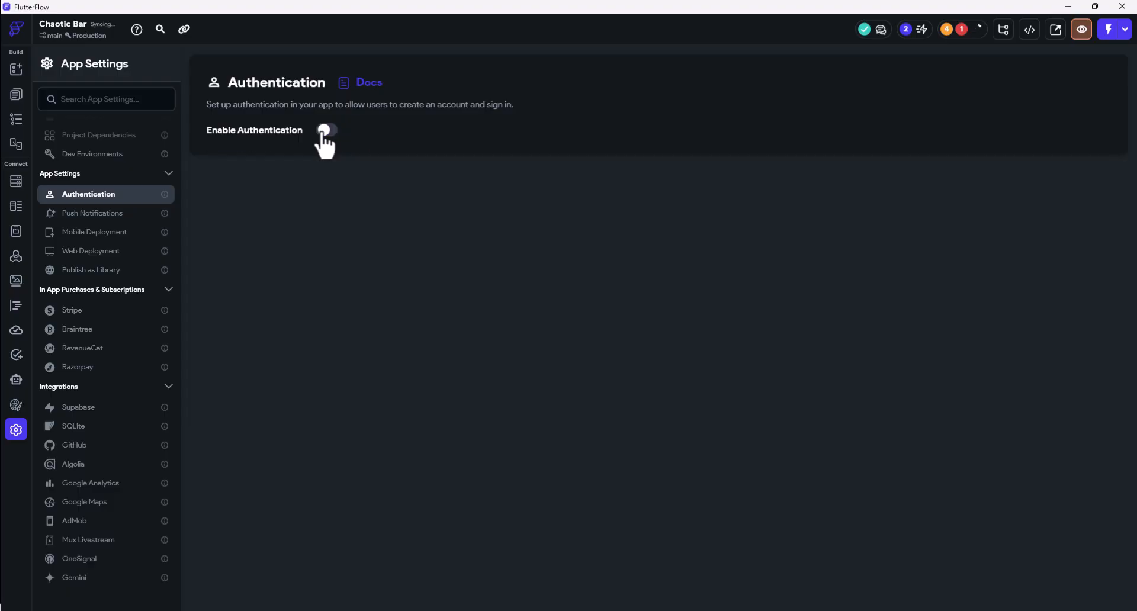
Review the Dev Environments settings and the project's library and pub dependencies.
scroll(147, 221, up, 2)
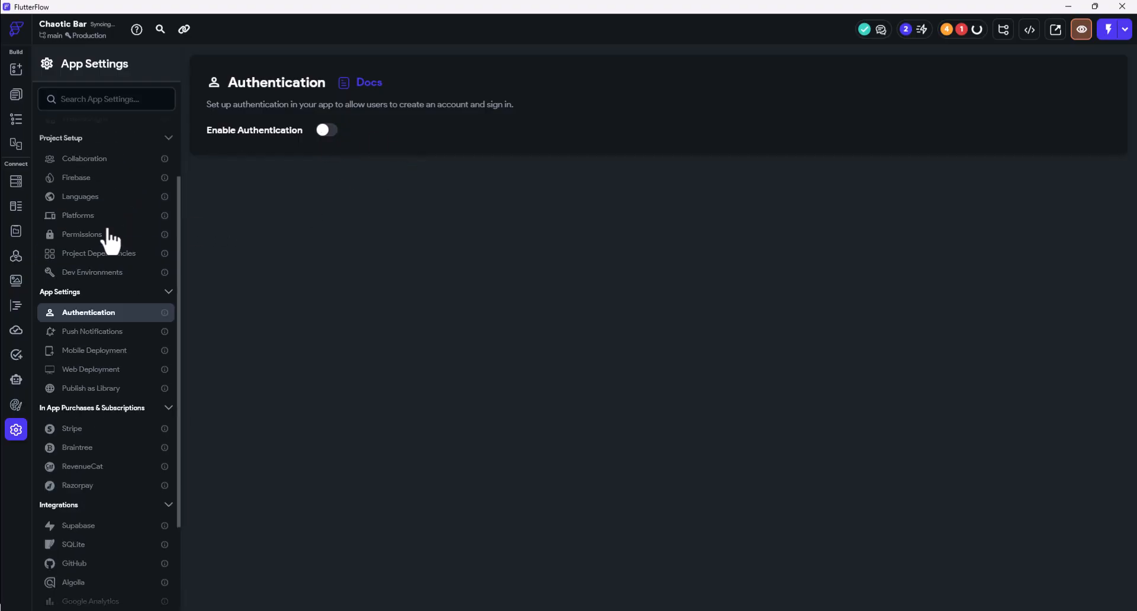
click(91, 272)
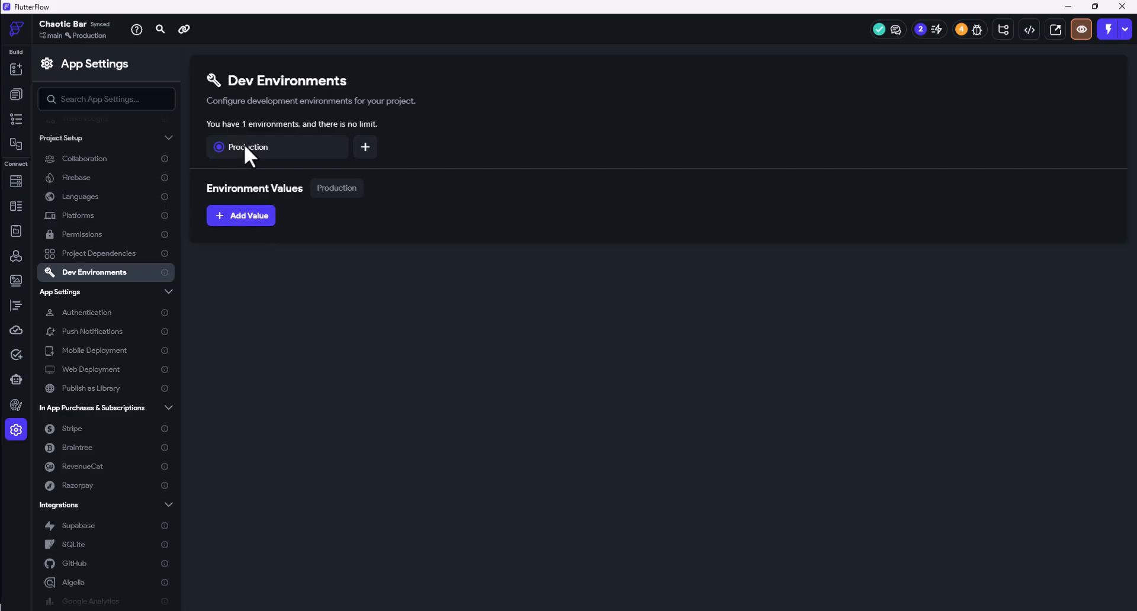
click(106, 256)
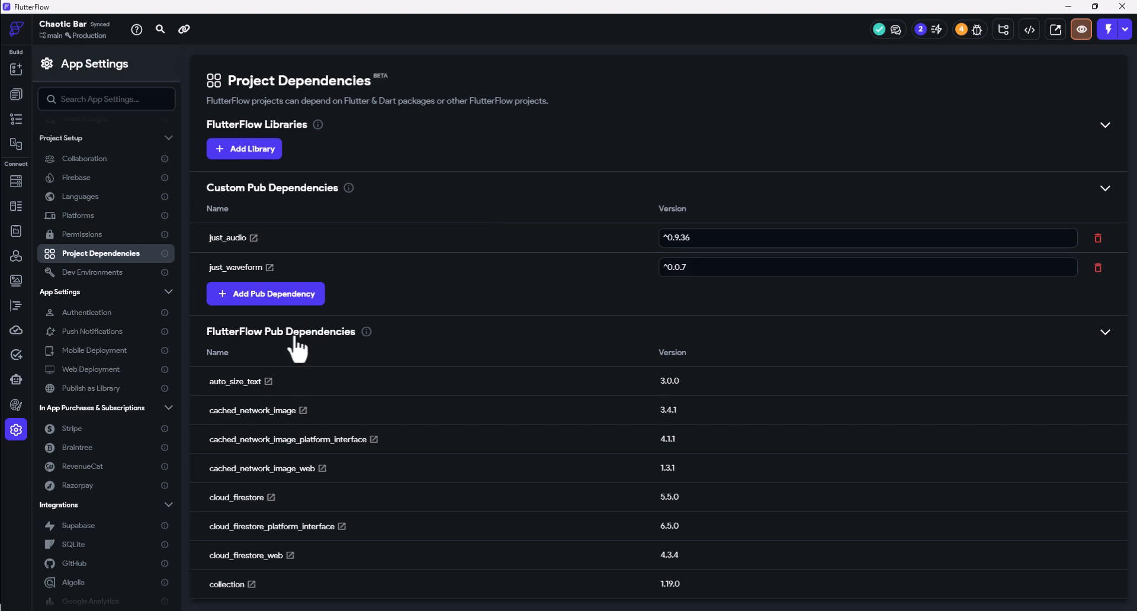
scroll(299, 335, down, 6)
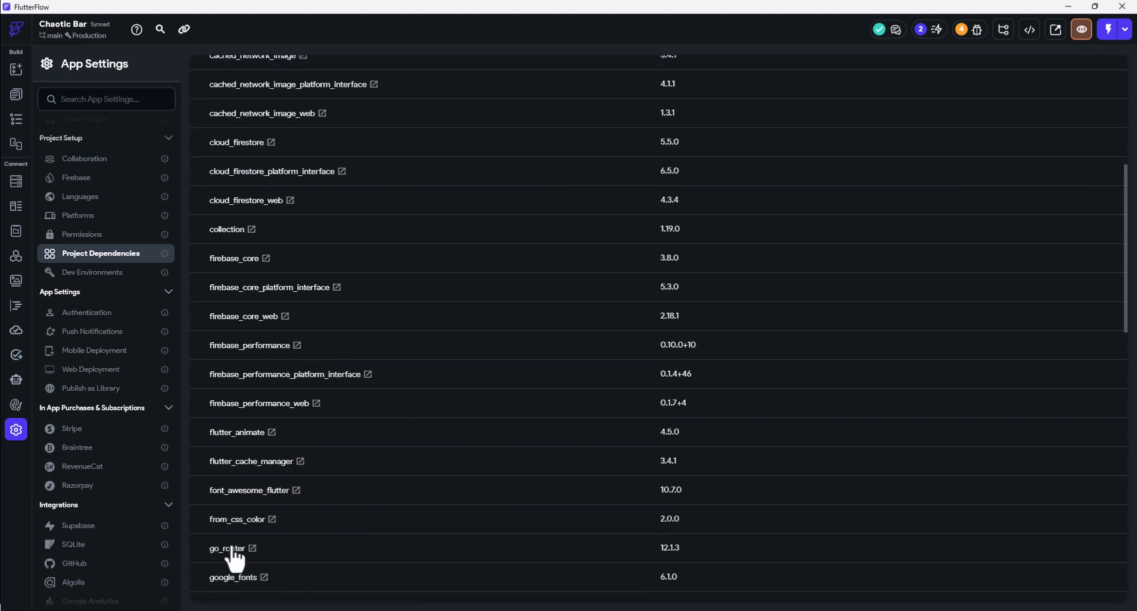
scroll(234, 492, up, 3)
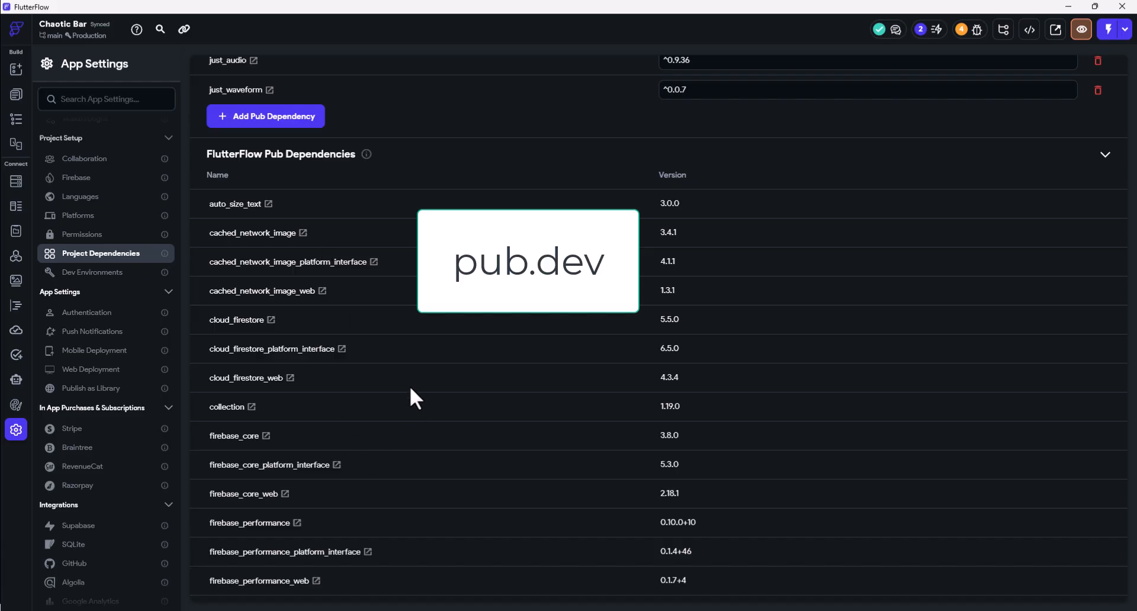
scroll(310, 318, up, 1)
scroll(343, 508, down, 4)
scroll(318, 483, up, 4)
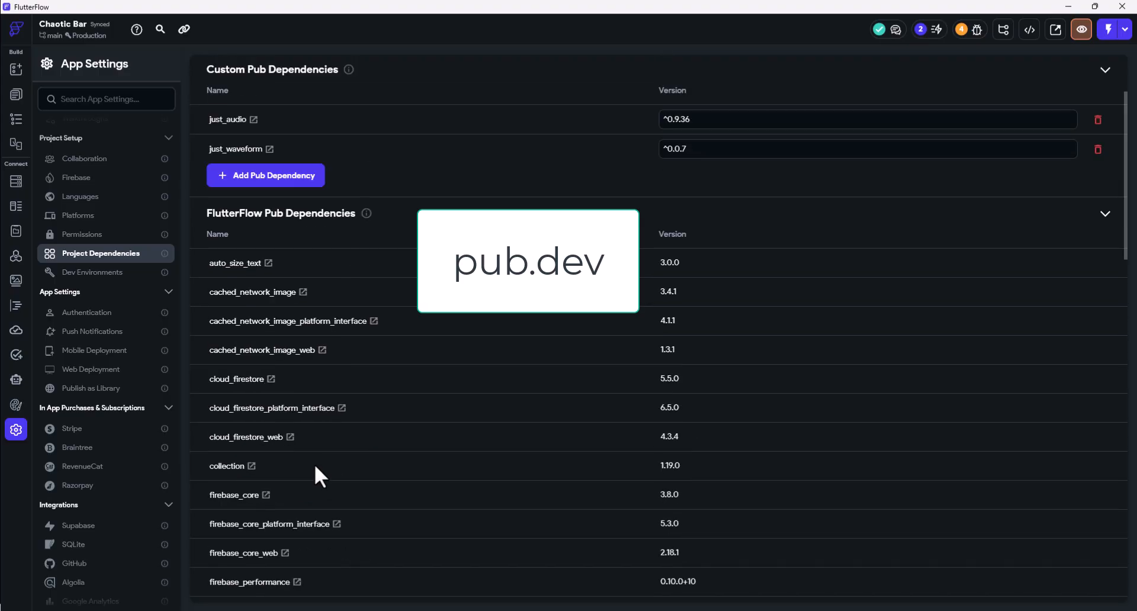
scroll(315, 468, up, 2)
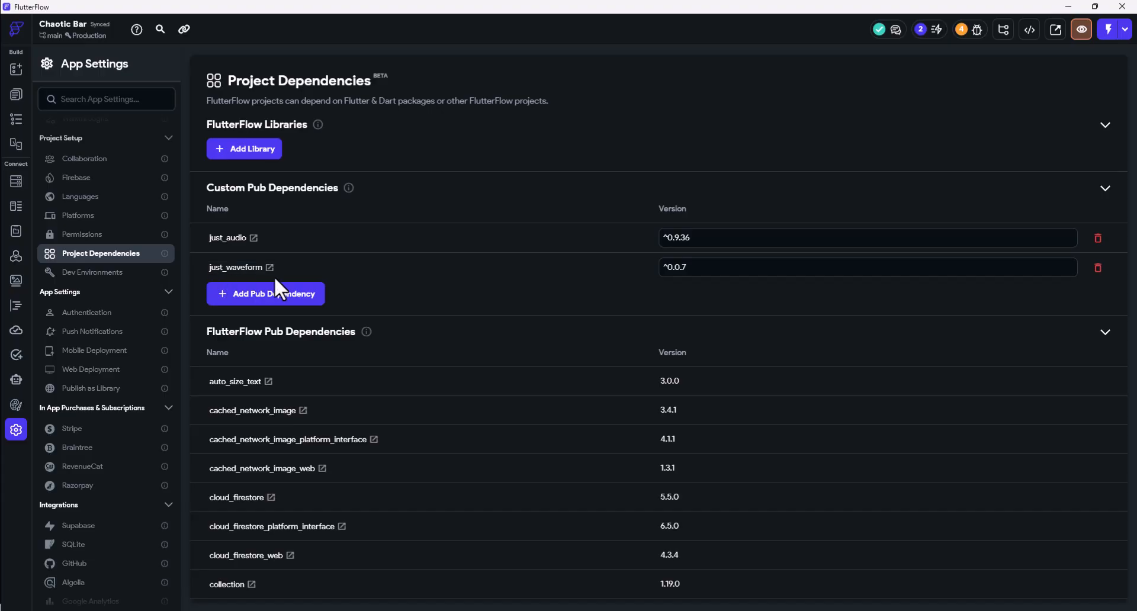
Inspect the version entry of the just_audio custom pub dependency and the dependency list below it.
click(225, 239)
click(689, 237)
key(BackSpace)
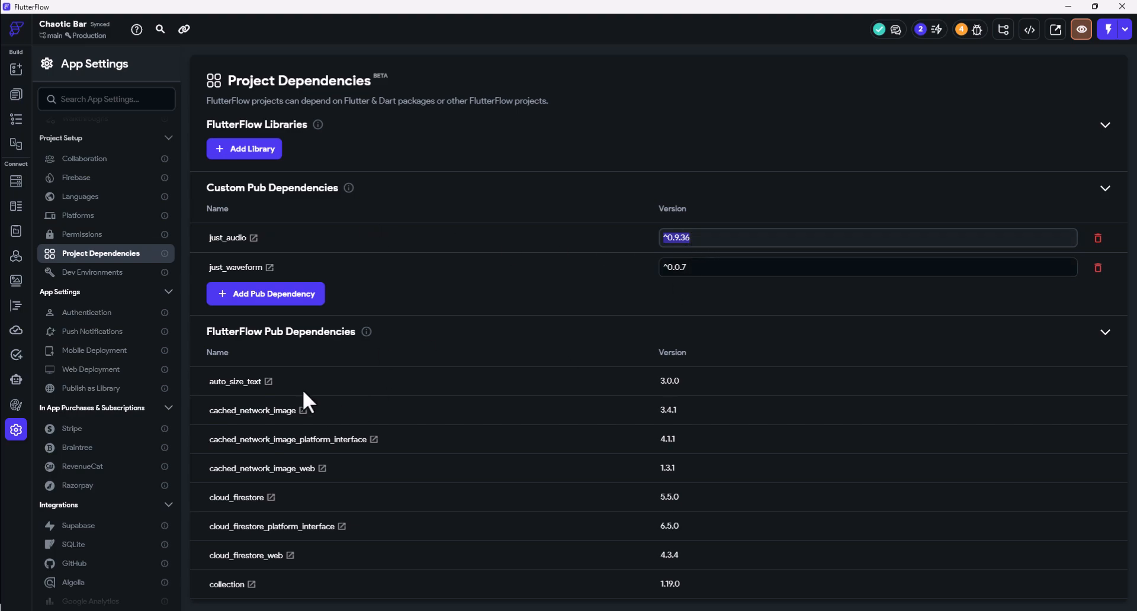
scroll(304, 393, down, 3)
scroll(214, 560, up, 3)
Enable the Camera permission for the app.
click(86, 235)
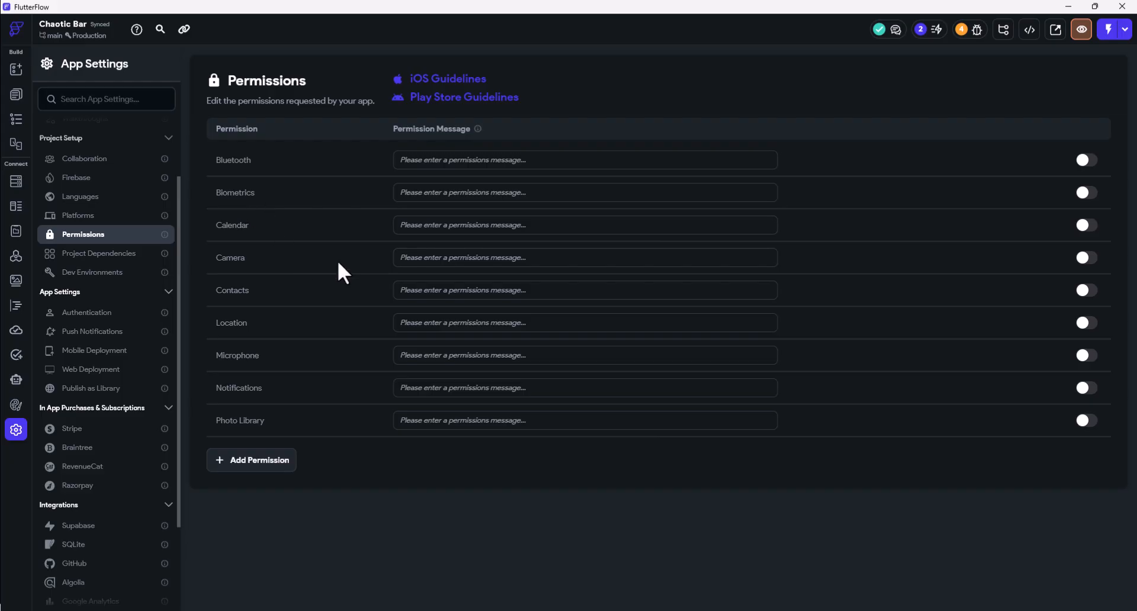
click(1093, 259)
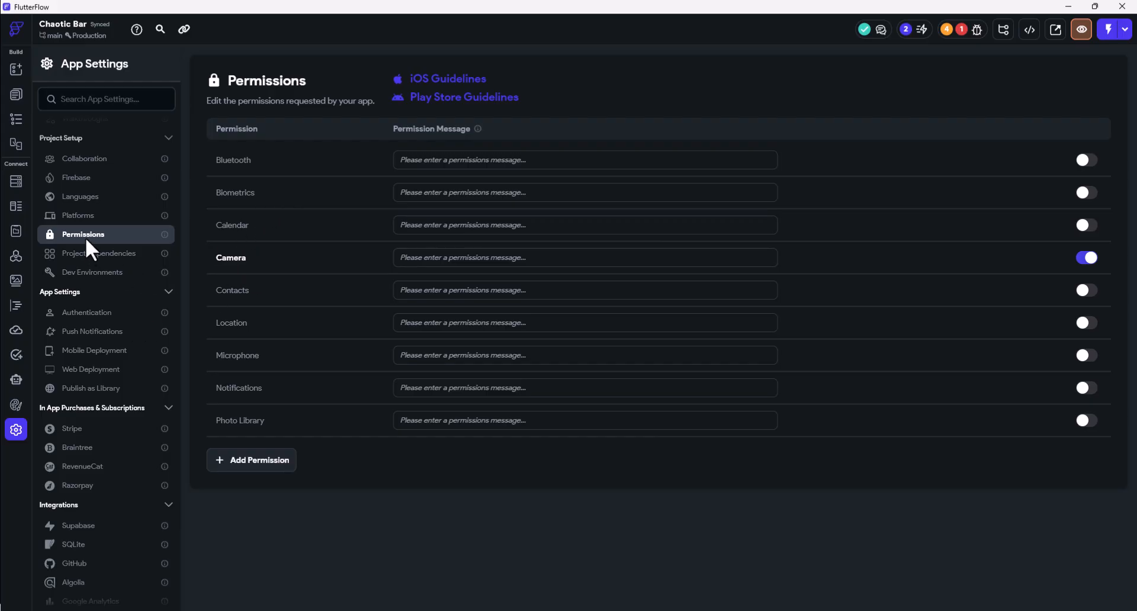
Review the project's Platforms and Languages settings.
click(76, 215)
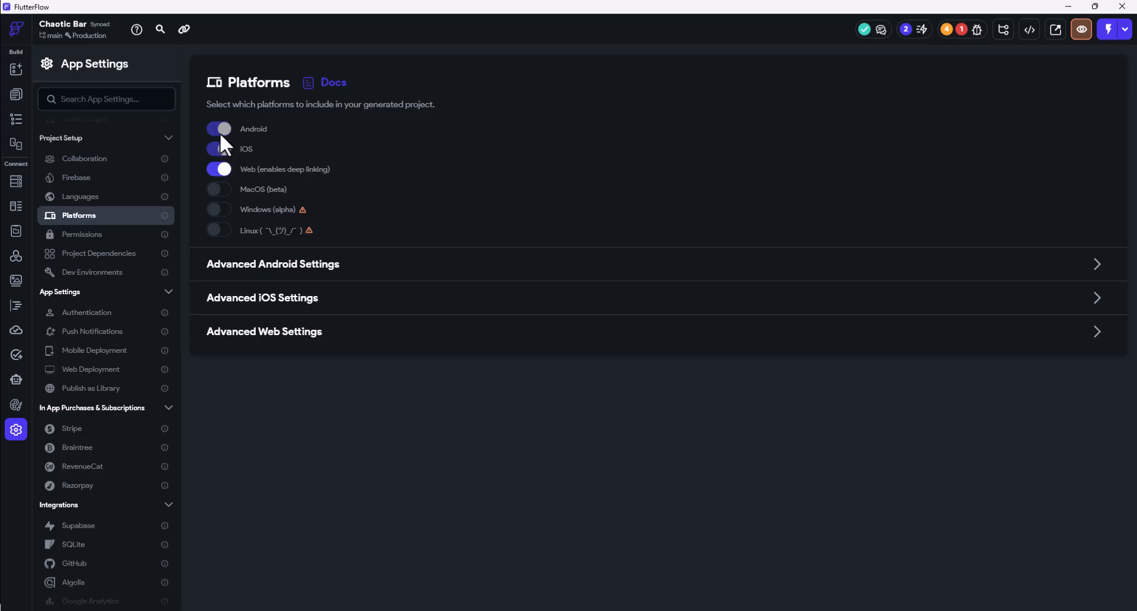
click(99, 200)
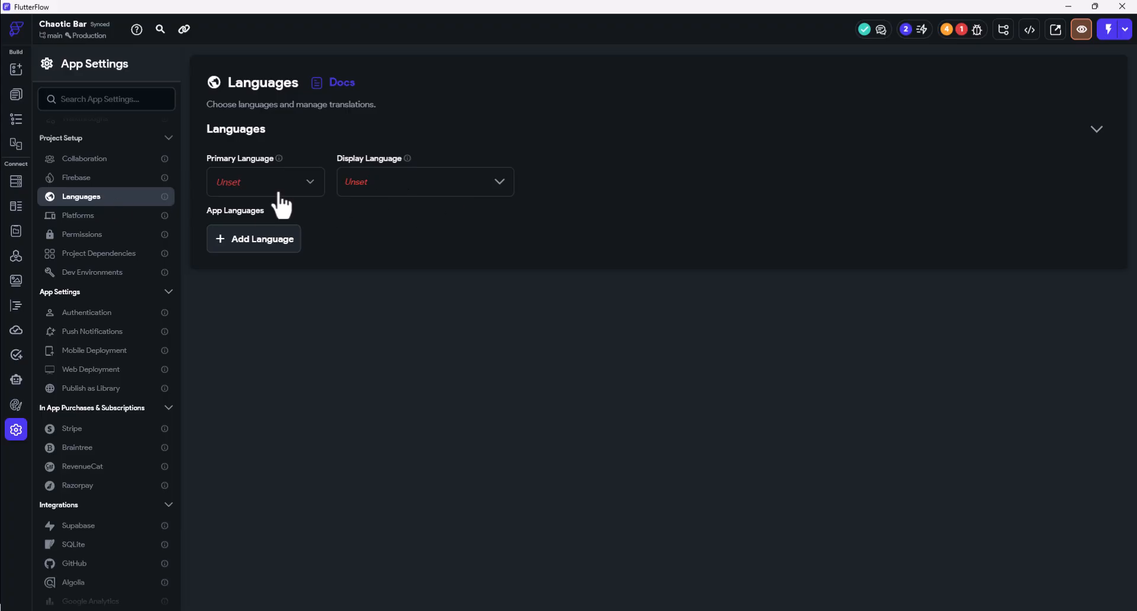
Inspect the Firebase setup and its Firestore database in the Firebase console, and view the project's Collaboration settings.
click(76, 177)
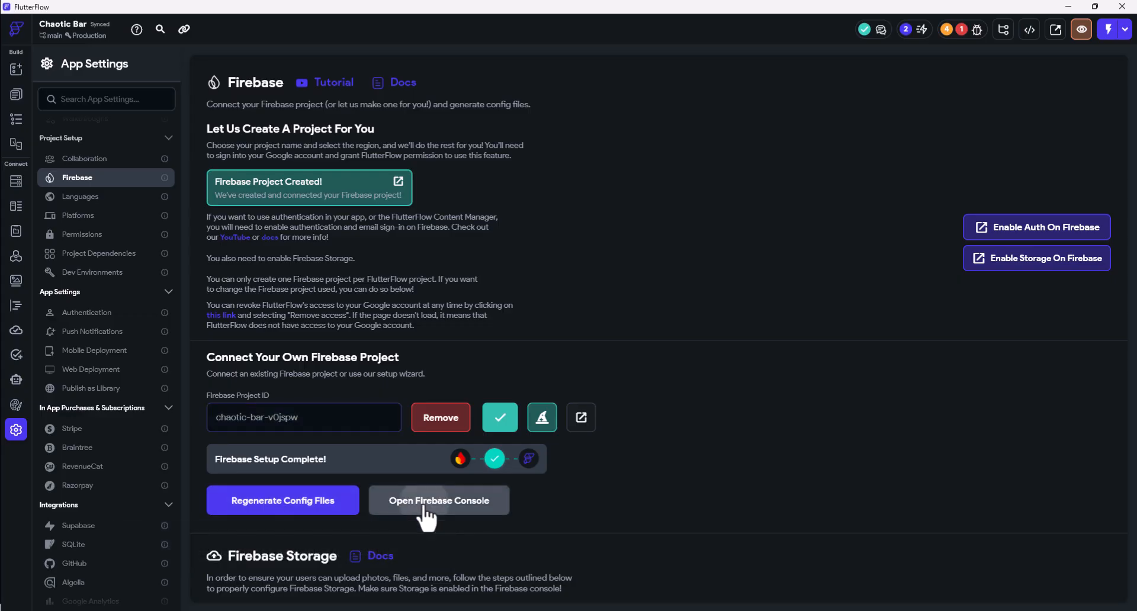
click(498, 510)
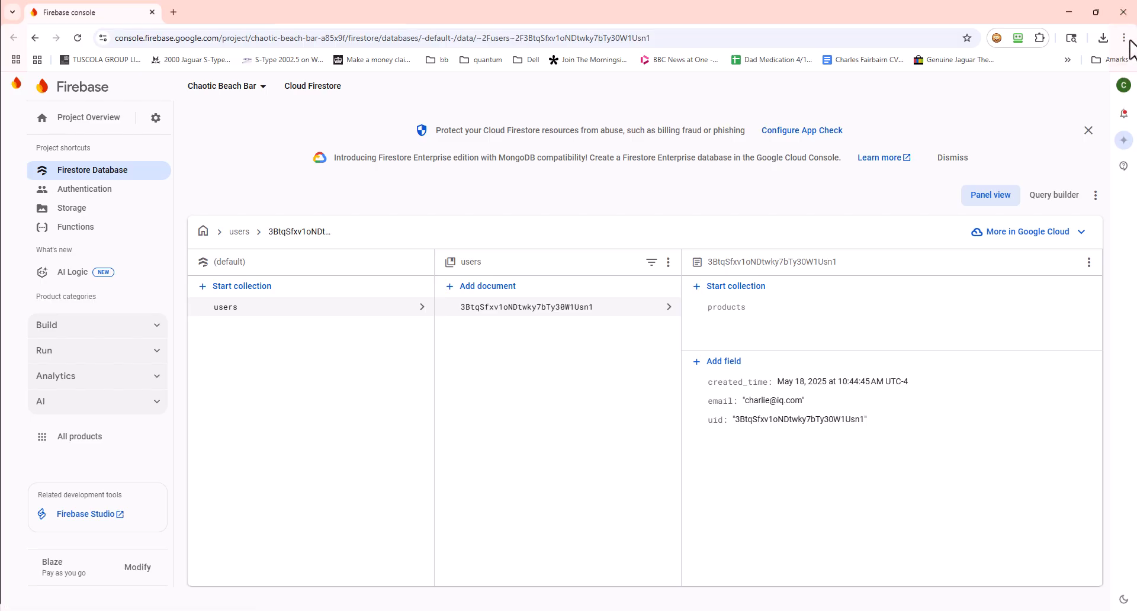
click(1124, 12)
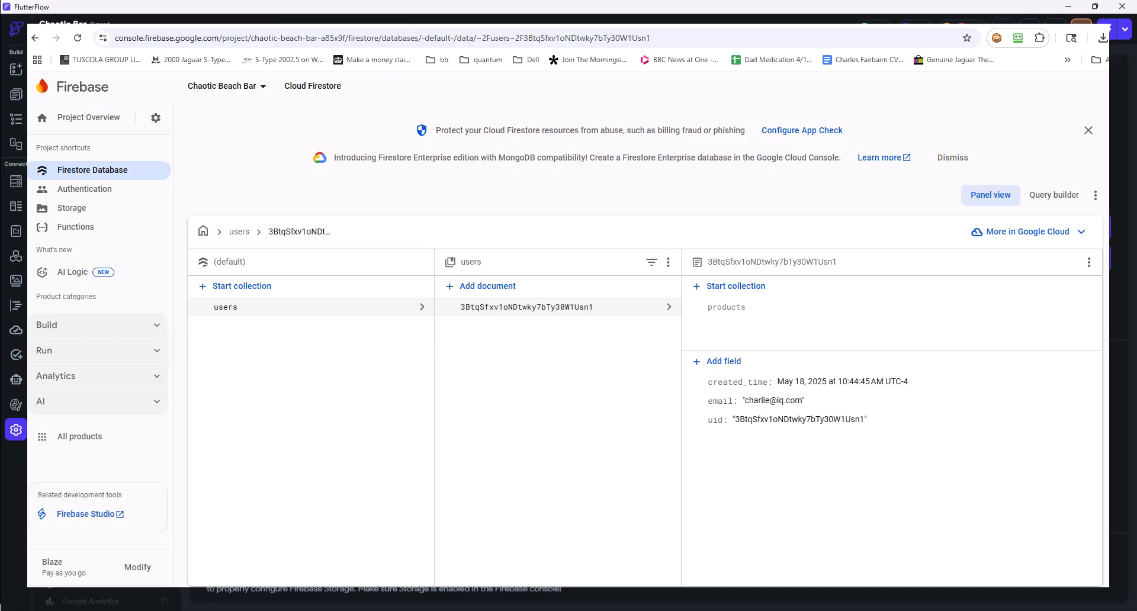
click(89, 160)
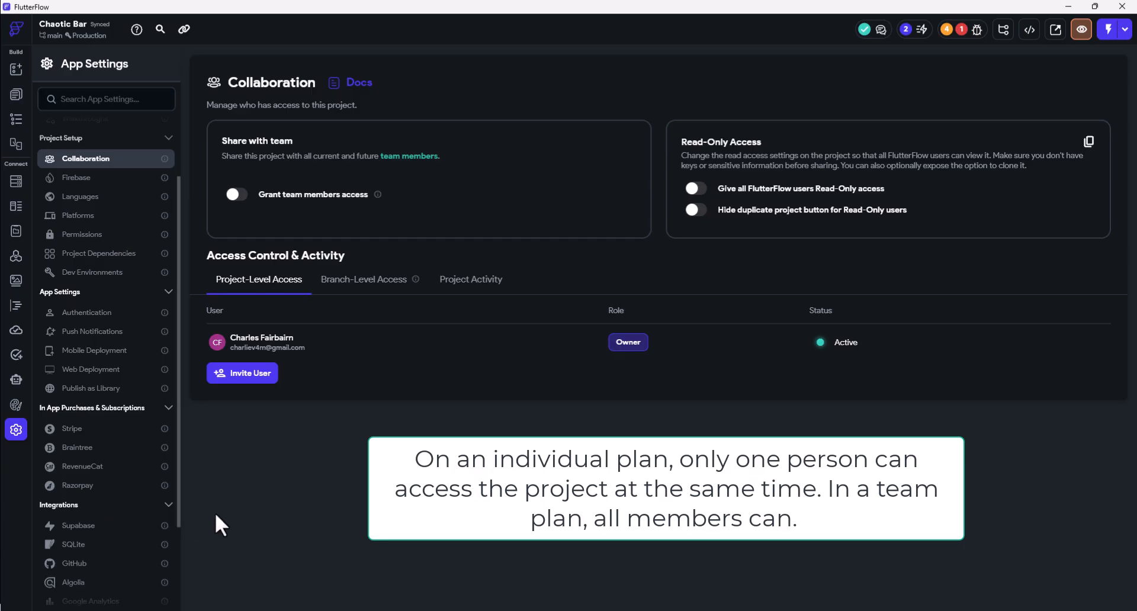
Review the theme settings for Colors, Typography & Icons, Design System and Theme Widgets.
click(17, 407)
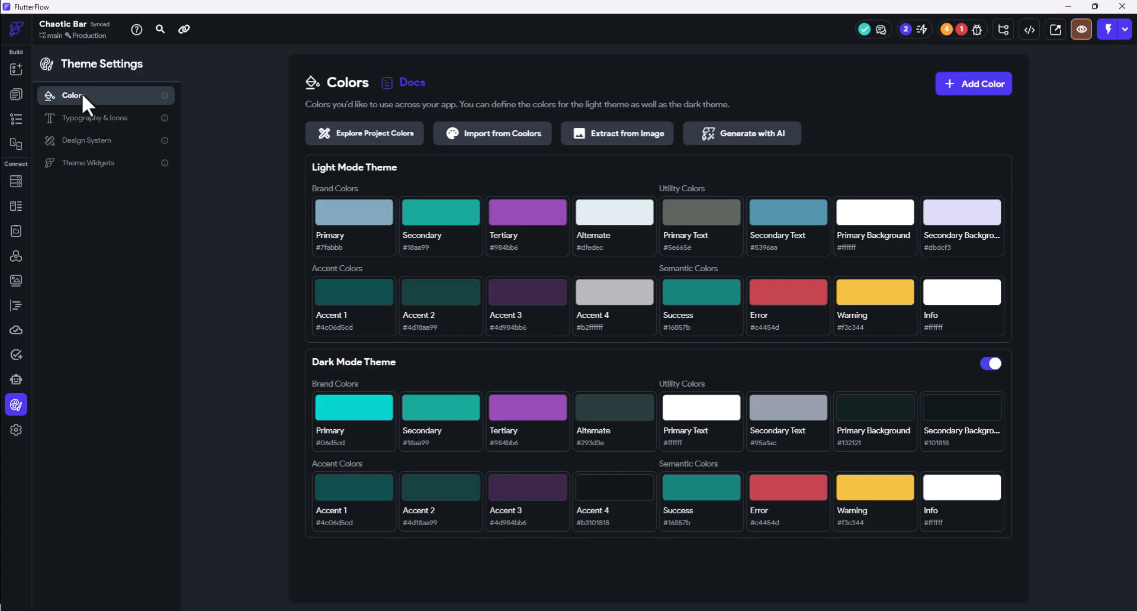
click(90, 119)
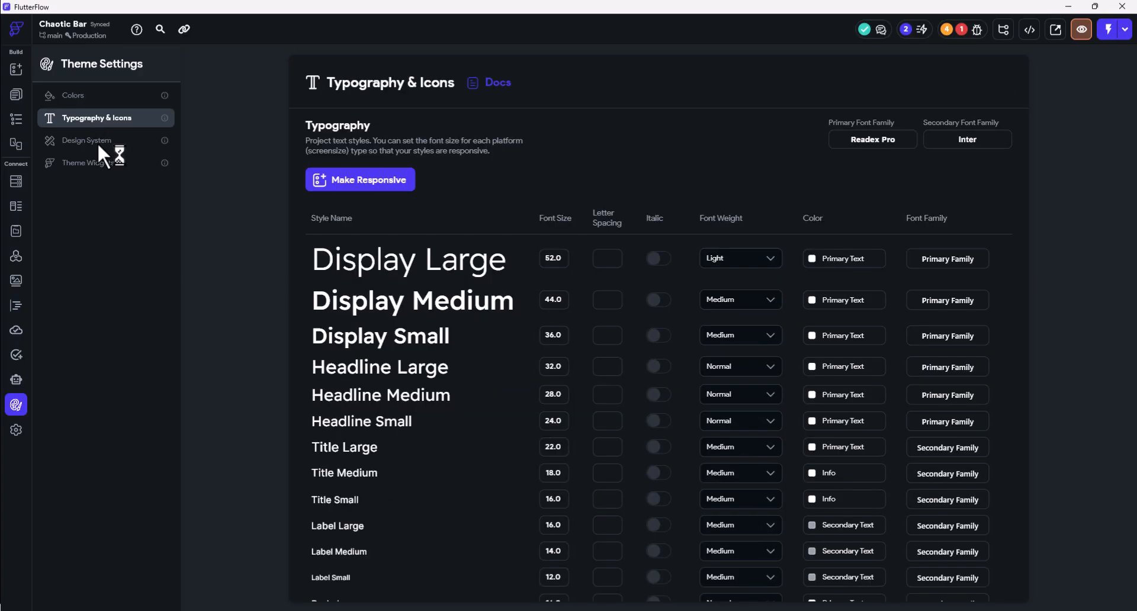
click(99, 144)
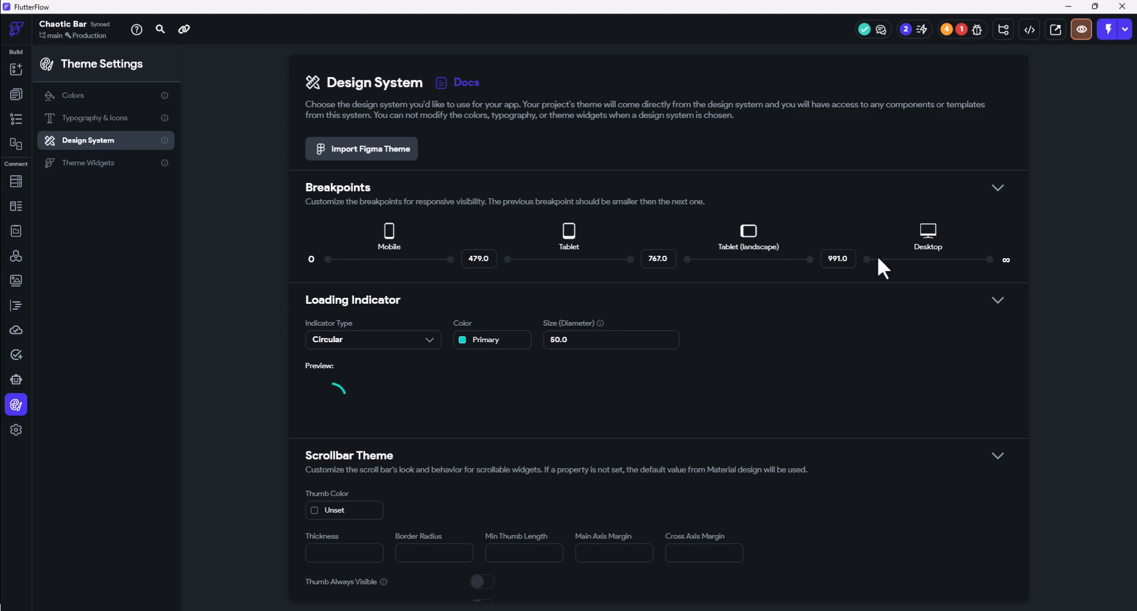
click(95, 178)
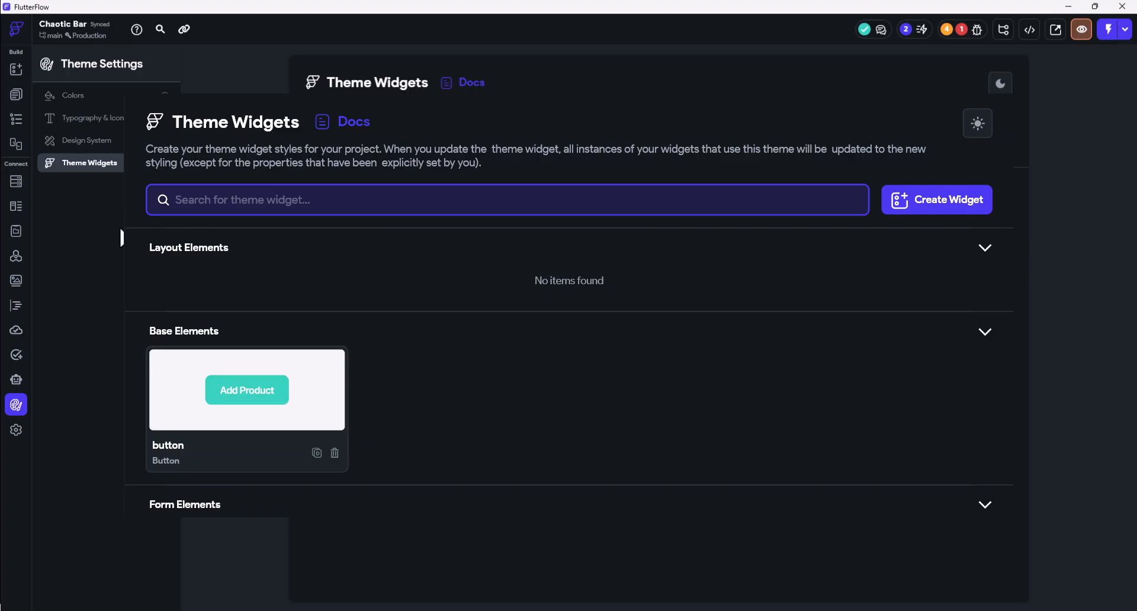
Open the Permissions settings from the Camera permission error in the project's issues list.
click(959, 33)
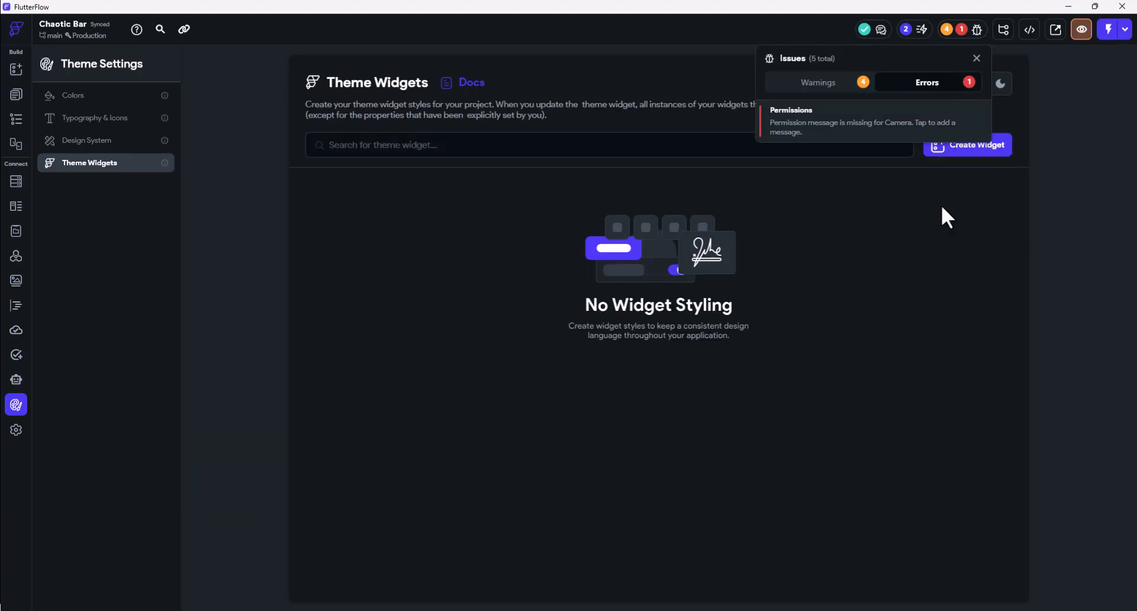
click(790, 124)
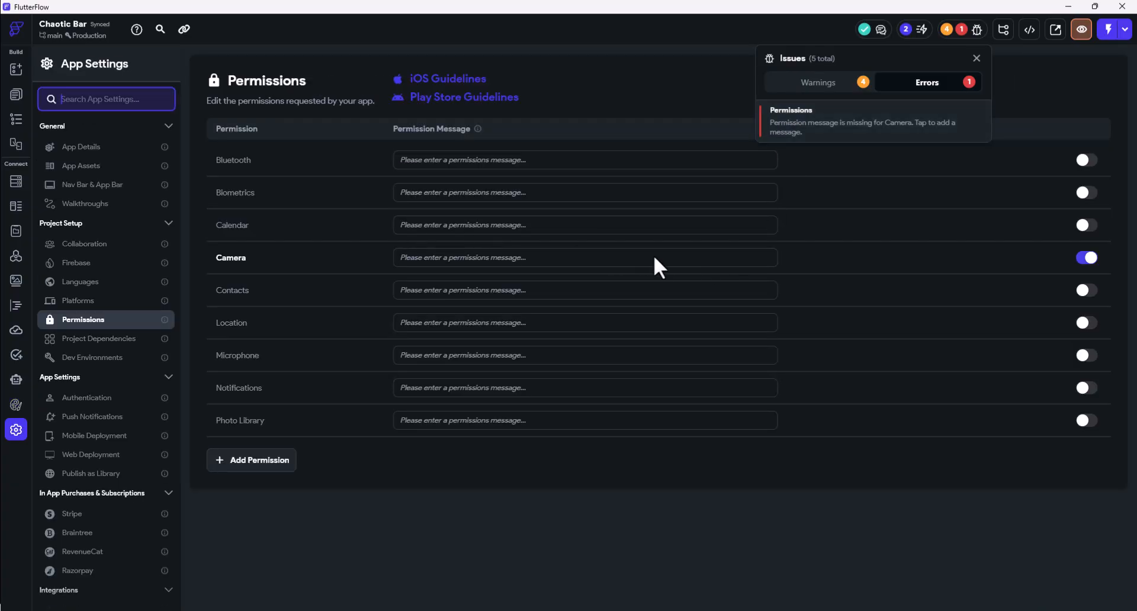
Enter "Request Camera" as the permission message for the Camera permission.
click(424, 262)
click(426, 261)
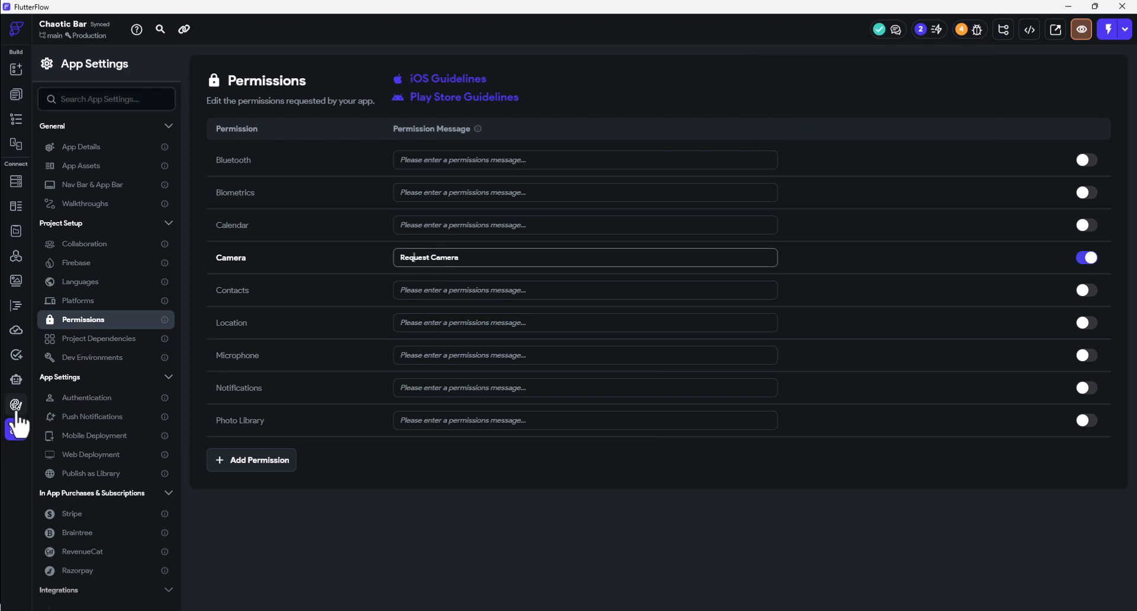
Inspect the Refer App text's properties in the settings component's widget tree, and preview the canvas in light mode before returning to dark mode.
click(16, 408)
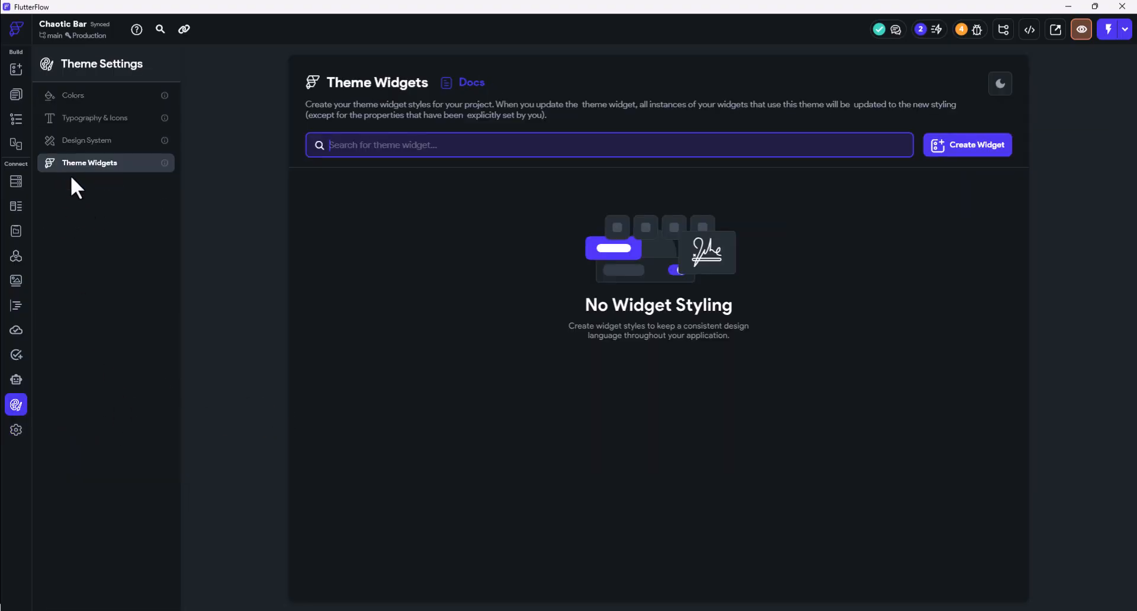
click(16, 119)
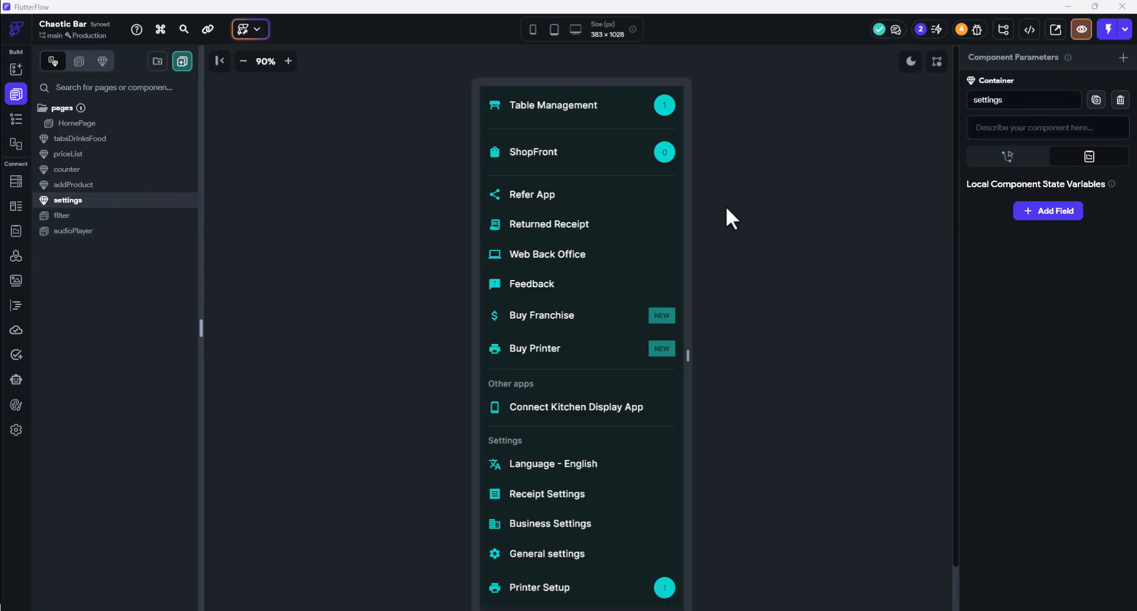
click(16, 123)
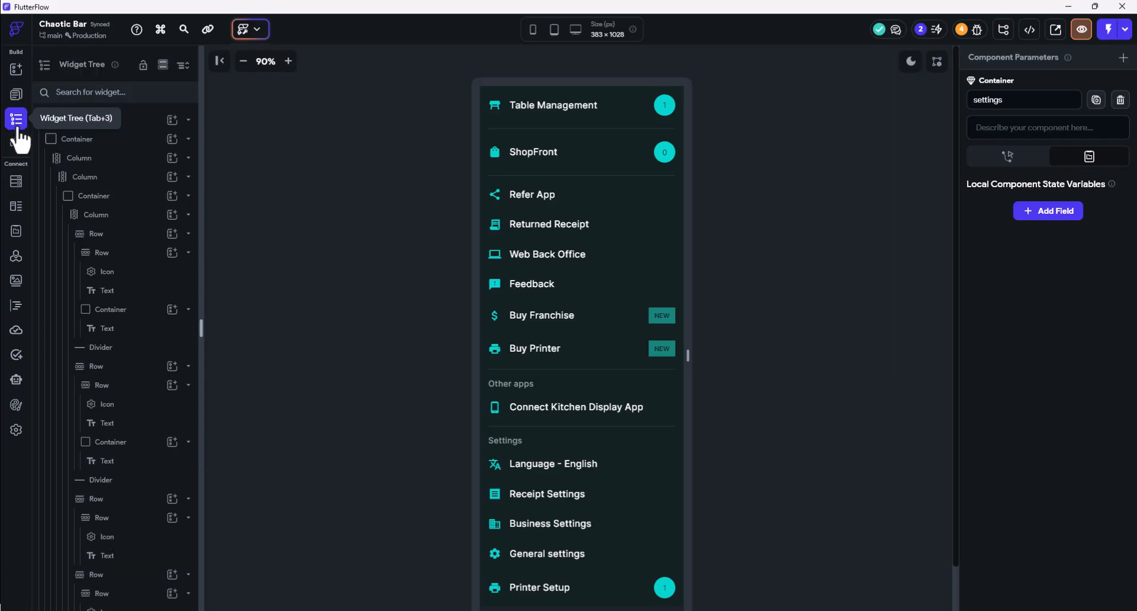
click(553, 195)
scroll(1046, 310, down, 2)
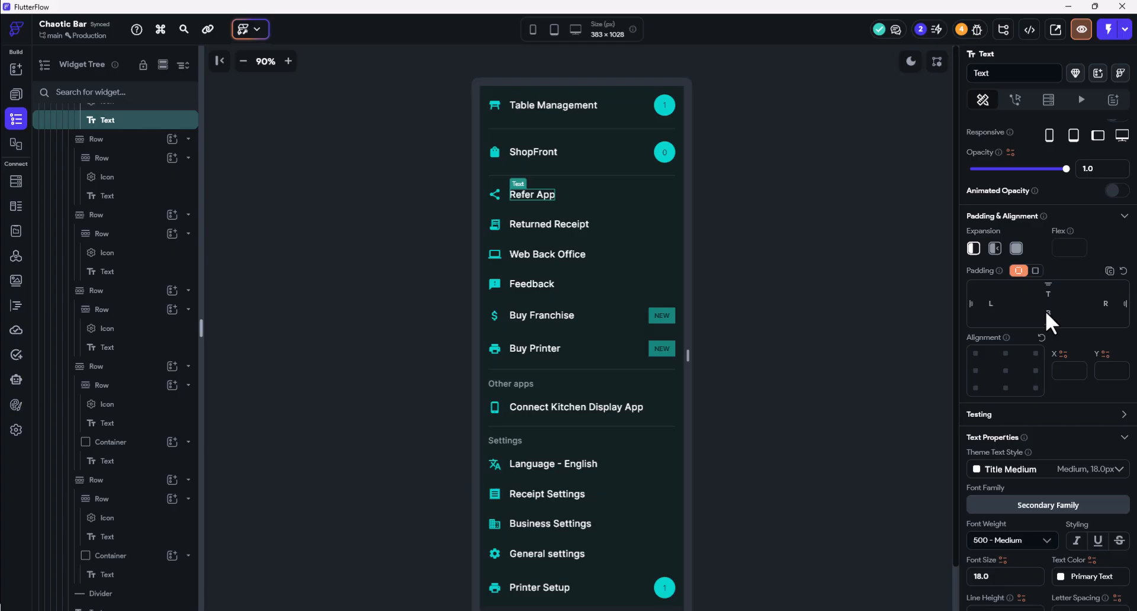
scroll(1046, 311, down, 3)
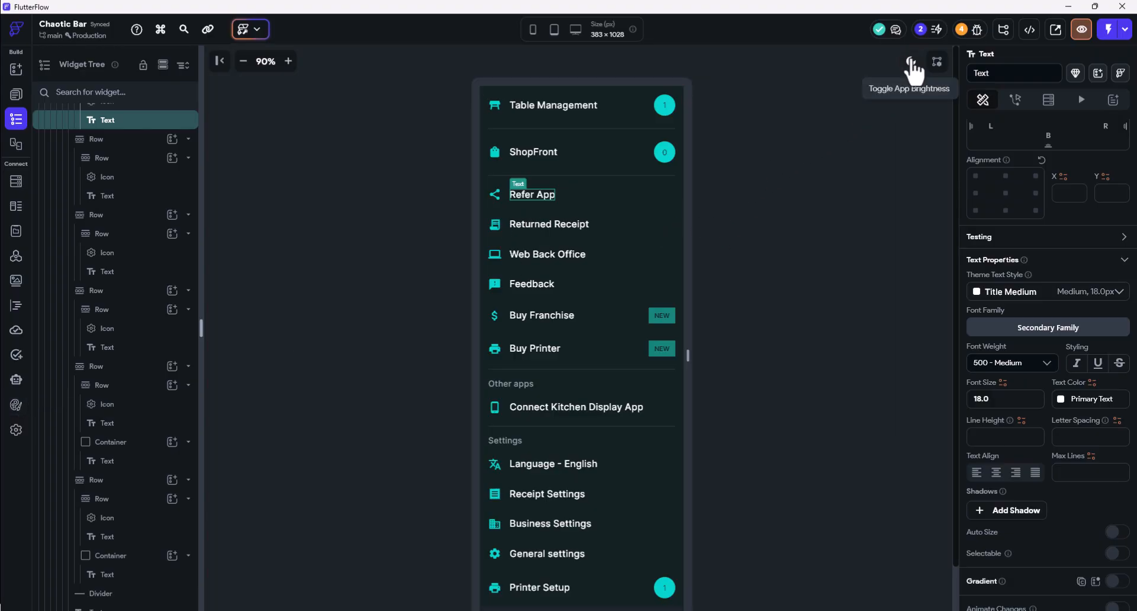
click(912, 62)
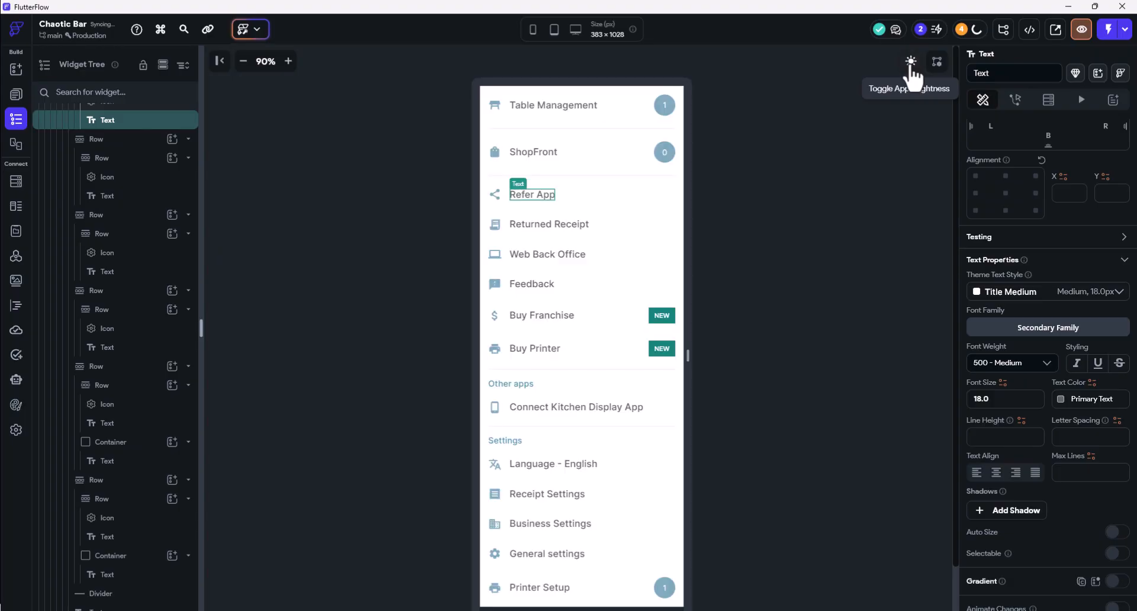
click(912, 64)
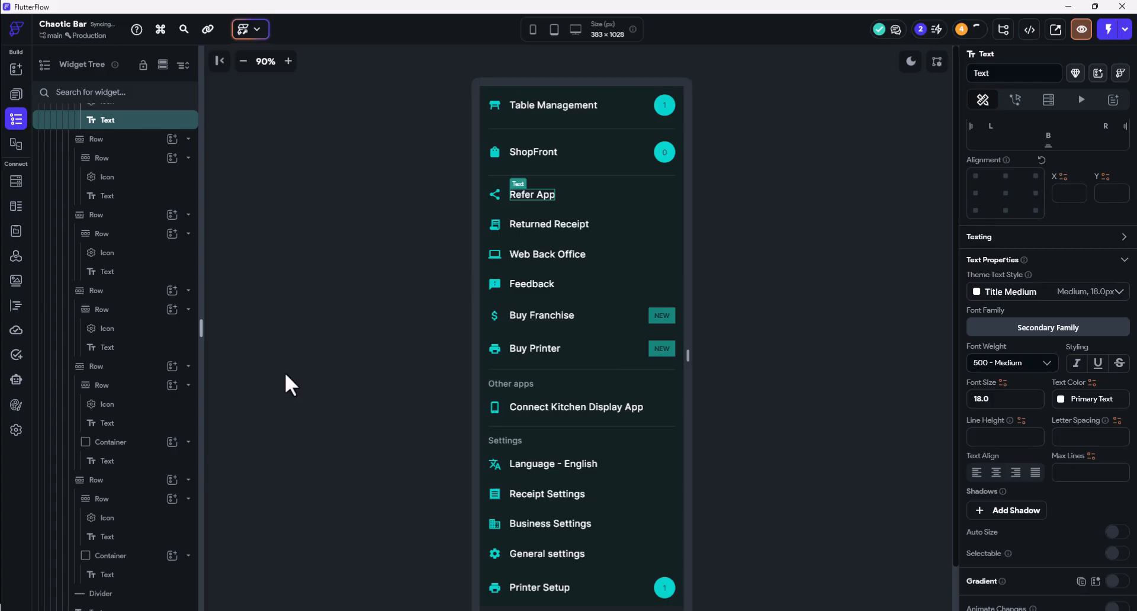
Review the theme's Design System, Typography & Icons, and light and dark mode Colors.
click(16, 405)
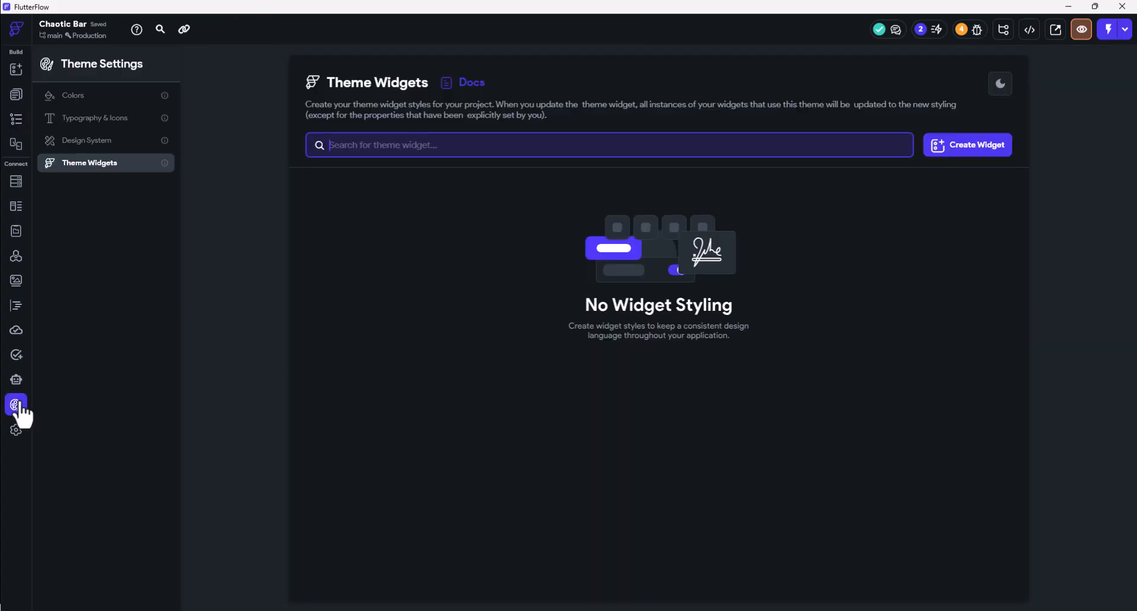
click(88, 138)
click(88, 117)
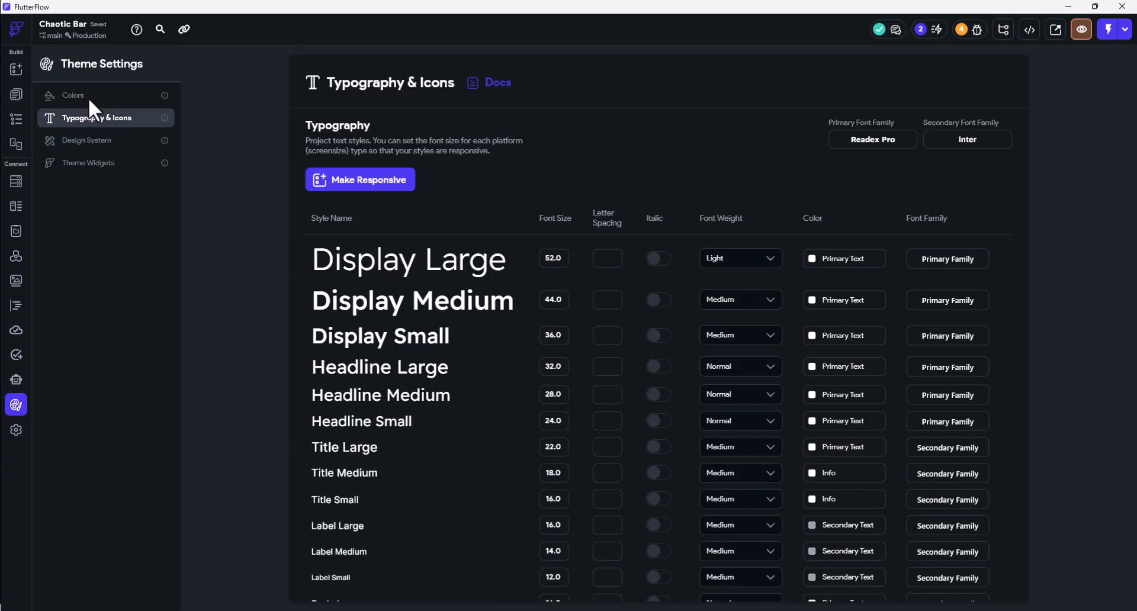
click(88, 97)
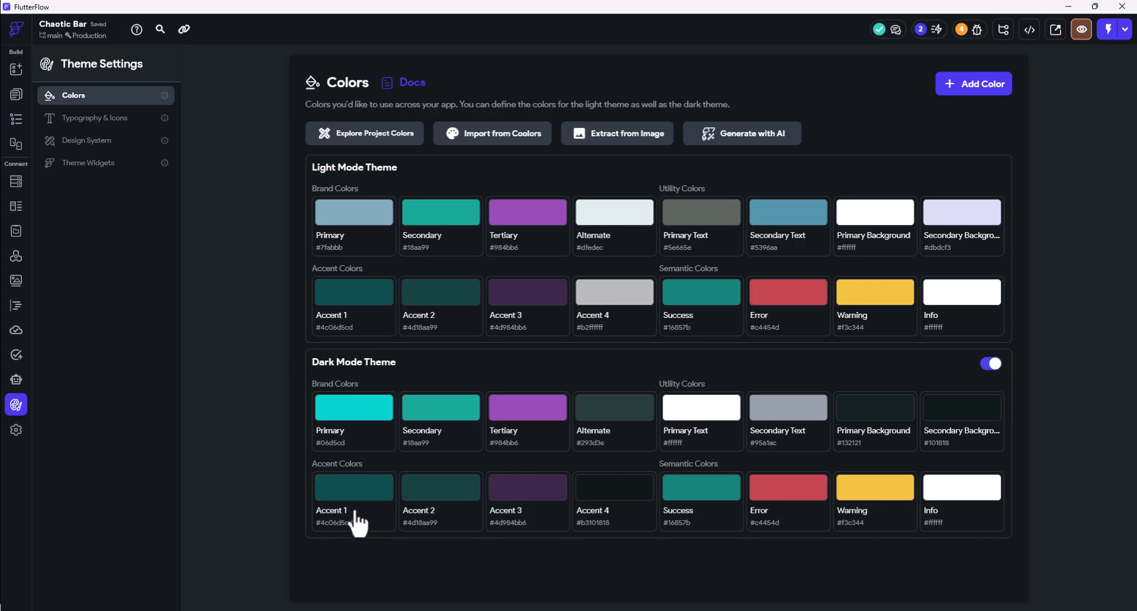
View the project's AI Agents, Automated Tests and Cloud Functions pages.
click(20, 384)
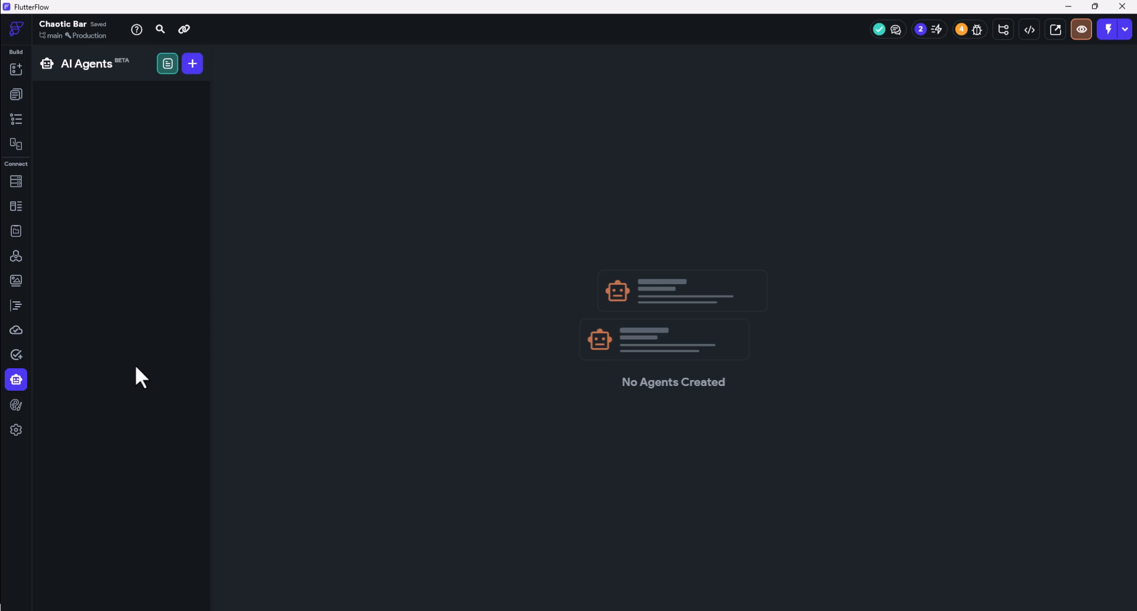
click(20, 358)
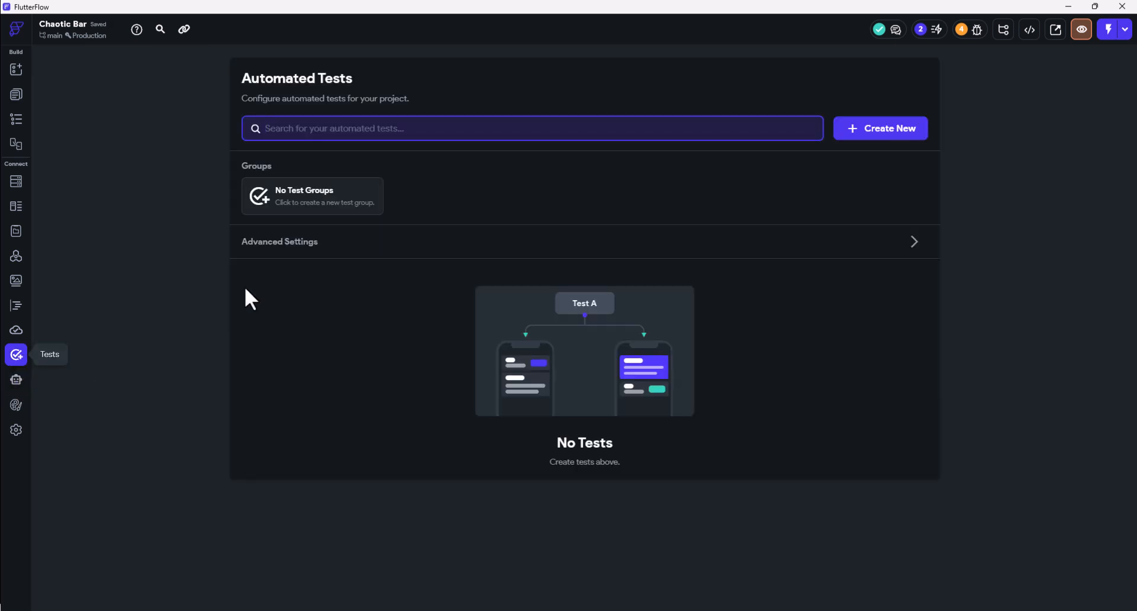
click(23, 337)
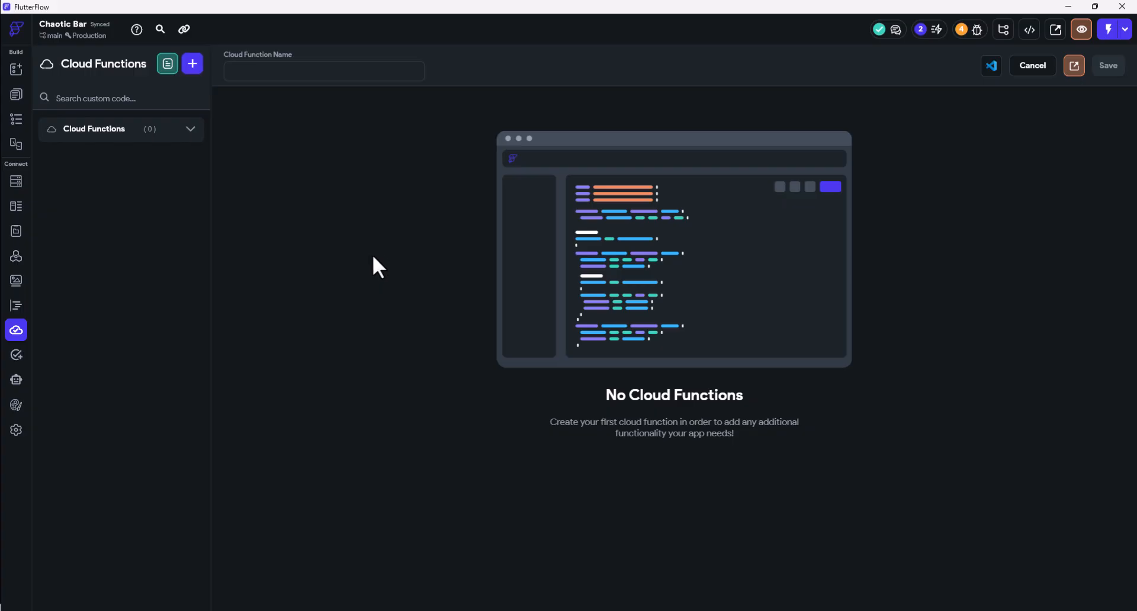
Review the project's custom code, including the listFilter function, the CustomAudioPlayer widget's code and the Custom Actions section.
click(15, 309)
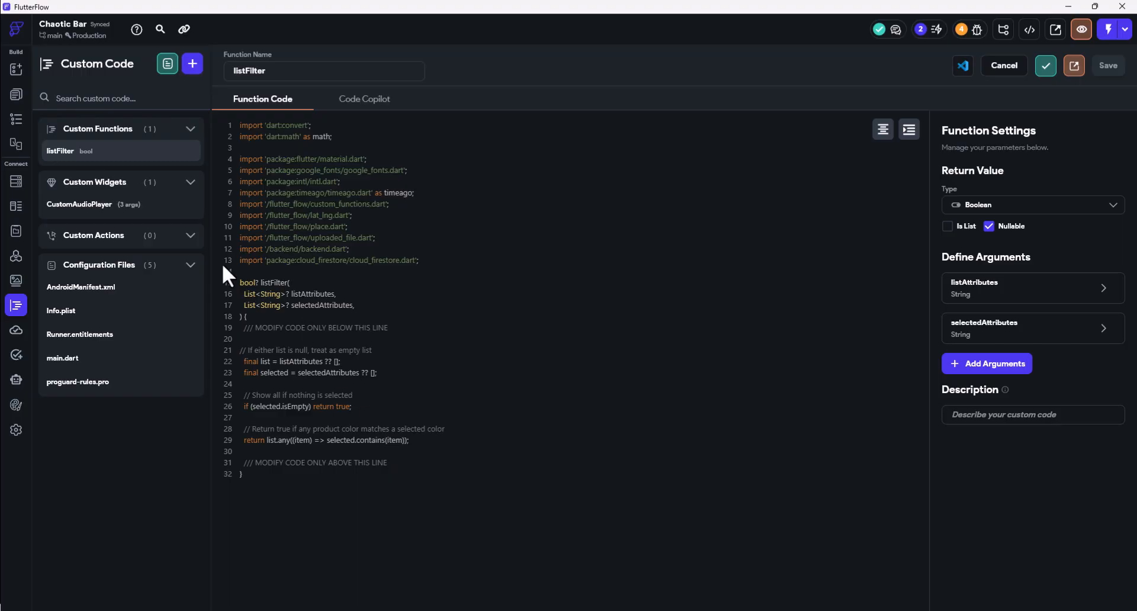
click(87, 206)
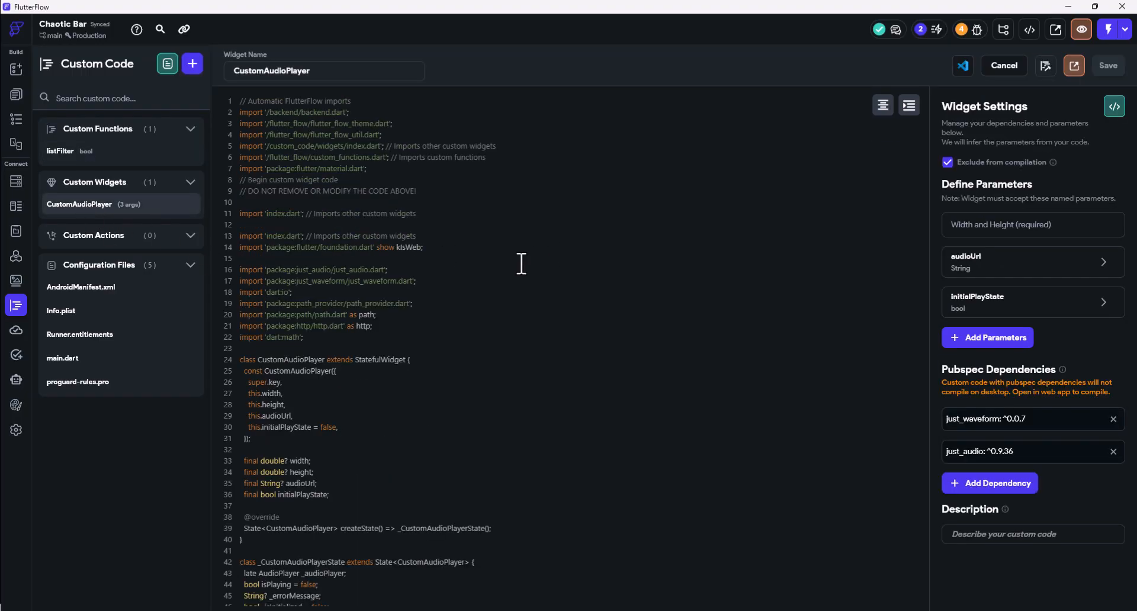
scroll(493, 326, down, 10)
scroll(493, 330, down, 20)
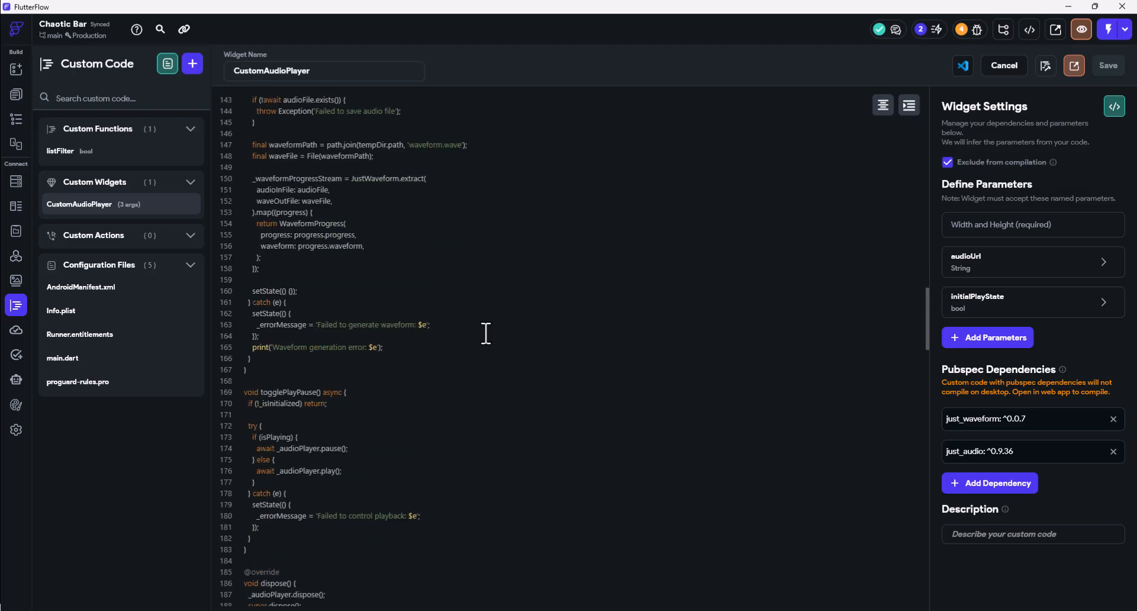
scroll(483, 334, up, 20)
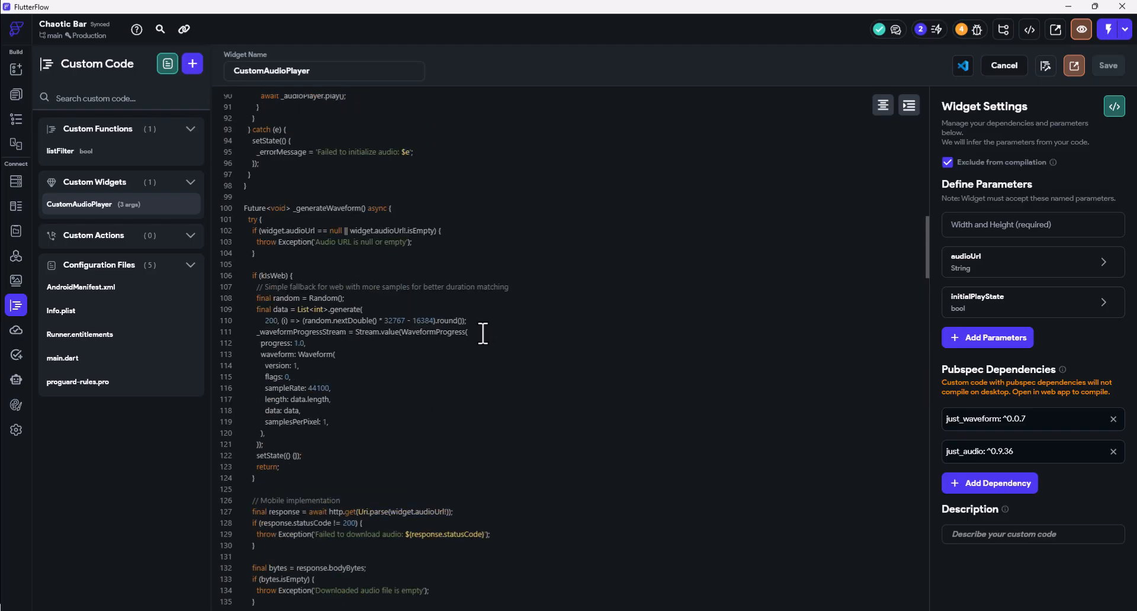
scroll(483, 334, up, 2)
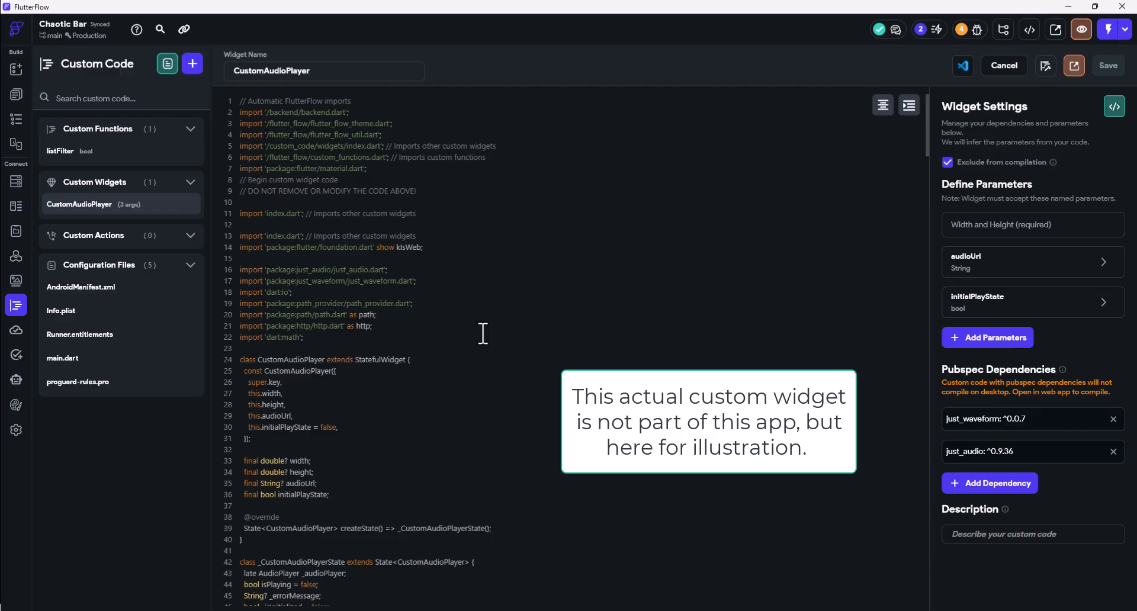
click(122, 237)
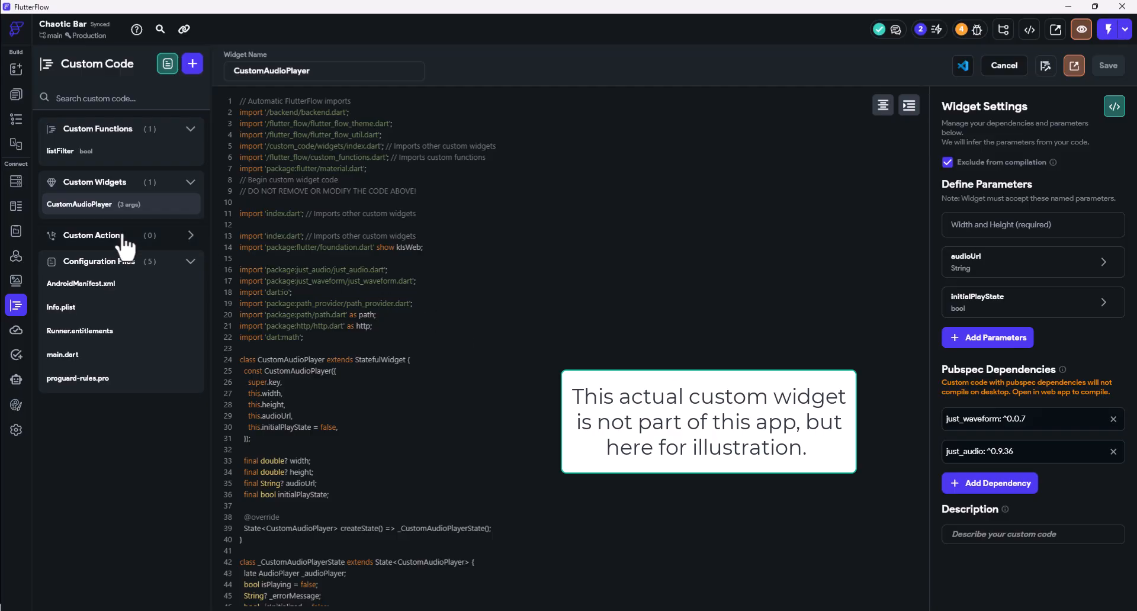
click(192, 238)
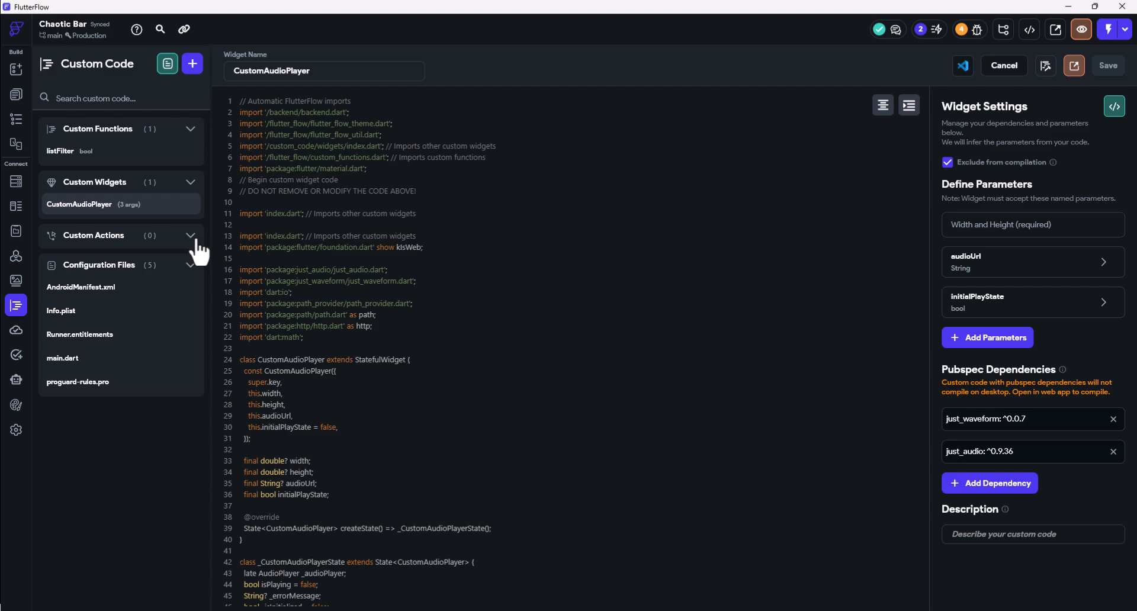
click(191, 236)
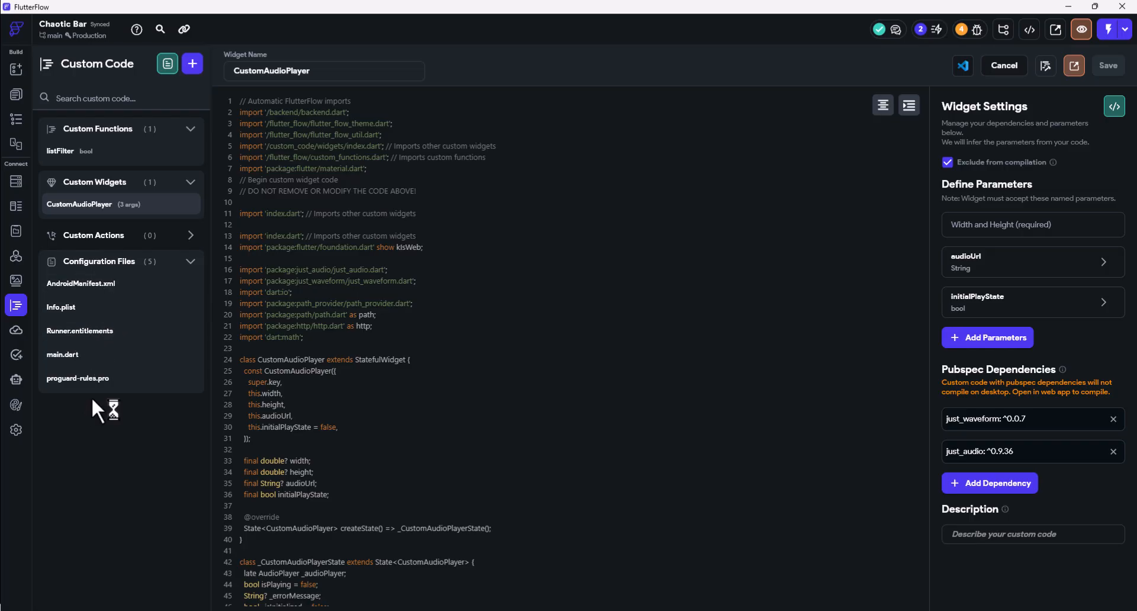
Upload tequila.jpg to the project's media assets.
click(20, 283)
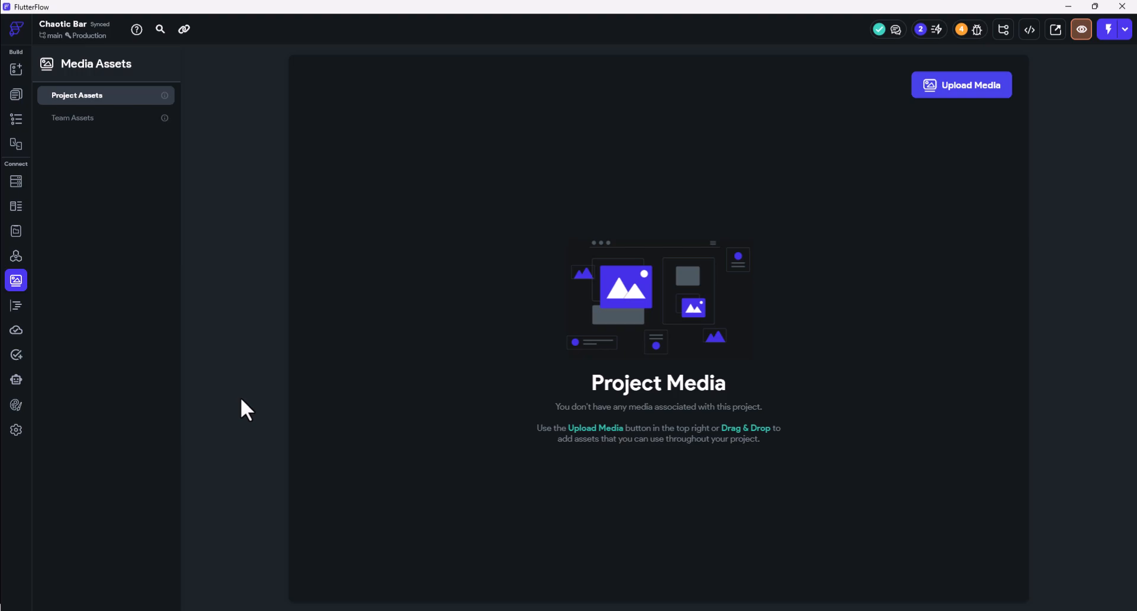
click(868, 174)
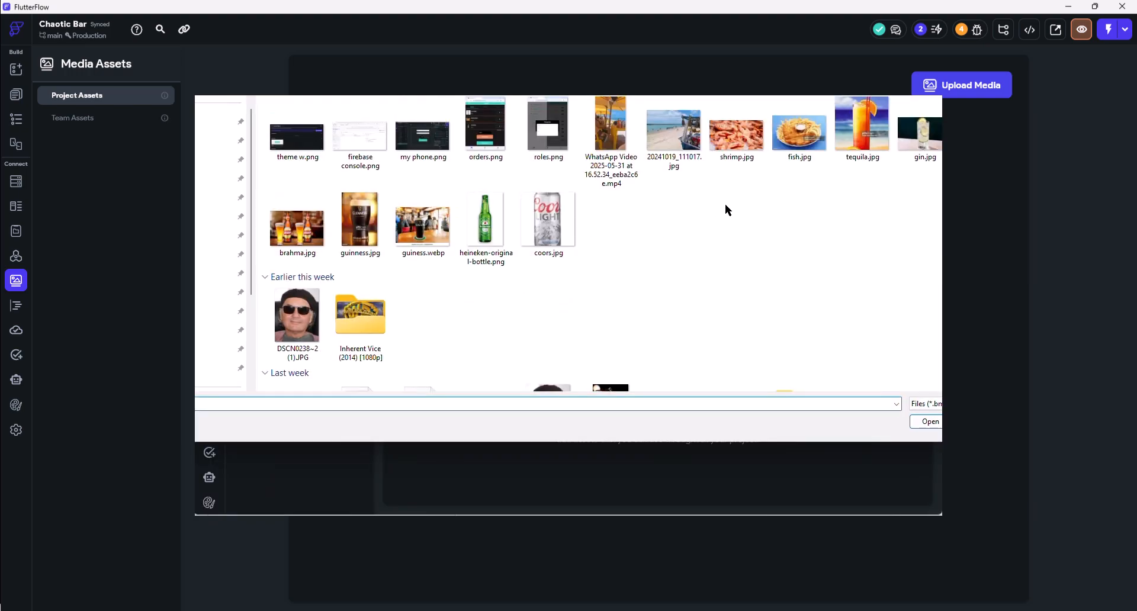
click(853, 118)
click(925, 422)
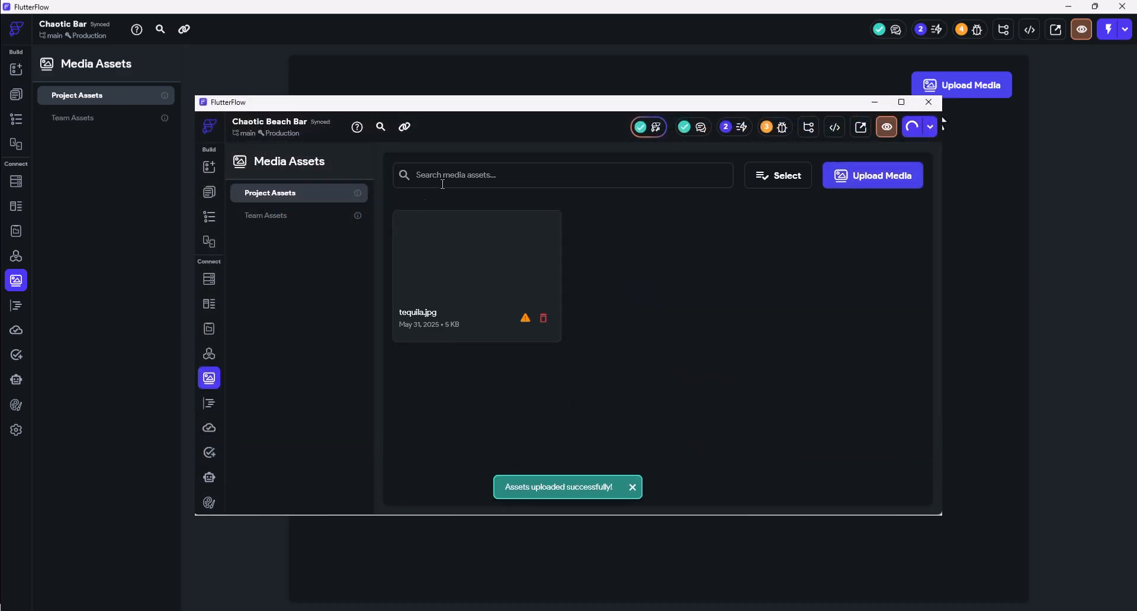
Set the addProduct component's image to the Asset image type and browse the available project assets.
click(209, 192)
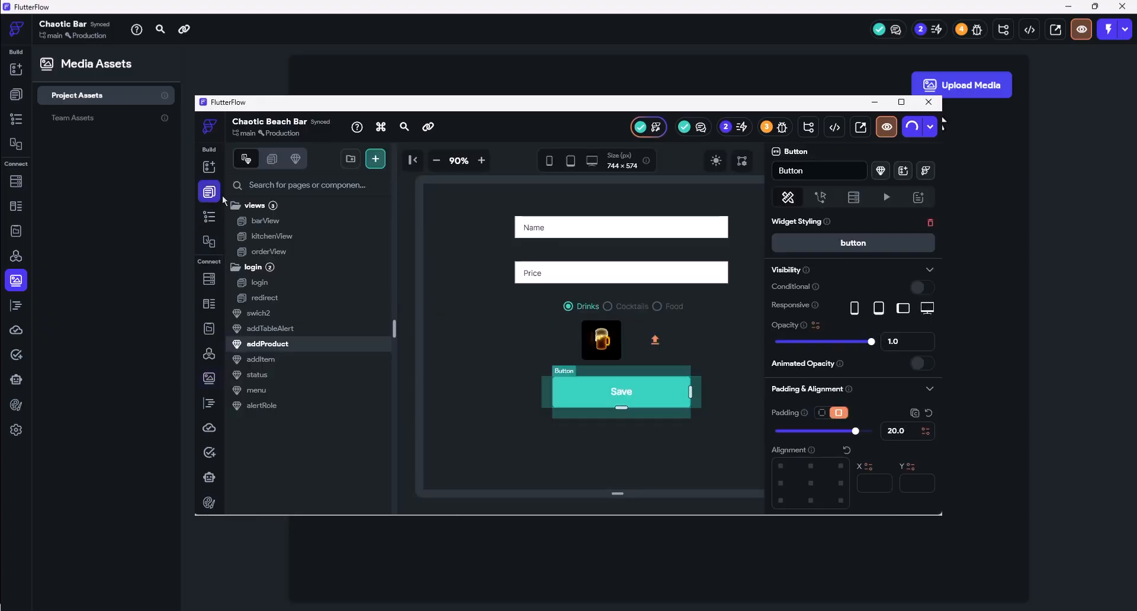
click(600, 331)
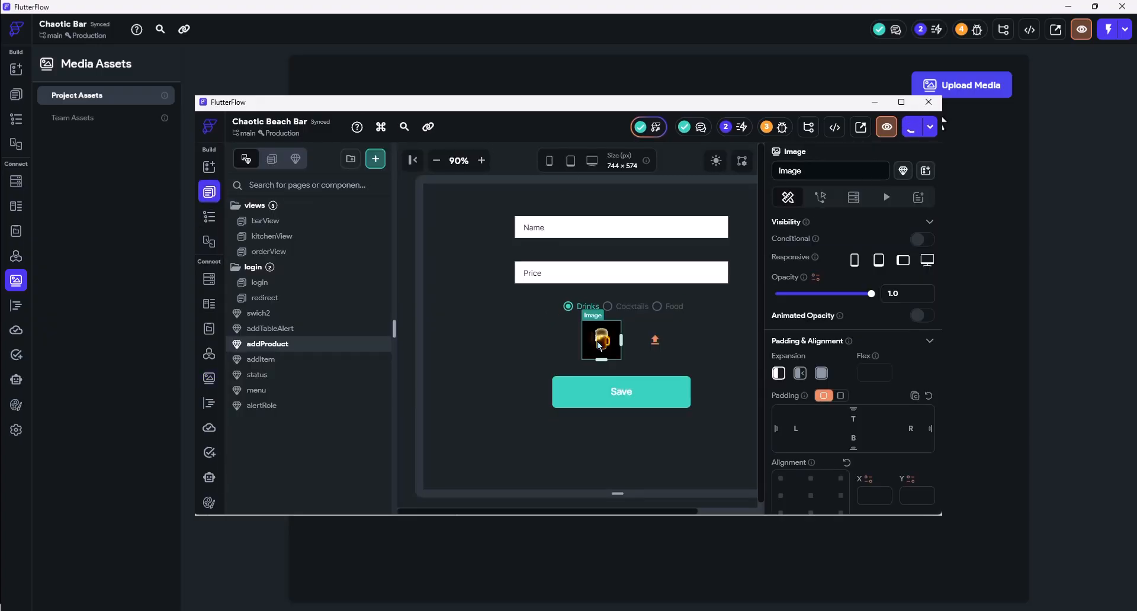
scroll(823, 368, down, 10)
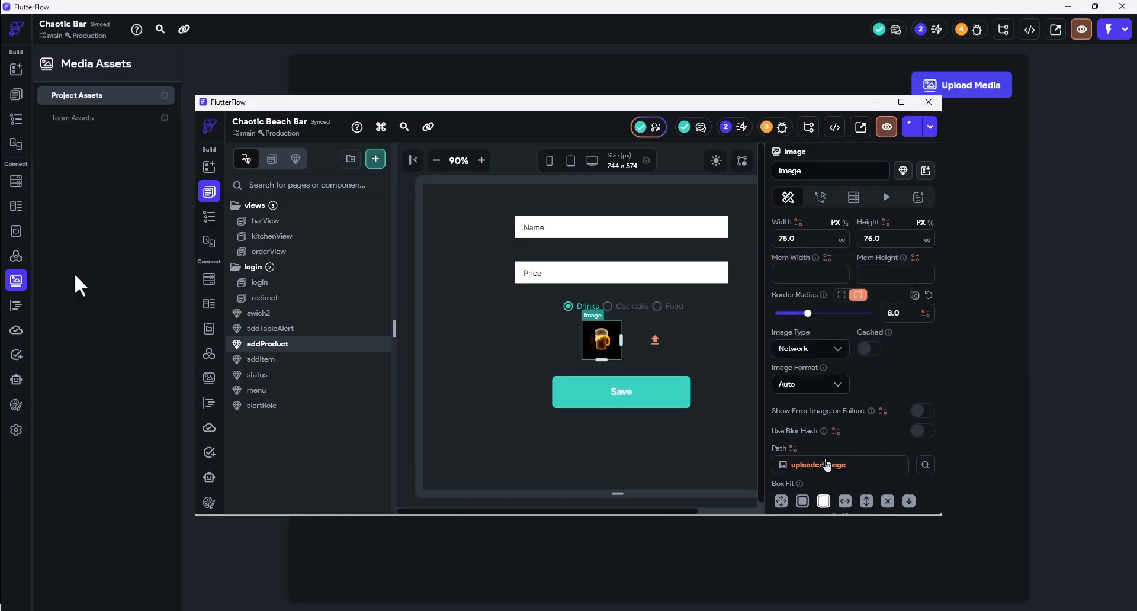
click(799, 349)
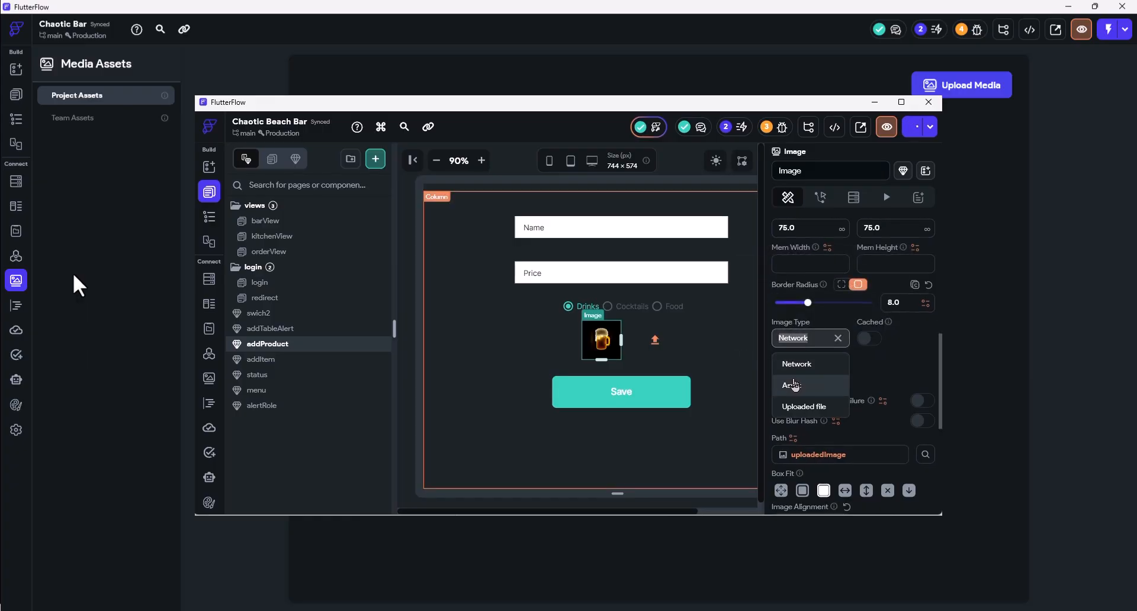
click(793, 390)
click(812, 421)
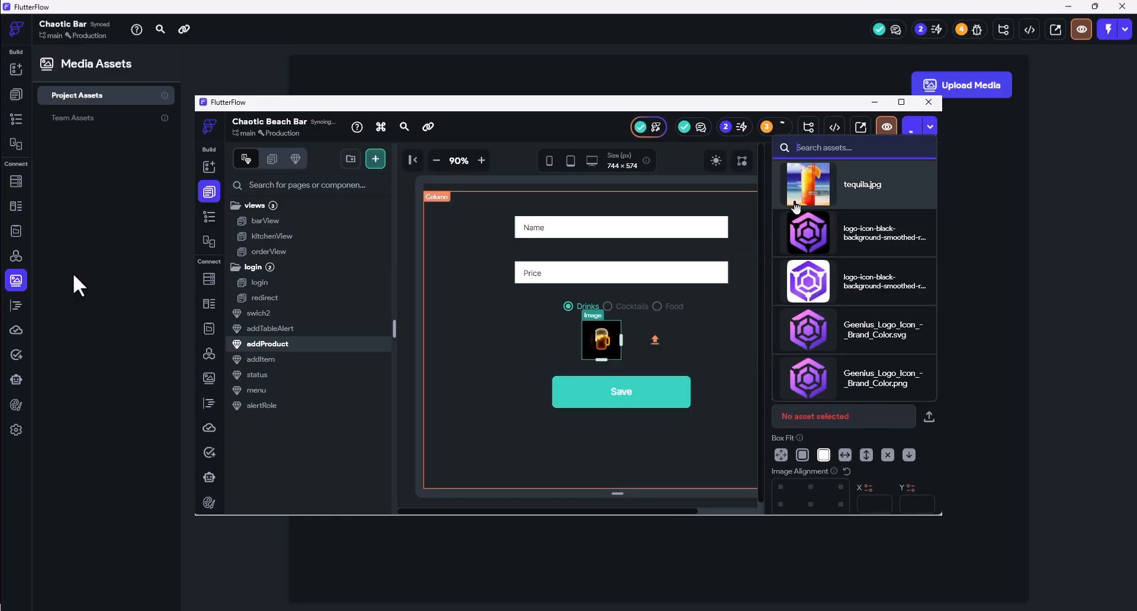
click(370, 449)
Look at the blank Create API Call form and the App State page, and return to API Calls.
click(16, 255)
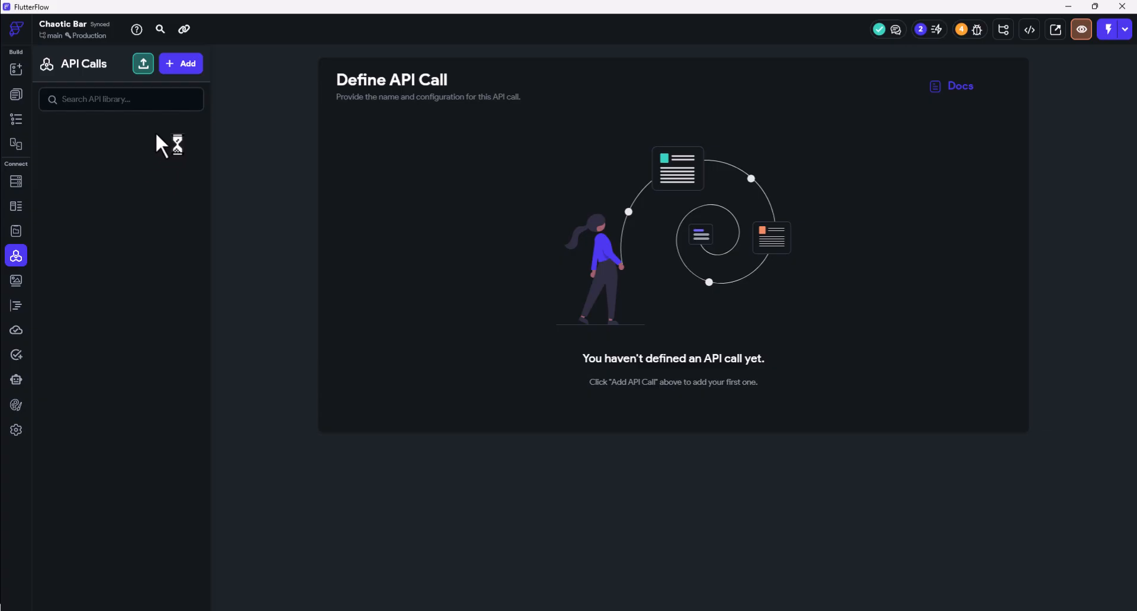
click(184, 69)
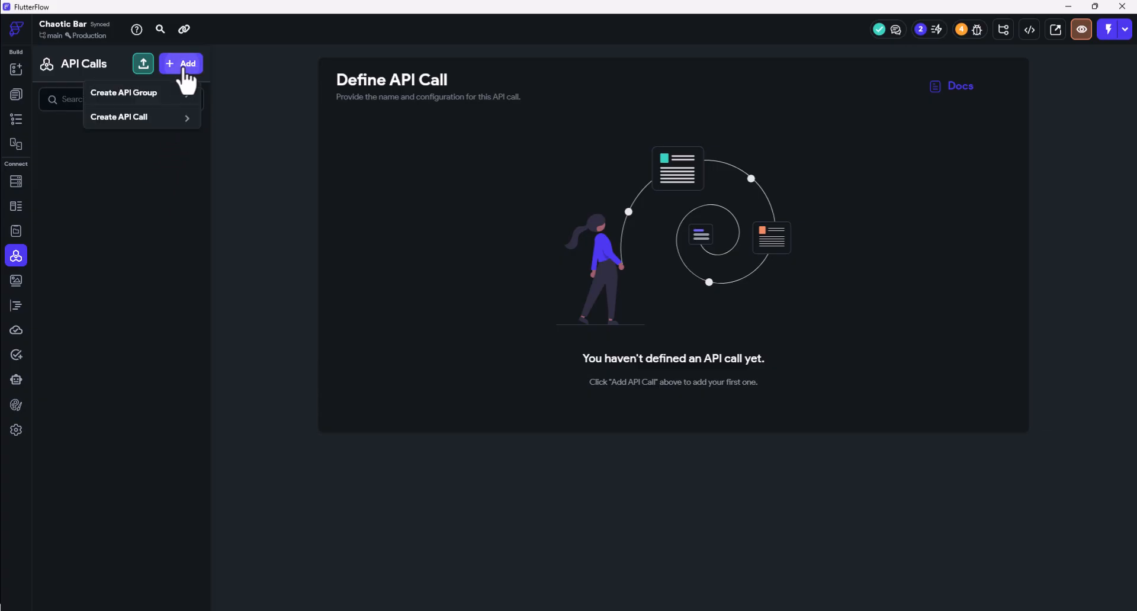
click(130, 117)
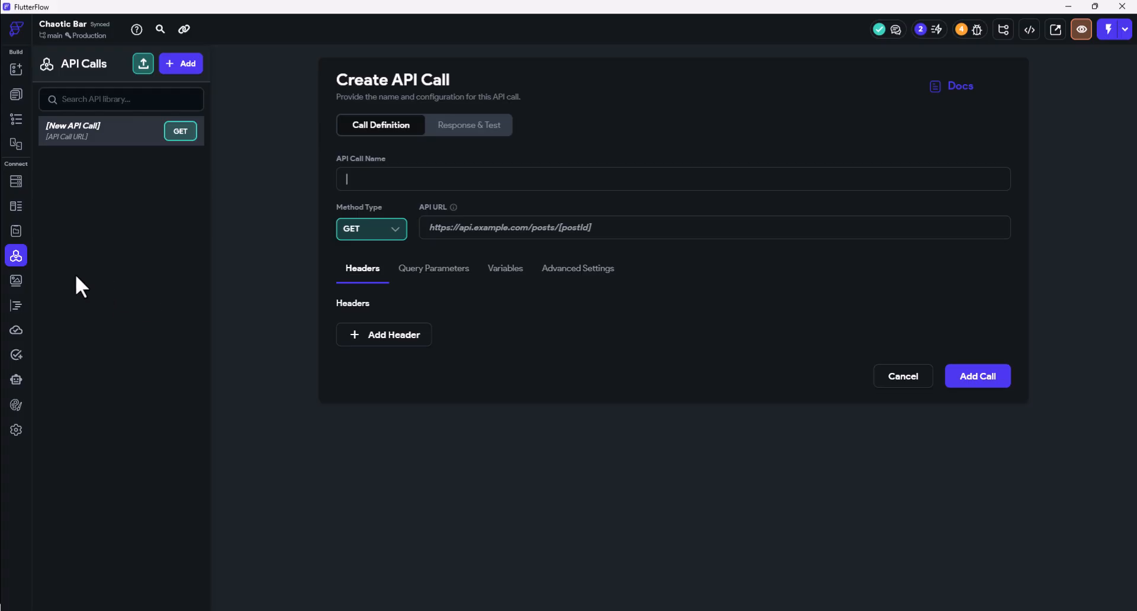
click(18, 233)
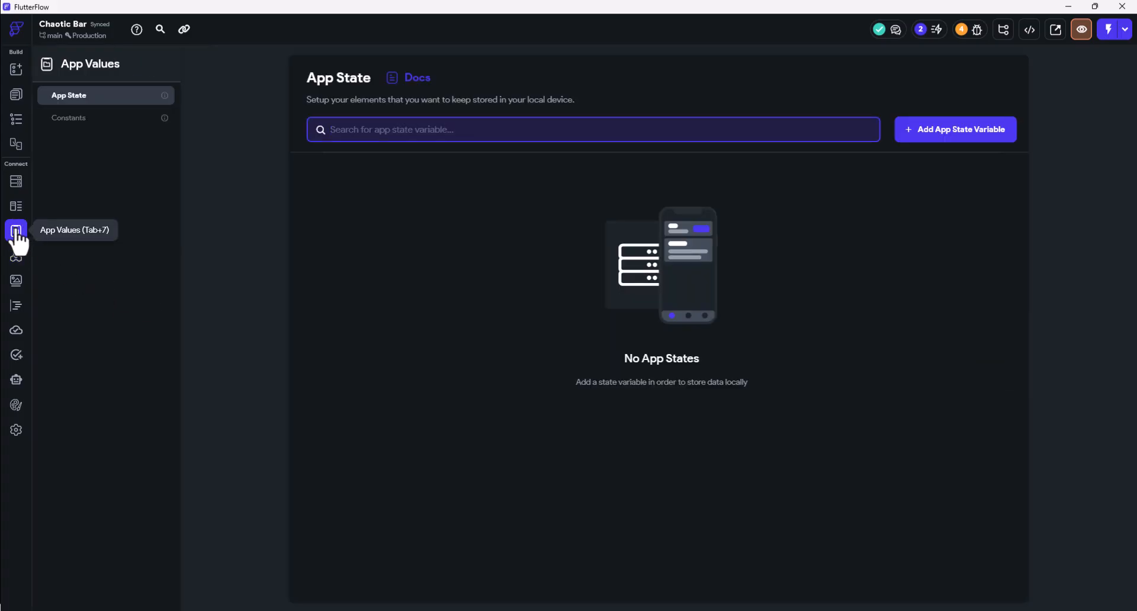
click(16, 256)
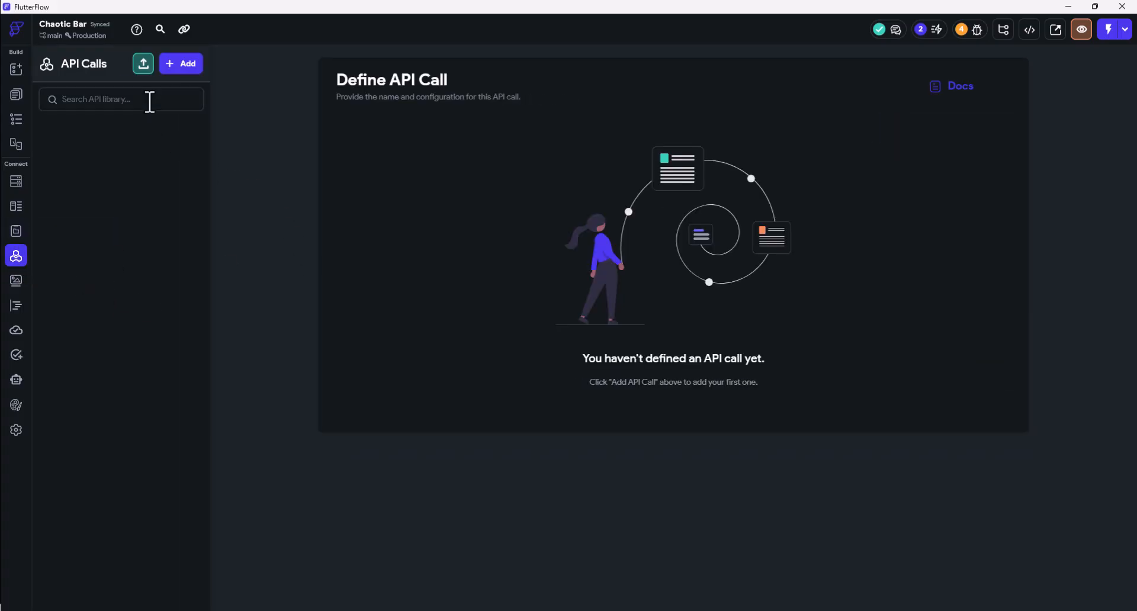
Look through the field types for a new app state variable, choose Data Type, and cancel the Add App State form.
click(18, 234)
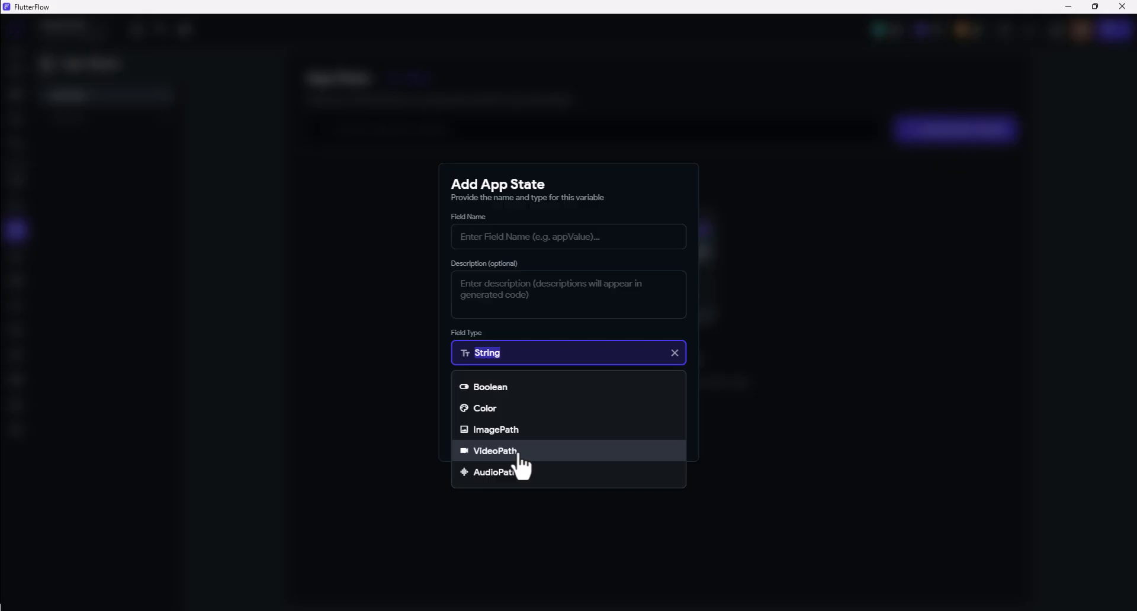
scroll(558, 425, down, 3)
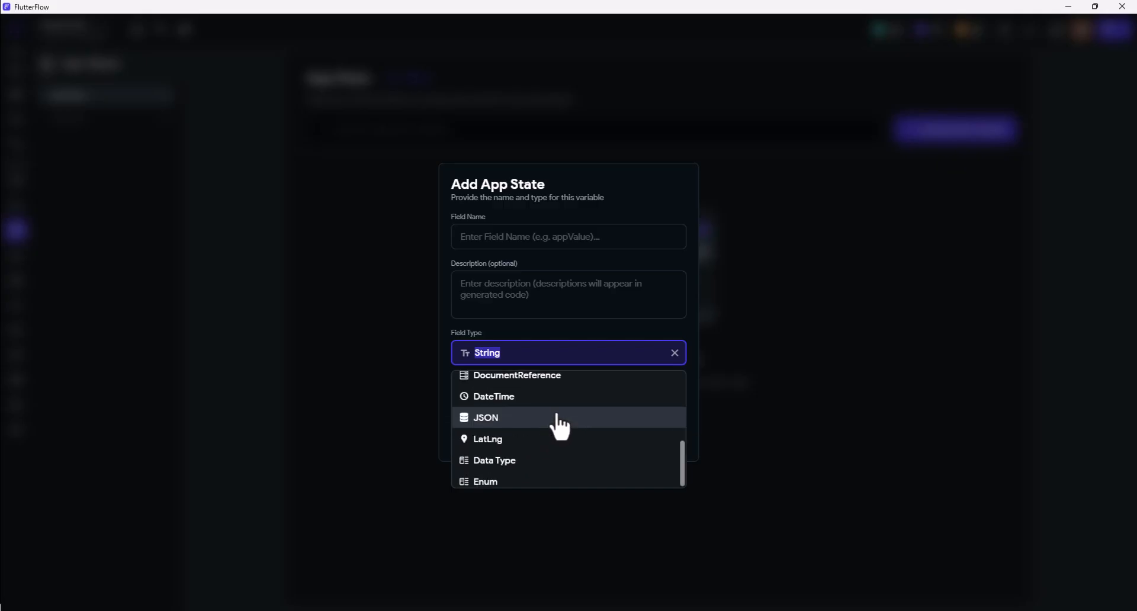
scroll(596, 432, down, 1)
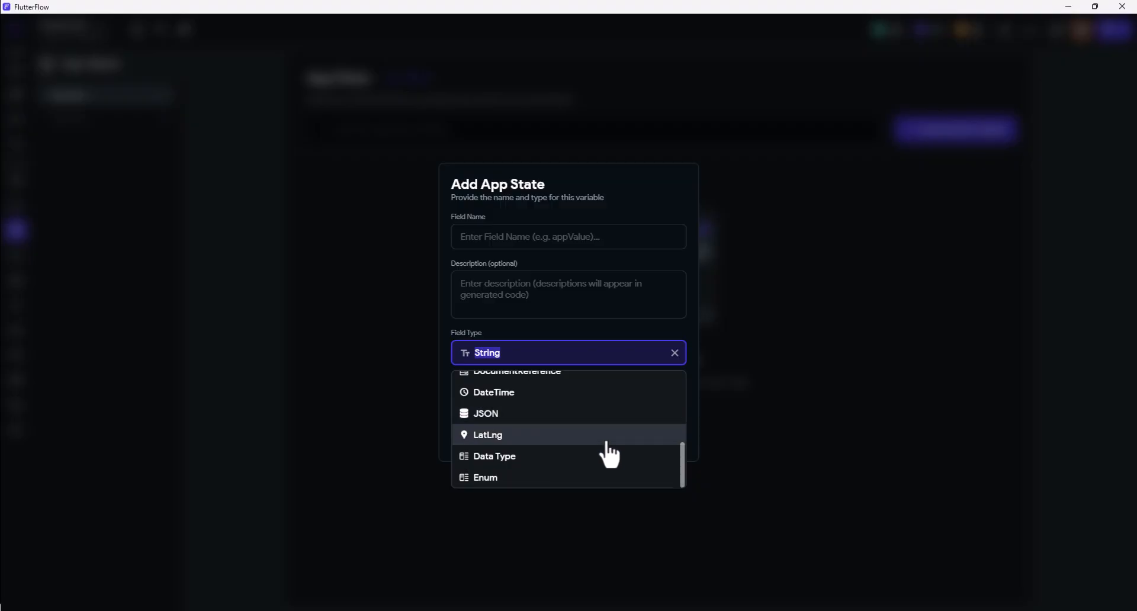
click(506, 462)
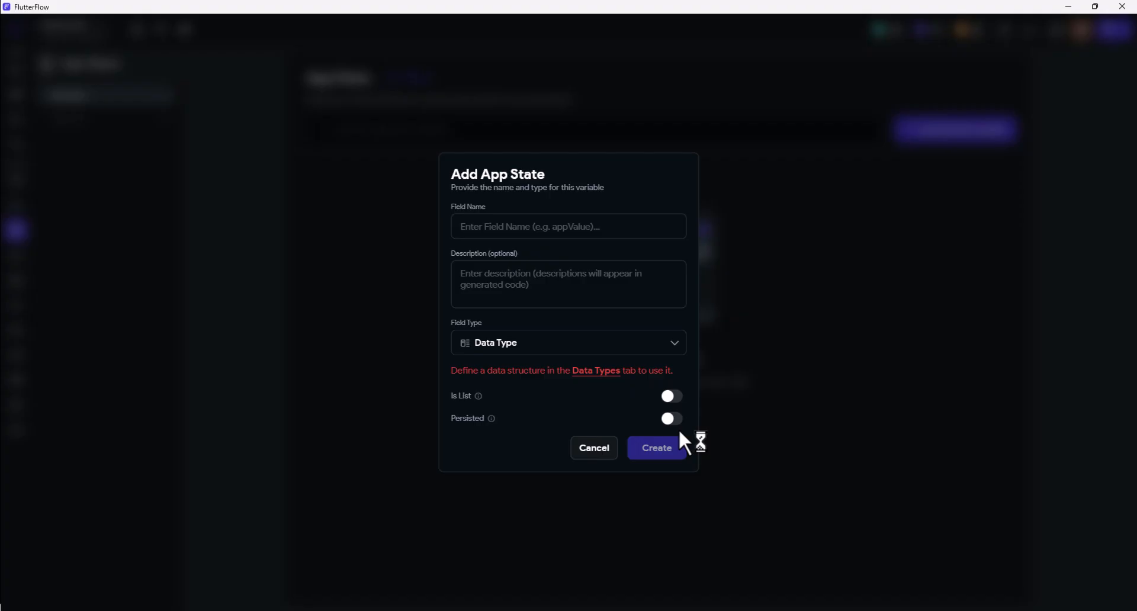
click(596, 449)
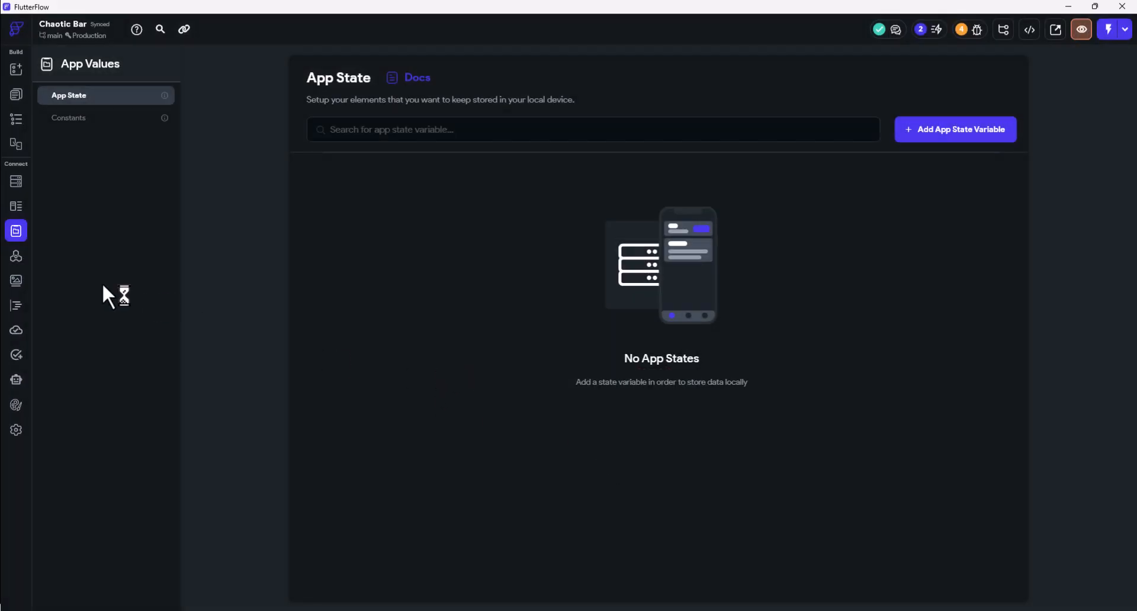
Review the products, orders and amazonStyle collection schemas and the data types offered for a new amazonStyle field.
click(16, 207)
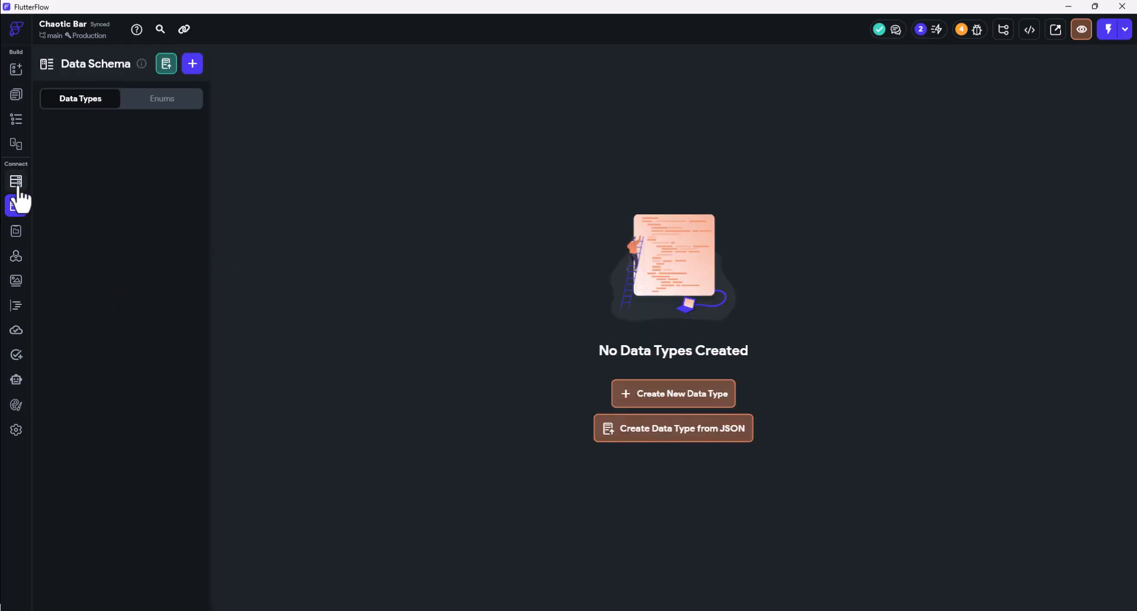
click(17, 184)
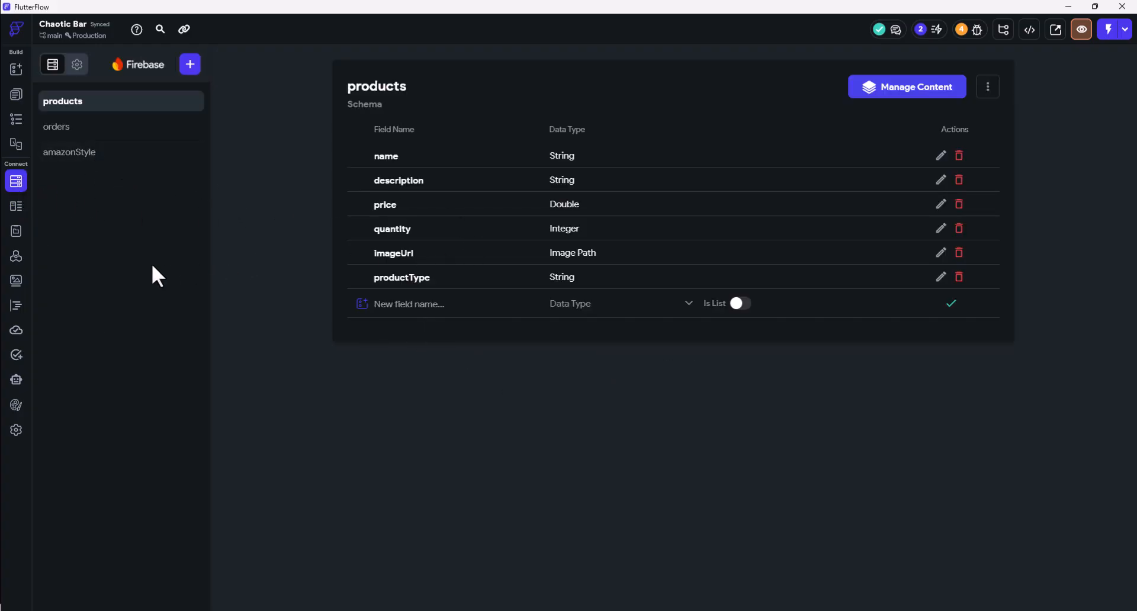
click(59, 133)
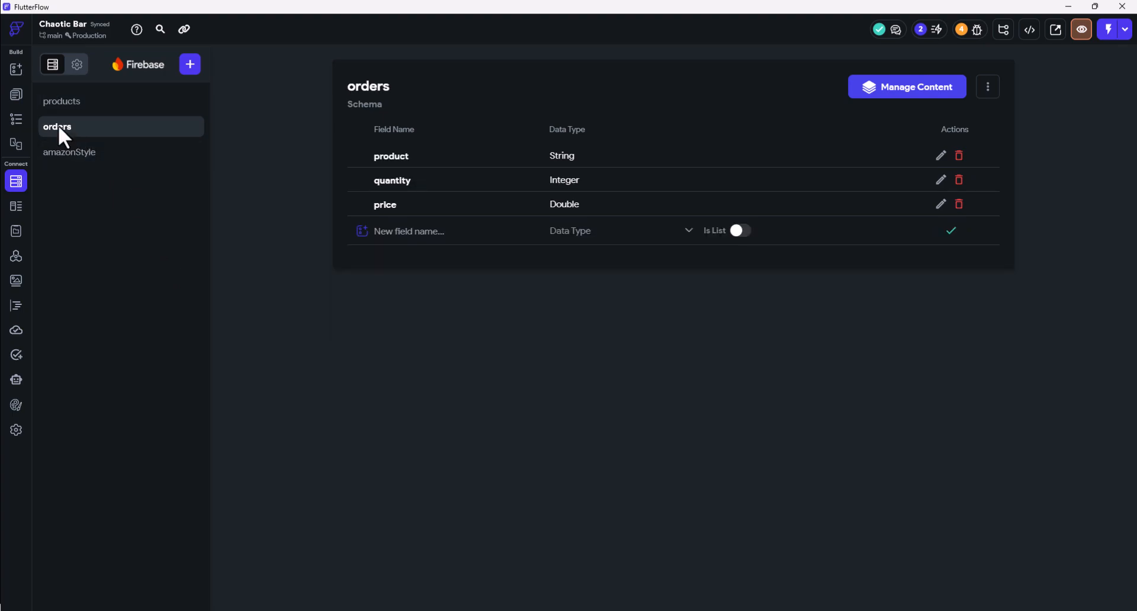
click(87, 156)
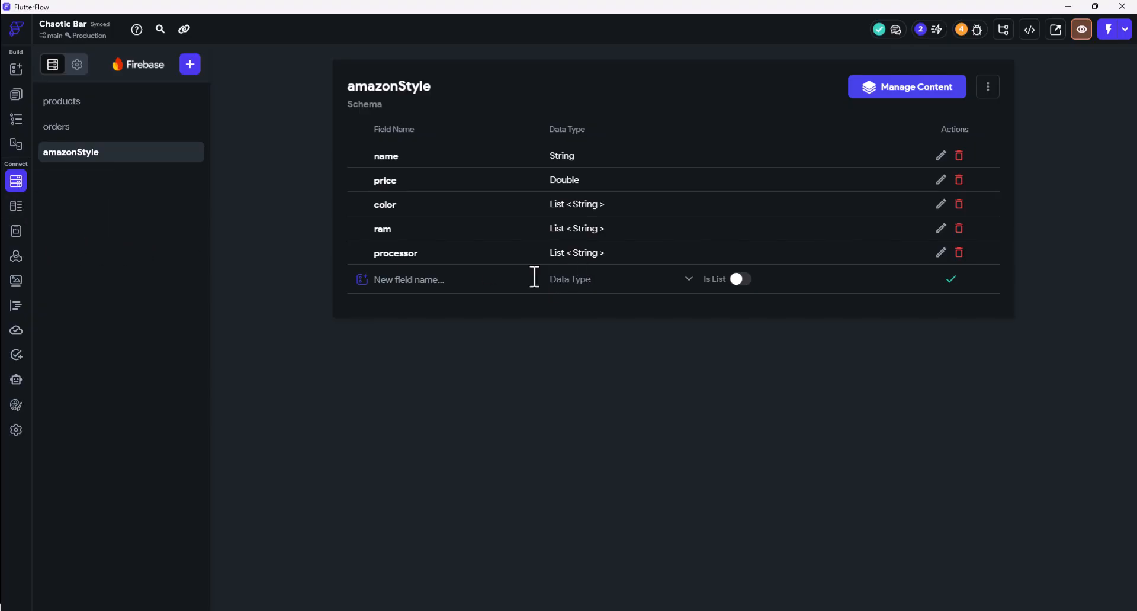
click(579, 285)
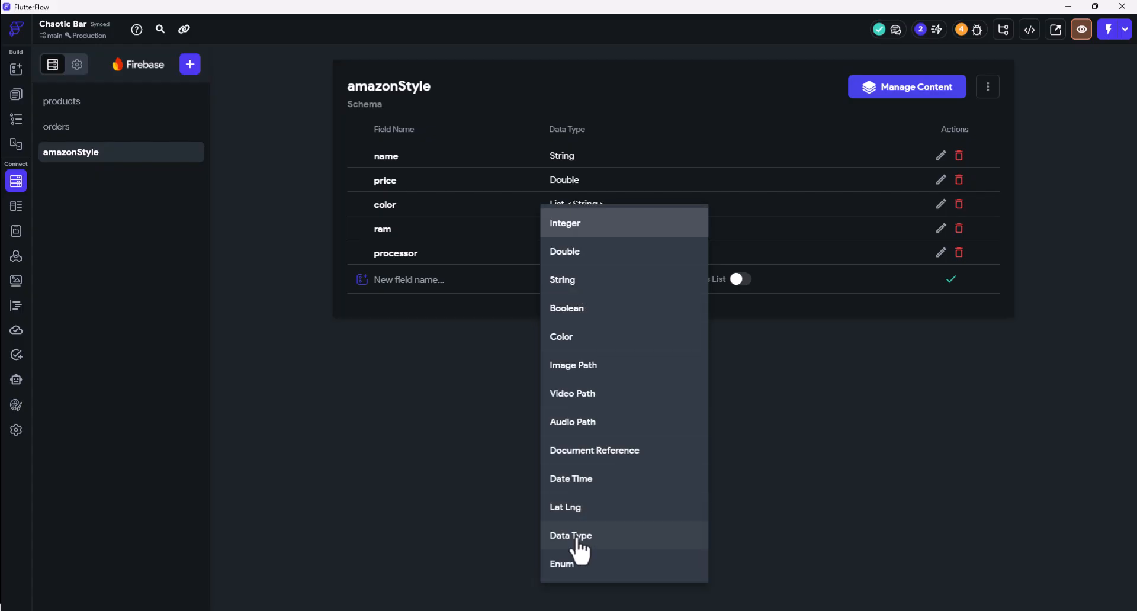
click(13, 210)
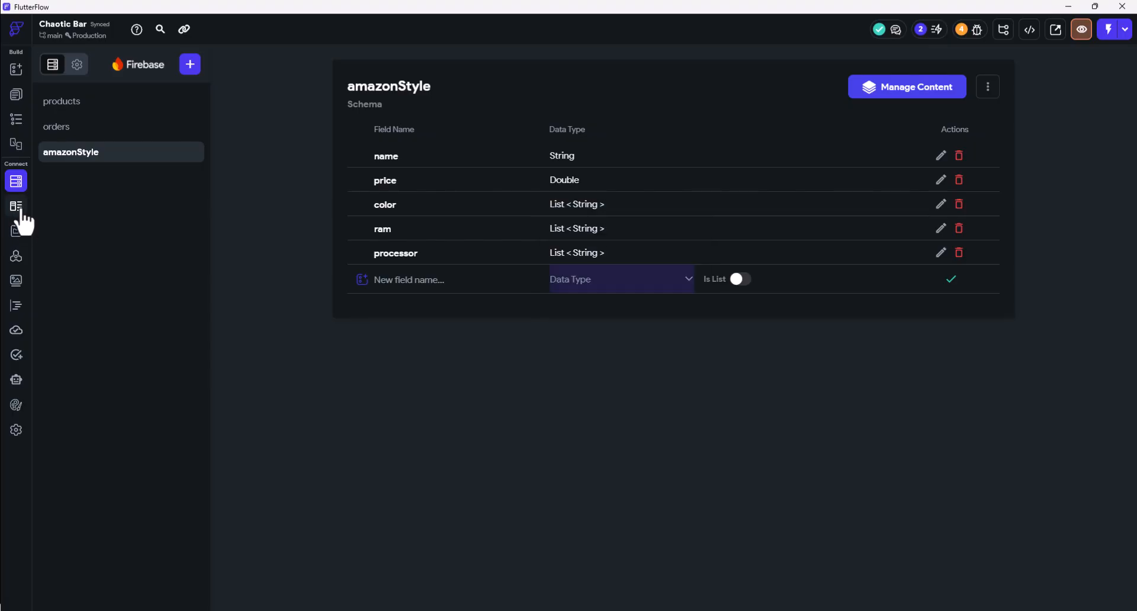
Look at the Data Schema page and at the tableOrder data type in the Chaotic Beach Bar project.
click(19, 212)
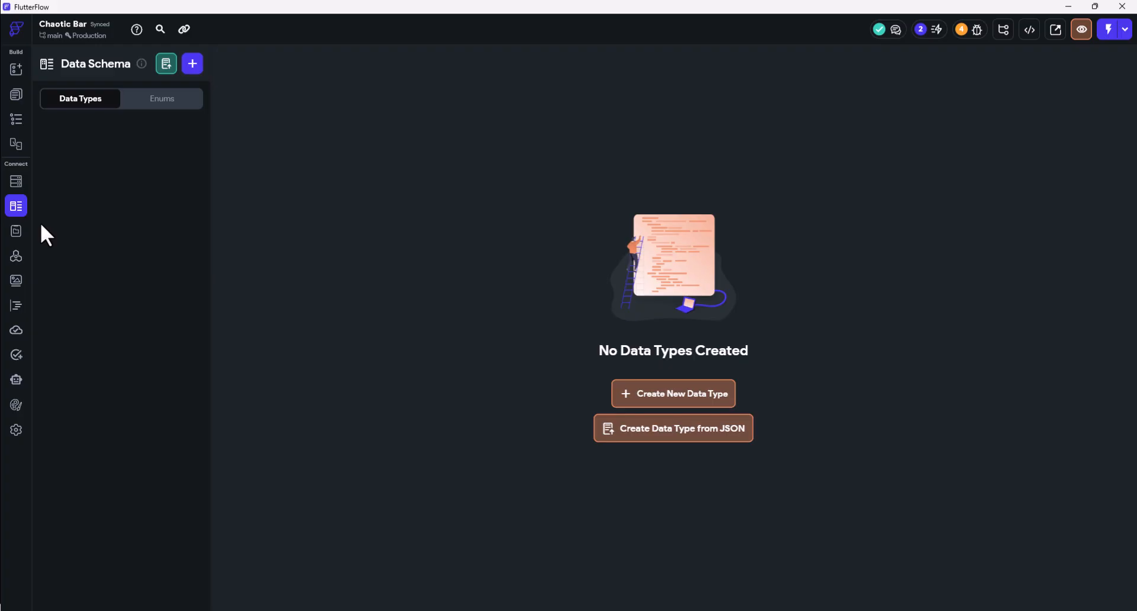
key(alt+Tab)
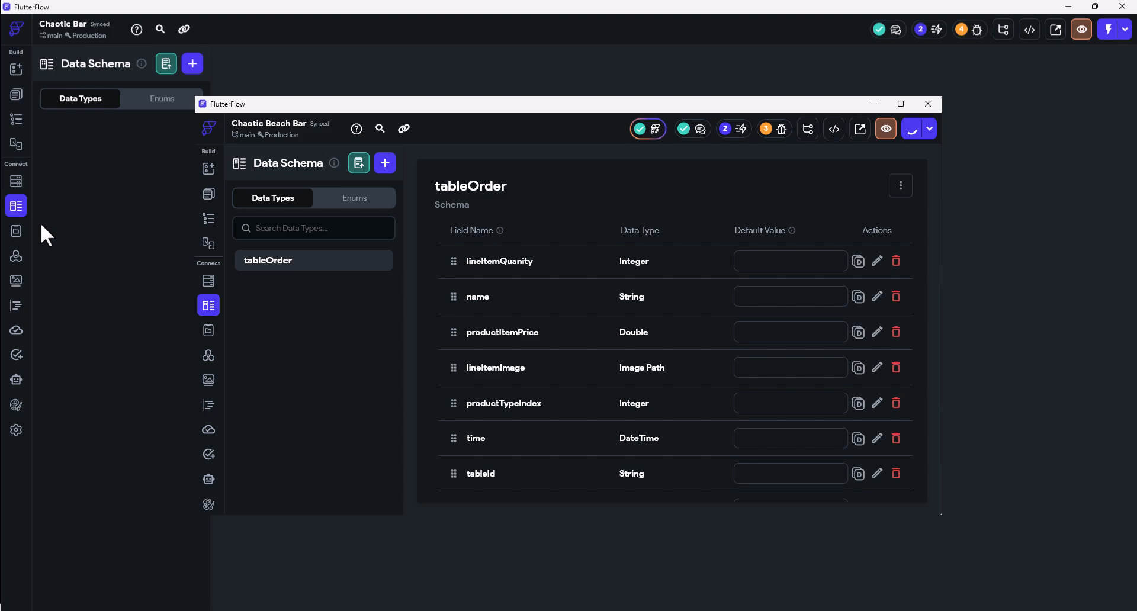
Try Data Type as the type of a new products field, check the Data Schema page, and return to the products schema.
click(16, 182)
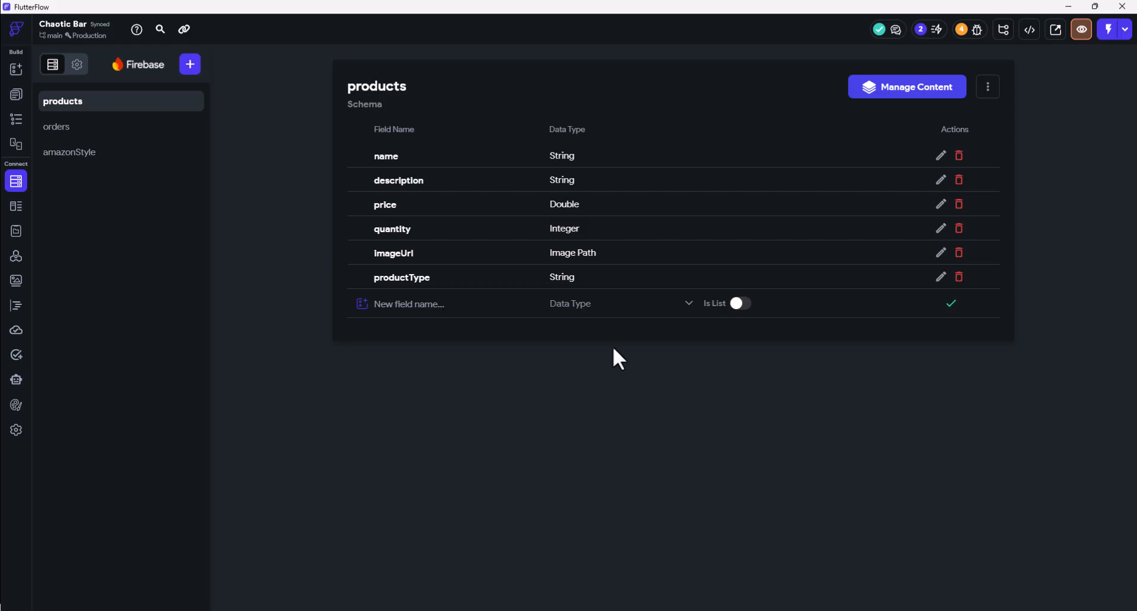
click(574, 318)
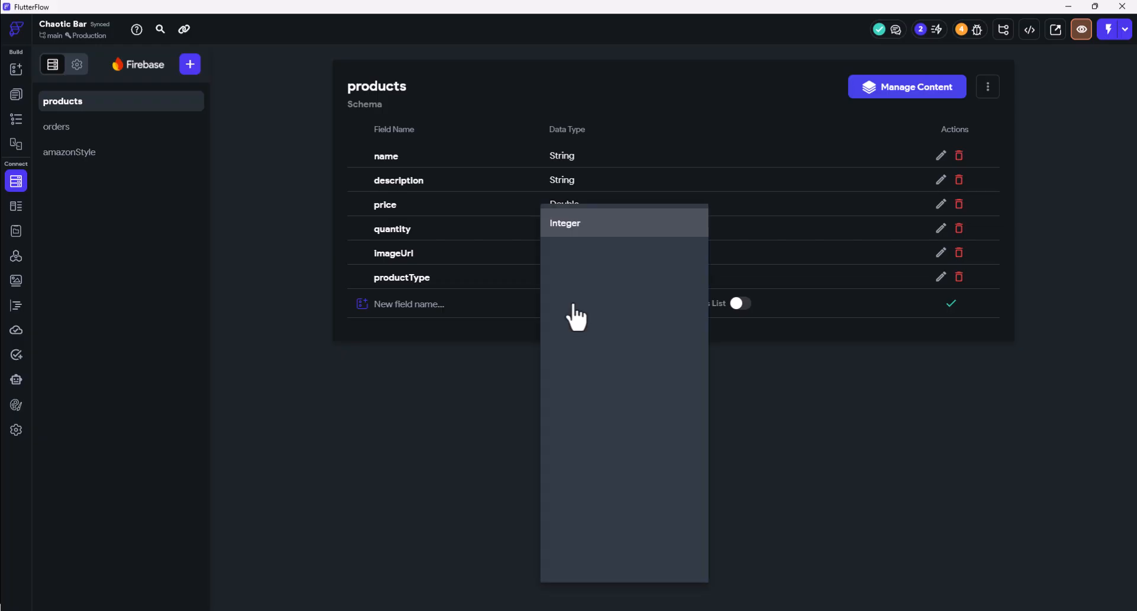
click(582, 538)
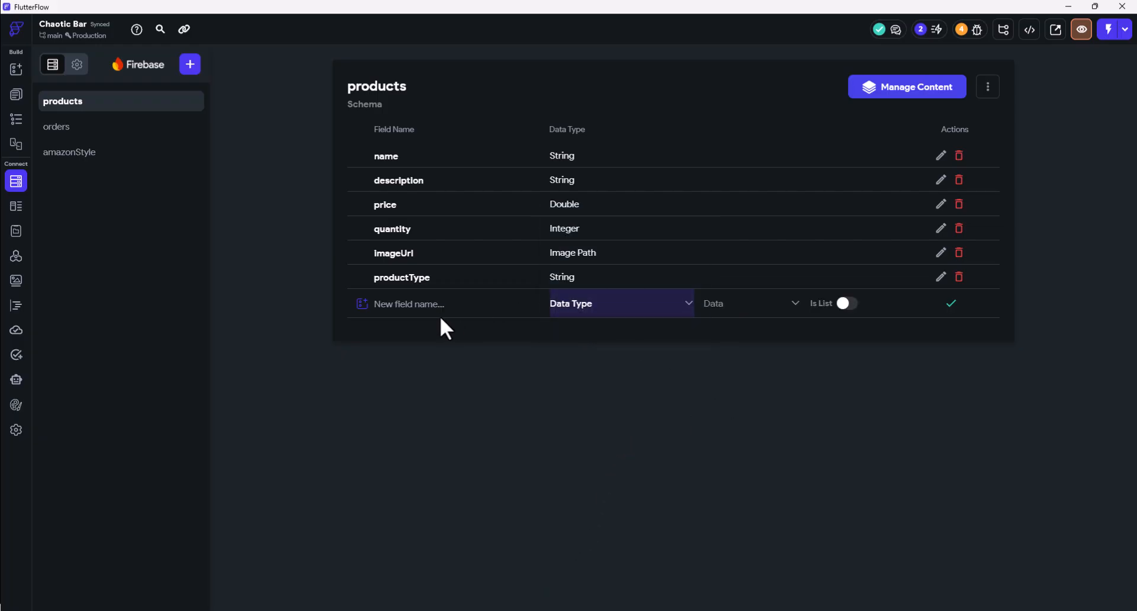
click(17, 208)
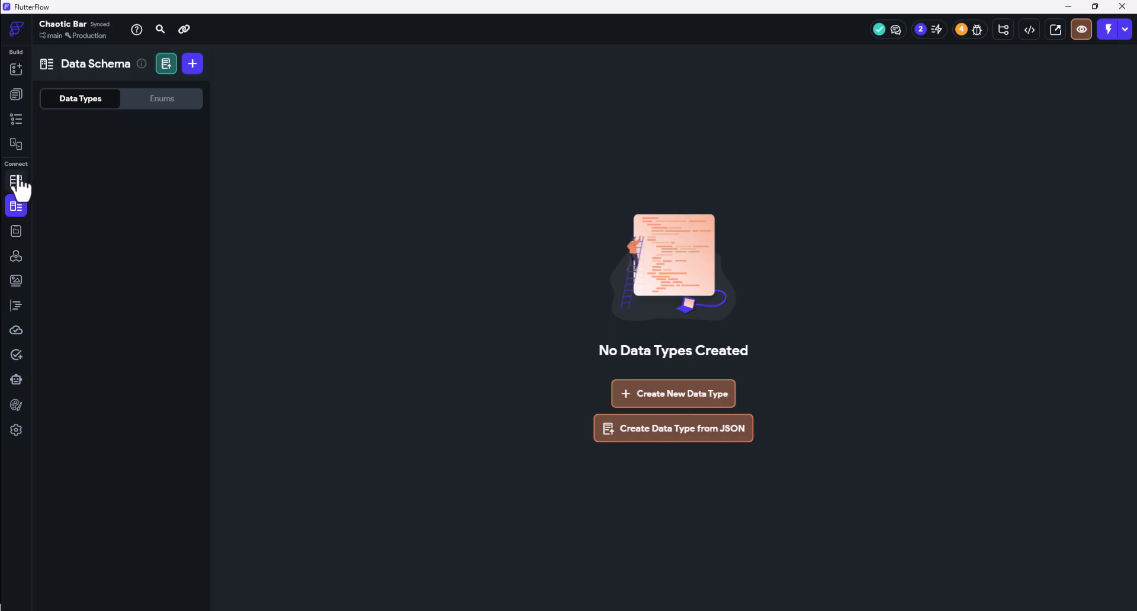
click(18, 184)
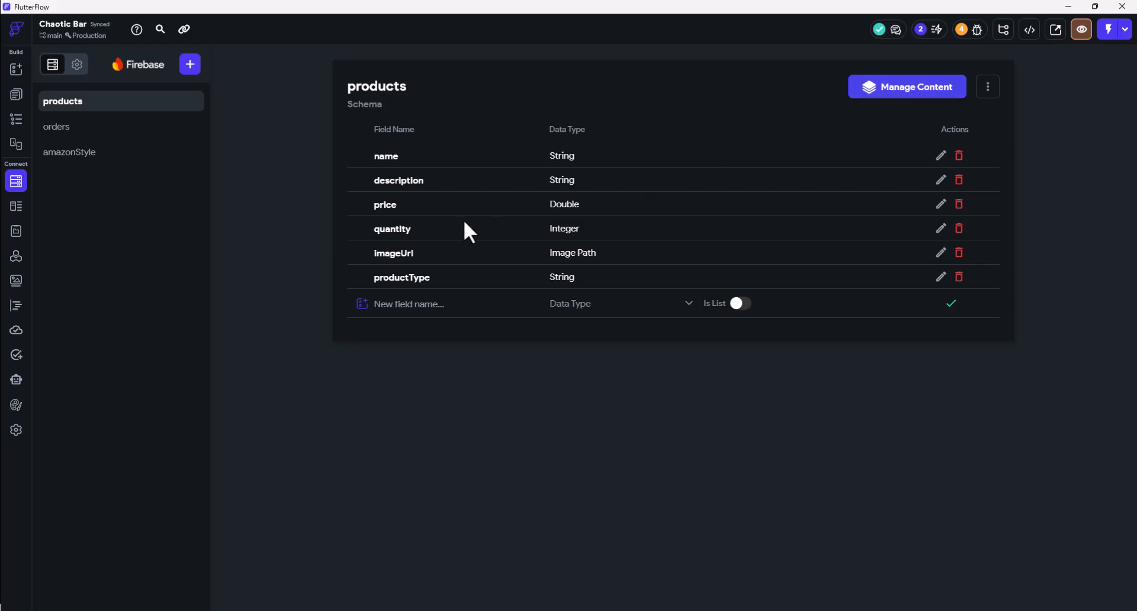
View the settings component's widget tree and open the addProduct component.
click(17, 145)
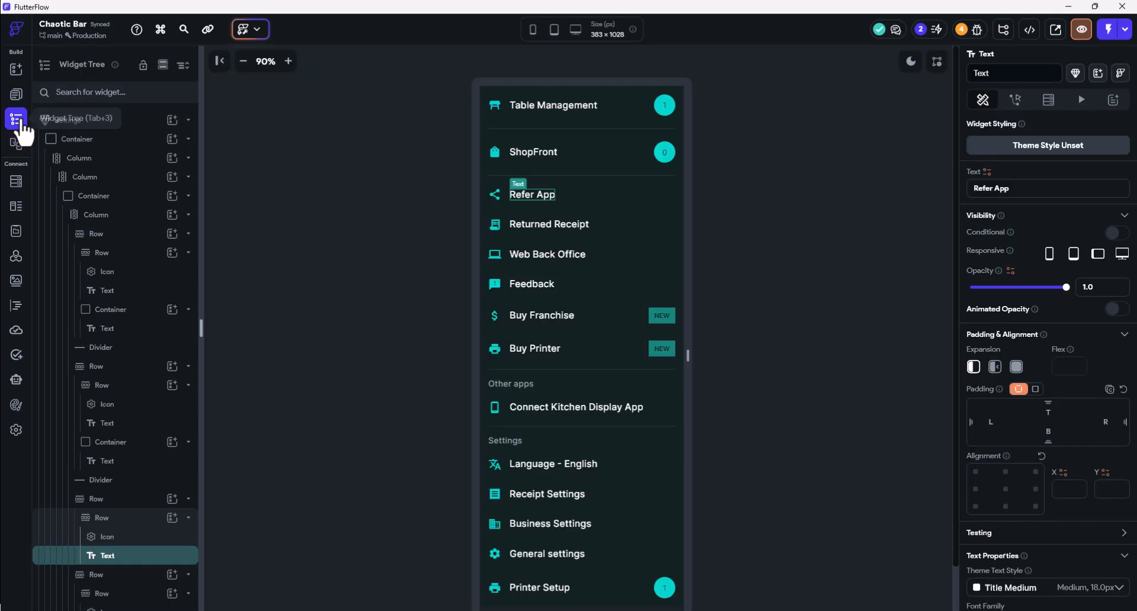
click(18, 120)
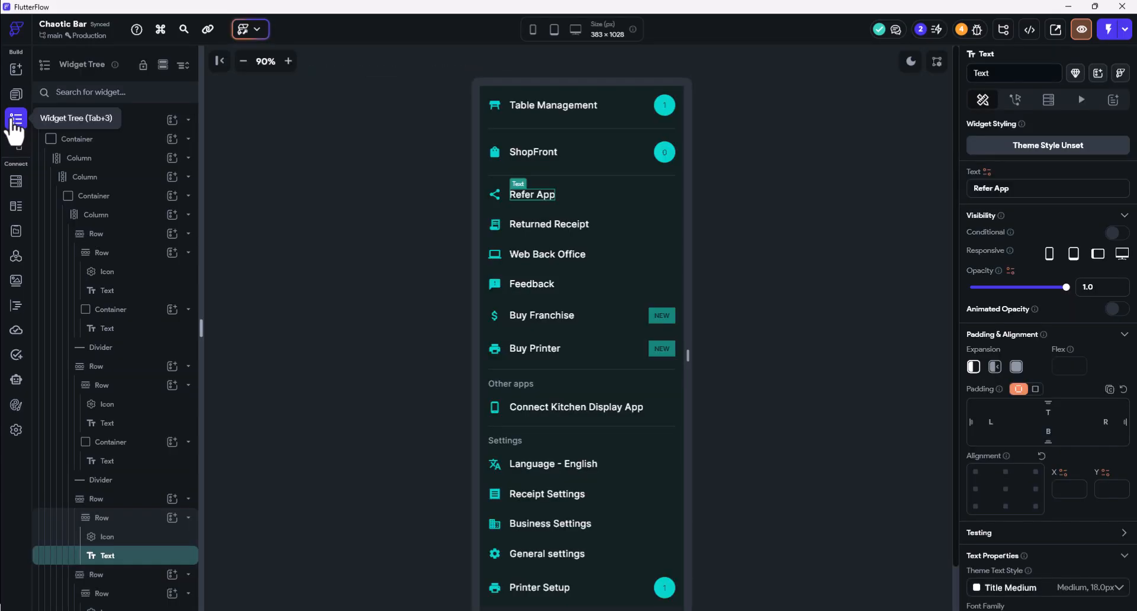
click(16, 96)
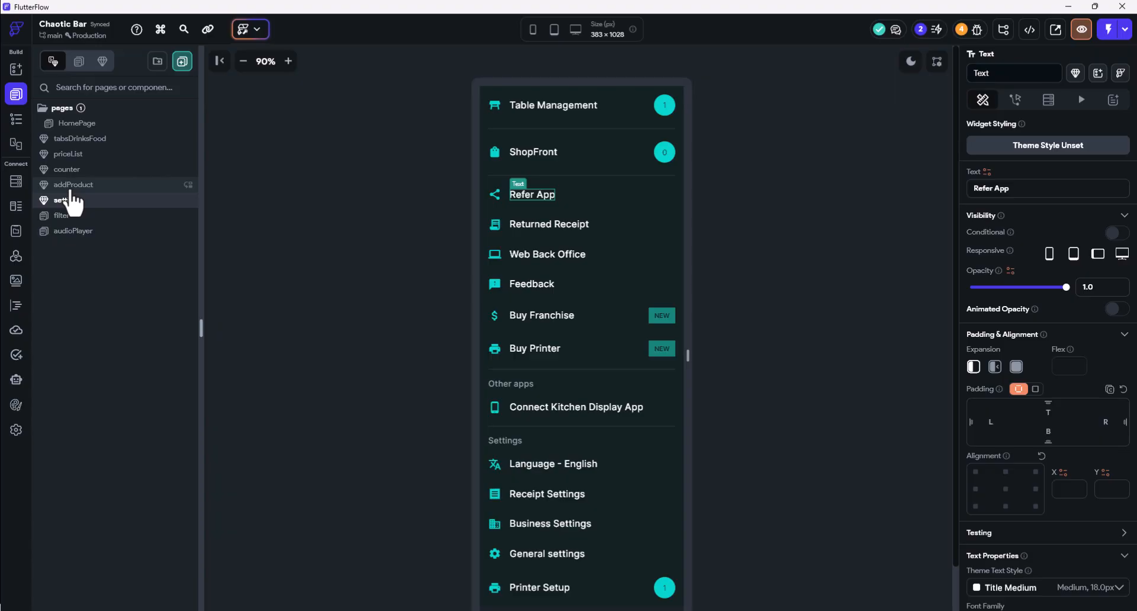
click(69, 189)
List only the project's pages, list only its components, and open addProduct from the visual overview of all components.
click(77, 62)
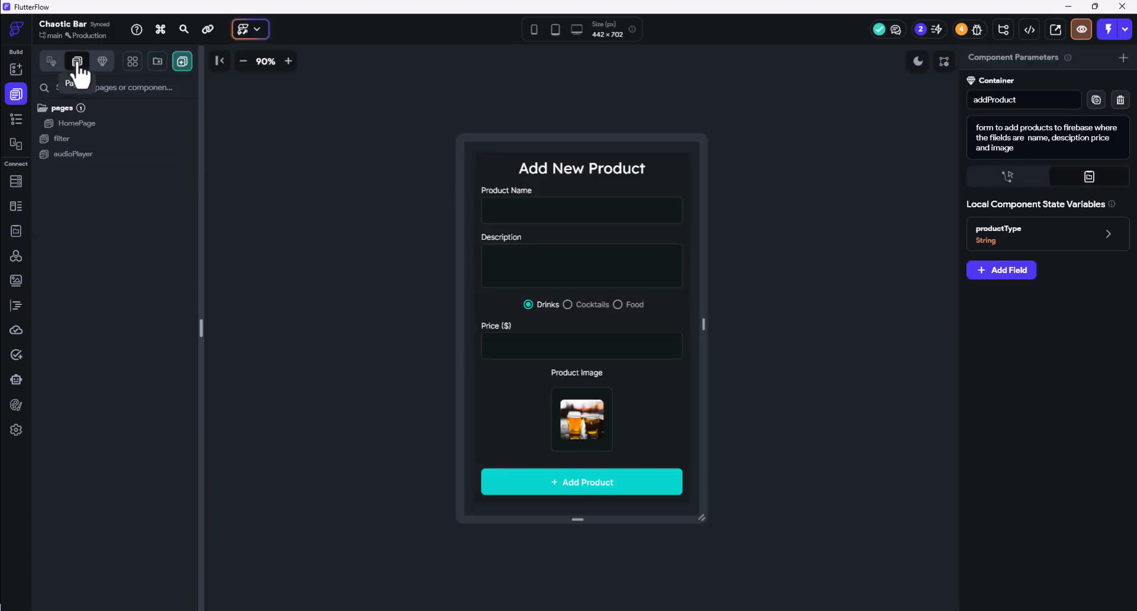
click(102, 61)
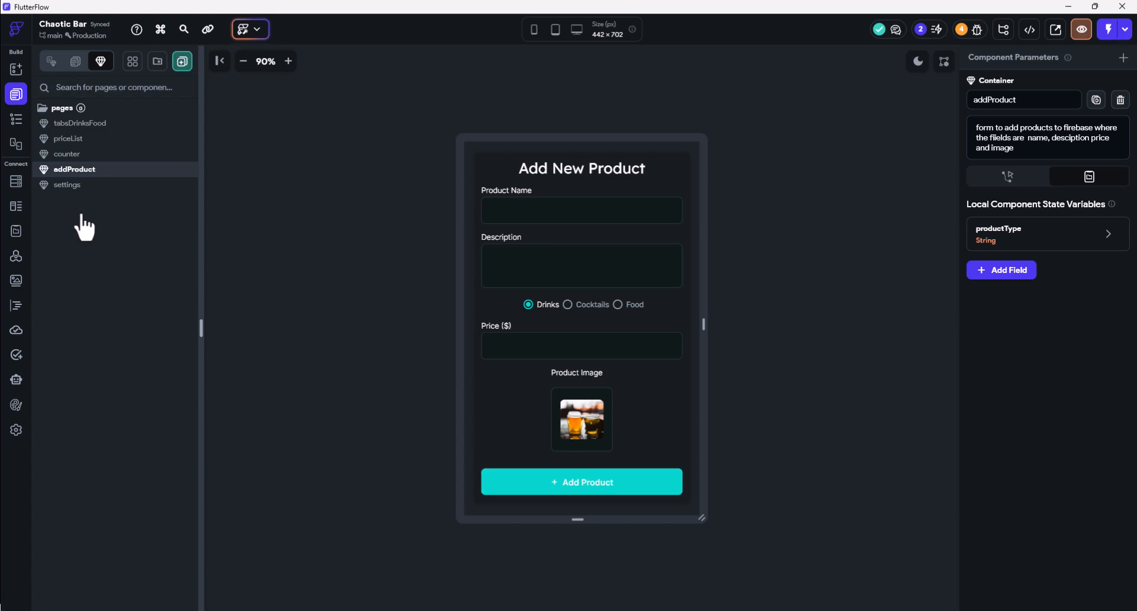
click(132, 62)
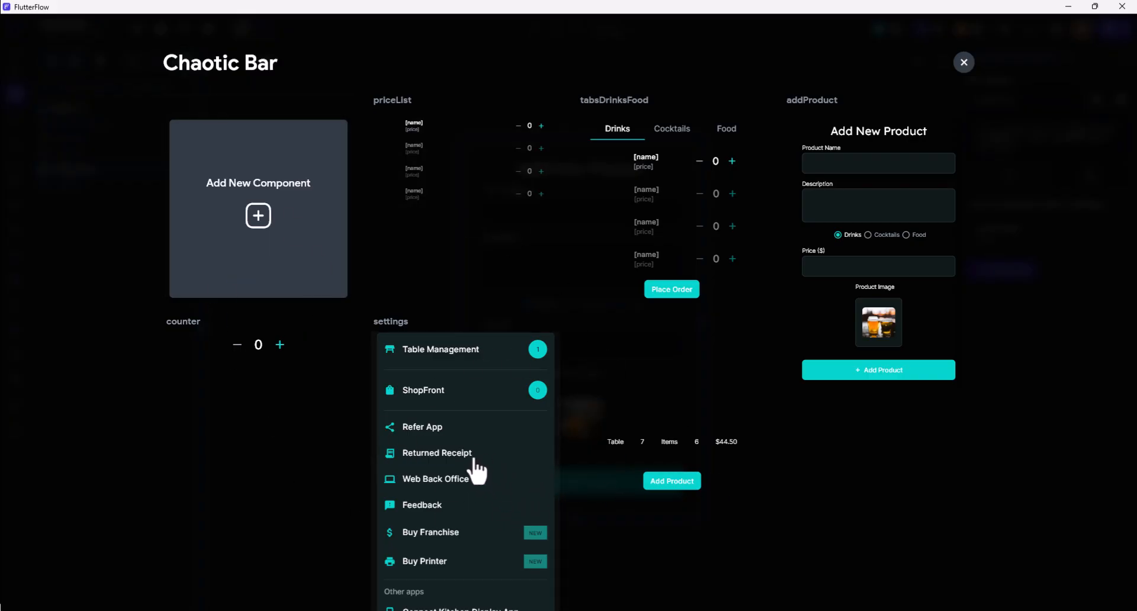
click(858, 260)
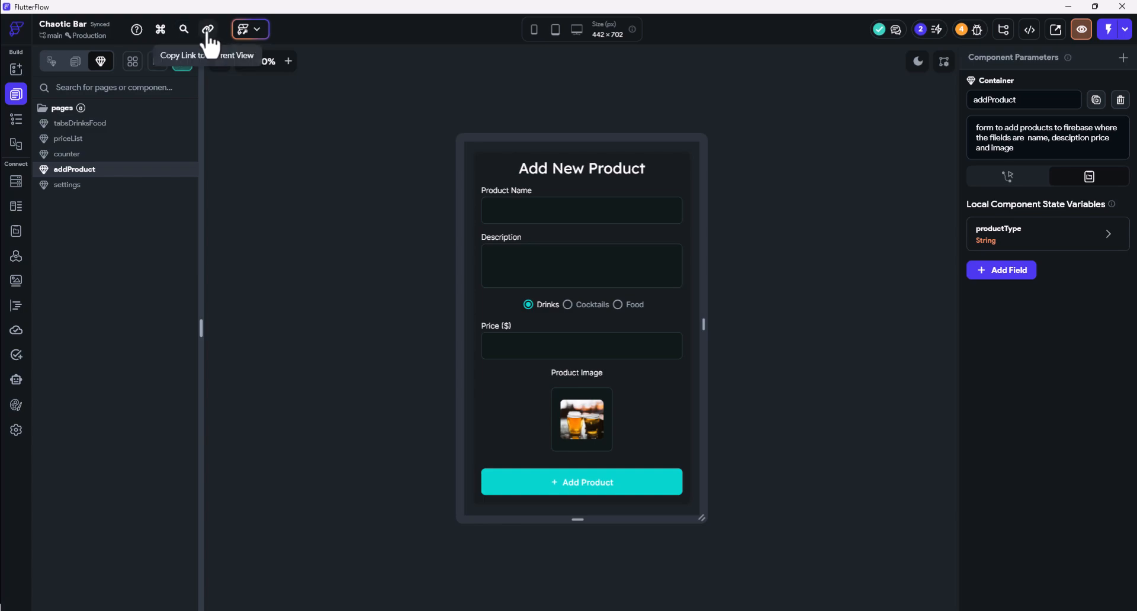
Look at the AI tools and Sketch To Component's image upload, cancelling the file selection.
click(259, 32)
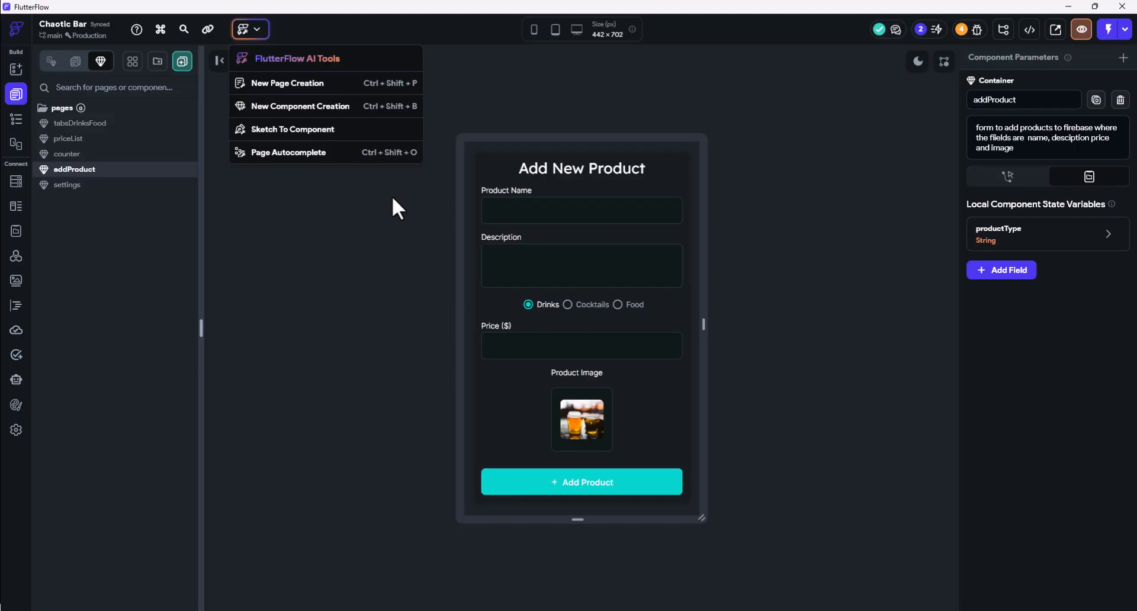
click(308, 131)
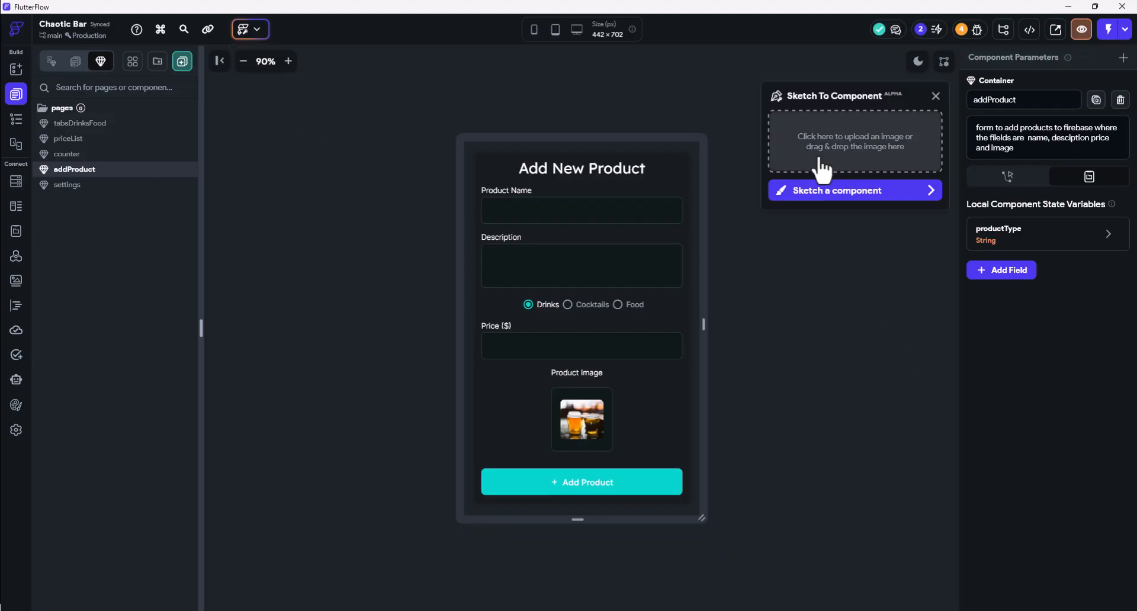
click(841, 142)
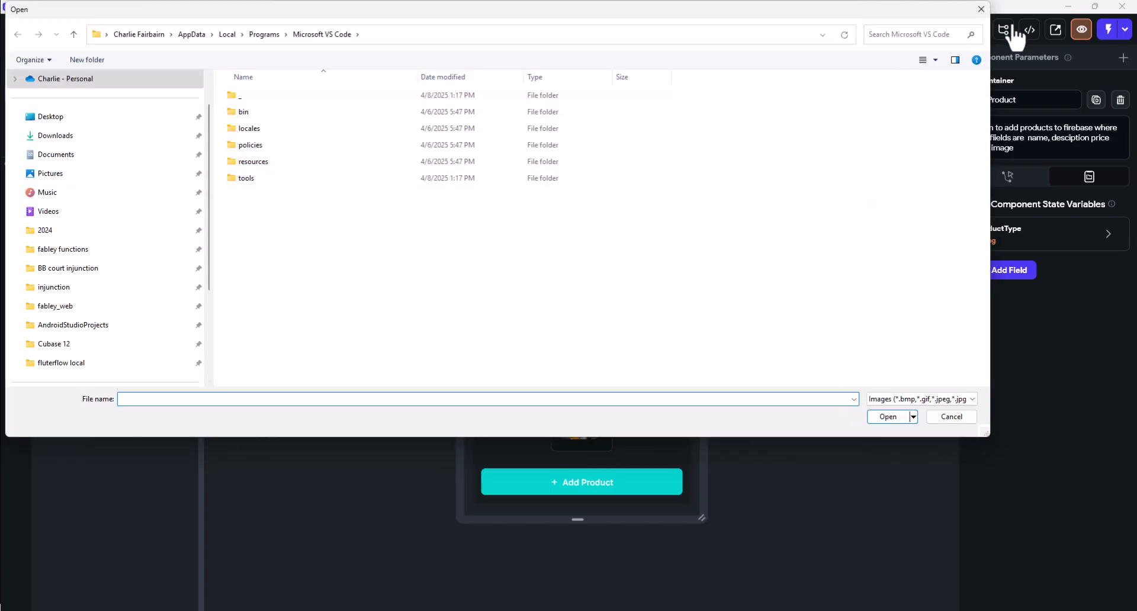
click(945, 415)
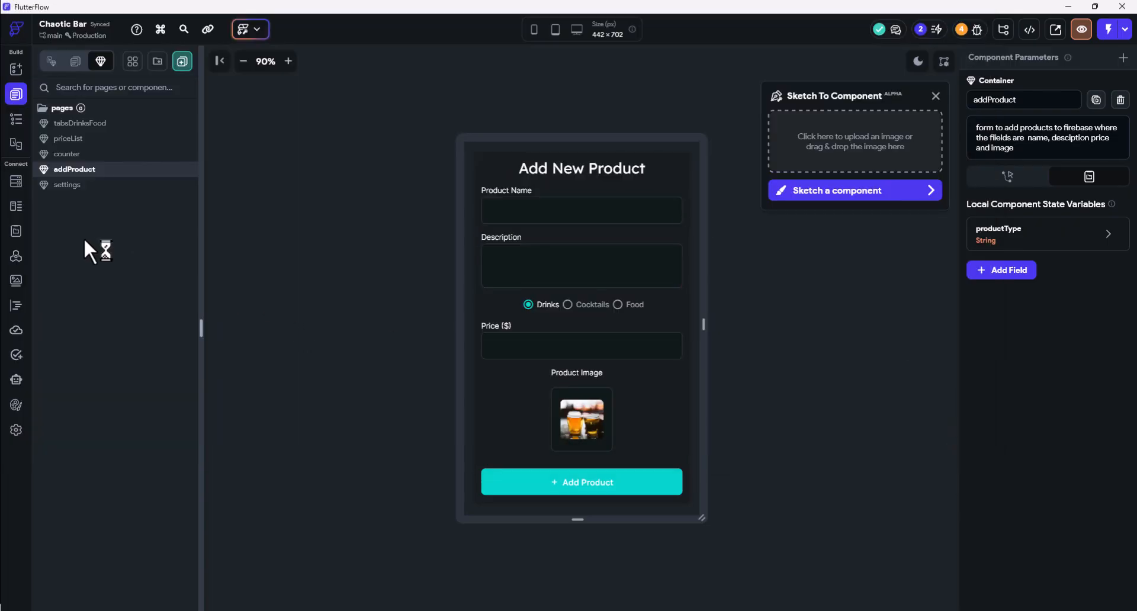
Open the settings component and examine its full layout and widget tree.
click(68, 184)
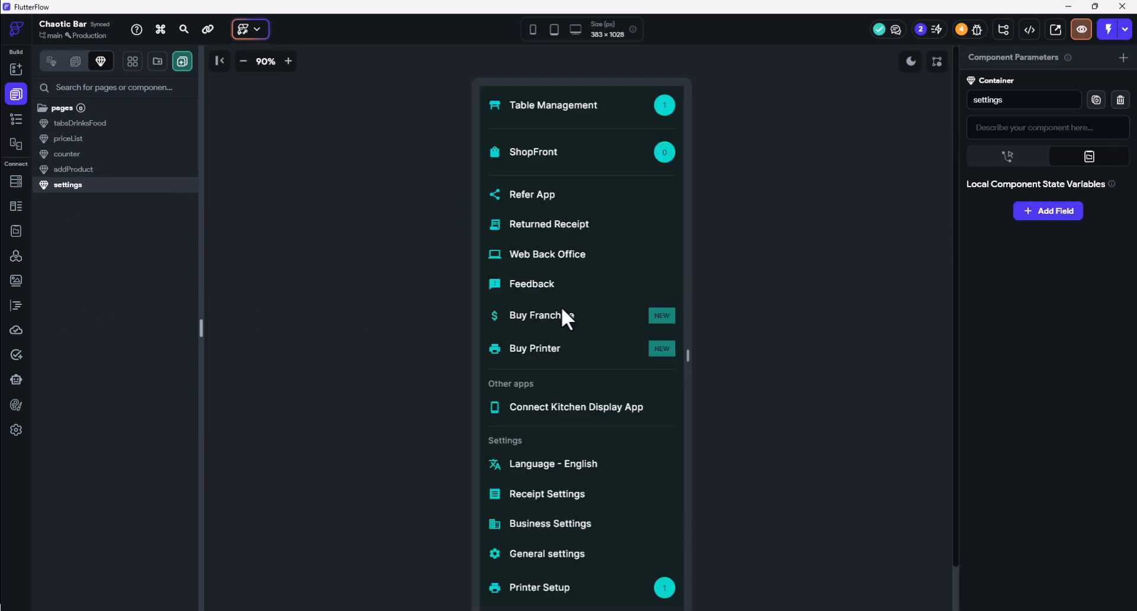
scroll(646, 329, down, 2)
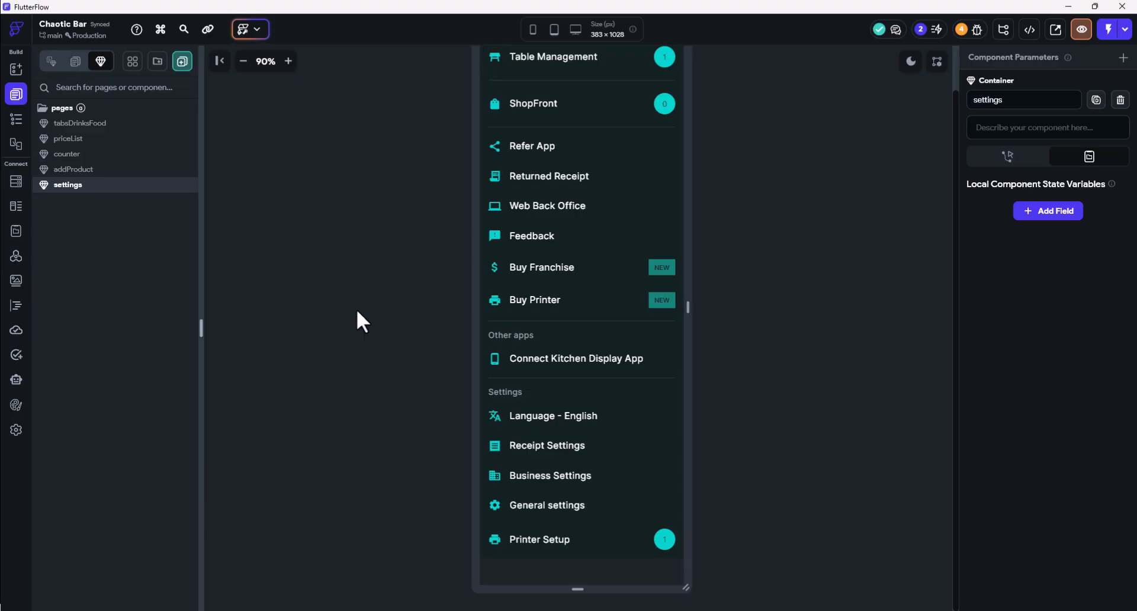
click(17, 120)
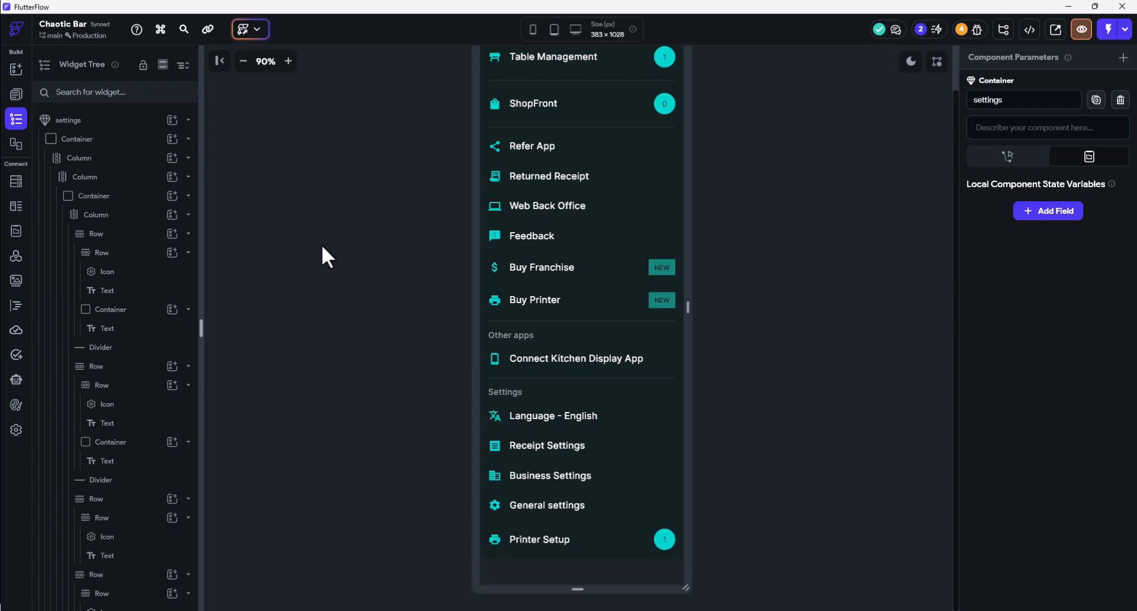
scroll(327, 256, up, 1)
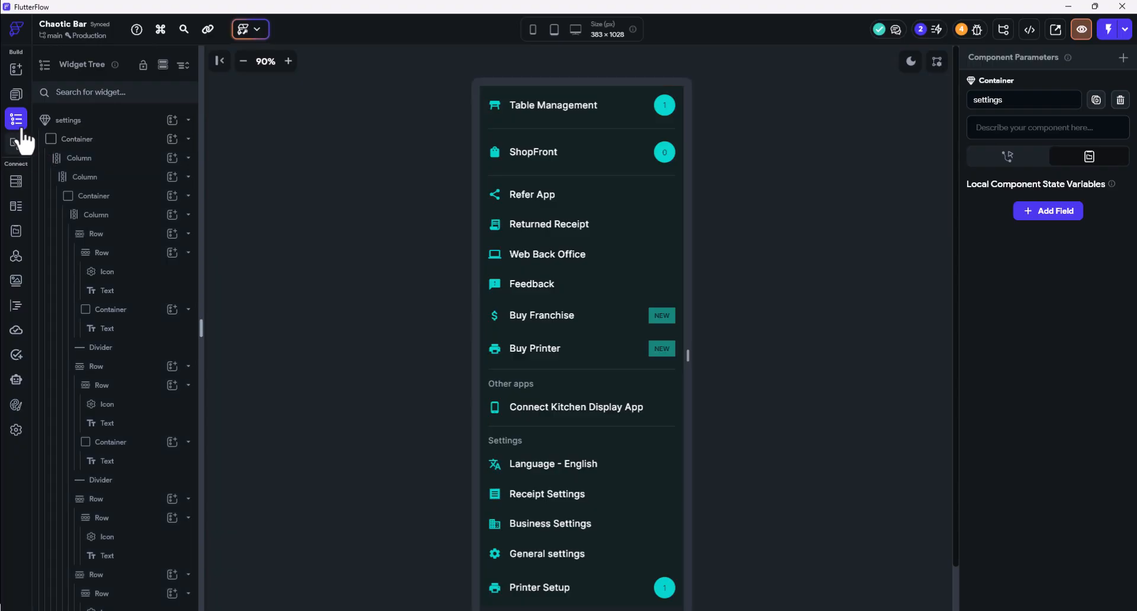
Open HomePage and display its widget tree.
click(17, 95)
click(88, 124)
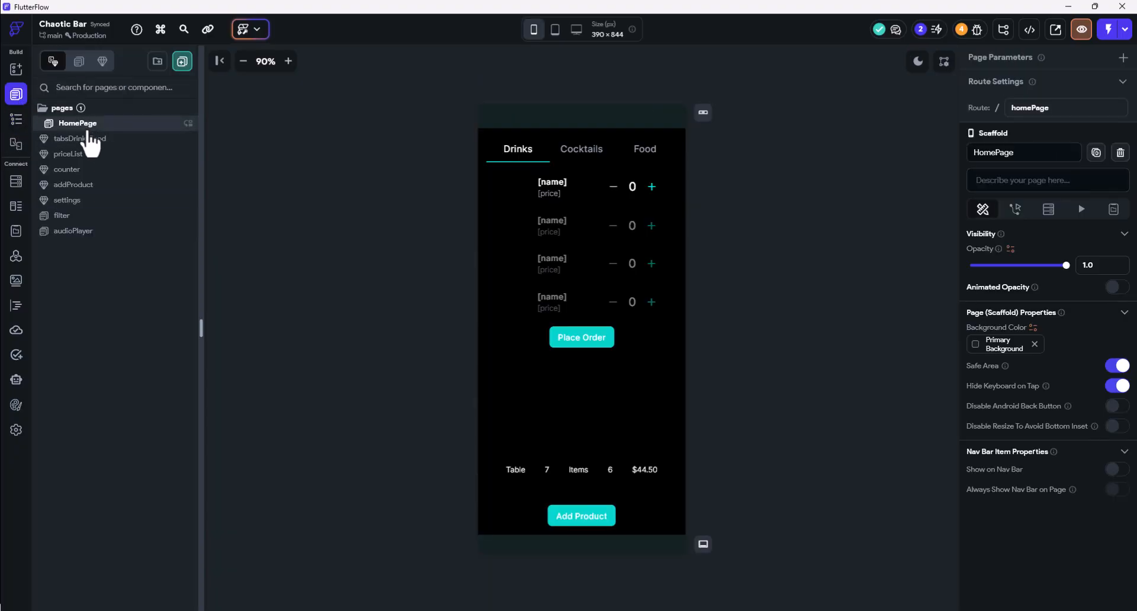
click(18, 122)
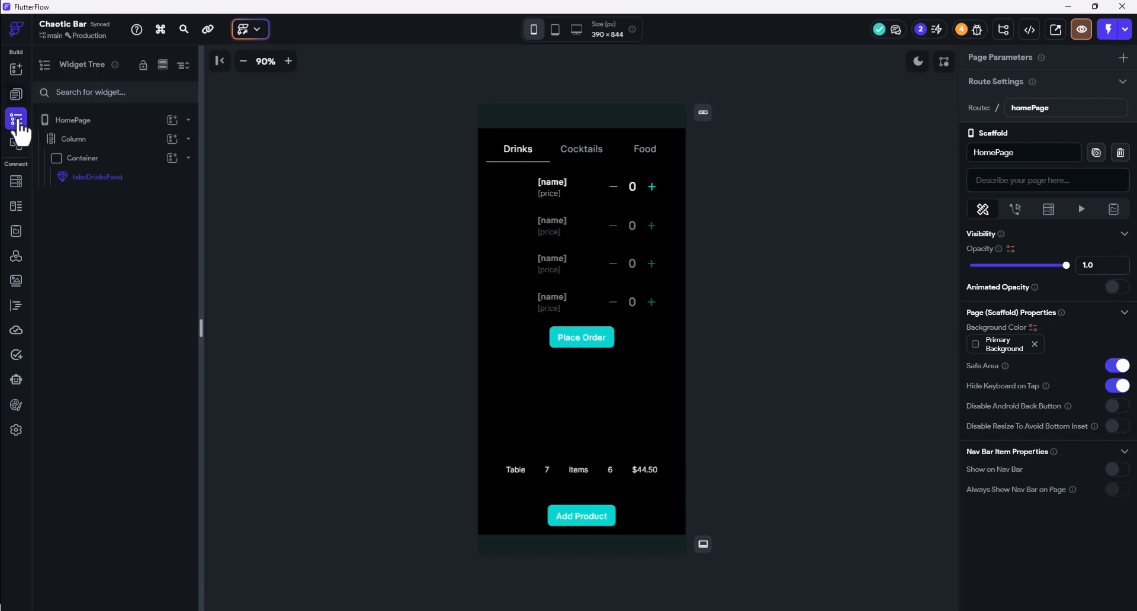
Examine HomePage's Column, Container and tabsDrinksFood widgets, and open the tabsDrinksFood component for editing.
drag(151, 184, 103, 180)
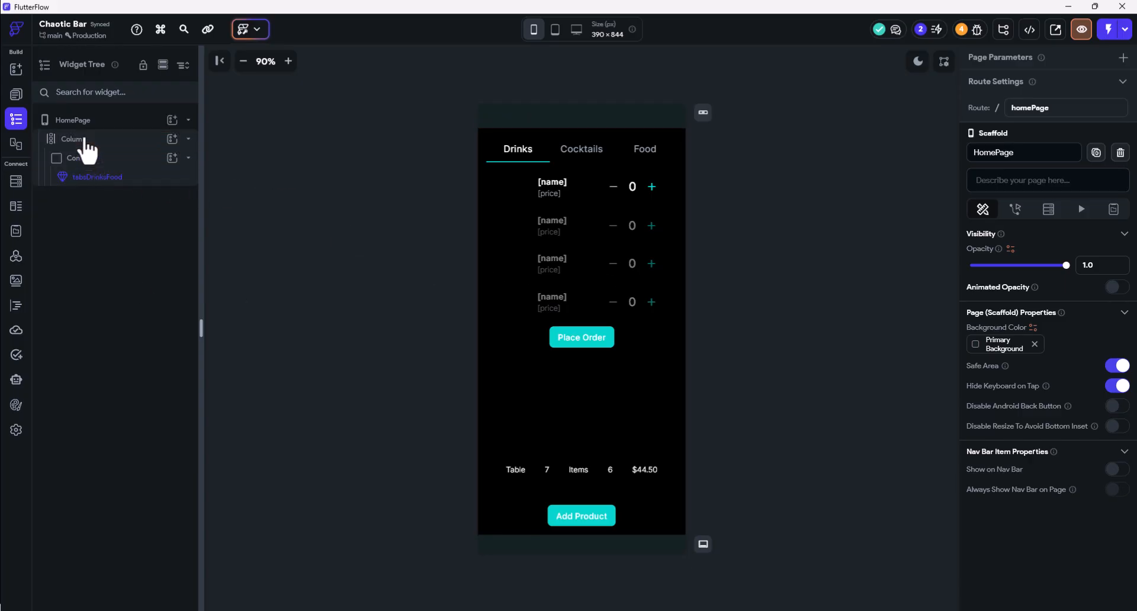
click(83, 141)
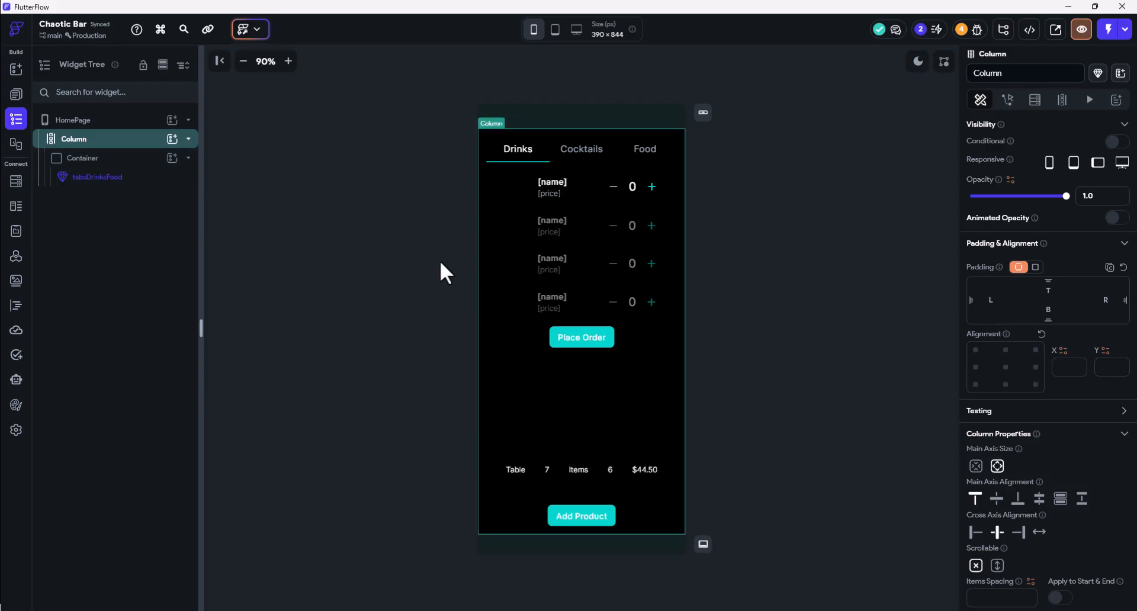
click(93, 160)
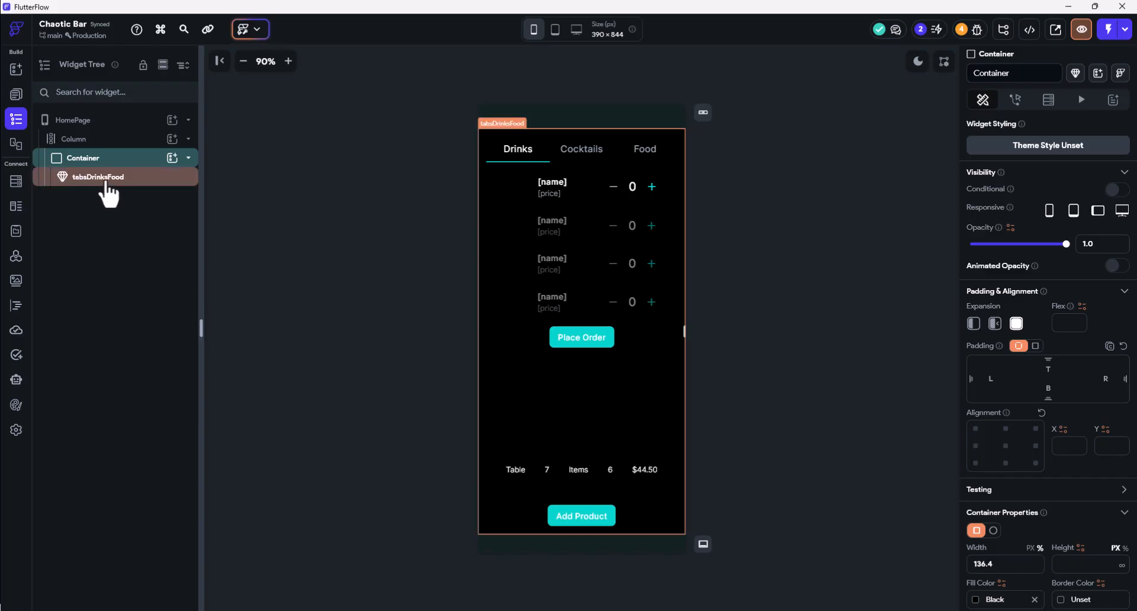
click(107, 184)
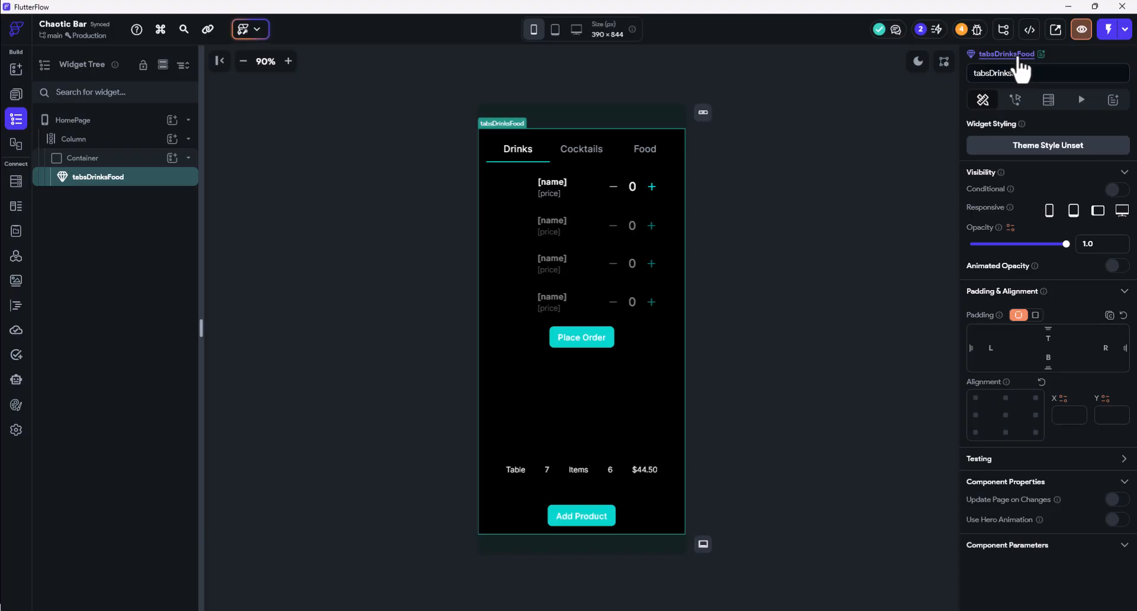
click(1007, 54)
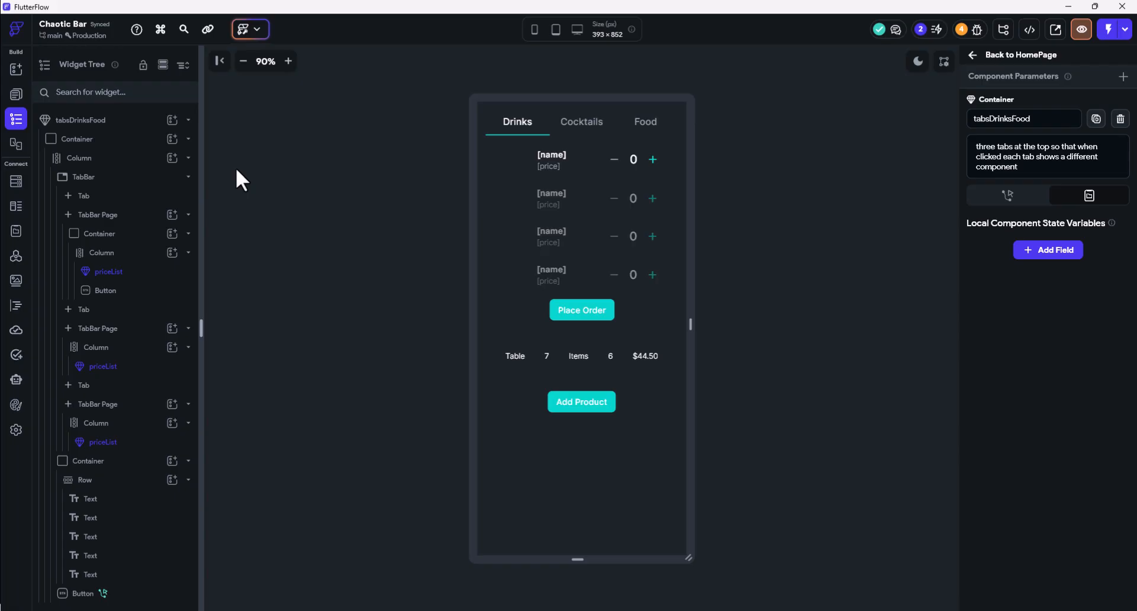
Inspect tabsDrinksFood's outer Container and TabBar, and cycle through its Drinks, Cocktails and Food tabs.
click(98, 155)
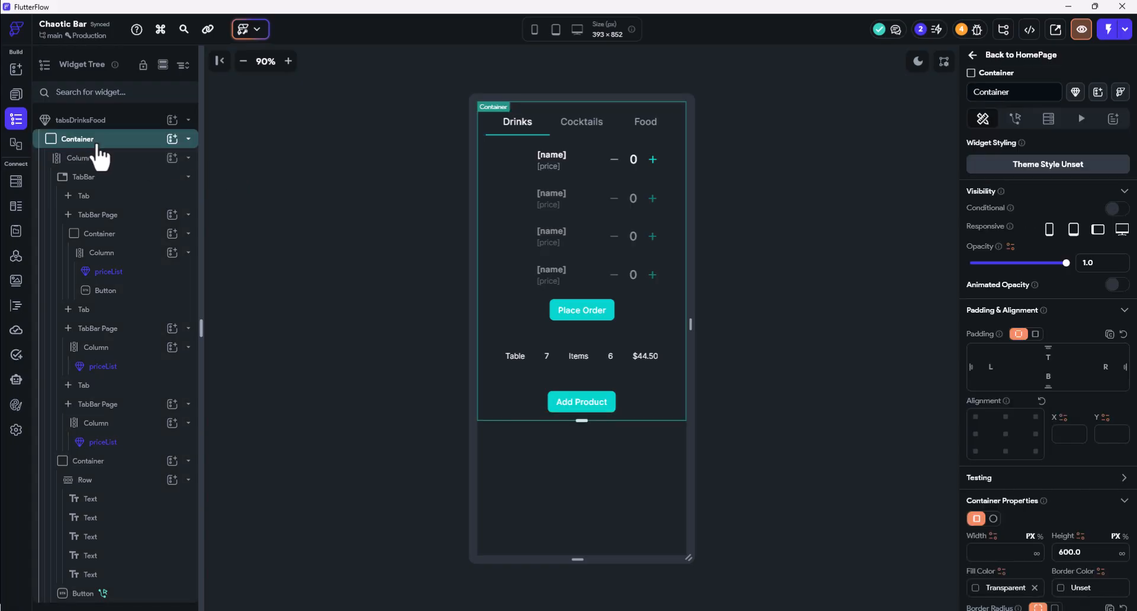
click(101, 182)
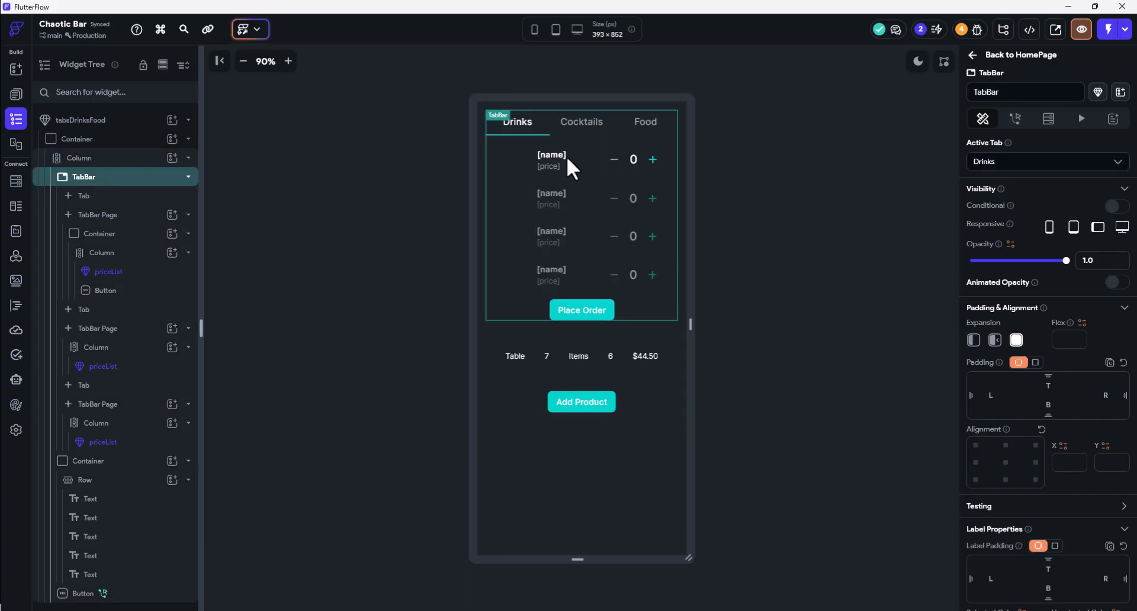
click(587, 128)
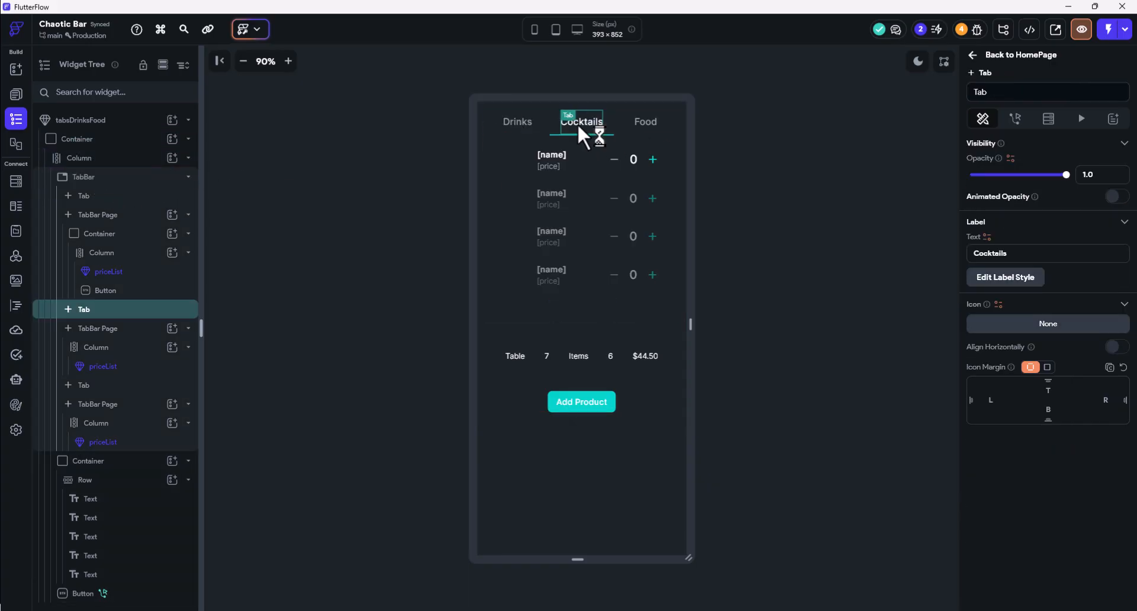
click(652, 125)
click(521, 135)
click(578, 127)
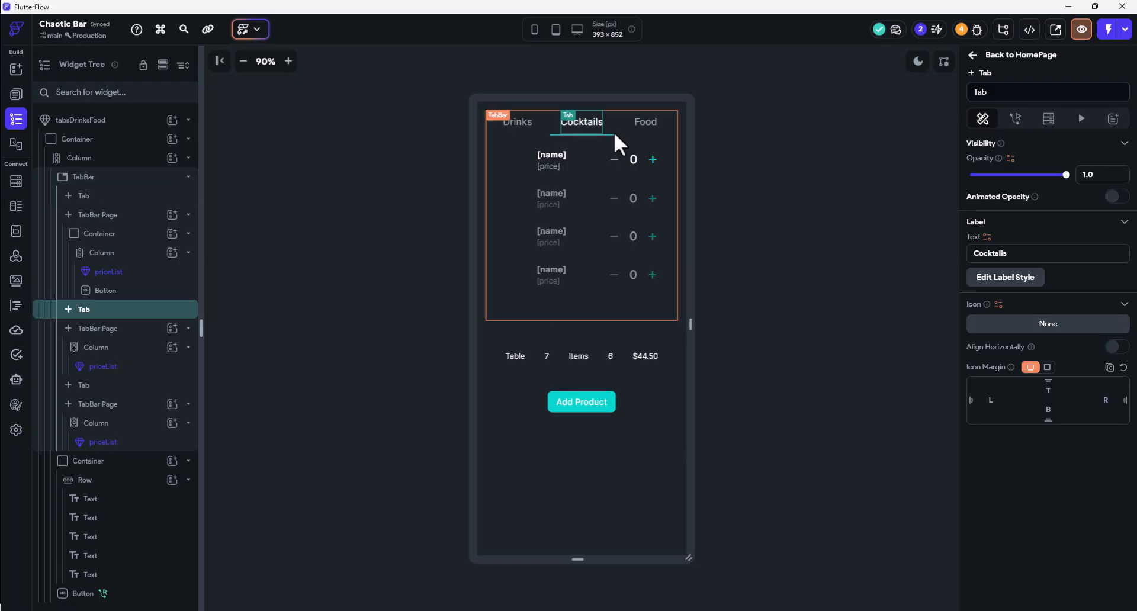
click(645, 123)
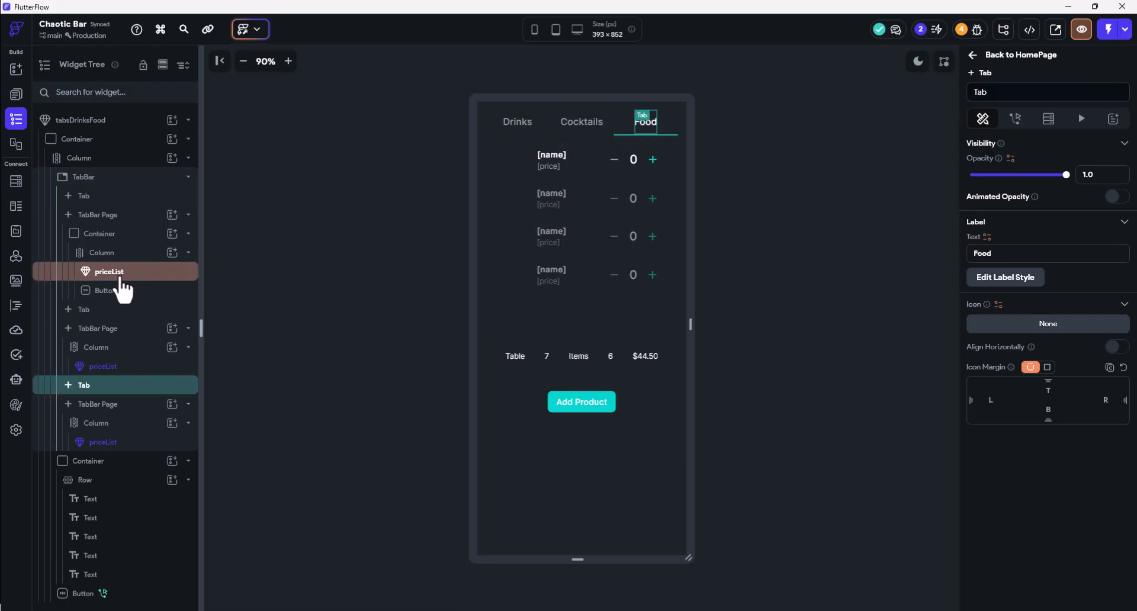
View the priceList component used in the Drinks tab and return to tabsDrinksFood.
click(120, 274)
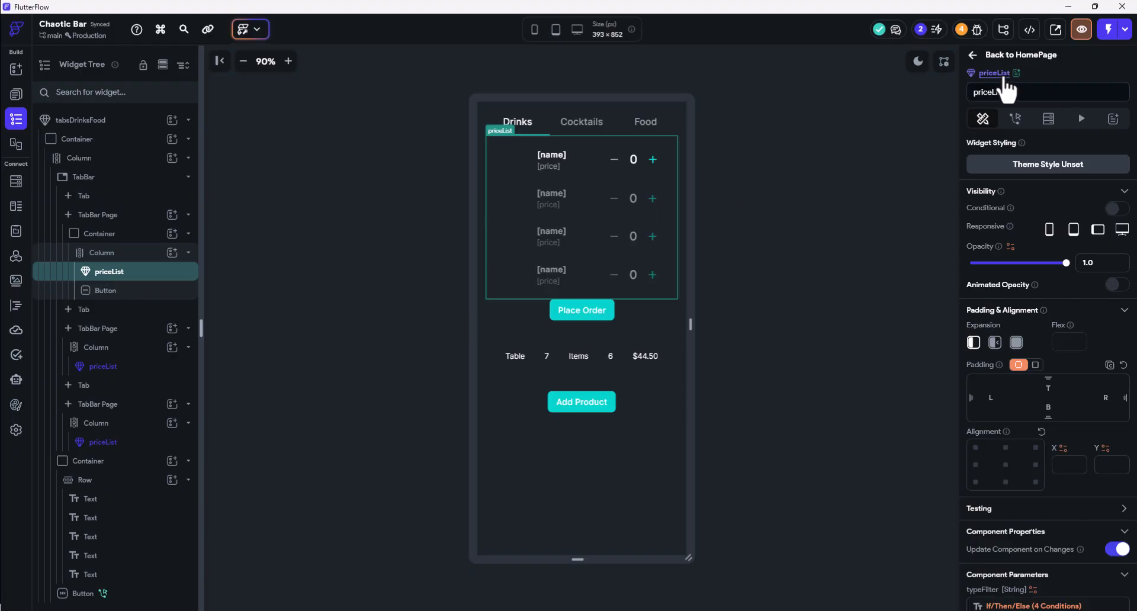
click(1007, 74)
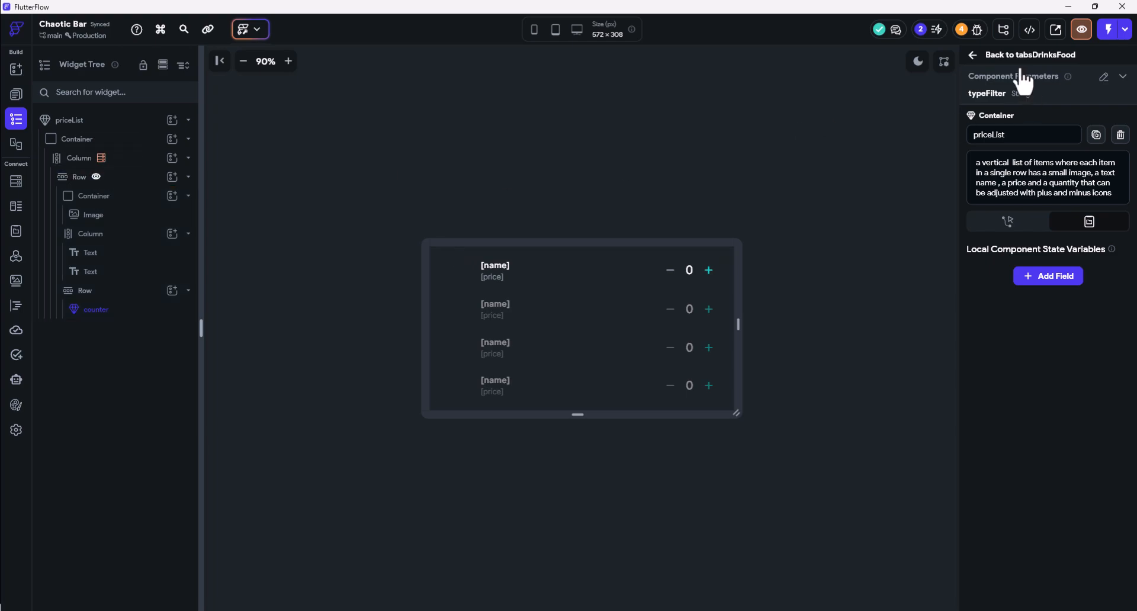
click(974, 57)
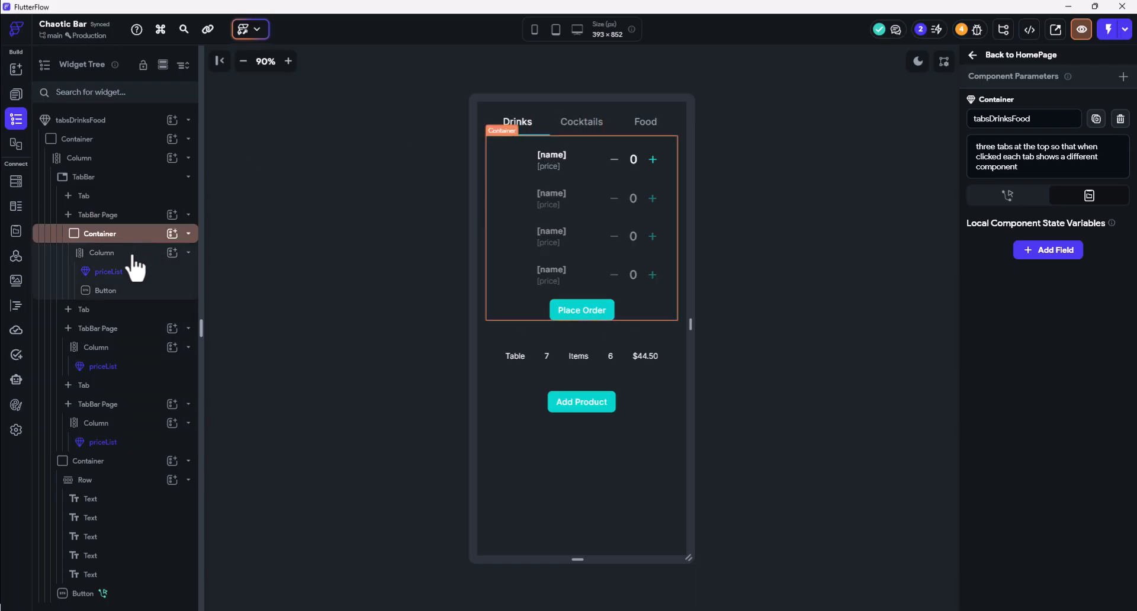
Compare the priceList instances in the Drinks, Cocktails and Food tabs, and reopen the priceList component from the Drinks tab.
click(113, 273)
click(113, 367)
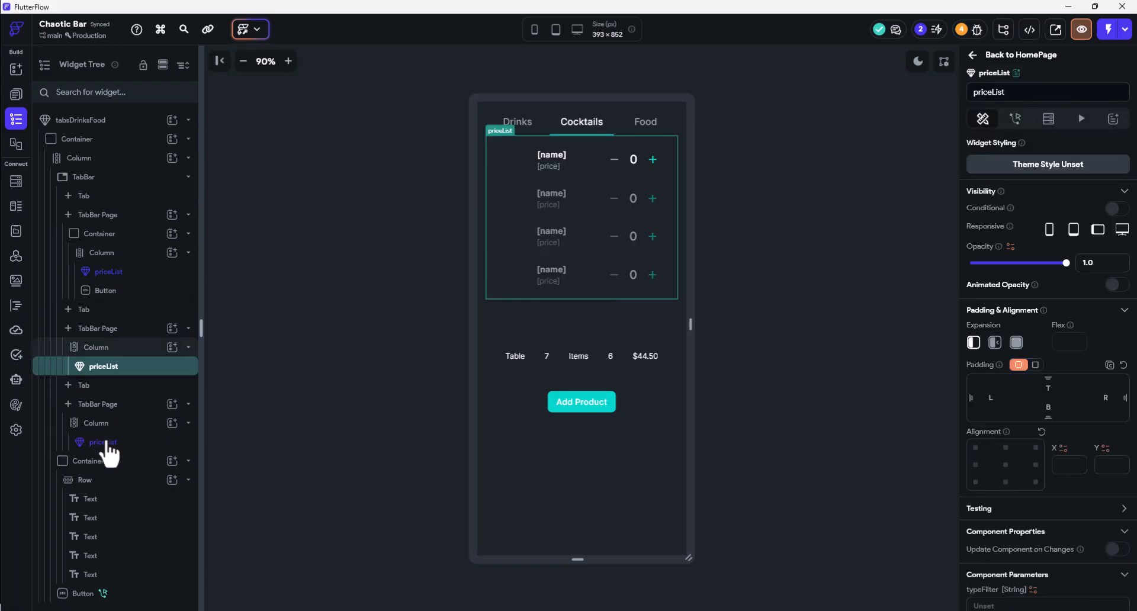
click(106, 445)
click(127, 272)
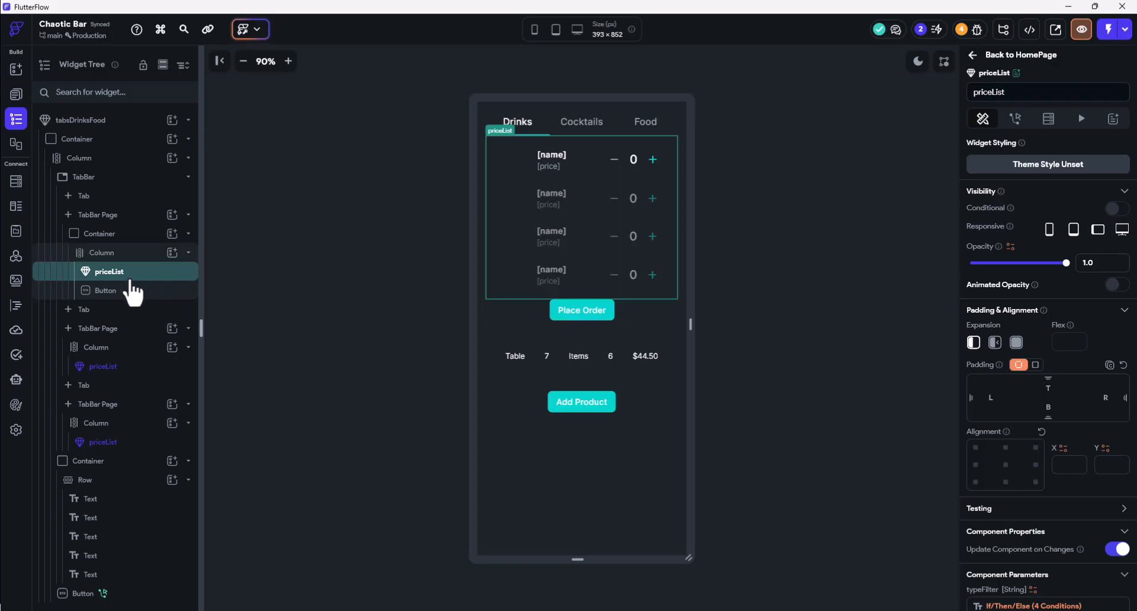
double_click(118, 270)
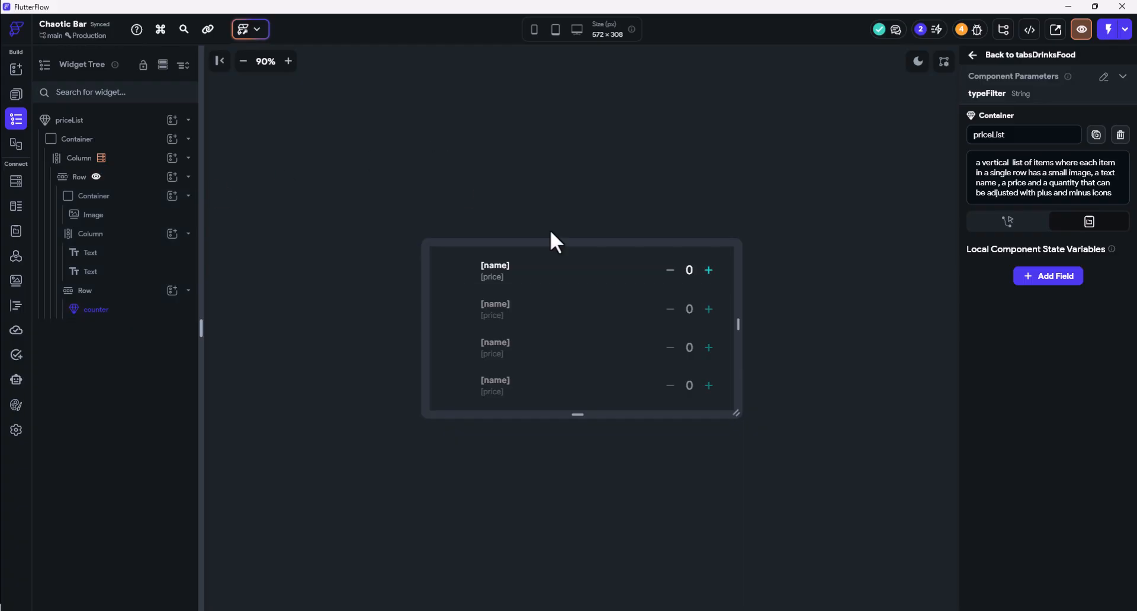
Review the condition controlling the visibility of priceList's product row without changing it, and go back to tabsDrinksFood.
click(127, 178)
click(1065, 187)
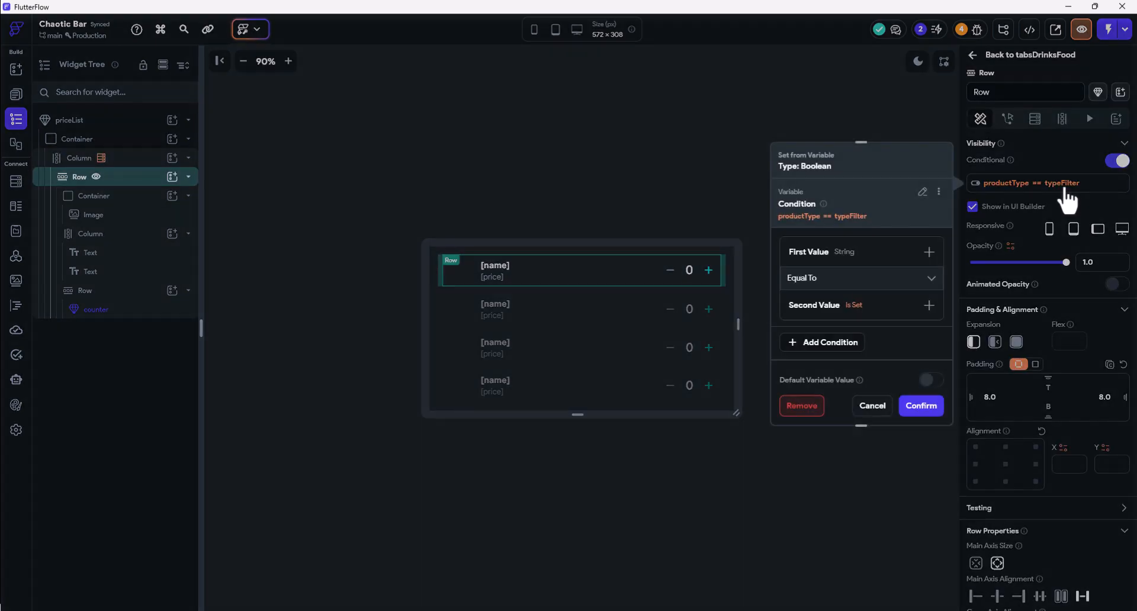
click(870, 406)
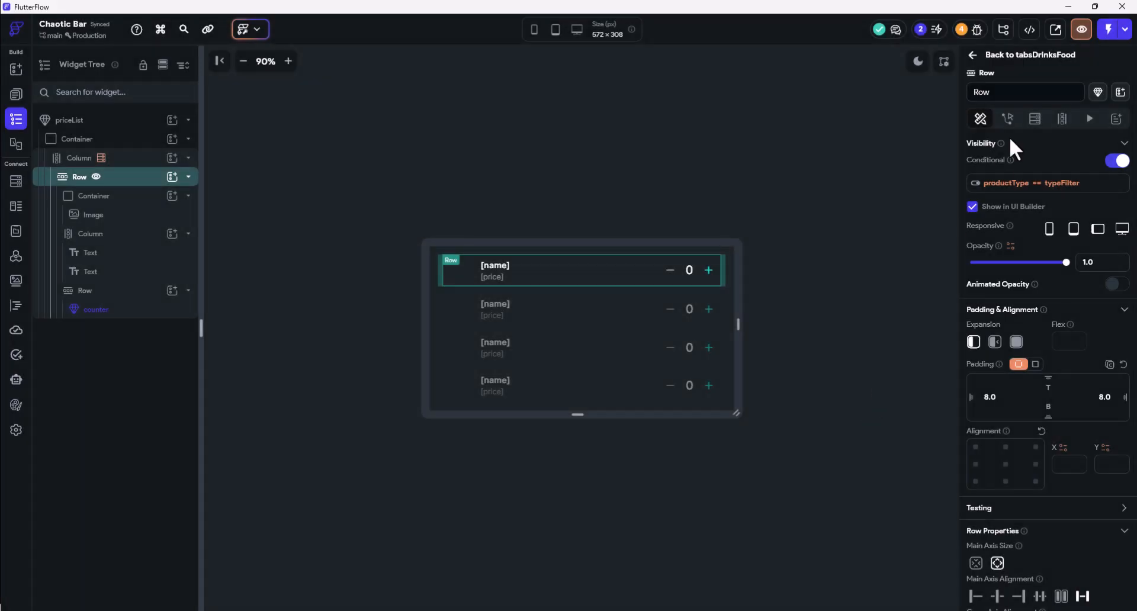
click(1000, 61)
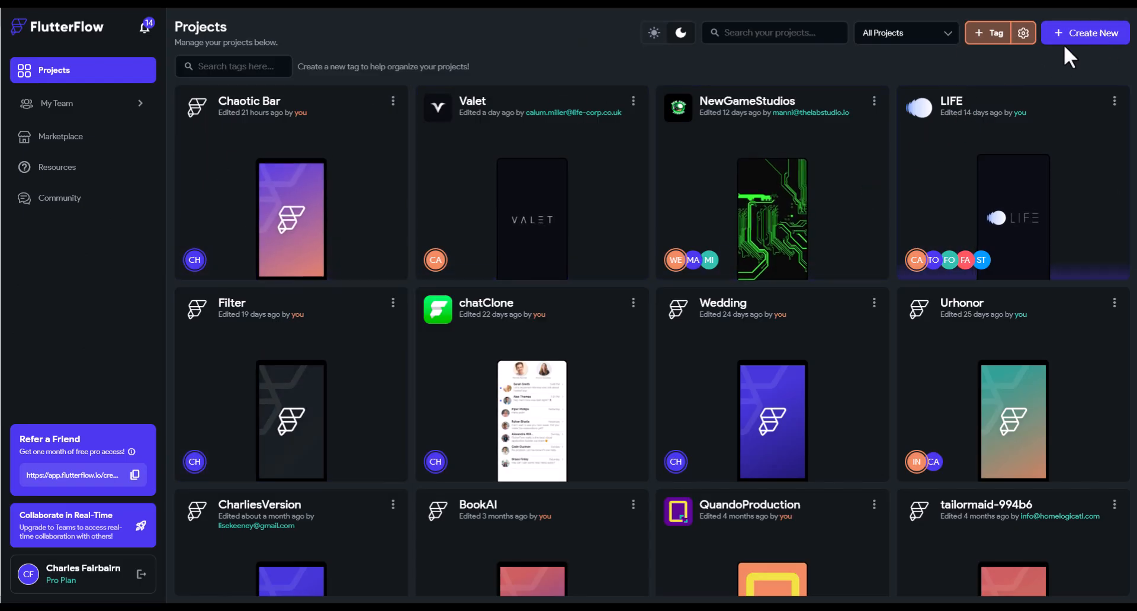
Create a new blank project named Chaotic Beach Bar and skip the welcome introduction.
click(1093, 34)
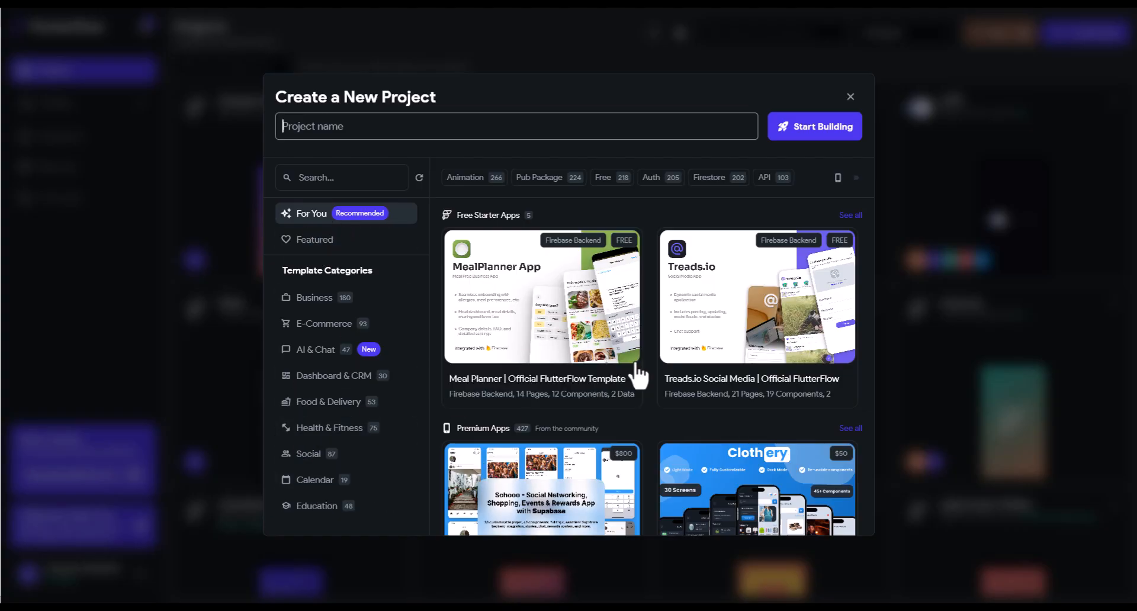
click(811, 132)
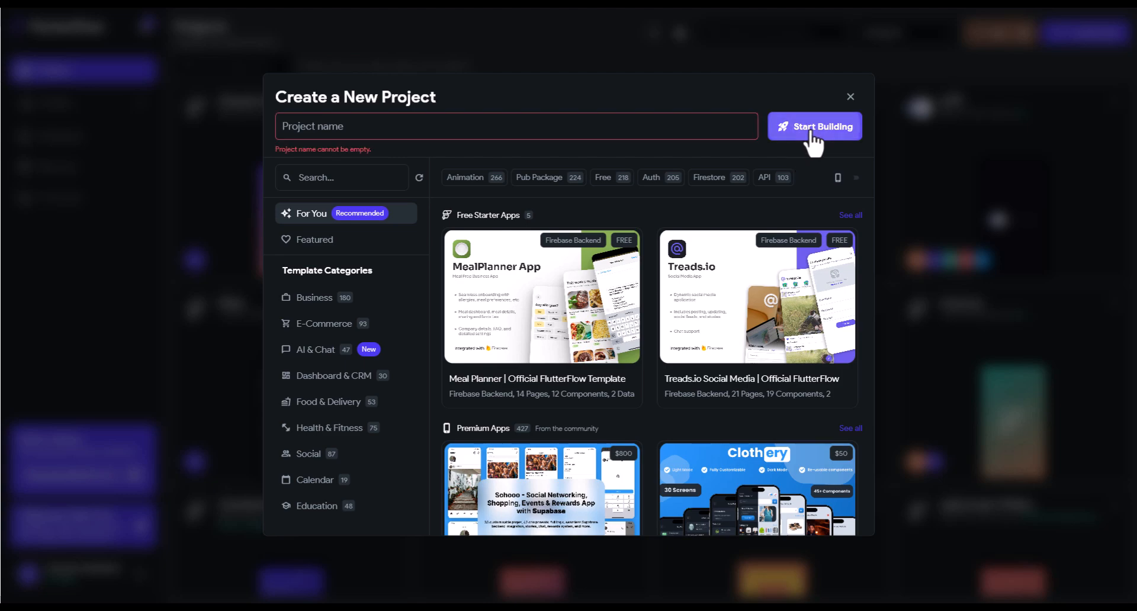
click(296, 126)
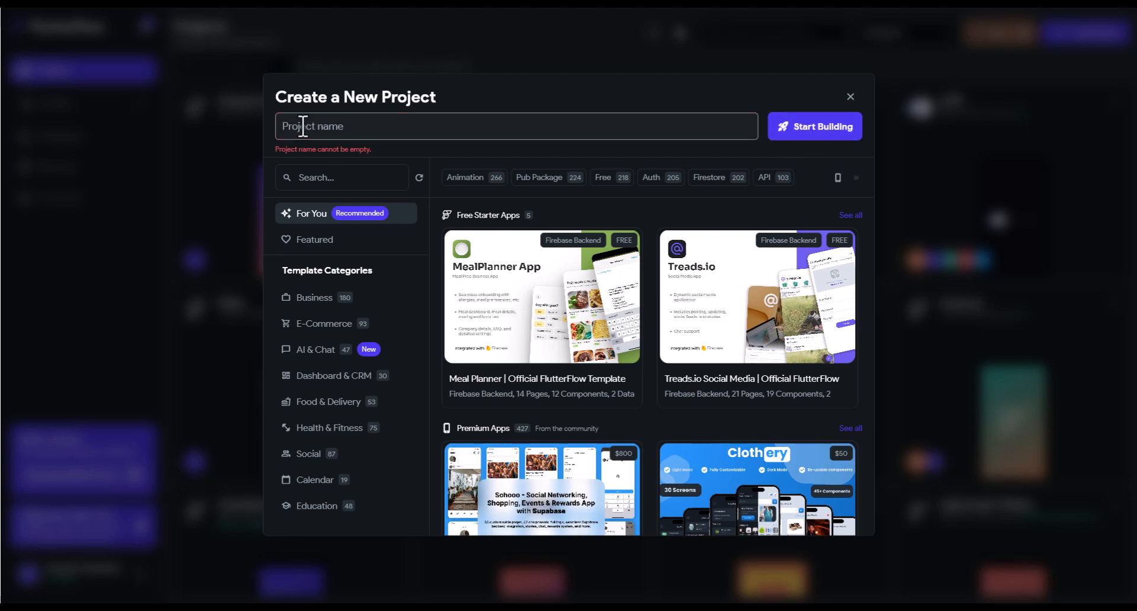
text(ch)
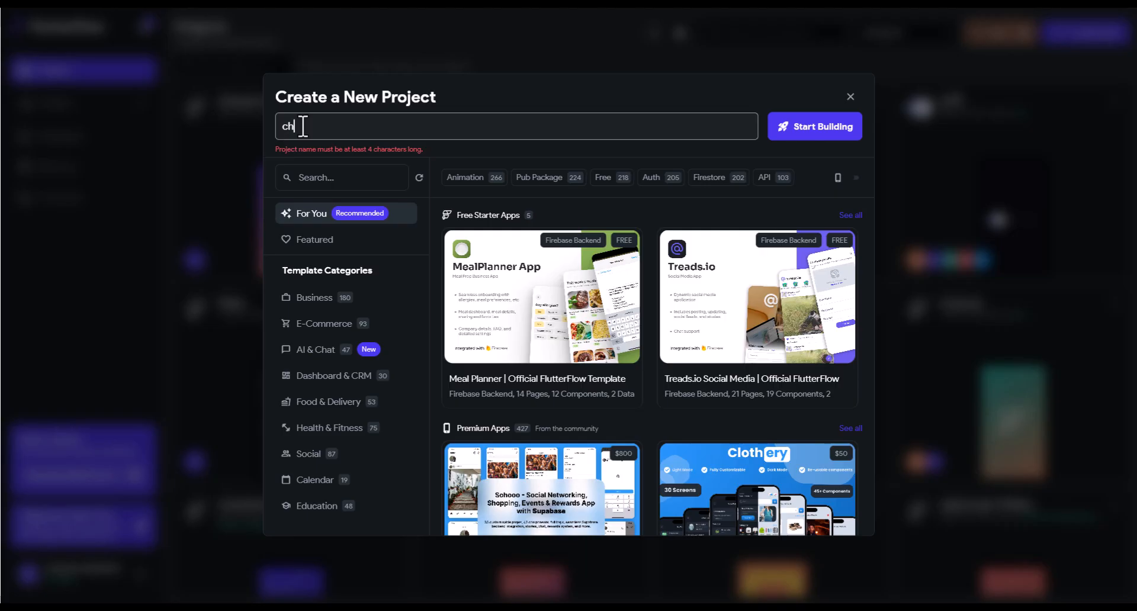
text(aotic Beach Bar)
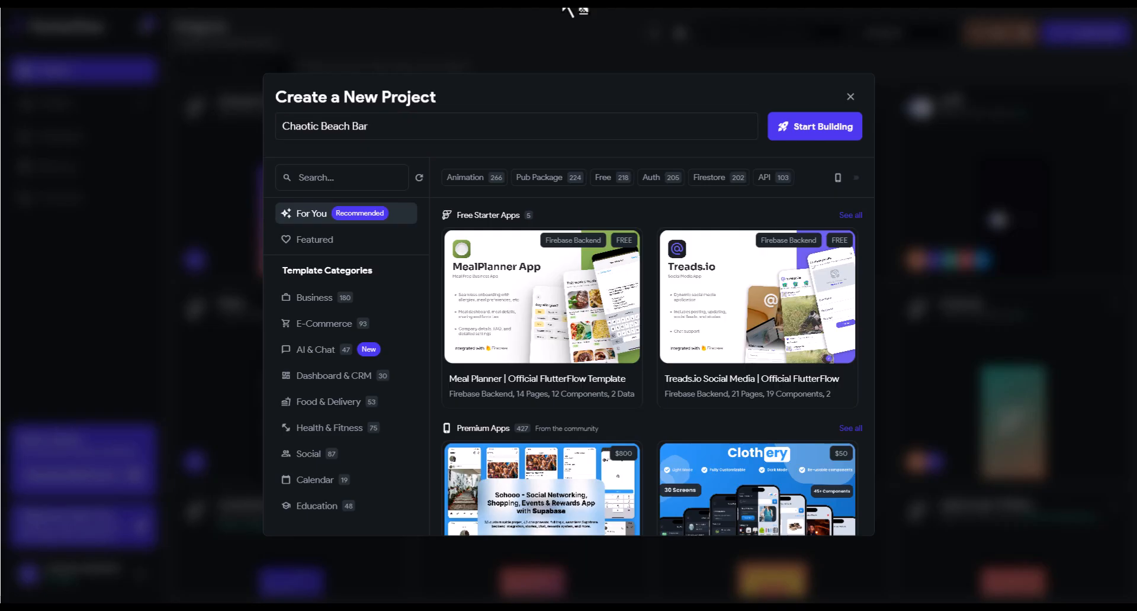
click(823, 128)
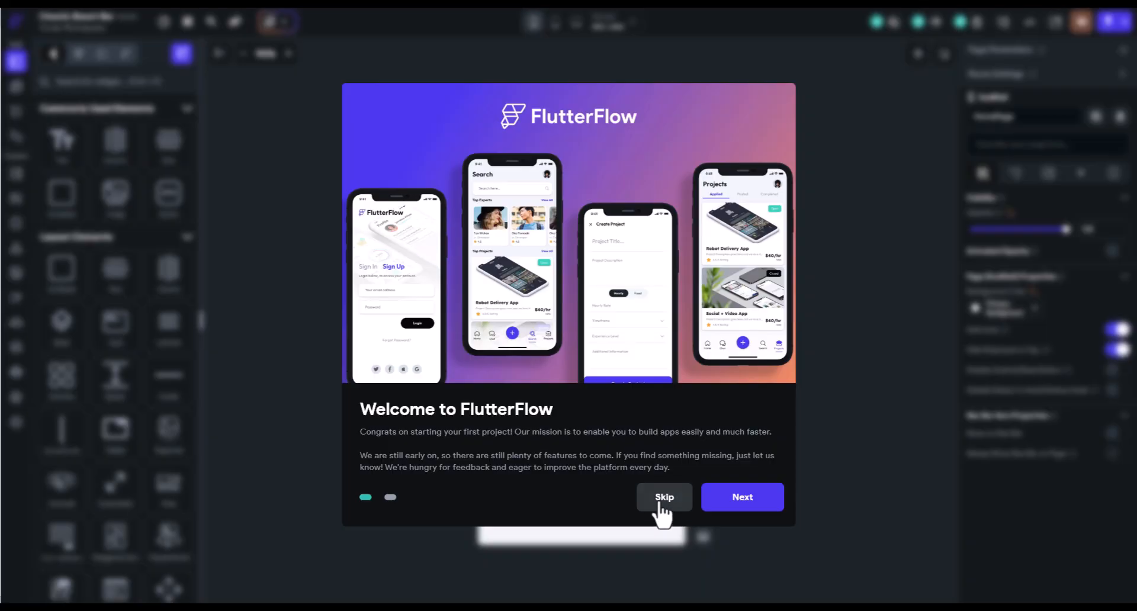
click(662, 505)
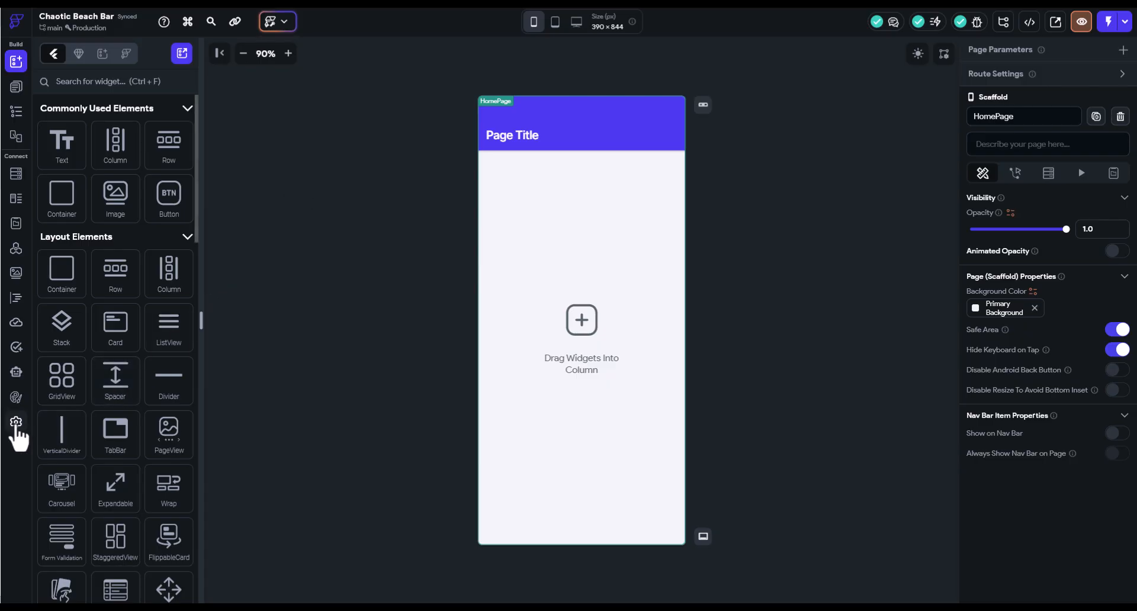
Start creating a Firebase project for the app from its Firebase settings, with the region nam5 (United States).
click(16, 422)
click(77, 254)
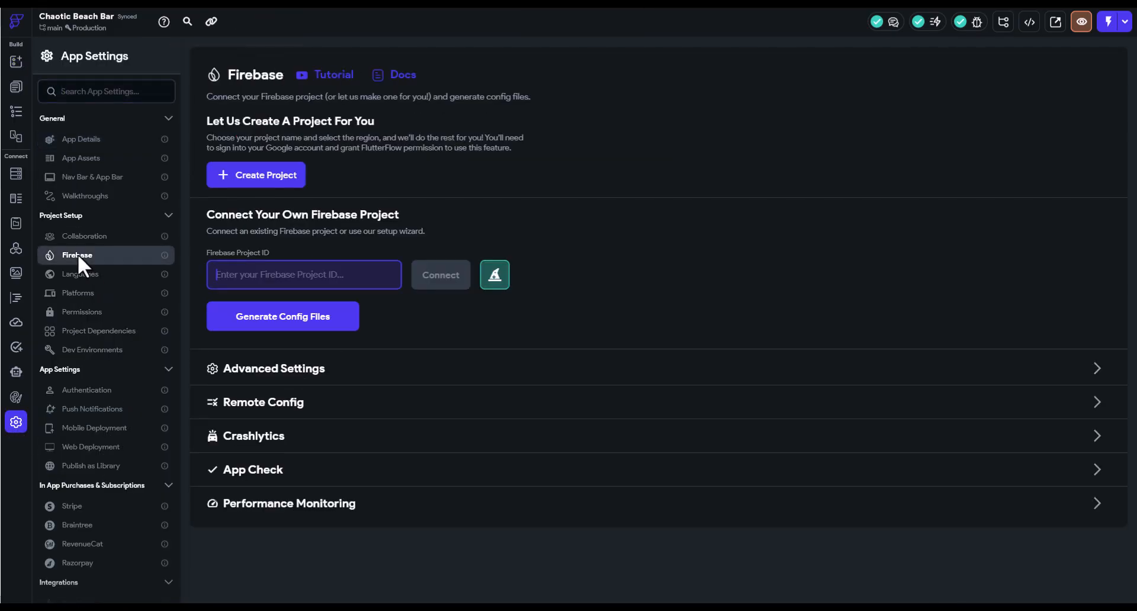
click(266, 176)
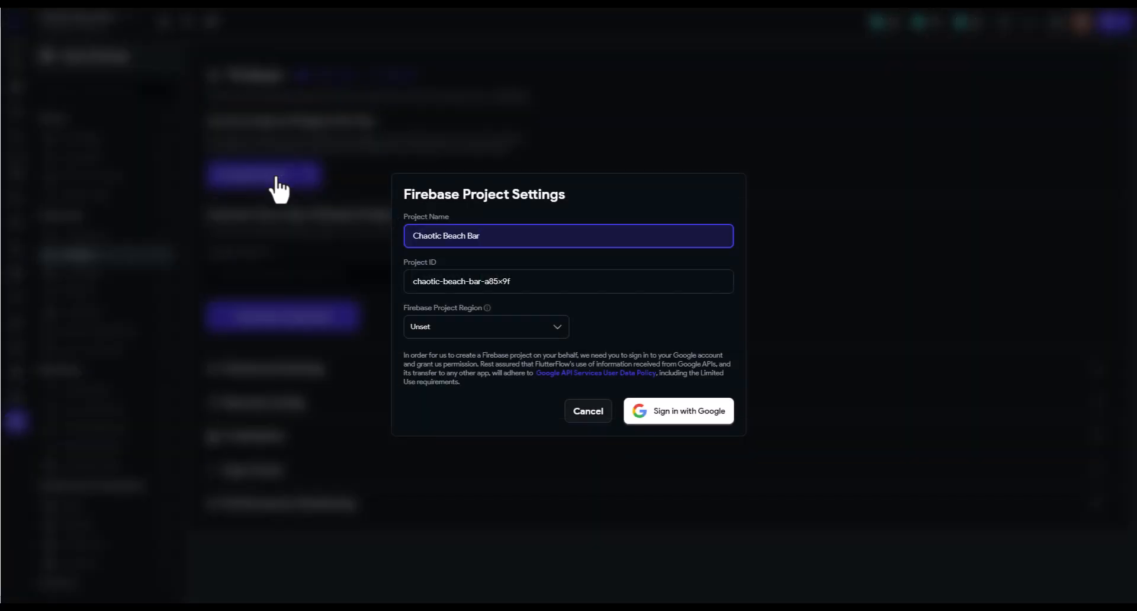
click(444, 333)
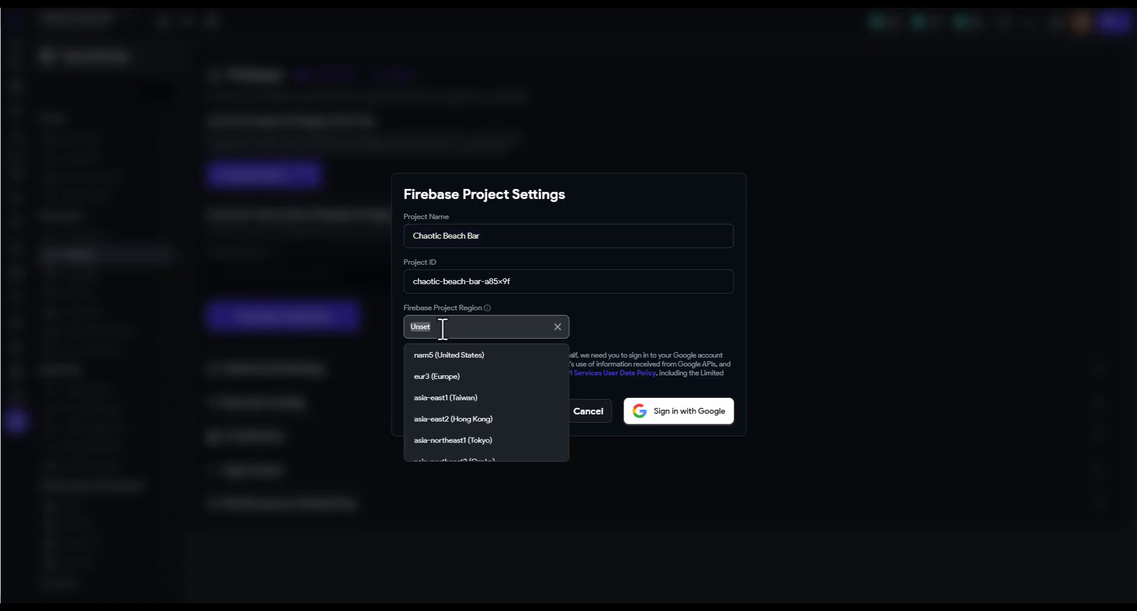
click(448, 357)
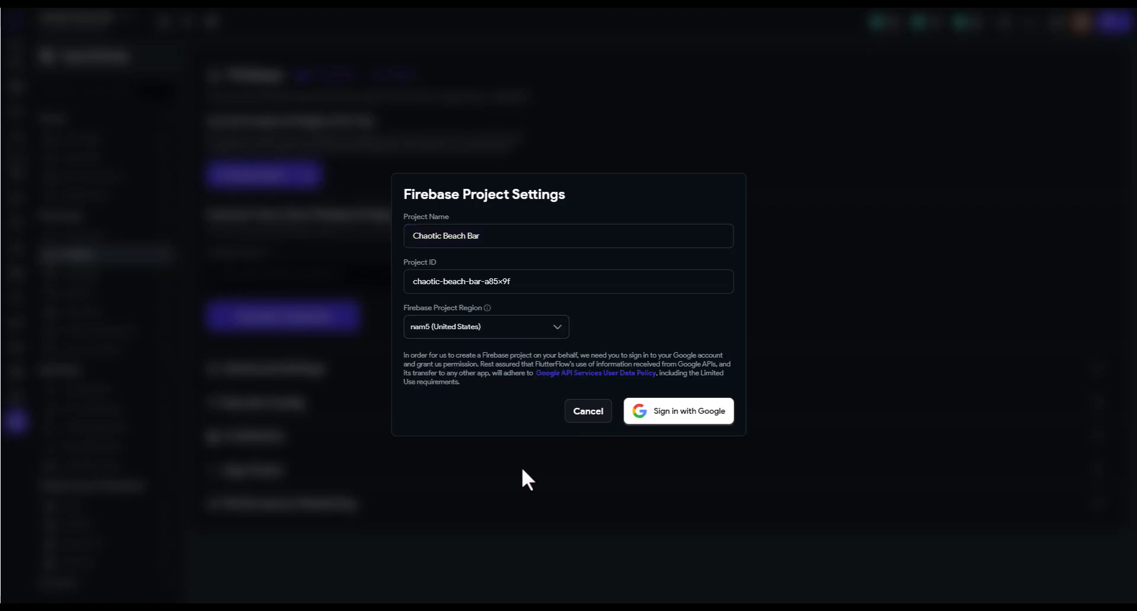
Create the Firebase project by signing in with the Google account, and open it in the Firebase console.
click(676, 413)
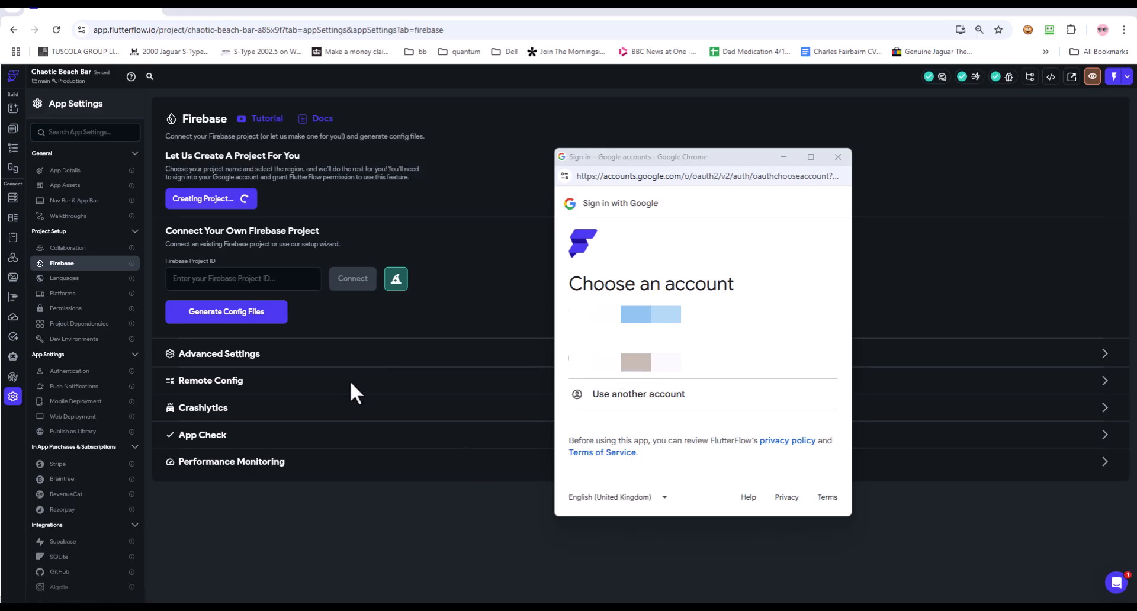
click(628, 371)
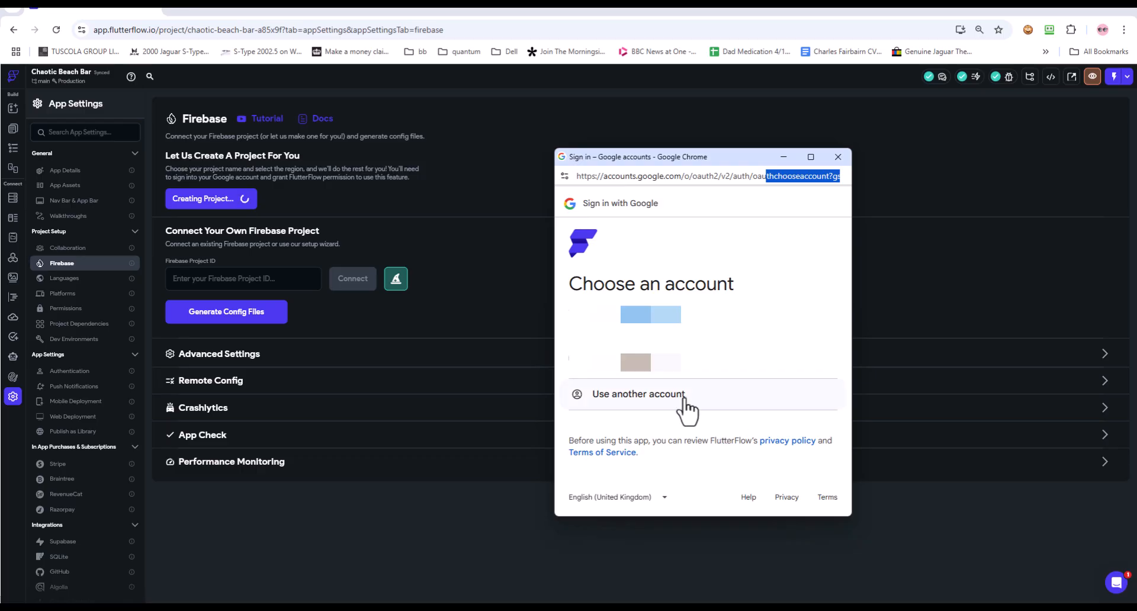
click(617, 372)
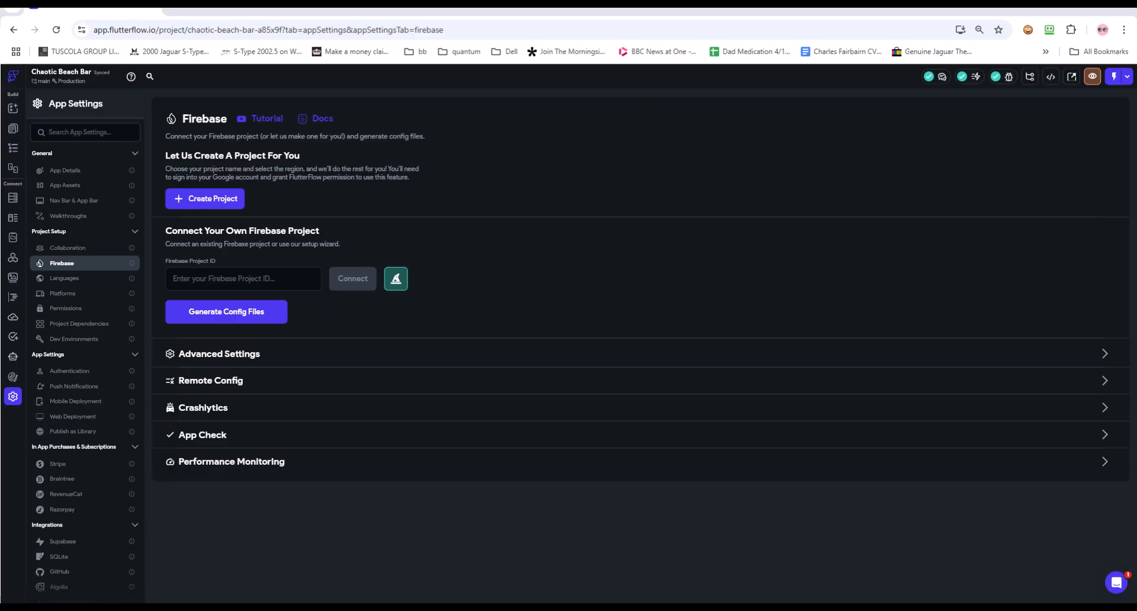
click(205, 199)
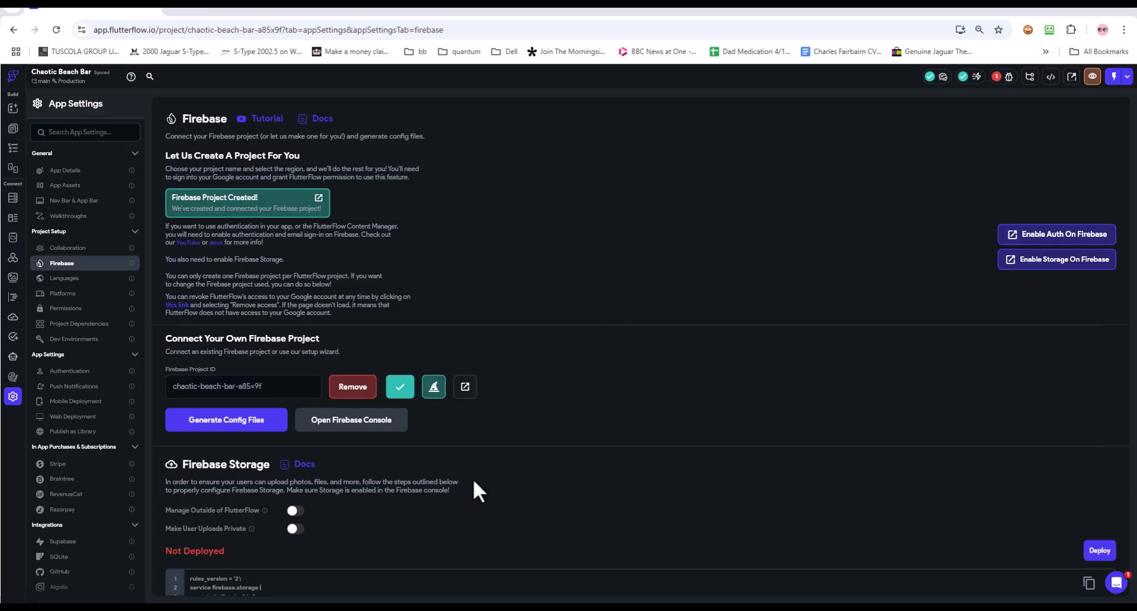
click(344, 422)
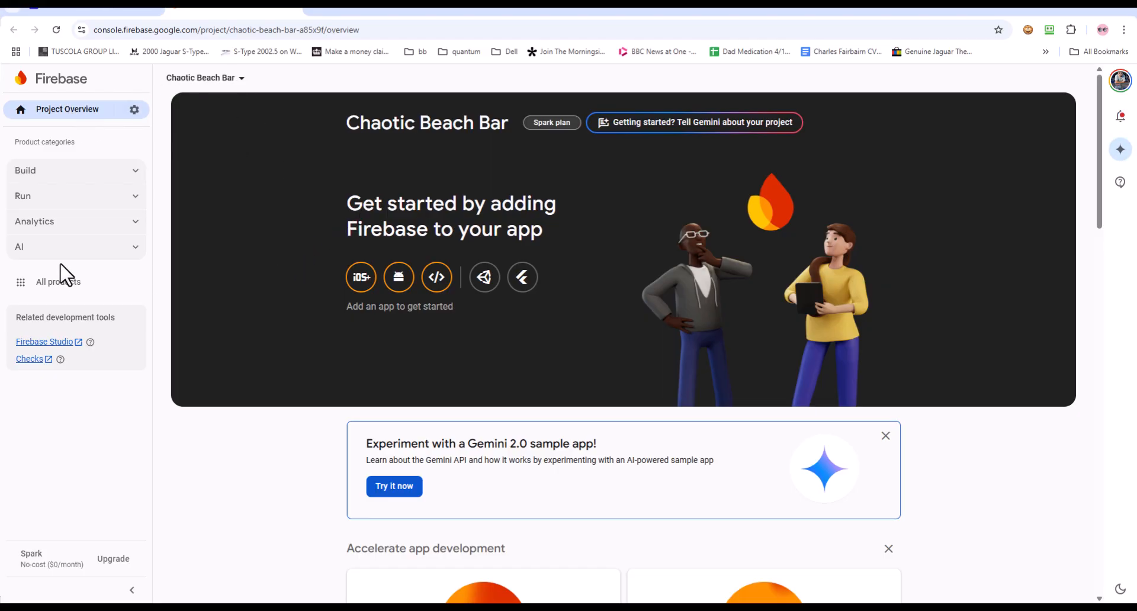
Show all Firebase products and open the project's Cloud Firestore database.
click(134, 111)
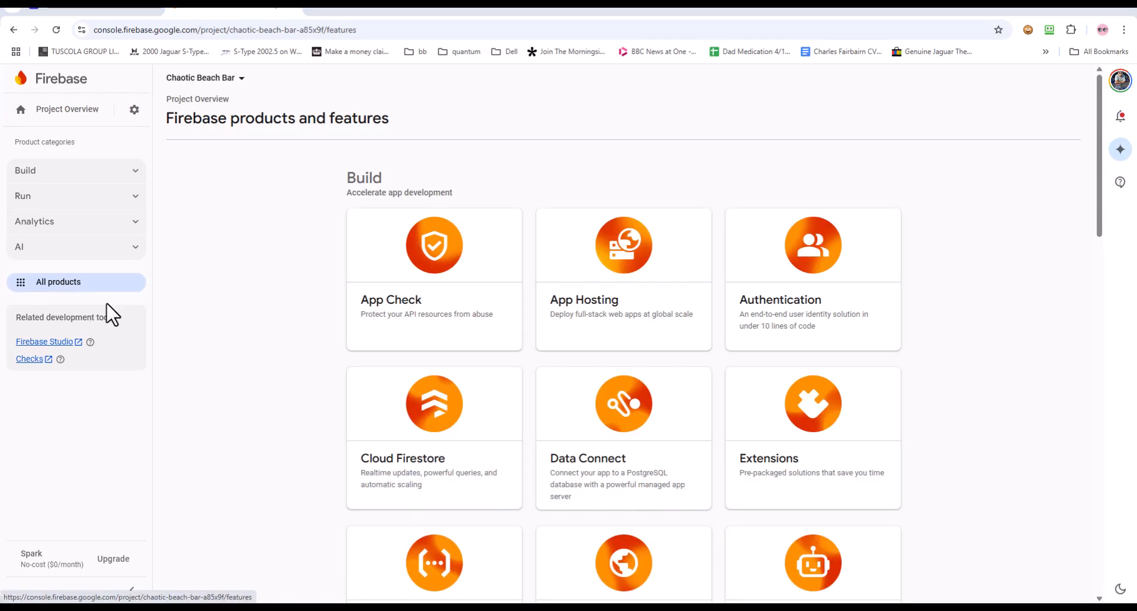
click(429, 426)
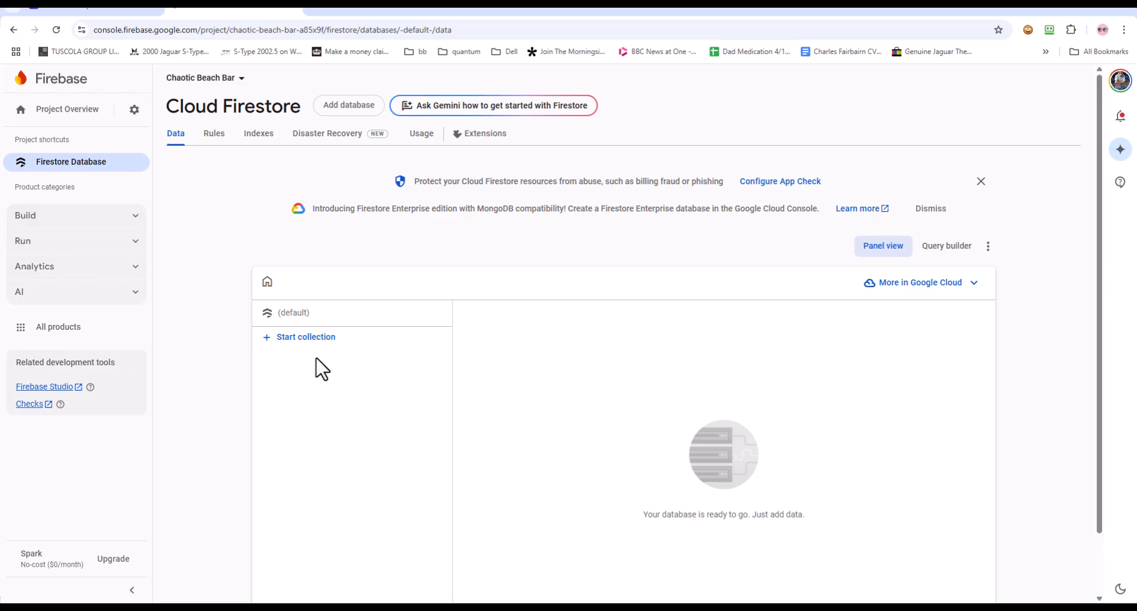
Return to FlutterFlow, go to Firebase Authentication from its Firebase settings, enable the Email/Password sign-in provider and show the other available providers.
click(117, 9)
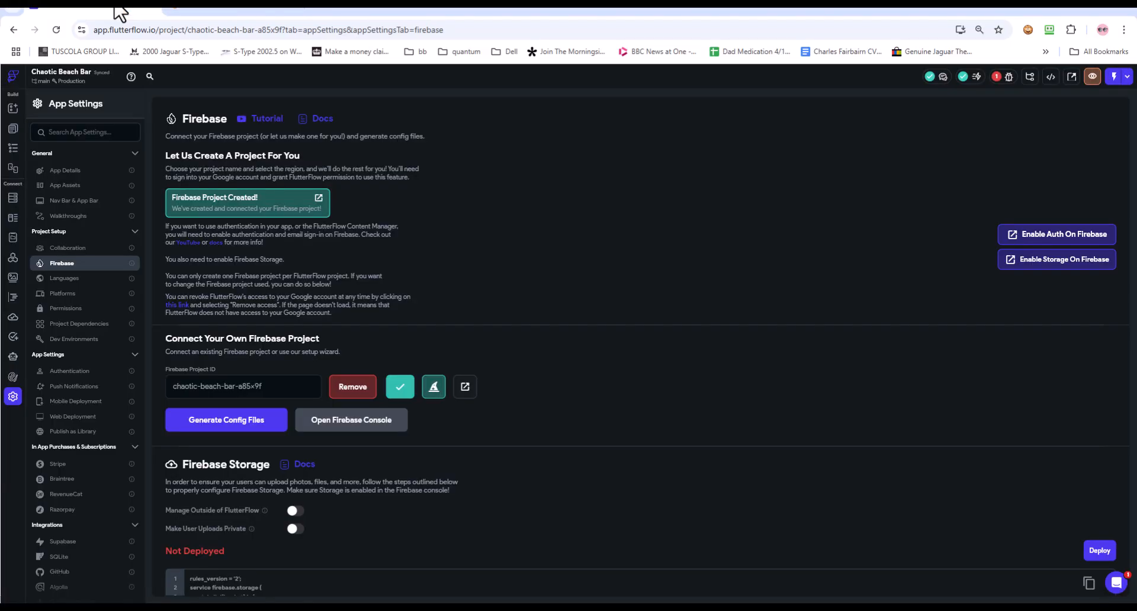
click(1038, 242)
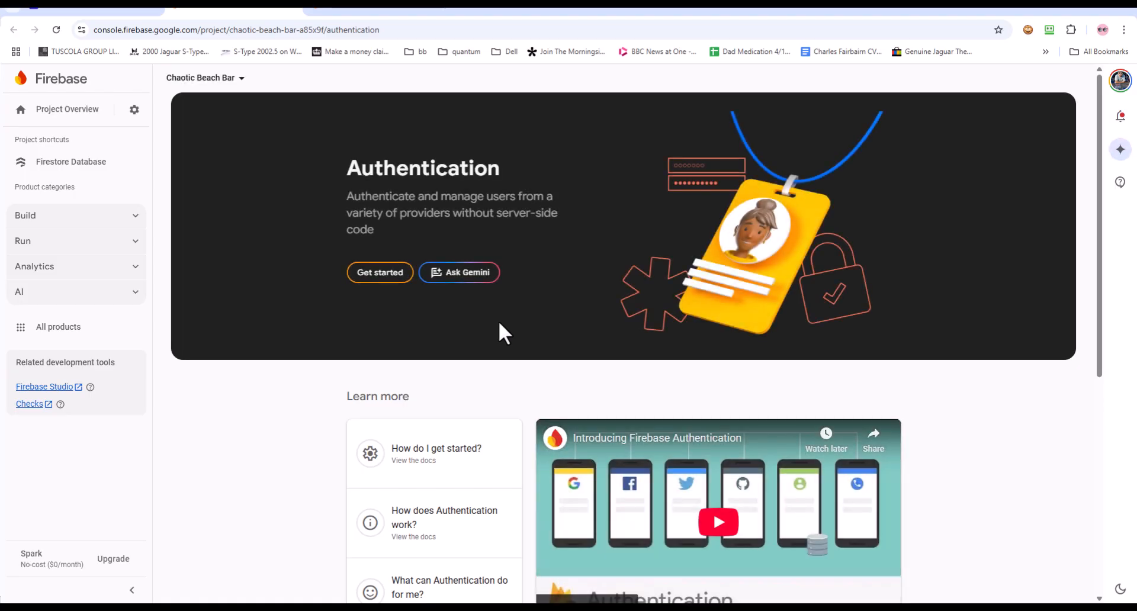
click(376, 277)
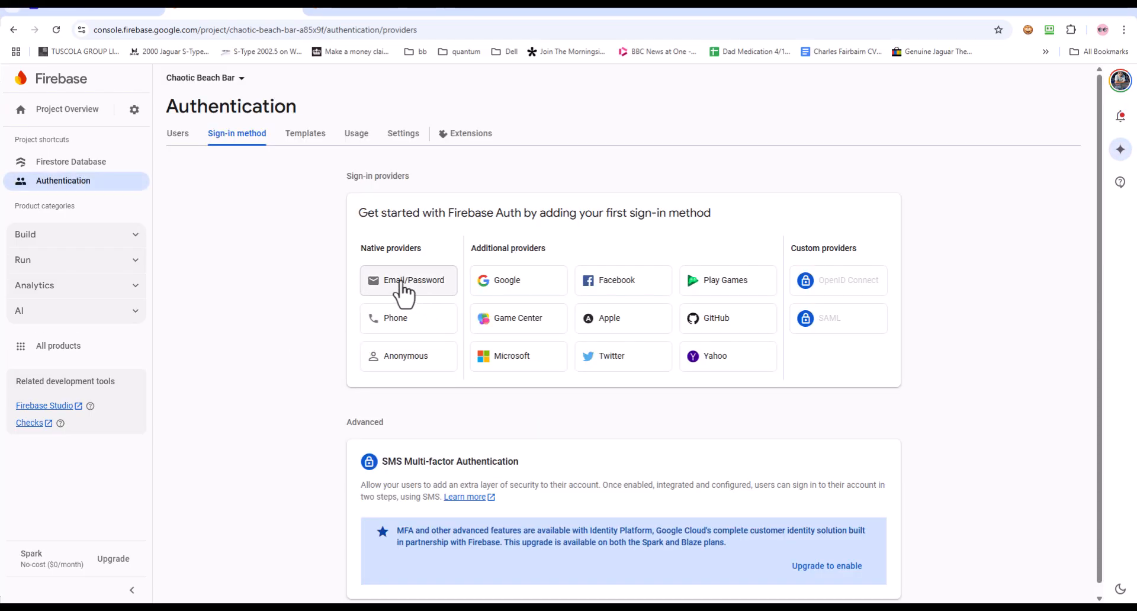
click(401, 282)
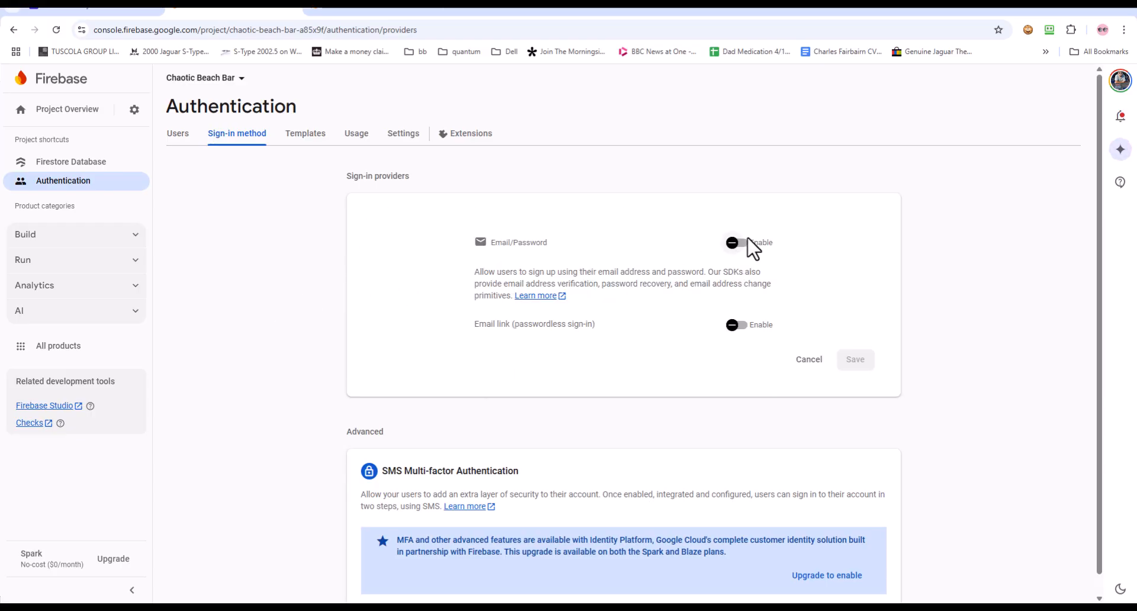
click(748, 243)
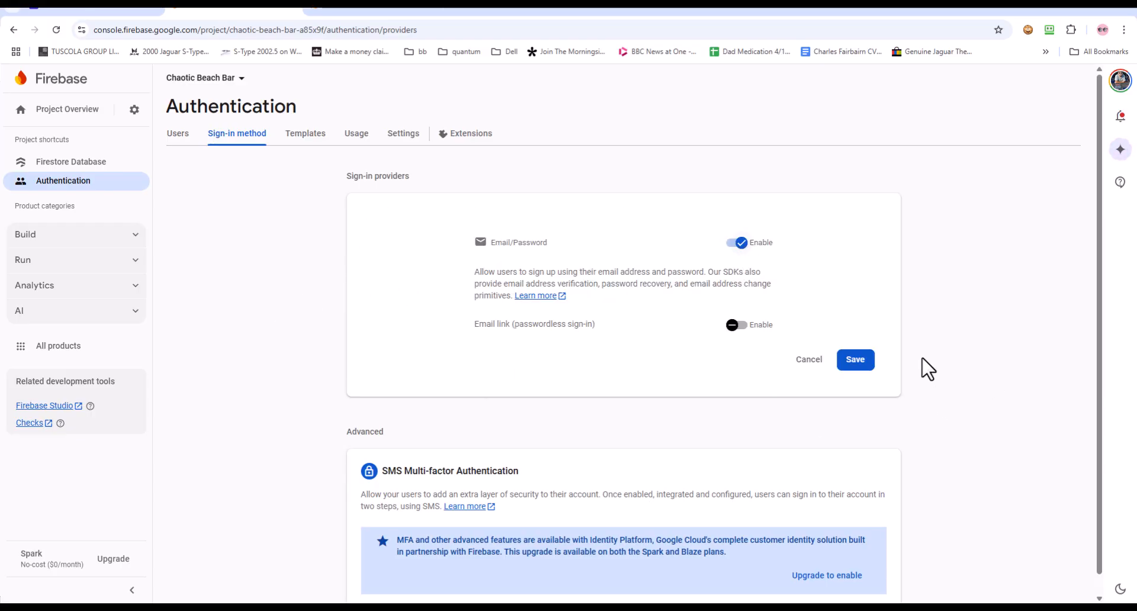
click(853, 362)
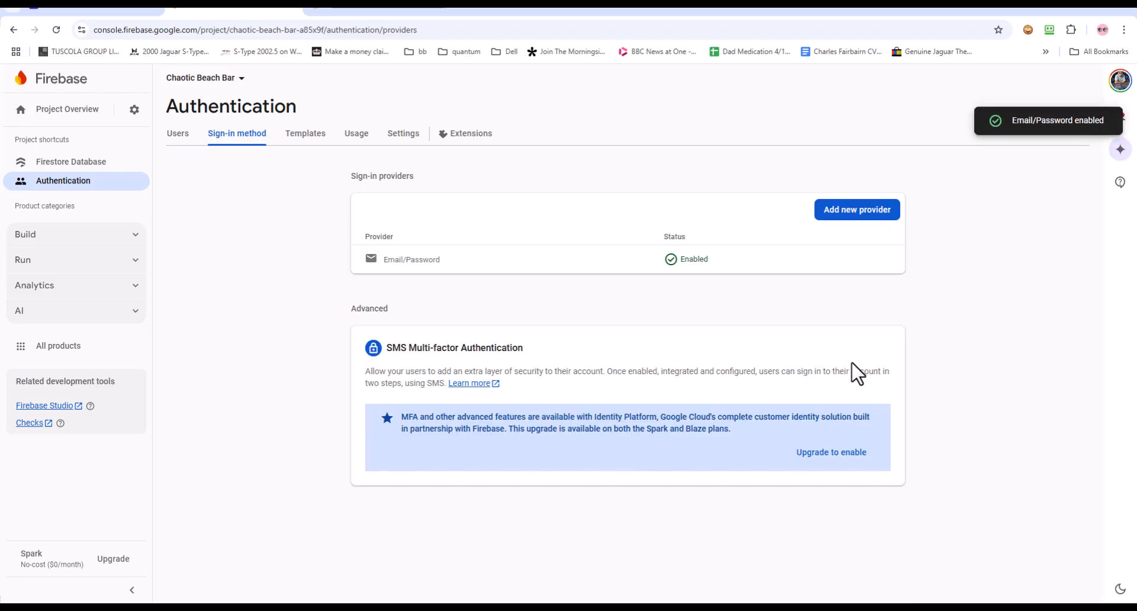
click(847, 214)
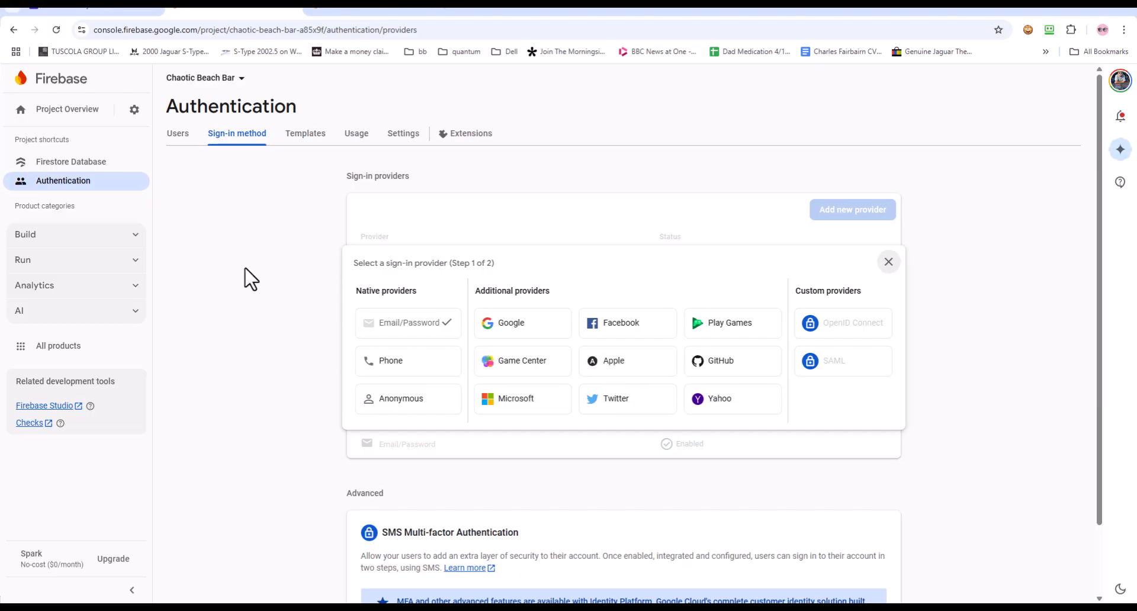
Go to Firebase Storage from FlutterFlow's Firebase settings and upgrade the project to the Blaze plan, linking My Billing Account with a 25 USD budget.
click(110, 11)
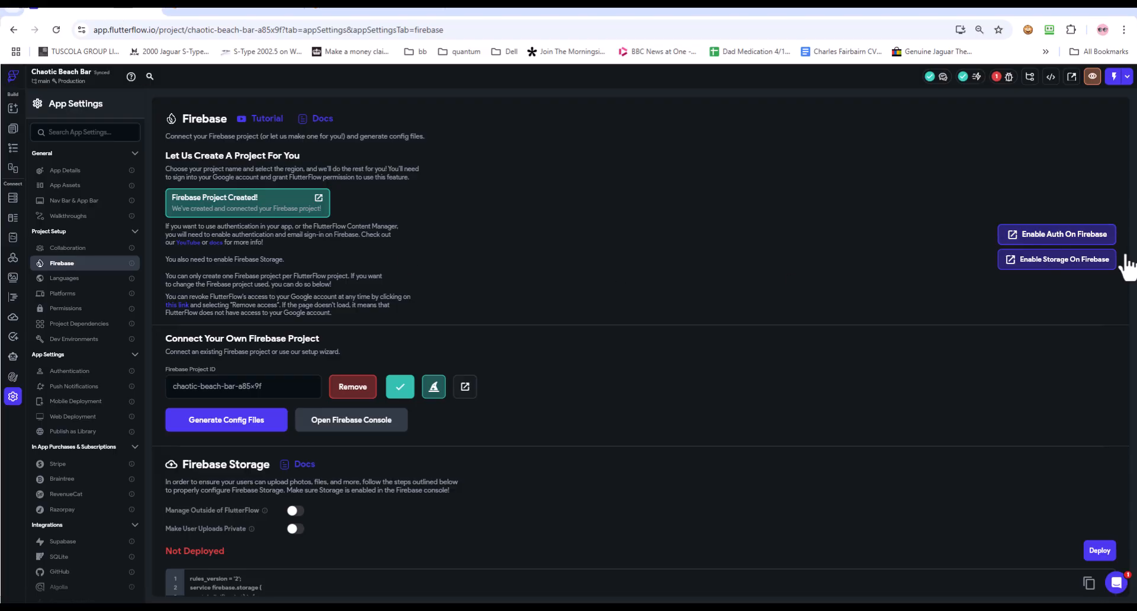
click(1050, 261)
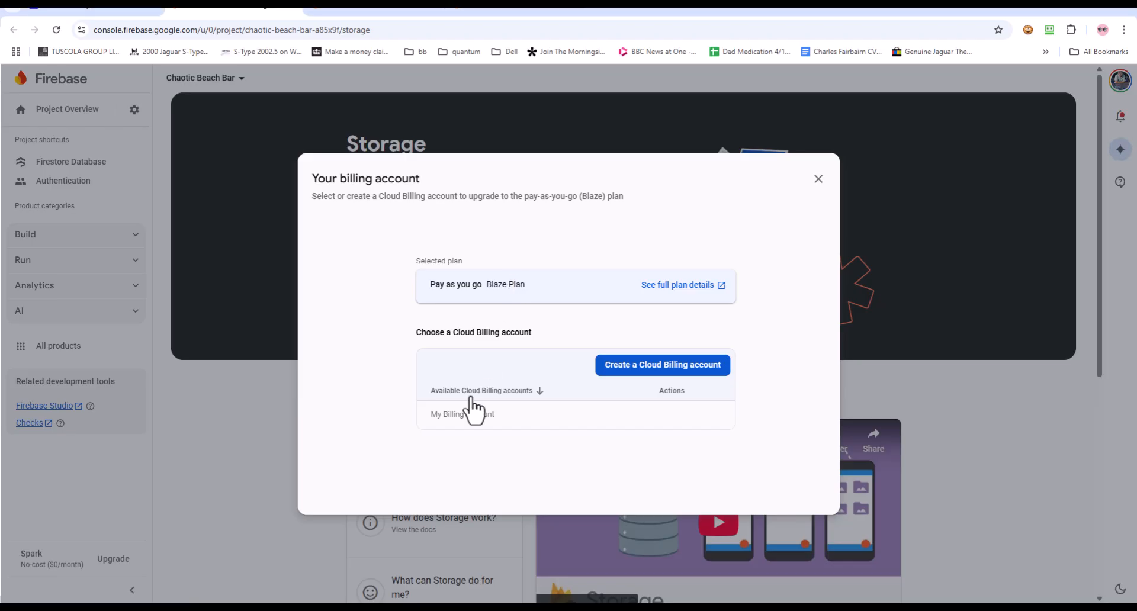
click(472, 414)
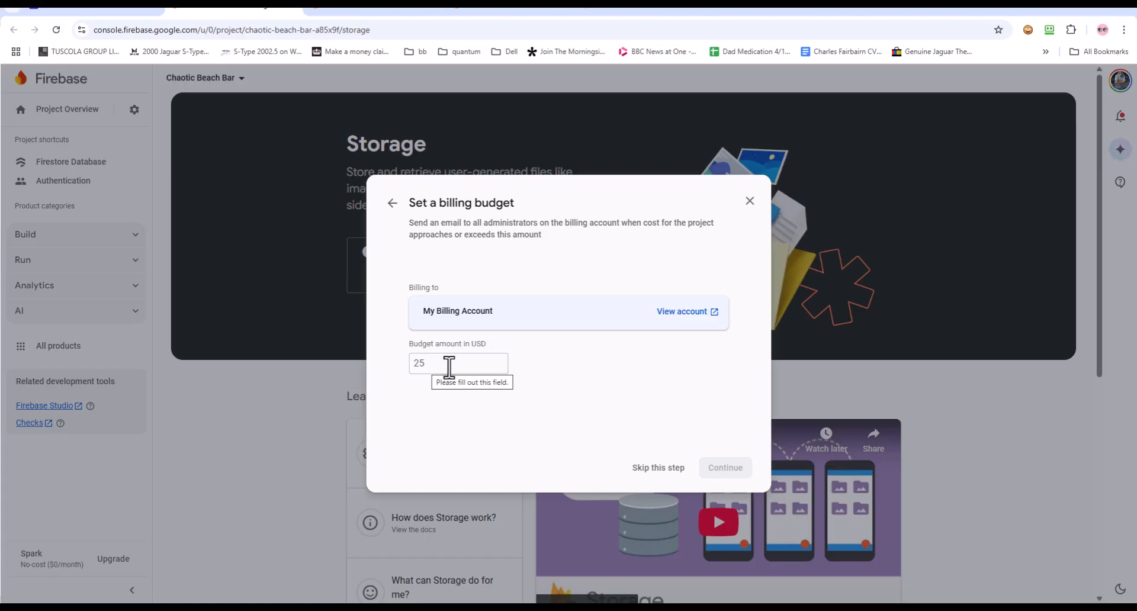
click(411, 368)
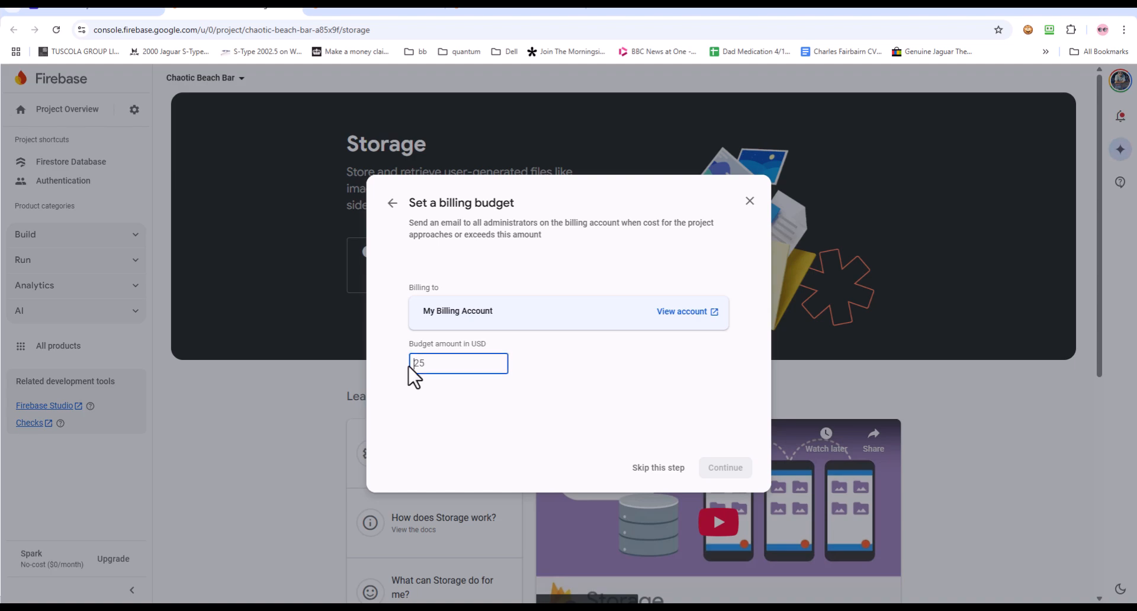
text(25)
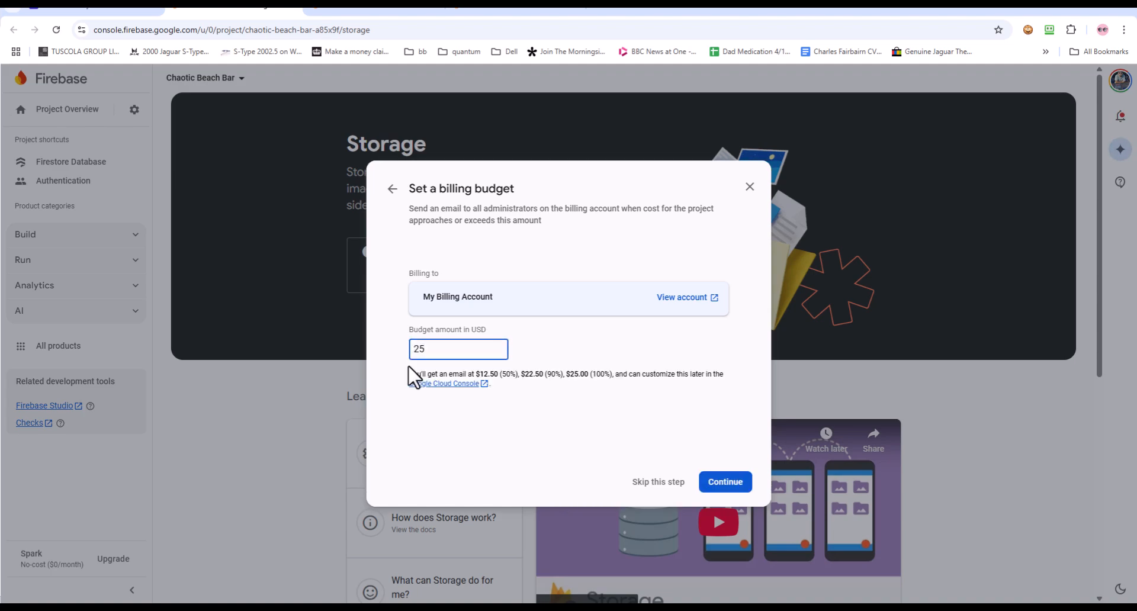
click(725, 482)
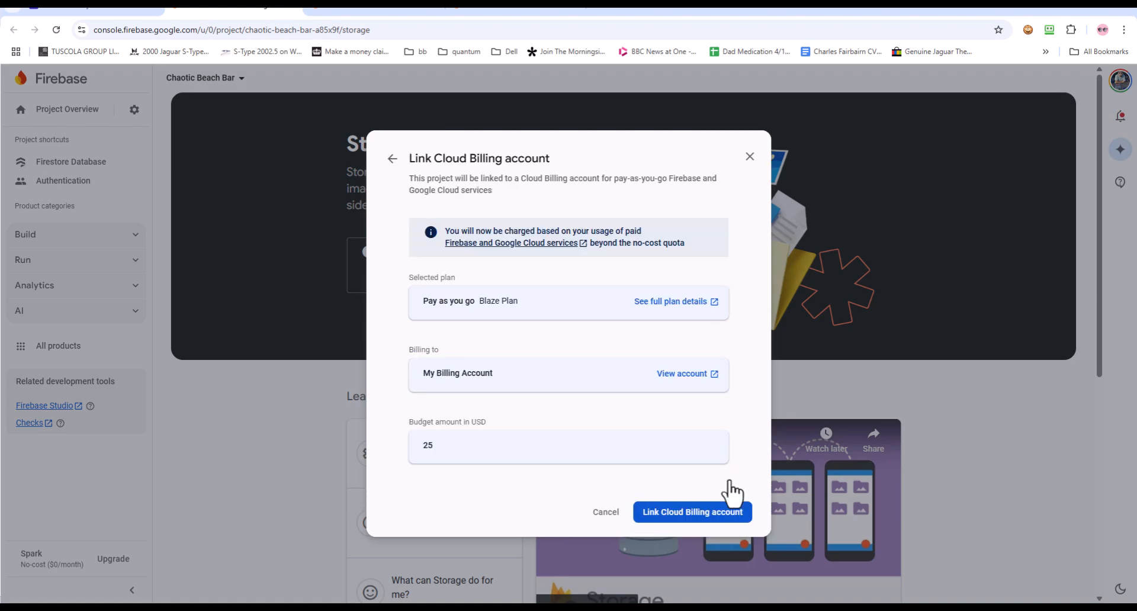
click(679, 512)
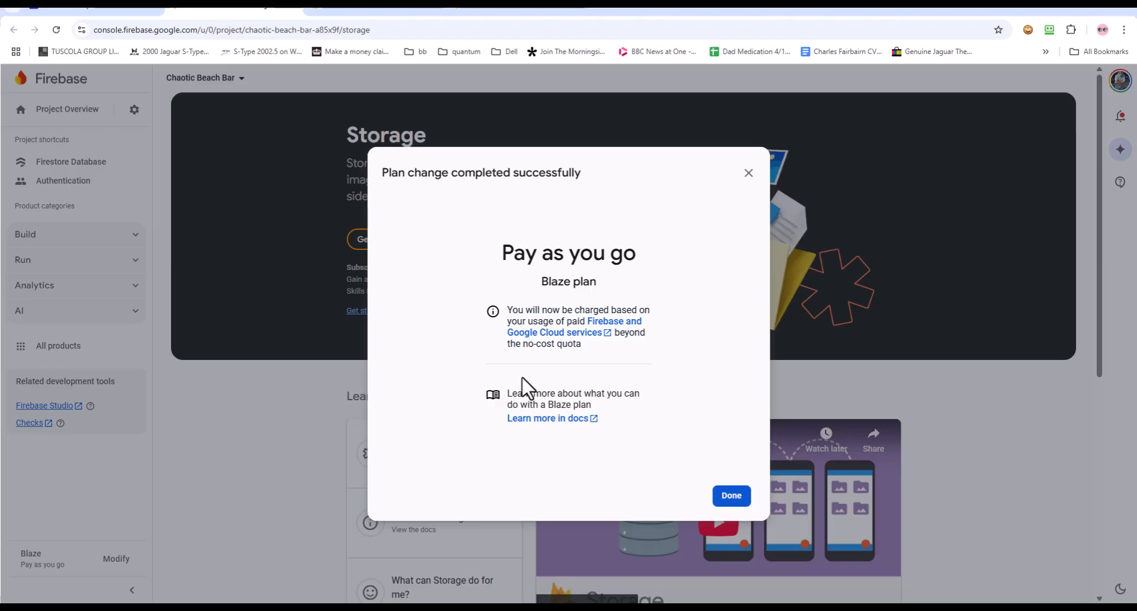
click(732, 496)
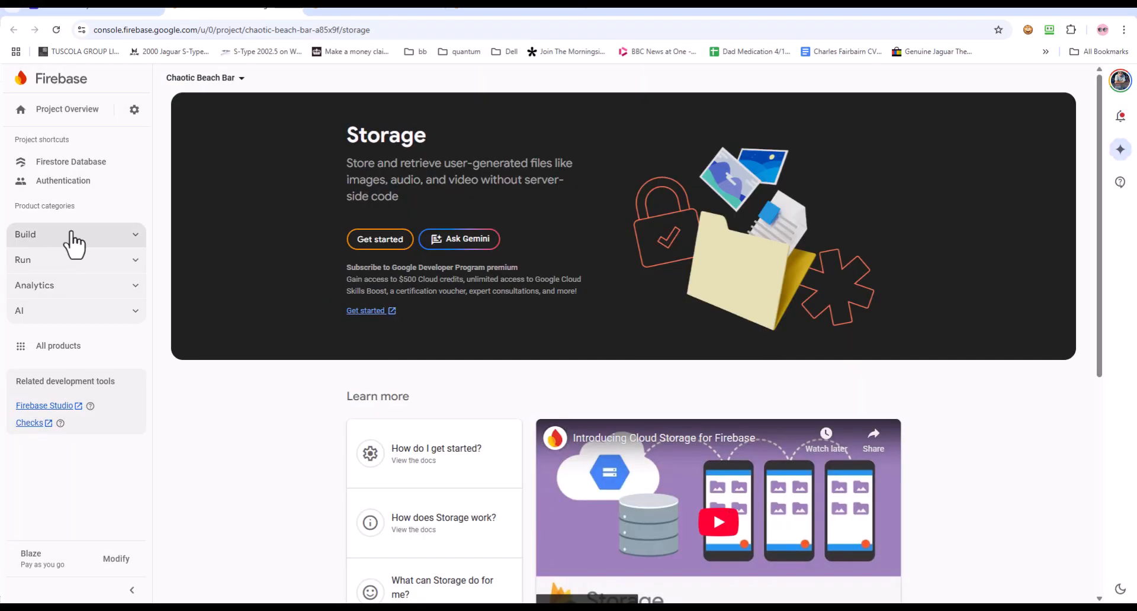
Find Functions among all Firebase products and open its page.
click(50, 313)
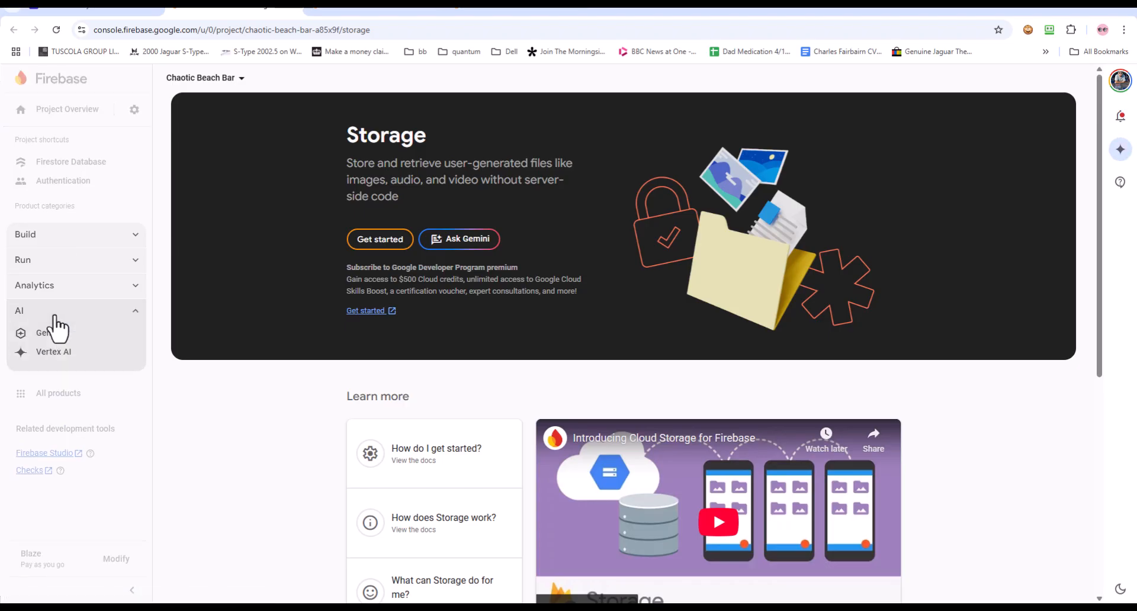
click(49, 311)
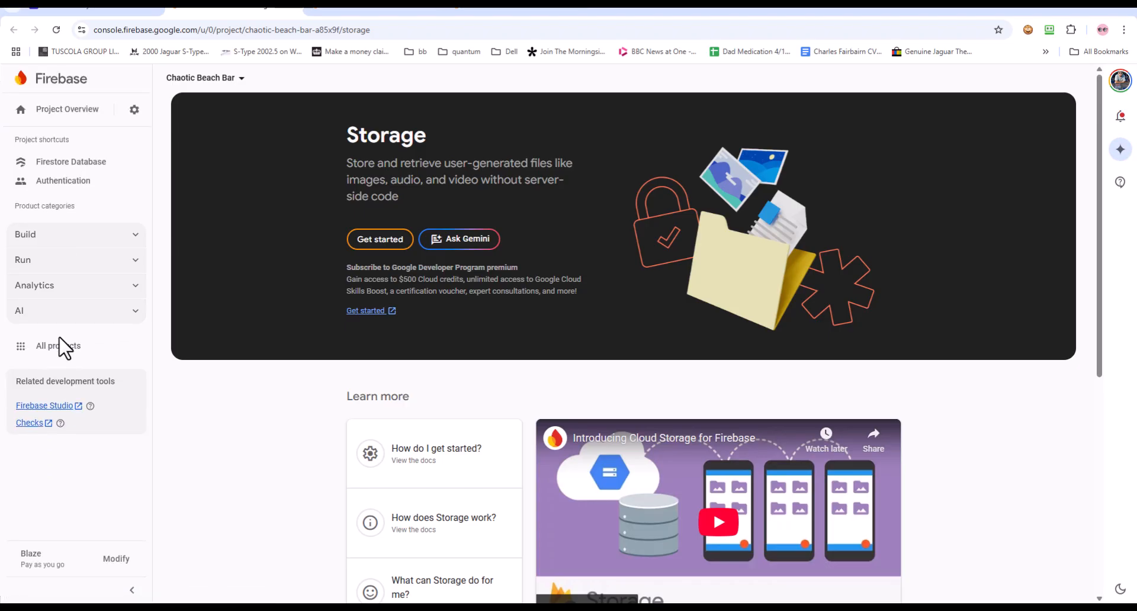
click(59, 348)
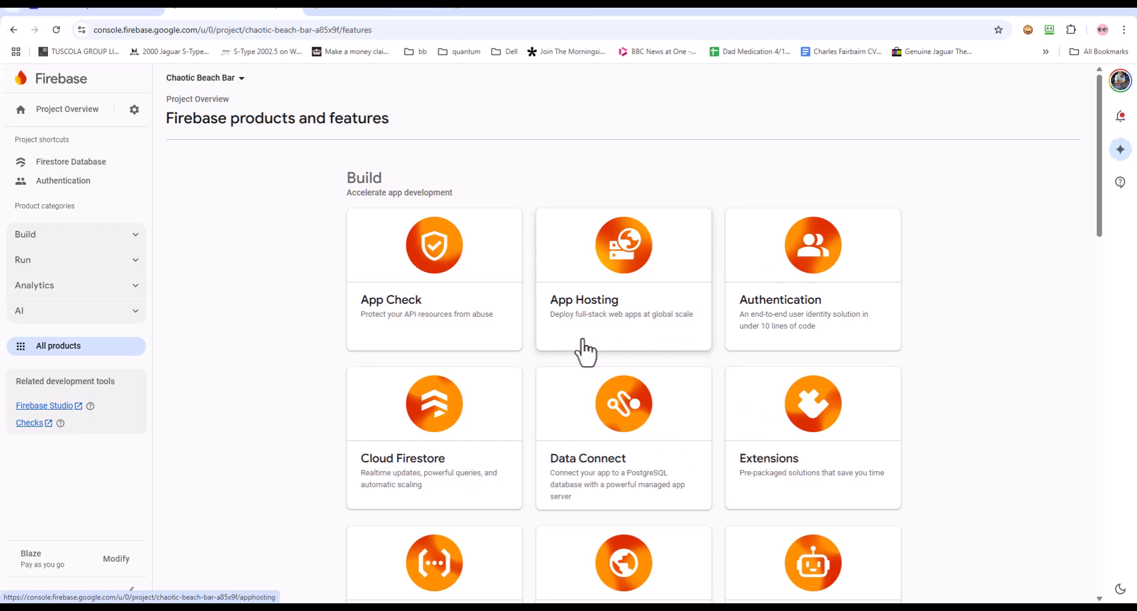
scroll(583, 353, down, 3)
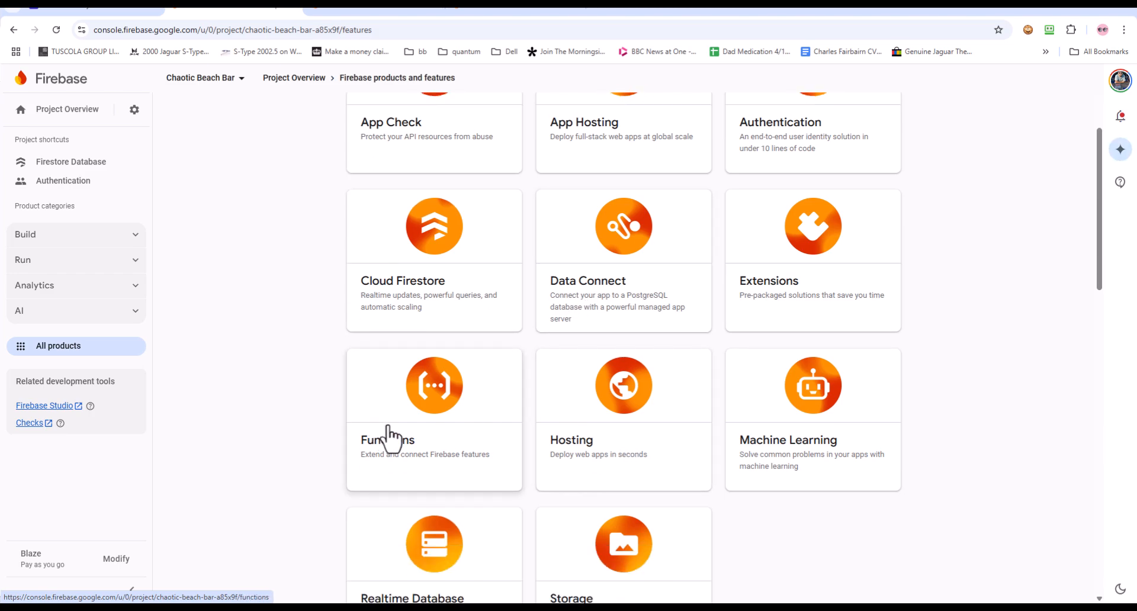
click(449, 411)
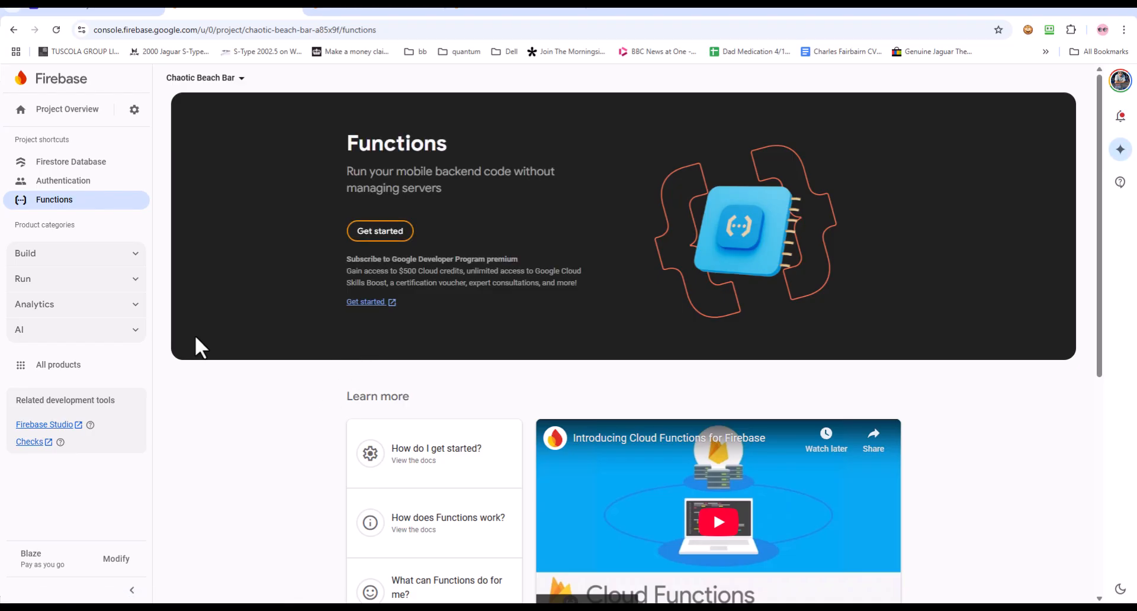
Look over the Authentication users page, the Firebase product list and the Cloud Firestore data page.
click(43, 367)
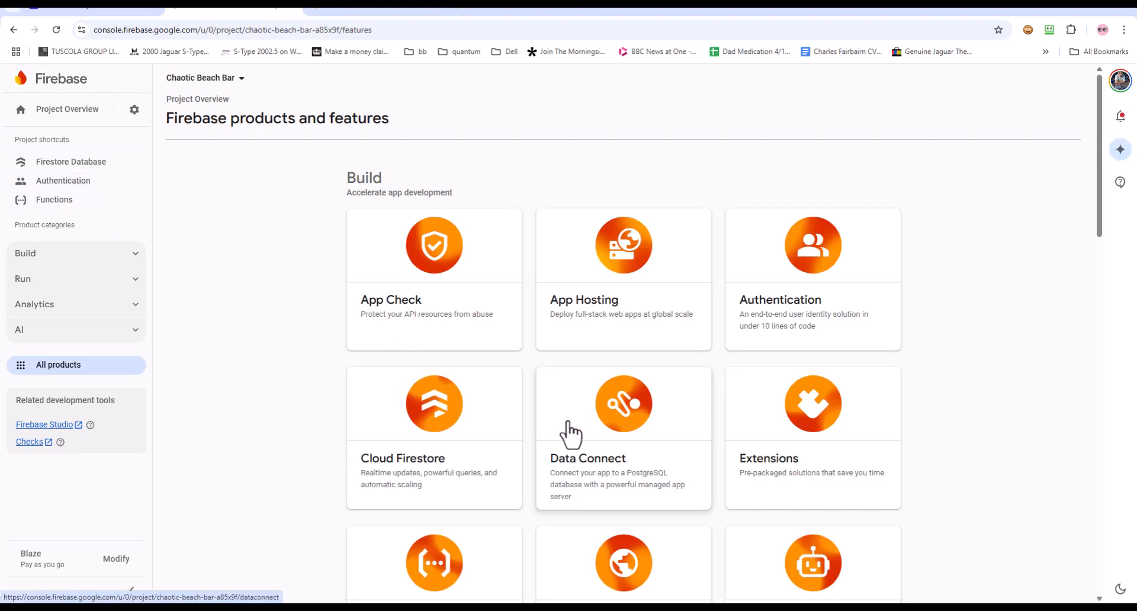
click(814, 269)
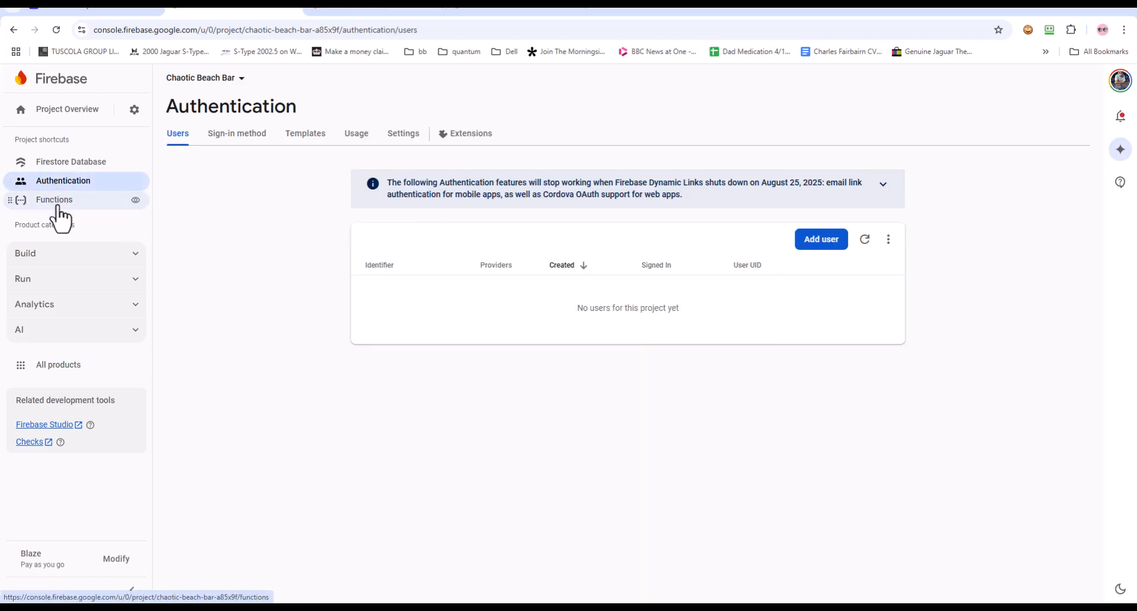
click(33, 342)
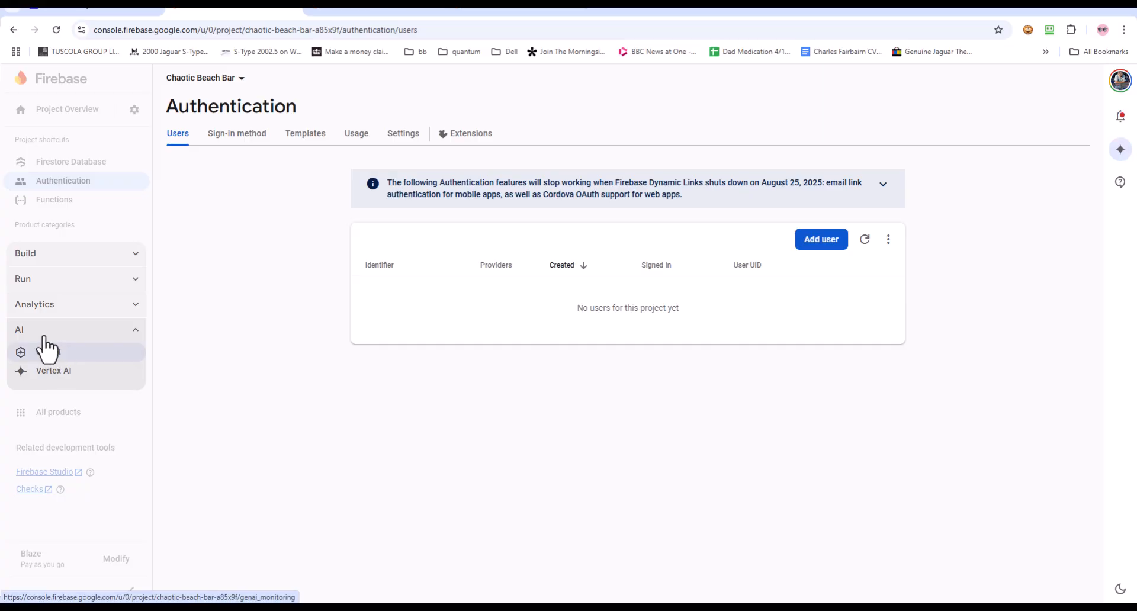
click(51, 413)
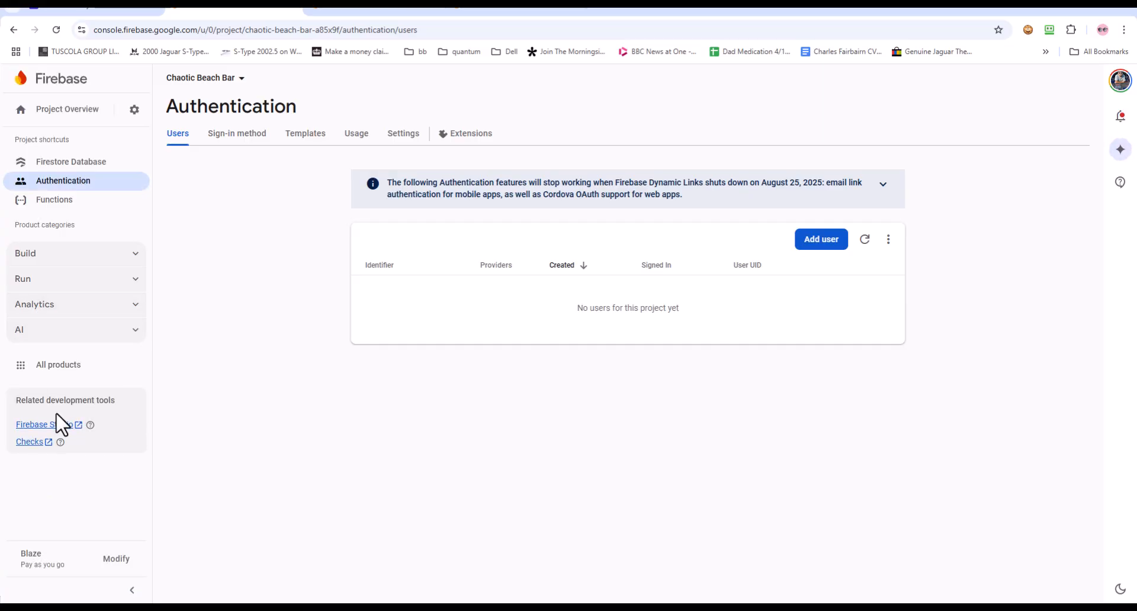
click(60, 372)
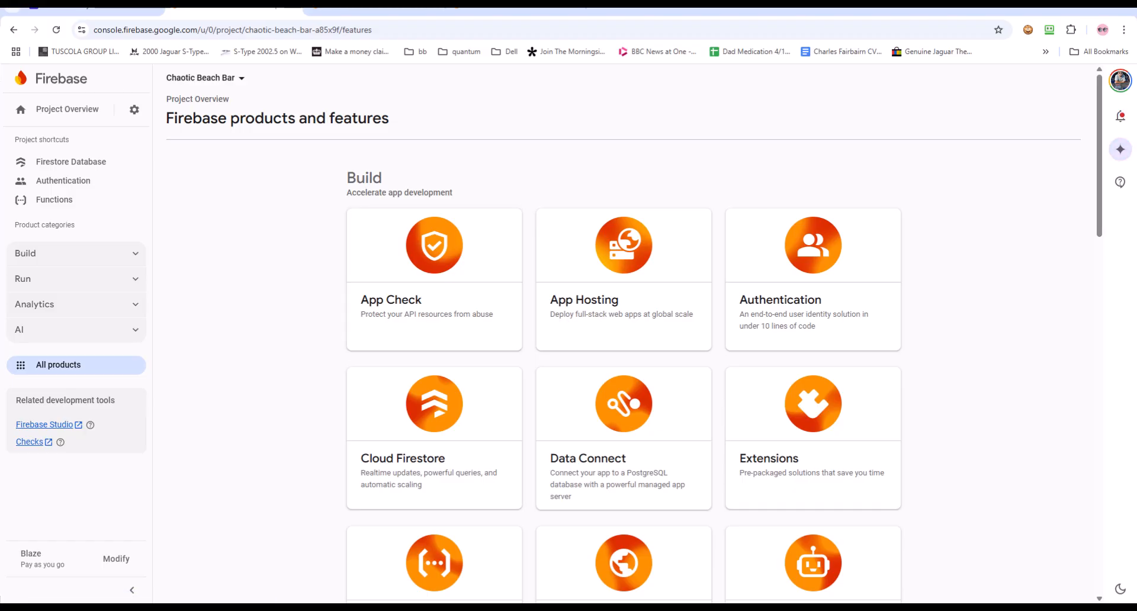
scroll(198, 158, down, 2)
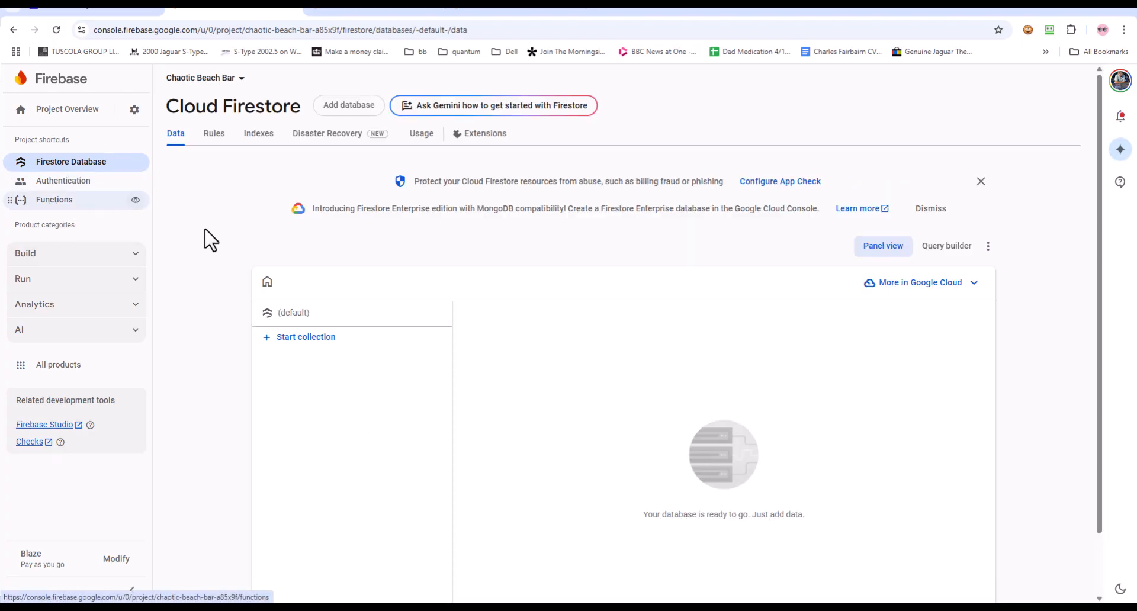
click(66, 183)
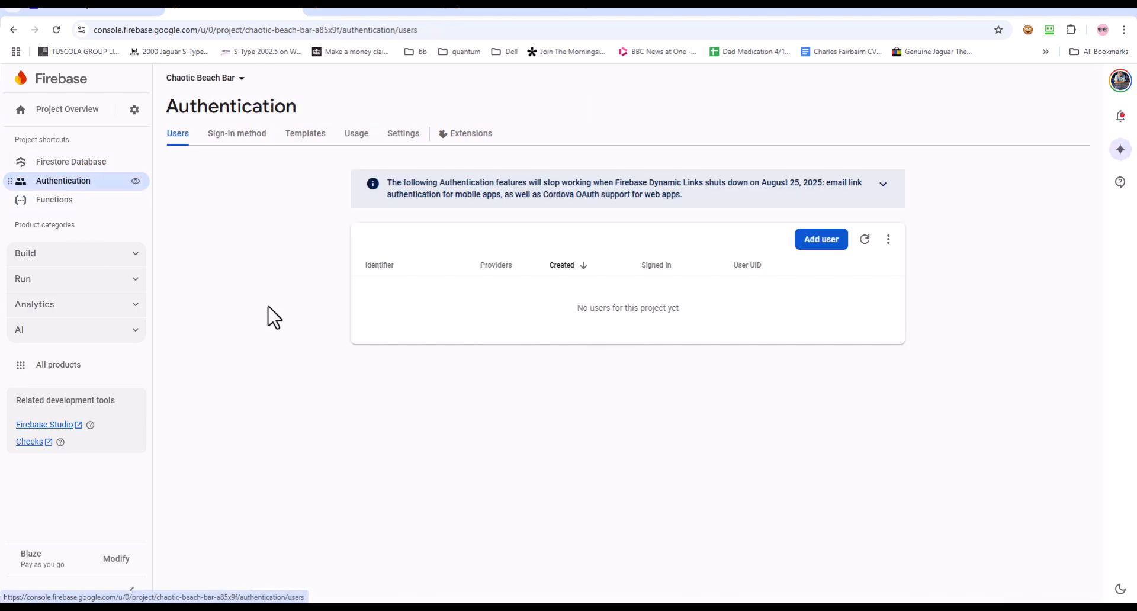
click(71, 167)
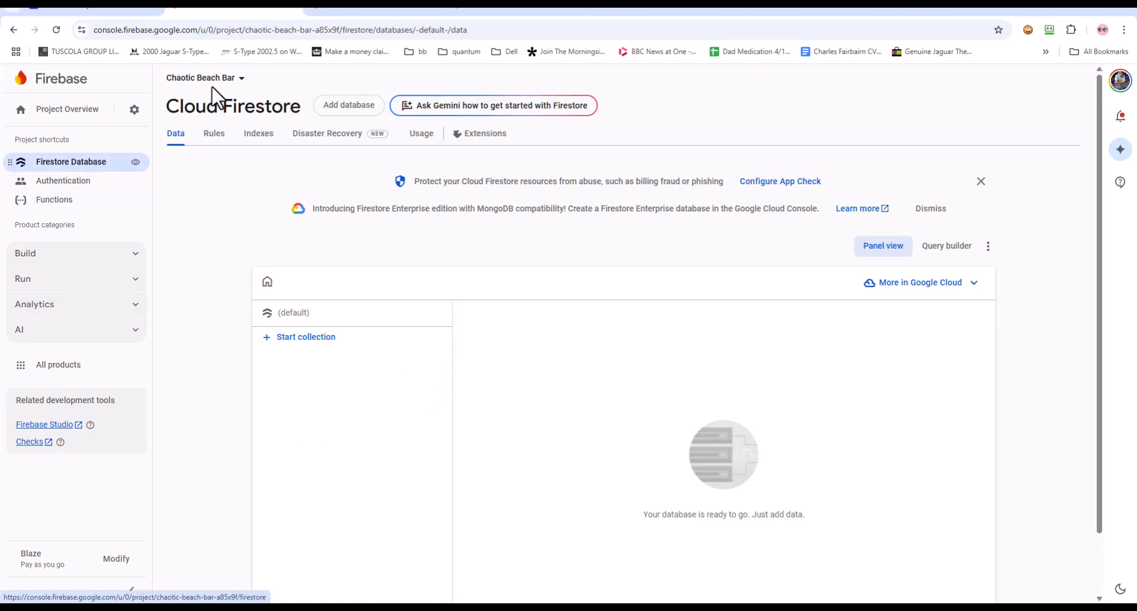
Switch to FlutterFlow and try to deploy the Firebase Storage rules from the Firebase settings.
click(95, 13)
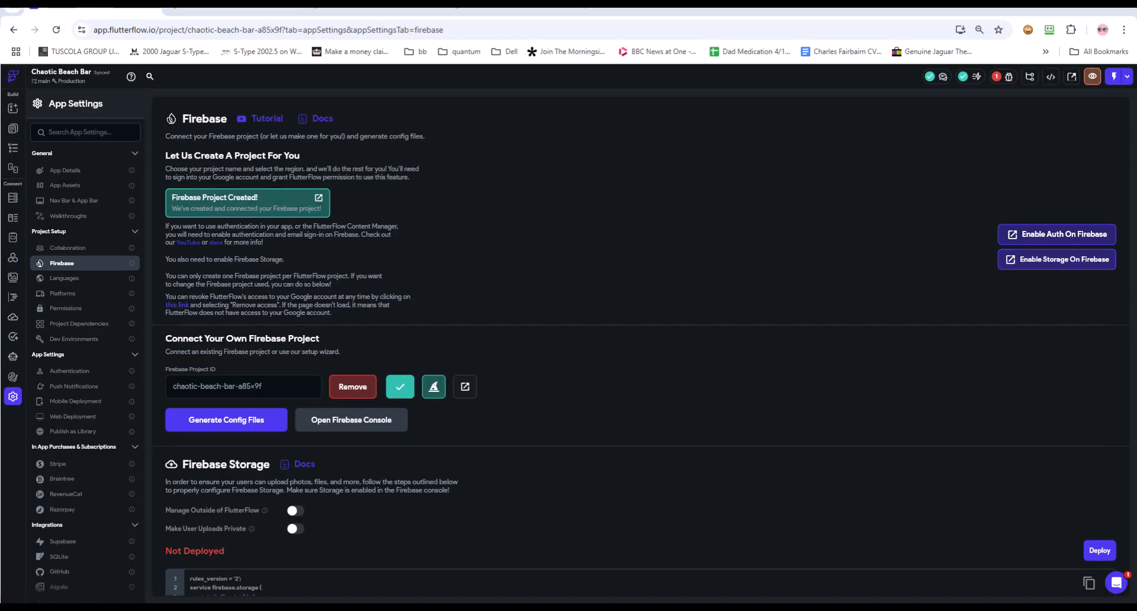
scroll(567, 367, down, 4)
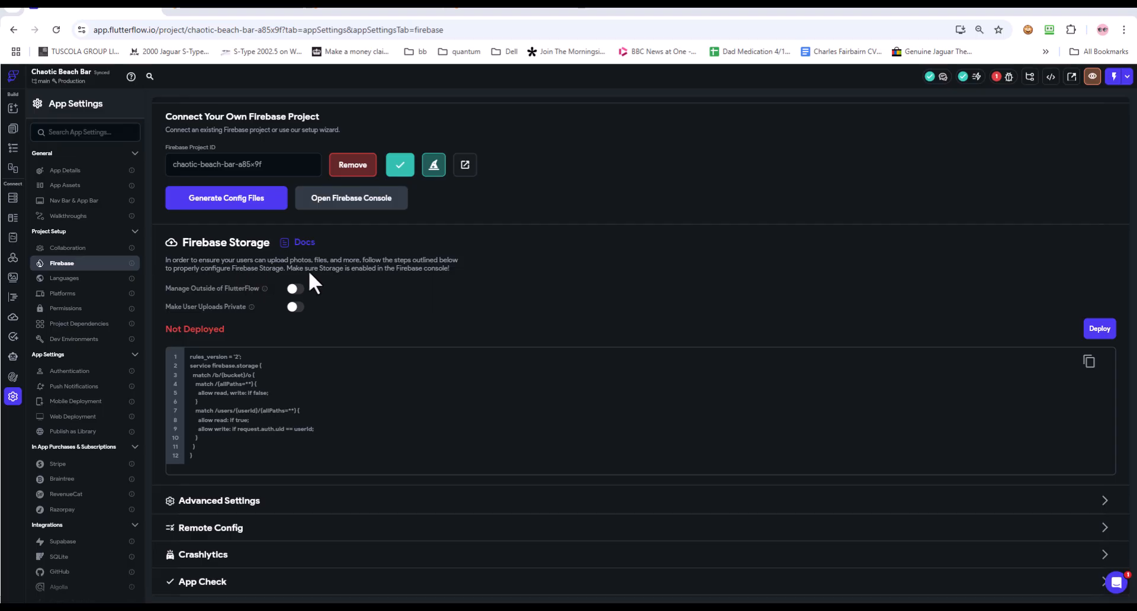
click(1099, 329)
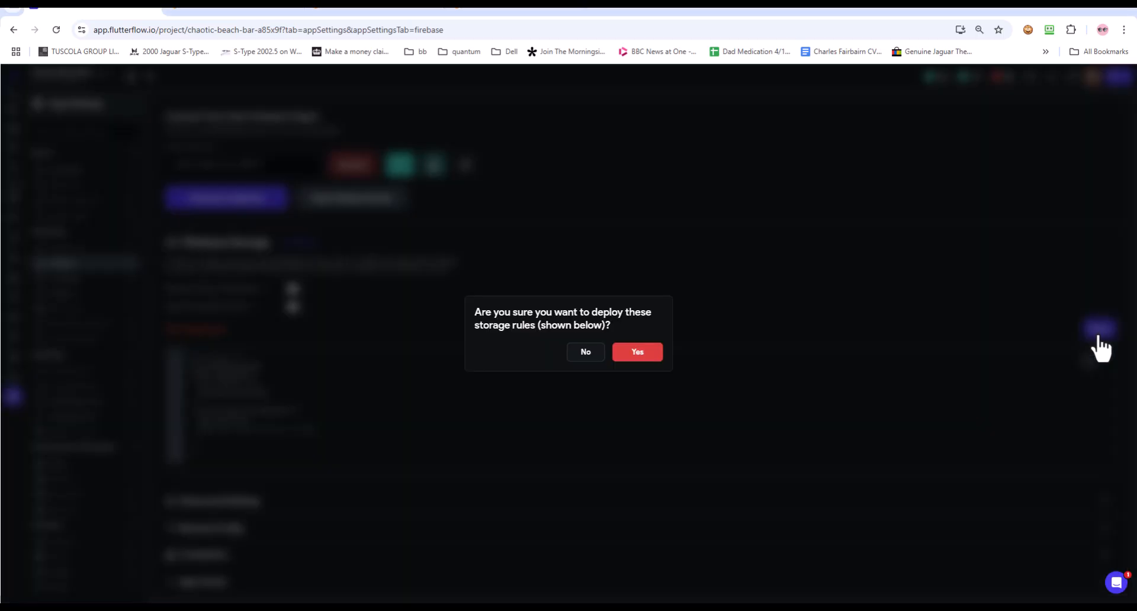
click(636, 353)
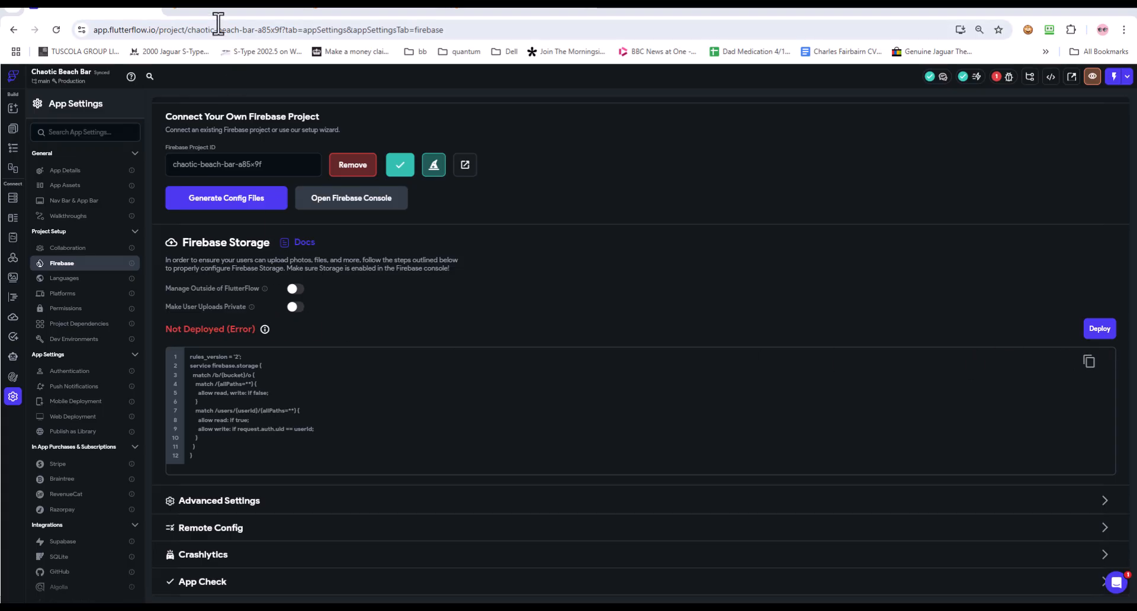
Switch to the Firebase console and set up the default Storage bucket in the no-cost US-CENTRAL1 location, starting in production mode.
click(241, 10)
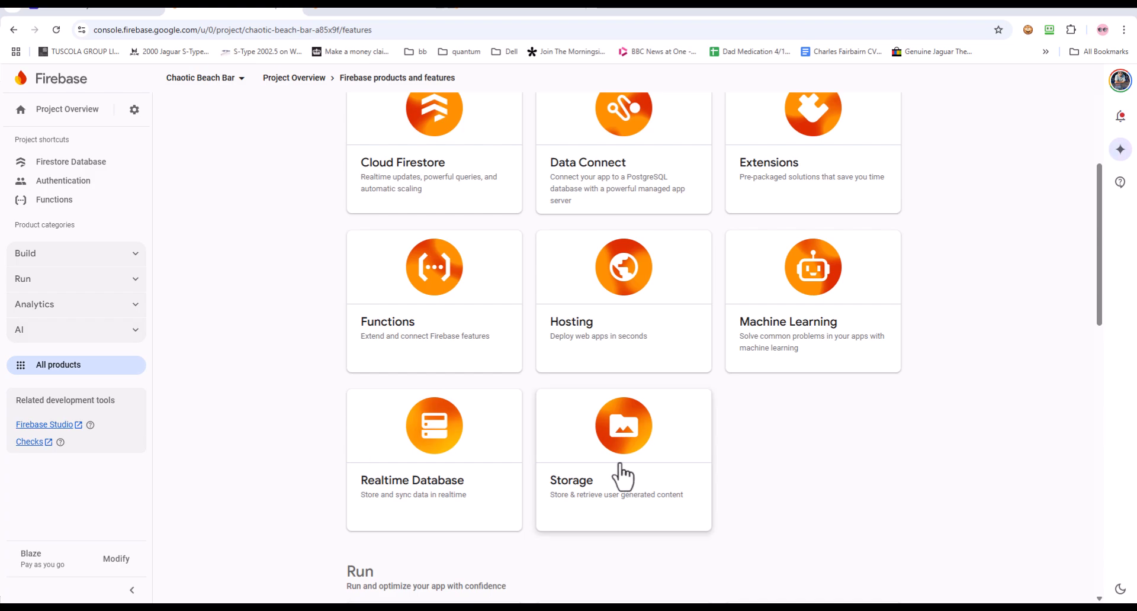
click(615, 443)
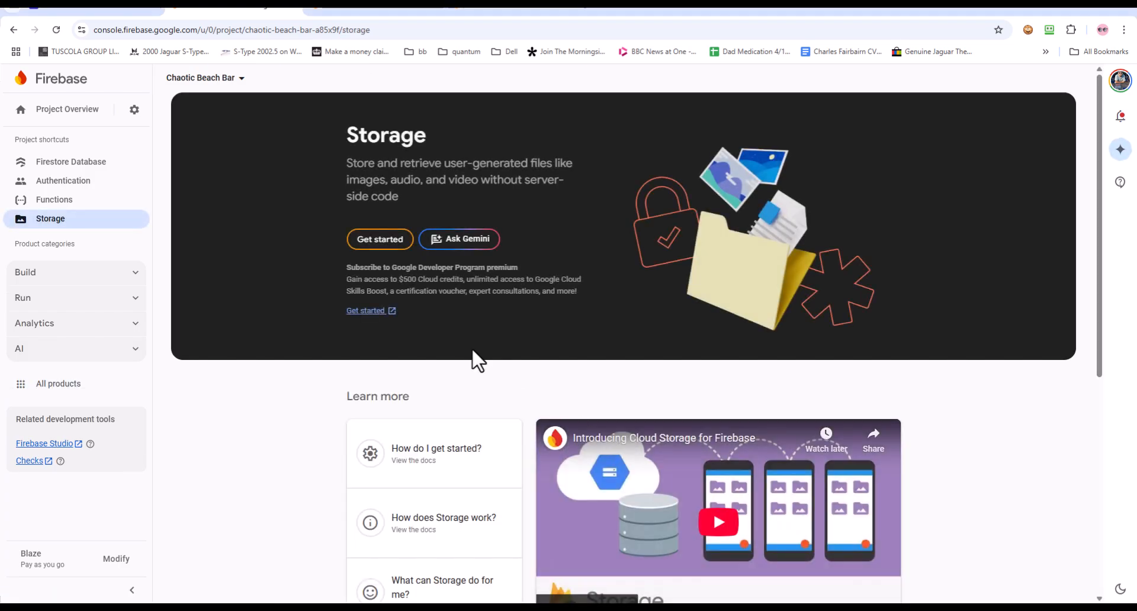
click(379, 239)
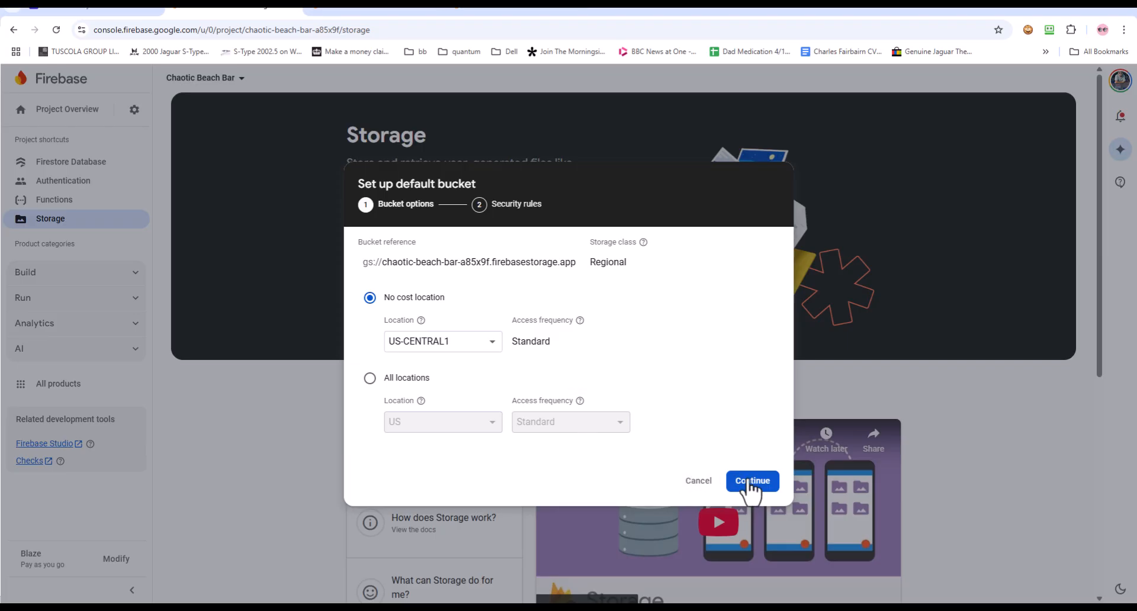
click(752, 481)
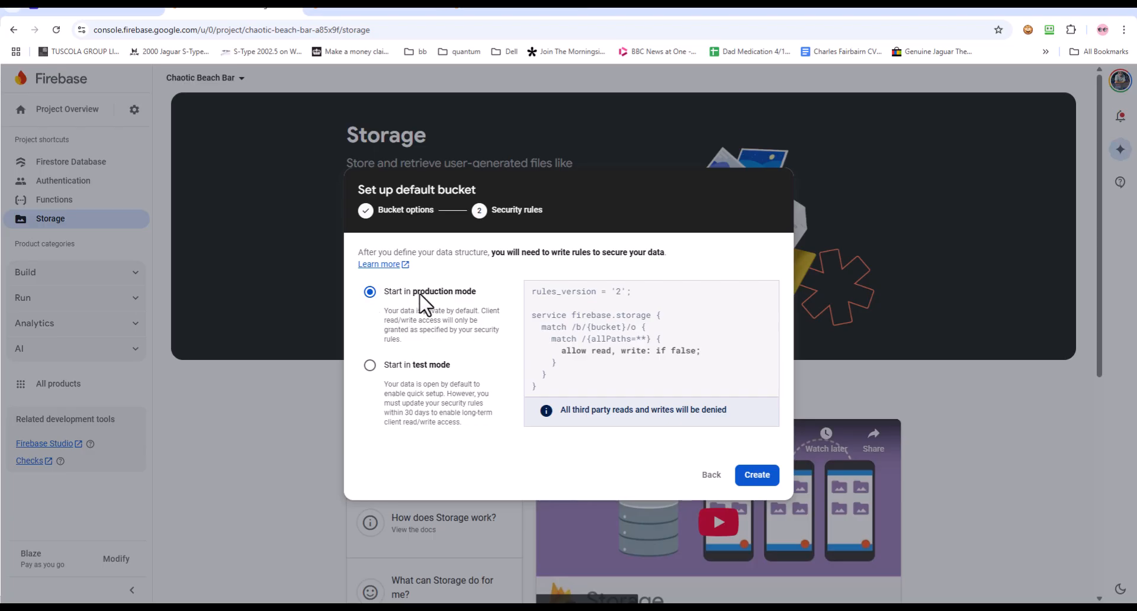
click(757, 477)
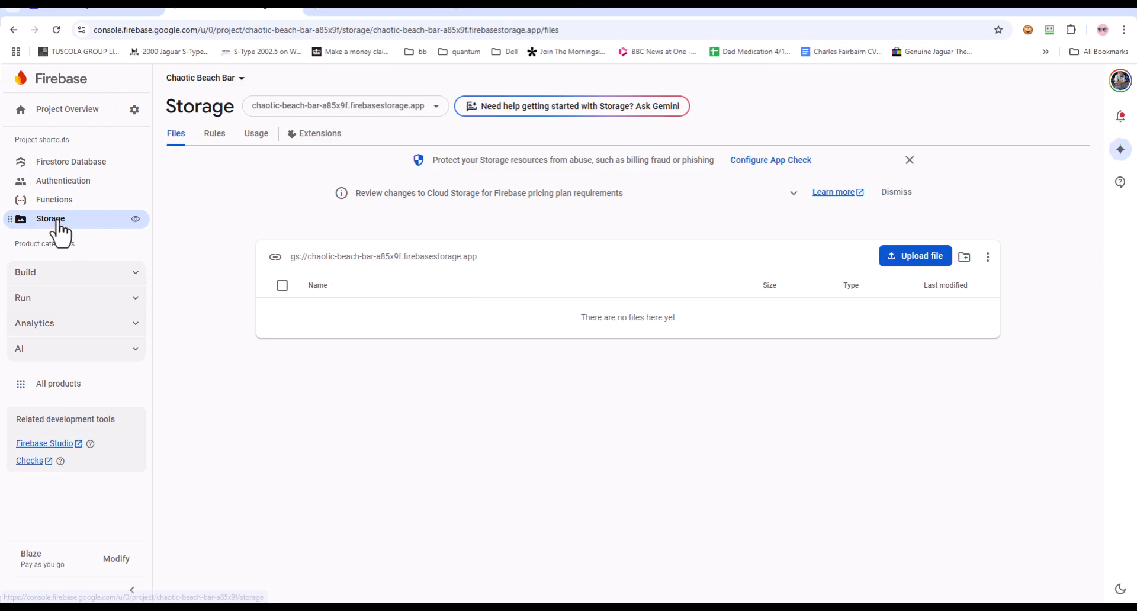
Switch to FlutterFlow and deploy the Firebase Storage rules.
click(113, 11)
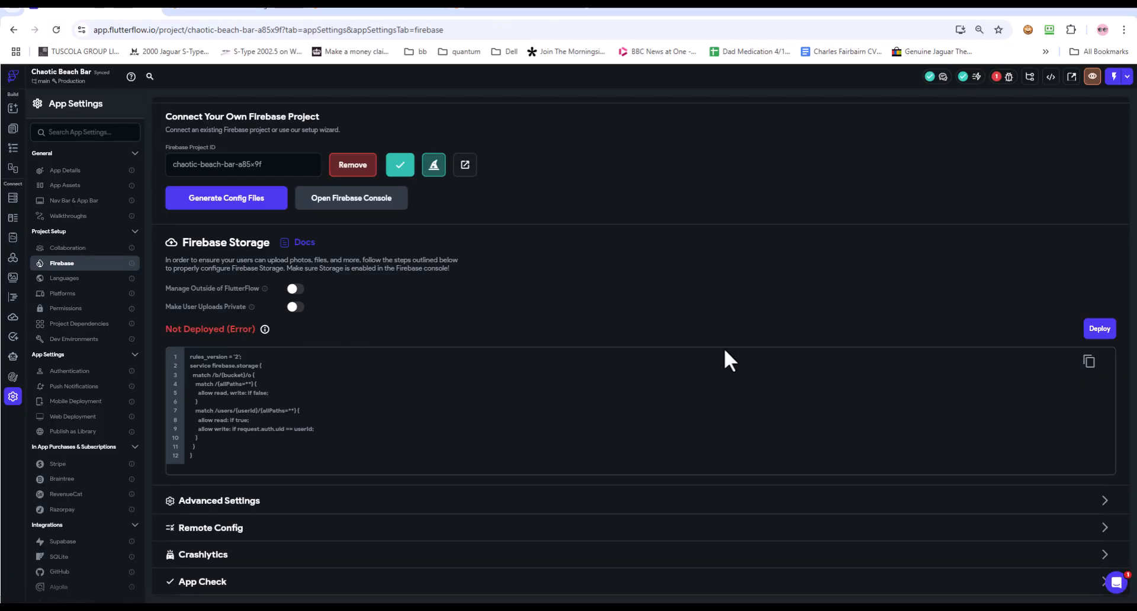
click(1096, 331)
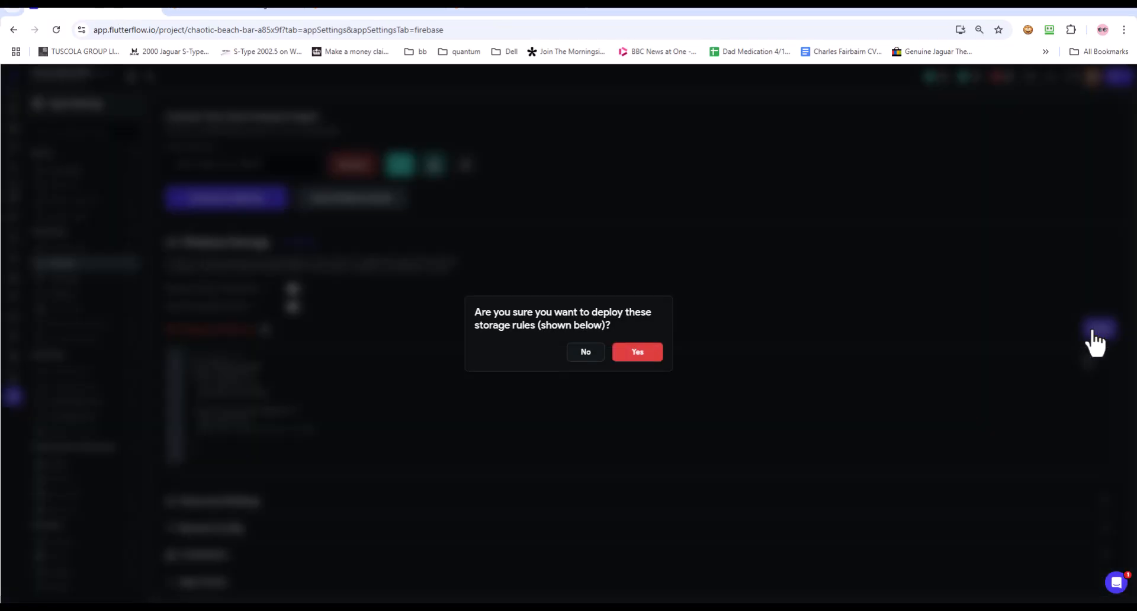
click(647, 357)
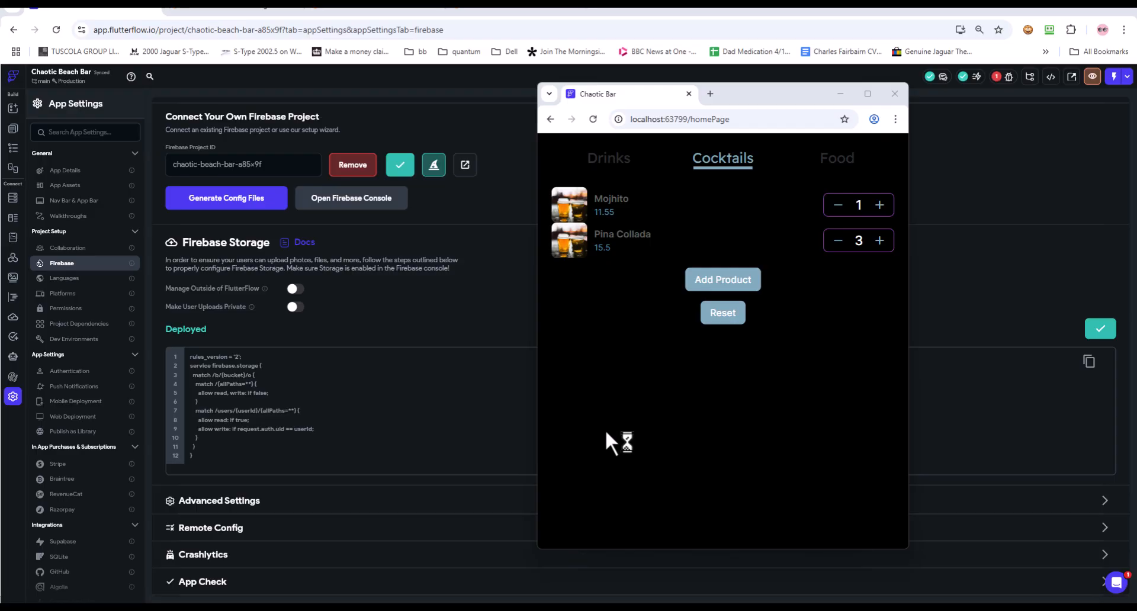
Look over the Drinks, Cocktails and Food product lists in the running Chaotic Bar app.
click(610, 171)
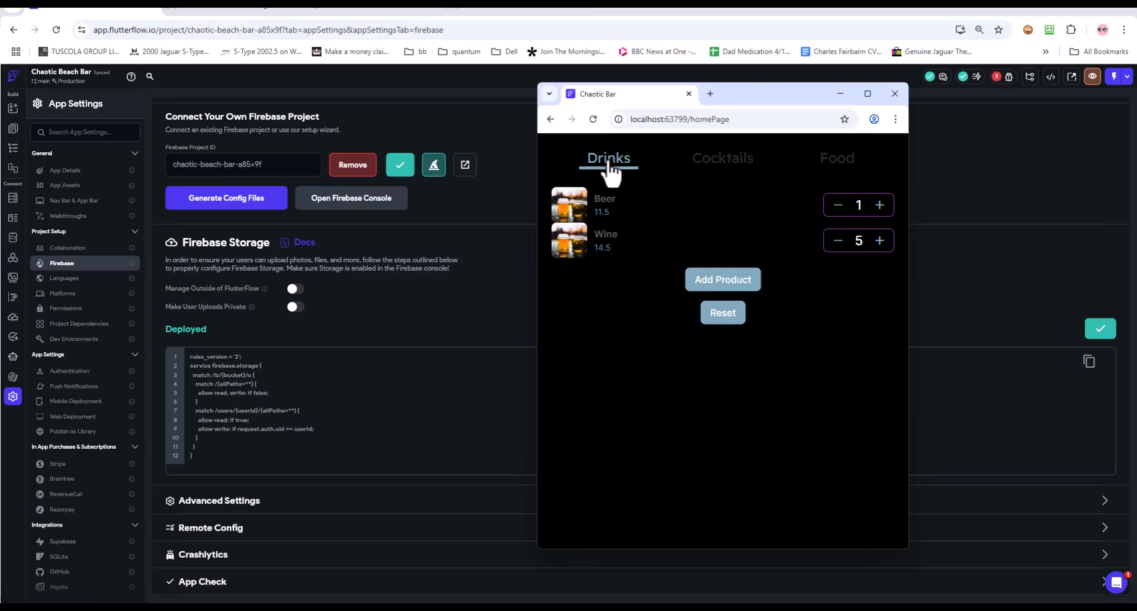
click(720, 171)
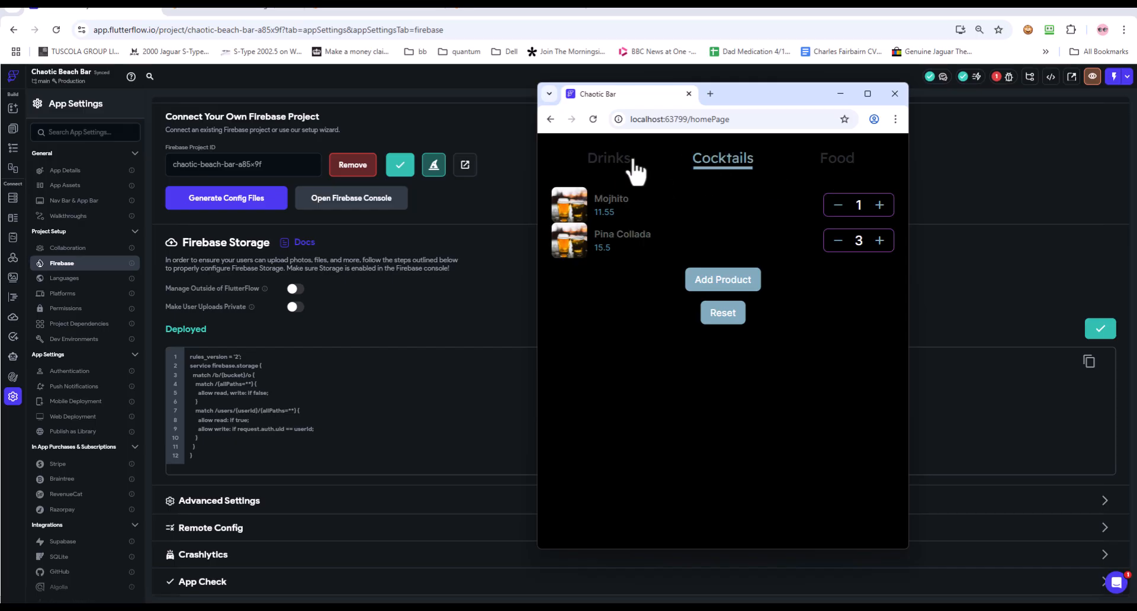
click(637, 172)
click(719, 163)
click(837, 166)
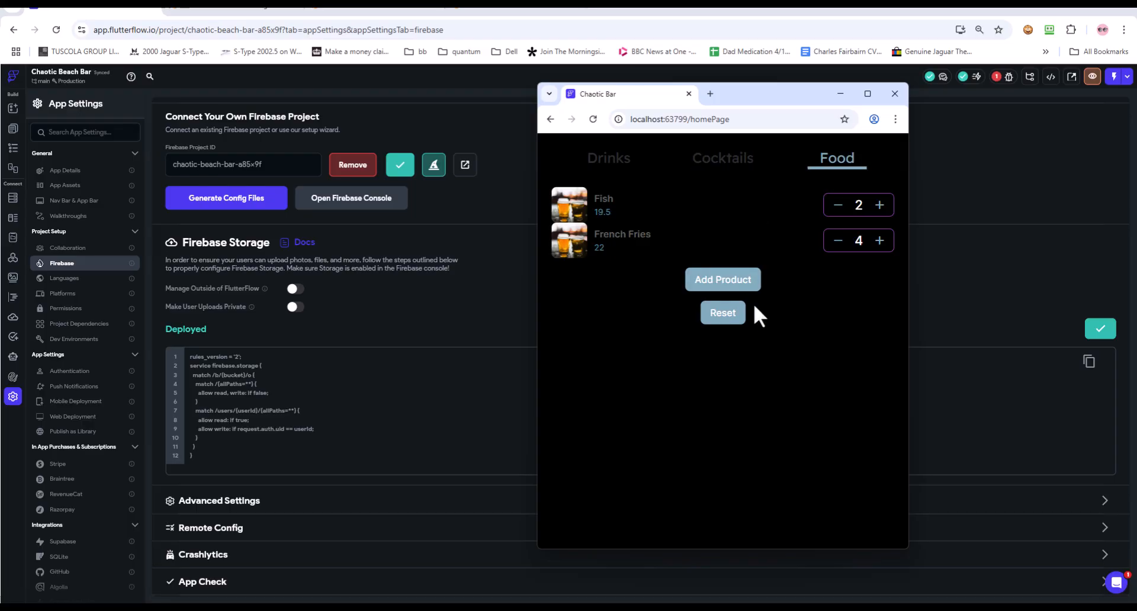
Set the quantities to 3 Fish, 2 French Fries and 2 Mojhito, and increase Wine by one.
click(878, 206)
click(838, 241)
click(837, 241)
click(721, 168)
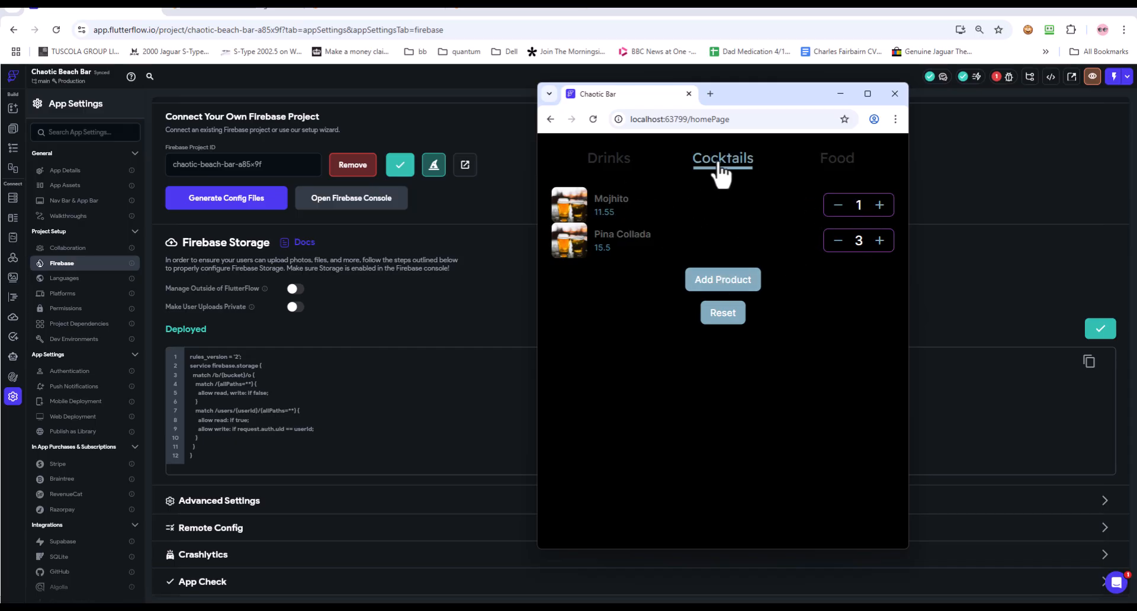
click(880, 204)
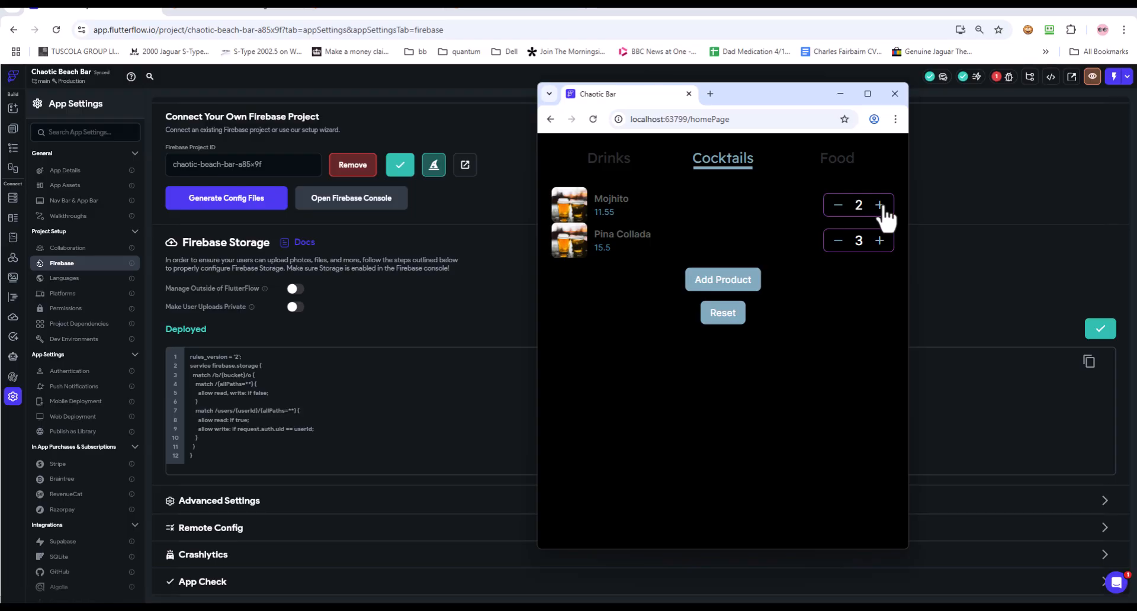
click(602, 159)
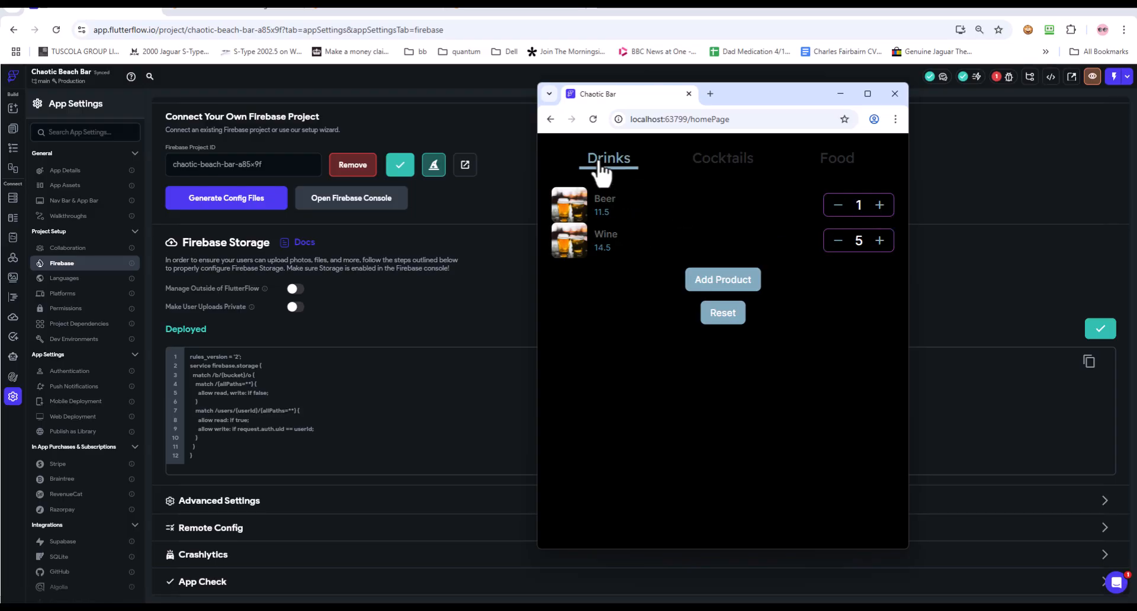
click(879, 240)
click(722, 160)
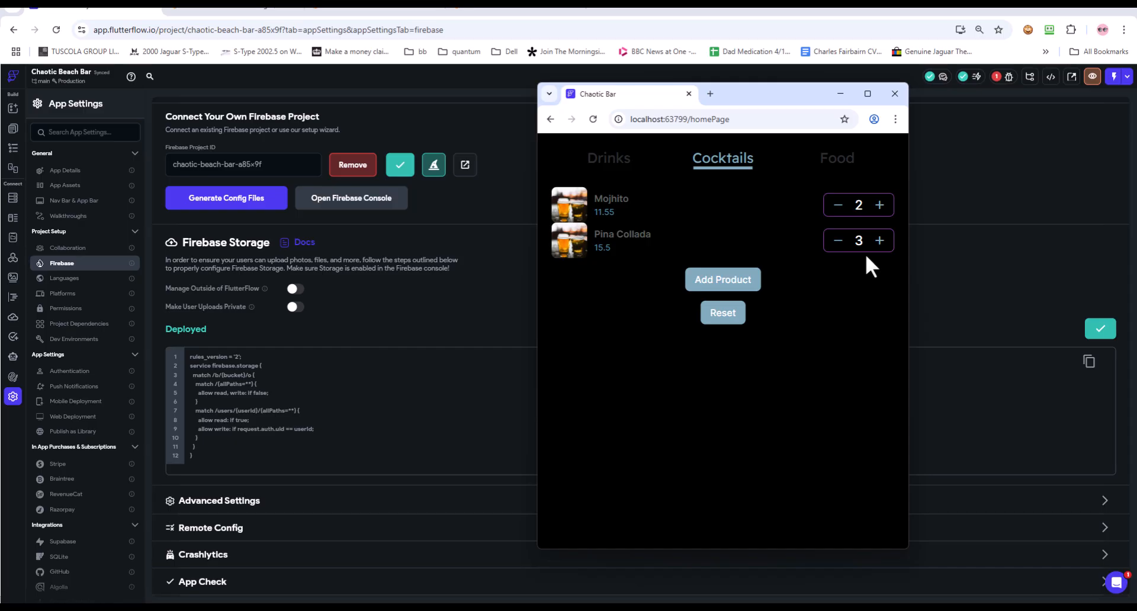
View the Add New Product form, close it without adding anything, and review the Drinks, Cocktails and Food lists.
click(724, 279)
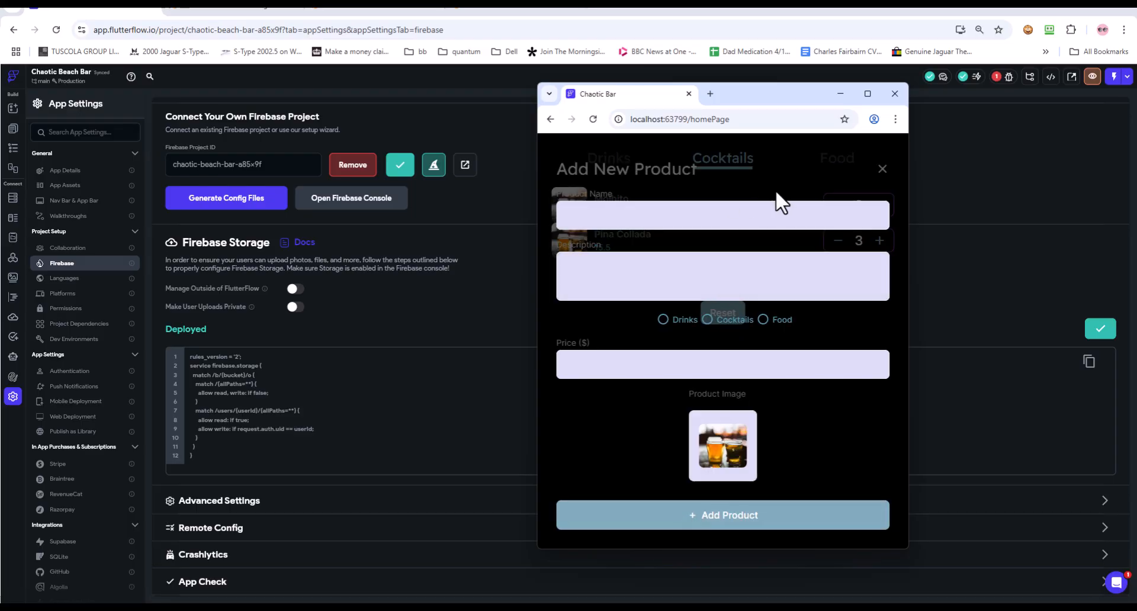
click(882, 172)
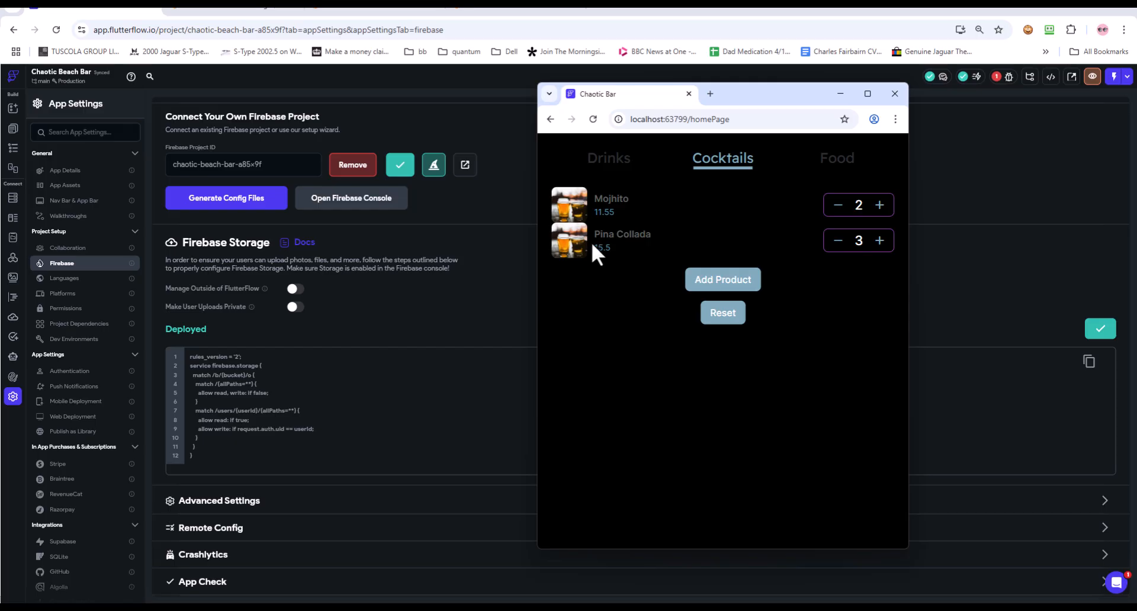
click(619, 161)
click(723, 161)
click(847, 168)
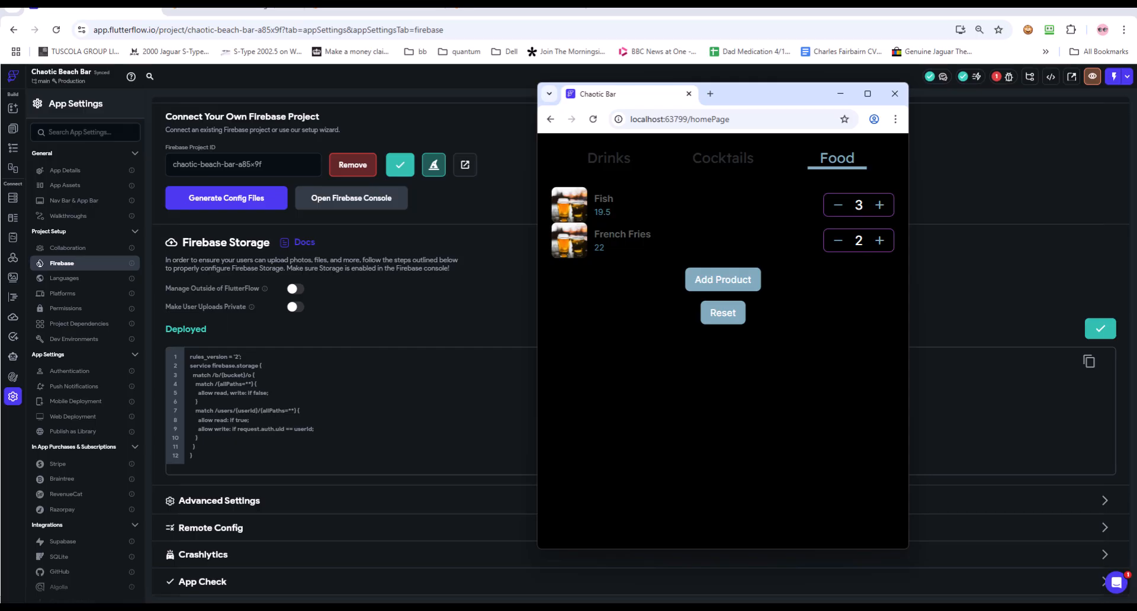
Create a Firestore collection named users in FlutterFlow, prepopulated with the default user fields.
click(12, 203)
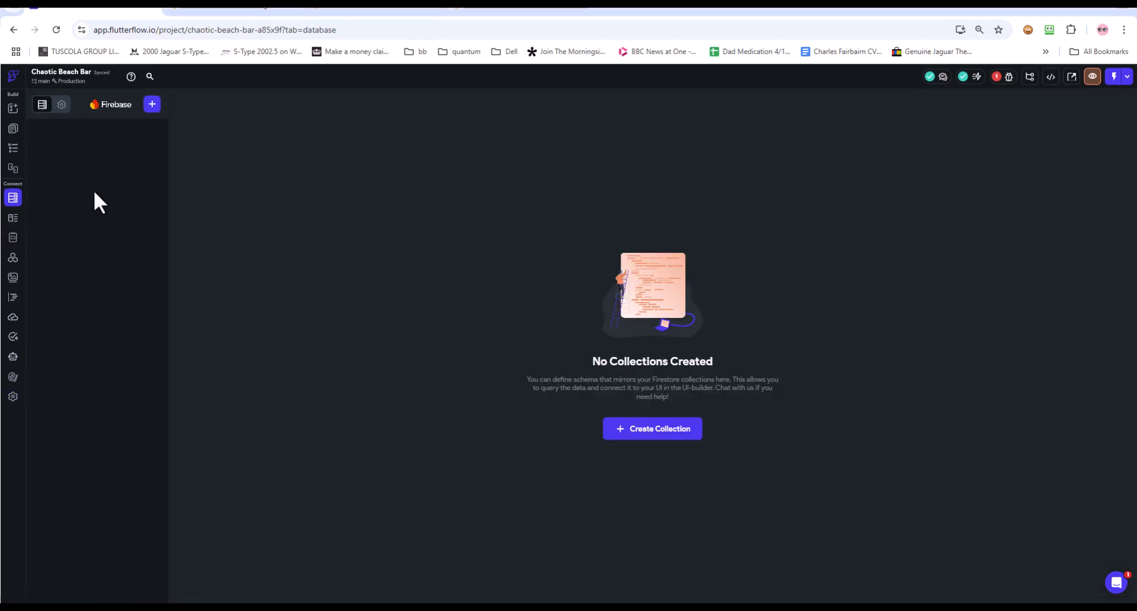
click(152, 104)
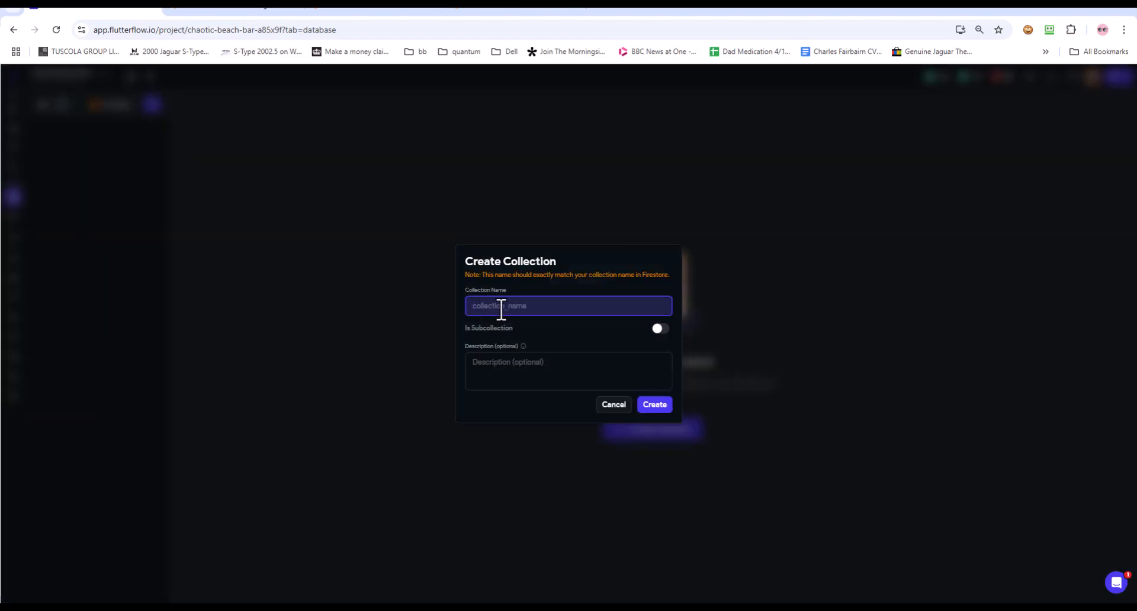
text(uxers)
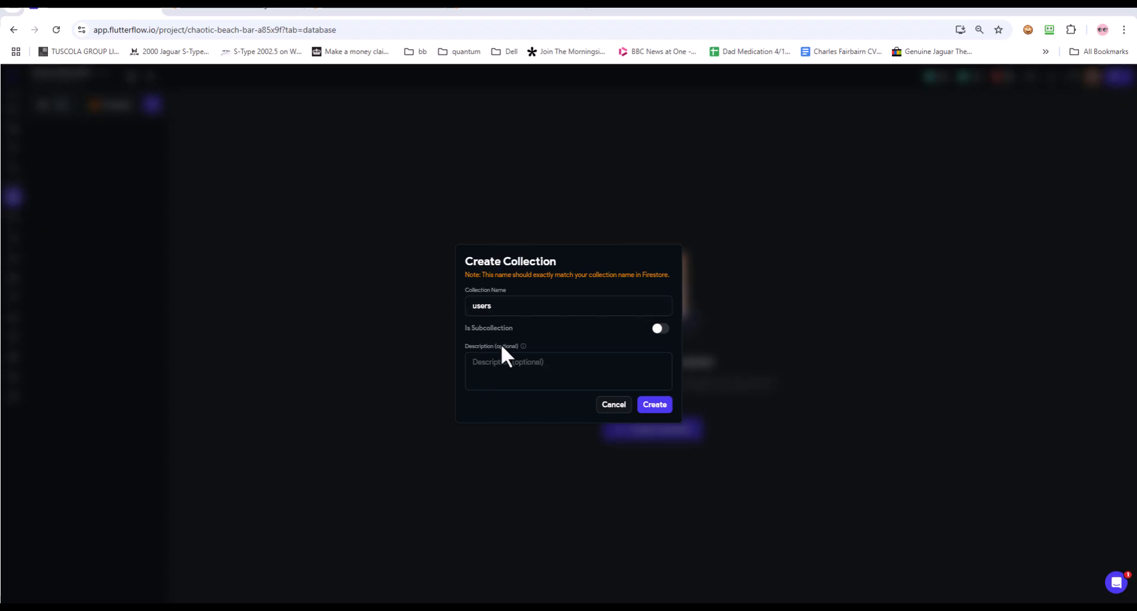
click(653, 406)
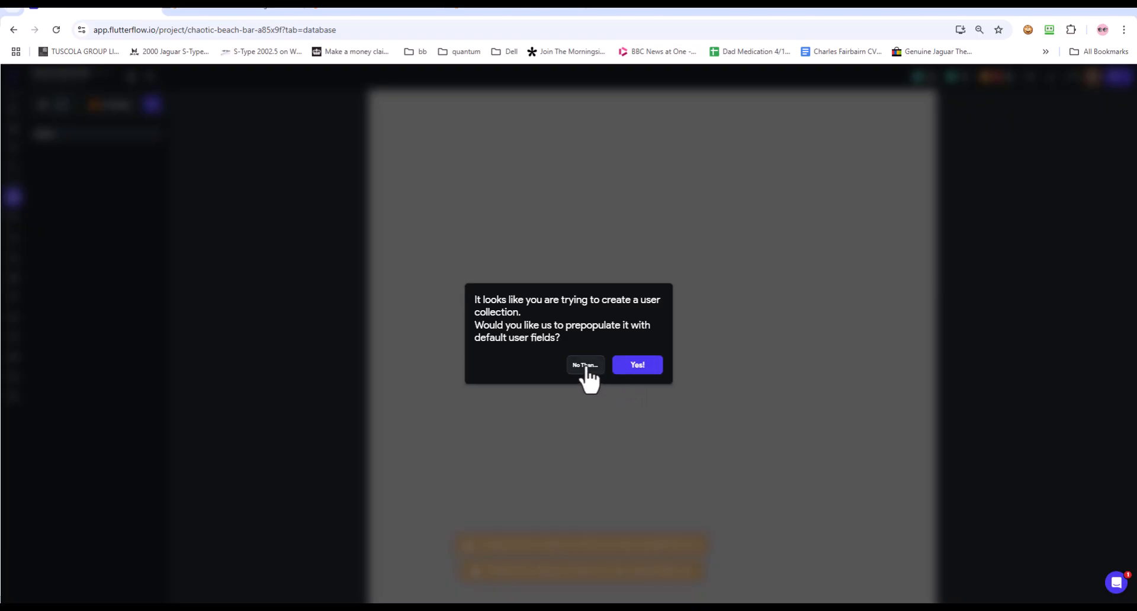
click(639, 370)
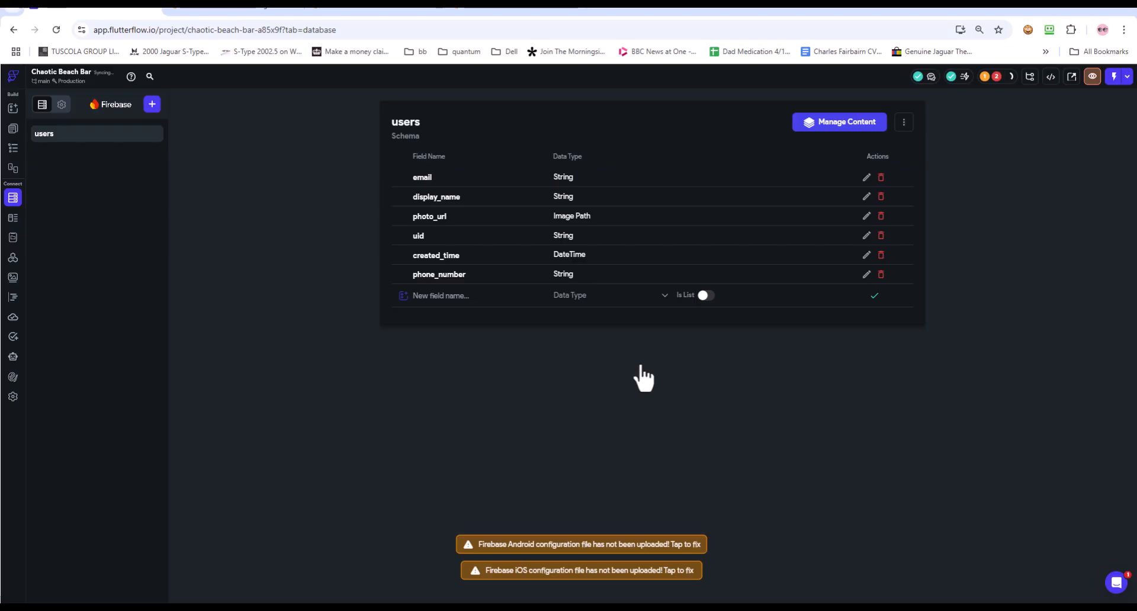
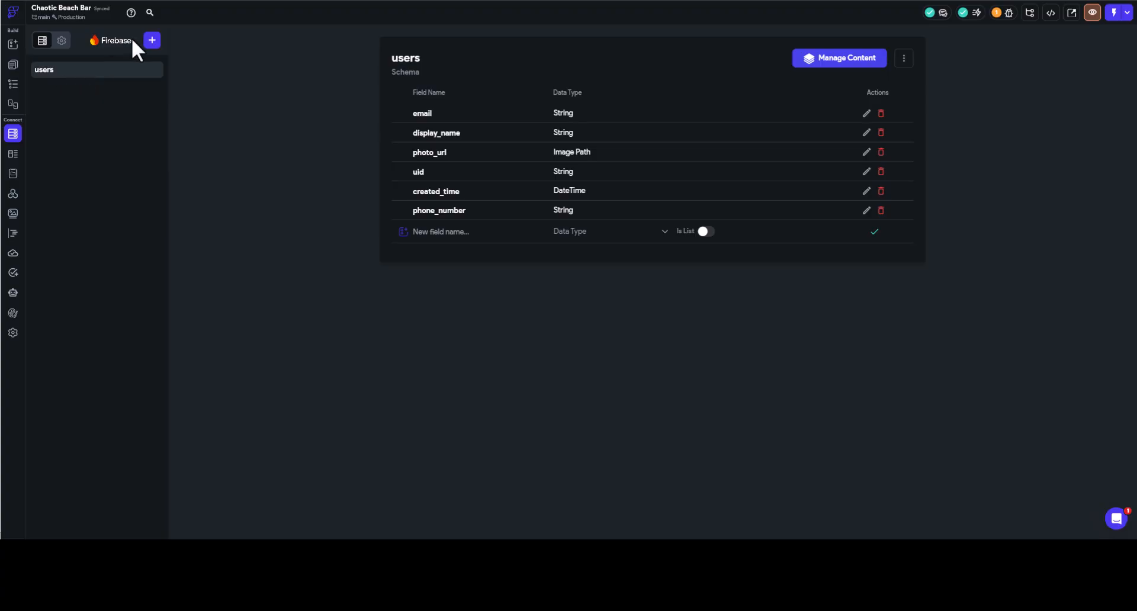
Create products, orders and tables as subcollections of the users collection.
click(152, 40)
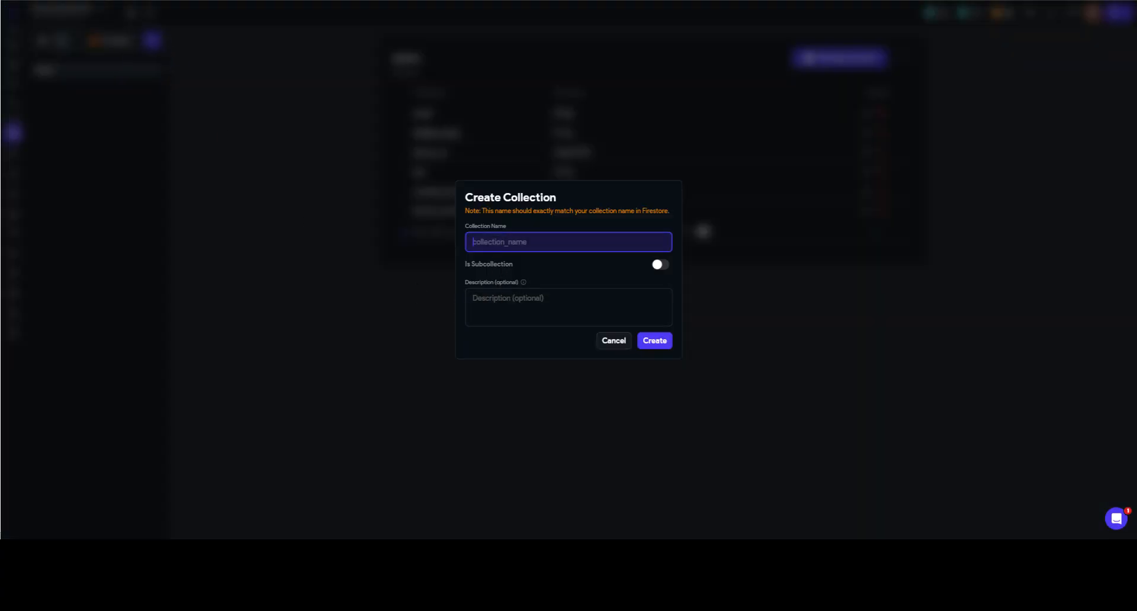
text(products)
click(661, 266)
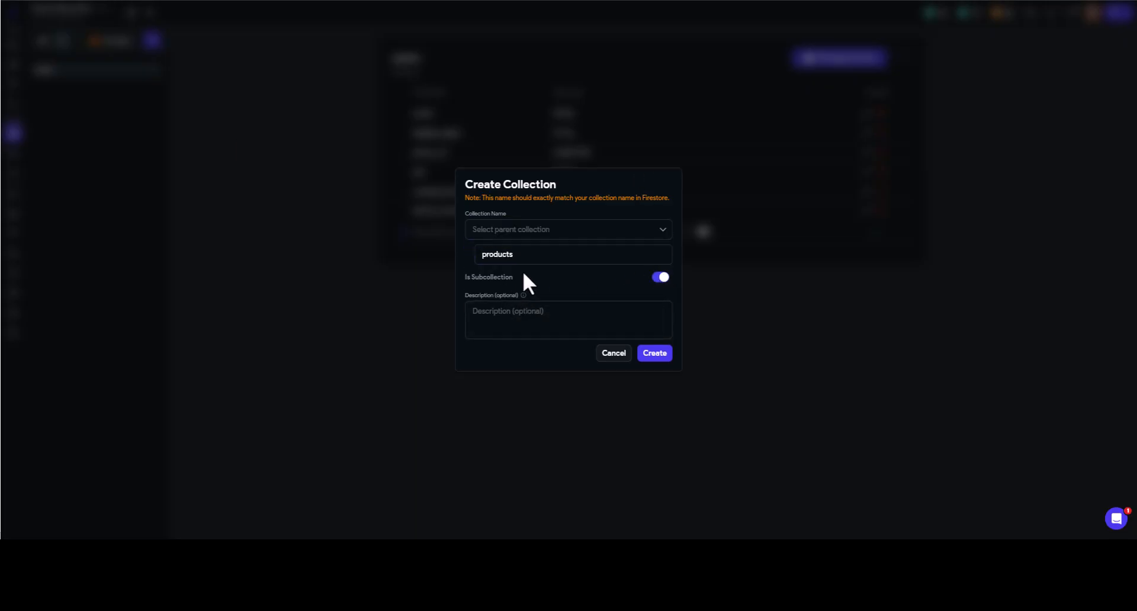
click(537, 237)
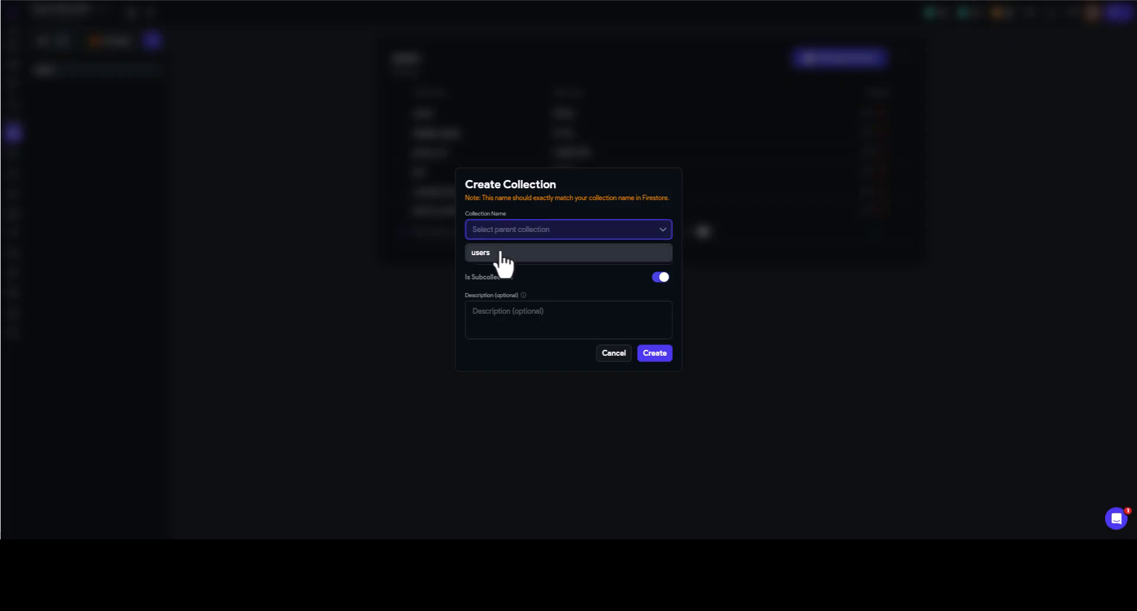
click(482, 255)
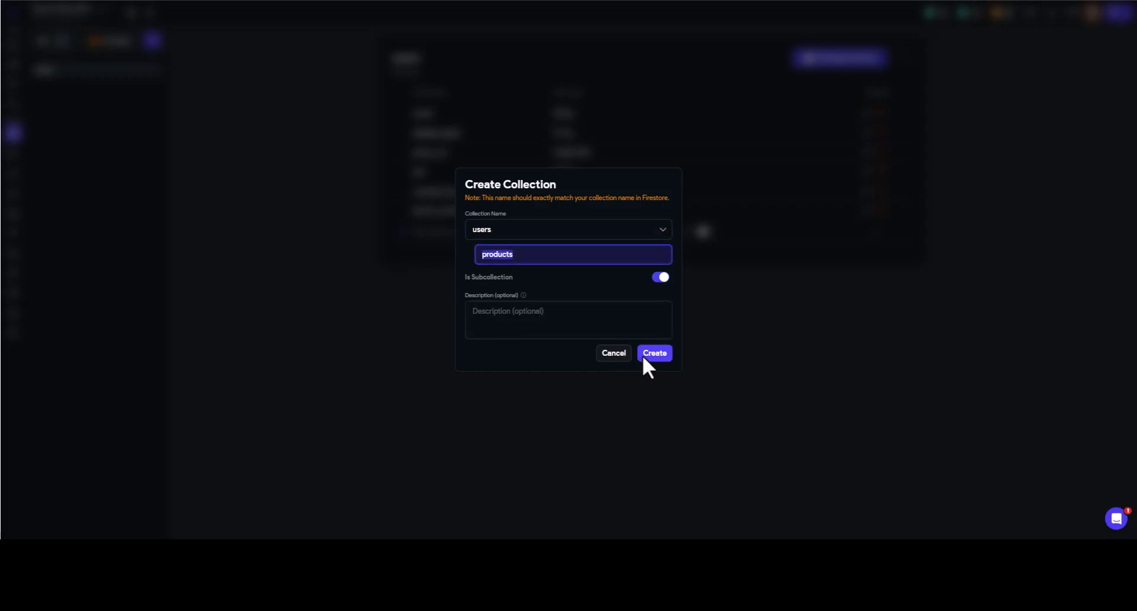
click(649, 355)
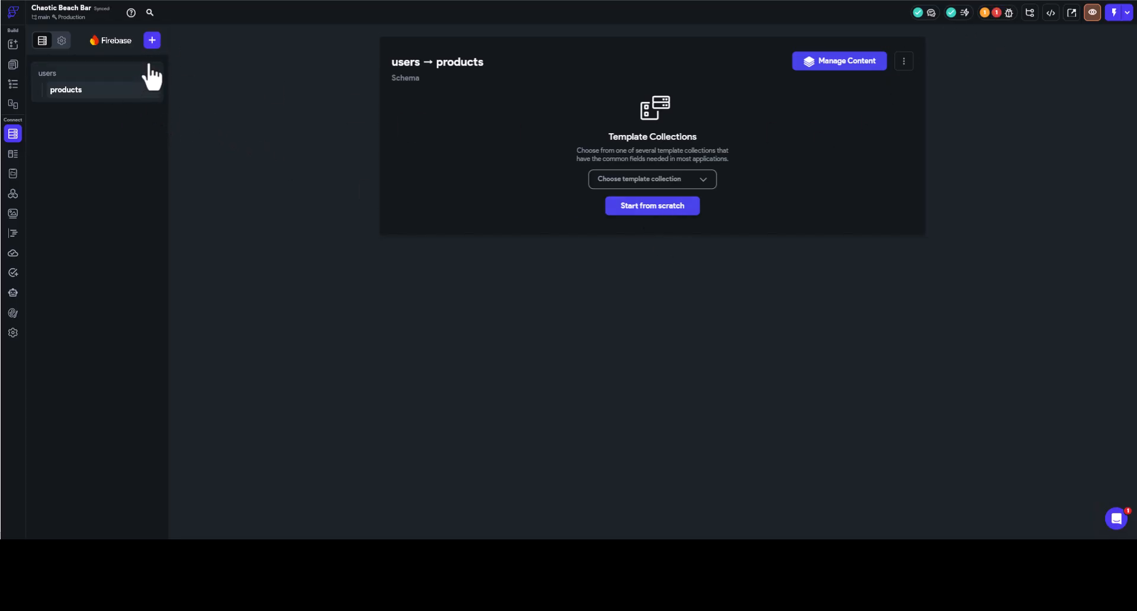
click(152, 42)
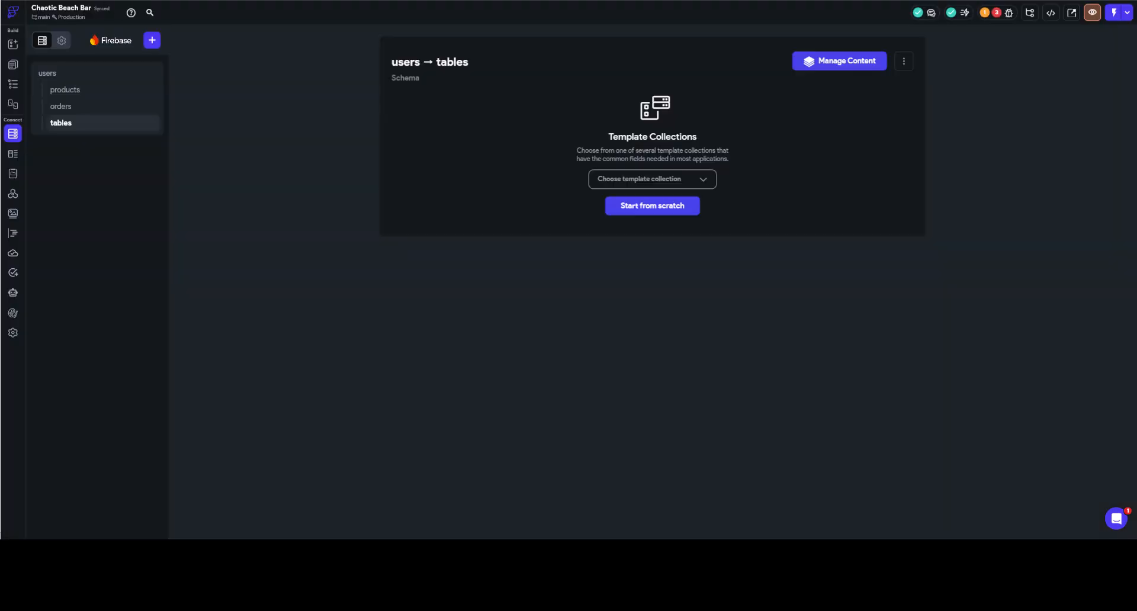
Review the products, orders and tables subcollections under users.
click(72, 92)
click(72, 108)
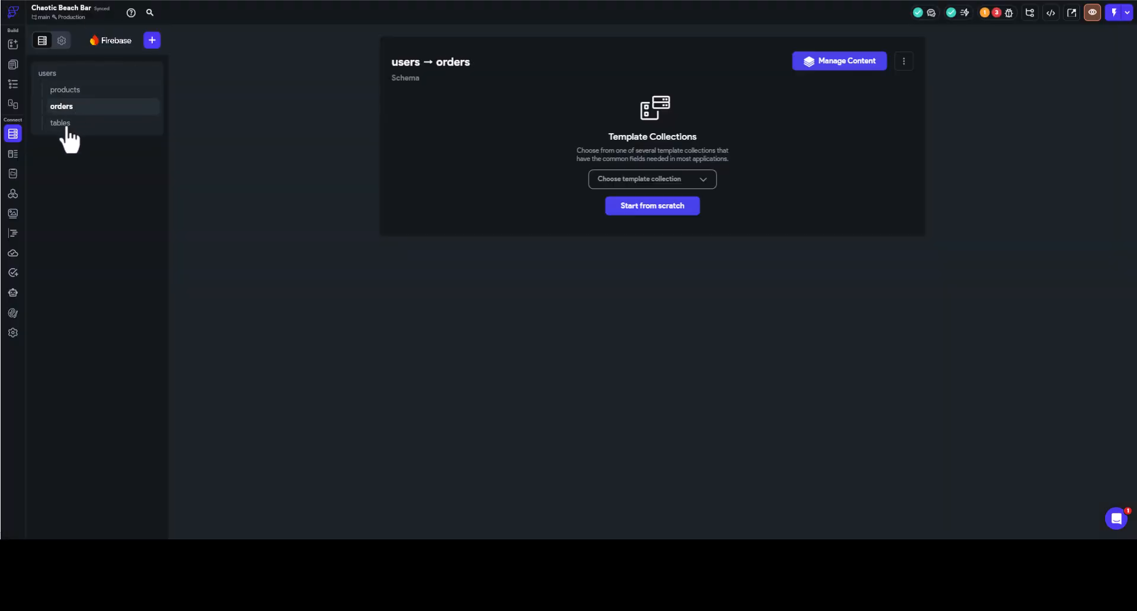
click(65, 123)
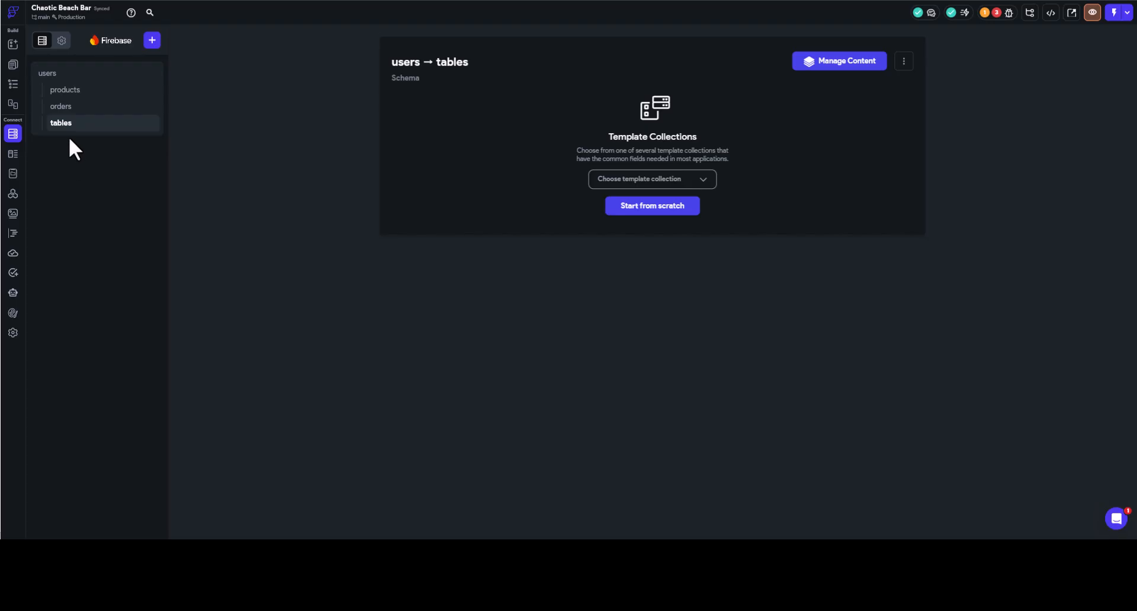
click(72, 93)
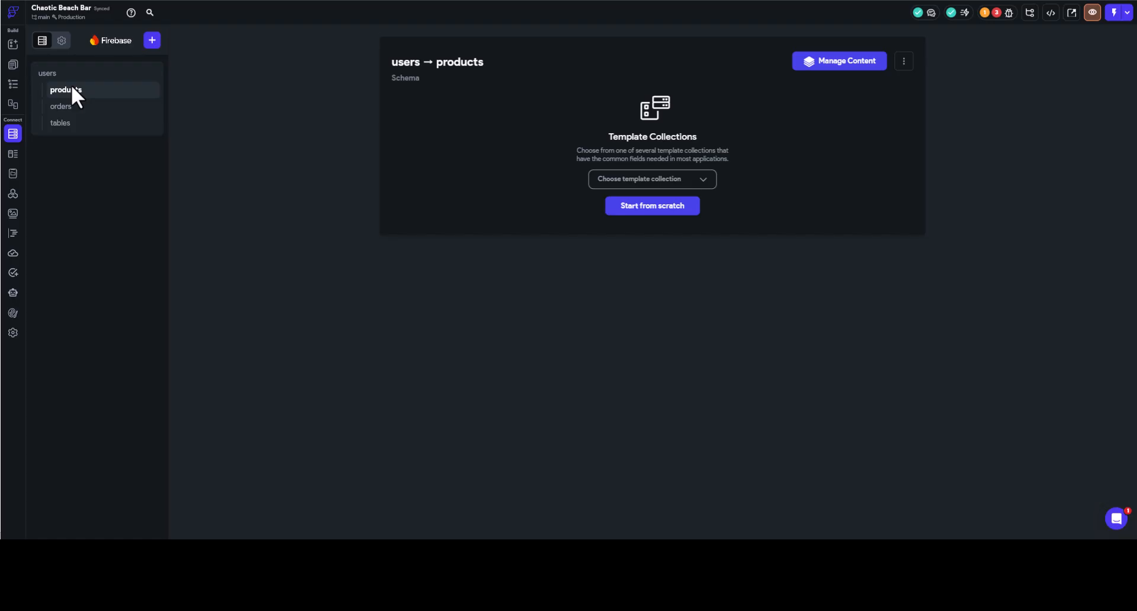
click(64, 109)
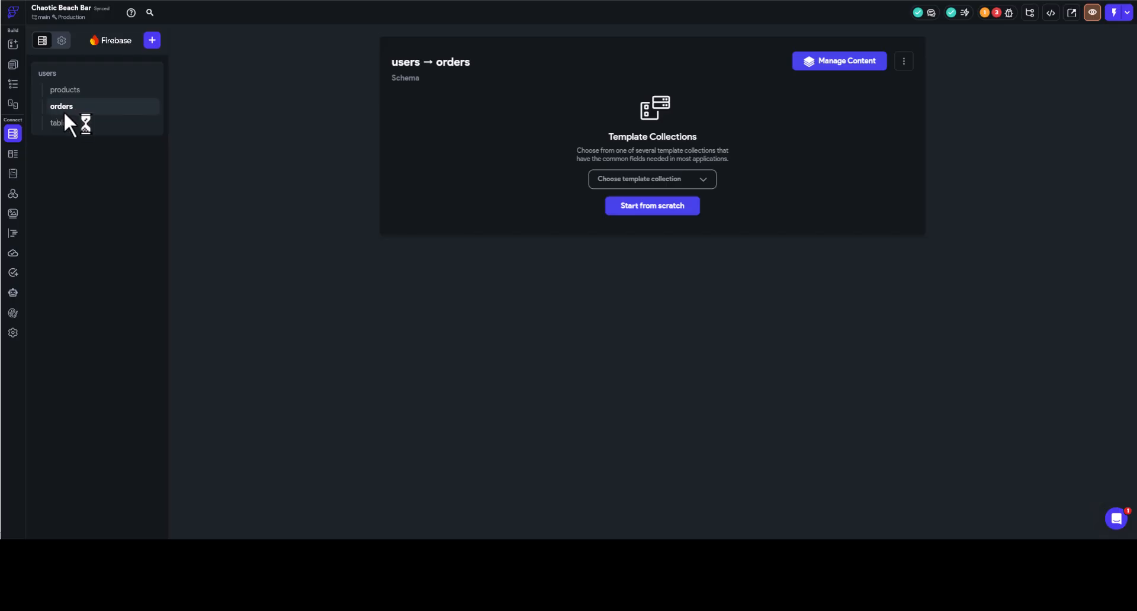
click(64, 123)
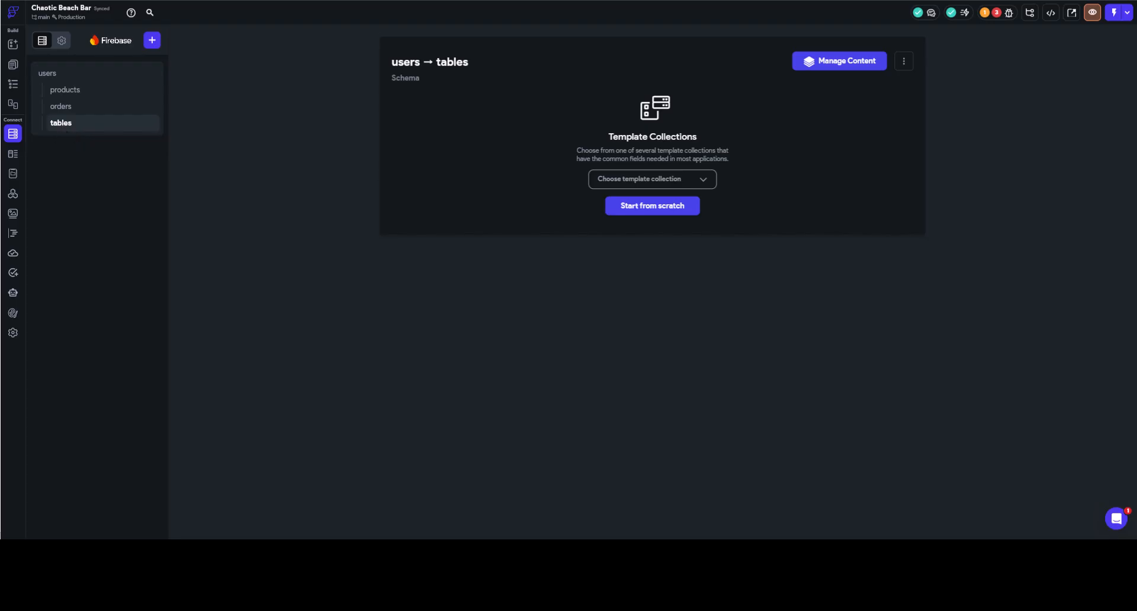
Apply the Products template to the products subcollection, replacing quantity with the fields tabIndexProductType (Integer), productImage (Image Path) and productType (String).
click(108, 89)
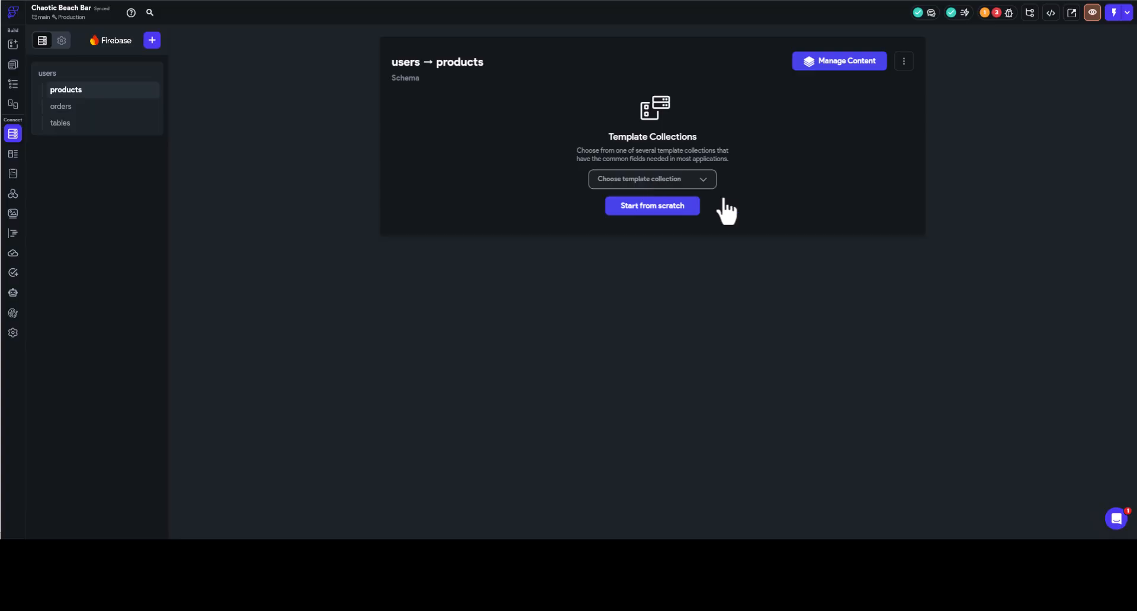
click(692, 187)
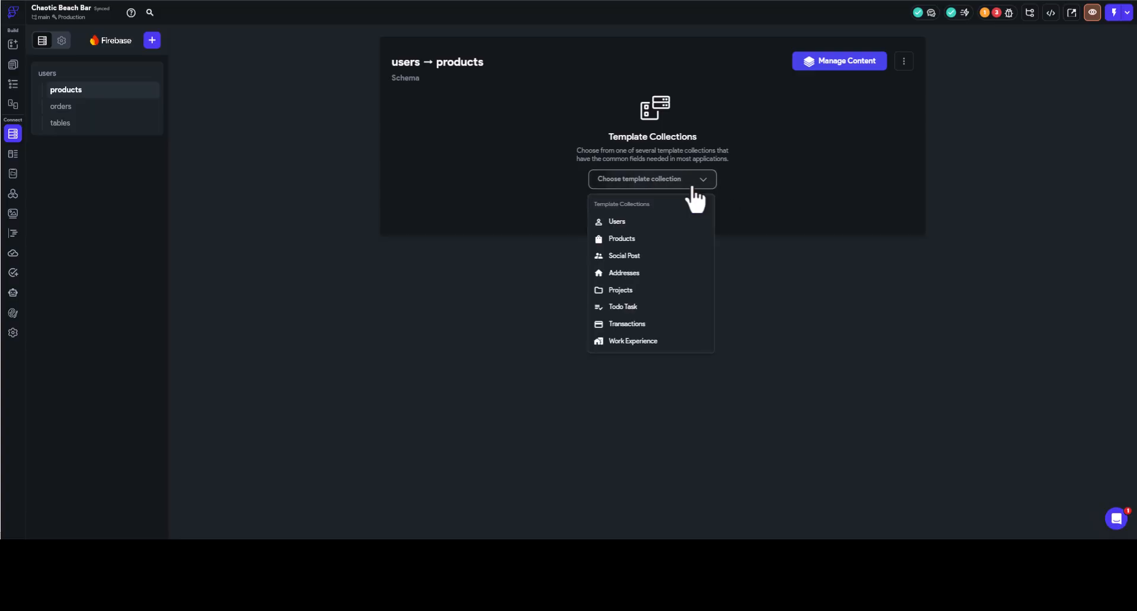
click(625, 239)
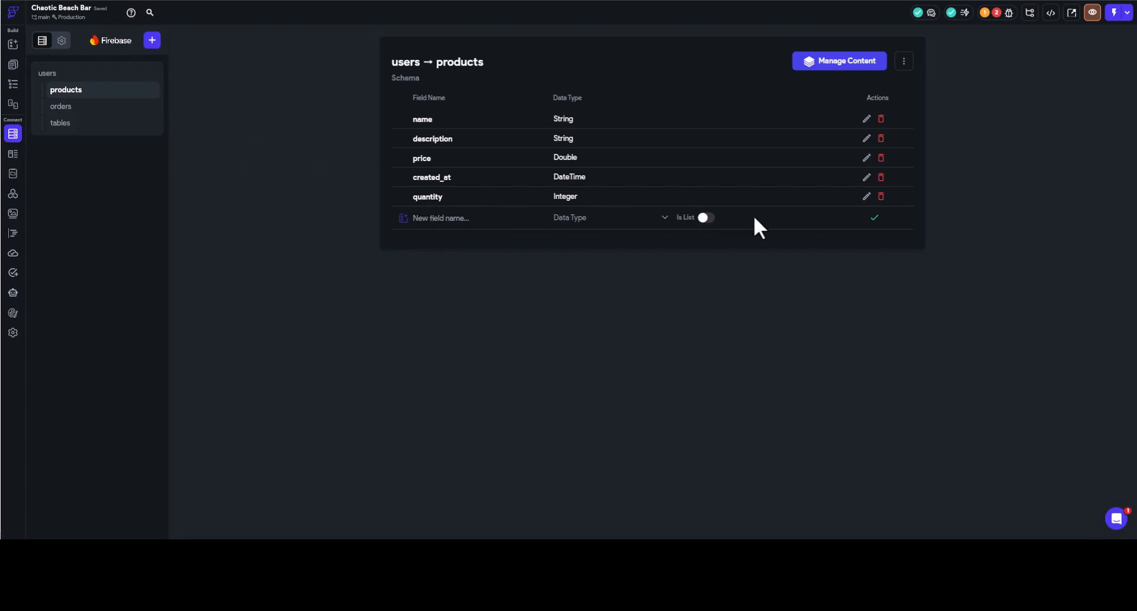
click(880, 196)
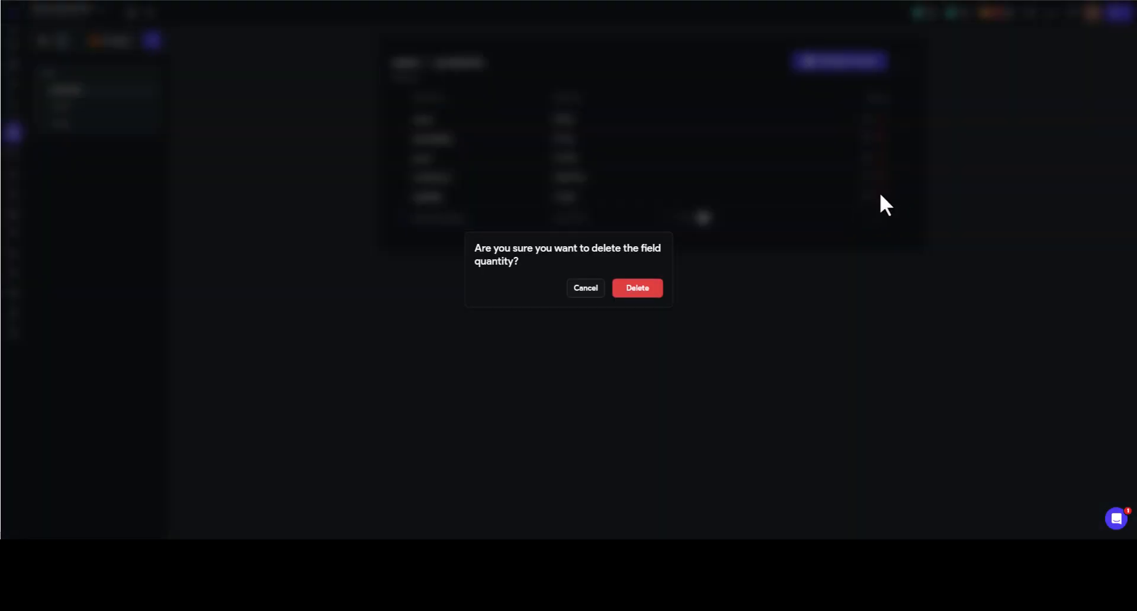
click(642, 290)
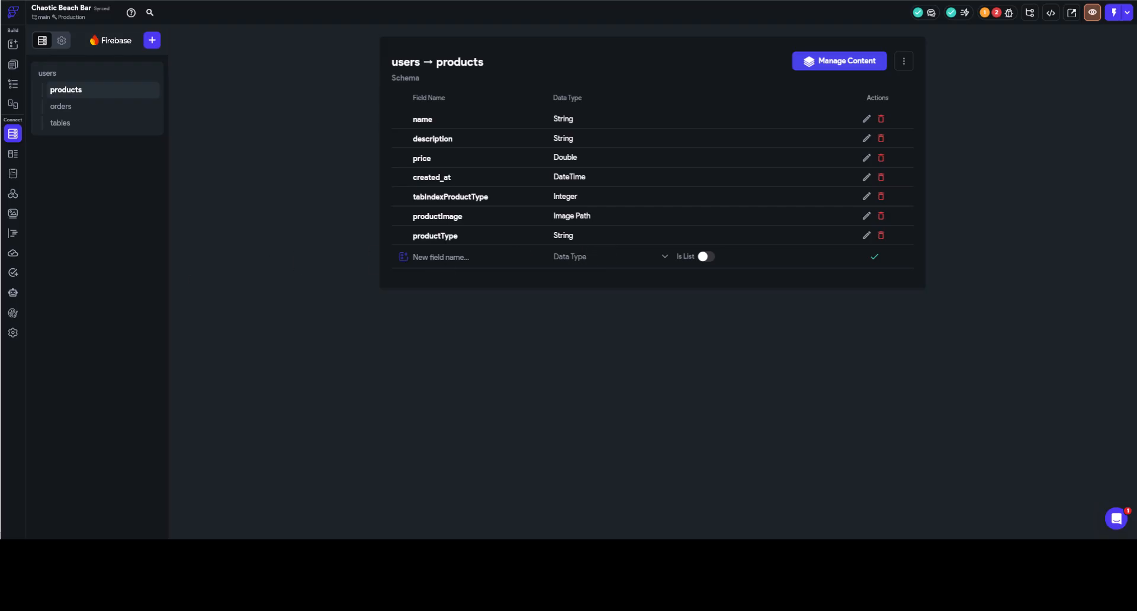
Add String fields name, Description and tableId and Boolean field completionStatus to orders, and draft a new field named lineItemsOrderList.
click(61, 107)
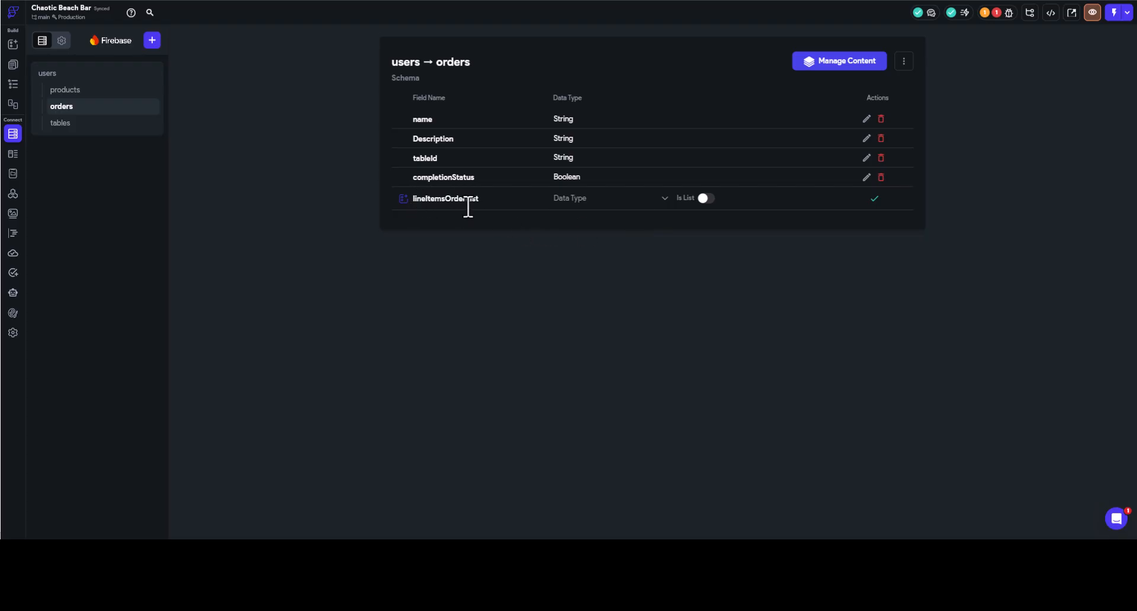
click(507, 203)
drag(500, 198, 402, 204)
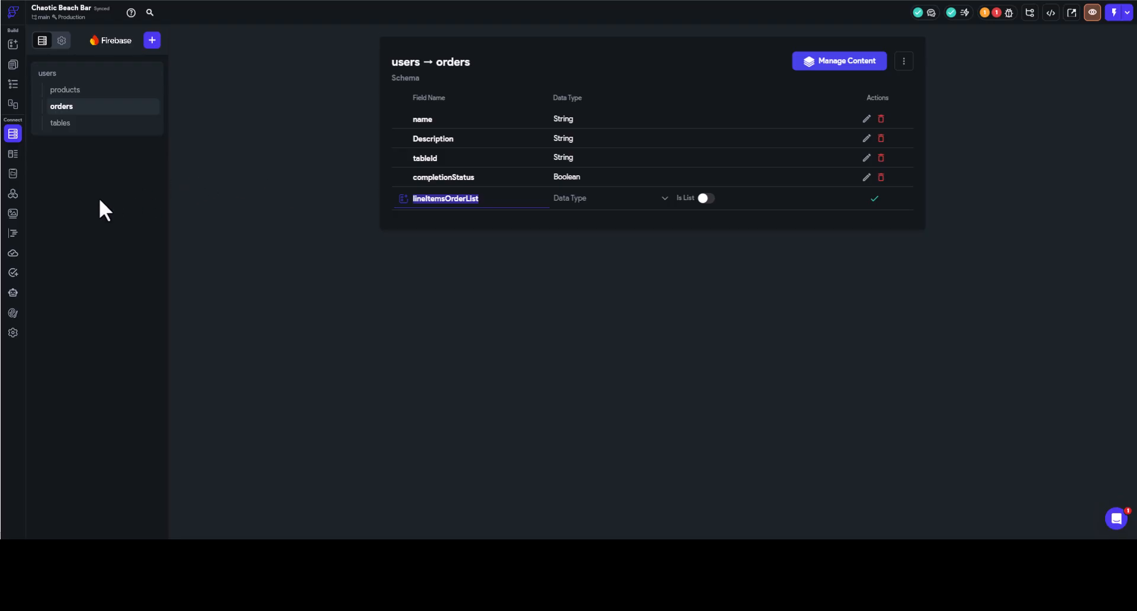
key(alt+Tab)
drag(417, 200, 484, 202)
click(491, 196)
drag(495, 201, 408, 195)
Create a tableOrder data type with the fields lineItemQuanity (Integer), name (String), productItemPrice (Double) and lineItemImage (Image Path).
click(8, 158)
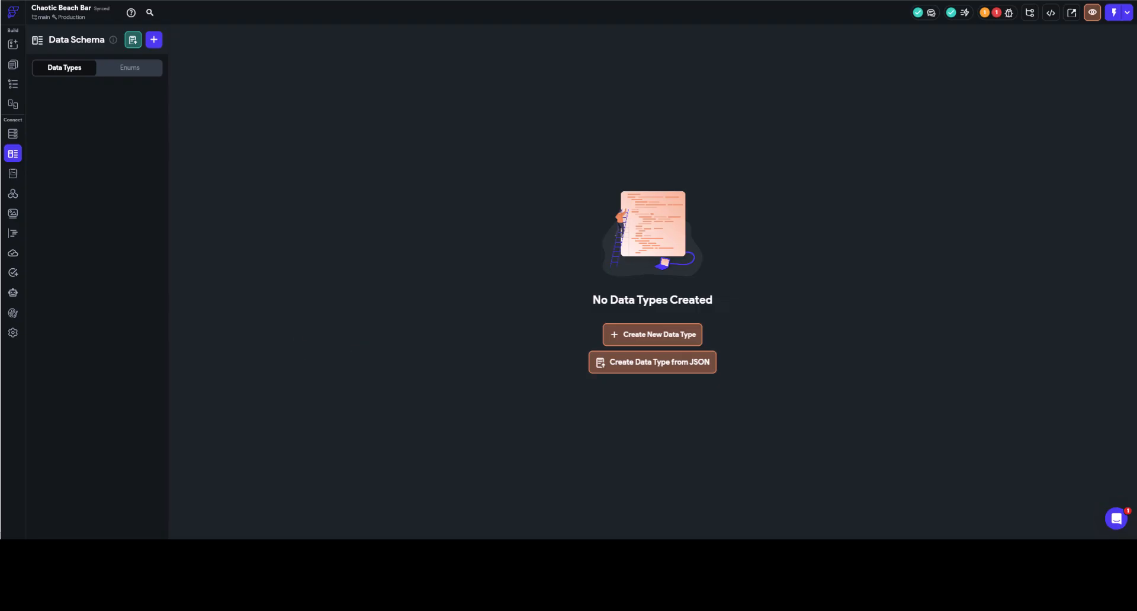
click(154, 39)
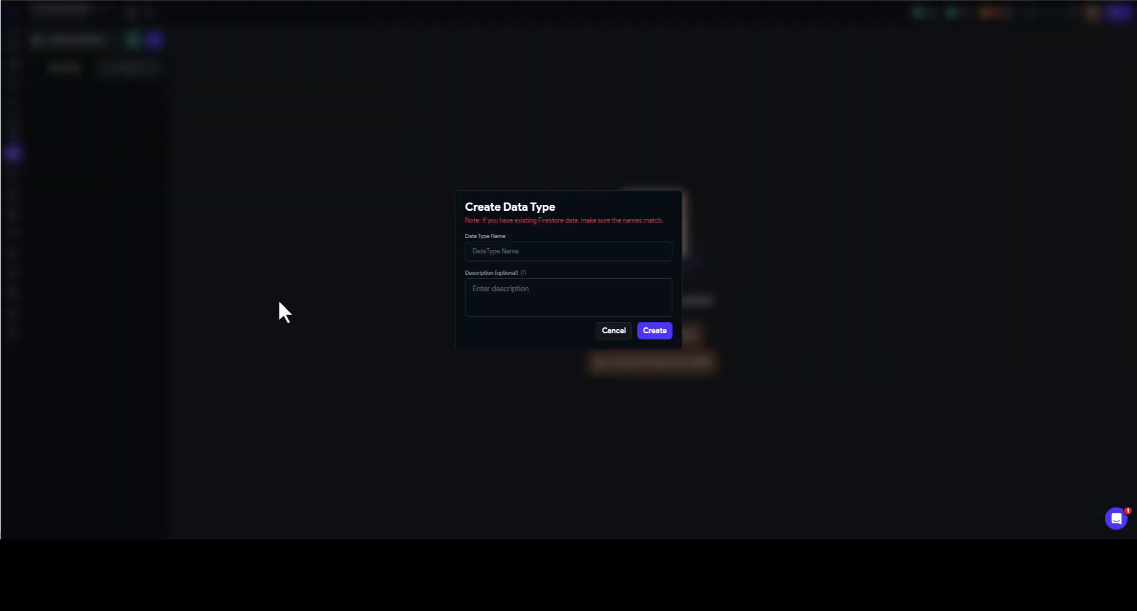
click(499, 259)
click(652, 331)
click(653, 192)
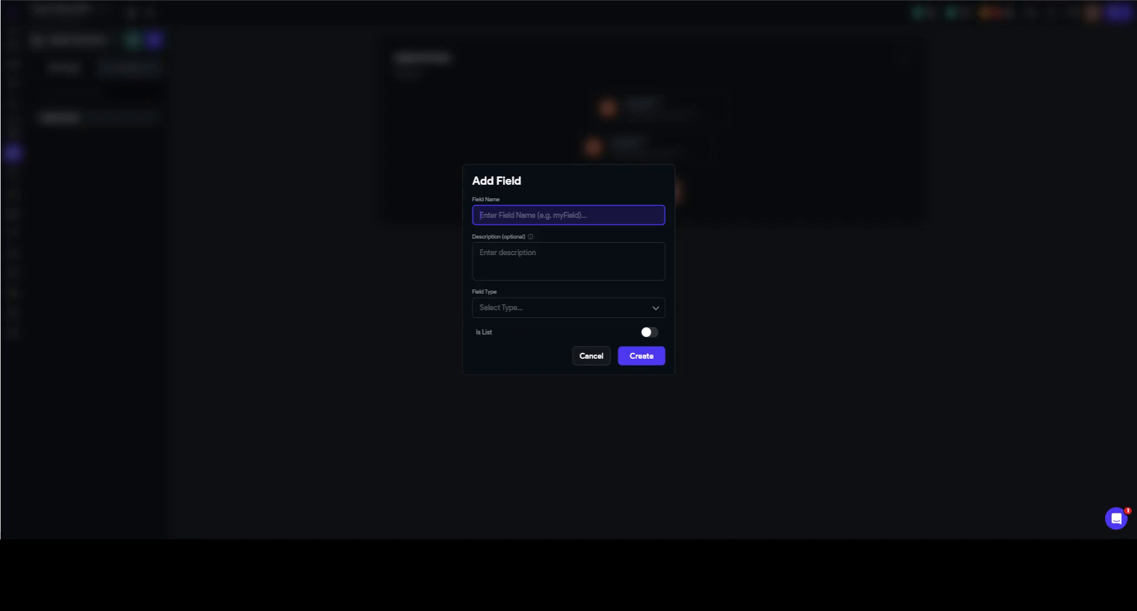
key(Escape)
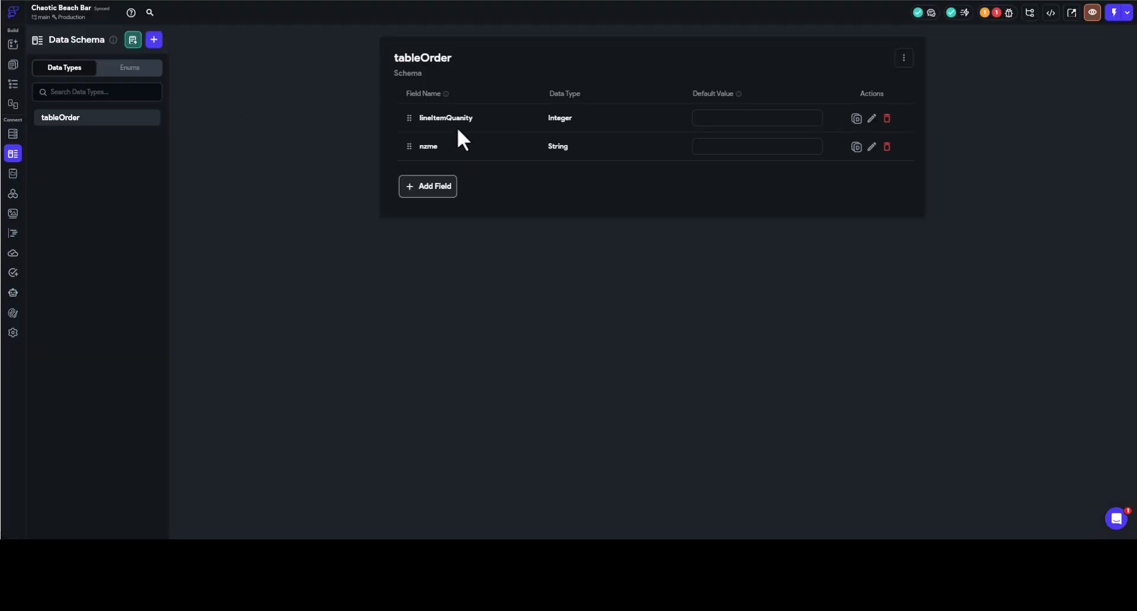
click(427, 152)
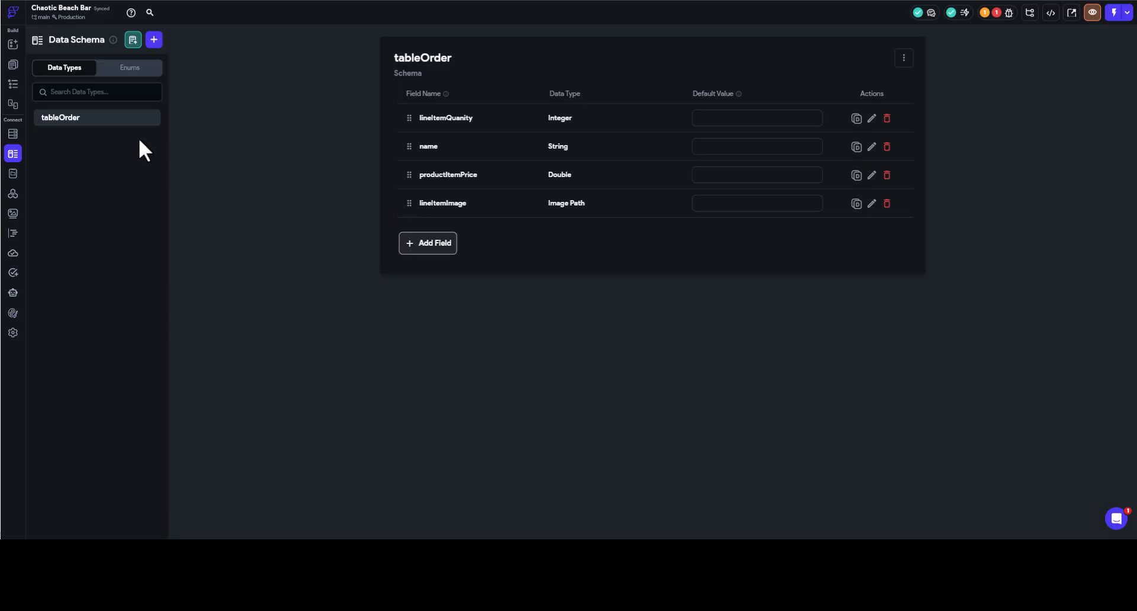
Add an orderList field to the orders subcollection as a list of the Table Order data type.
click(13, 135)
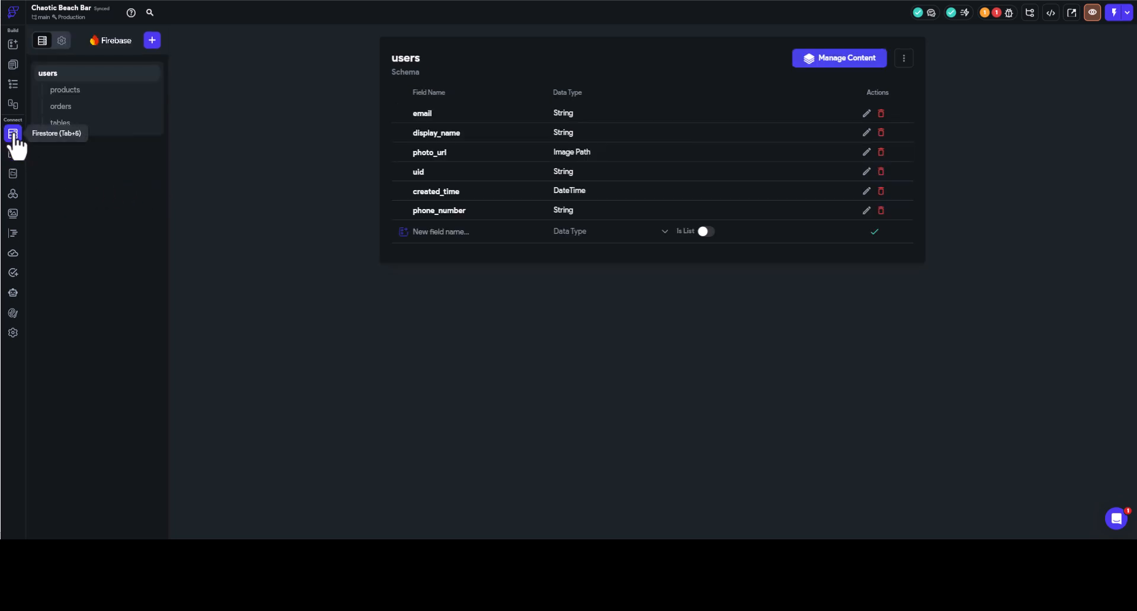
click(61, 107)
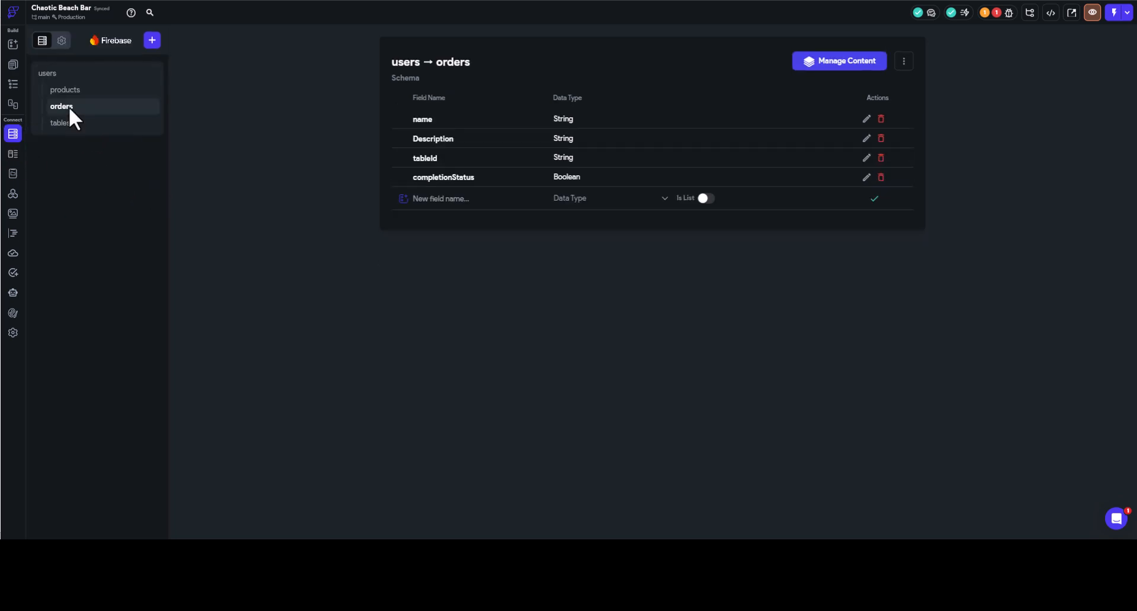
click(445, 201)
click(589, 202)
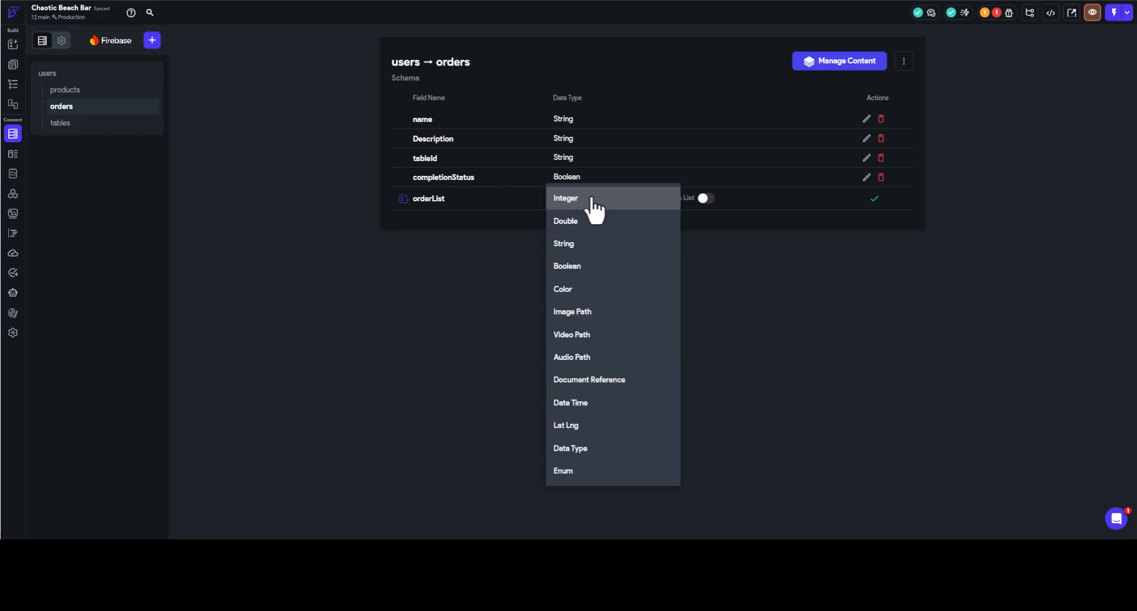
click(568, 454)
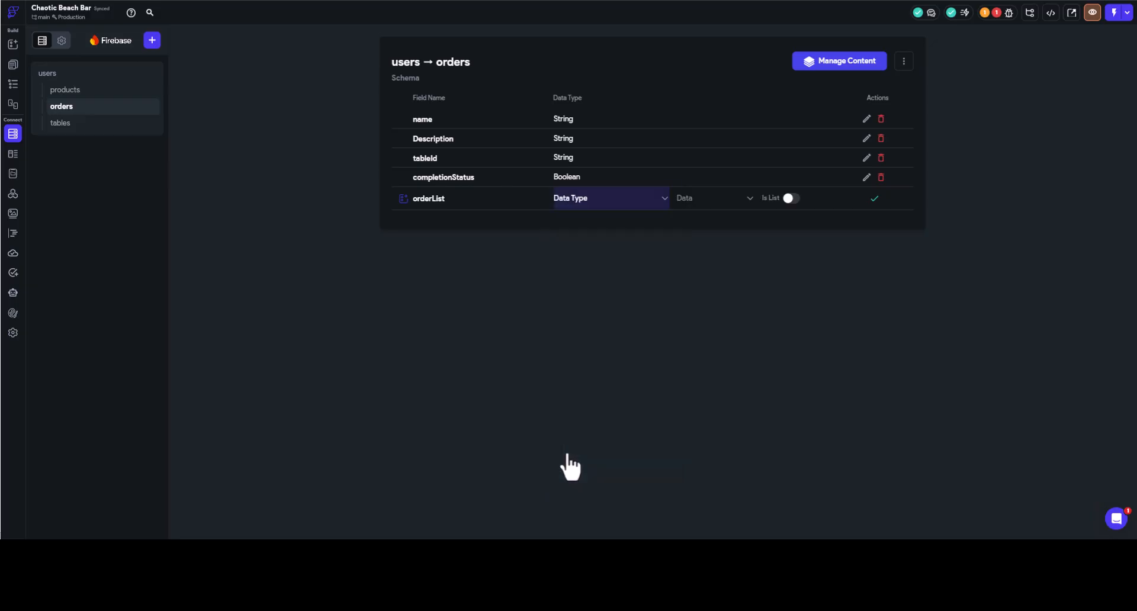
click(682, 203)
click(698, 202)
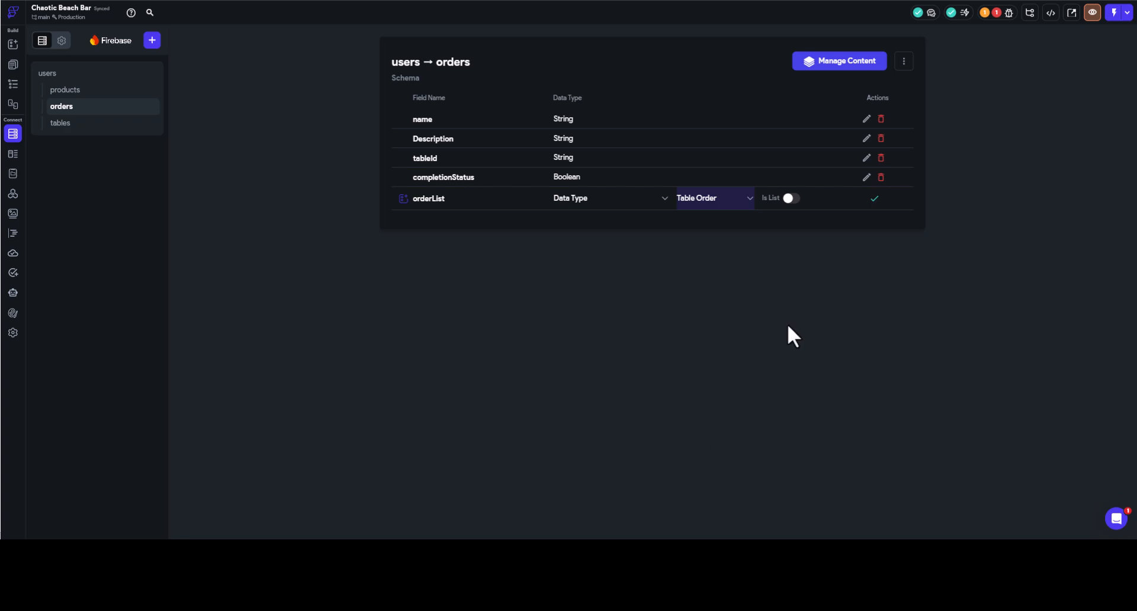
click(794, 199)
click(875, 199)
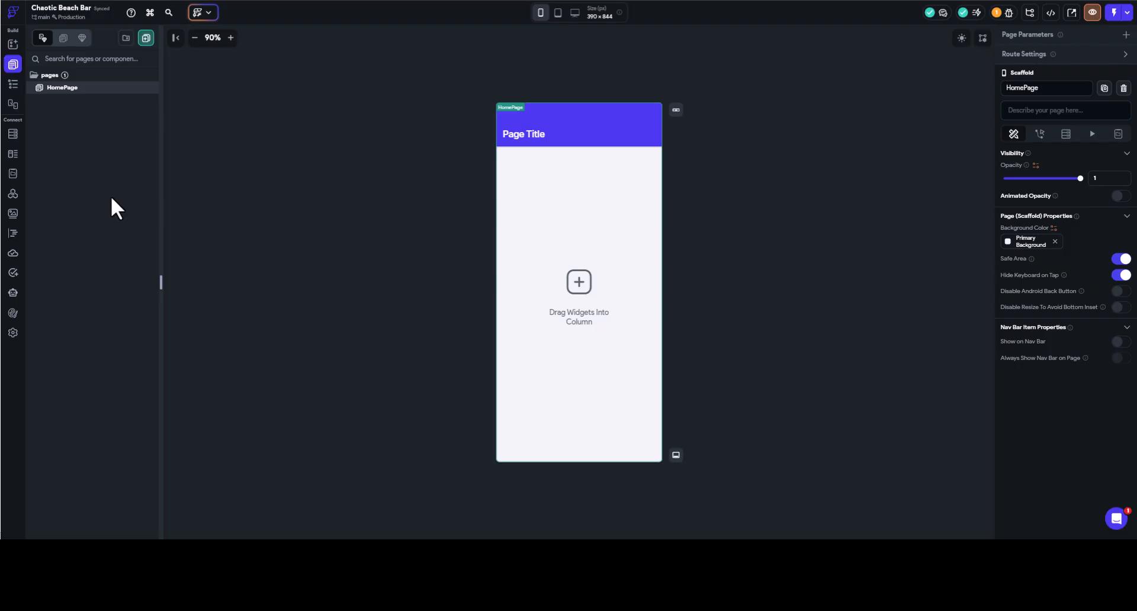
Enable authentication in the project's app settings.
click(13, 336)
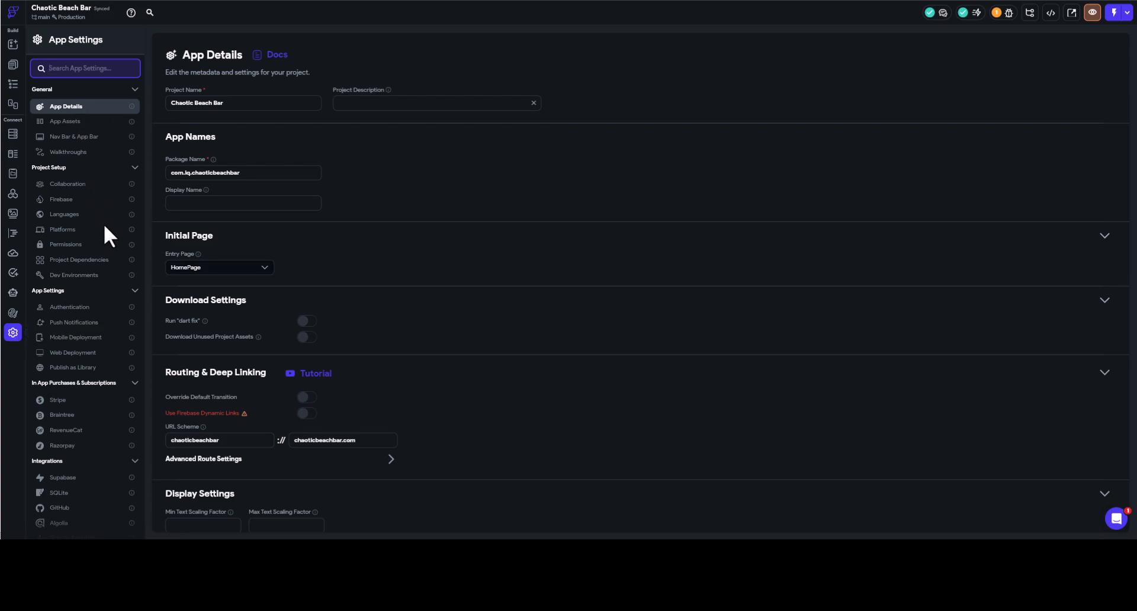
click(81, 305)
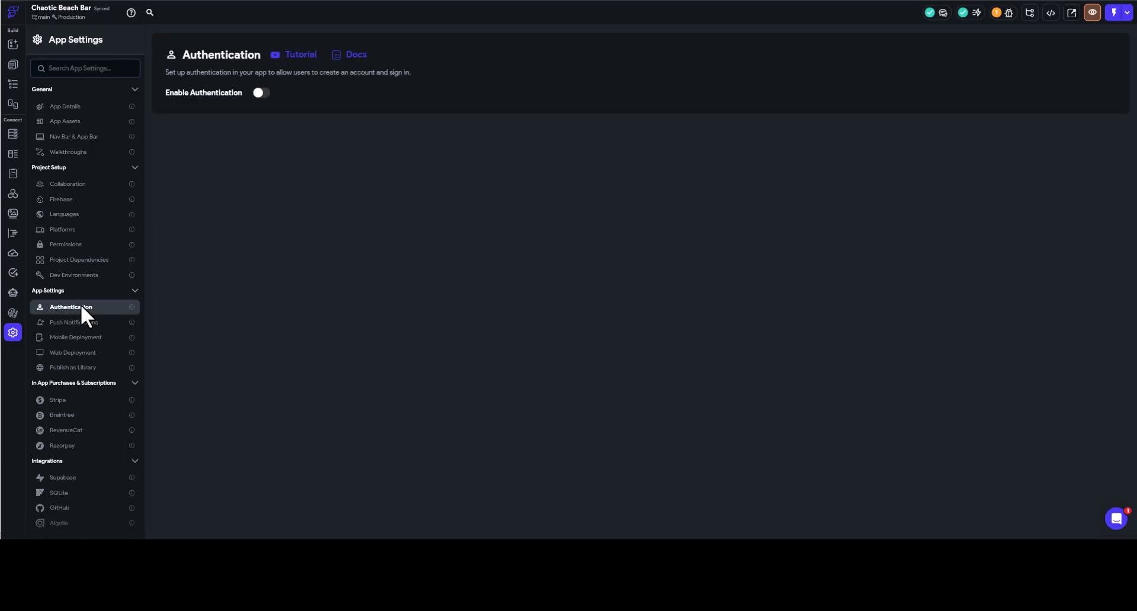
click(260, 93)
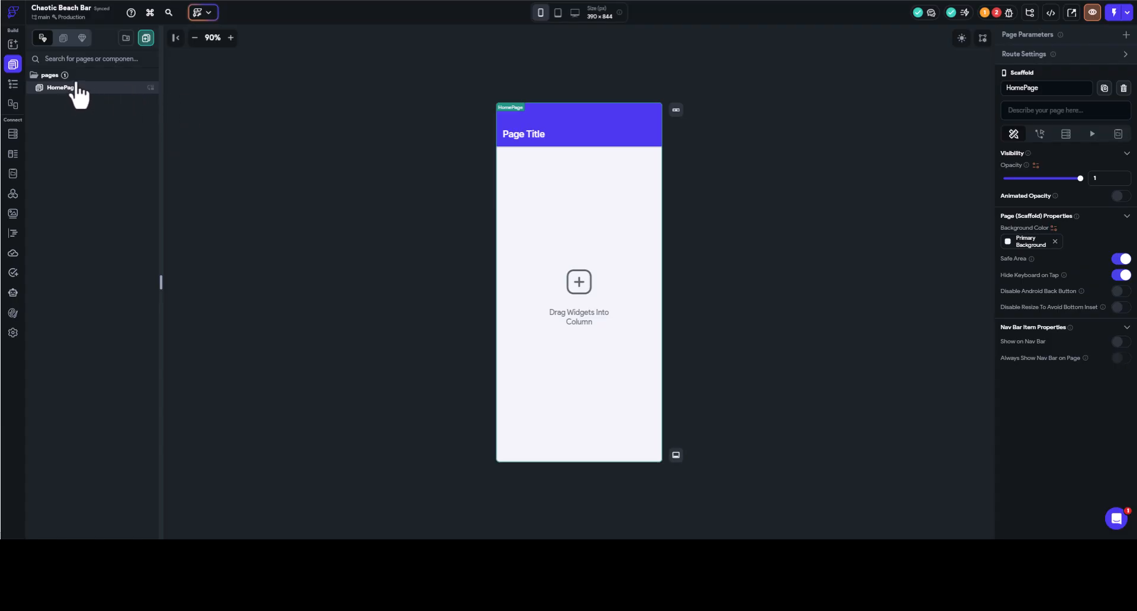
Create a page named login from the Auth 1 template using the project's own theme.
click(146, 39)
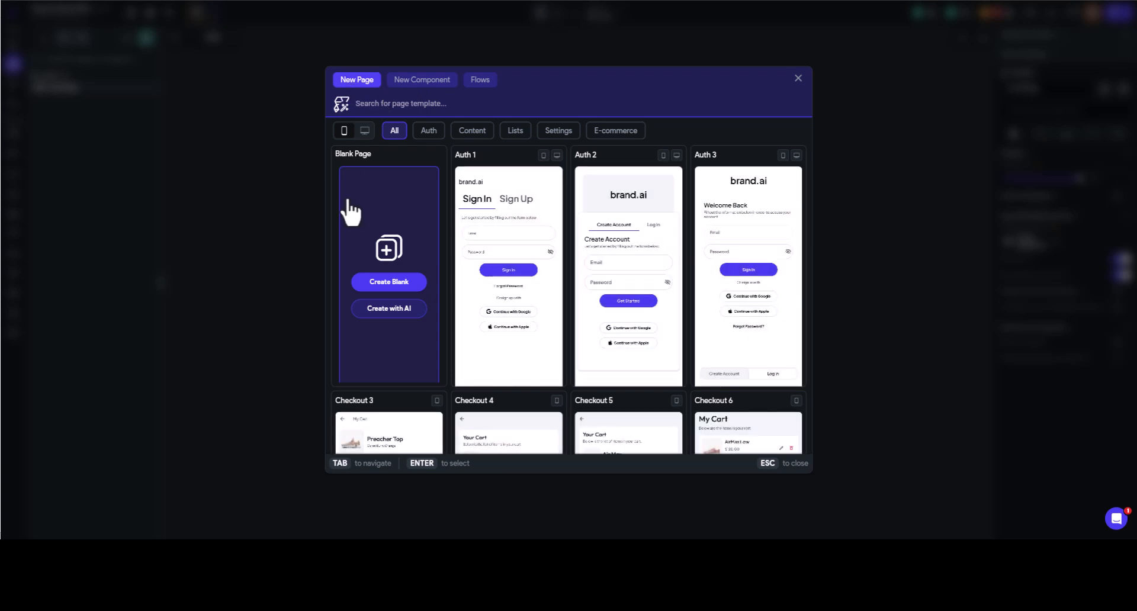
mouse_move(504, 287)
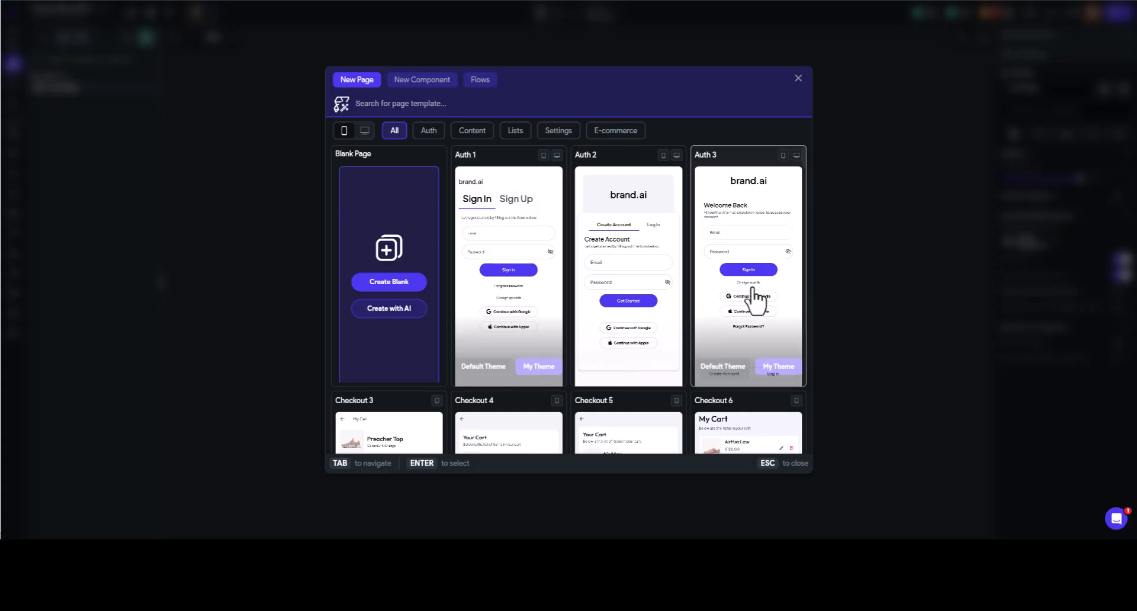
mouse_move(655, 323)
mouse_move(503, 348)
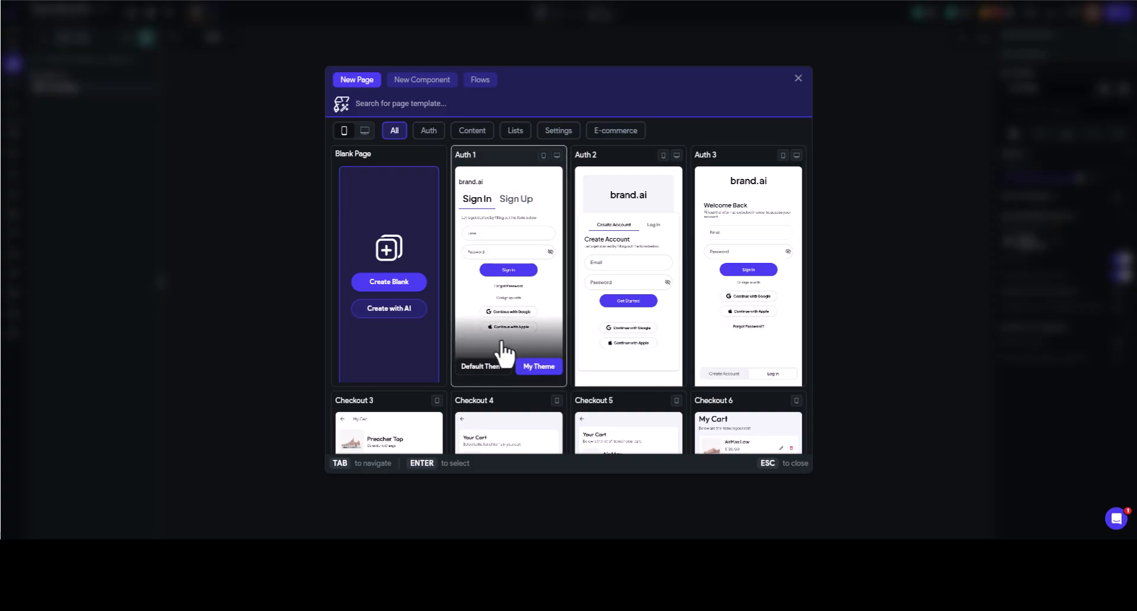
click(538, 367)
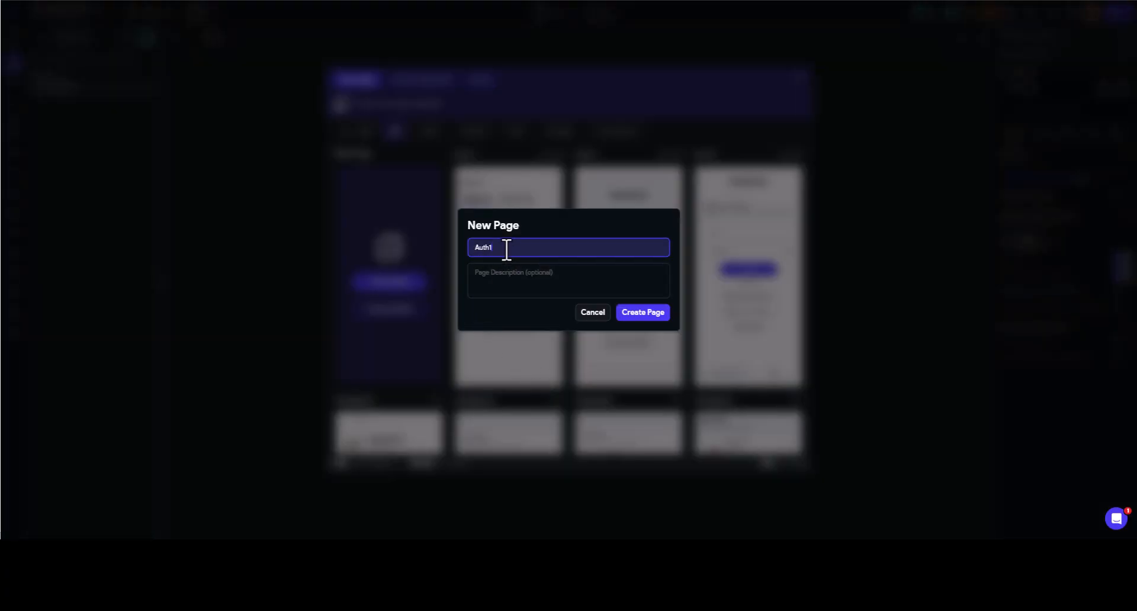
drag(507, 249, 472, 248)
key(BackSpace)
text(login)
click(639, 314)
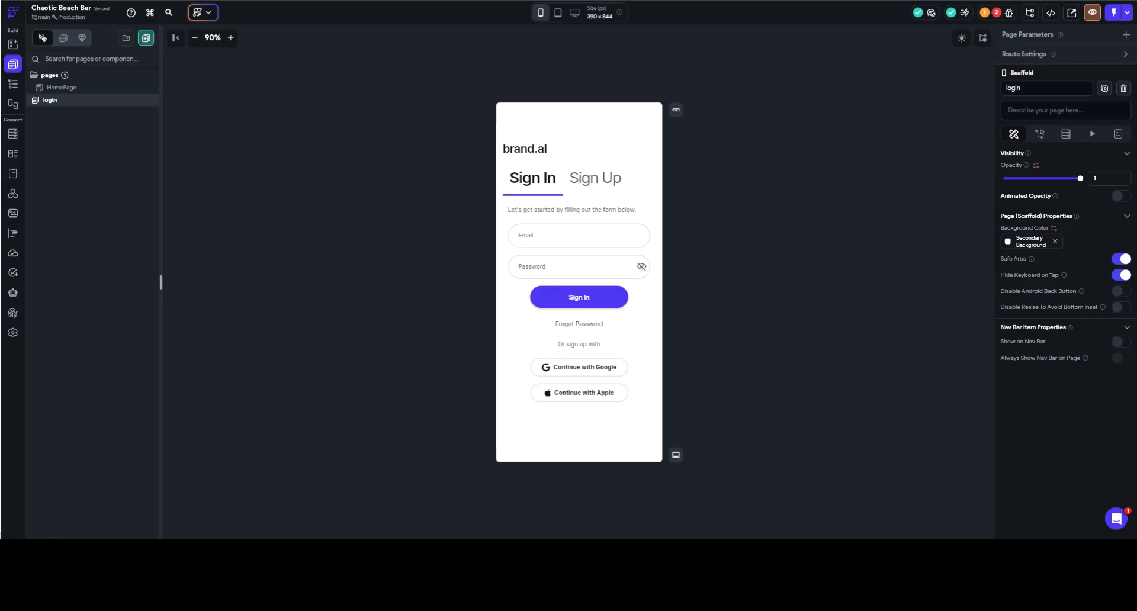
Create a blank page named redirect.
click(146, 39)
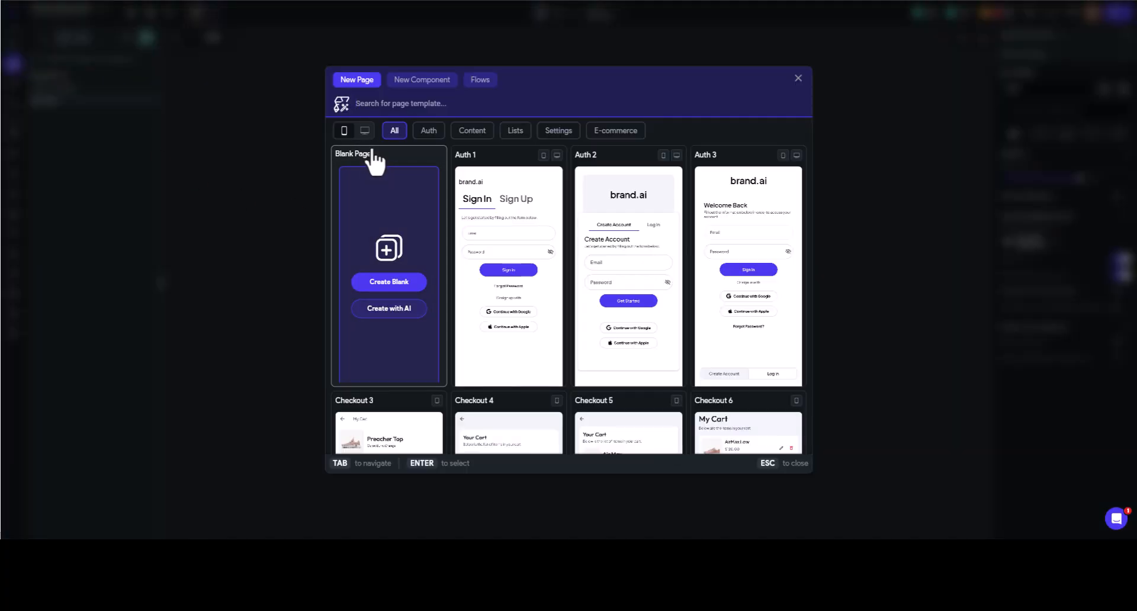
click(389, 284)
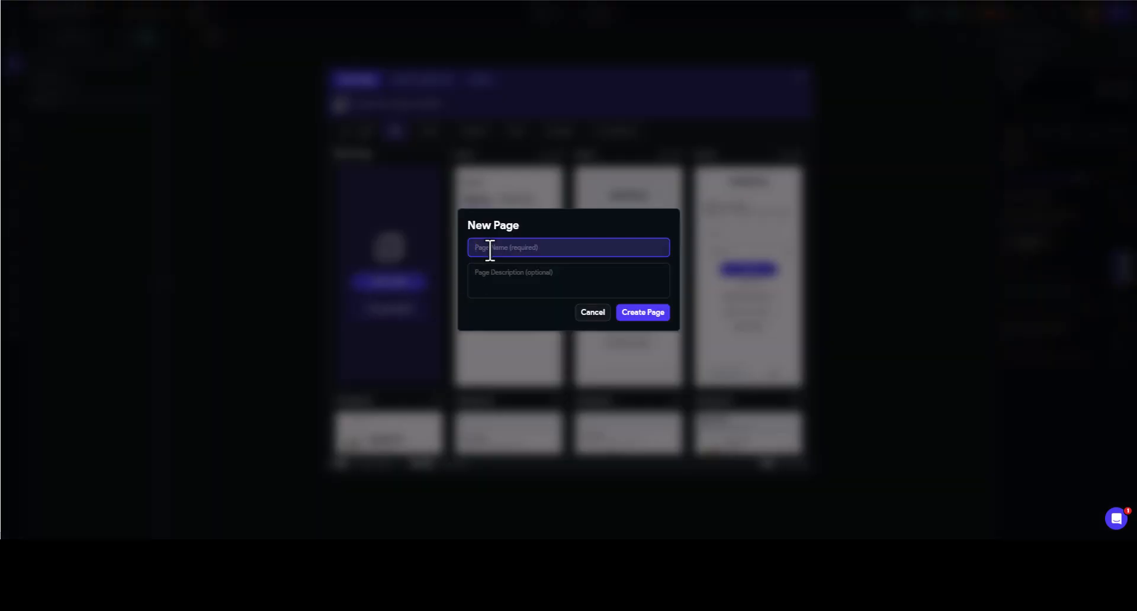
text(redirect)
click(634, 316)
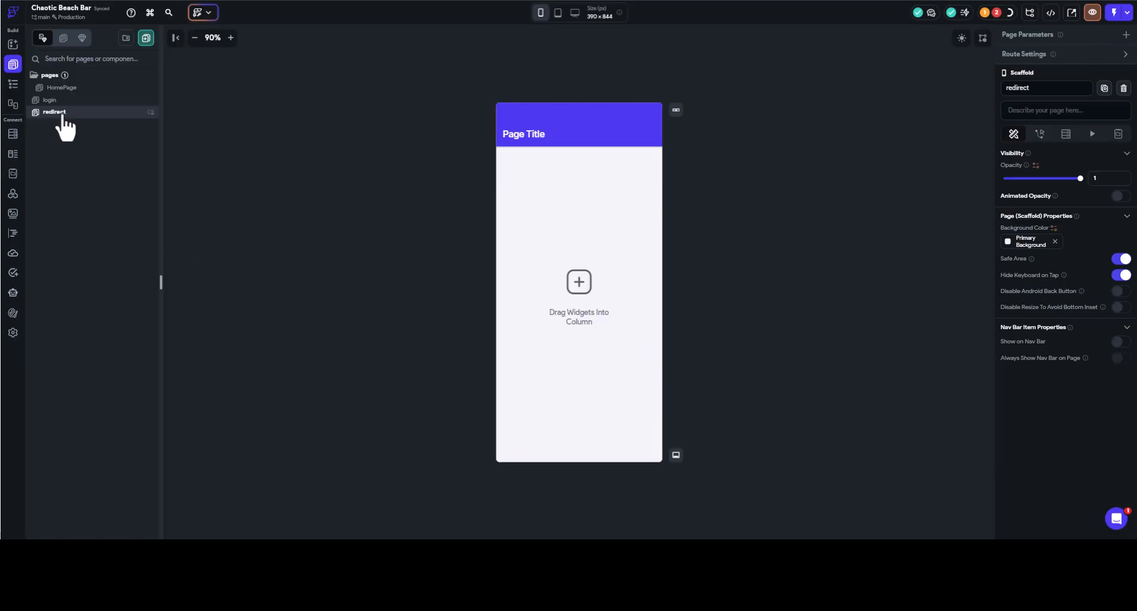
Delete the Column and the AppBar from the redirect page.
click(13, 85)
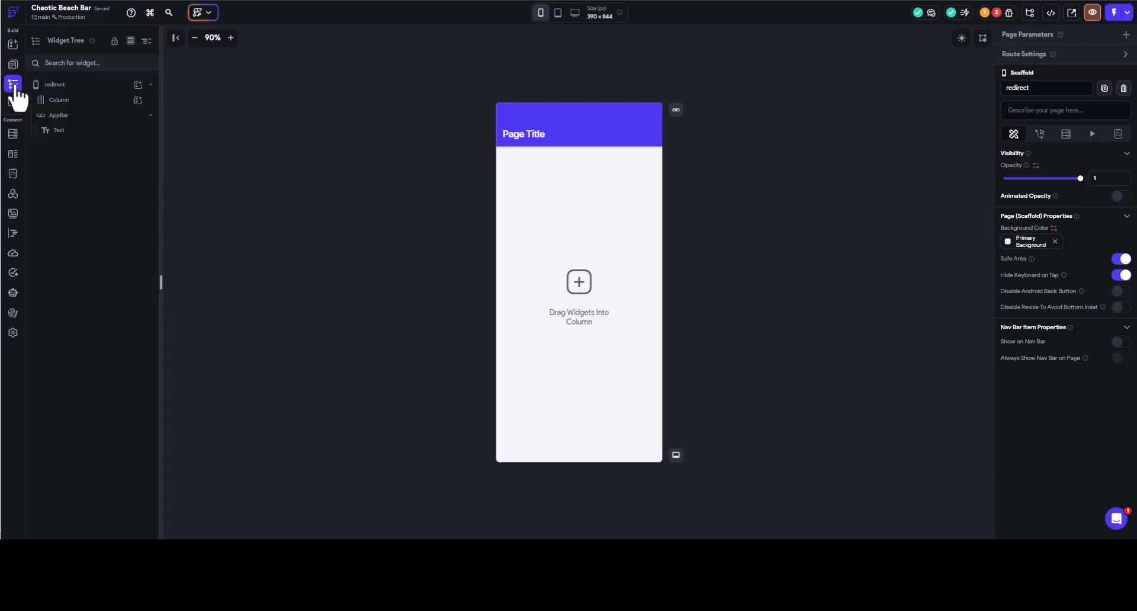
click(66, 100)
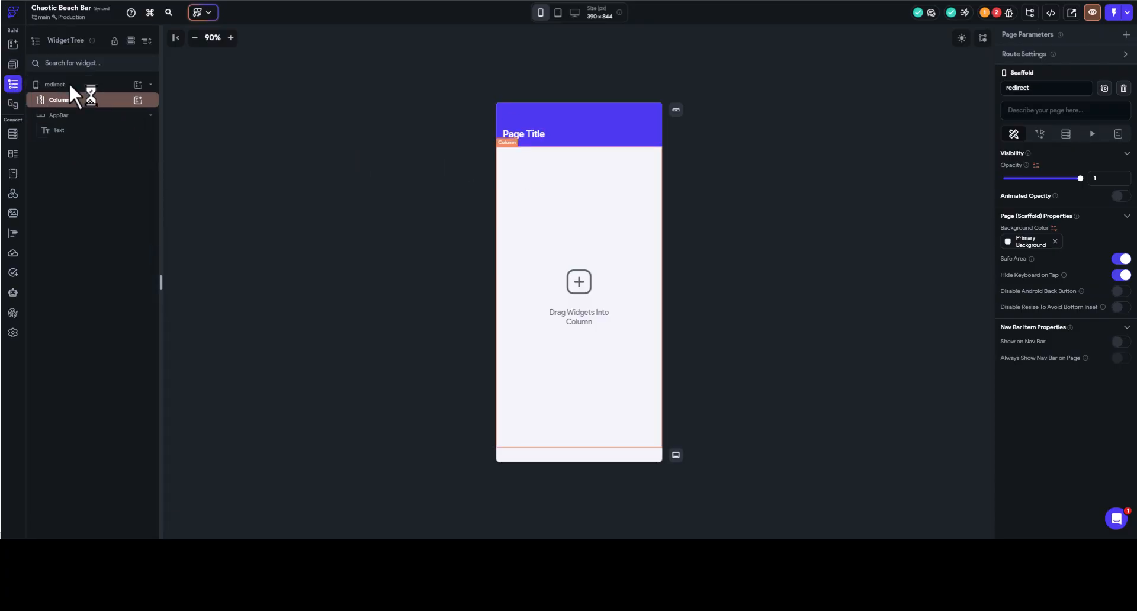
click(65, 102)
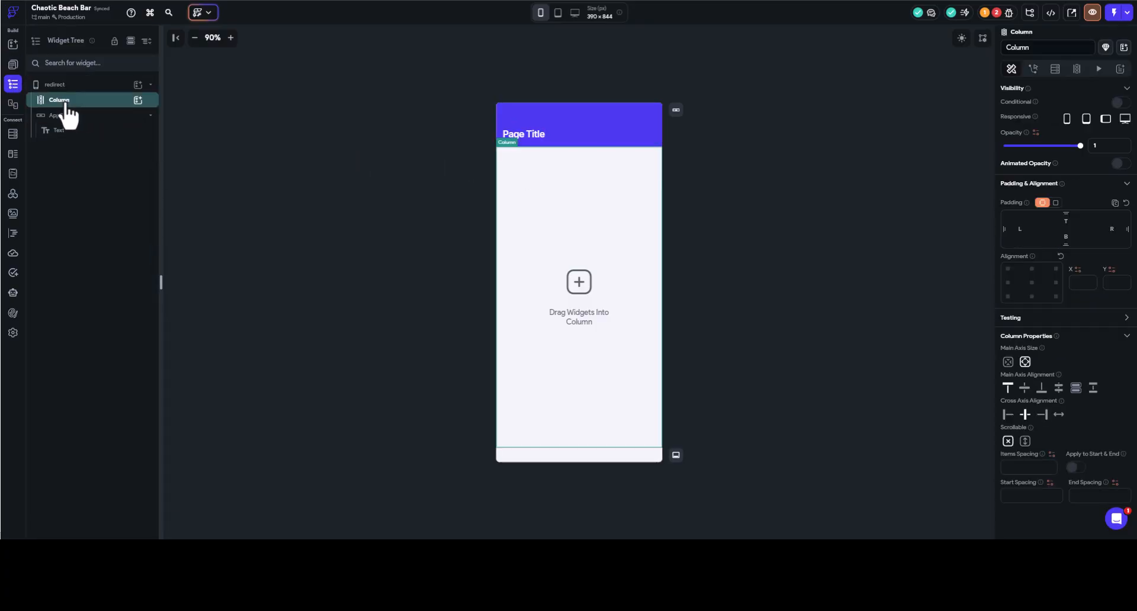
key(Delete)
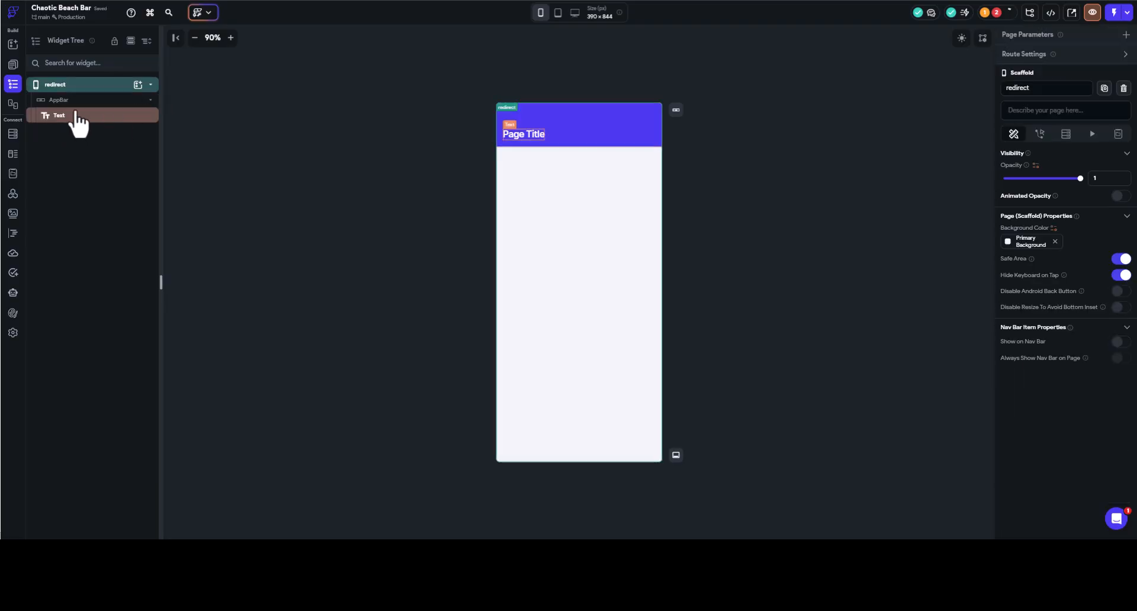
click(69, 102)
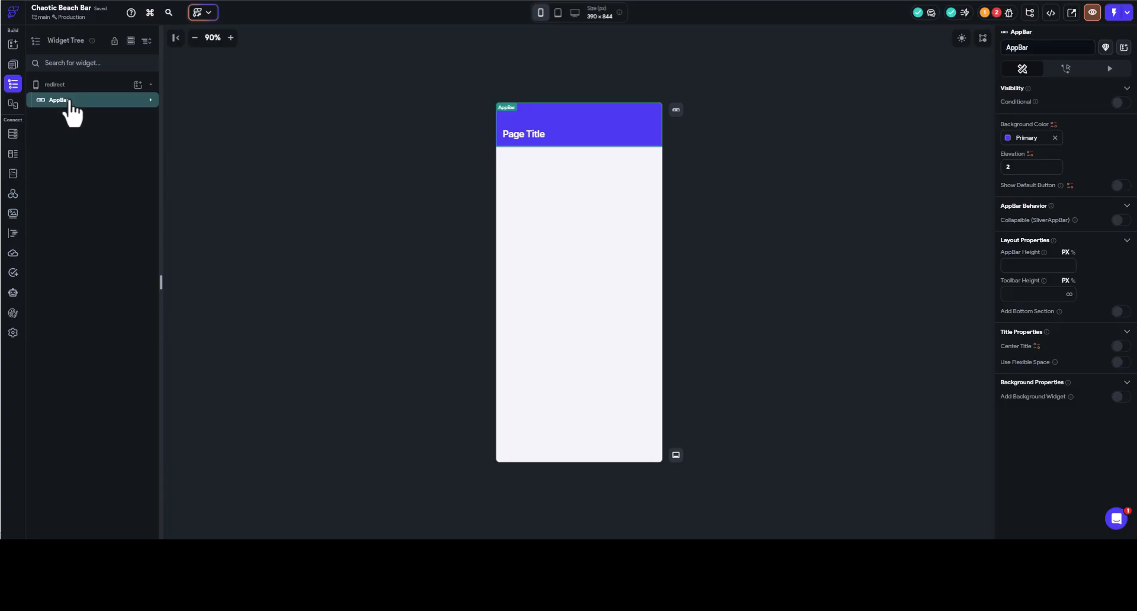
key(Delete)
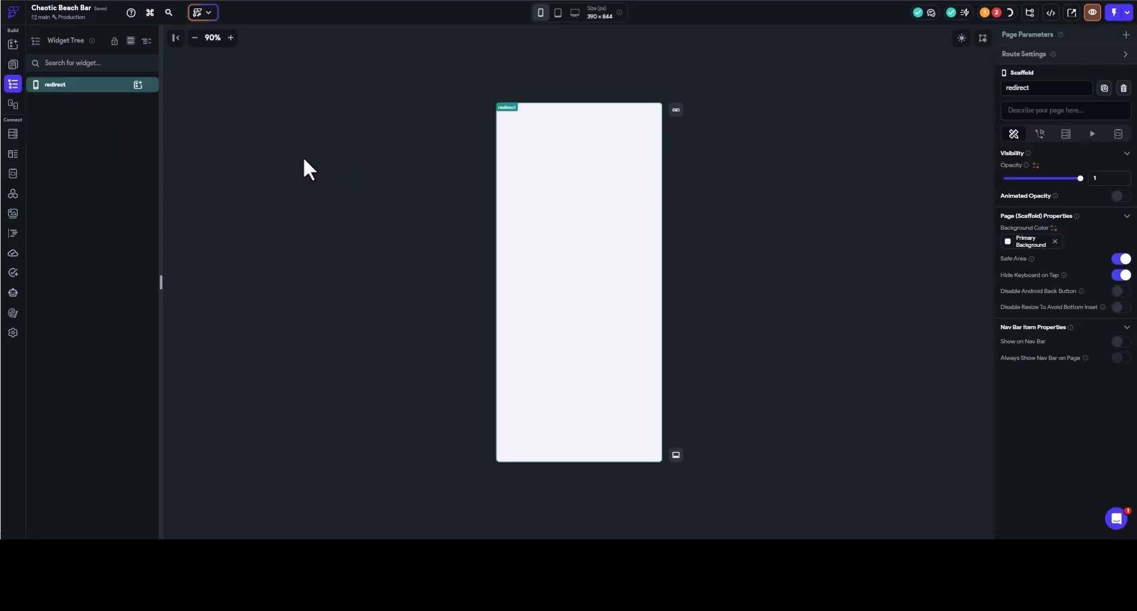
Add an On Page Load action to the redirect page that navigates to HomePage.
click(296, 193)
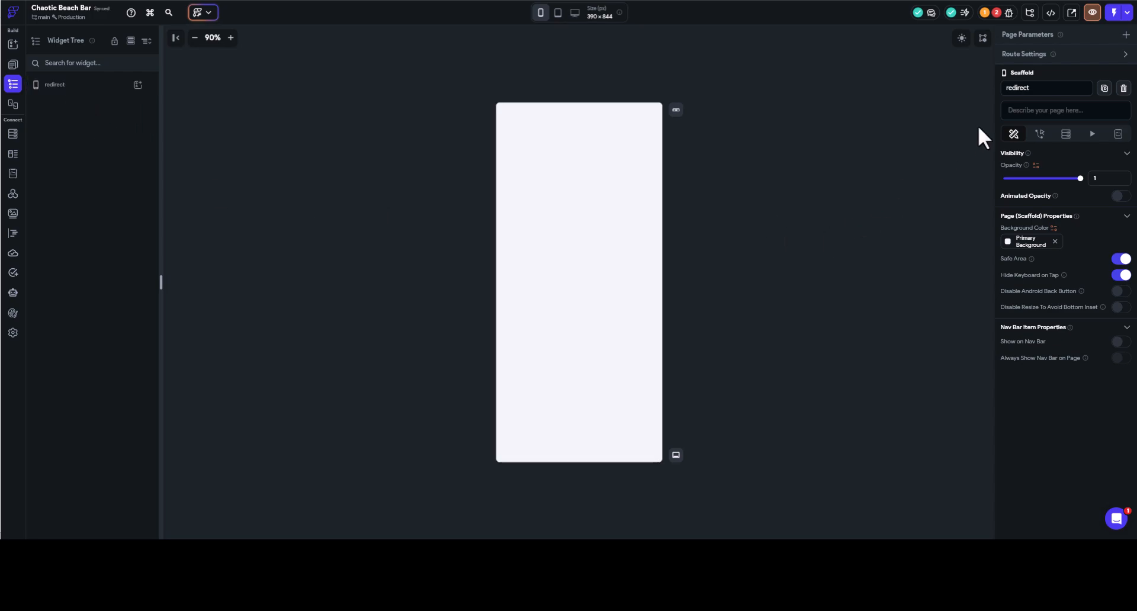
click(1042, 140)
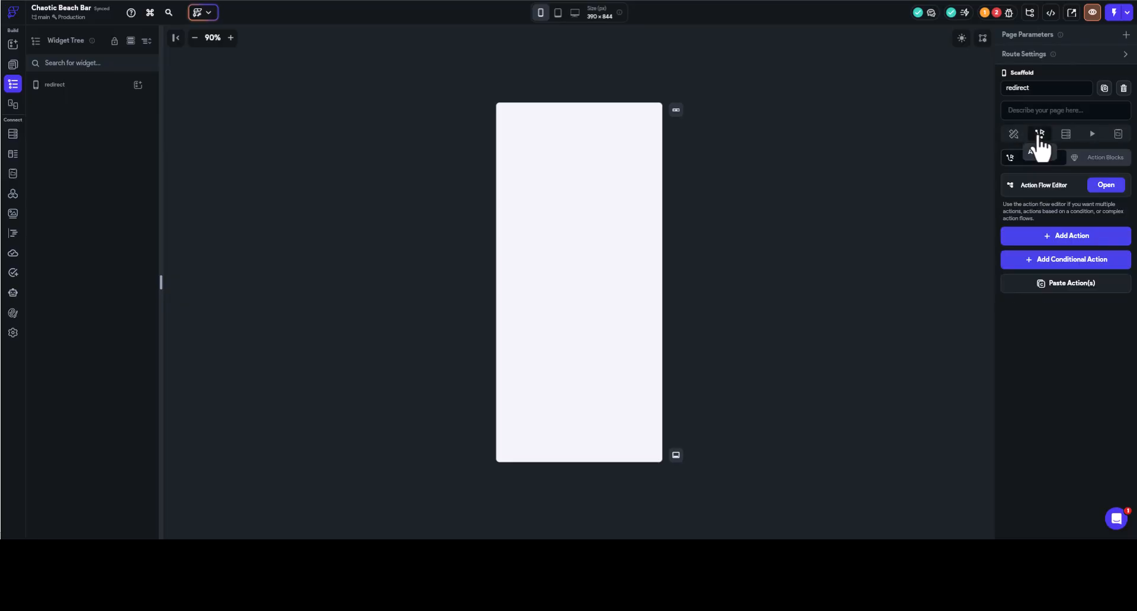
click(1105, 185)
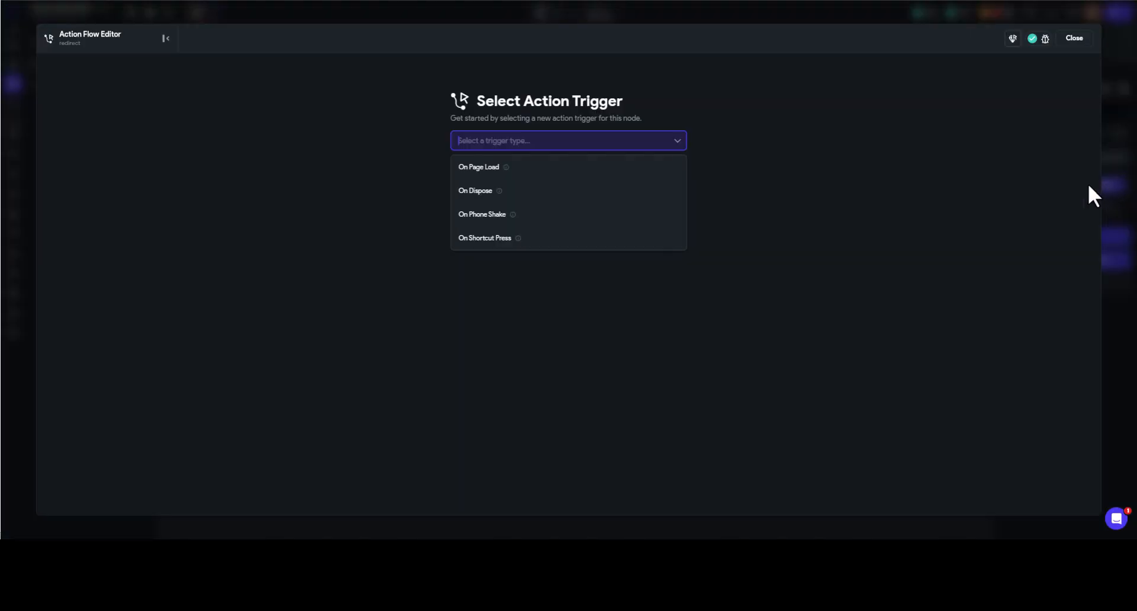
click(478, 168)
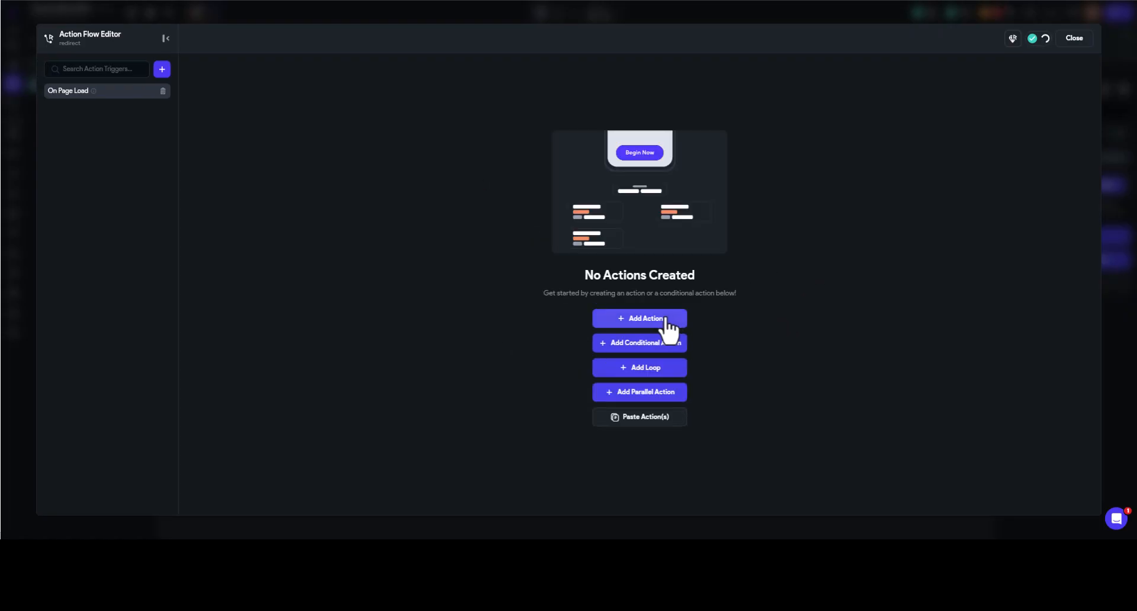
click(650, 321)
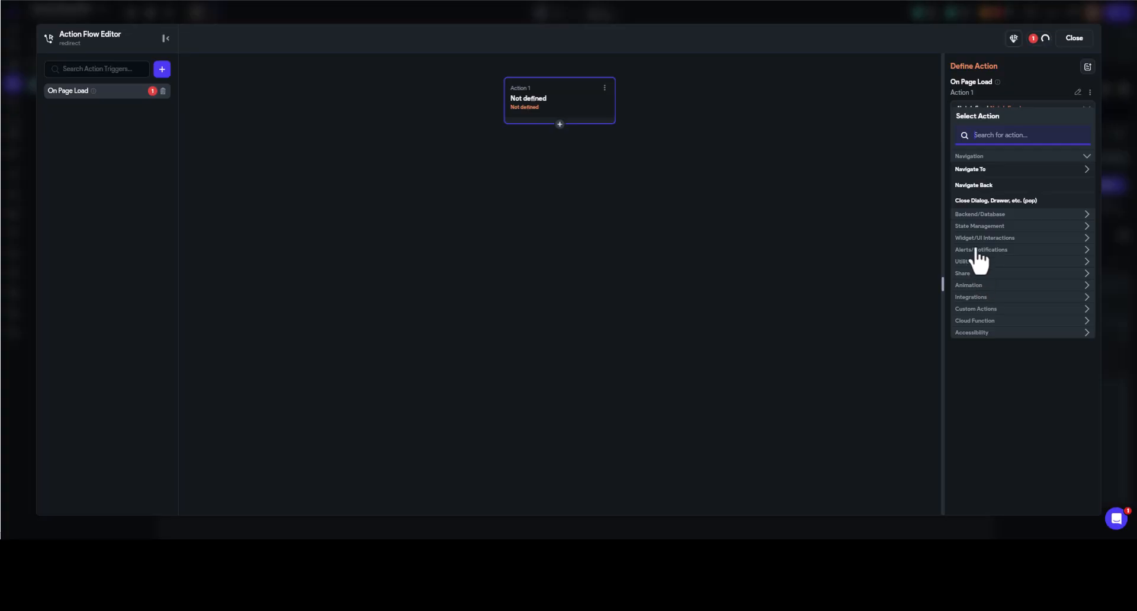
click(970, 170)
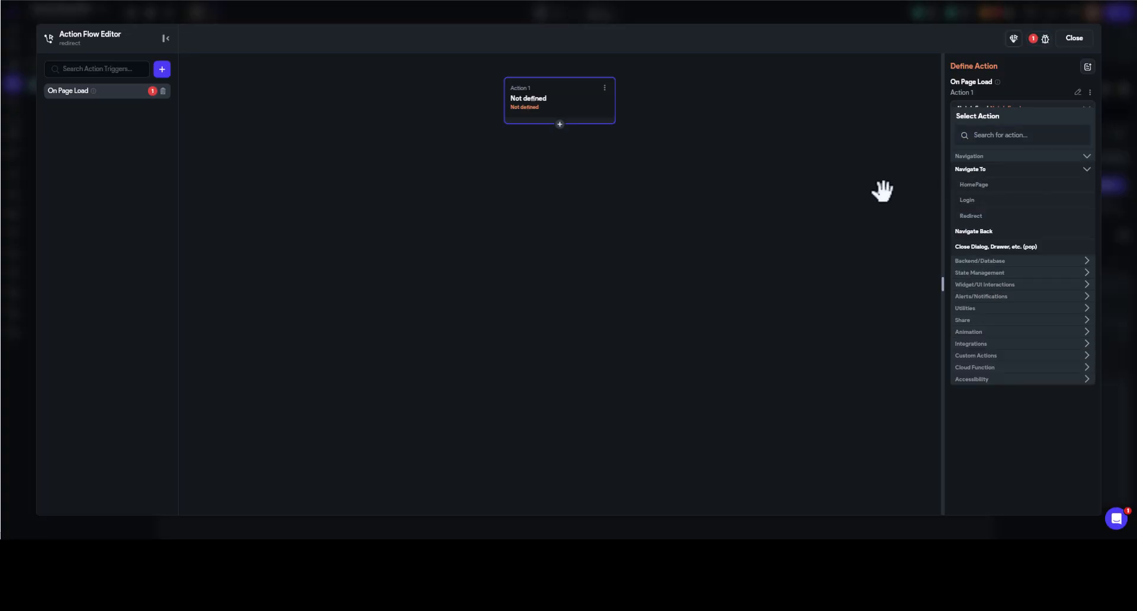
click(977, 185)
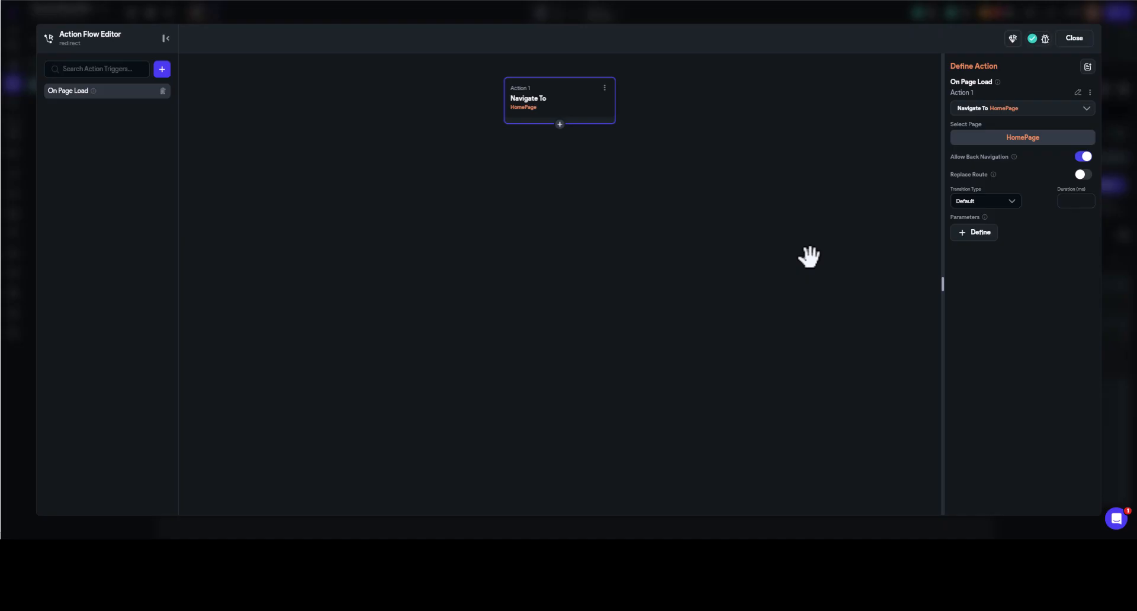
click(1073, 40)
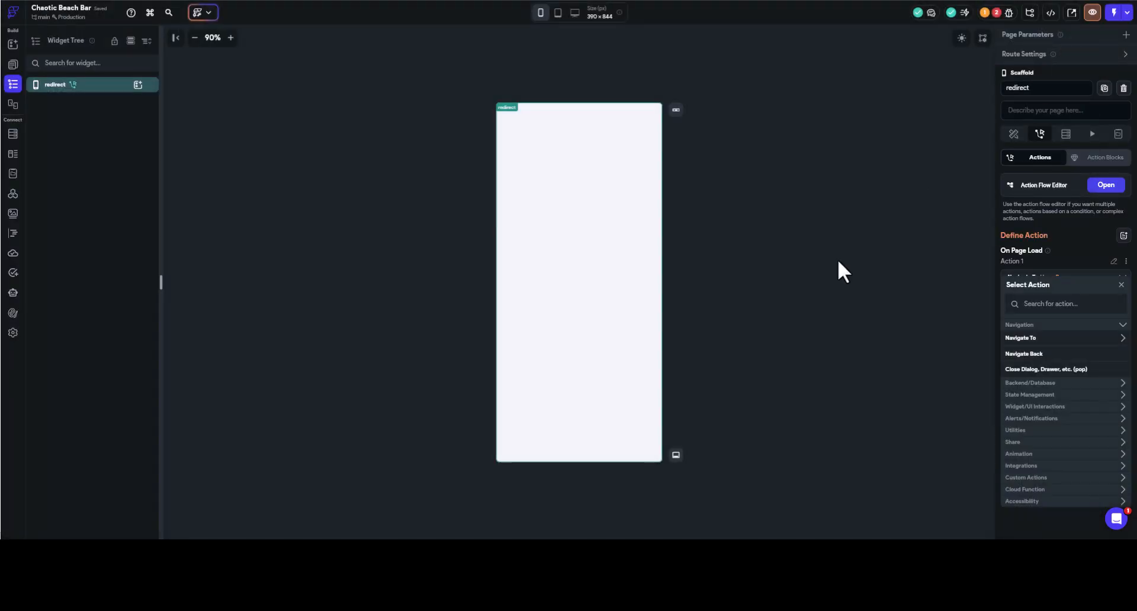
Set the authentication Entry Page to login and the Logged In Page to redirect in the app settings.
click(998, 14)
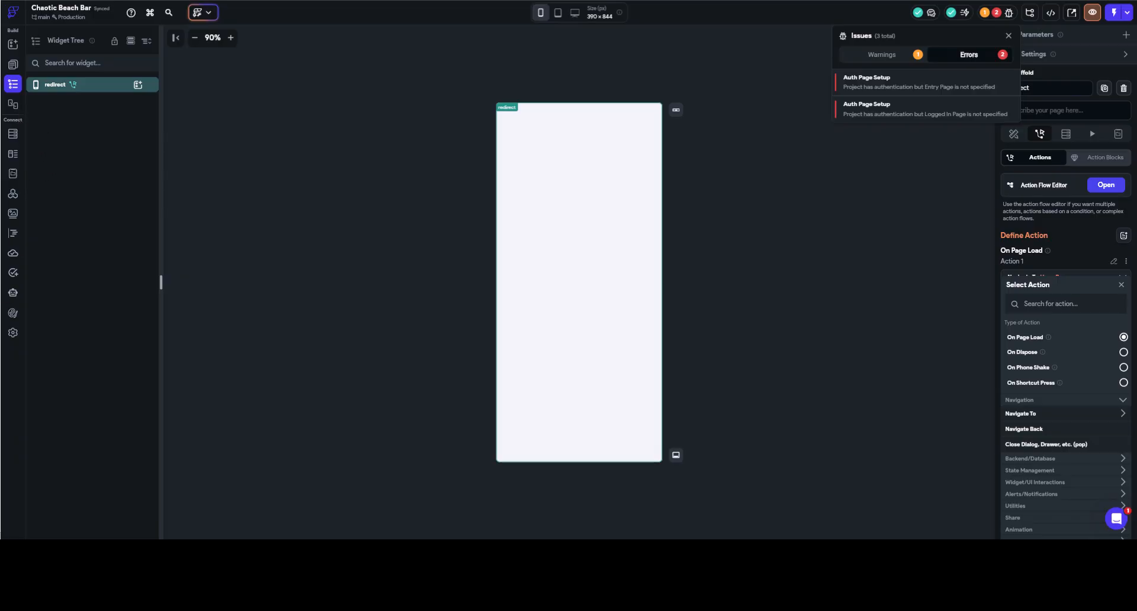
click(6, 337)
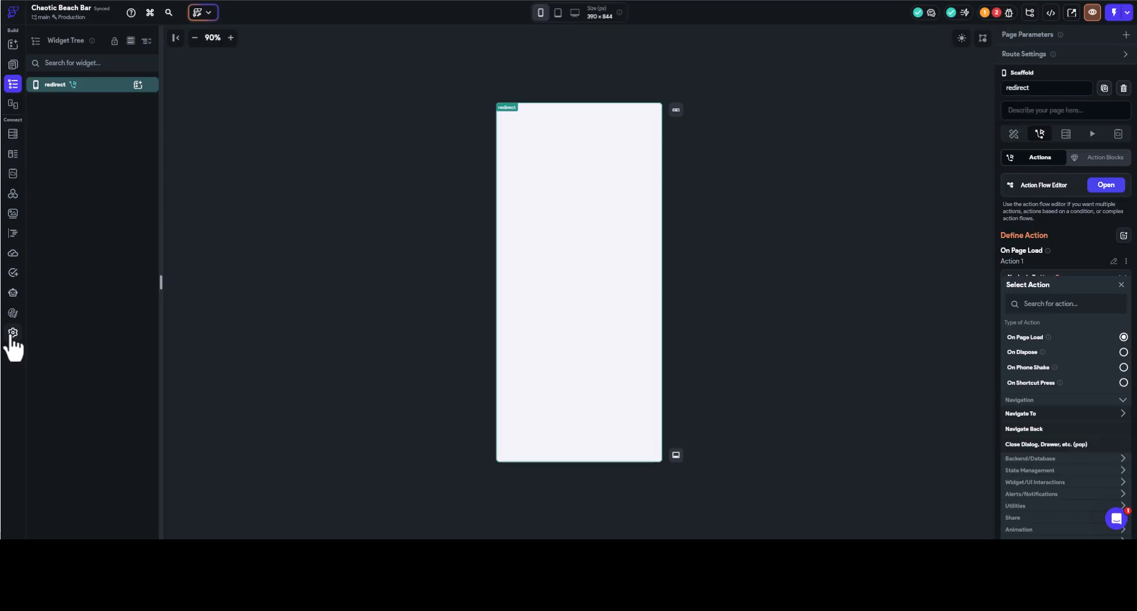
click(13, 334)
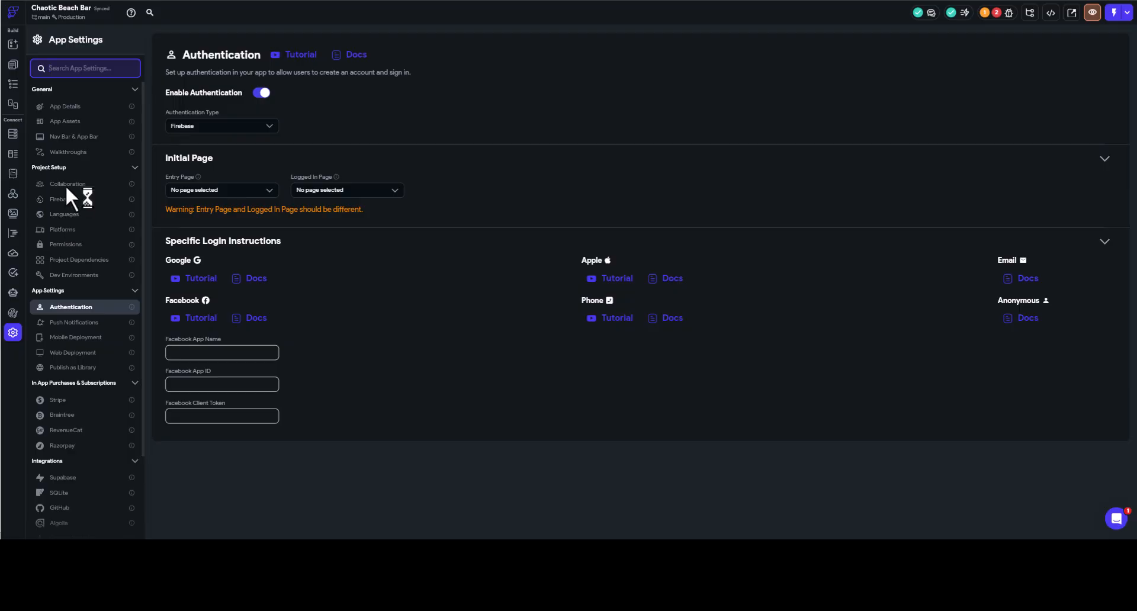
click(81, 309)
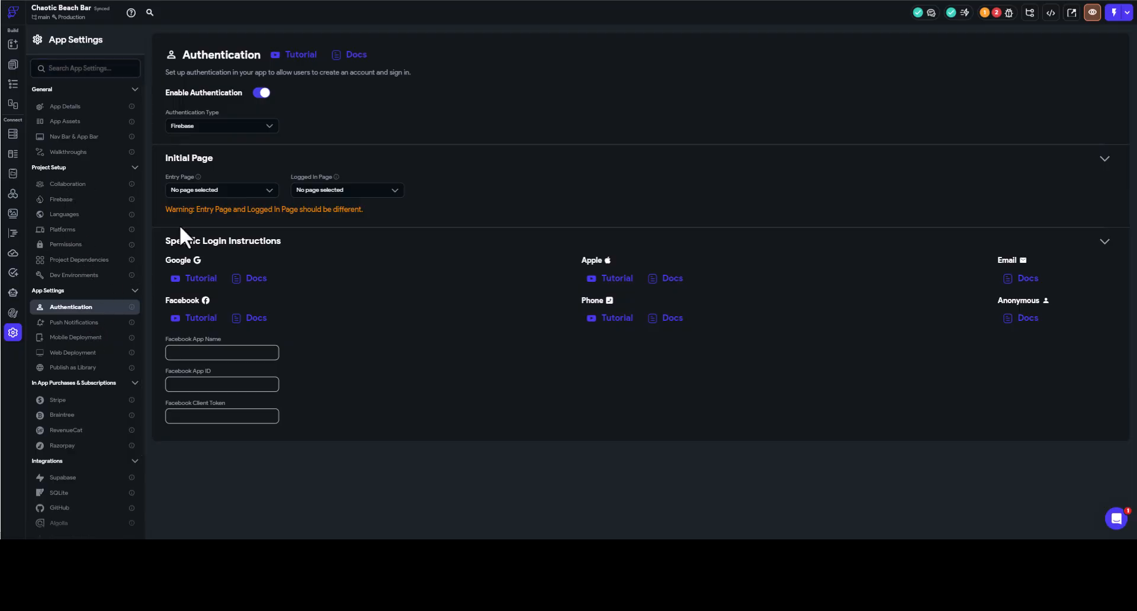
click(215, 189)
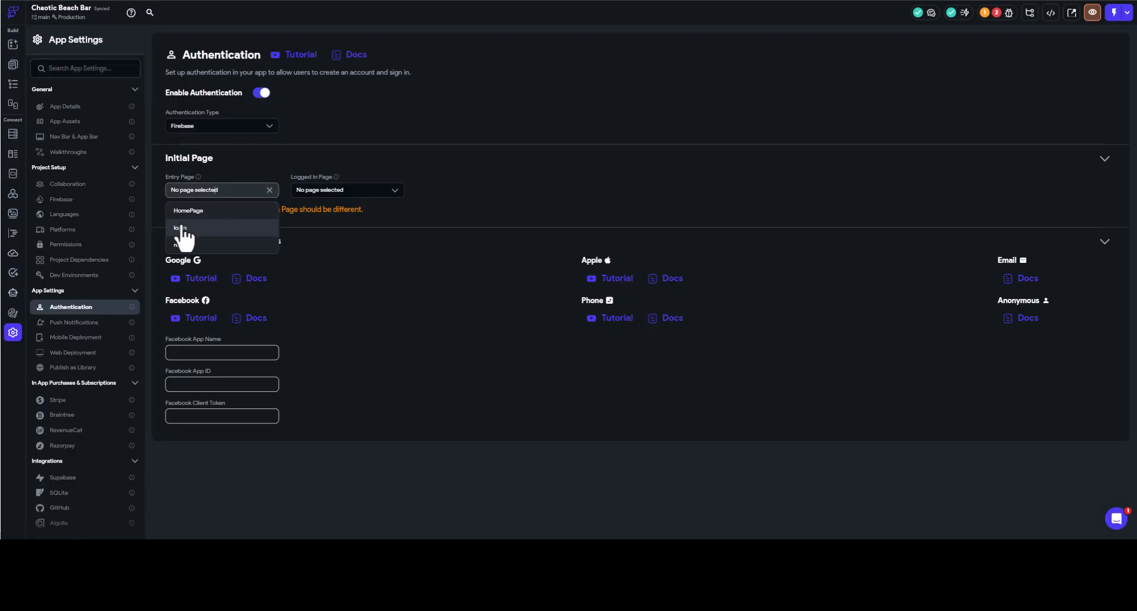
click(182, 229)
click(325, 189)
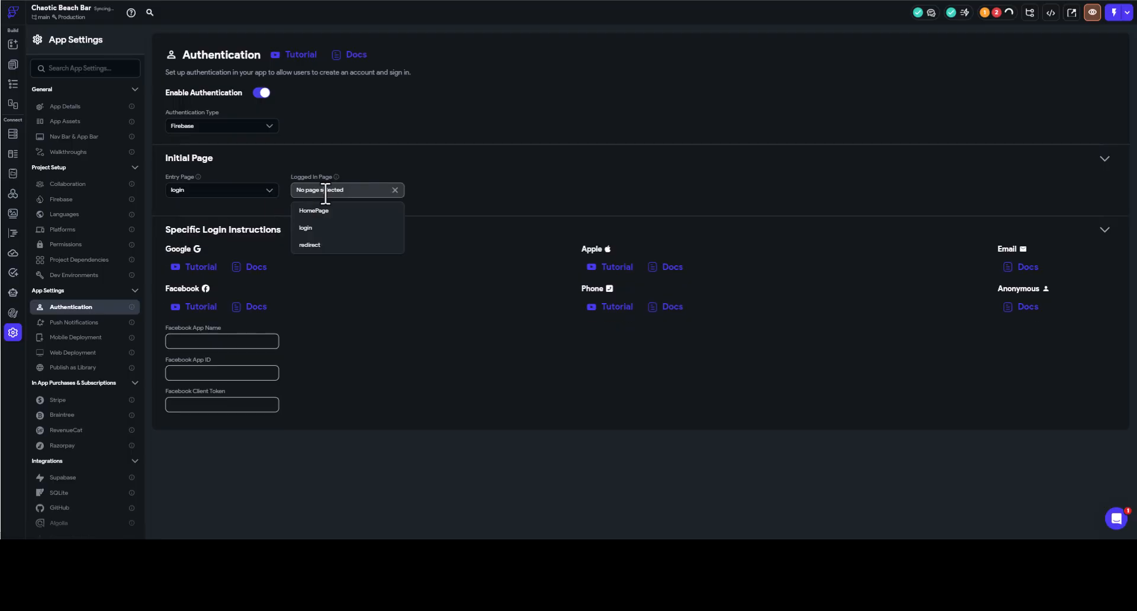
click(317, 244)
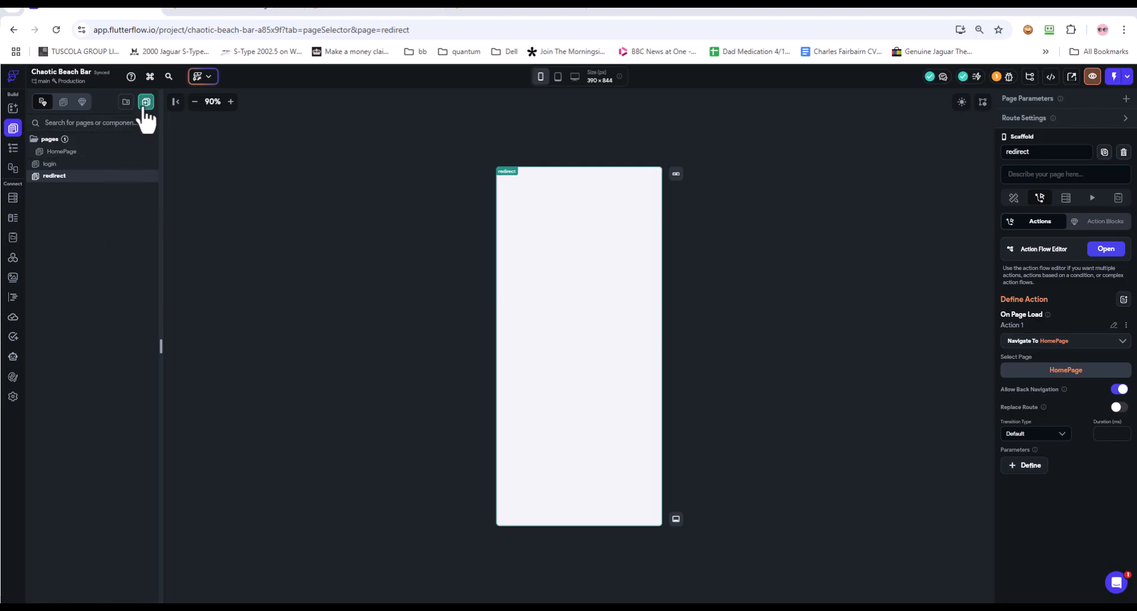
Open the login page and preview it at tablet size.
click(50, 140)
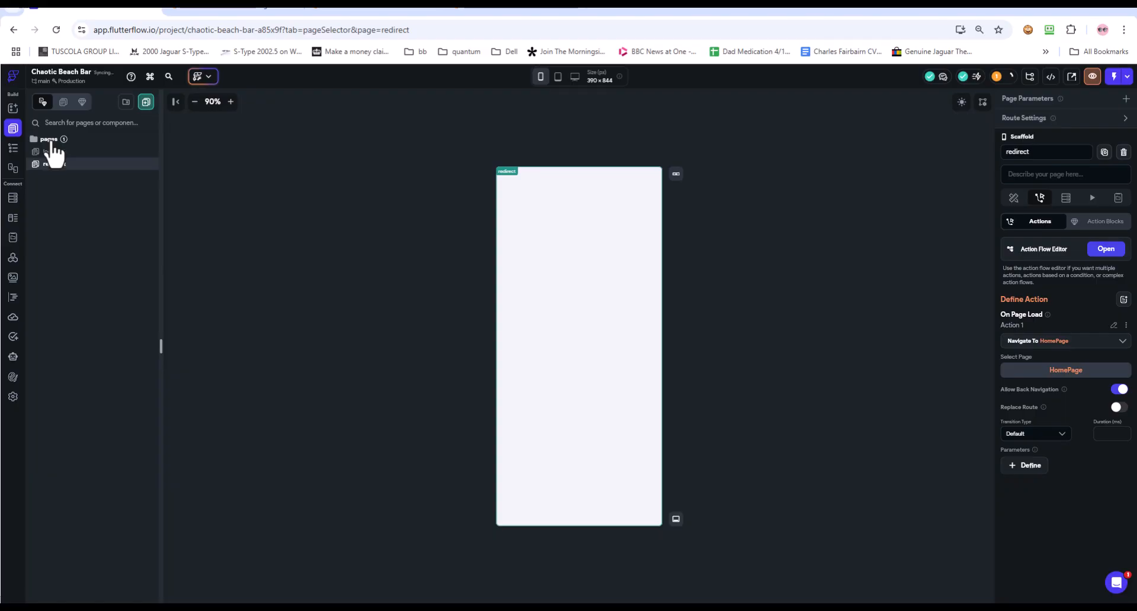
click(52, 140)
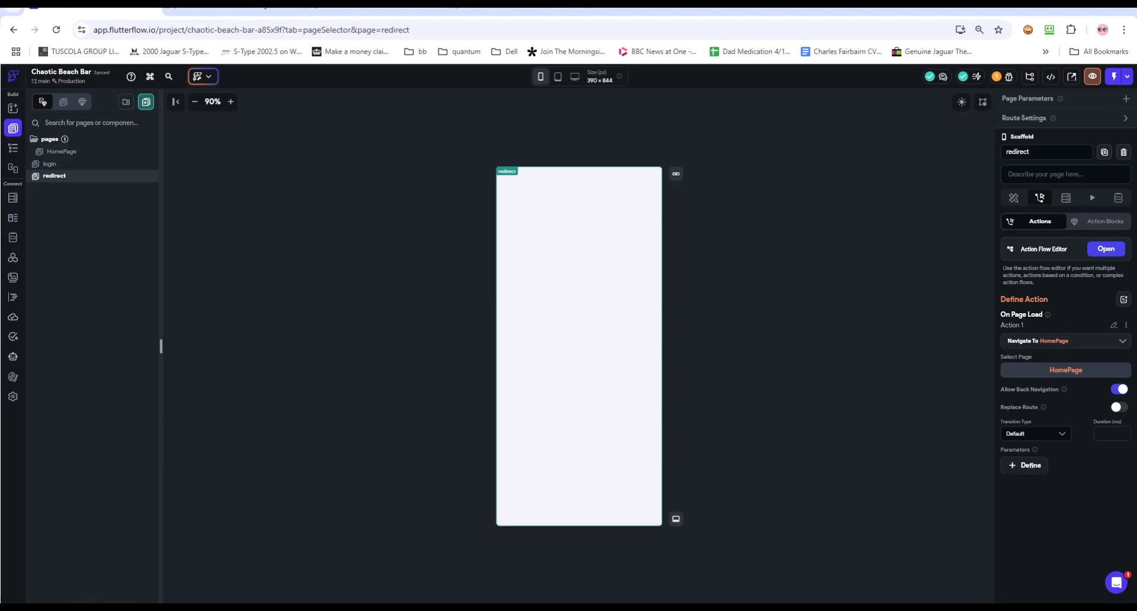
click(49, 164)
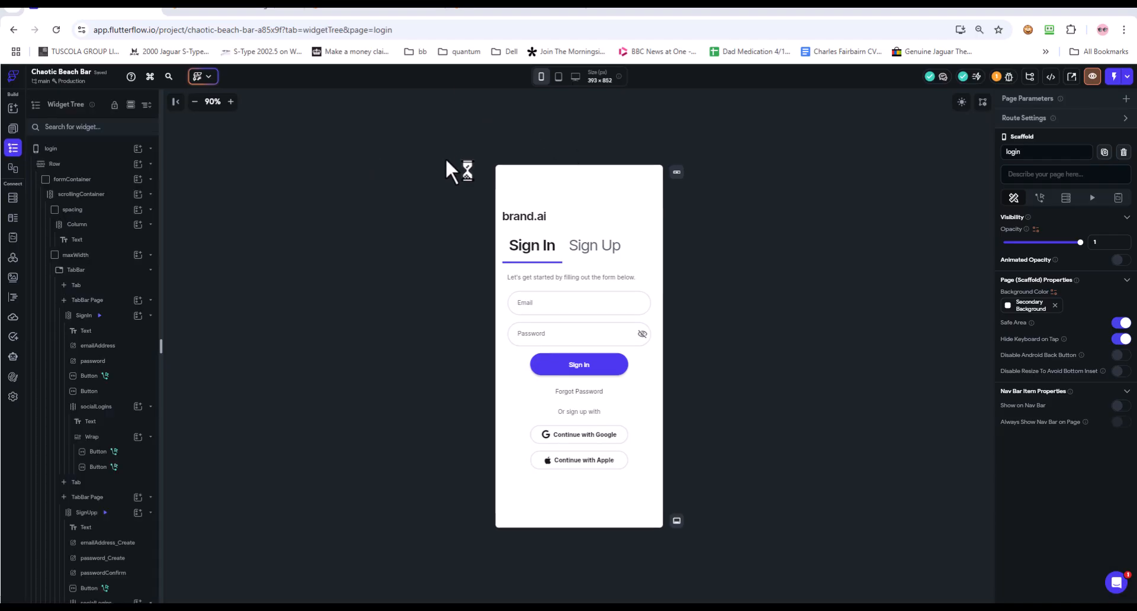
click(559, 77)
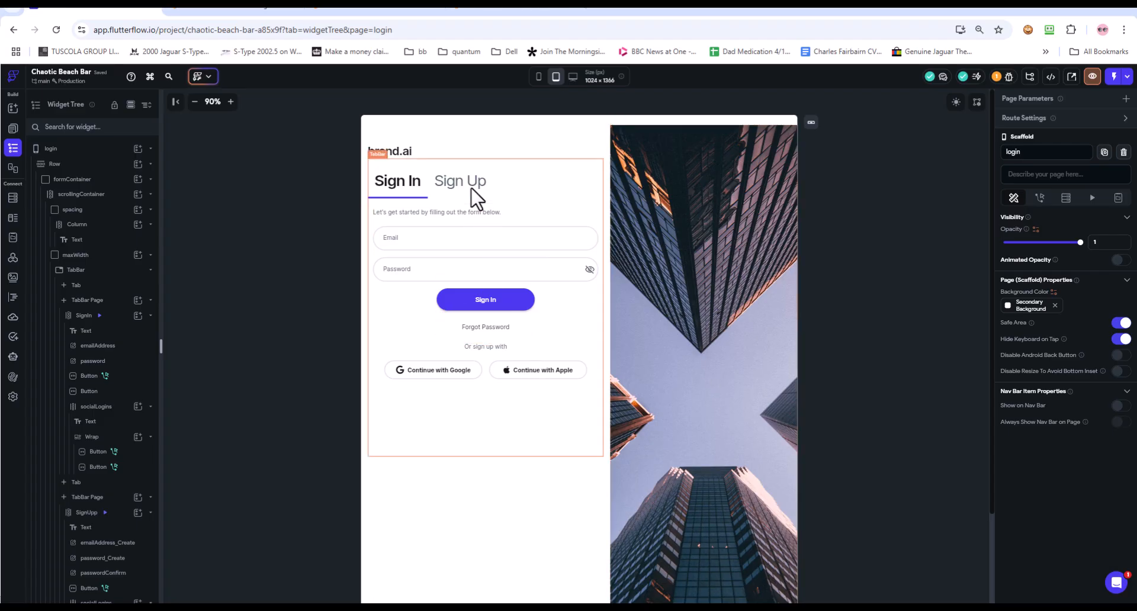
click(956, 102)
click(956, 102)
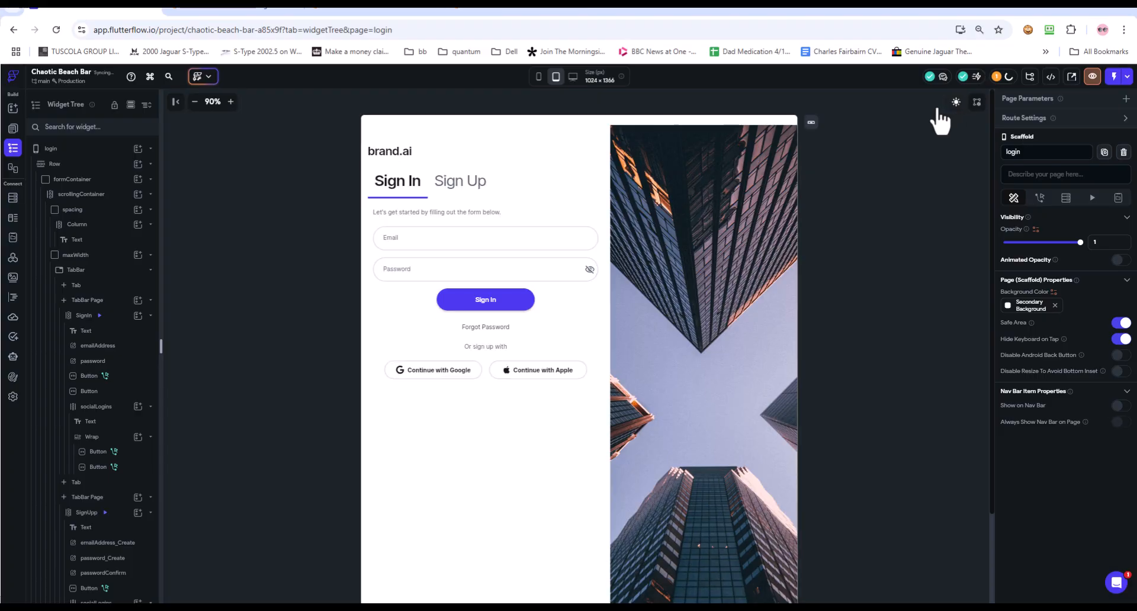
Examine the on-tap actions of the Create Account button in the Sign Up form and the Sign In button in the Sign In form.
click(460, 181)
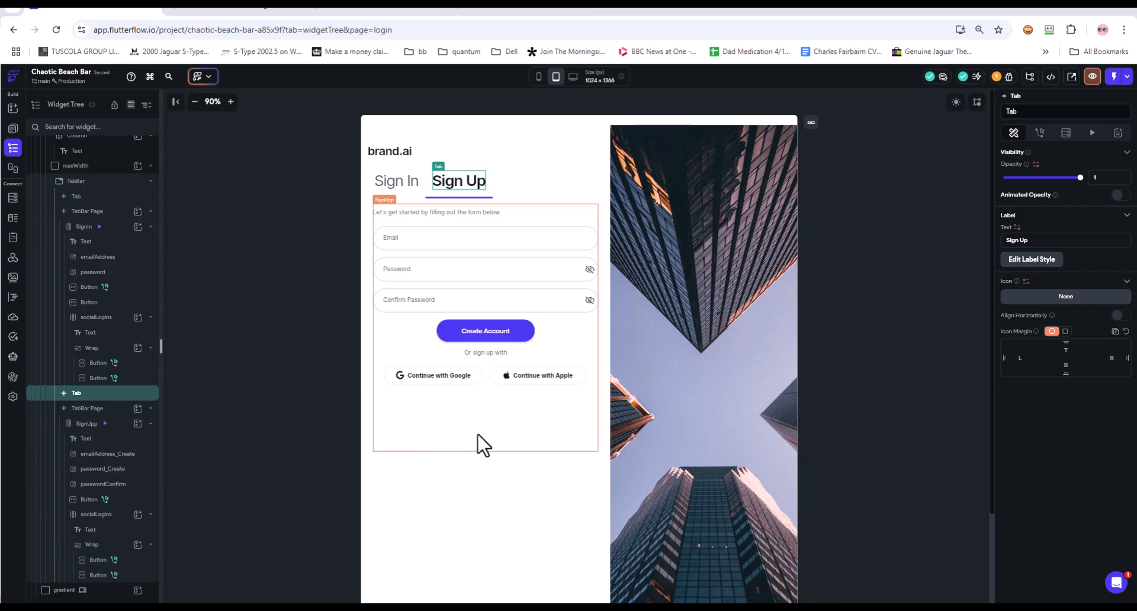
click(502, 327)
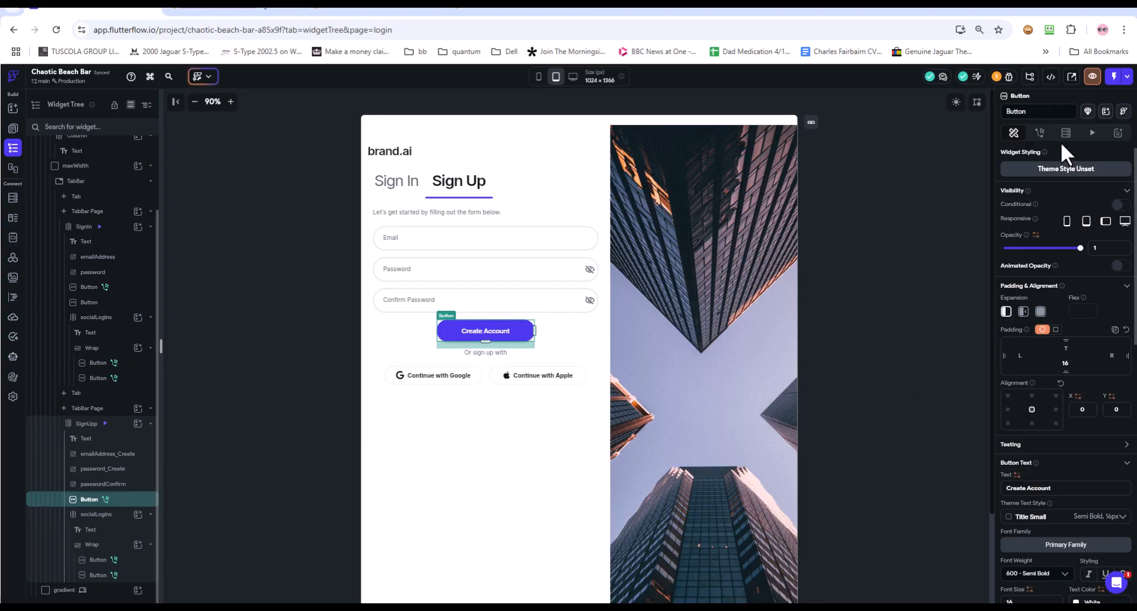
click(1041, 134)
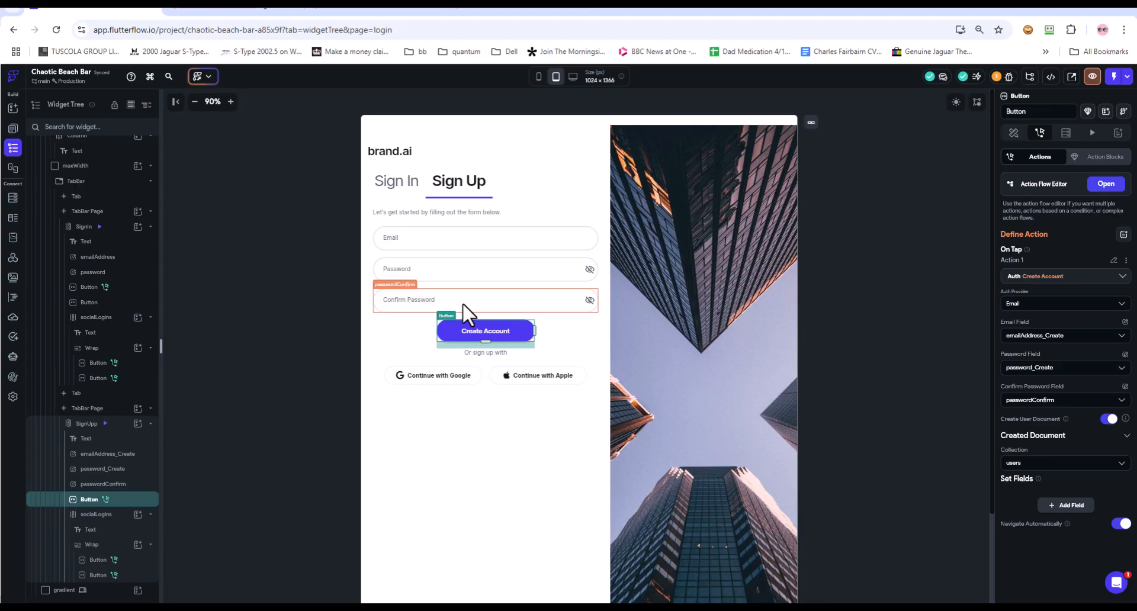
click(397, 188)
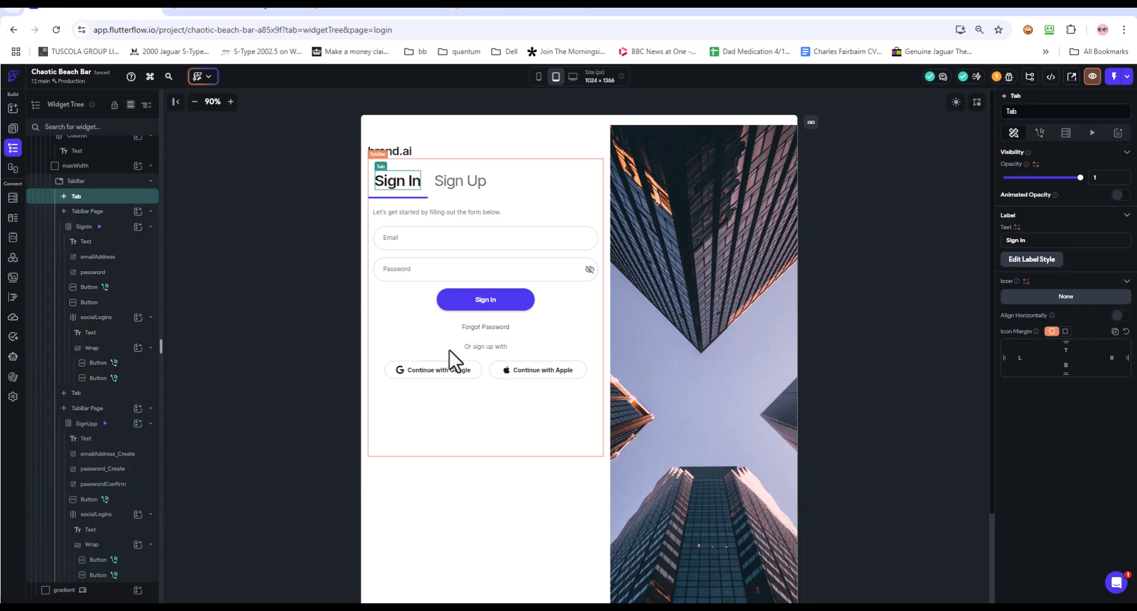
click(431, 246)
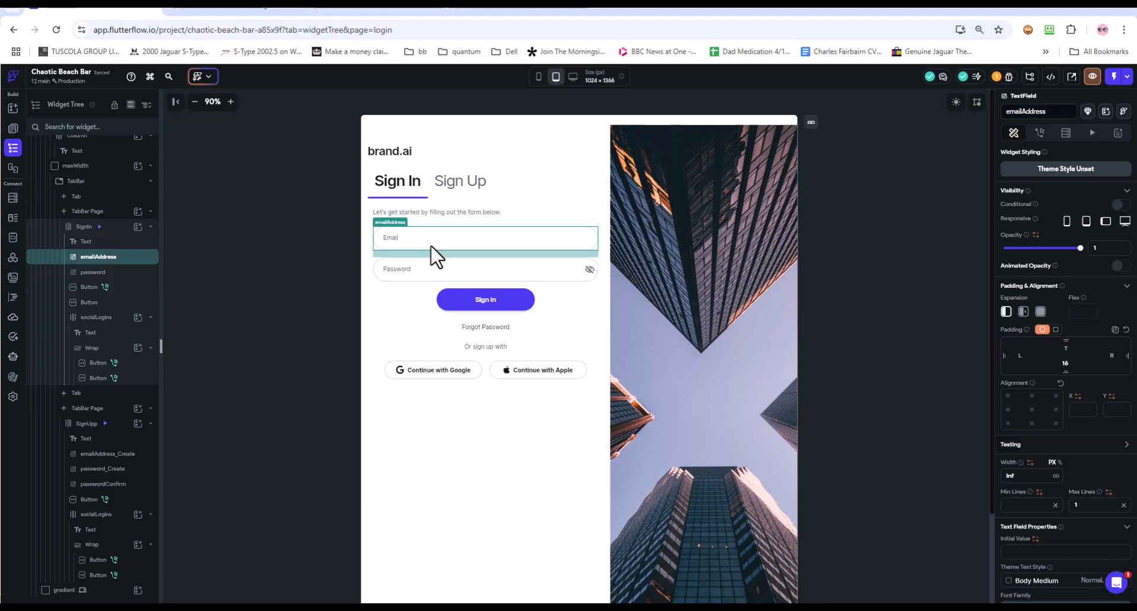
click(495, 301)
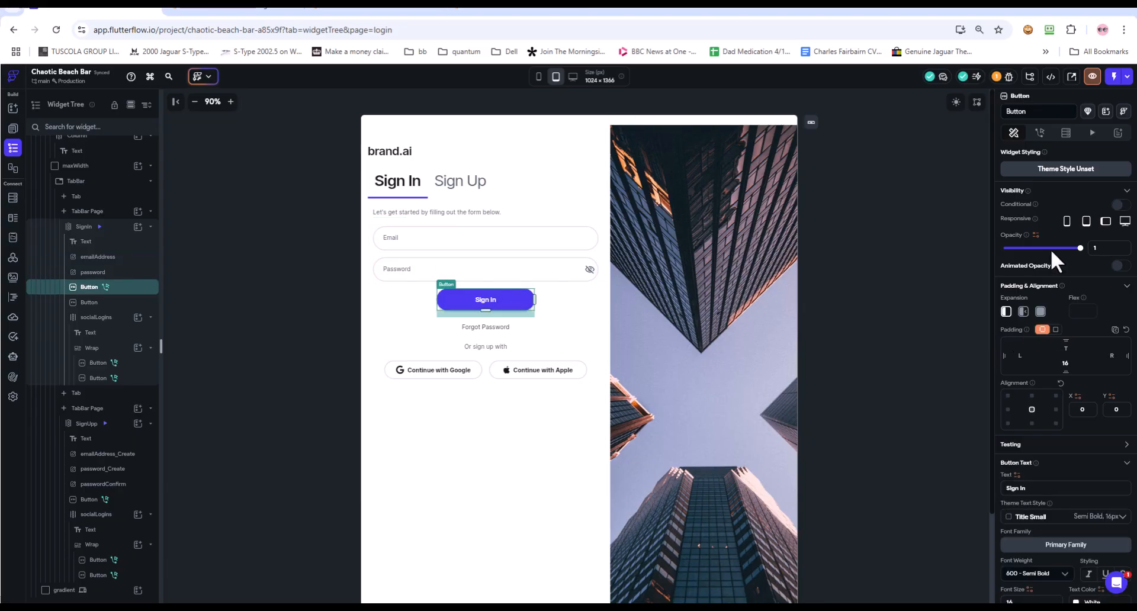
click(1040, 133)
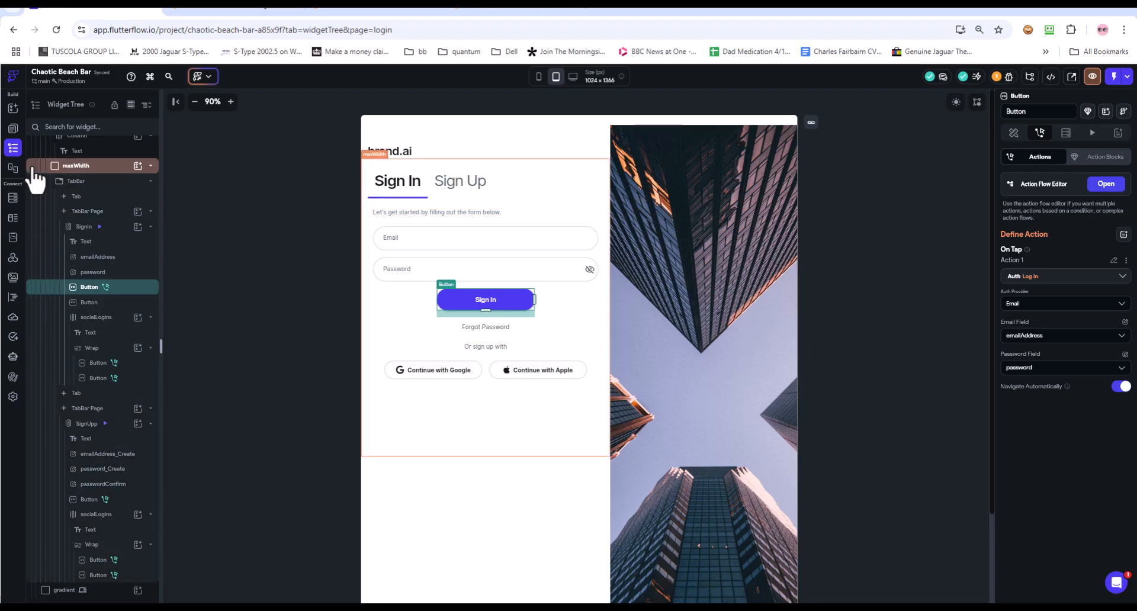
click(13, 397)
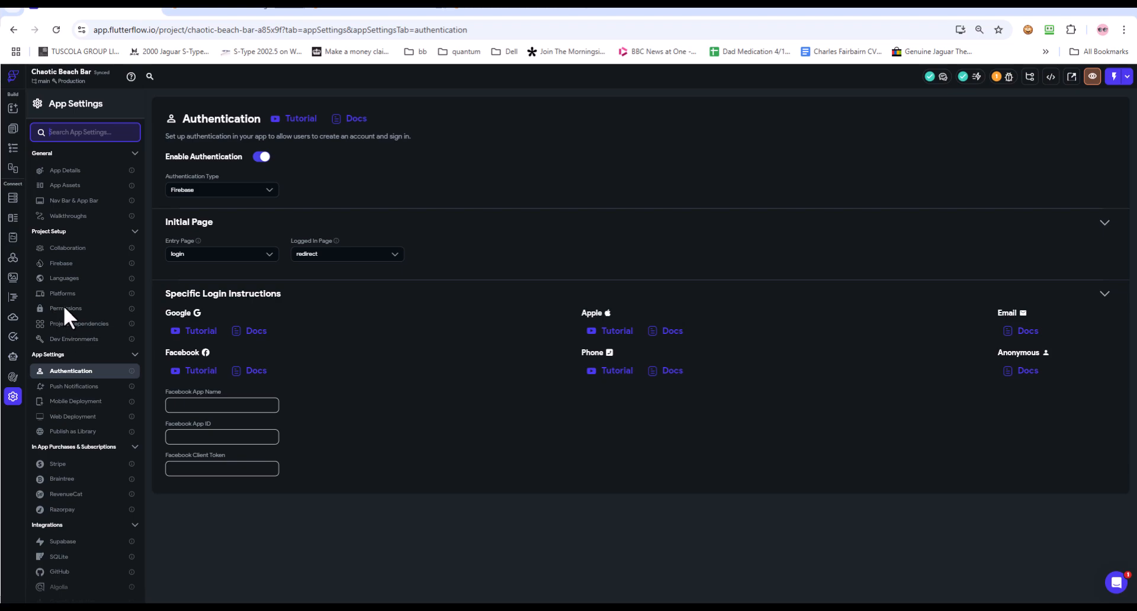
click(62, 262)
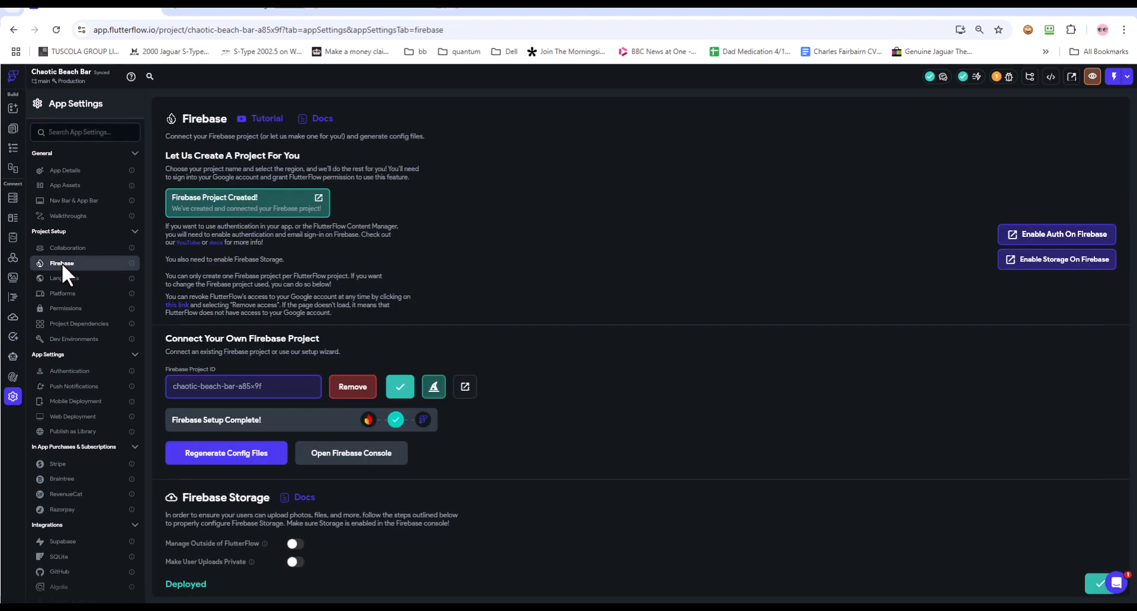
scroll(401, 344, down, 1)
scroll(400, 339, up, 4)
In the Firestore rules, set Create access for the products, orders and tables collections to Authenticated Users.
click(13, 198)
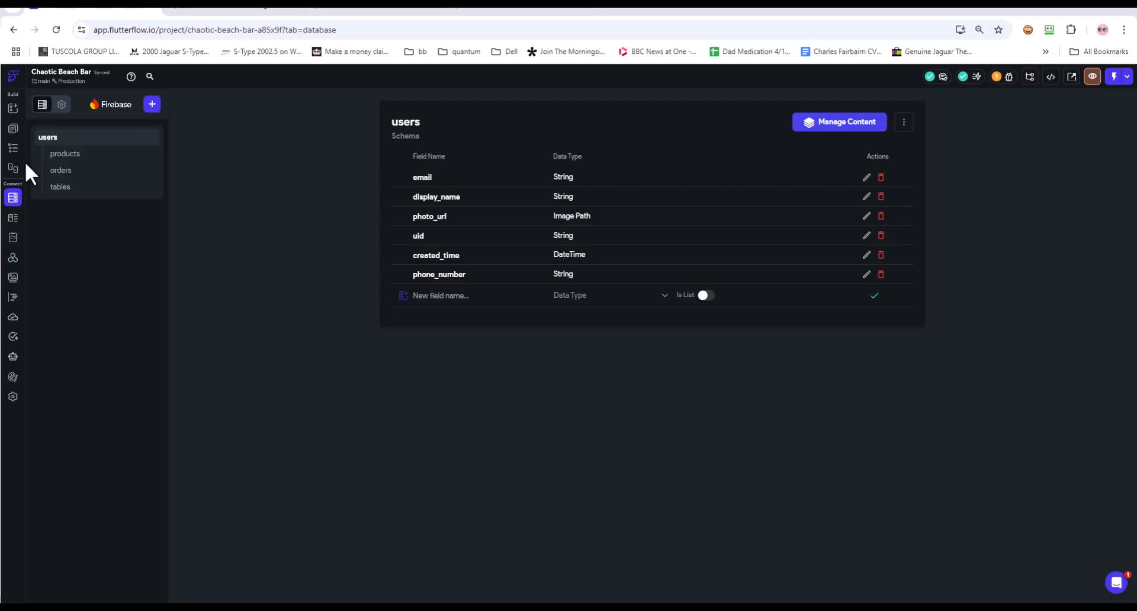
click(61, 104)
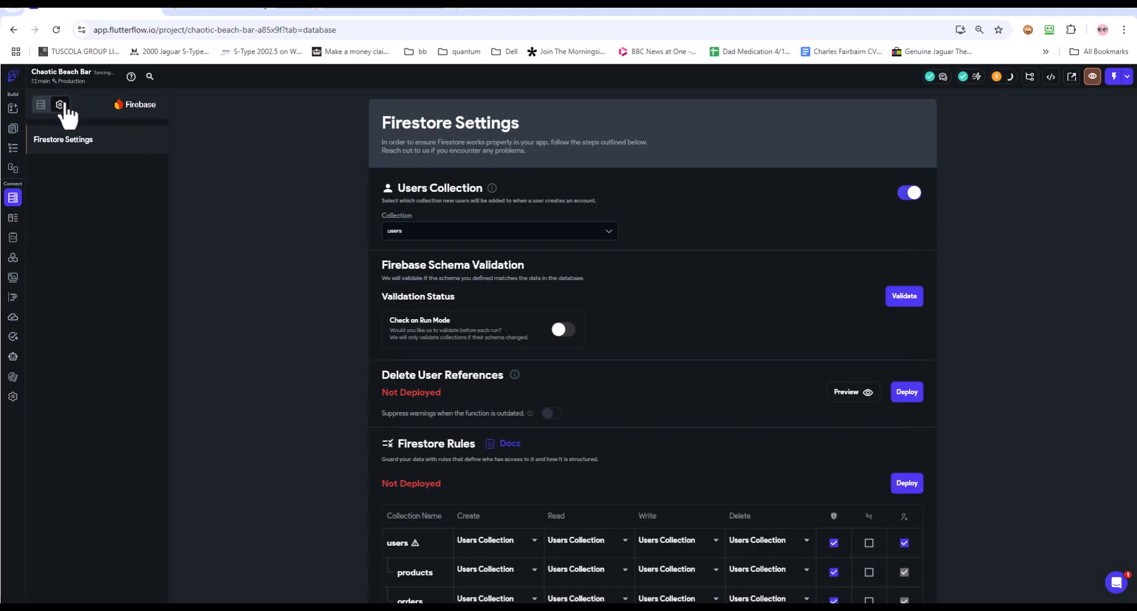
scroll(432, 343, down, 3)
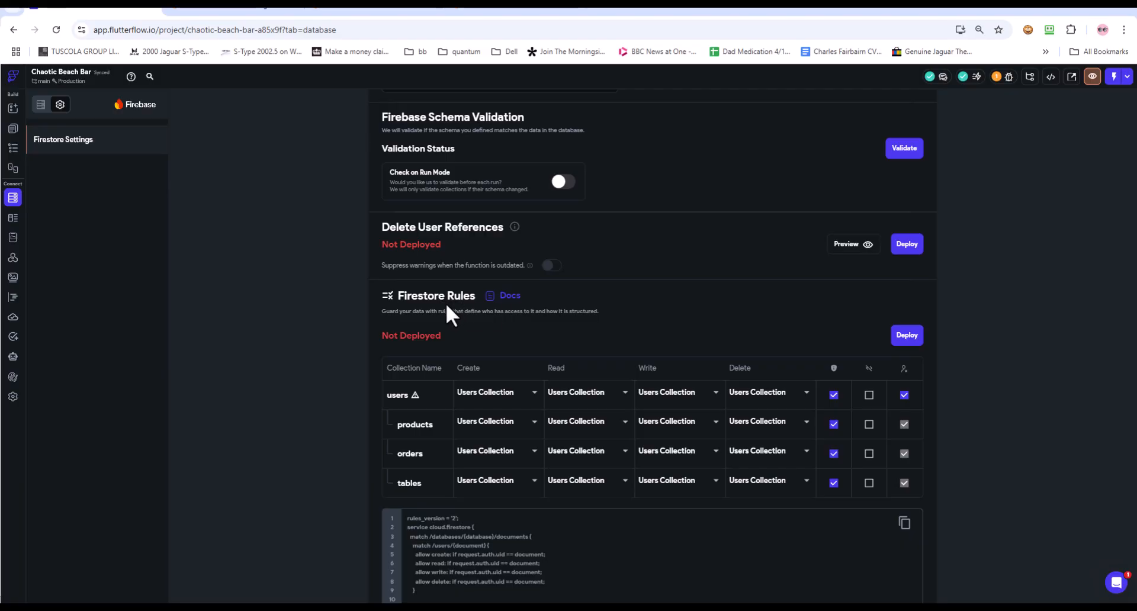
click(497, 422)
click(507, 493)
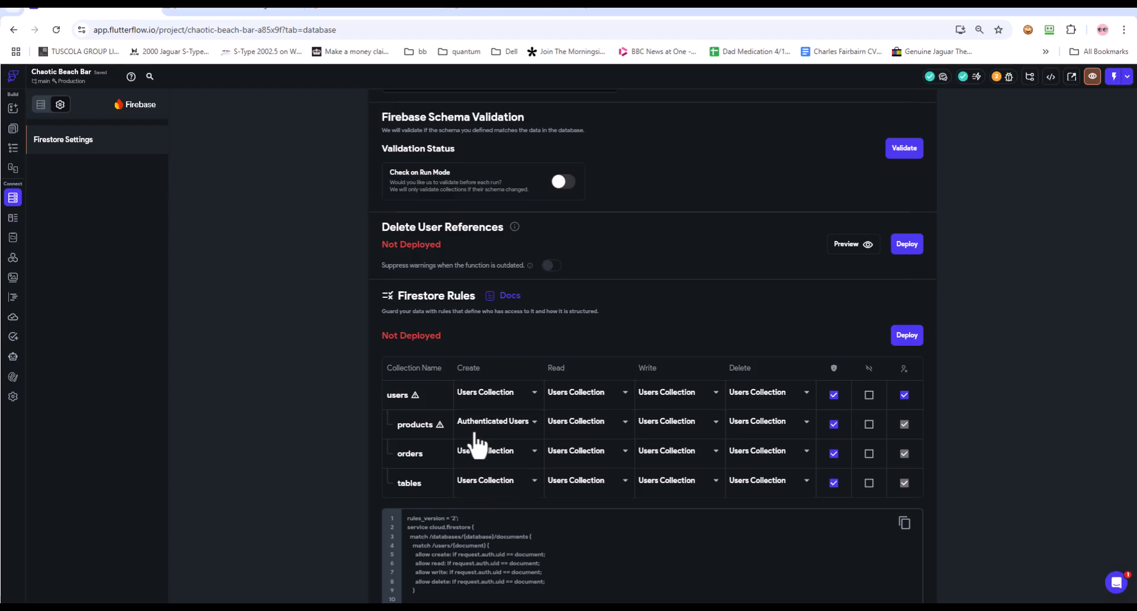
click(484, 461)
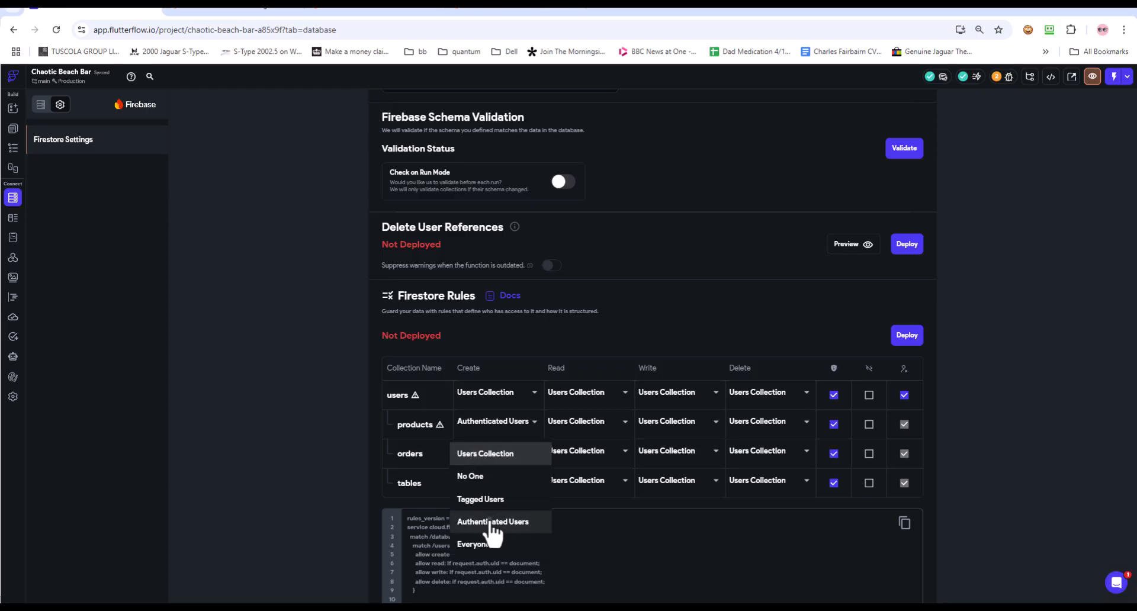
click(492, 526)
click(486, 484)
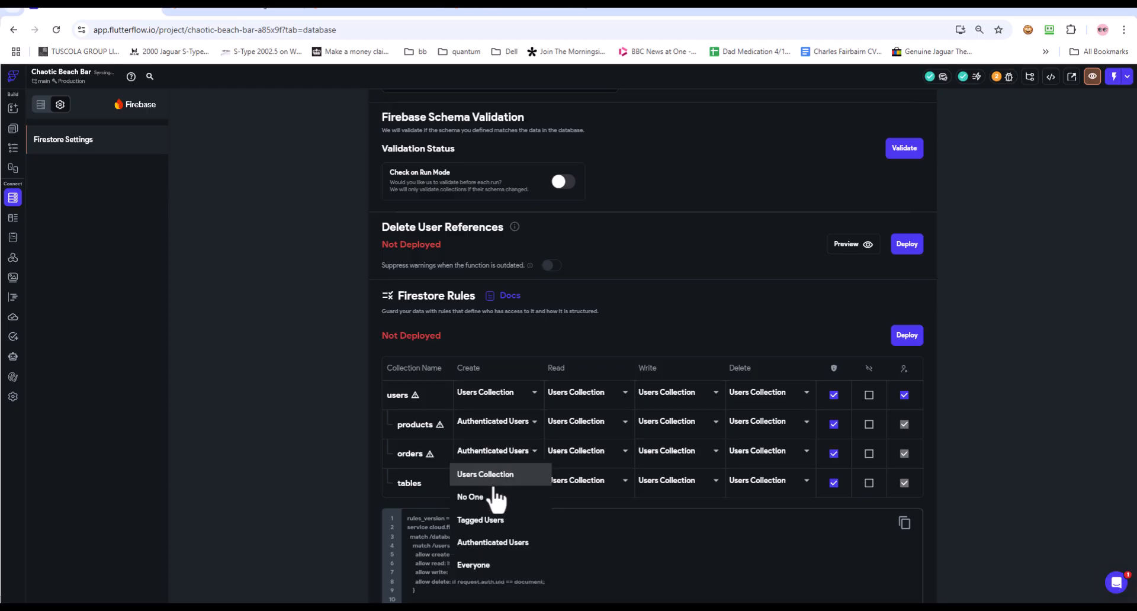
click(509, 543)
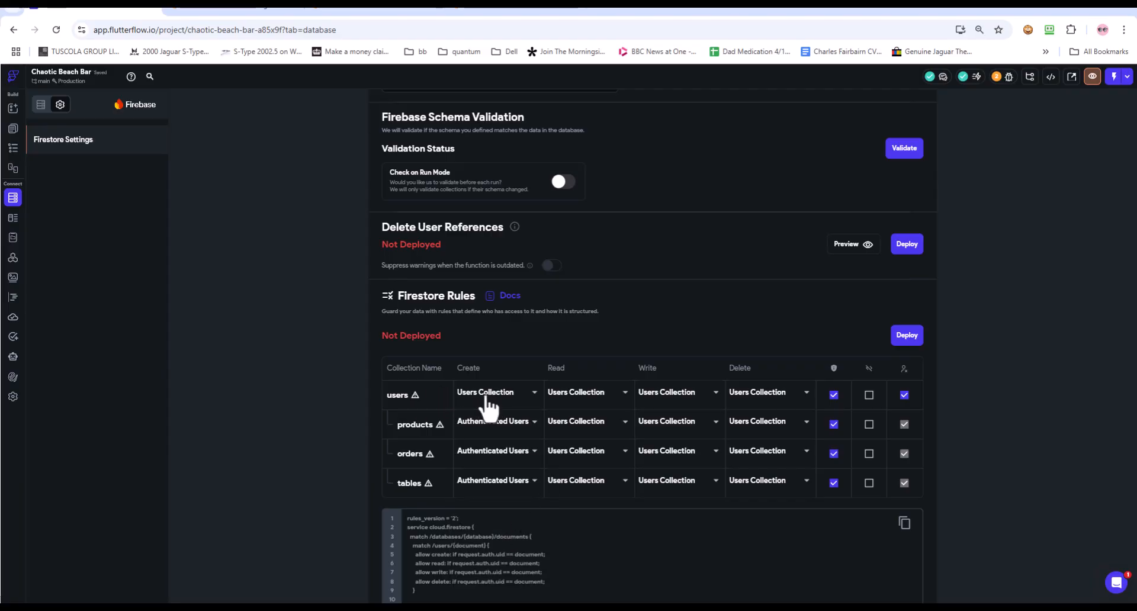
Set the Create rule of the users collection to Everyone.
scroll(496, 451, up, 1)
scroll(496, 456, up, 1)
scroll(490, 439, down, 3)
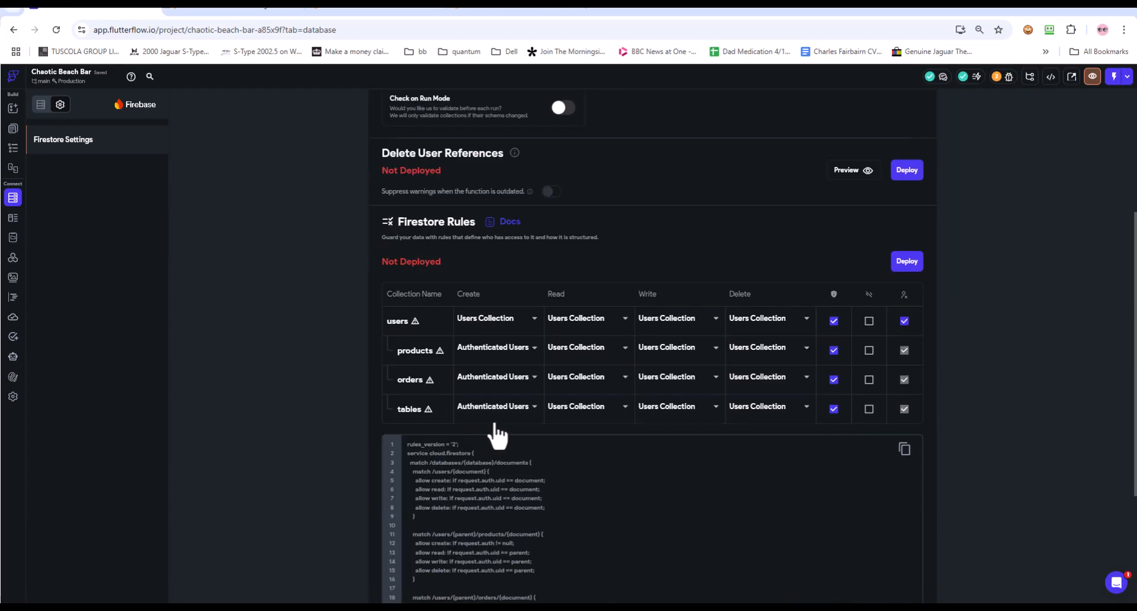
click(483, 323)
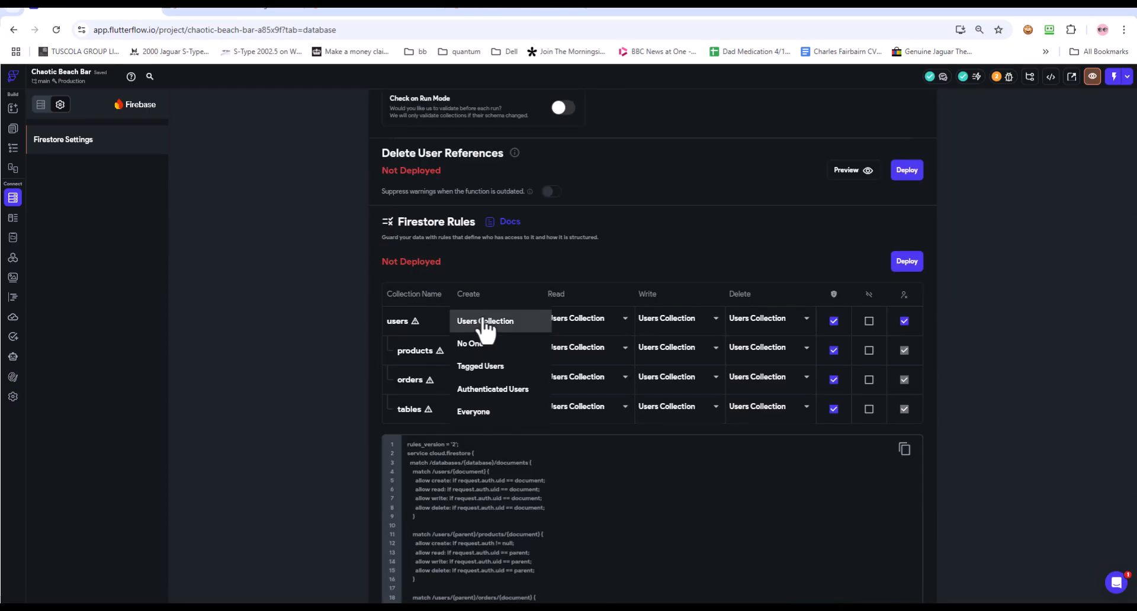
click(472, 413)
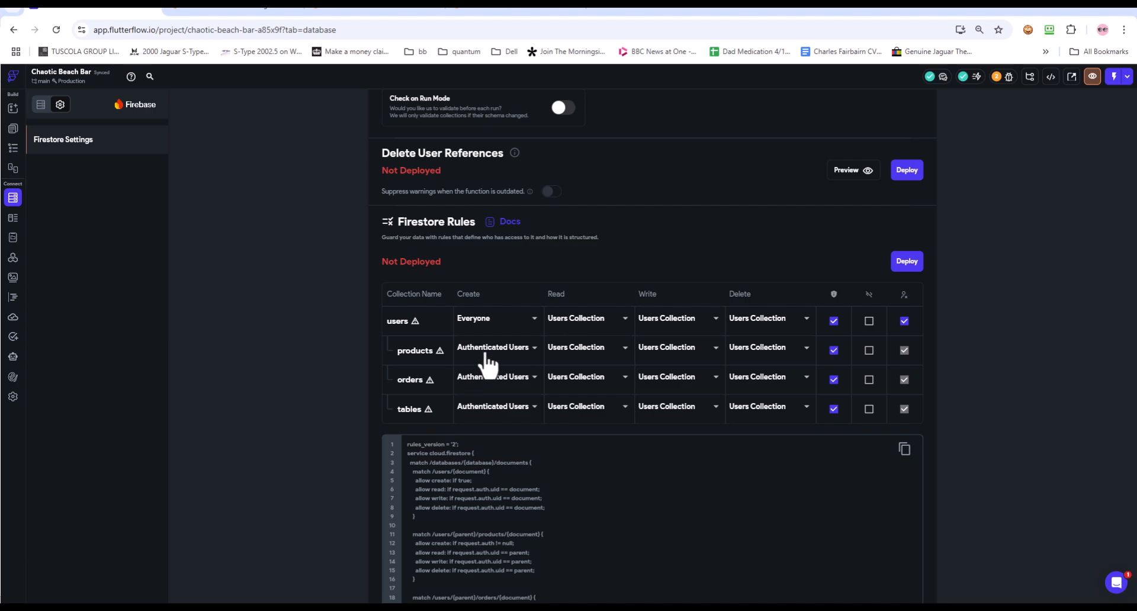
Set the Delete rule of the users, products, orders and tables collections to No One.
click(756, 320)
click(742, 344)
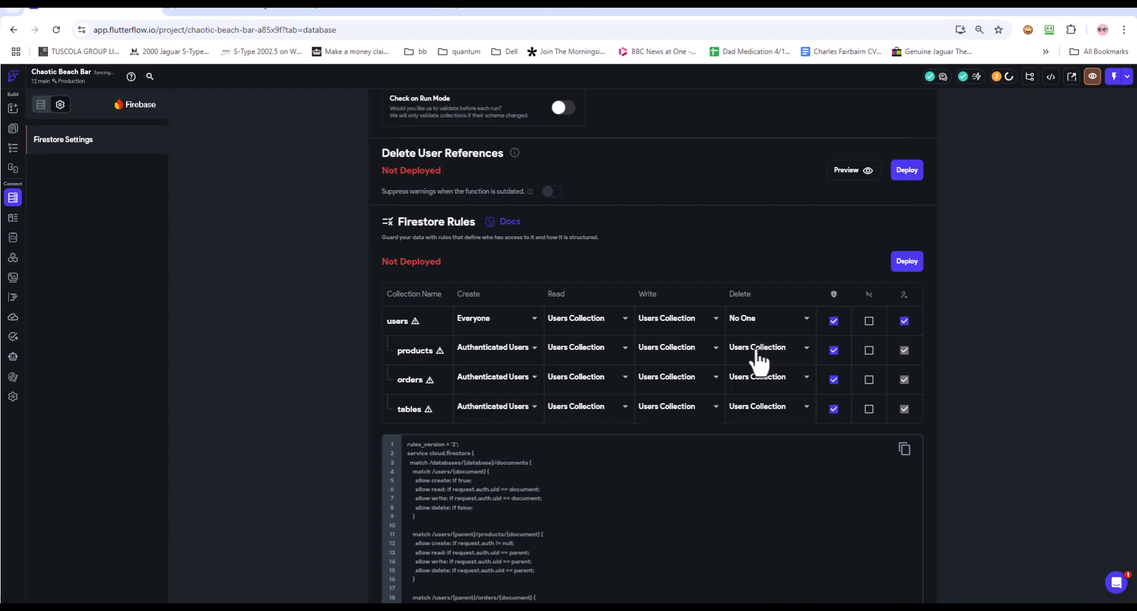
click(758, 351)
click(745, 374)
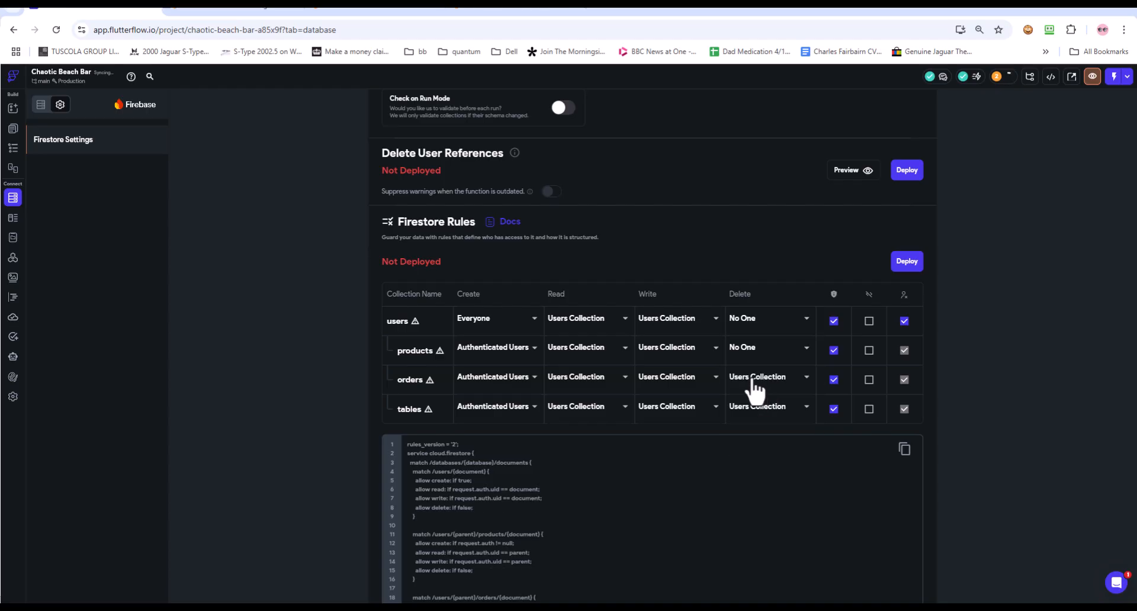
click(755, 382)
click(752, 403)
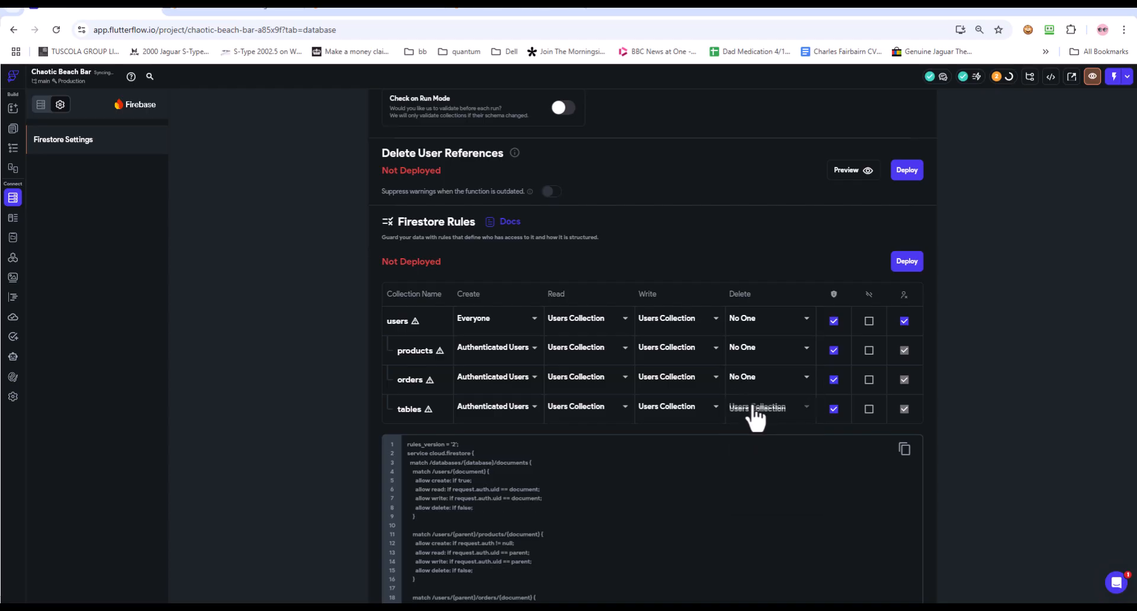
click(756, 410)
click(746, 437)
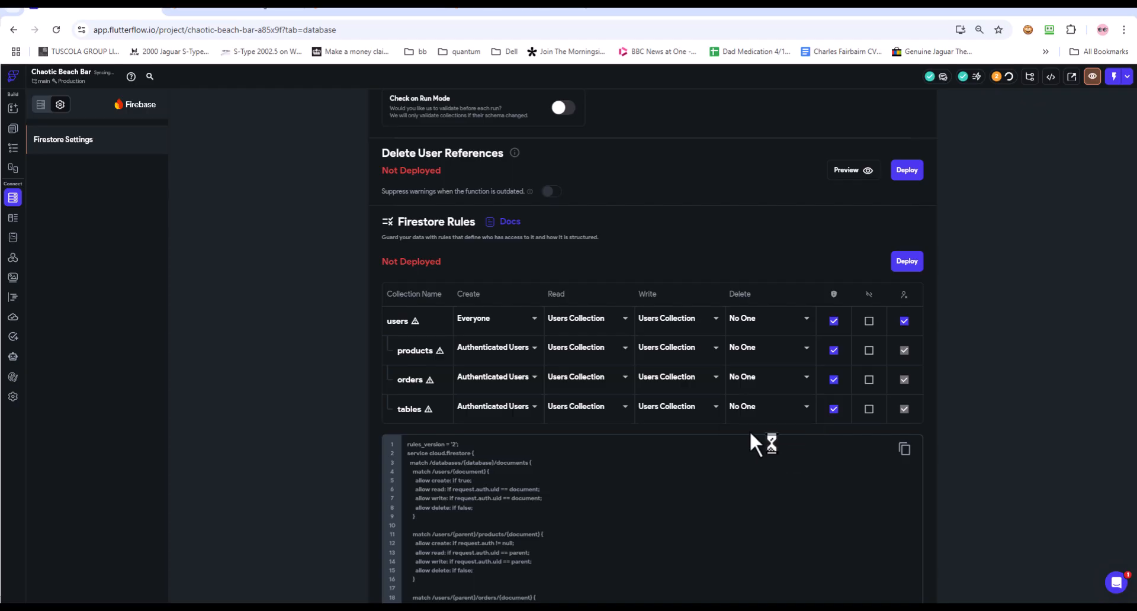
Set the Read and Write rules of all four collections to Authenticated Users and deploy the Firestore rules.
click(665, 321)
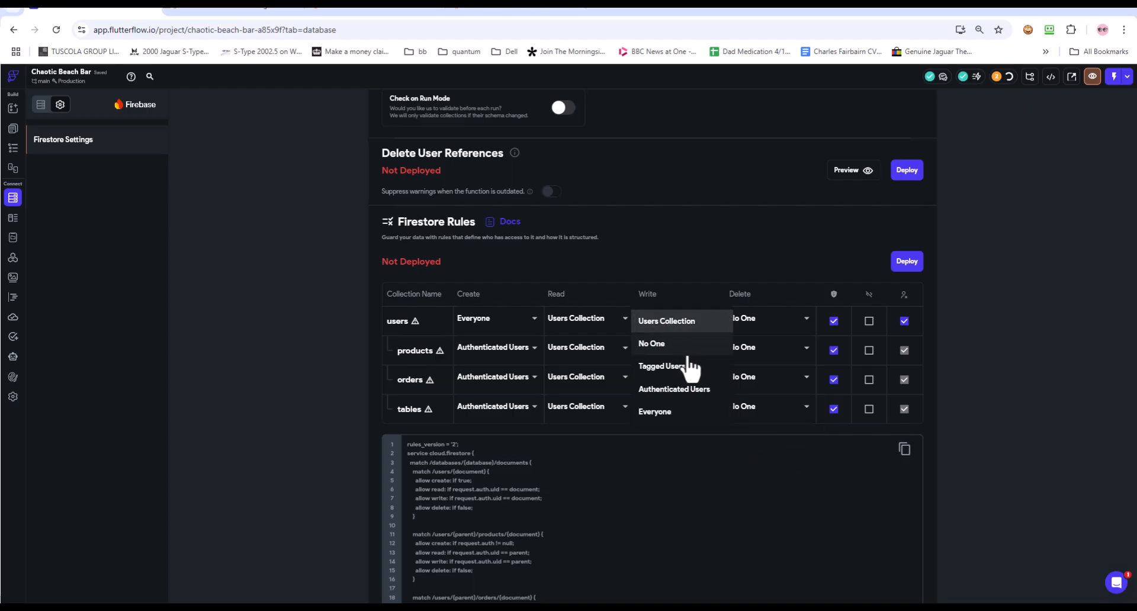
click(678, 389)
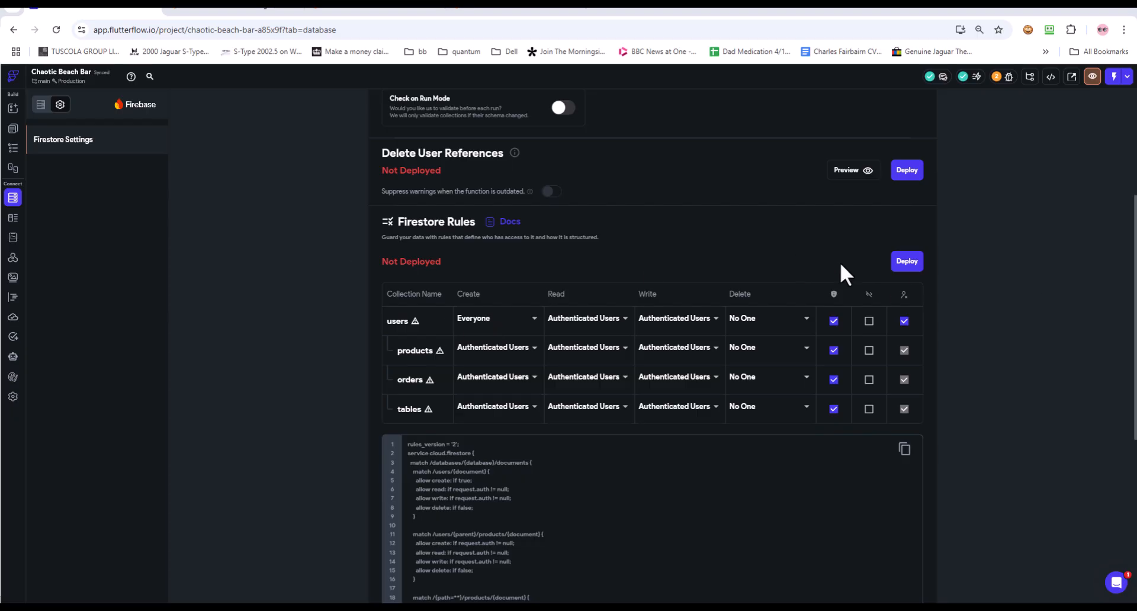
click(904, 262)
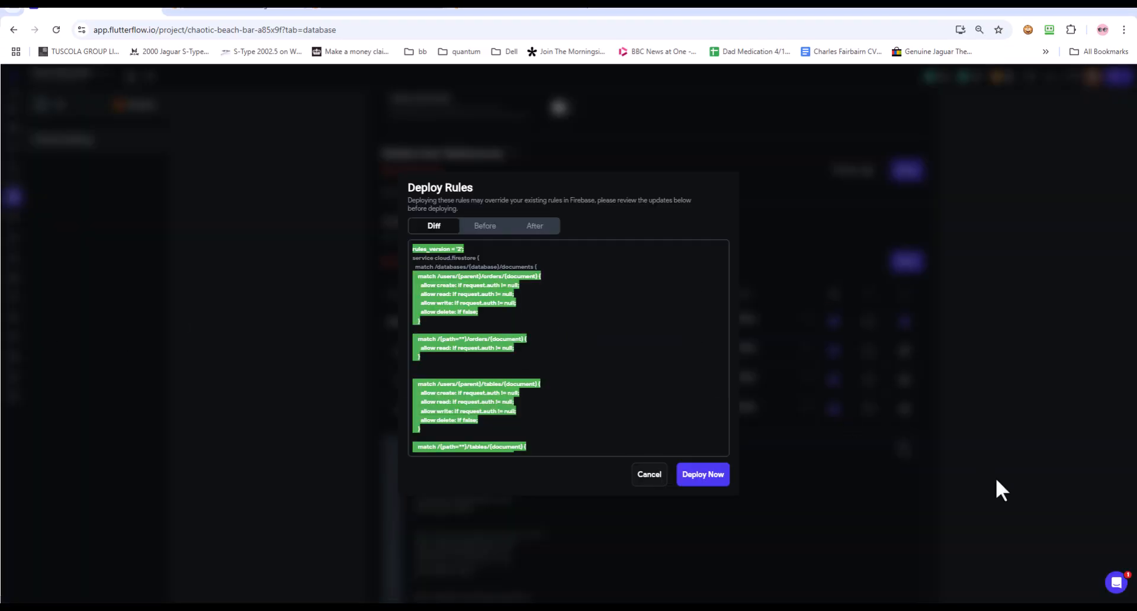
click(698, 478)
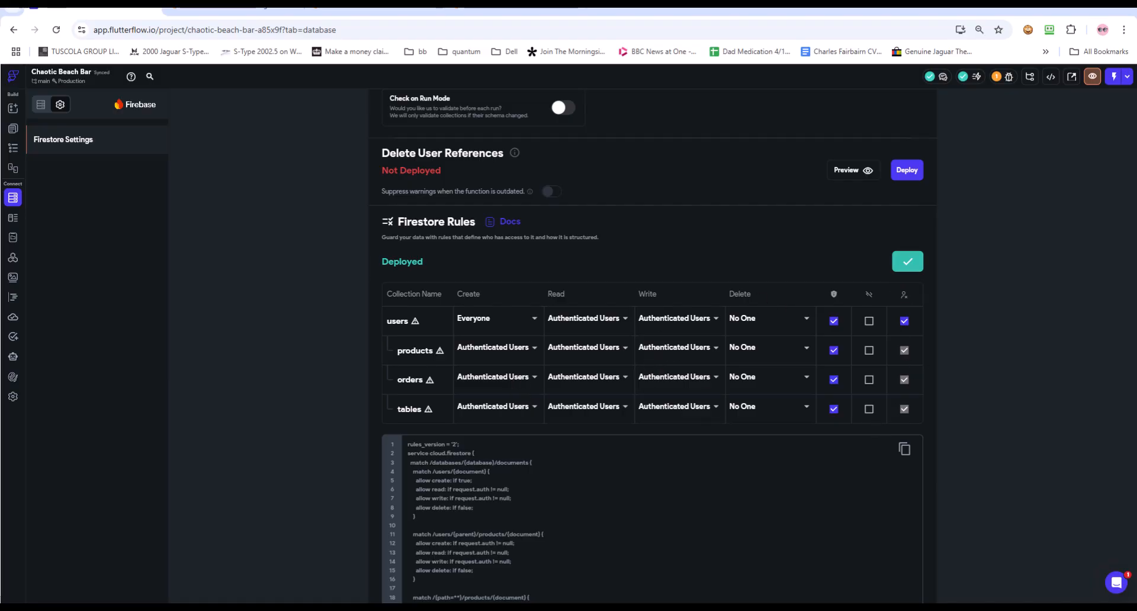
Set the Delete rule of products, orders and tables to Authenticated Users and redeploy the Firestore rules.
click(41, 106)
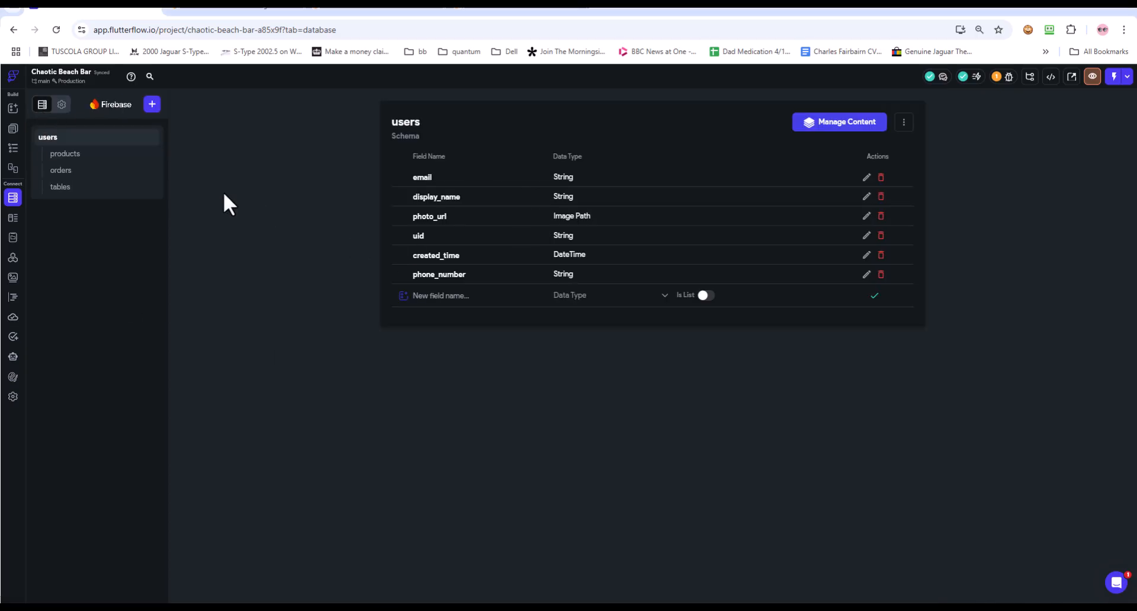
click(62, 105)
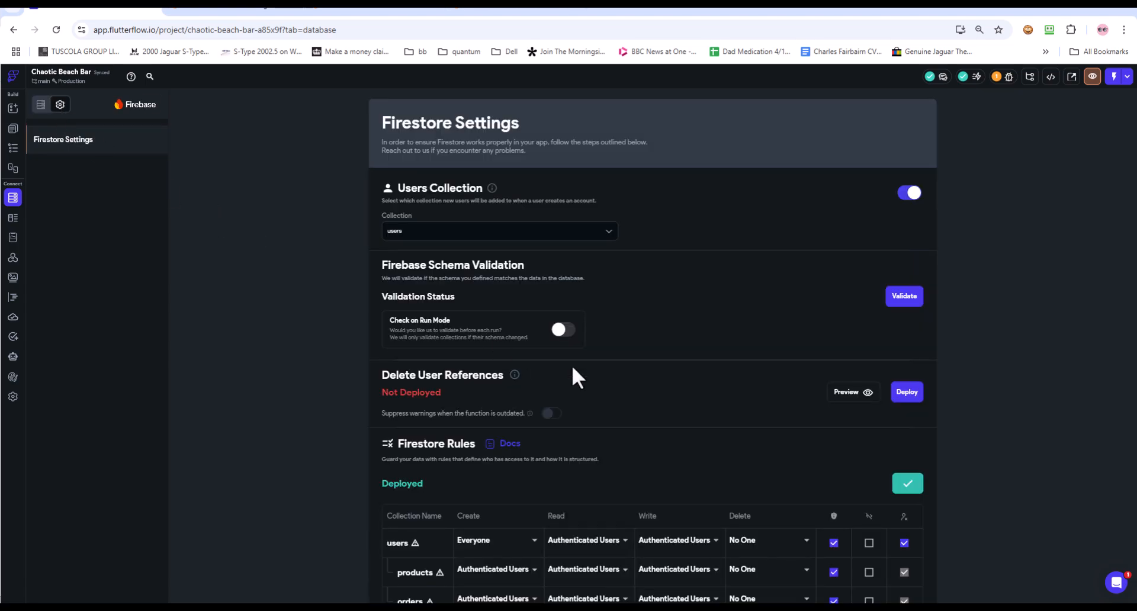
scroll(578, 377, down, 4)
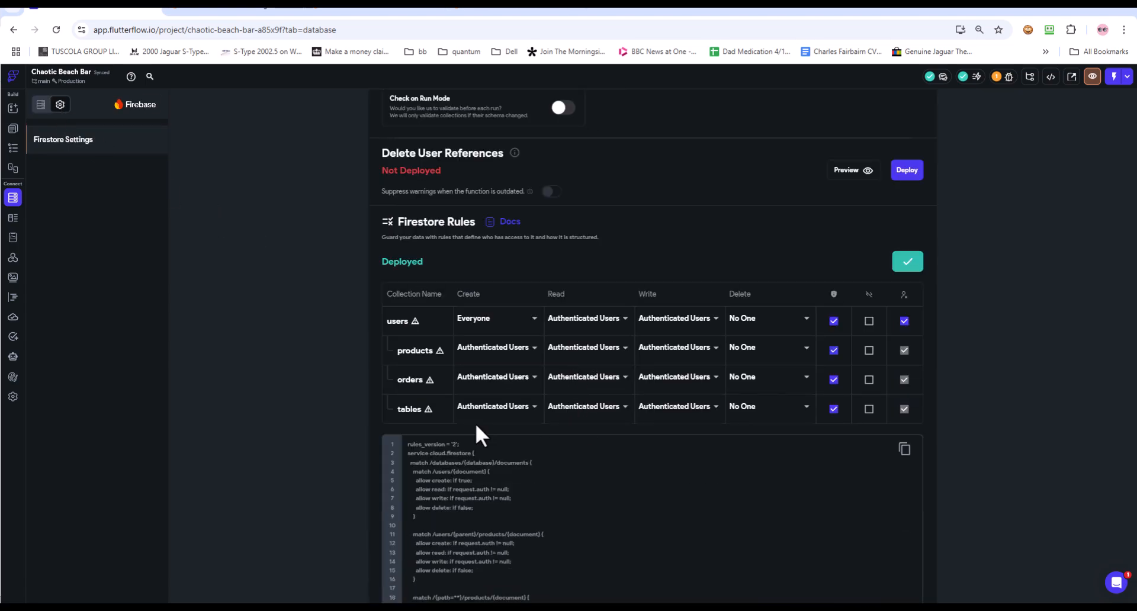
click(747, 350)
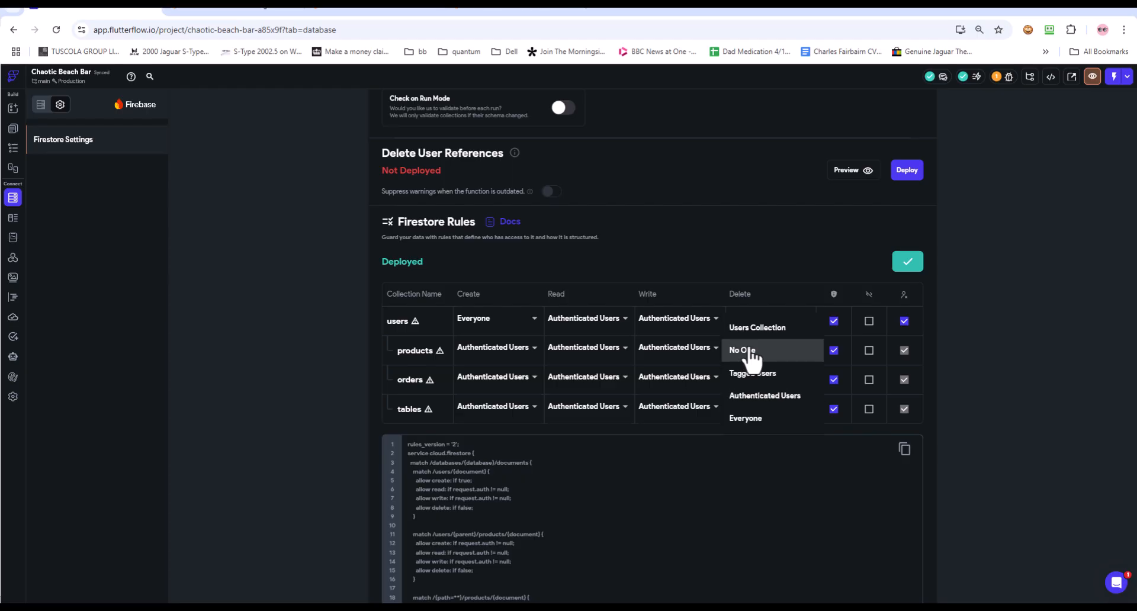
click(758, 392)
click(761, 385)
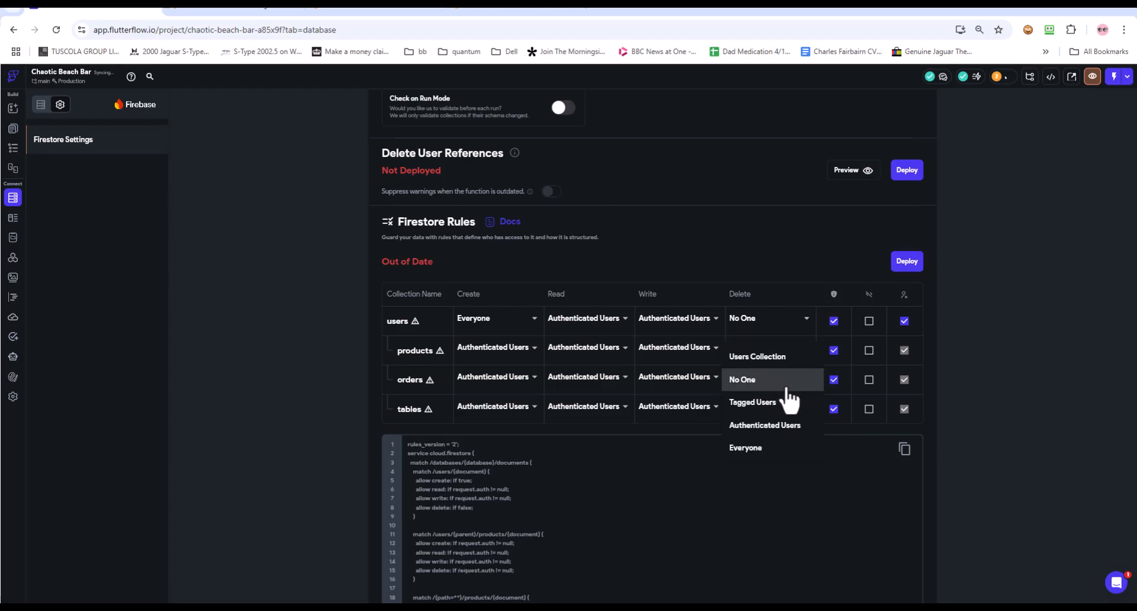
click(751, 425)
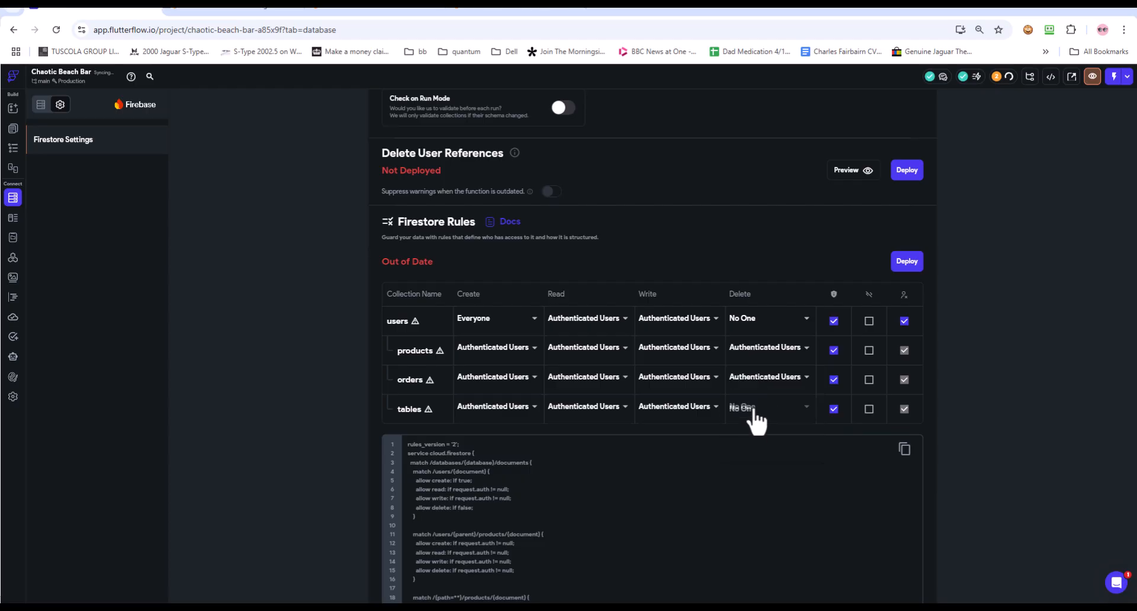
click(753, 410)
click(760, 455)
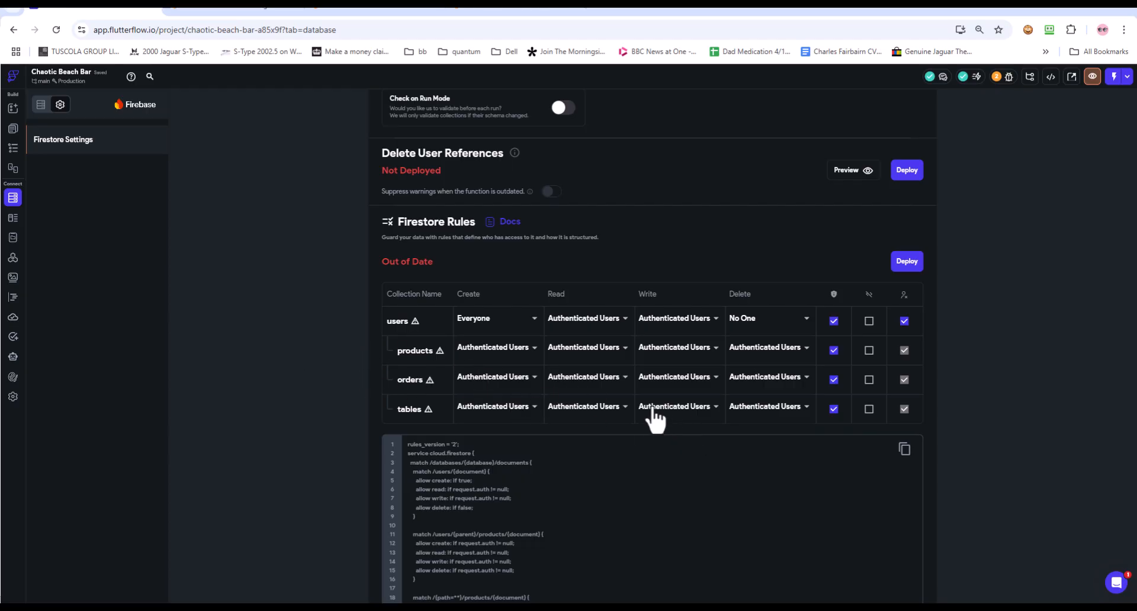
click(907, 261)
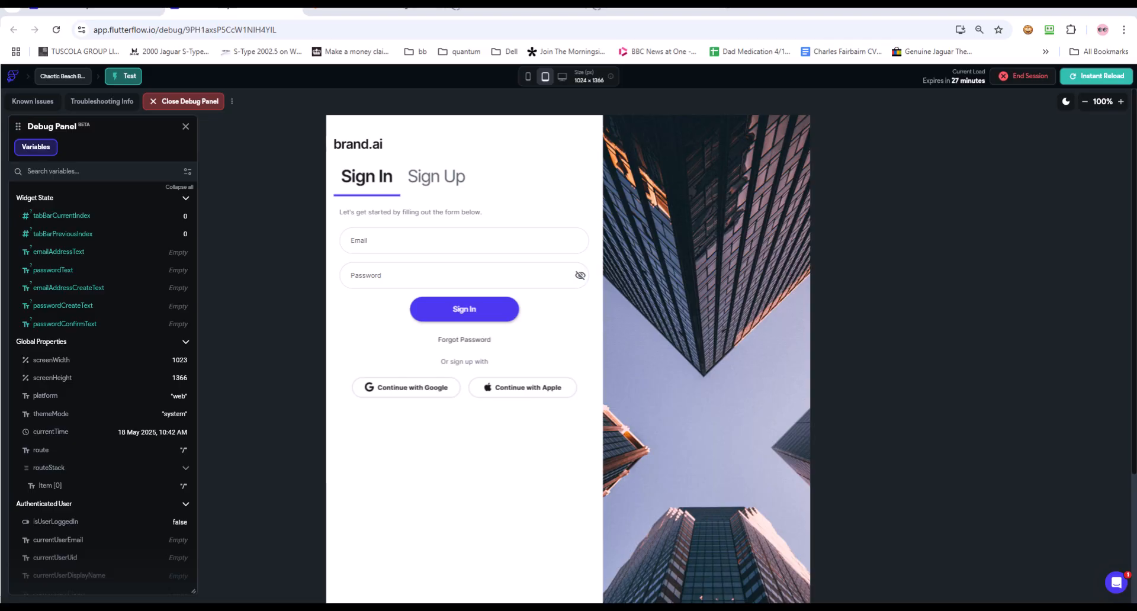
In the running test app, create an account through the Sign Up form with an email, password and confirmed password.
click(439, 180)
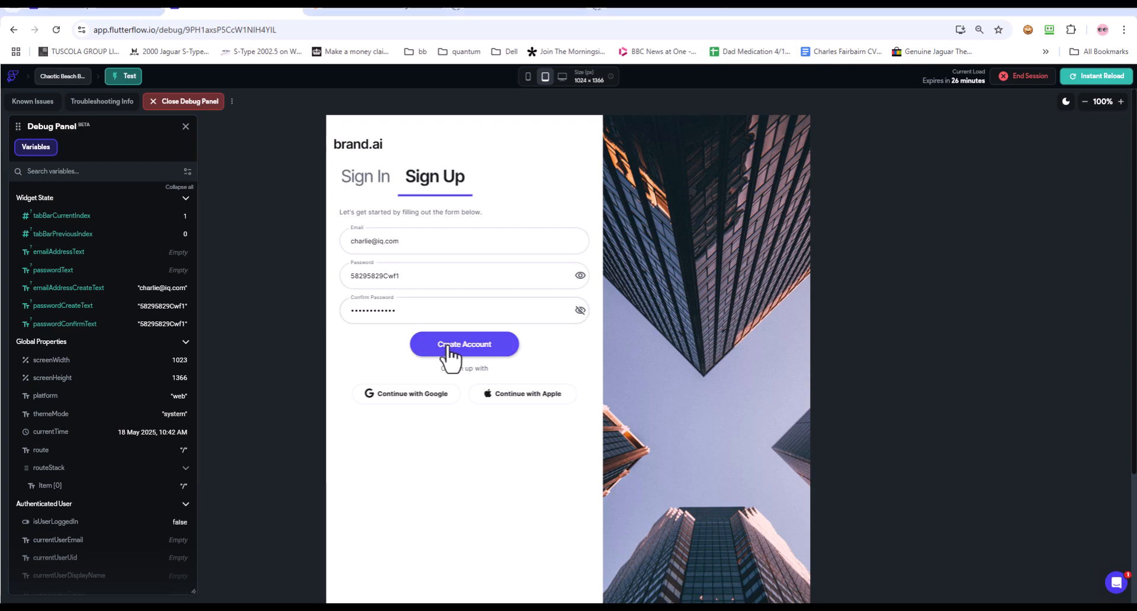
click(448, 352)
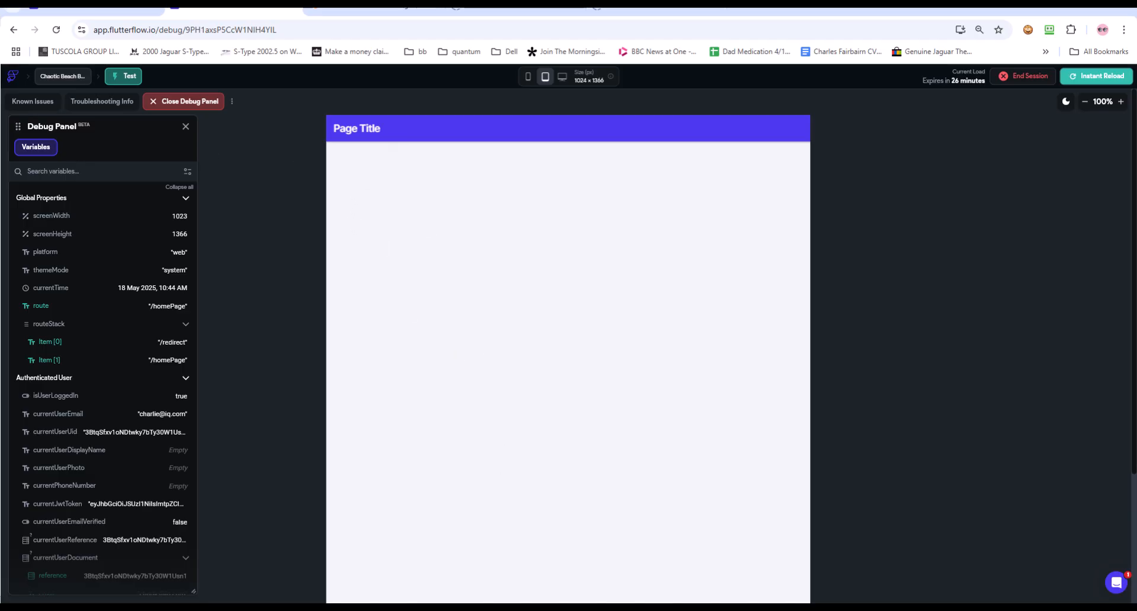
Change the HomePage app bar title text to "home" and check it in the running test app.
click(92, 6)
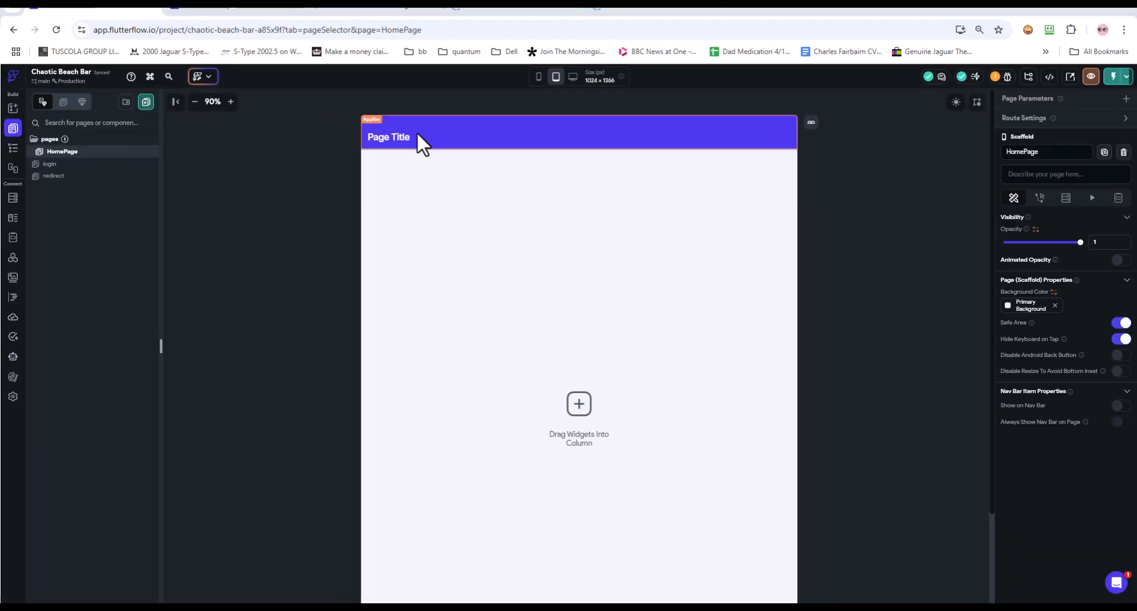
click(396, 140)
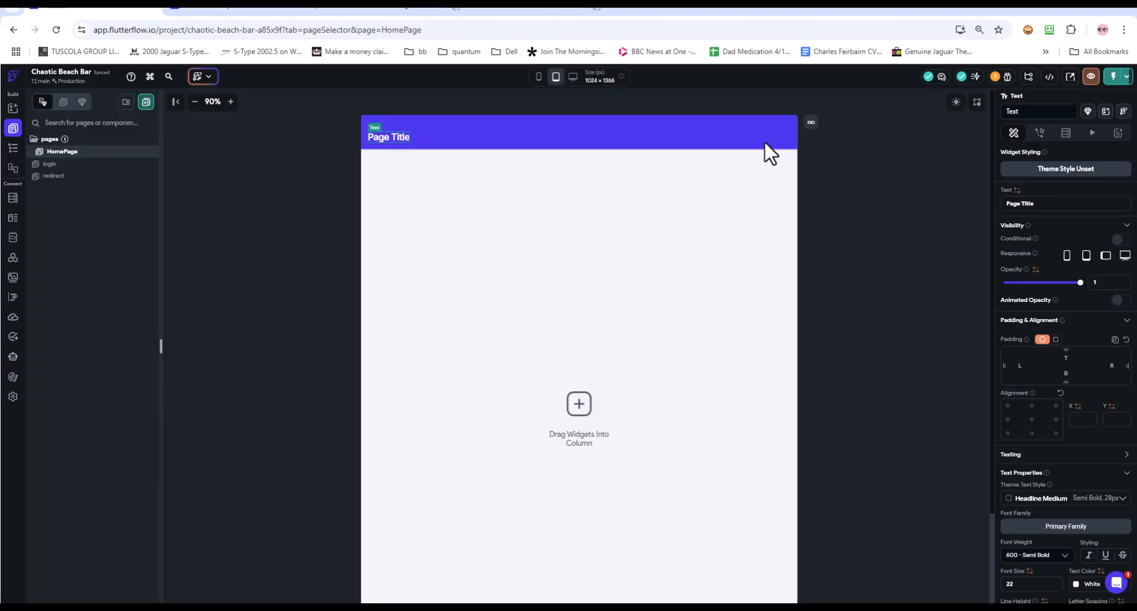
drag(1058, 209, 1004, 204)
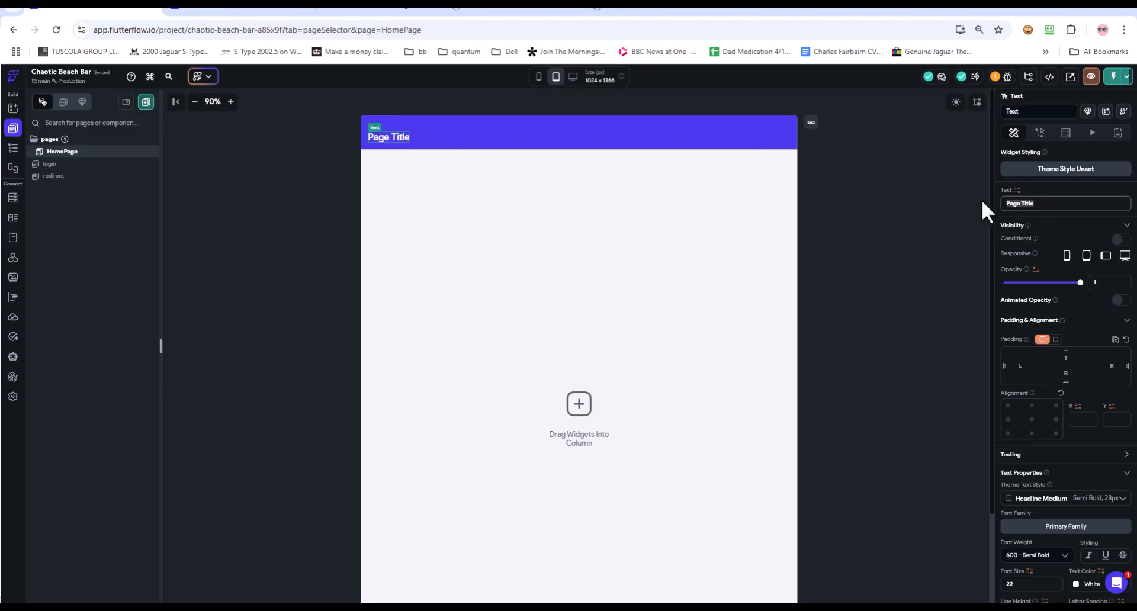
text(nhome)
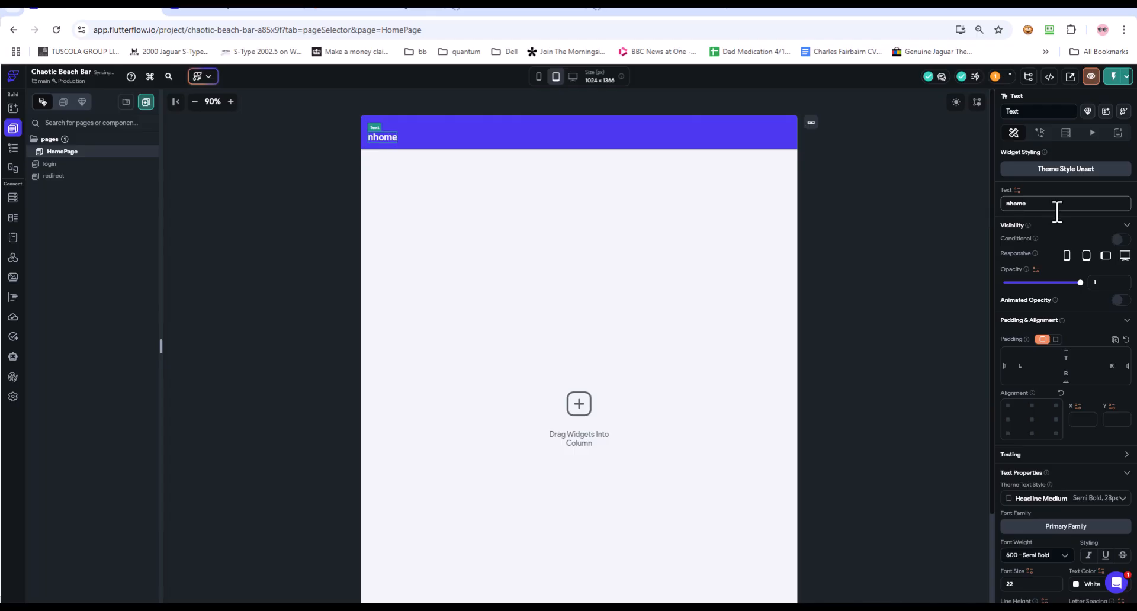
click(1012, 204)
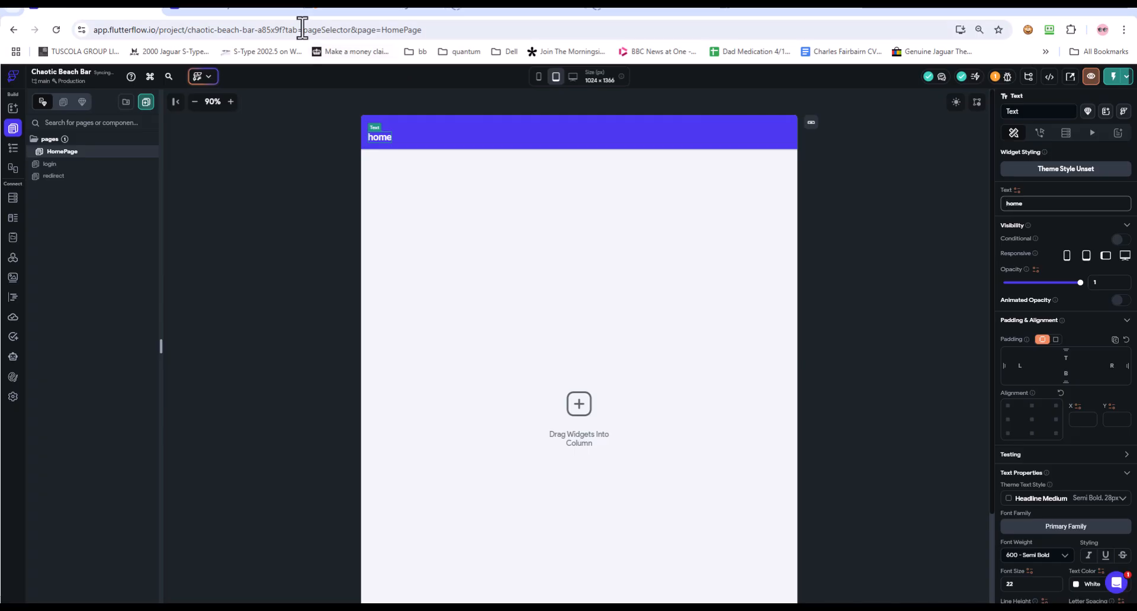
click(252, 10)
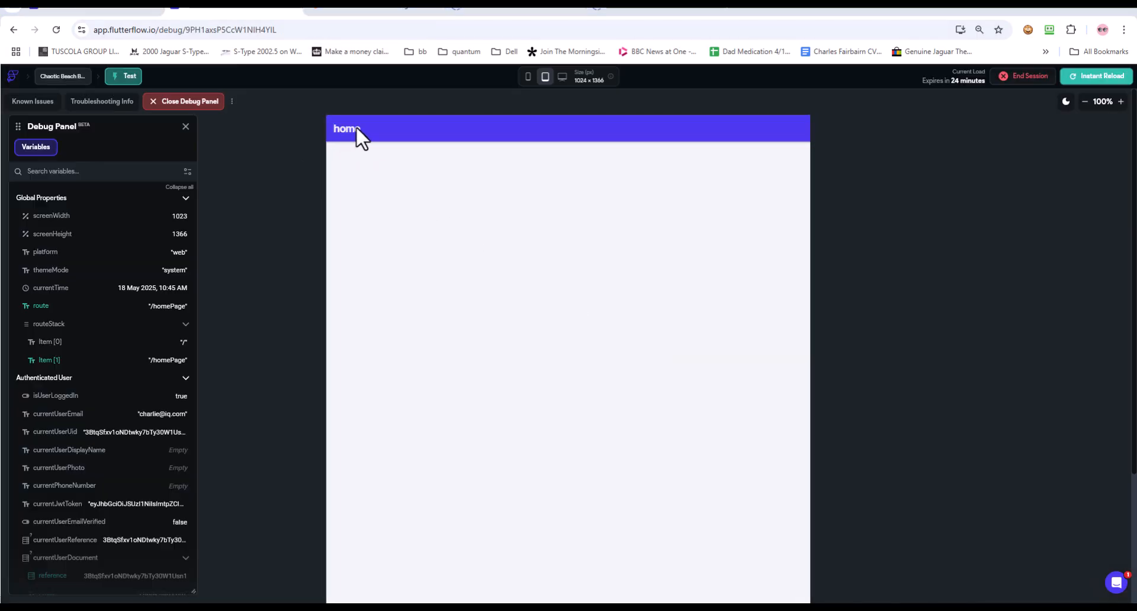
click(119, 10)
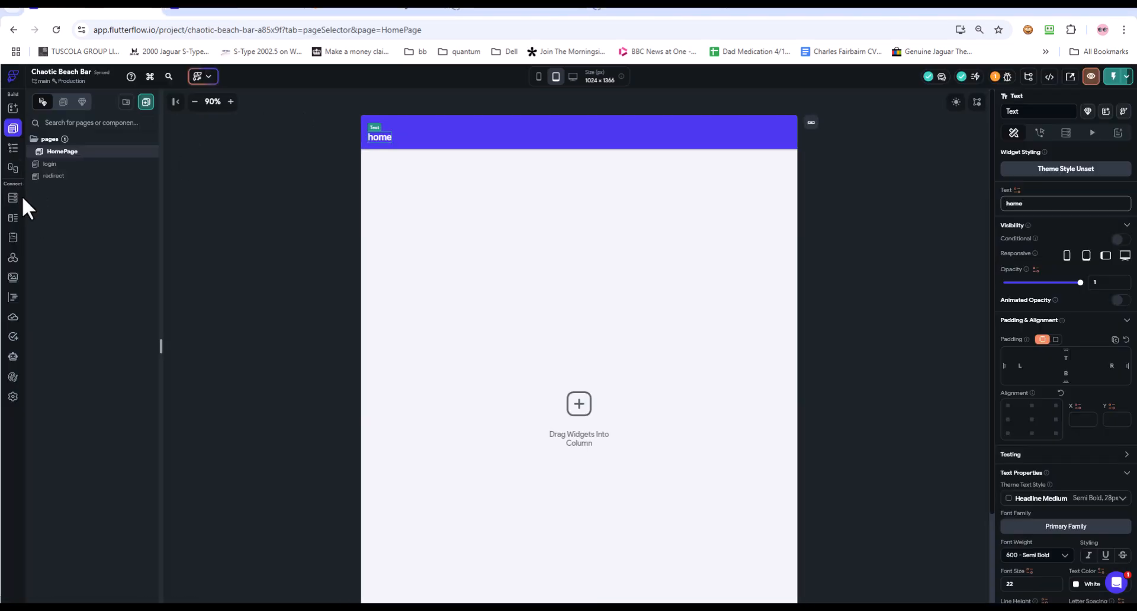
Review the App Details and Authentication settings, checking the entry page and logged-in page choices.
click(13, 396)
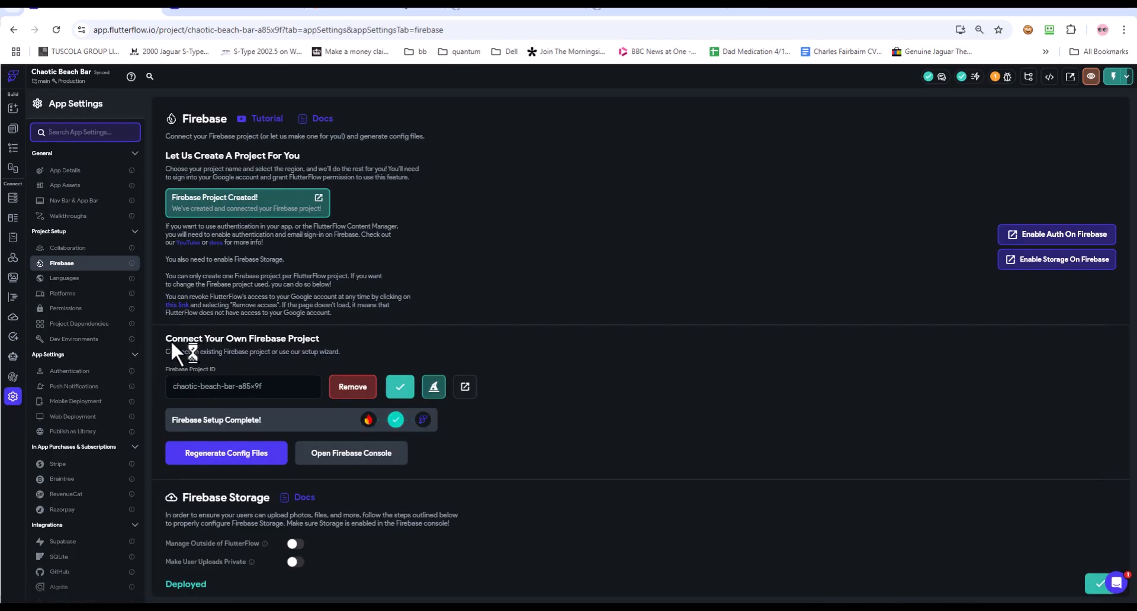
click(72, 176)
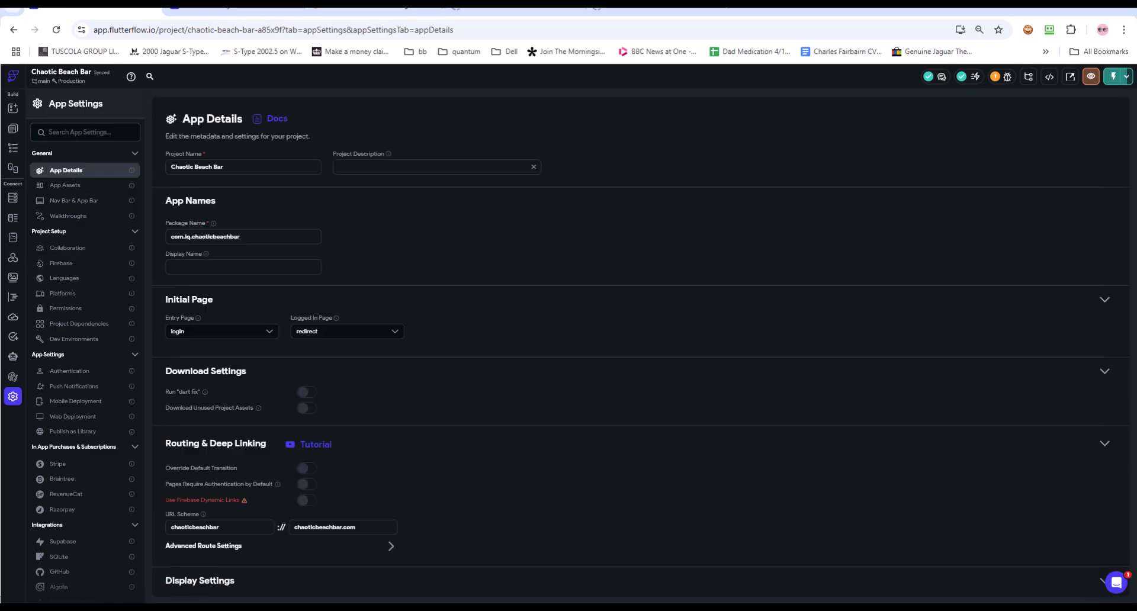
click(71, 371)
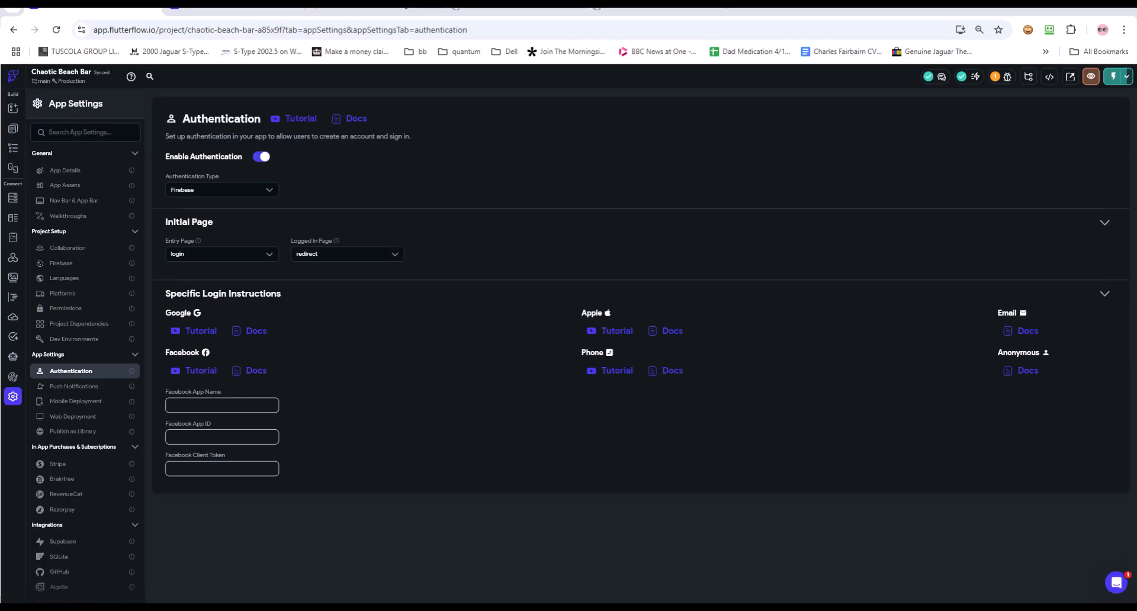
Delete the AppBar from the barView page.
click(13, 129)
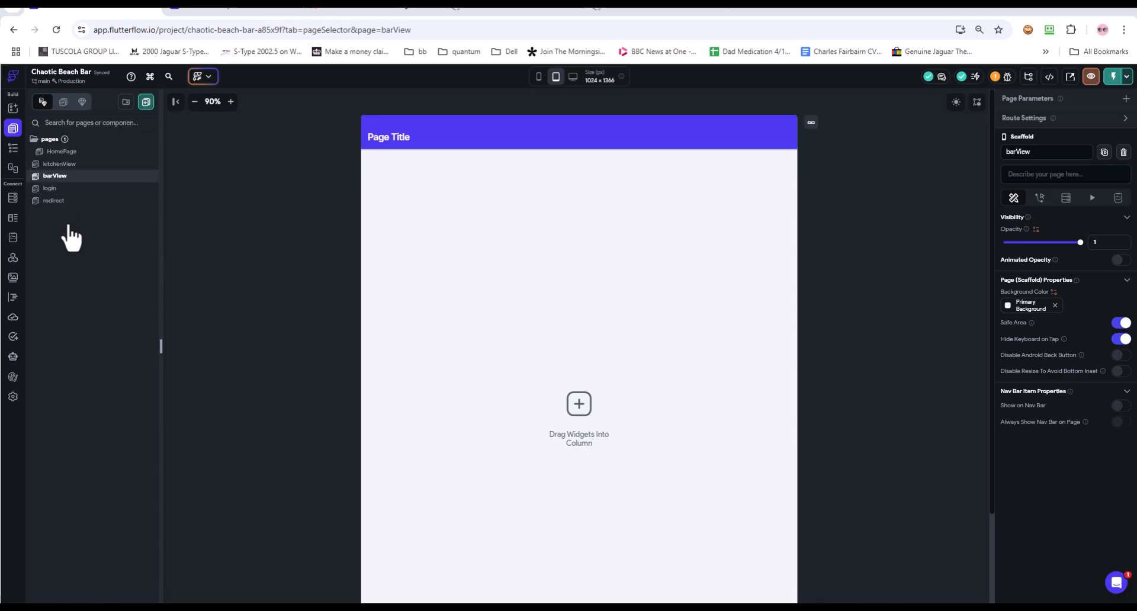
click(579, 133)
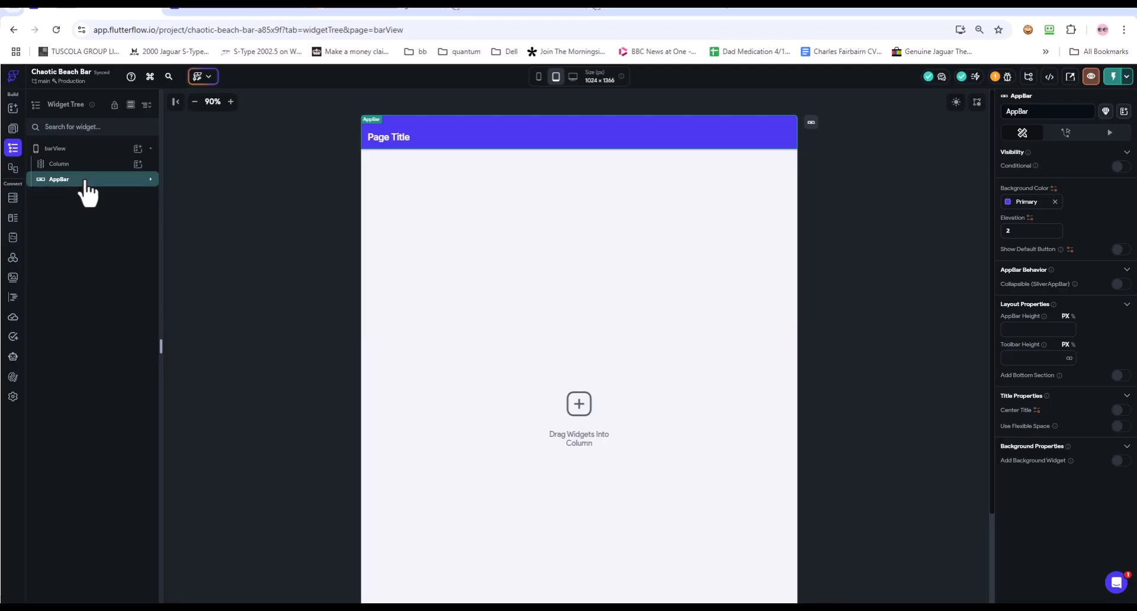
key(Delete)
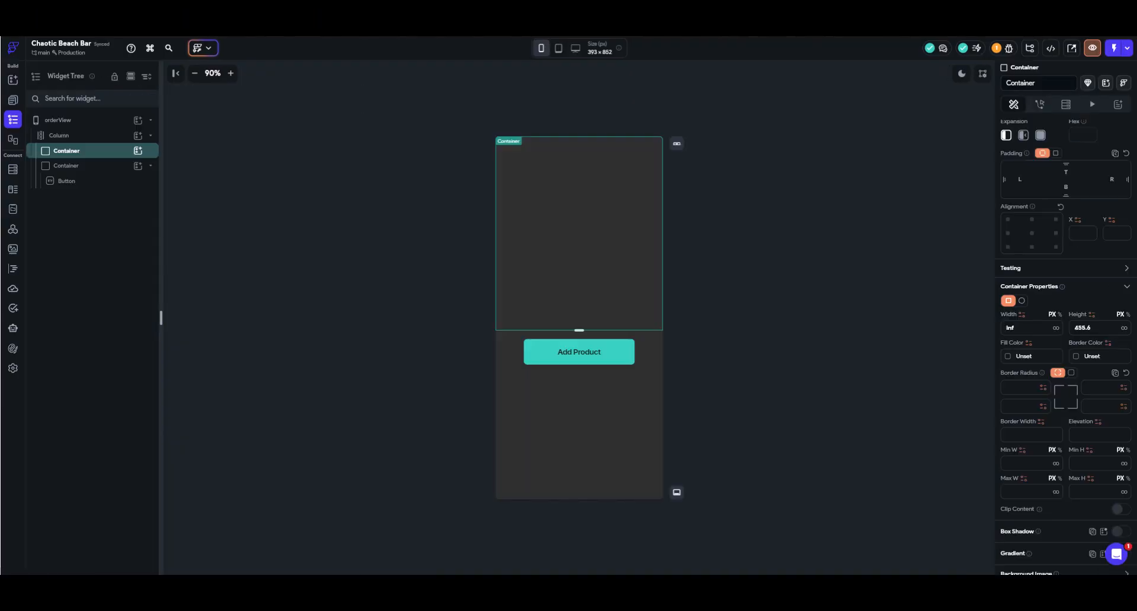
On the orderView page, set the Add Product button container's maximum width to 300 px and check it at tablet size.
click(66, 122)
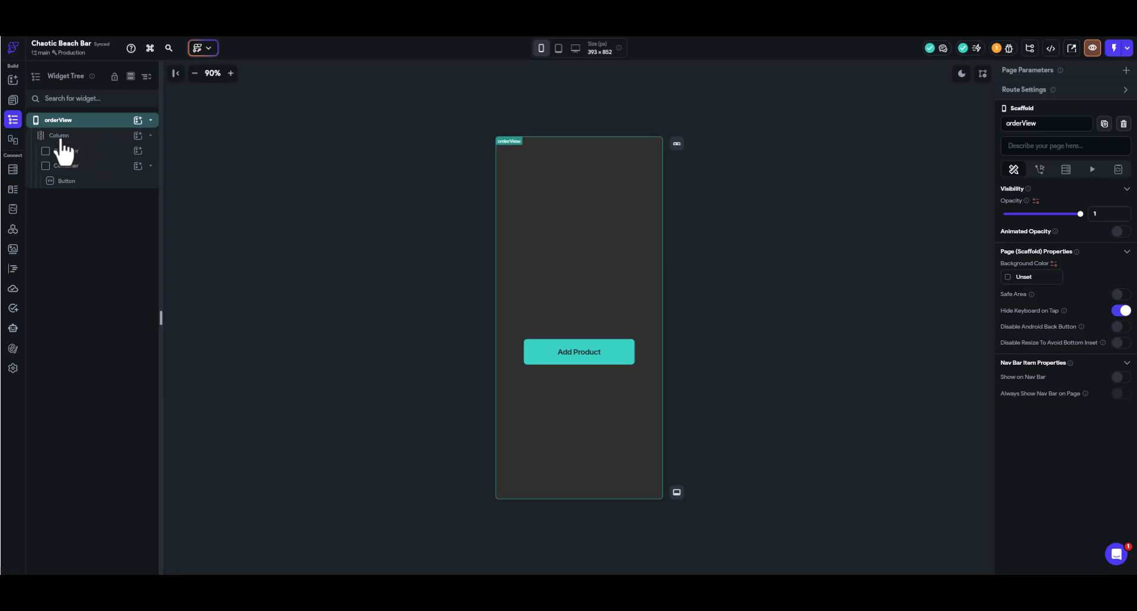
click(61, 138)
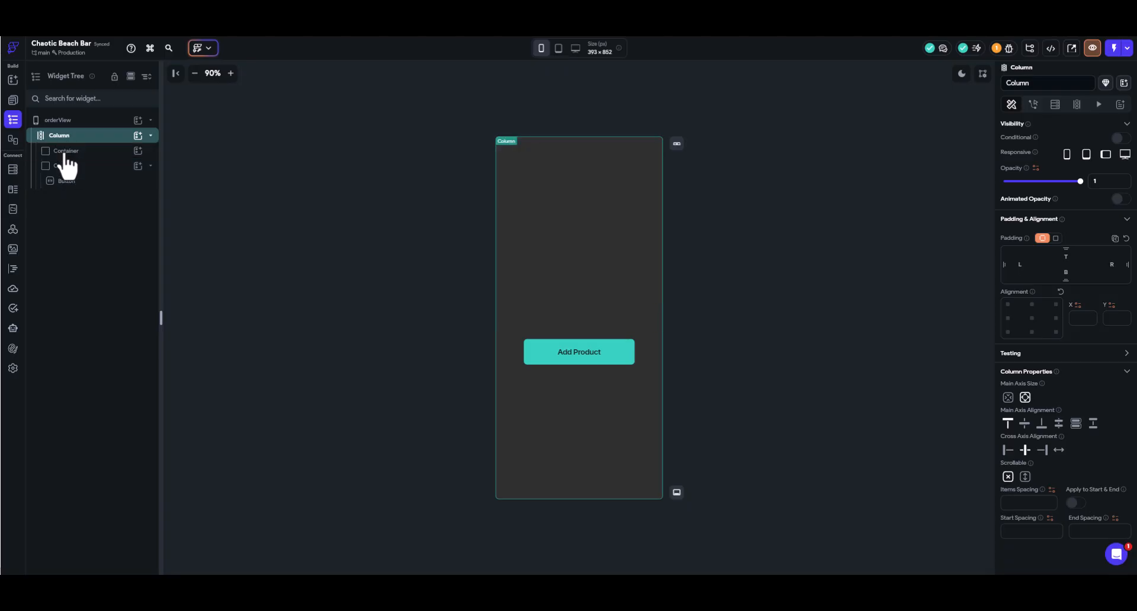
click(64, 152)
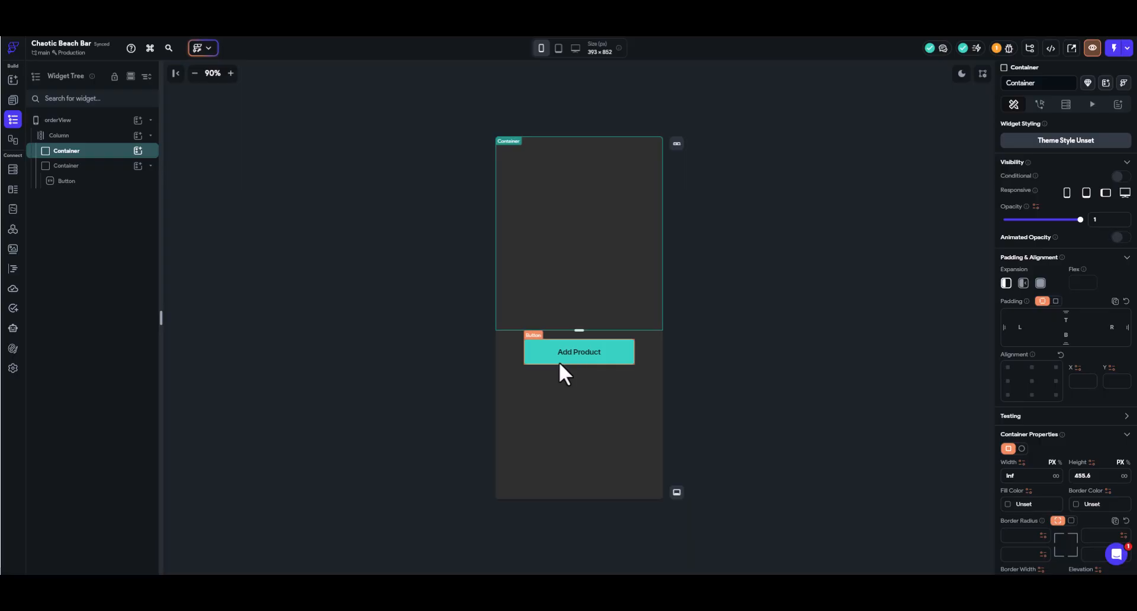
click(99, 167)
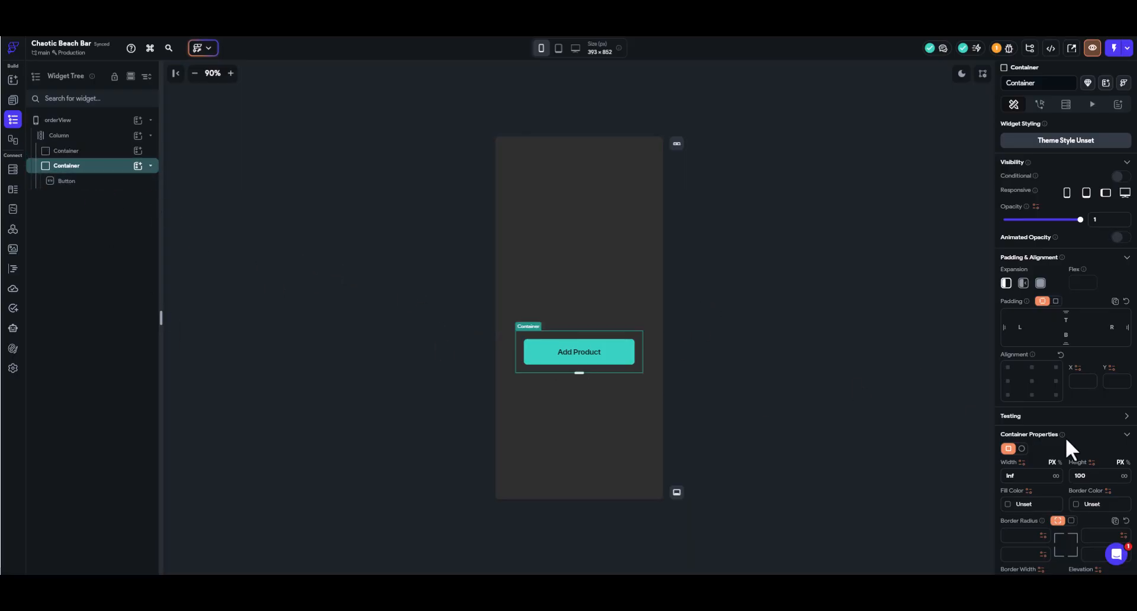
scroll(1066, 437, down, 3)
click(1034, 491)
text(300)
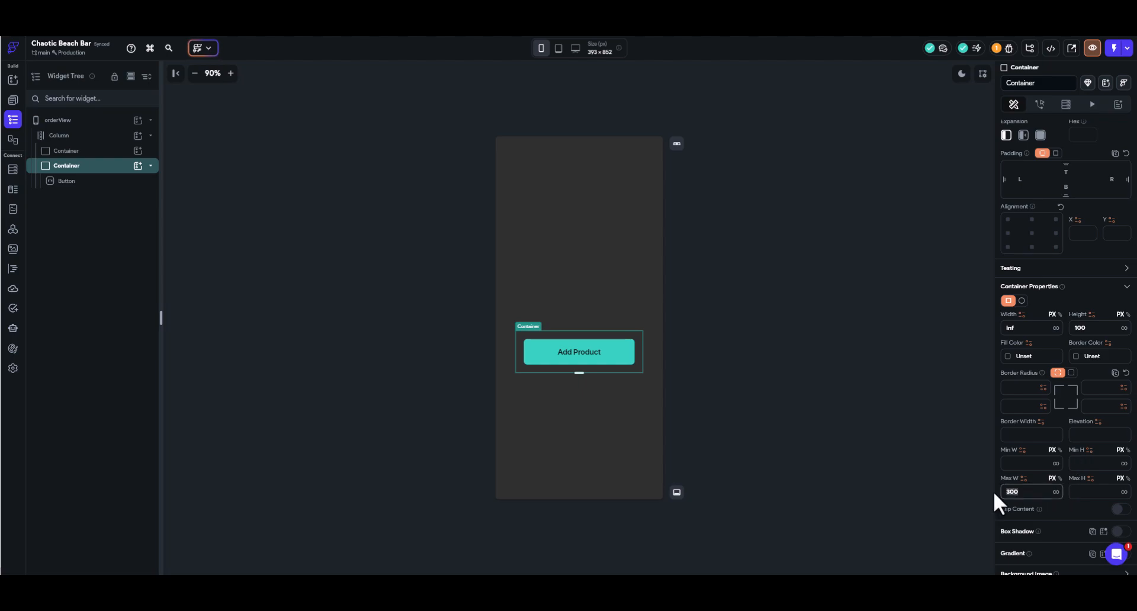
click(560, 52)
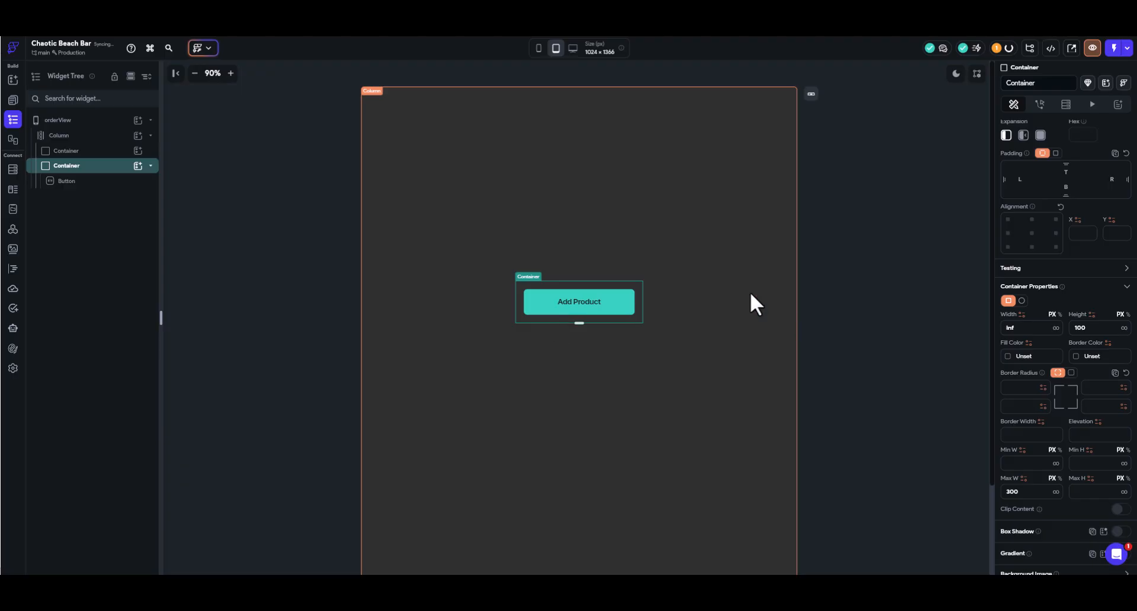
Add a Column to the empty container above the Add Product button and place a Container inside that Column.
click(80, 153)
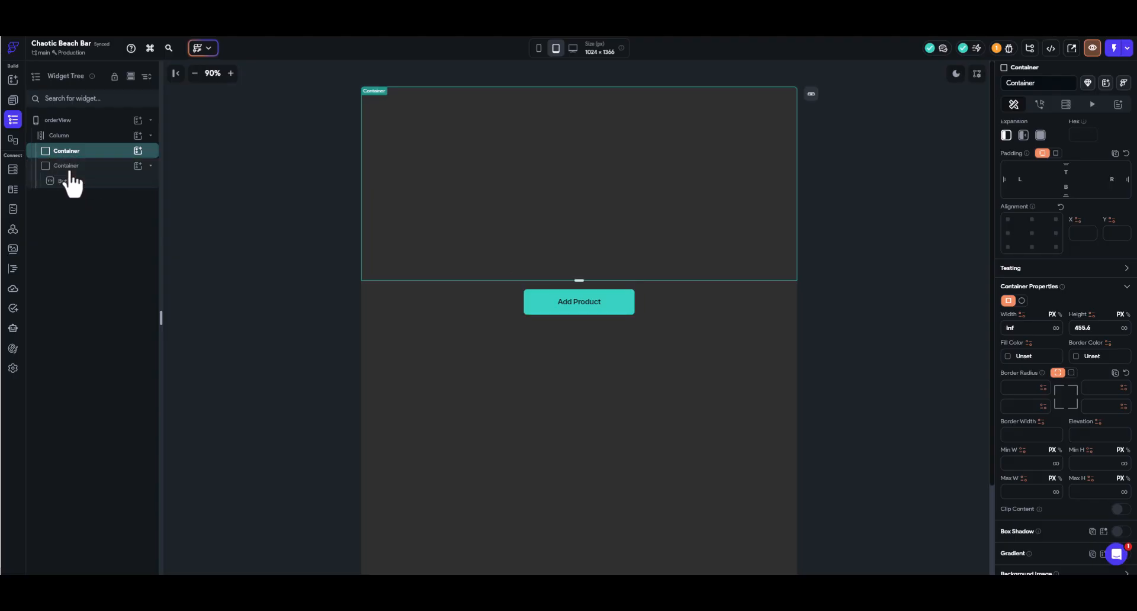
click(69, 169)
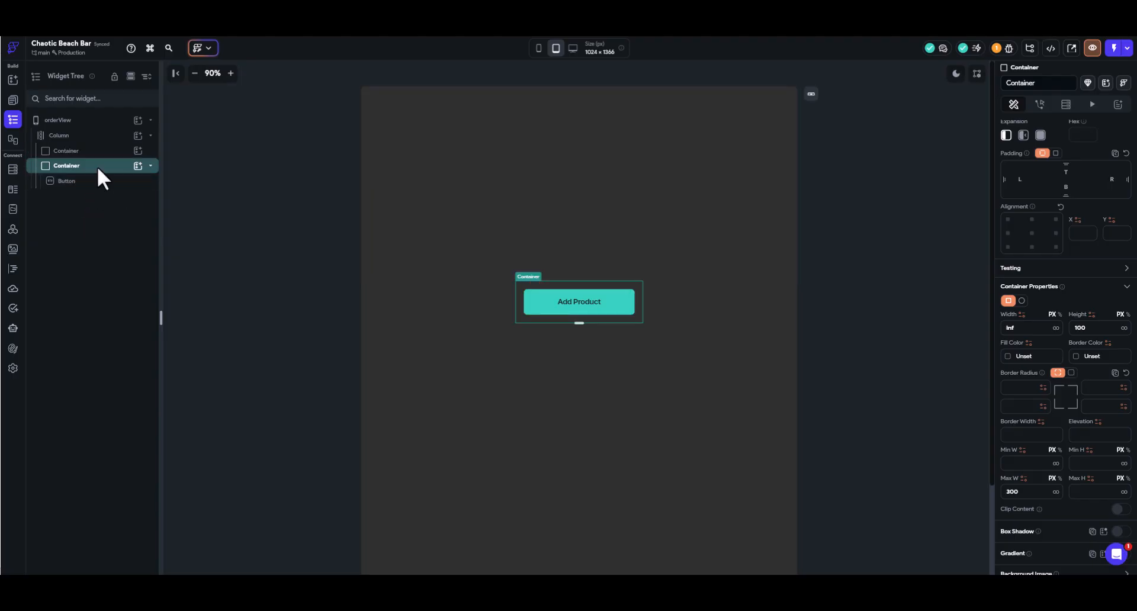
click(66, 153)
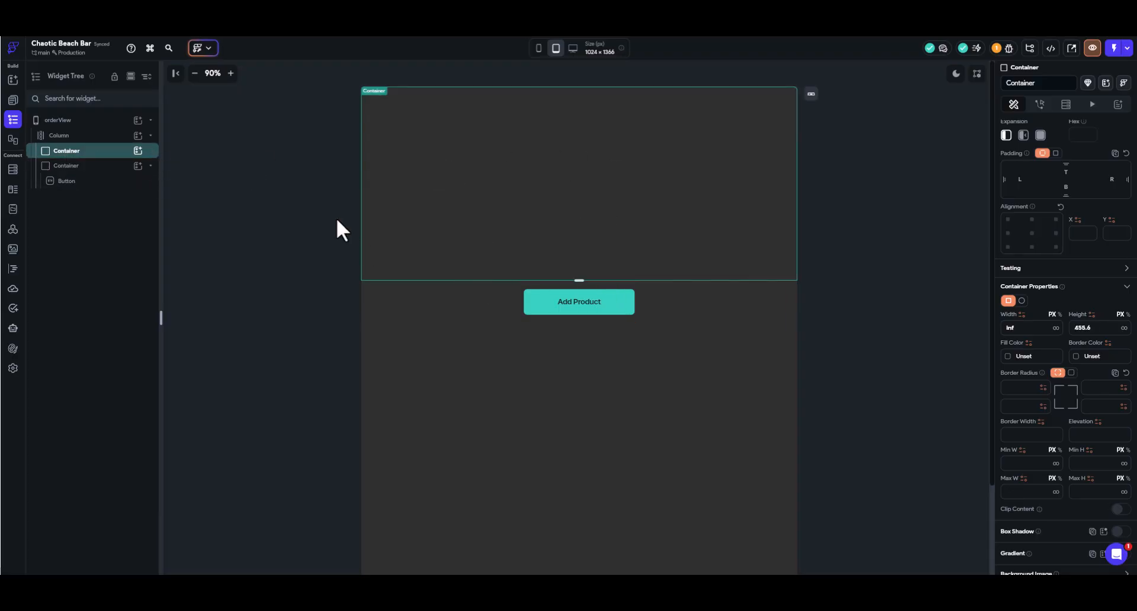
click(138, 151)
click(232, 204)
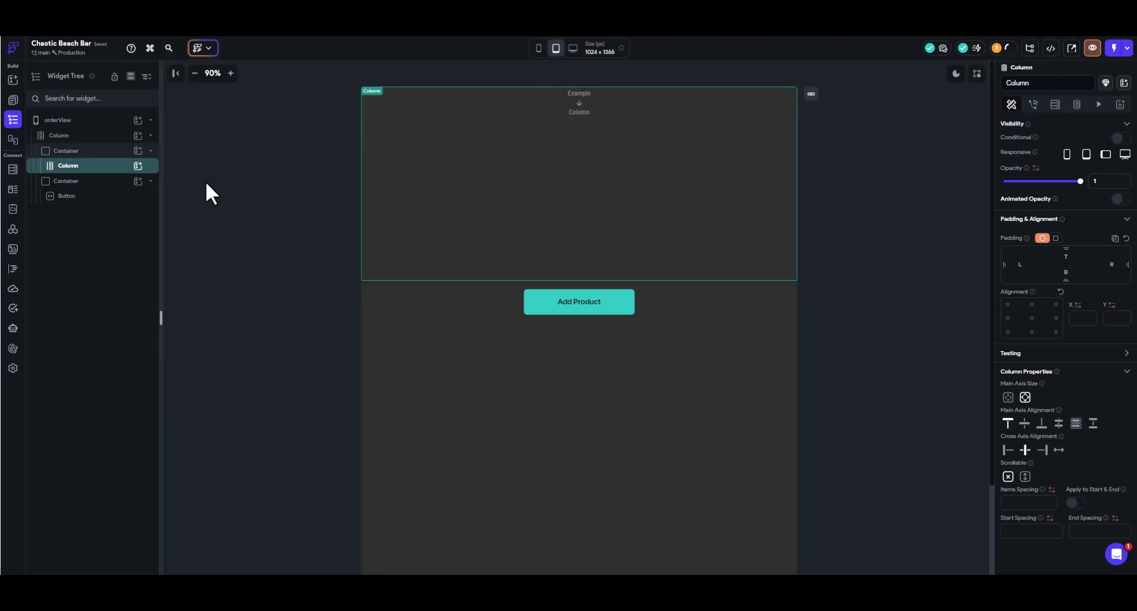
click(138, 166)
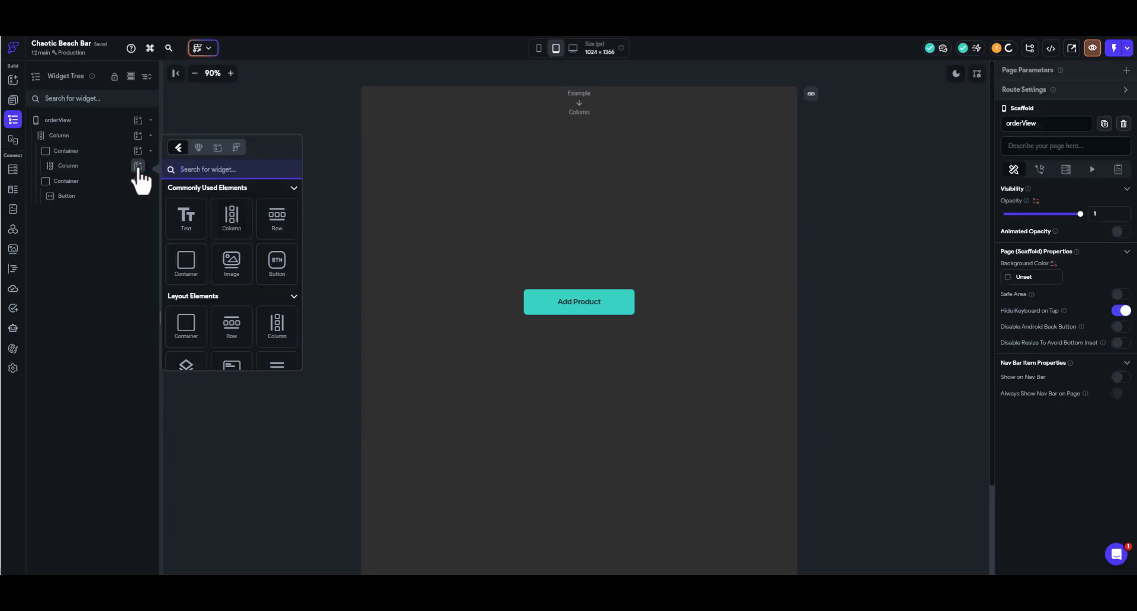
click(187, 269)
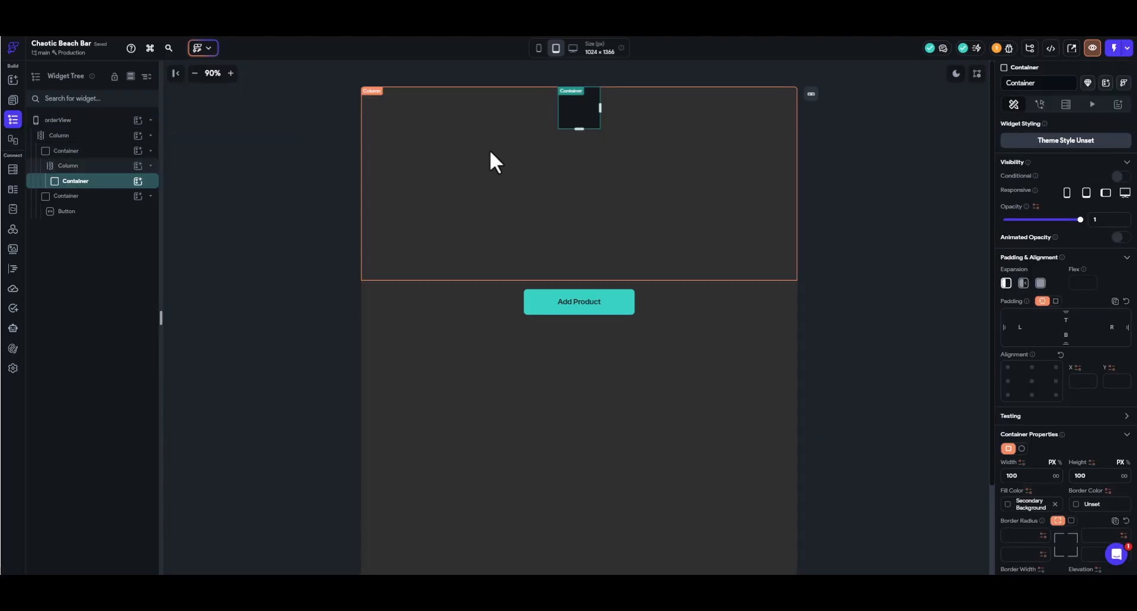
Give the nested container no fill color and an infinite width, and duplicate it within the Column.
click(1055, 504)
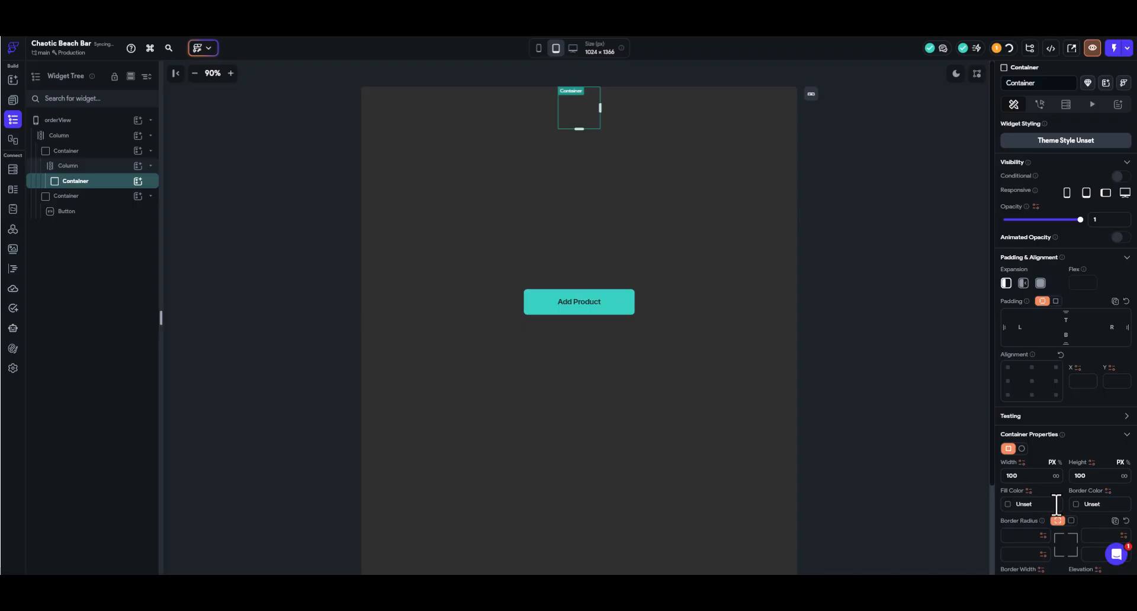
click(1056, 476)
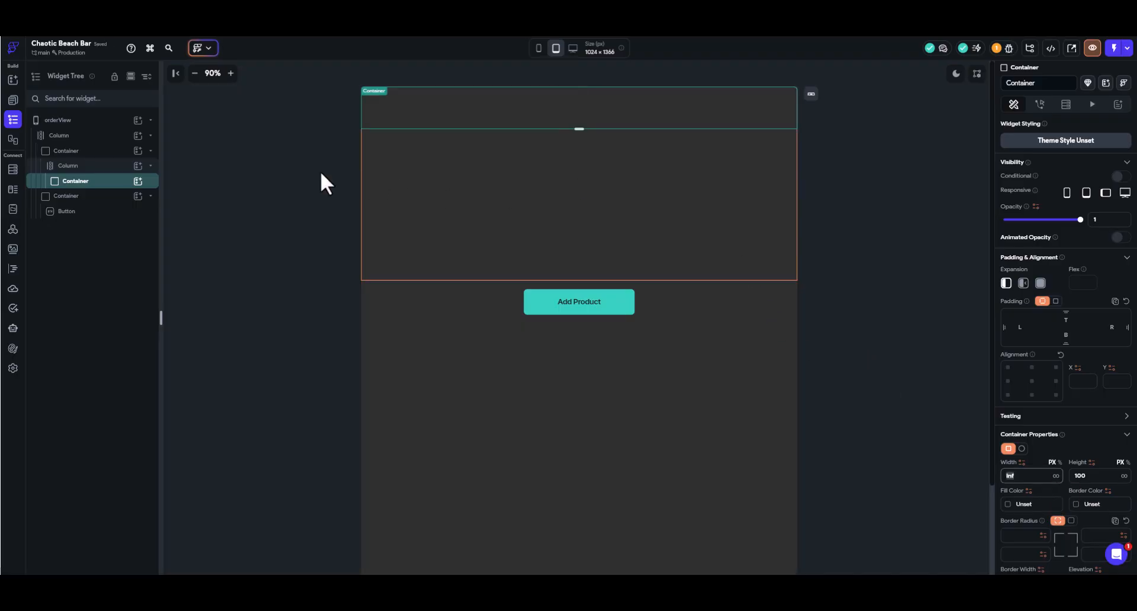
click(87, 185)
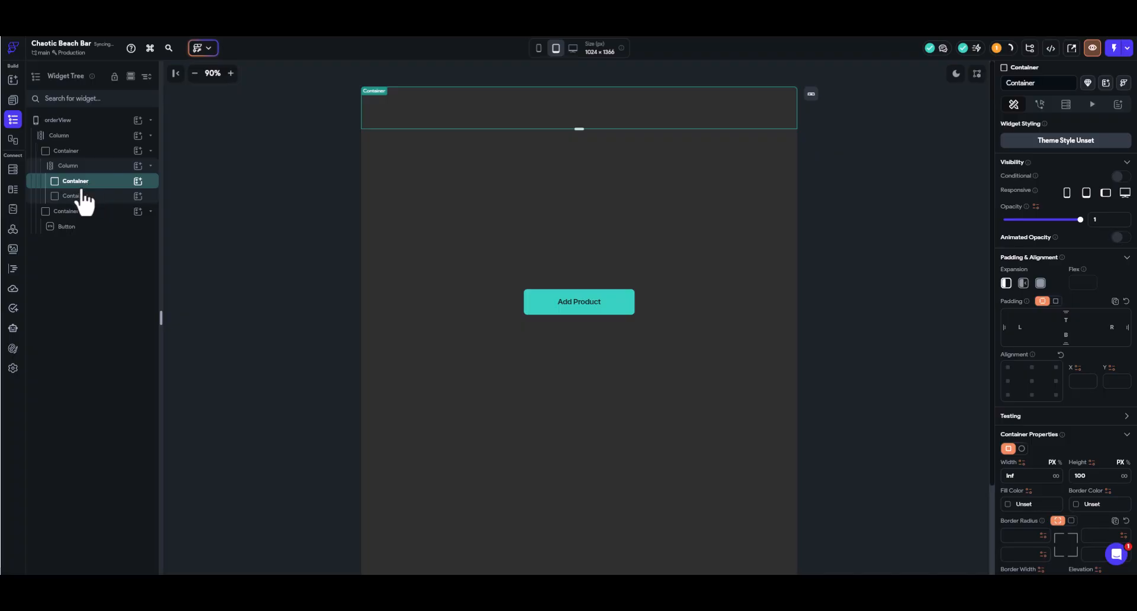
key(ctrl+d)
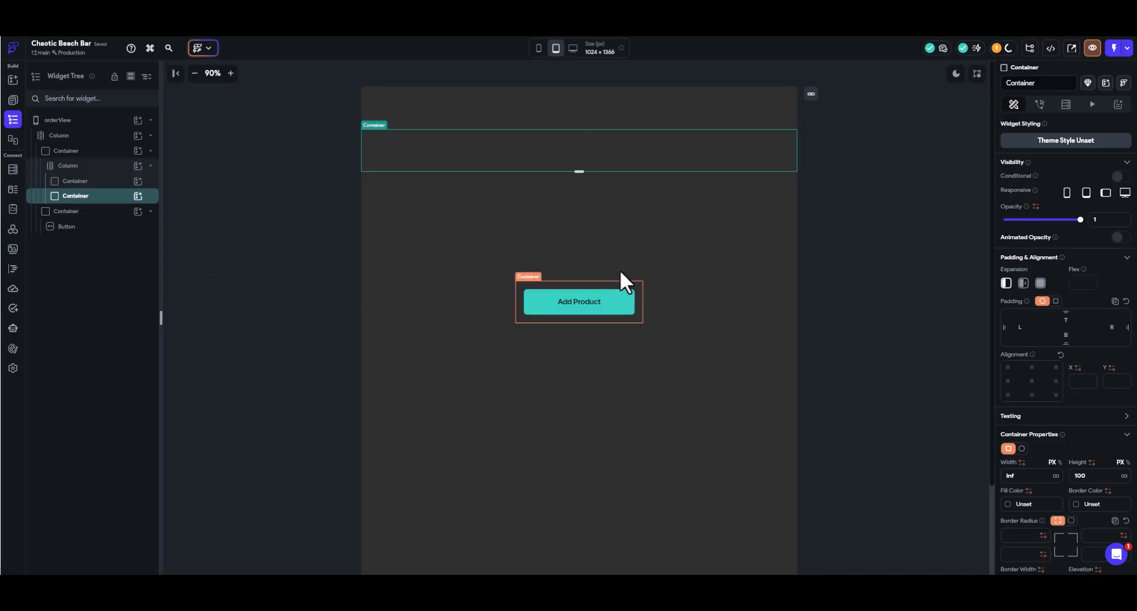
Resize the lower nested container to about 83 px high and the upper one to about 315 px high.
drag(580, 173, 552, 254)
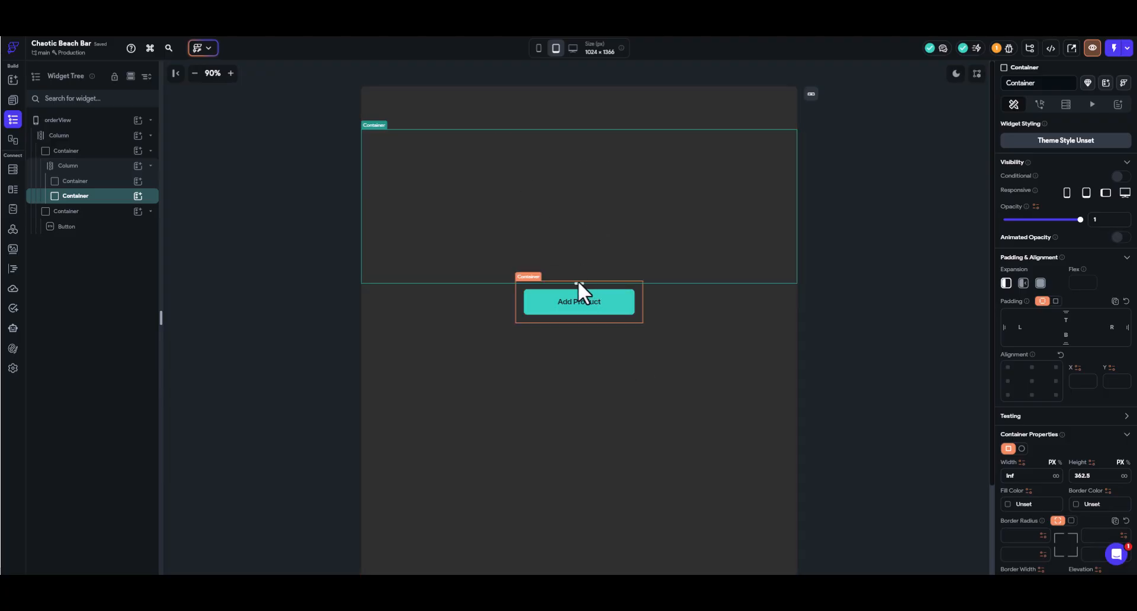
drag(581, 283, 581, 281)
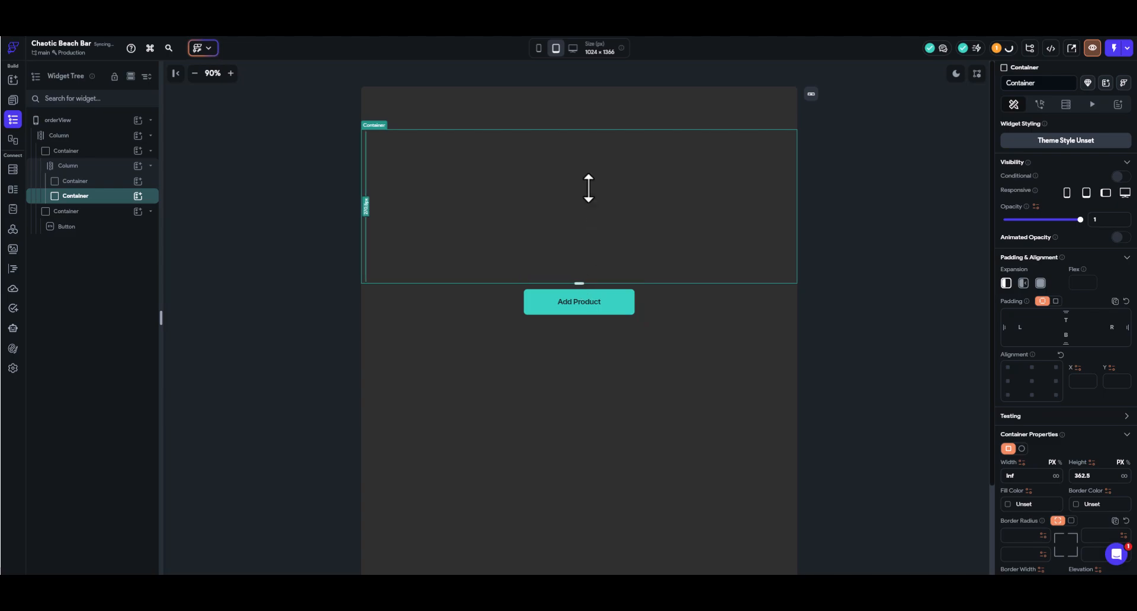
drag(588, 188, 581, 164)
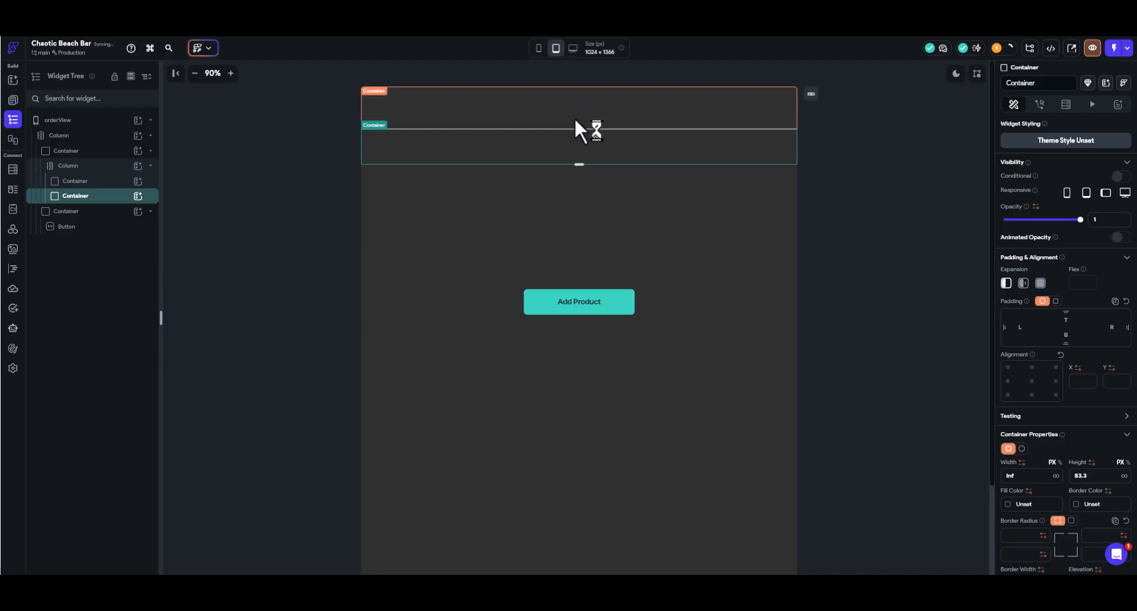
click(574, 115)
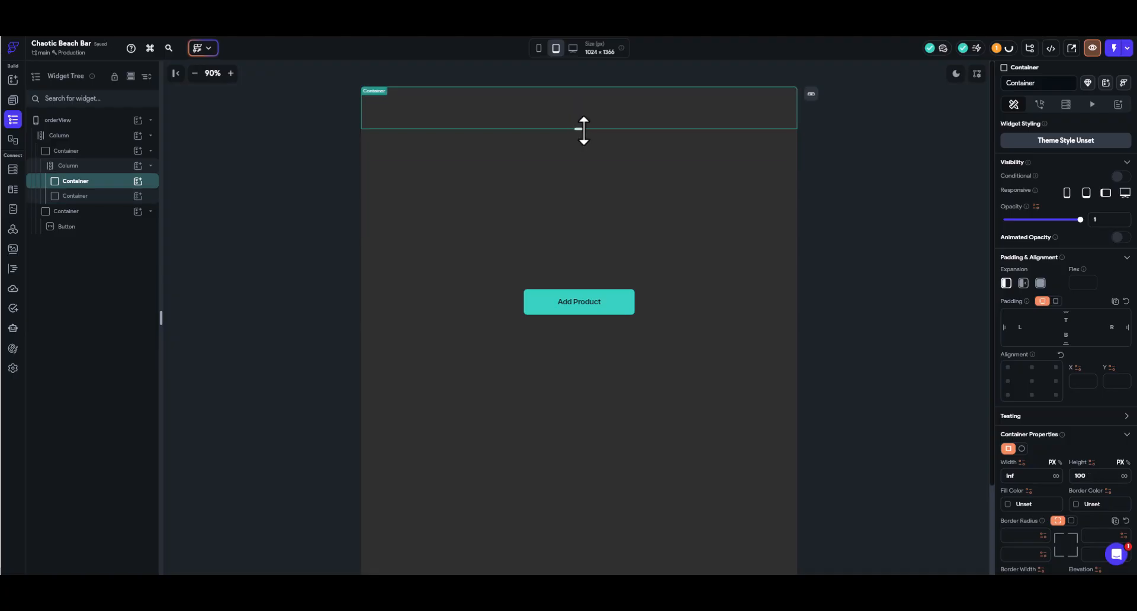
drag(579, 127, 597, 255)
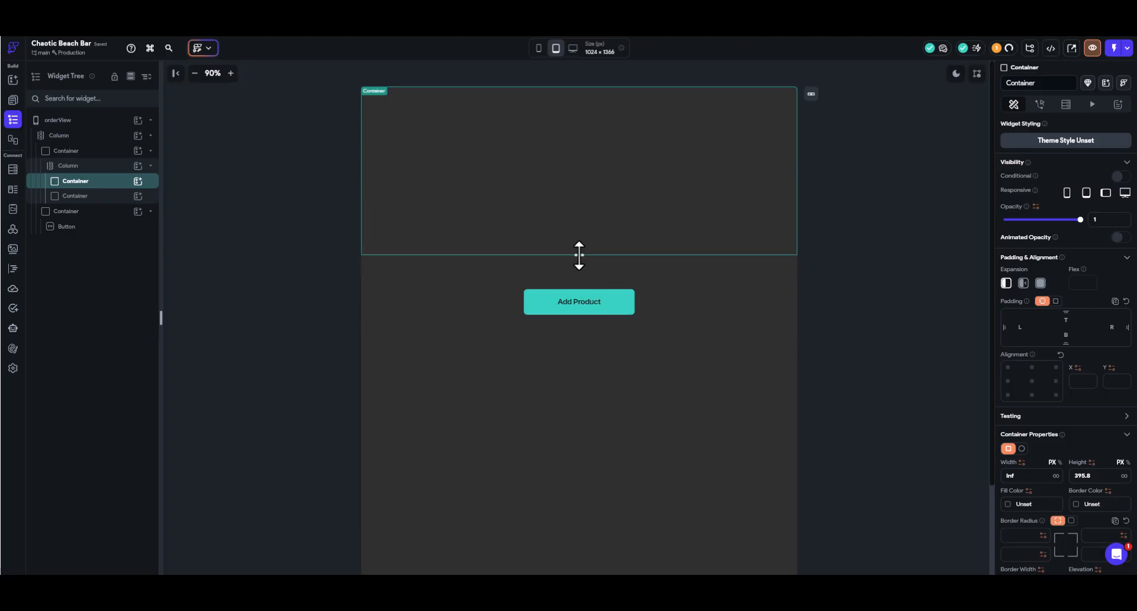
drag(579, 255, 578, 220)
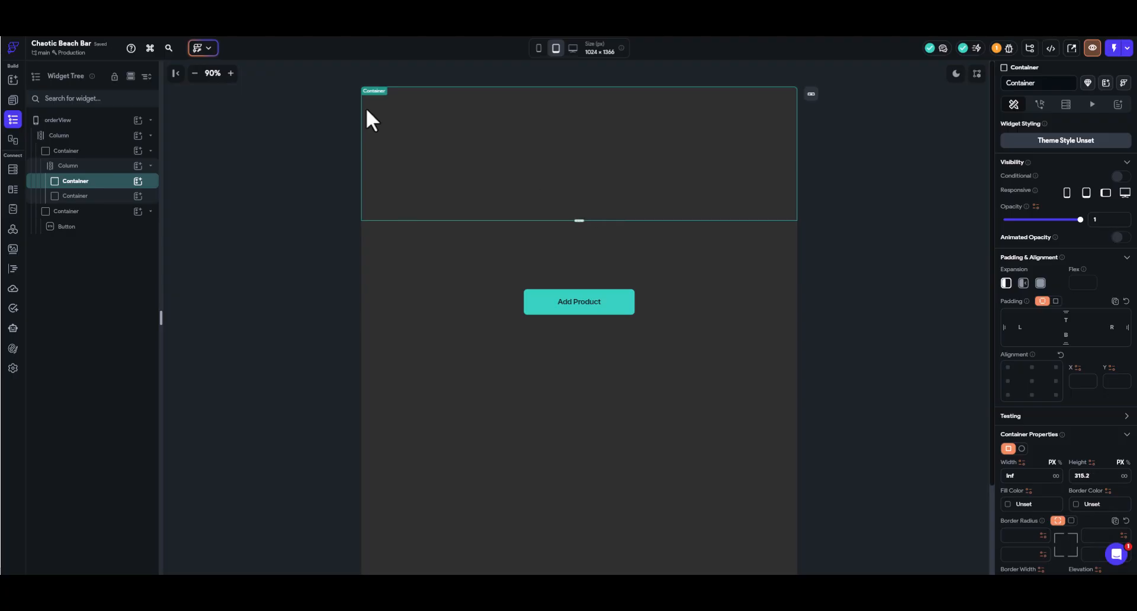
click(576, 240)
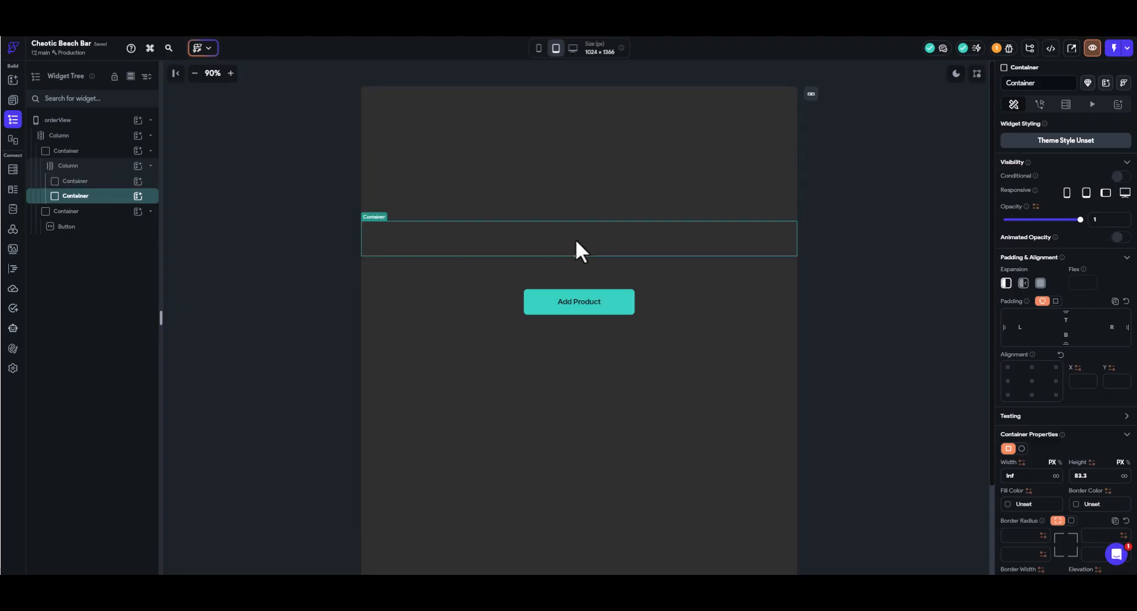
Save the Add Product button as a theme widget named "button".
click(596, 307)
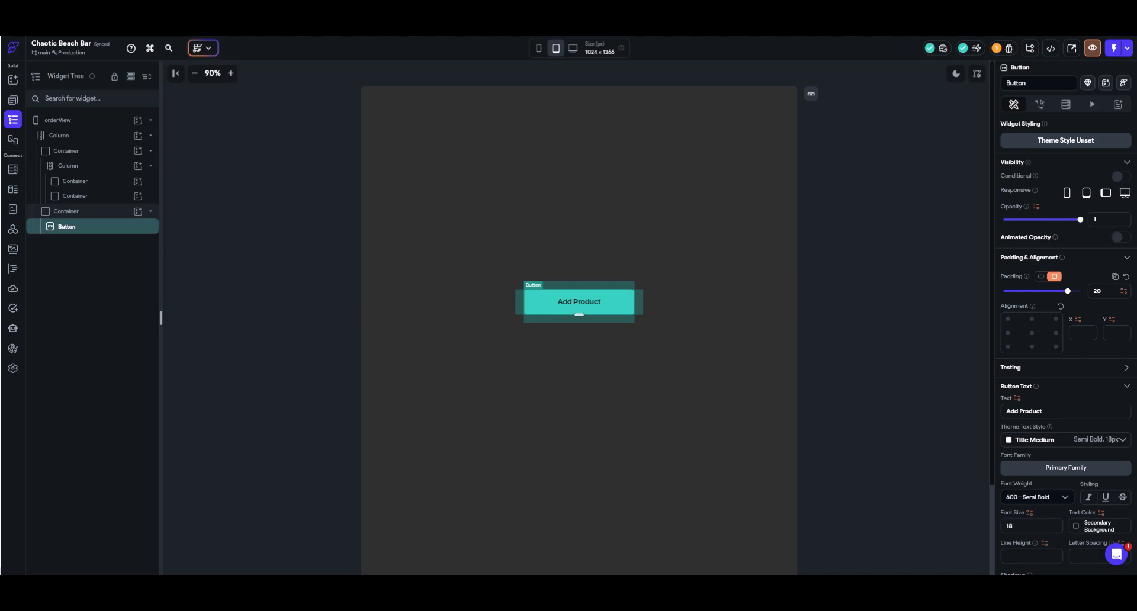
click(1106, 82)
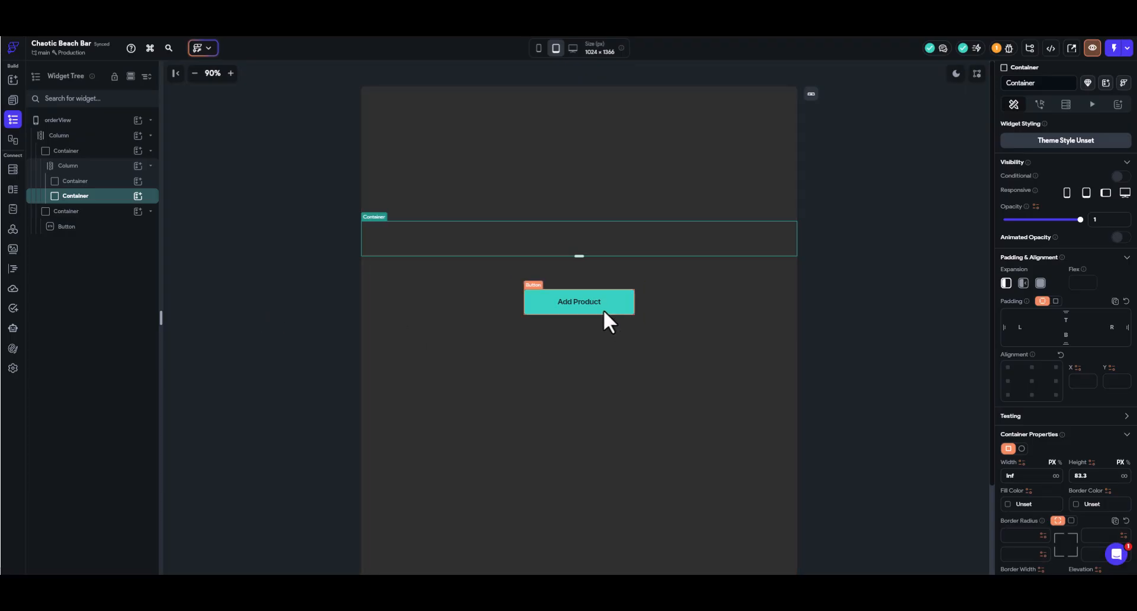
click(603, 311)
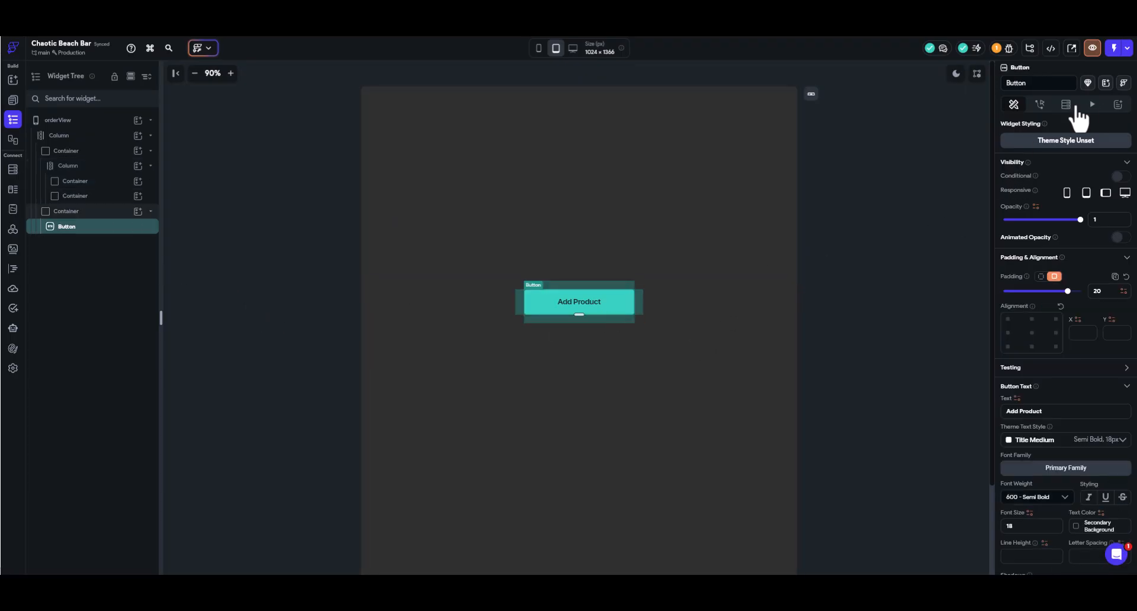
click(1123, 83)
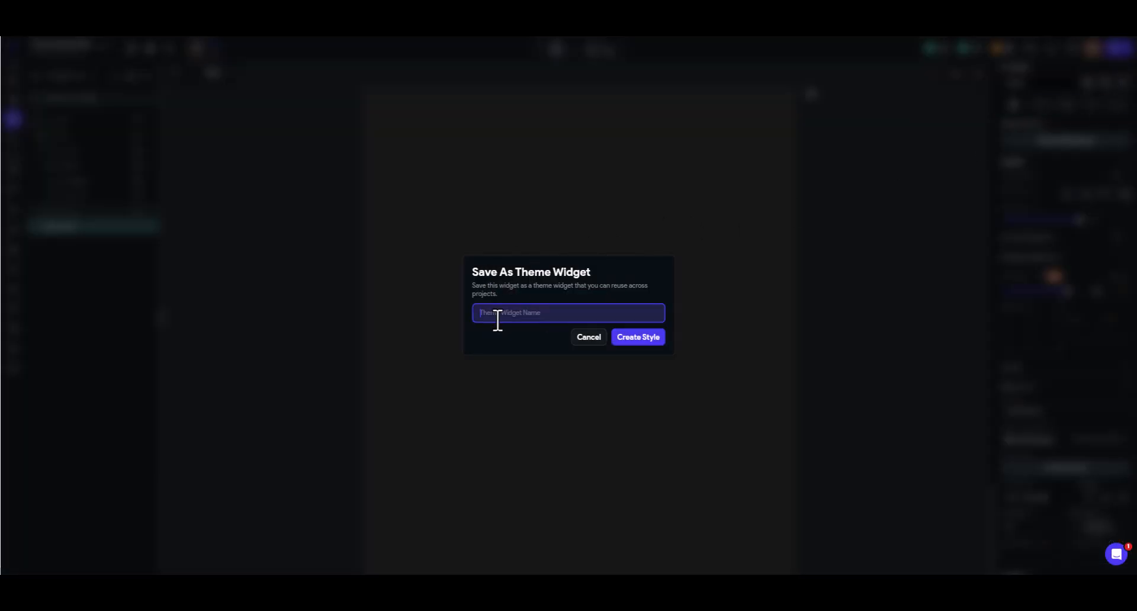
text(button)
click(628, 339)
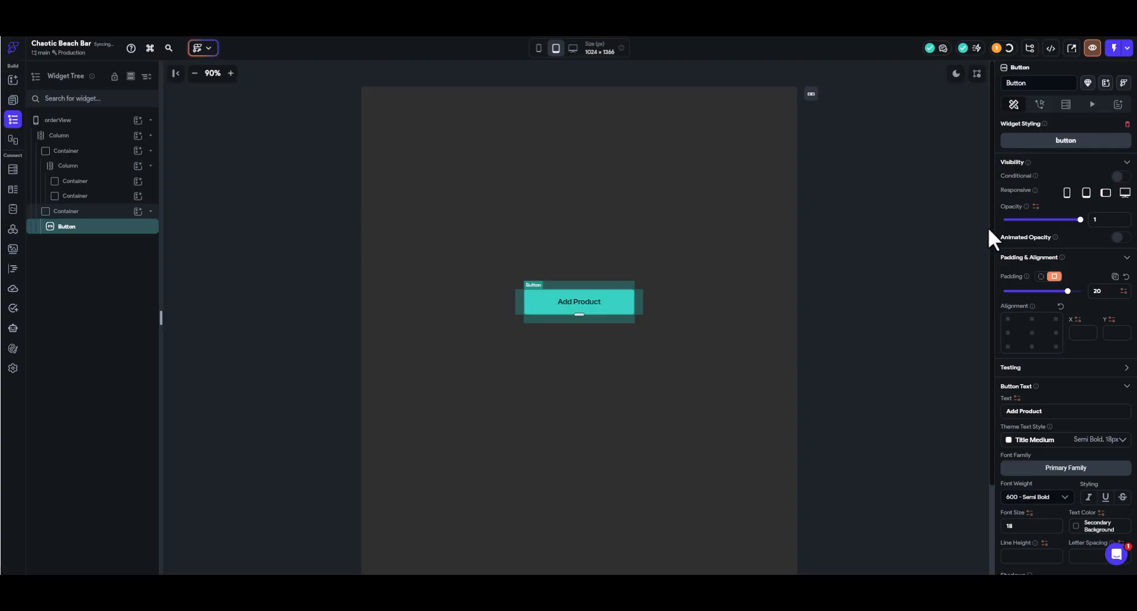
Add a Button to the lower nested container and apply the "button" theme style to it.
click(84, 199)
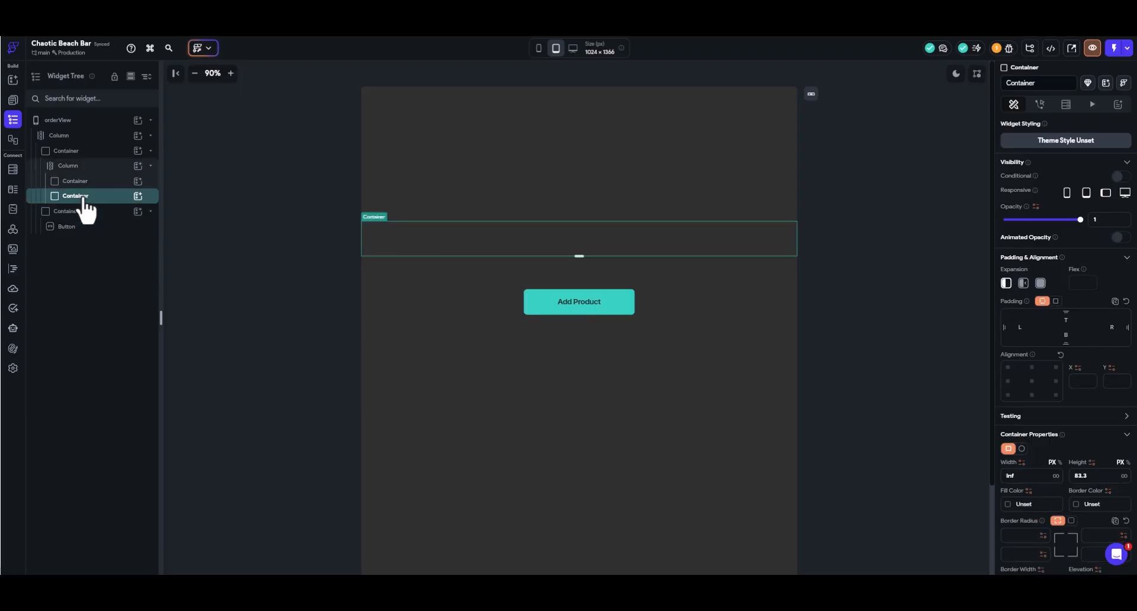
click(138, 196)
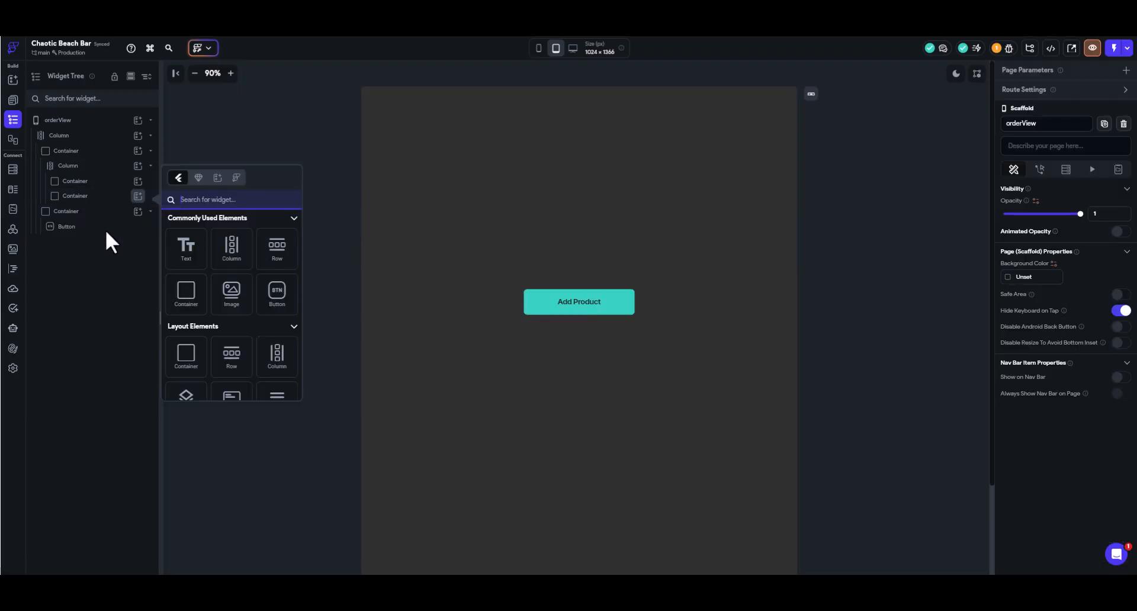
click(277, 296)
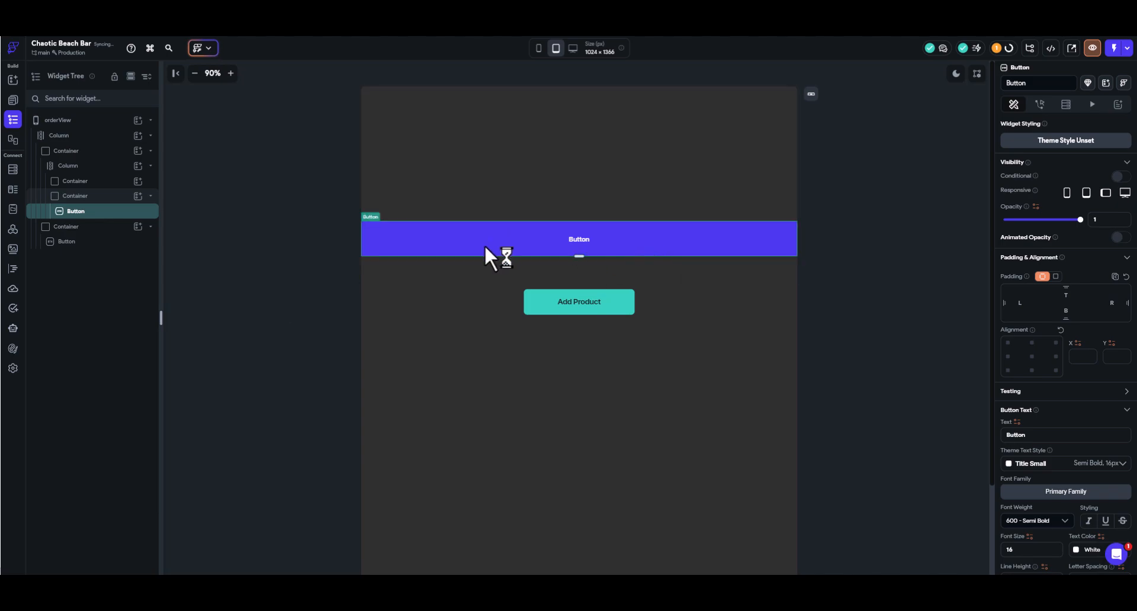
click(1052, 143)
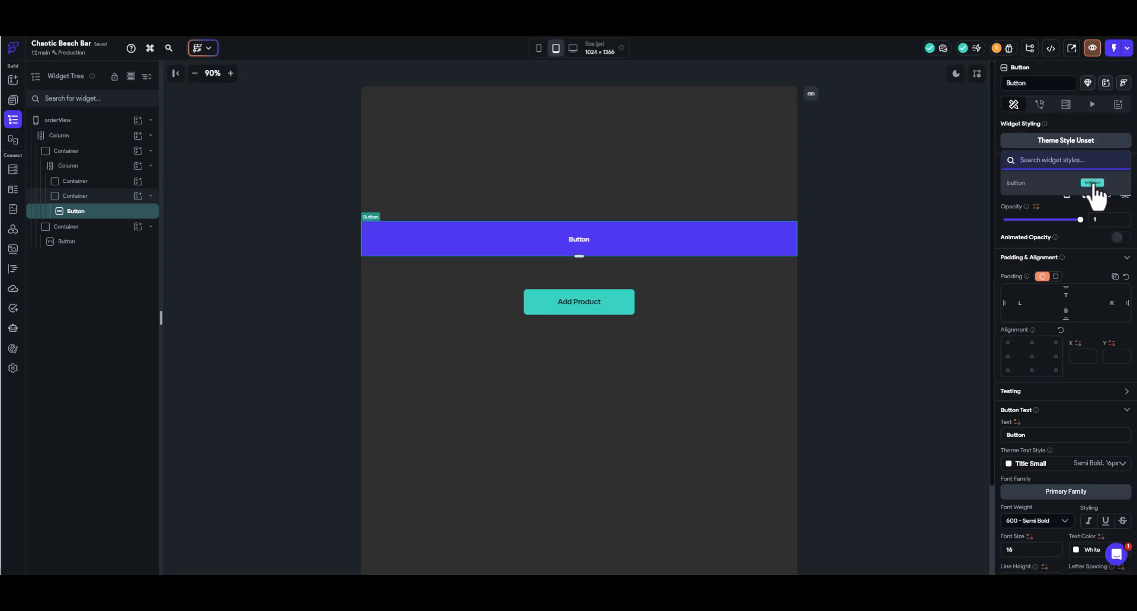
click(1019, 188)
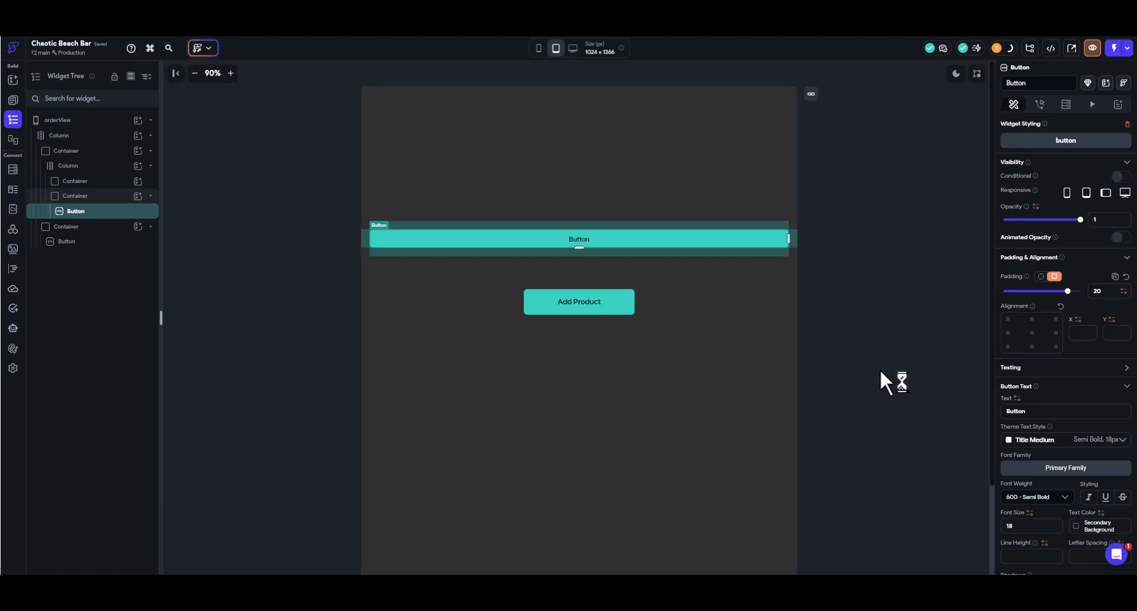
scroll(1007, 399, down, 3)
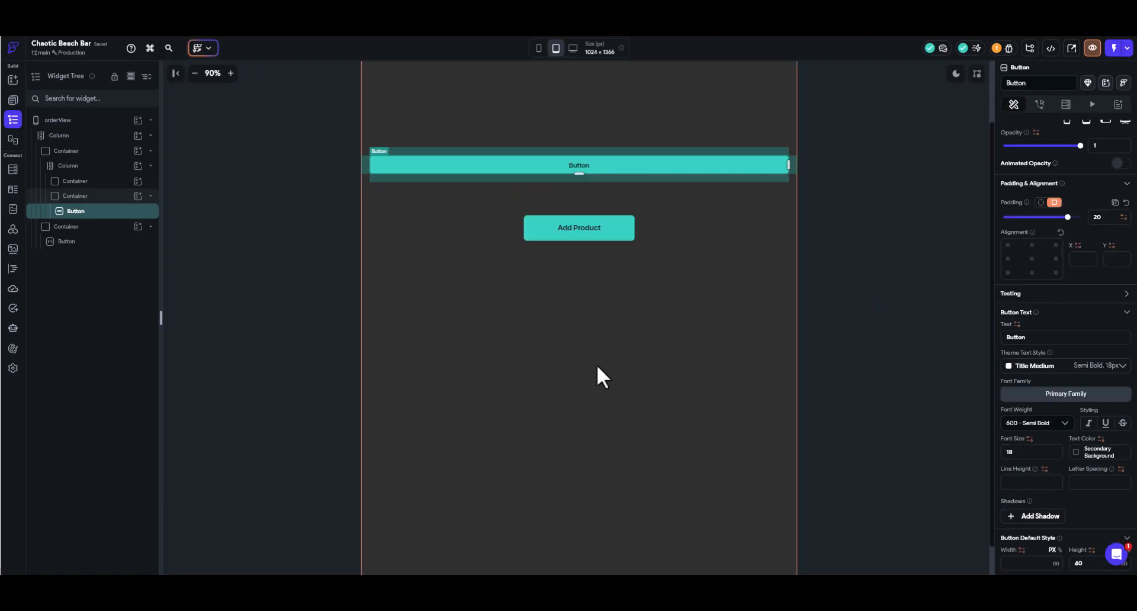
Set the maximum width of the container around the upper button to 300 px.
scroll(1073, 426, down, 5)
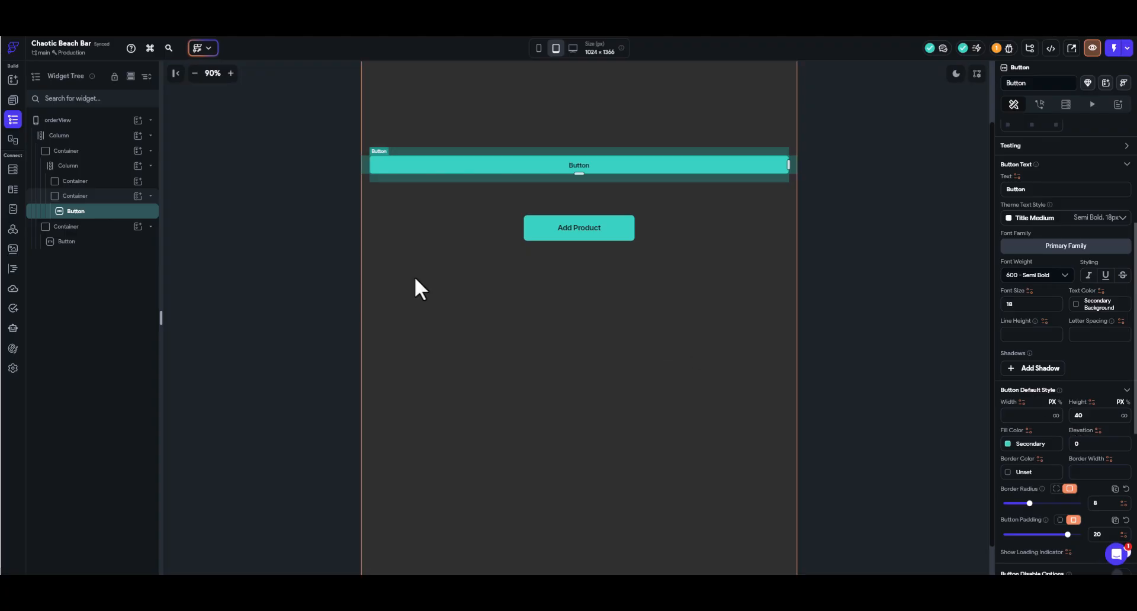
click(76, 200)
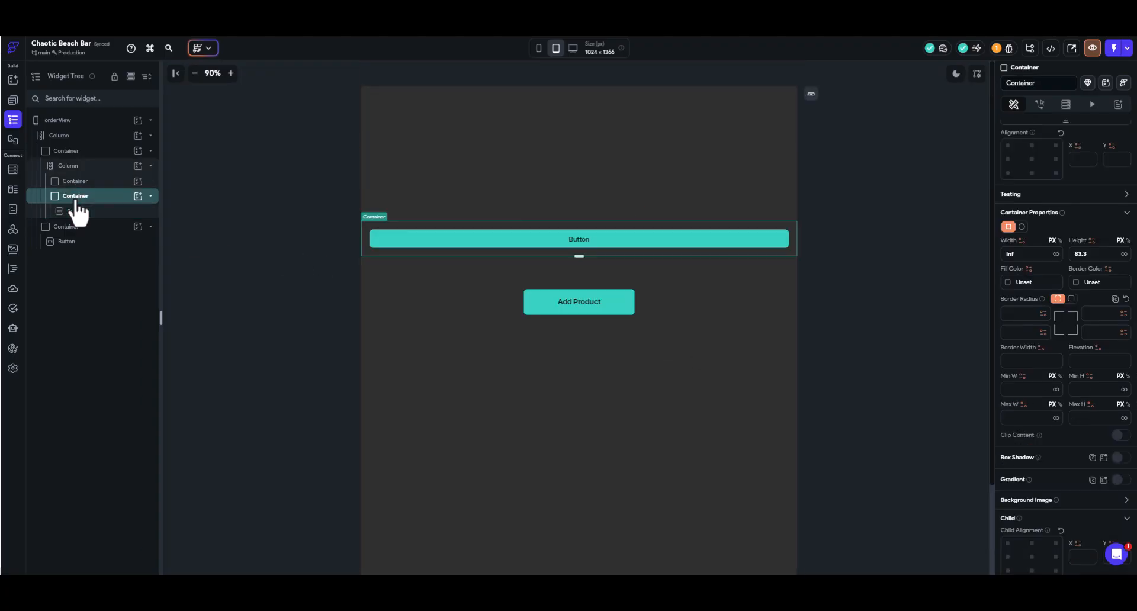
scroll(1031, 414, down, 2)
scroll(1041, 423, up, 2)
click(1020, 417)
text(300)
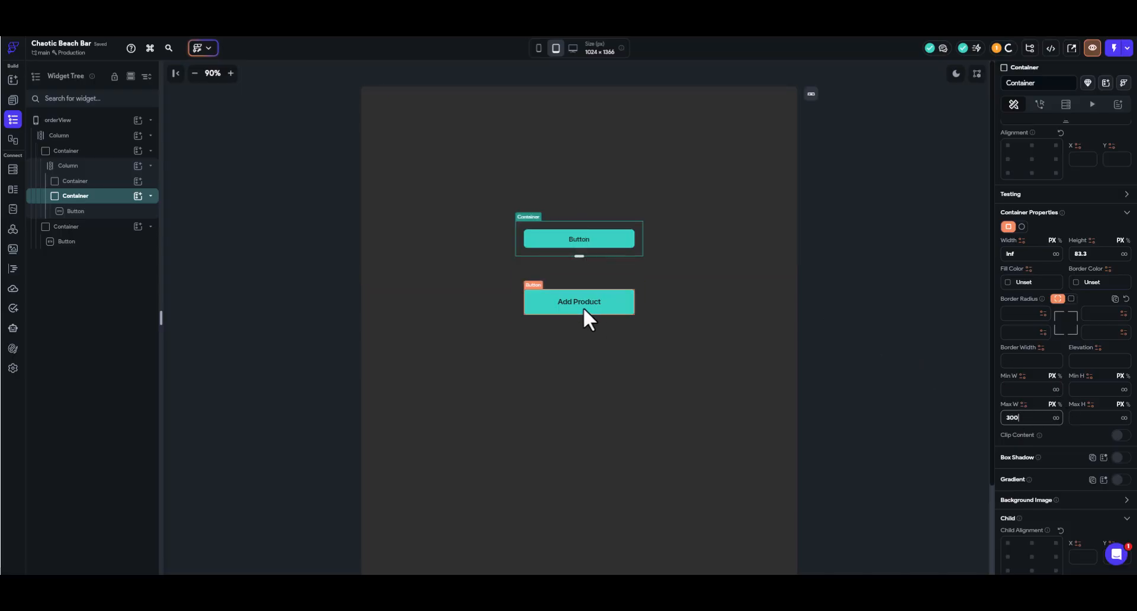
Resize the container around the upper button to a height of 100 px.
click(619, 311)
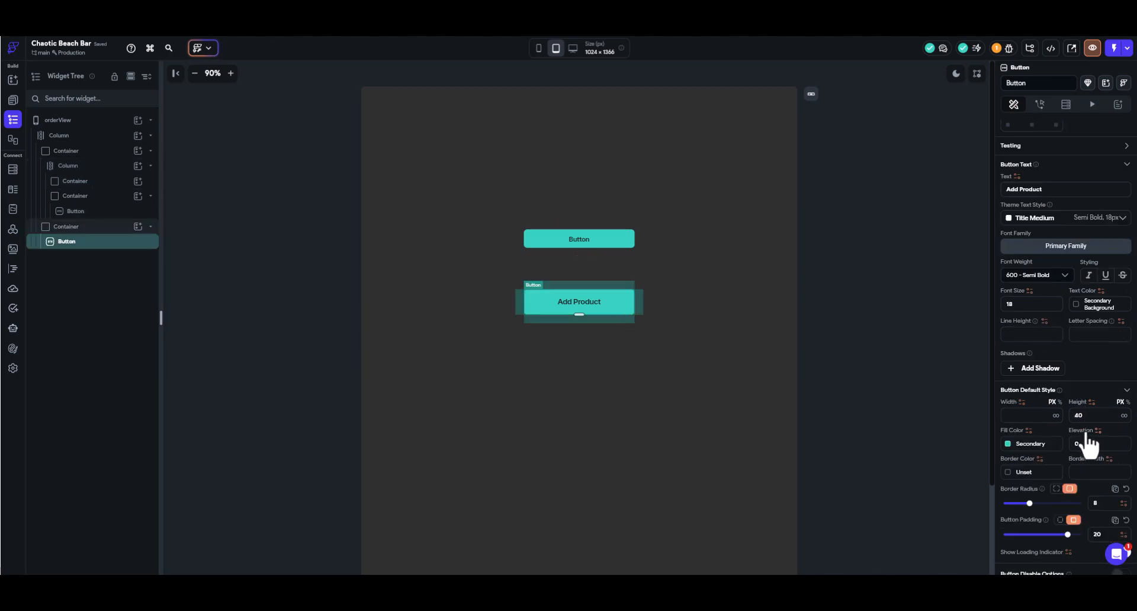
click(596, 250)
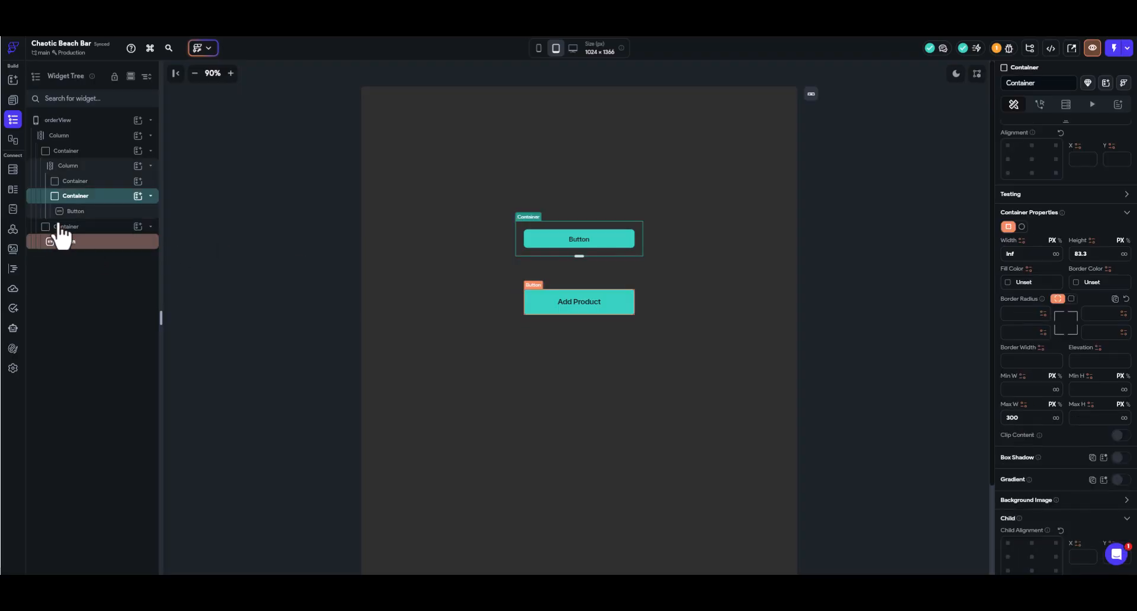
click(99, 197)
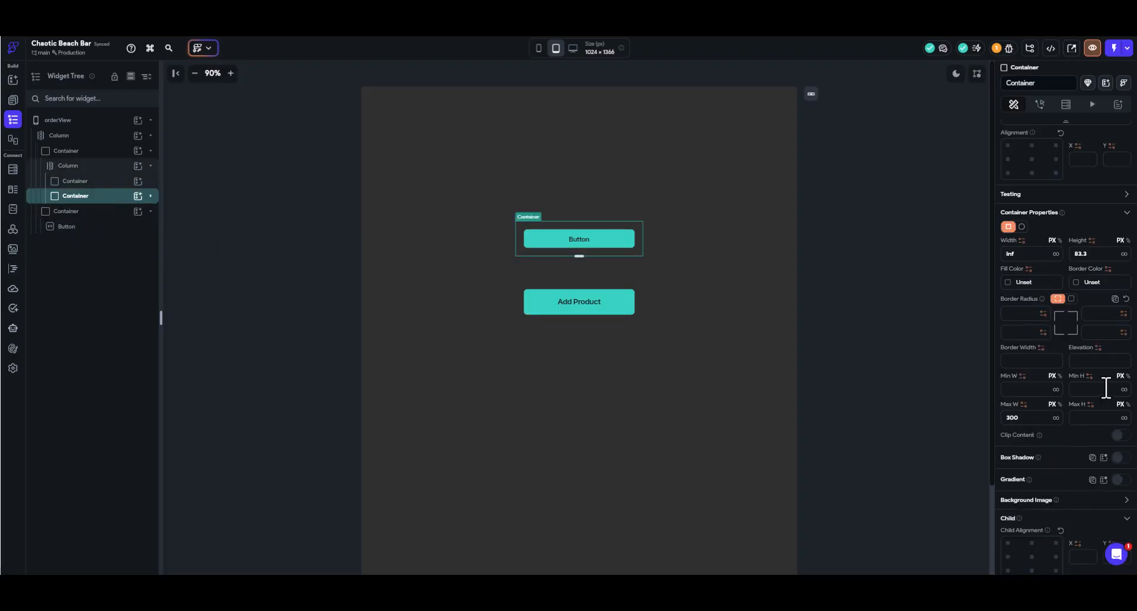
scroll(1106, 388, up, 2)
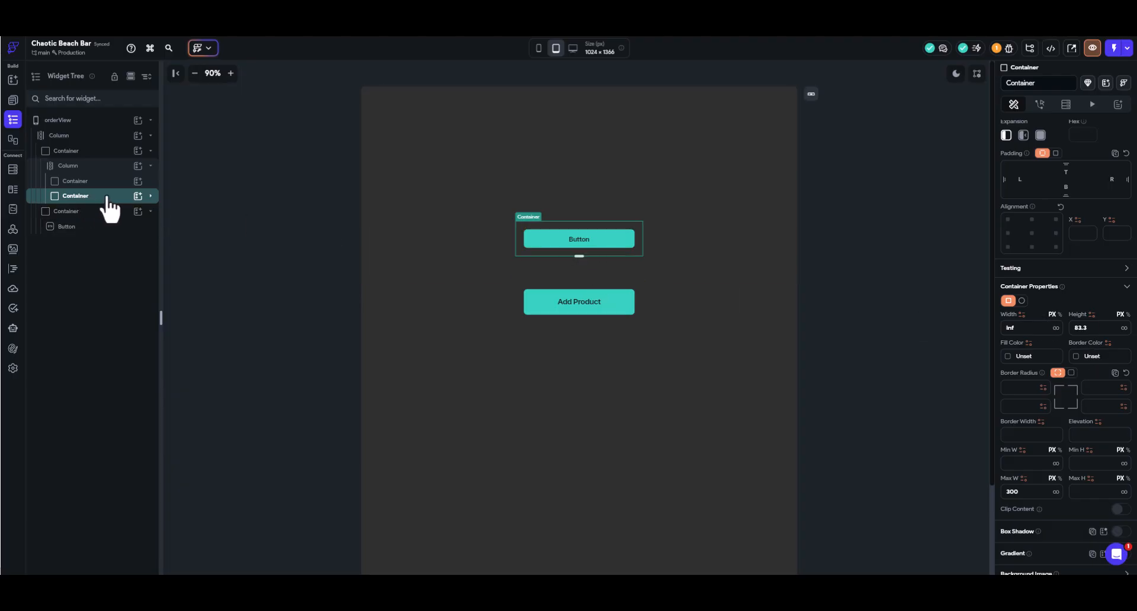
click(150, 196)
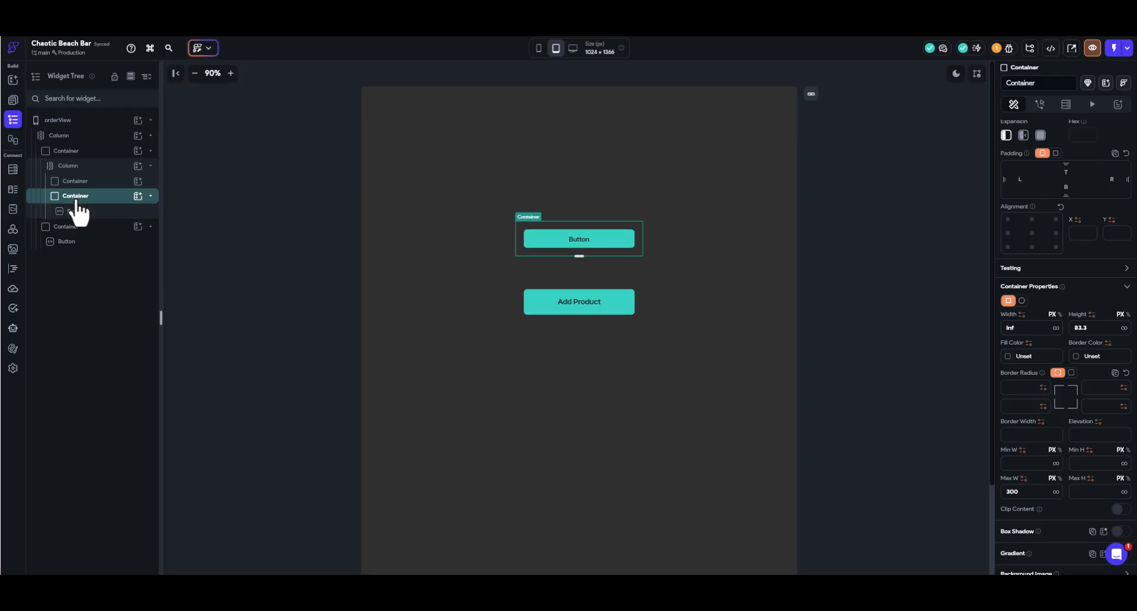
drag(580, 256, 580, 263)
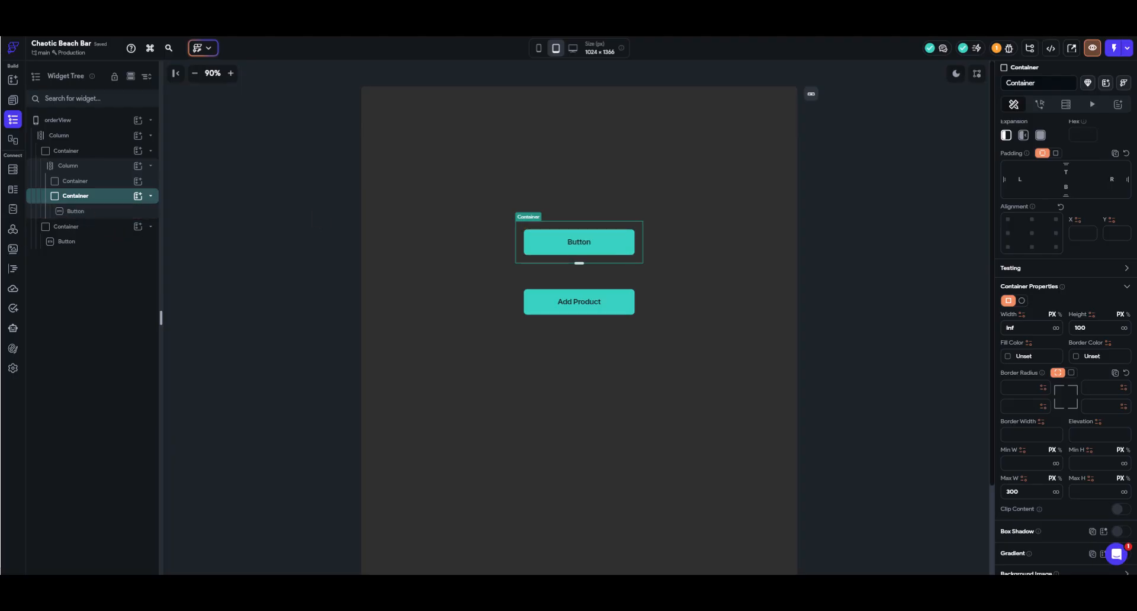
Change the upper button's text to "Place Order" and give the button an orange fill.
click(579, 243)
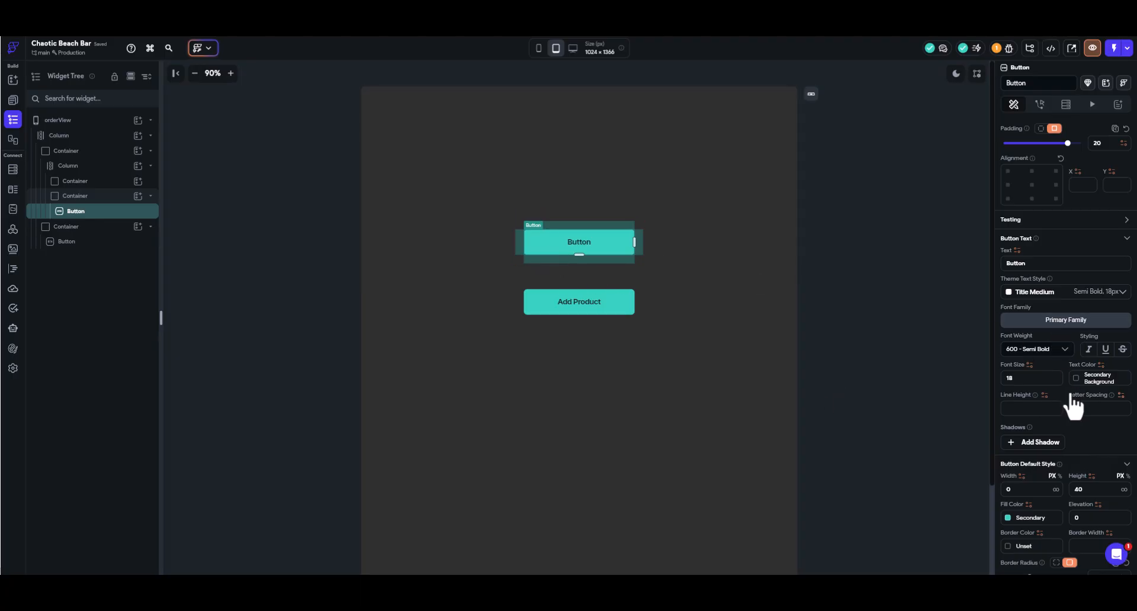
scroll(1034, 312, up, 1)
scroll(1043, 333, up, 1)
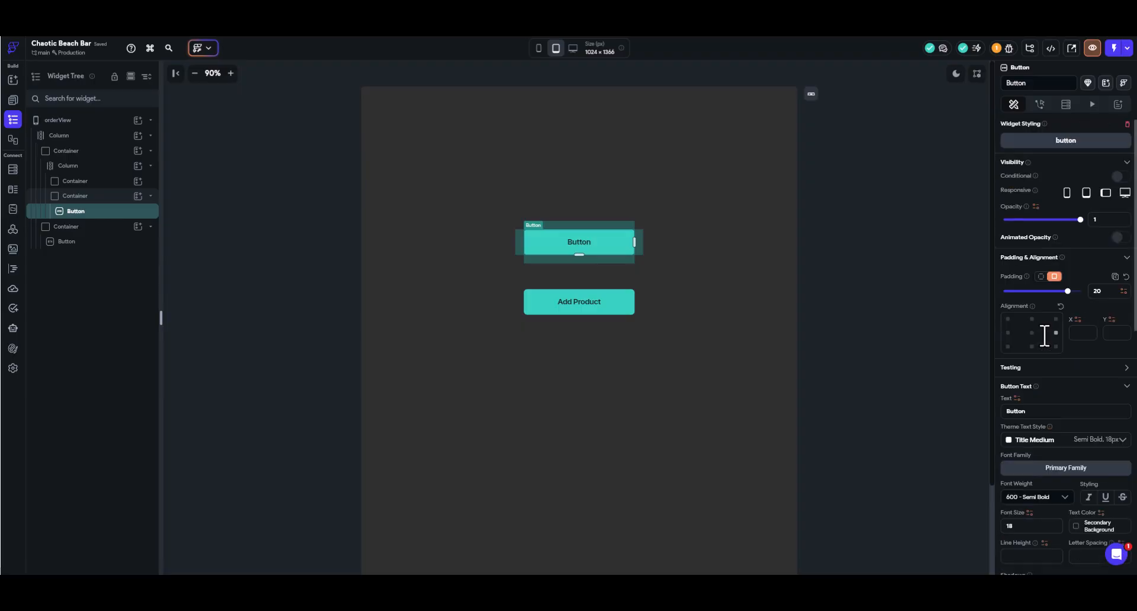
scroll(1041, 348, down, 1)
double_click(1016, 337)
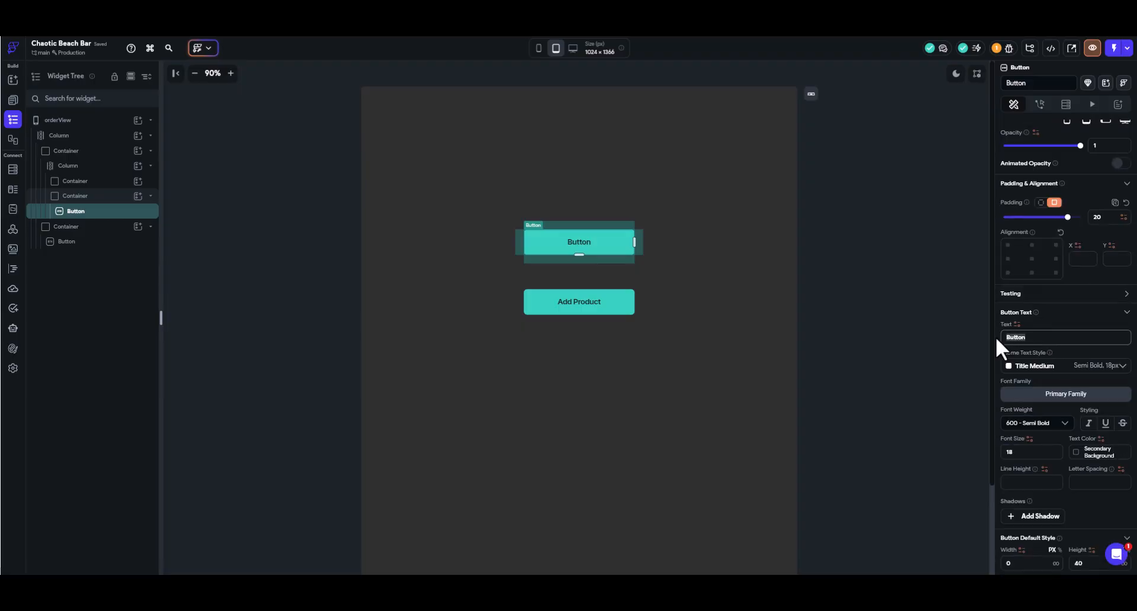
text(Place Order)
click(620, 240)
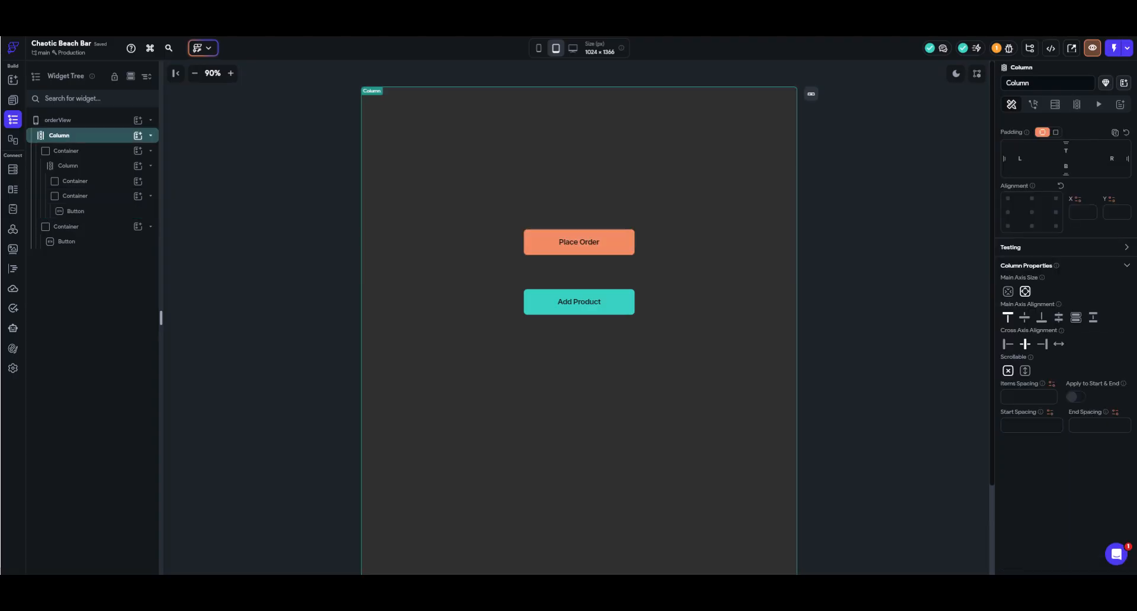
Add a TabBar inside the empty container above the Place Order button.
click(577, 165)
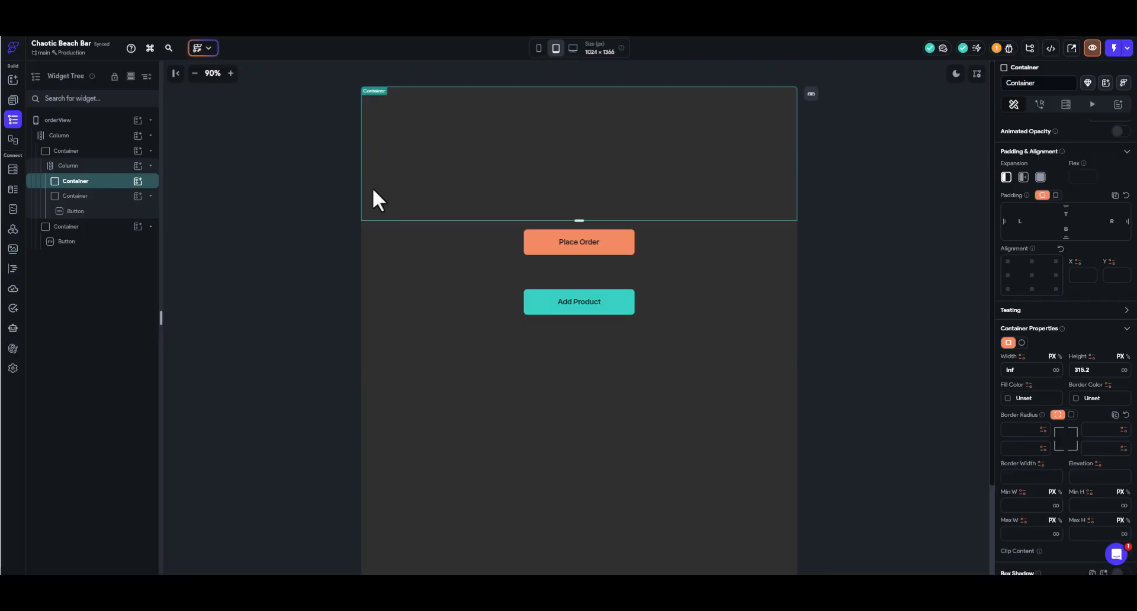
click(138, 181)
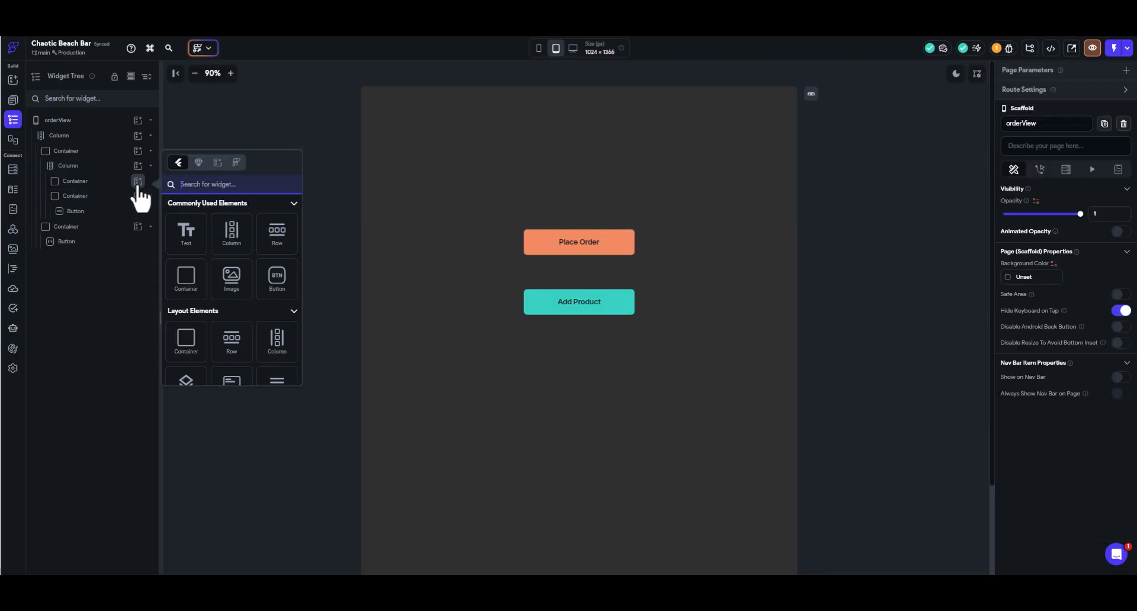
text(tab)
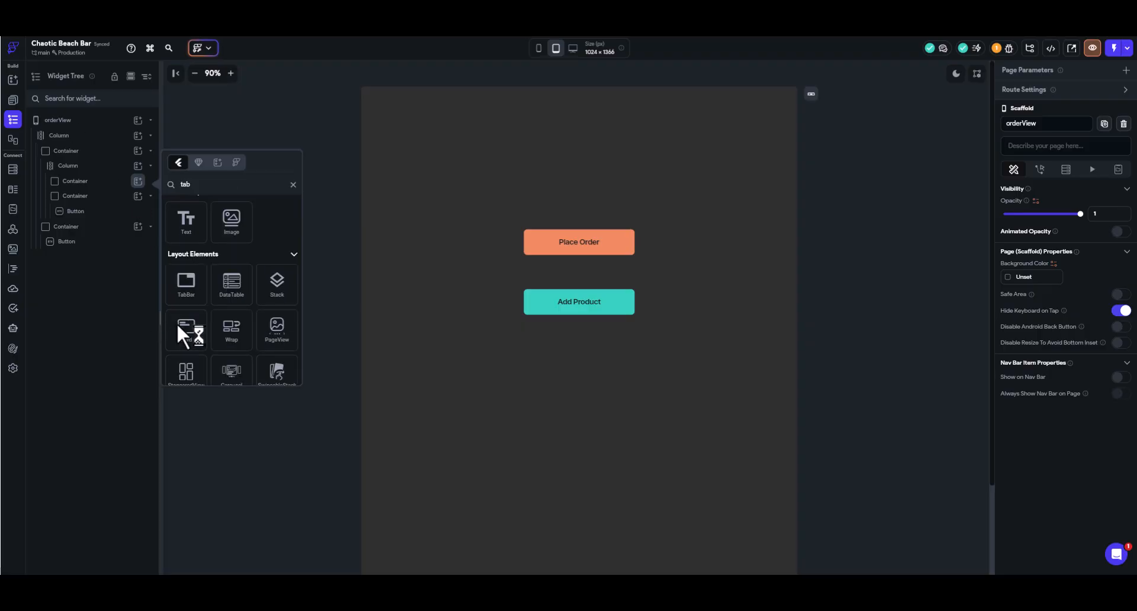
click(187, 284)
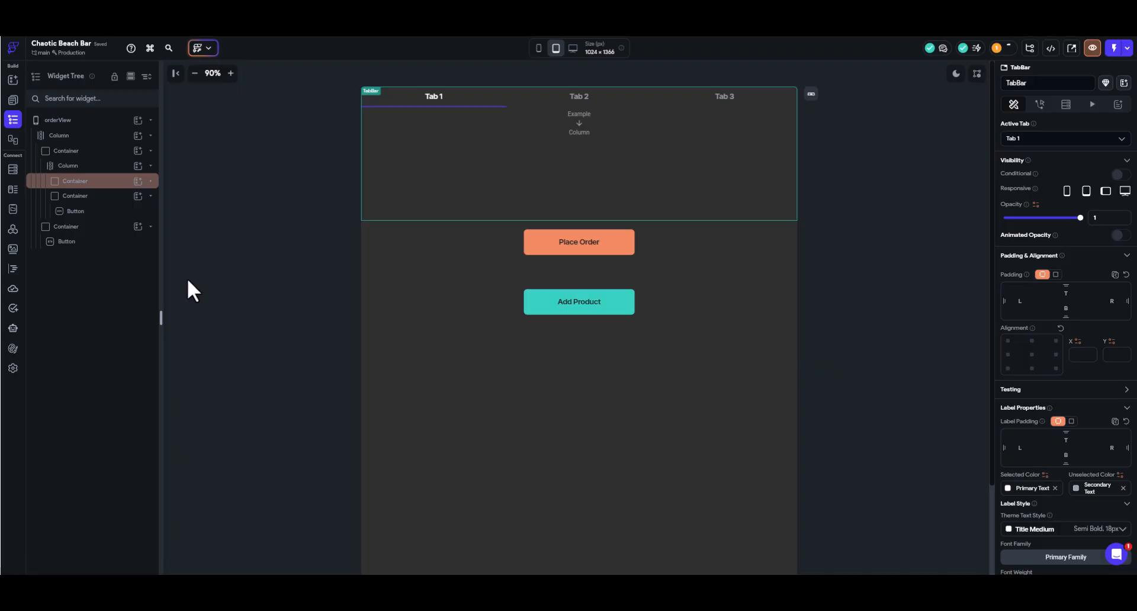
Name the tabs Drinks, Cocktails and Food, and set the TabBar's selected label color to Secondary.
click(579, 149)
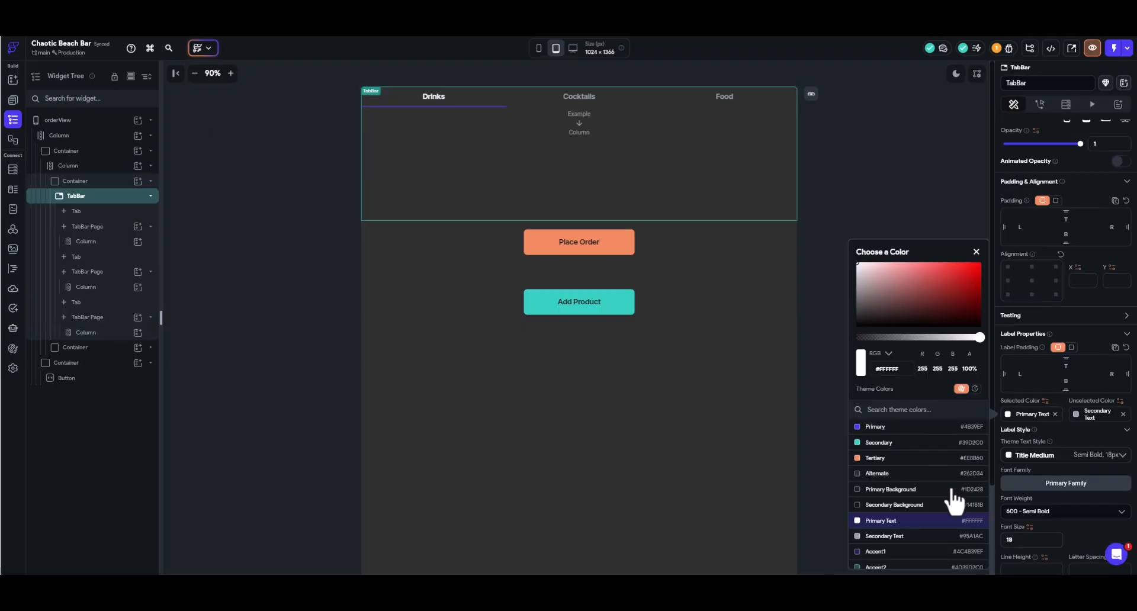
click(1011, 413)
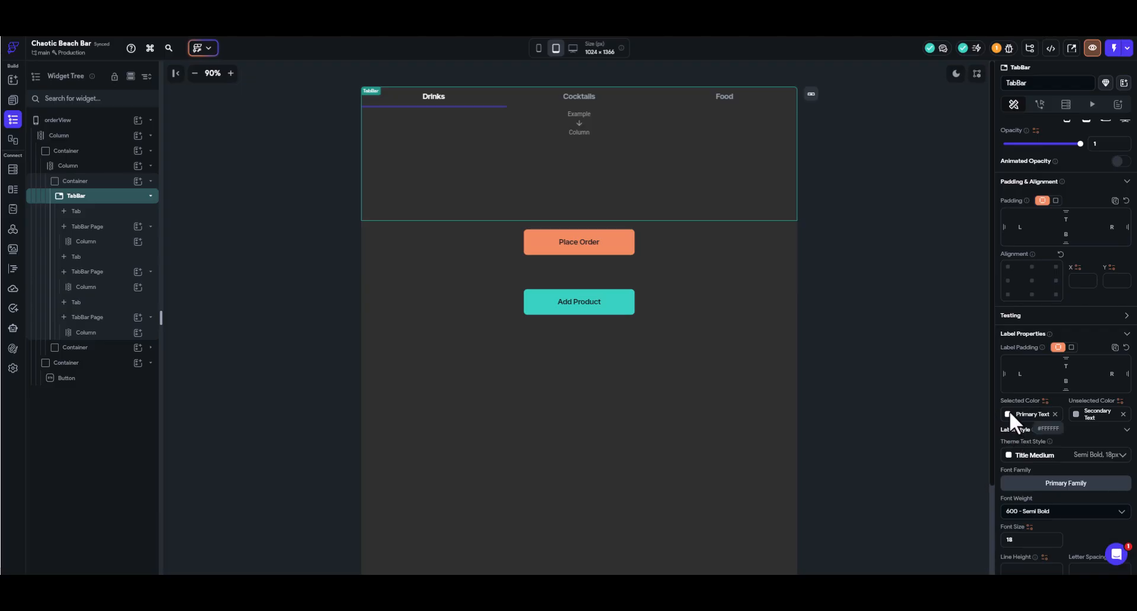
click(1010, 413)
click(884, 443)
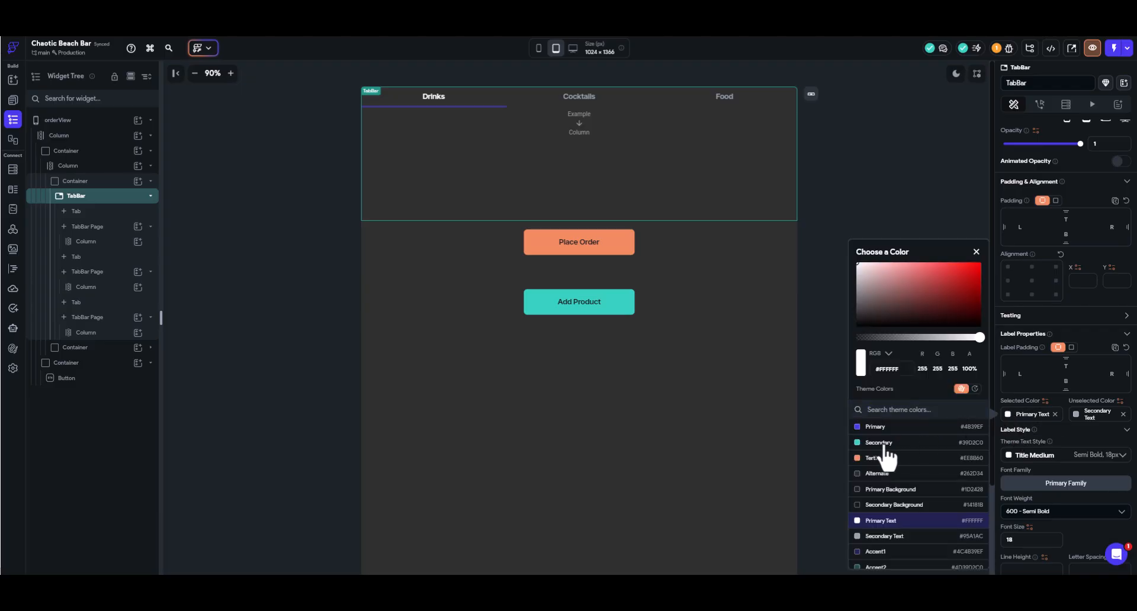
click(830, 436)
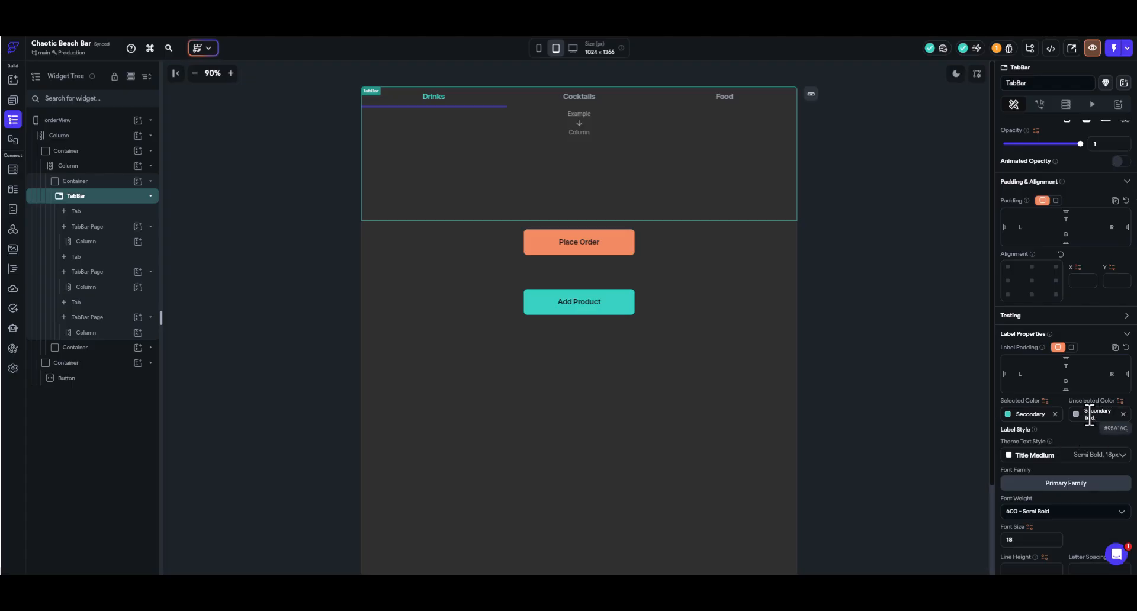
Set the TabBar's indicator color to Secondary and its weight to 3.
scroll(1007, 456, down, 5)
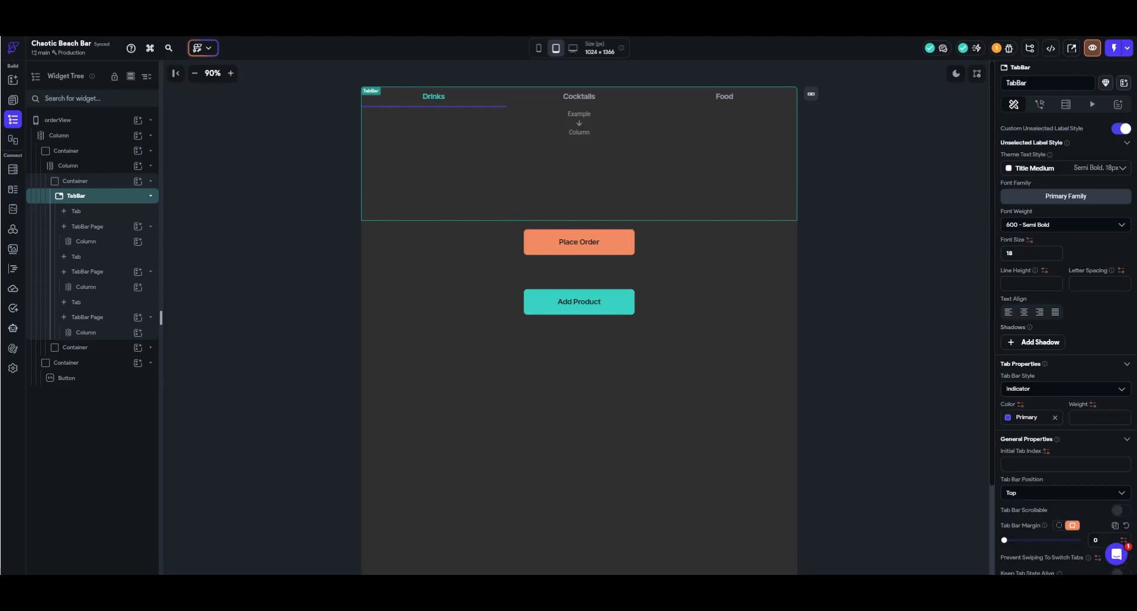
click(1011, 418)
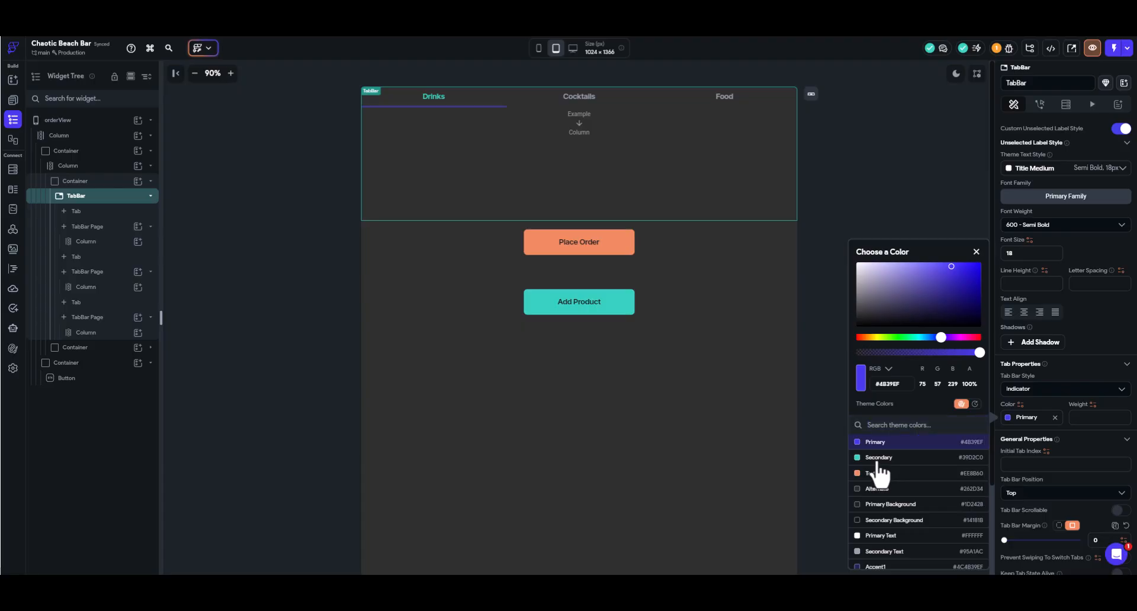
click(877, 460)
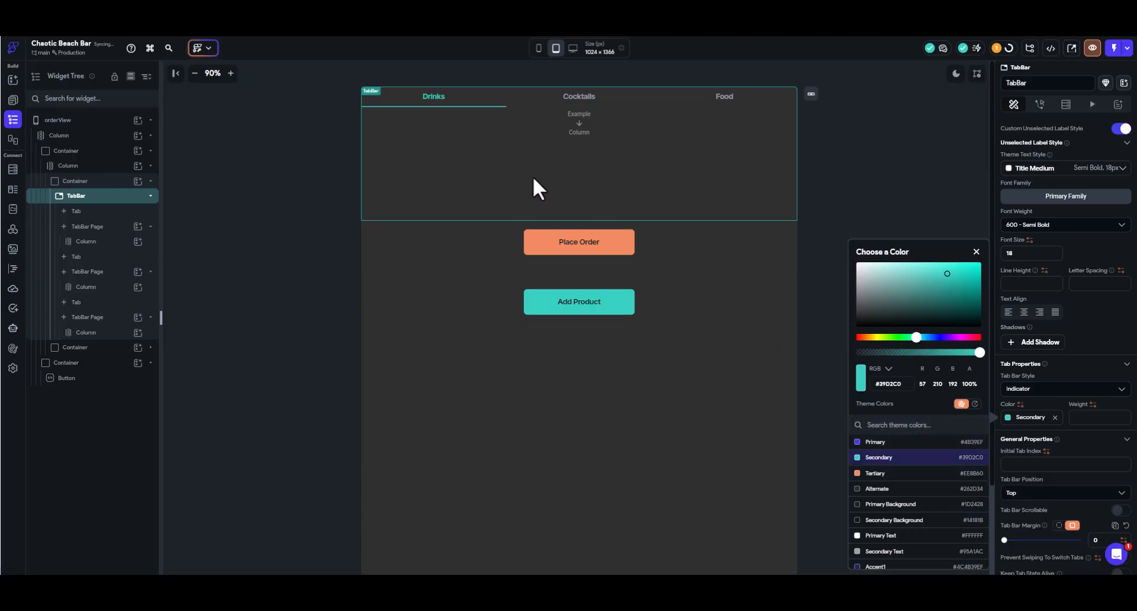
click(1086, 418)
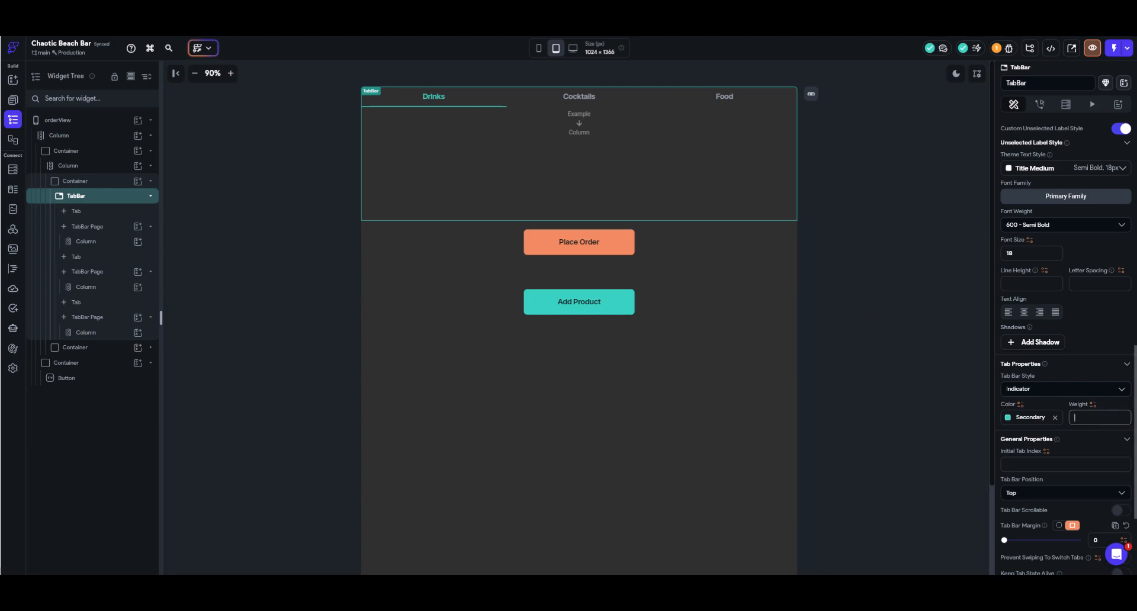
text(3)
Check the Food, Cocktails and Drinks tabs in their active state, and view the page at desktop size.
click(76, 302)
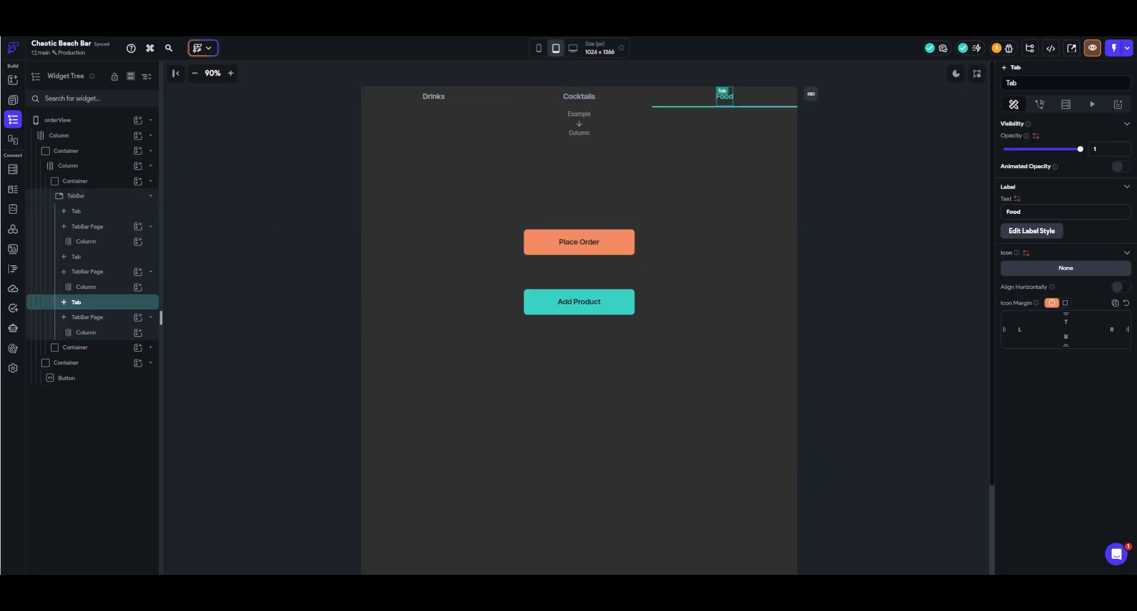
click(581, 93)
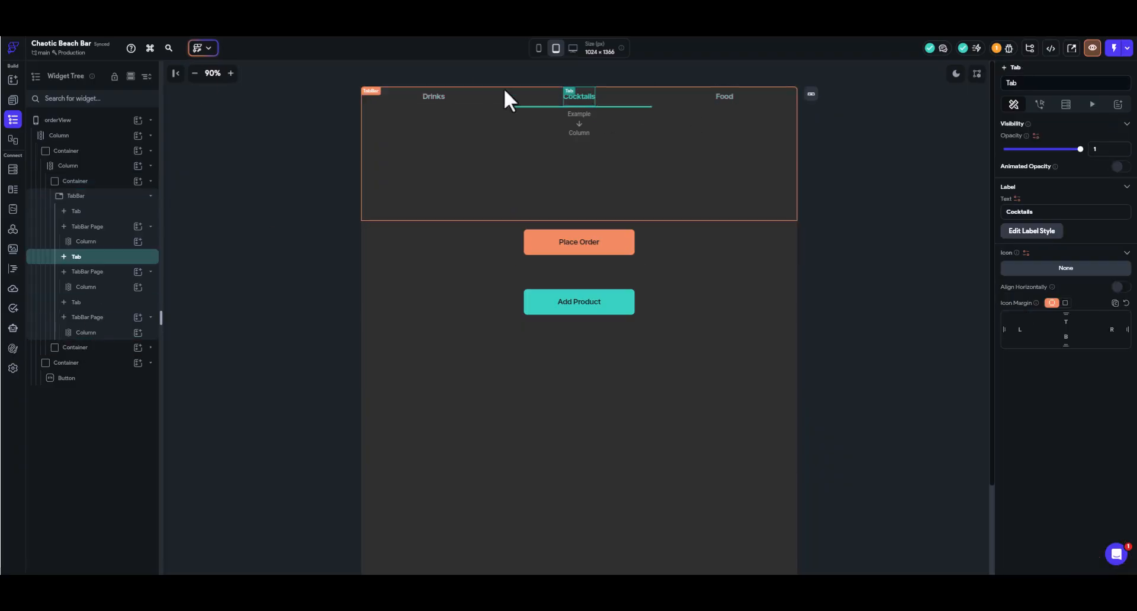
click(432, 96)
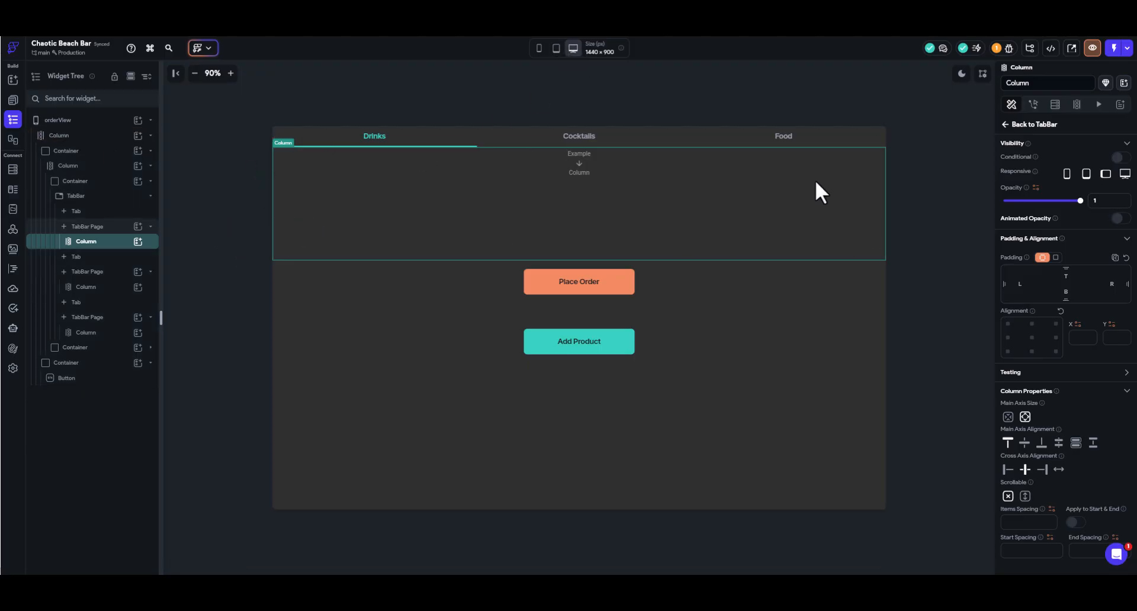
Wrap the page's outermost column in a container.
right_click(59, 145)
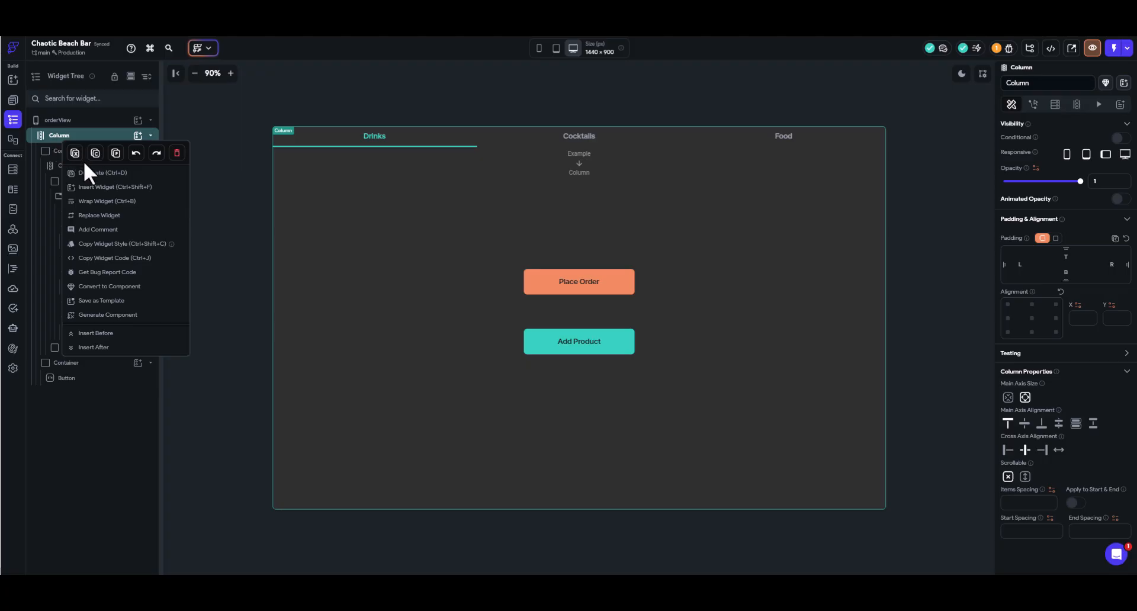
click(105, 201)
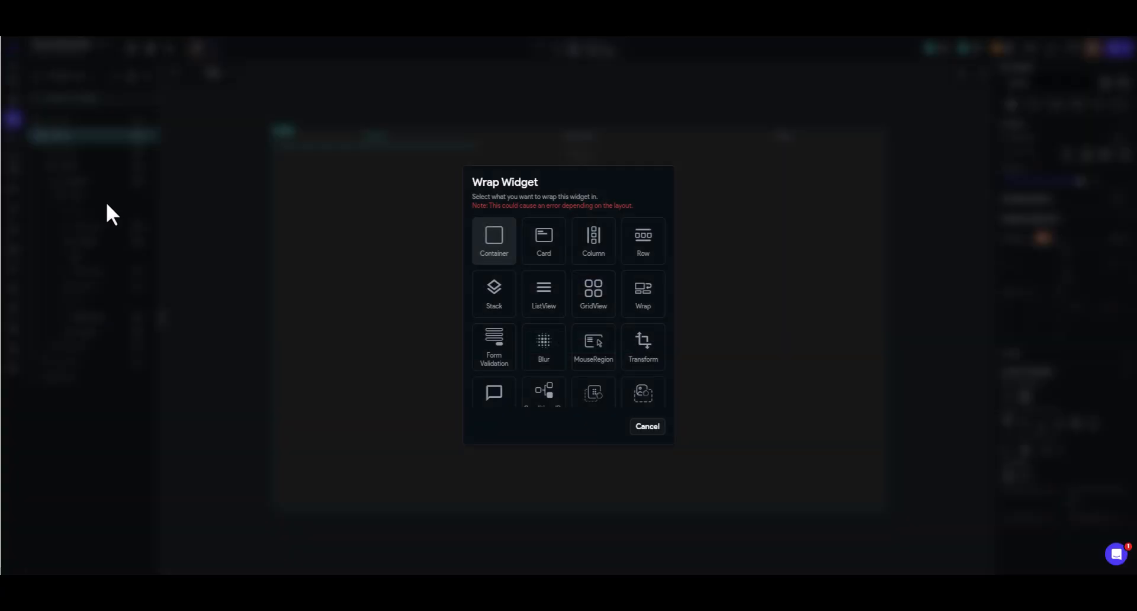
click(494, 245)
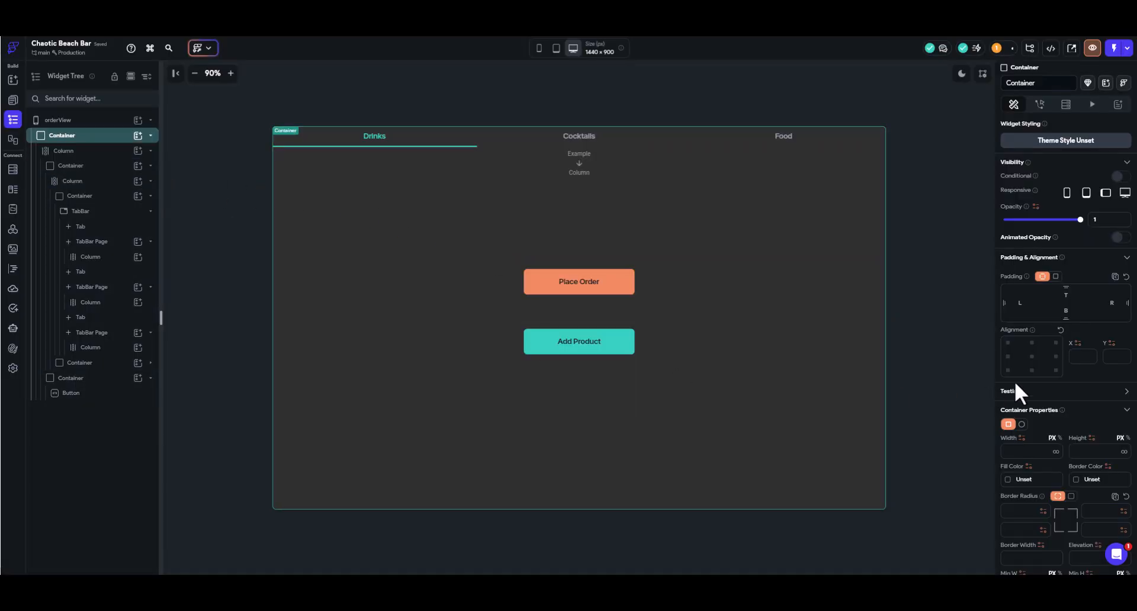
scroll(1075, 395, down, 3)
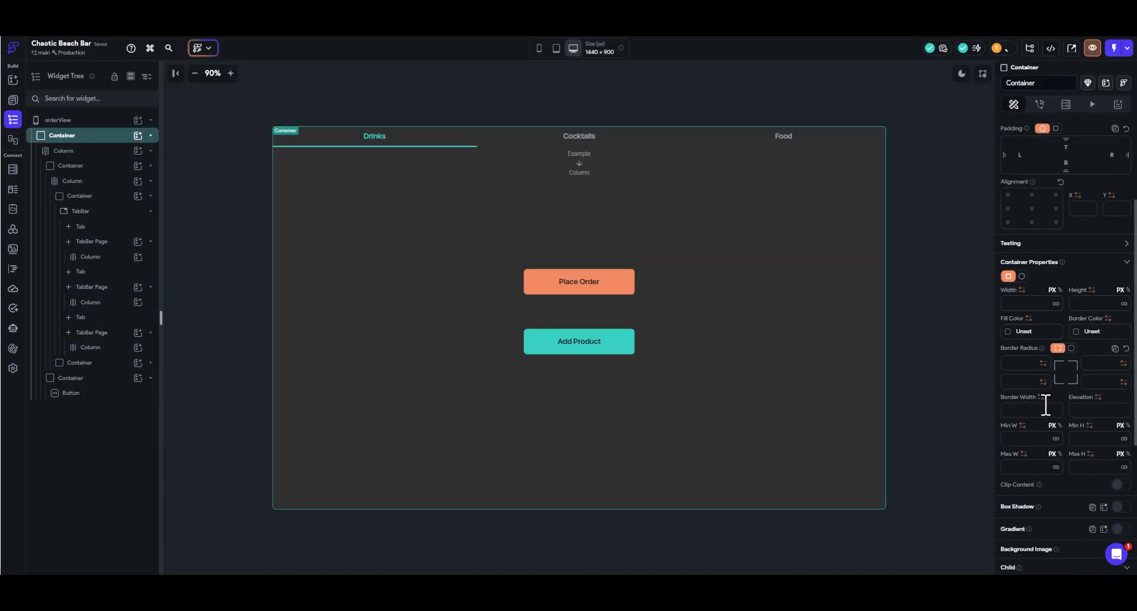
click(1021, 437)
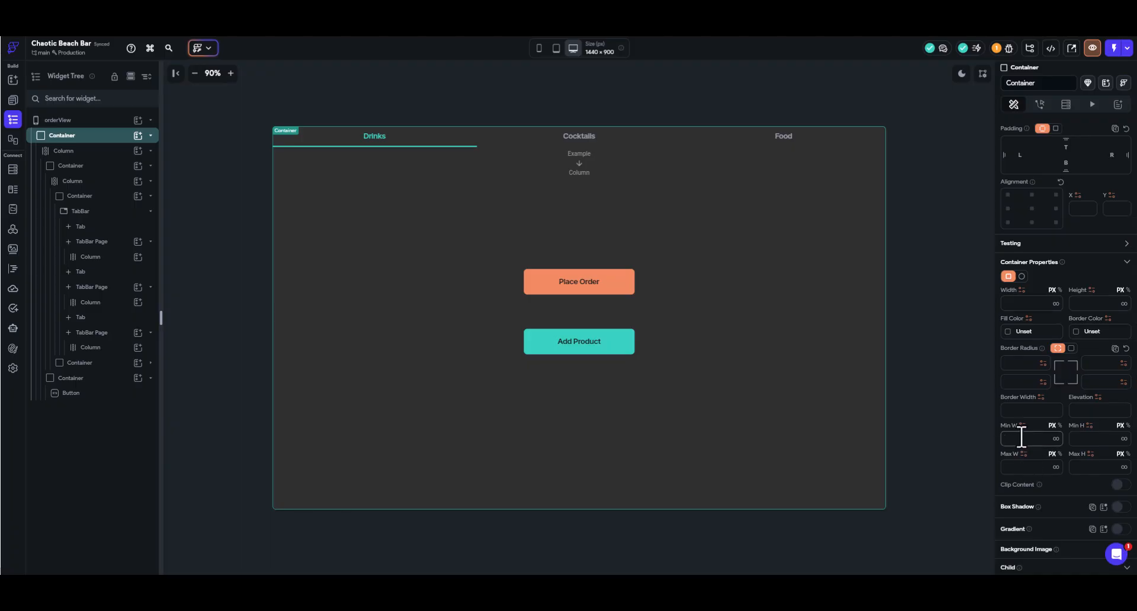
text(500)
drag(1024, 439, 995, 446)
key(BackSpace)
Limit the outermost container's maximum width to 700 px and align it to the center of the page.
click(1020, 466)
text(500)
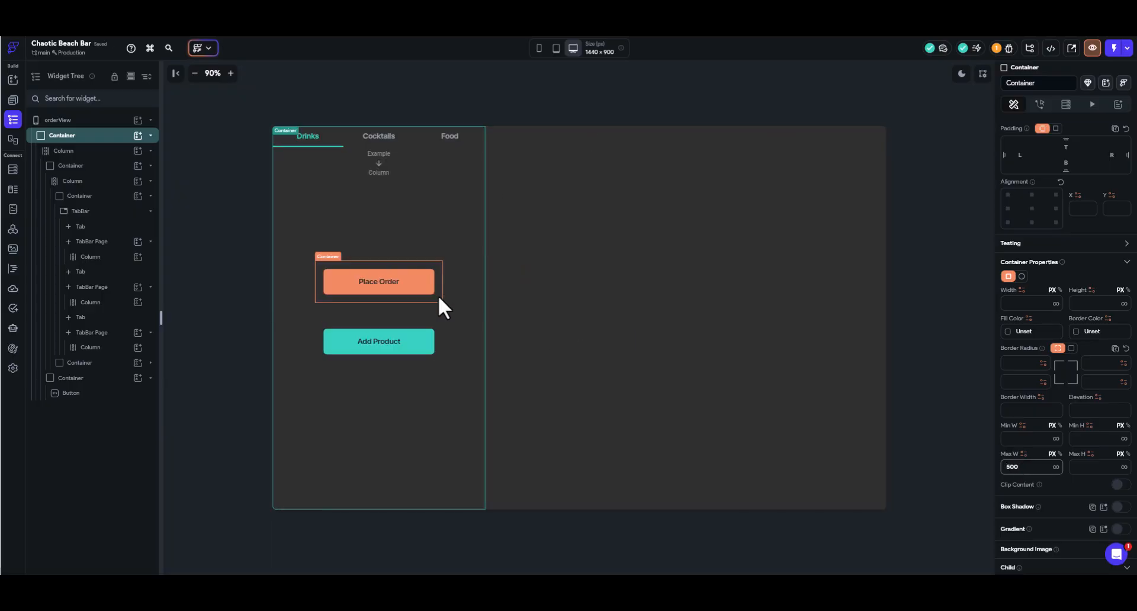
drag(1025, 470, 991, 468)
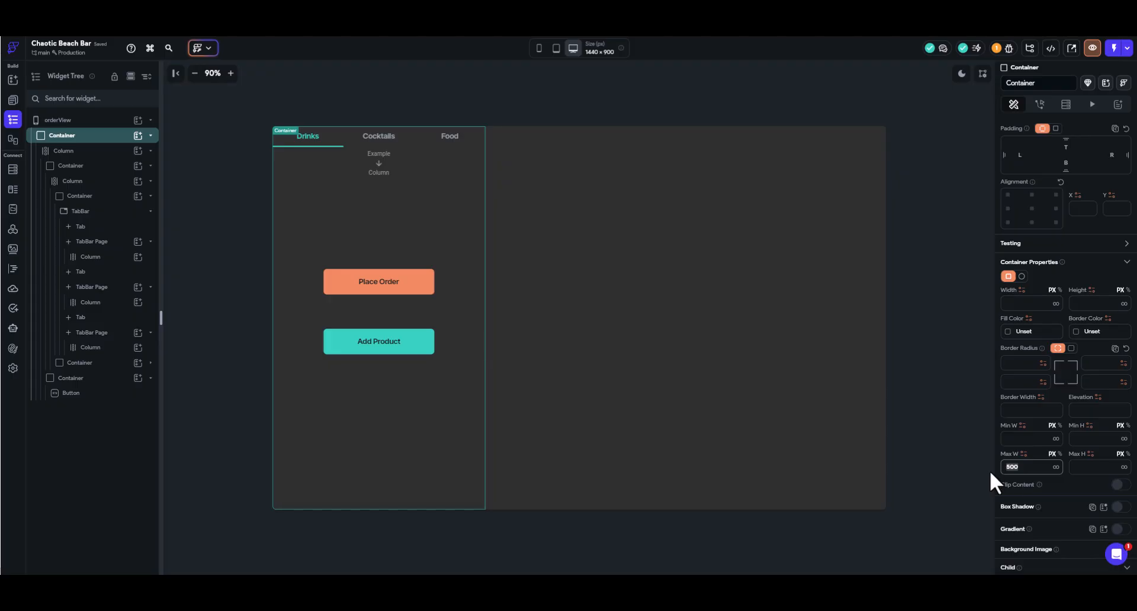
text(700)
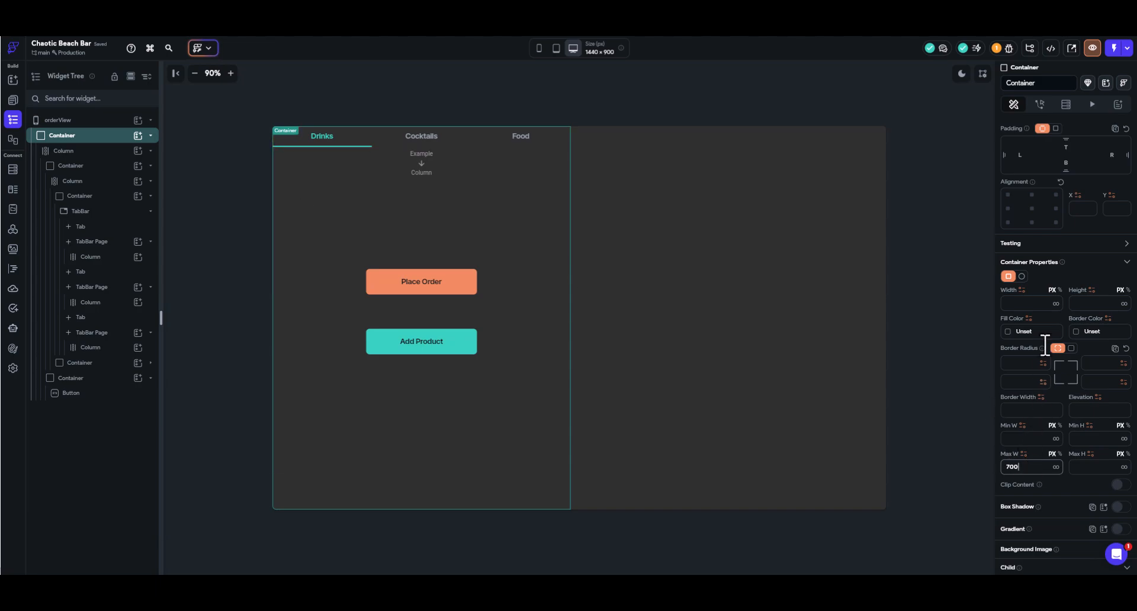
scroll(1085, 386, down, 3)
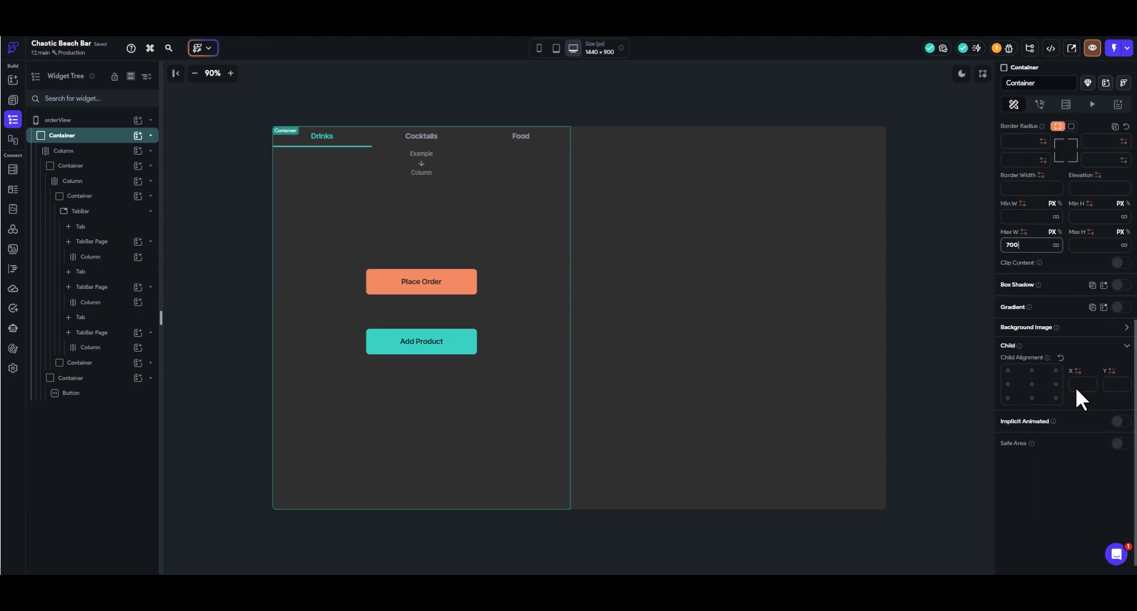
scroll(1076, 386, up, 5)
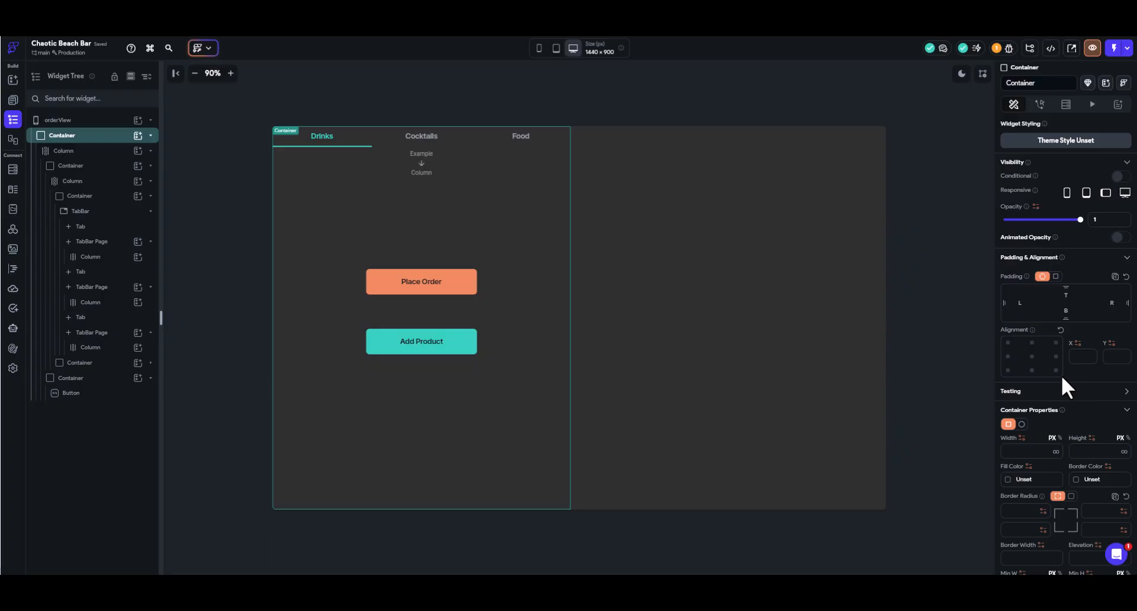
click(1033, 358)
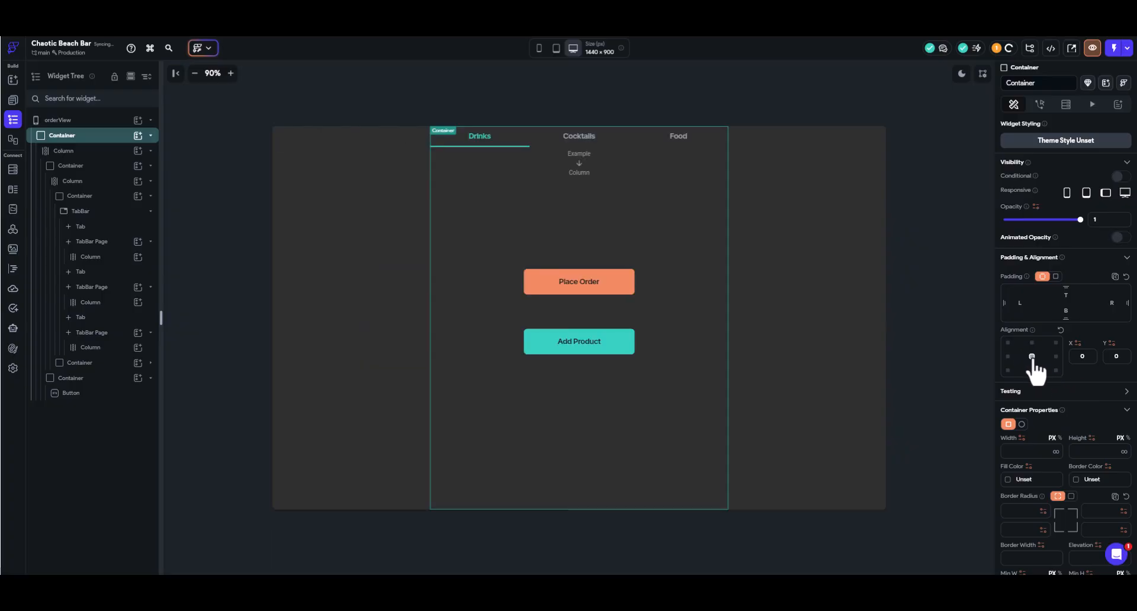
Check the orderView layout at tablet, phone and desktop sizes.
click(557, 48)
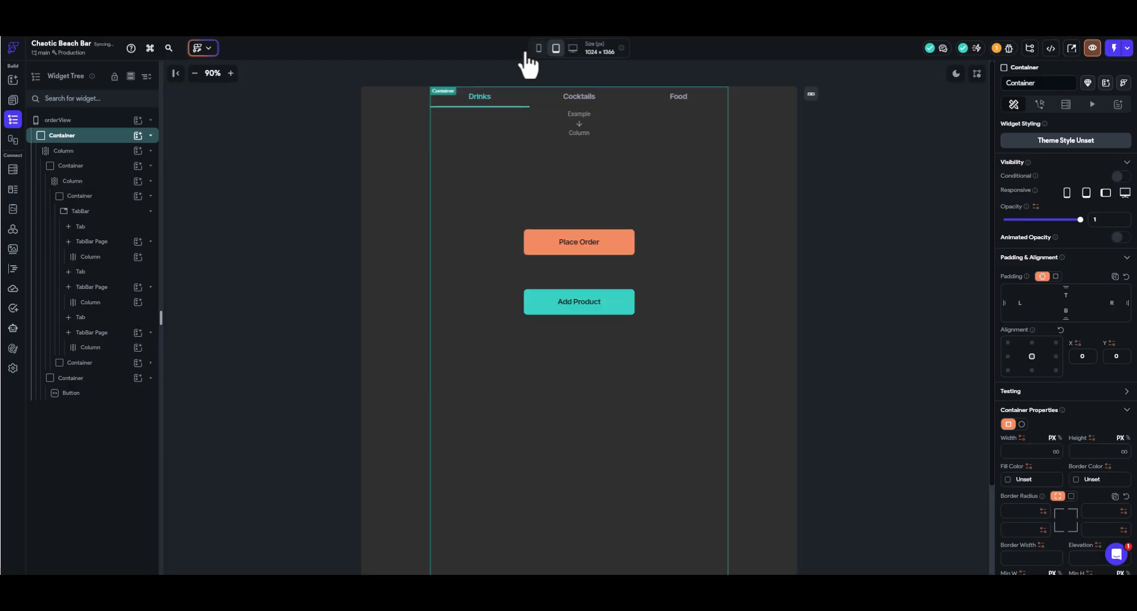
click(540, 50)
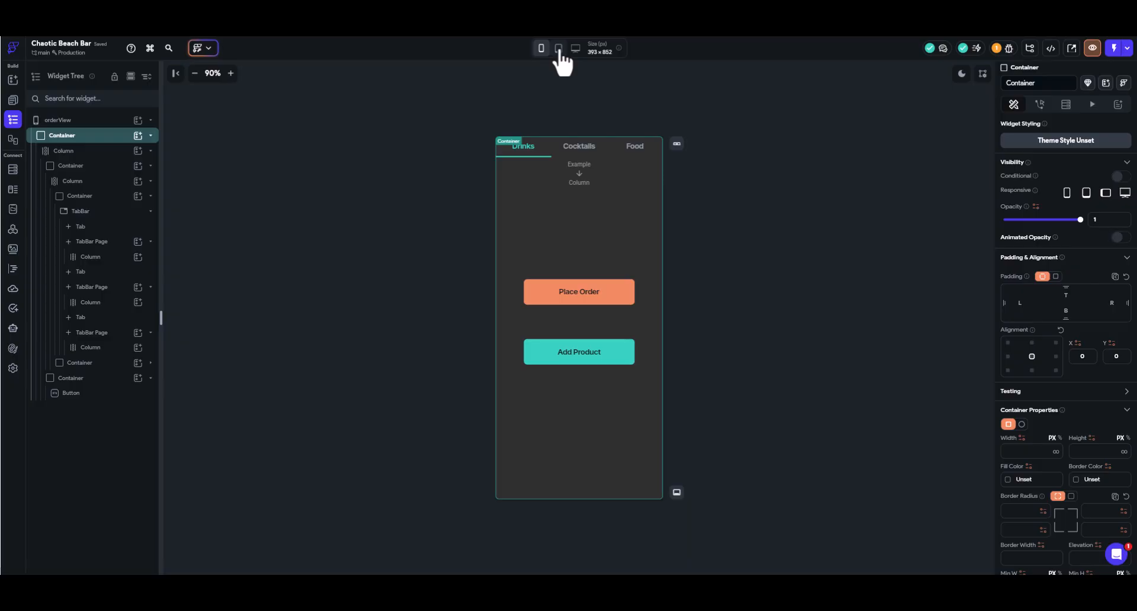
click(558, 48)
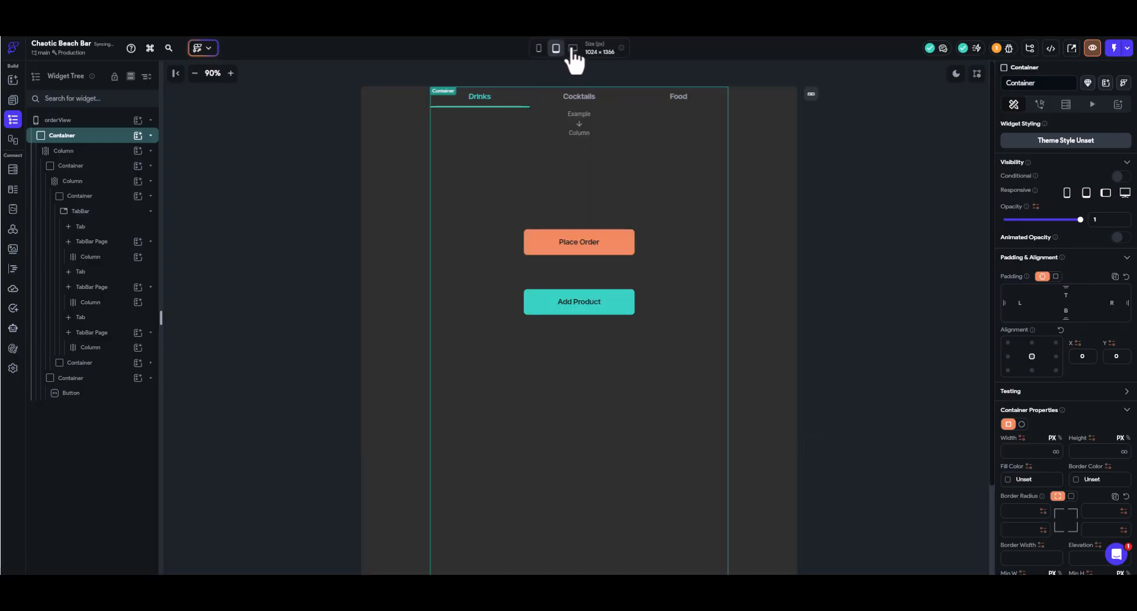
click(573, 48)
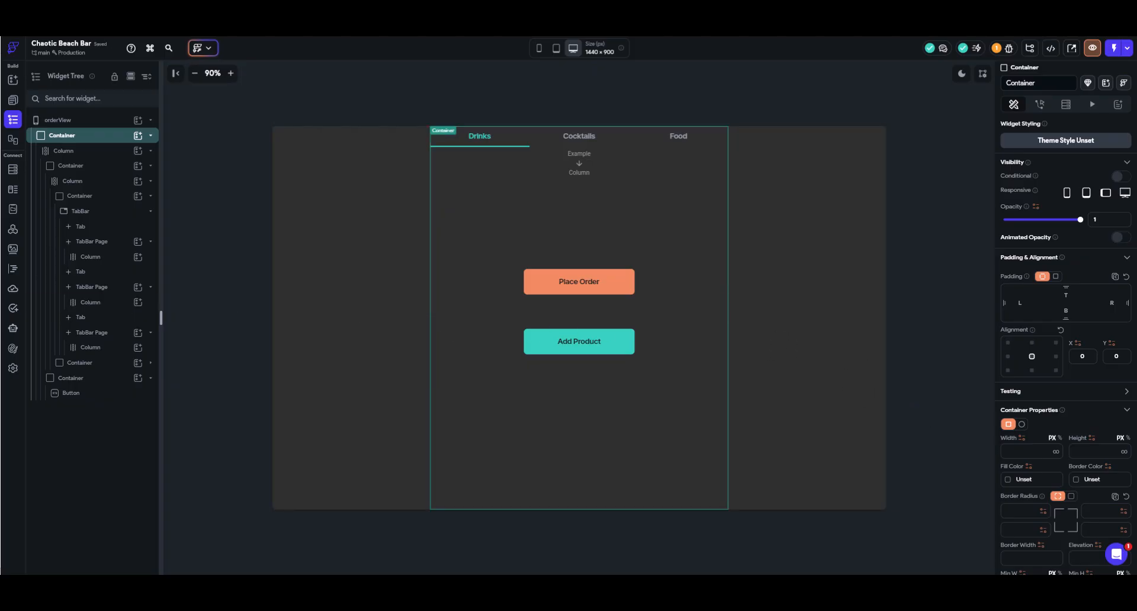
Delete the column inside the Drinks tab's TabBar Page.
click(95, 257)
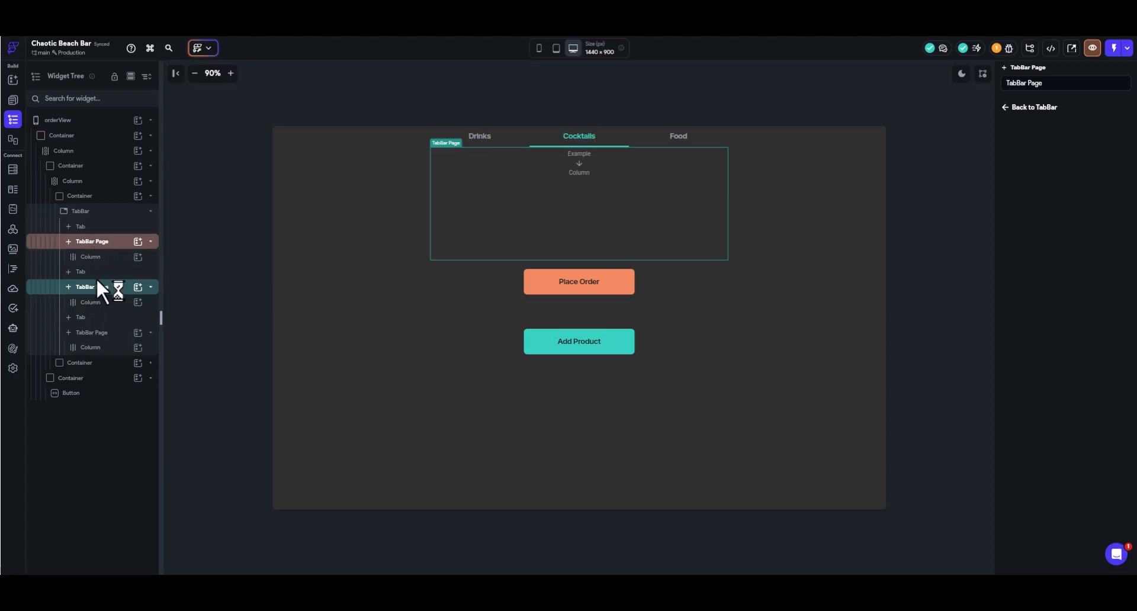
click(102, 245)
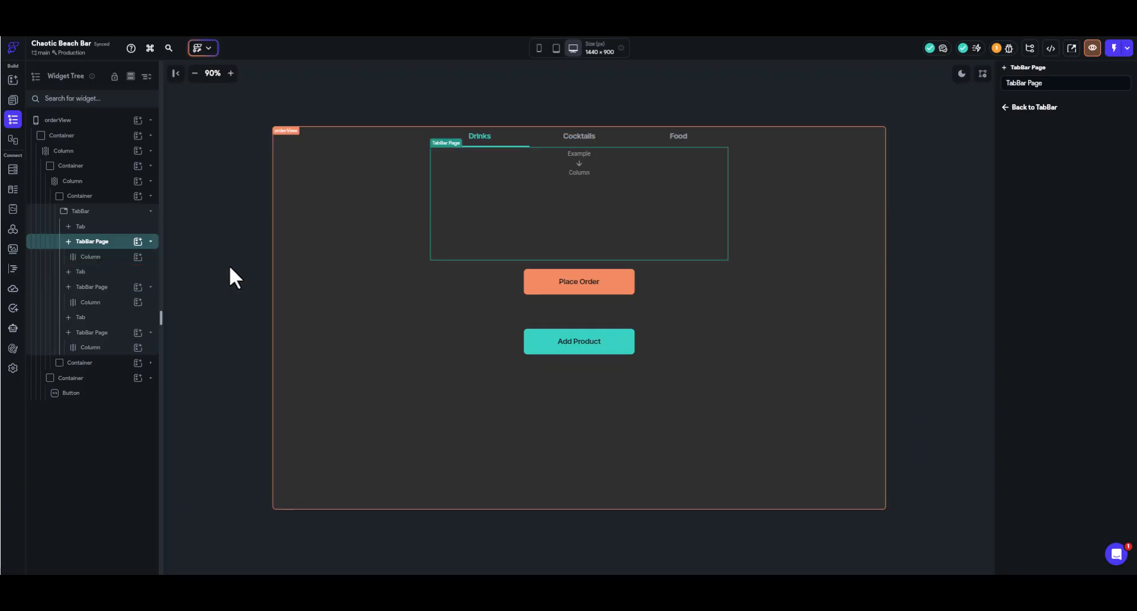
click(95, 333)
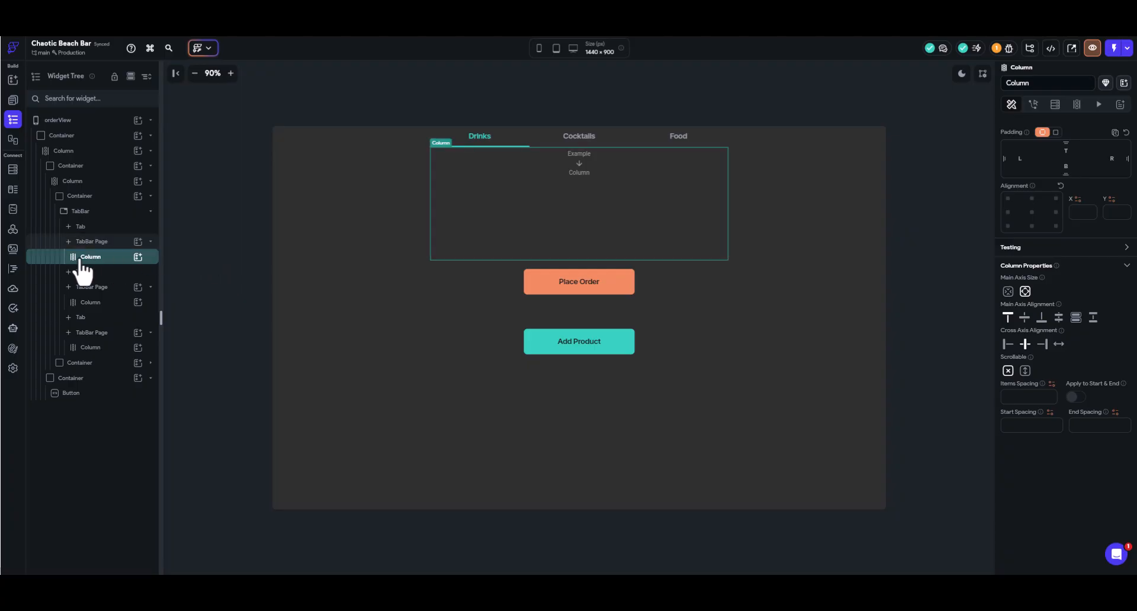
click(96, 243)
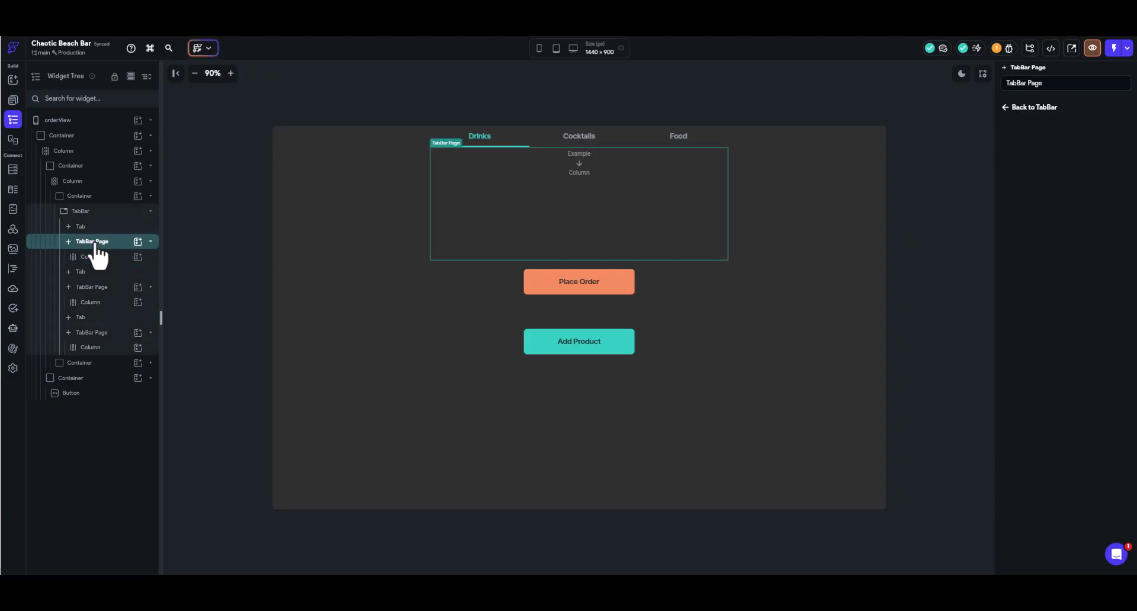
click(89, 258)
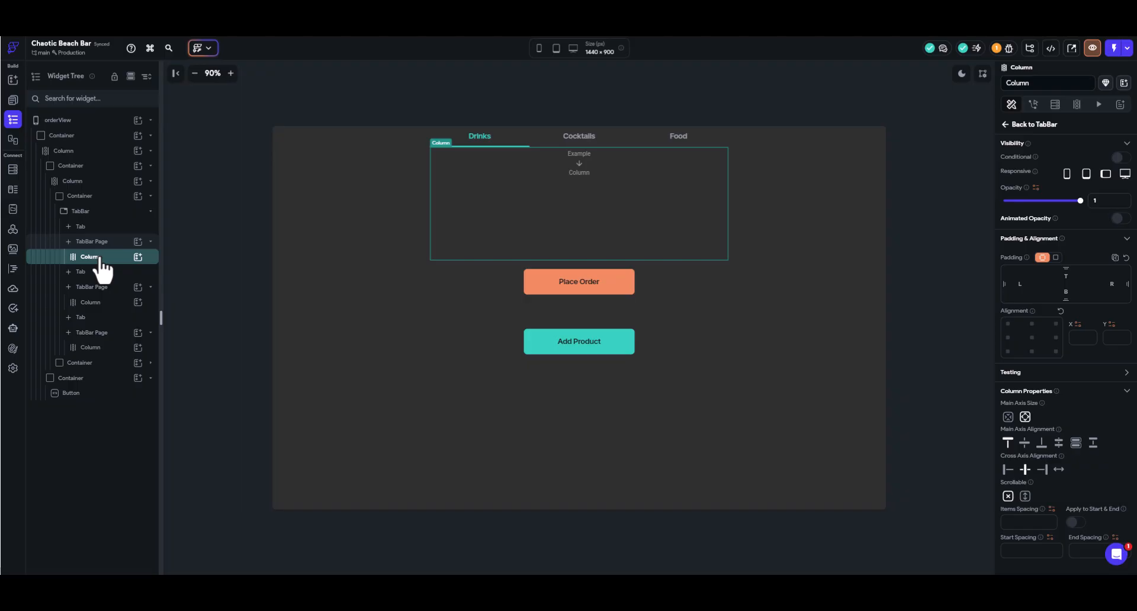
key(Delete)
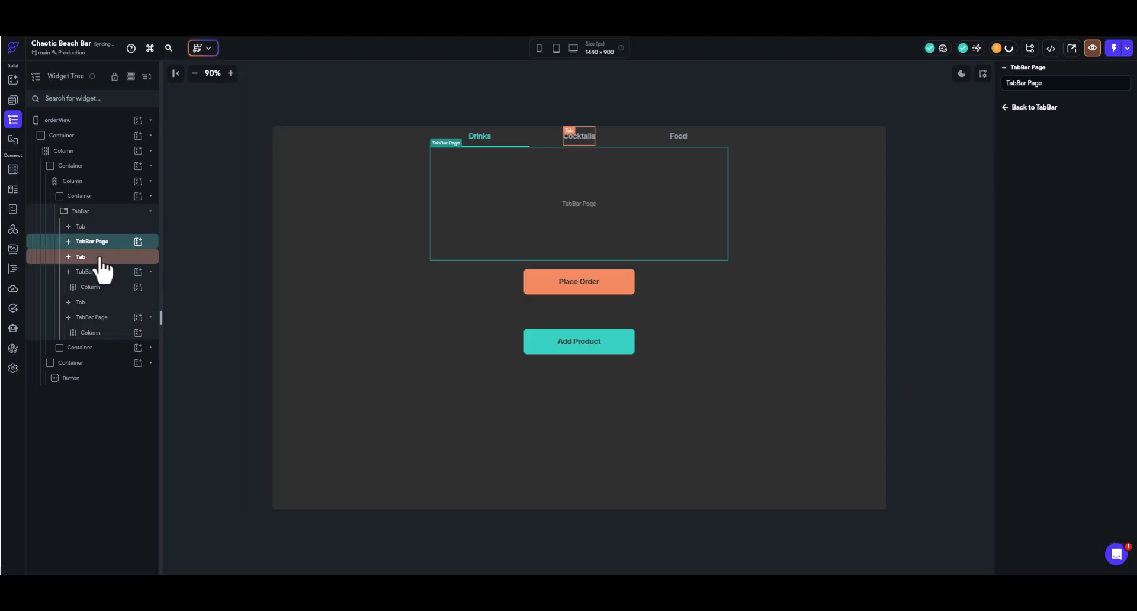
Add a ListView to the Drinks tab's TabBar Page and place a container inside it.
click(138, 241)
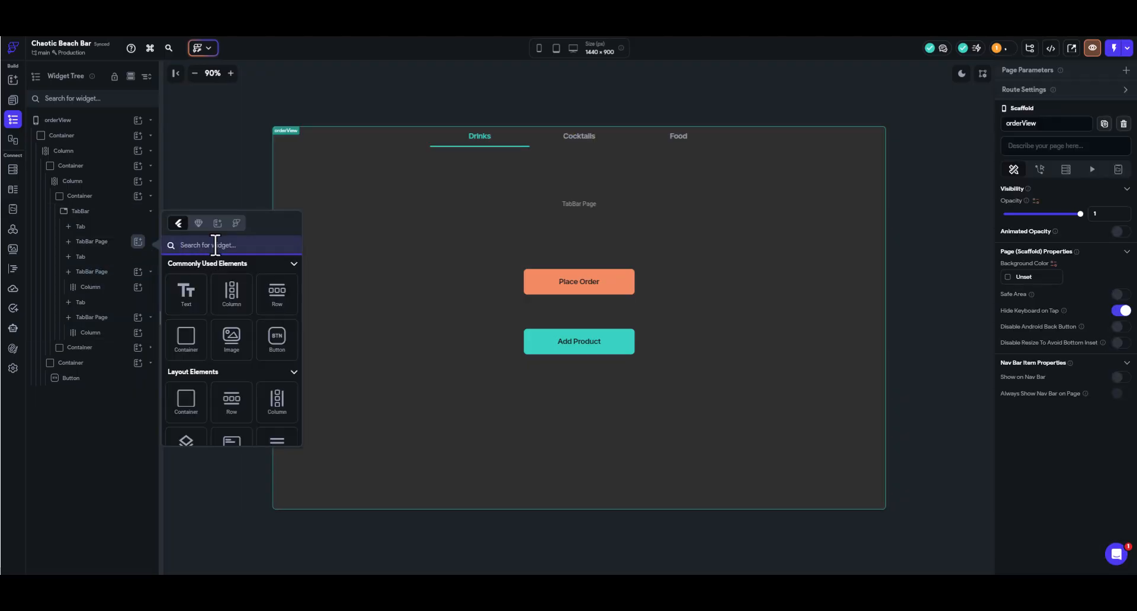
text(l)
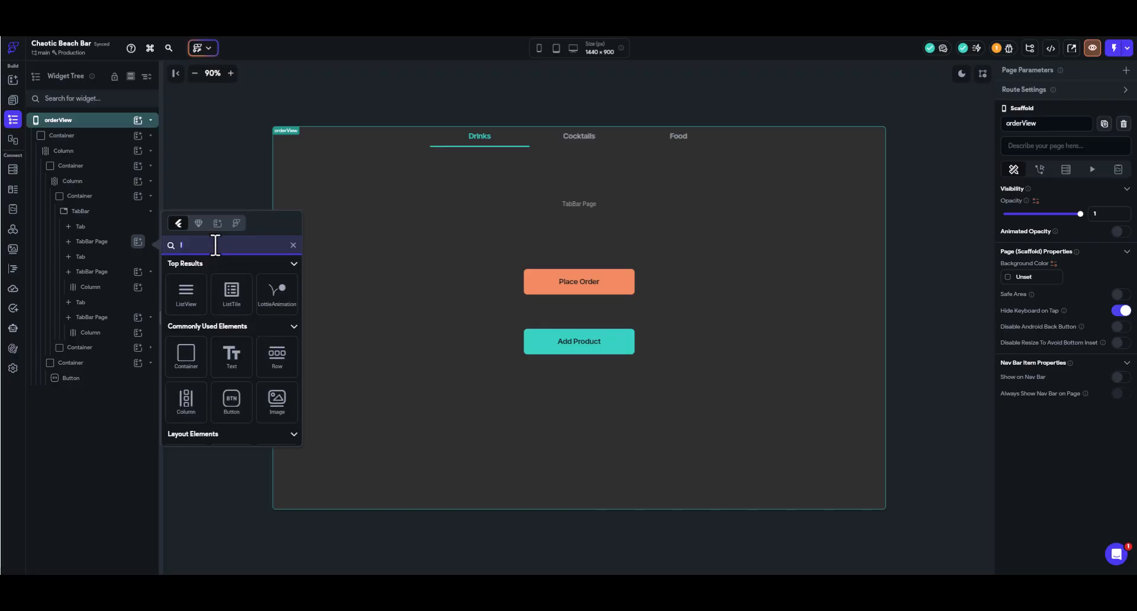
text(ist)
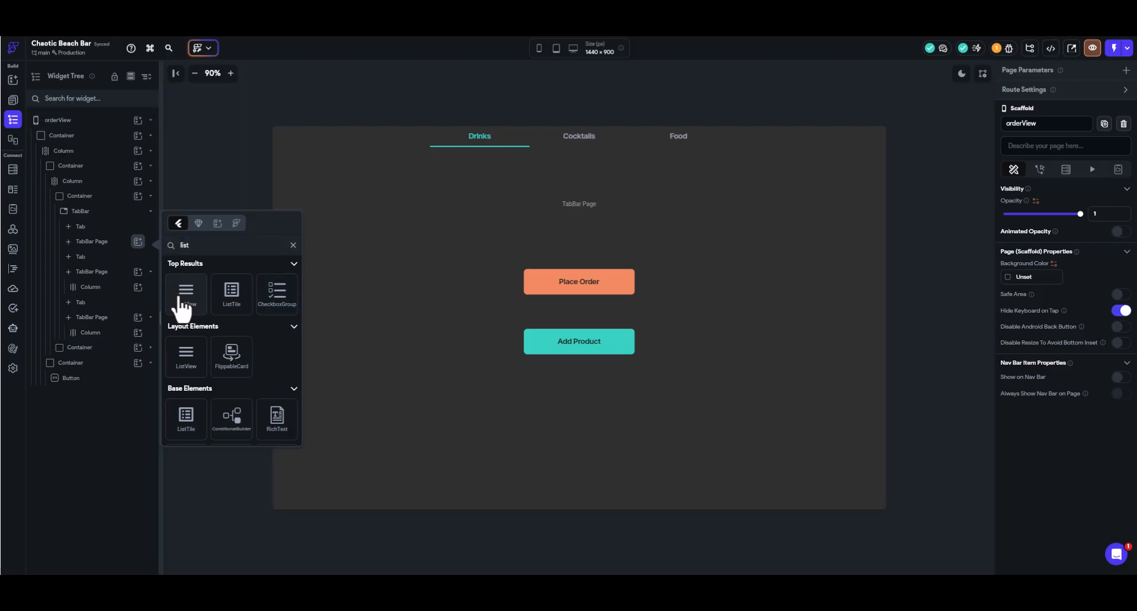
click(180, 296)
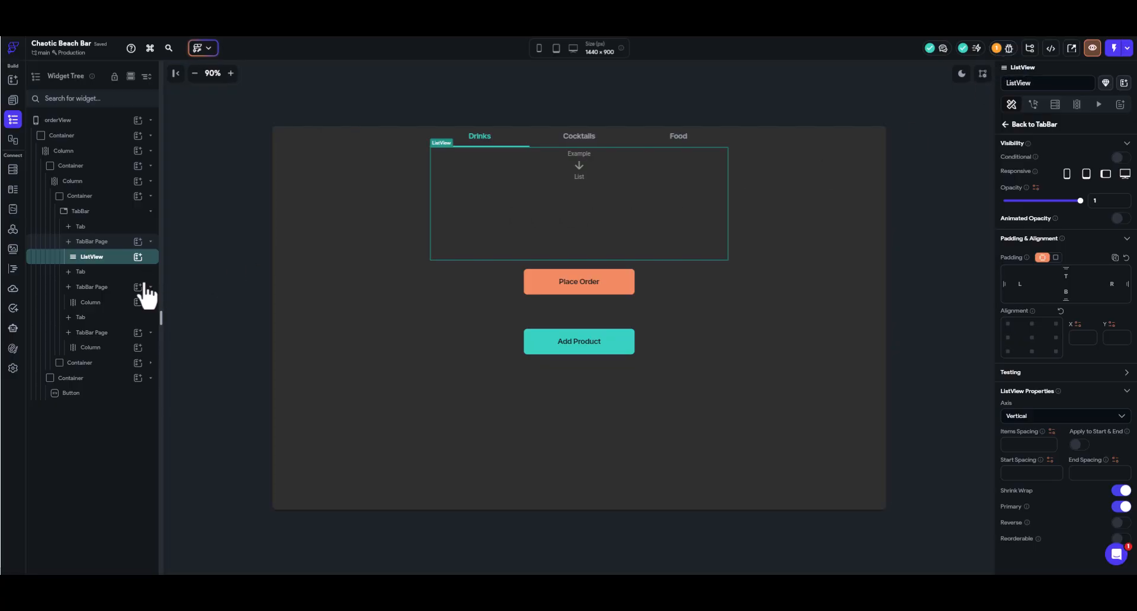
click(138, 257)
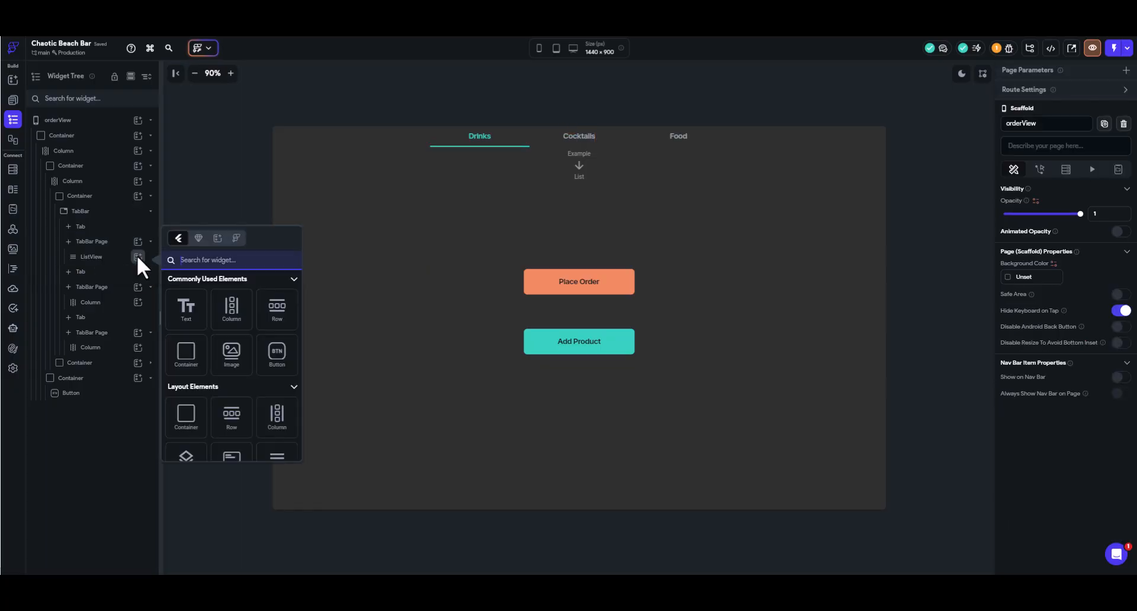
click(184, 359)
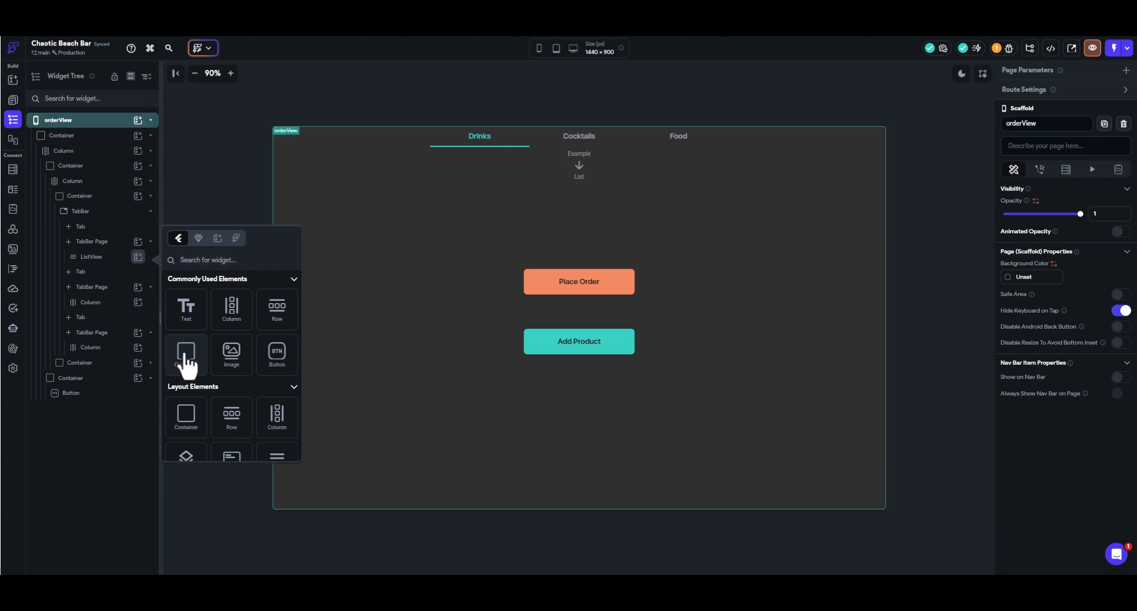
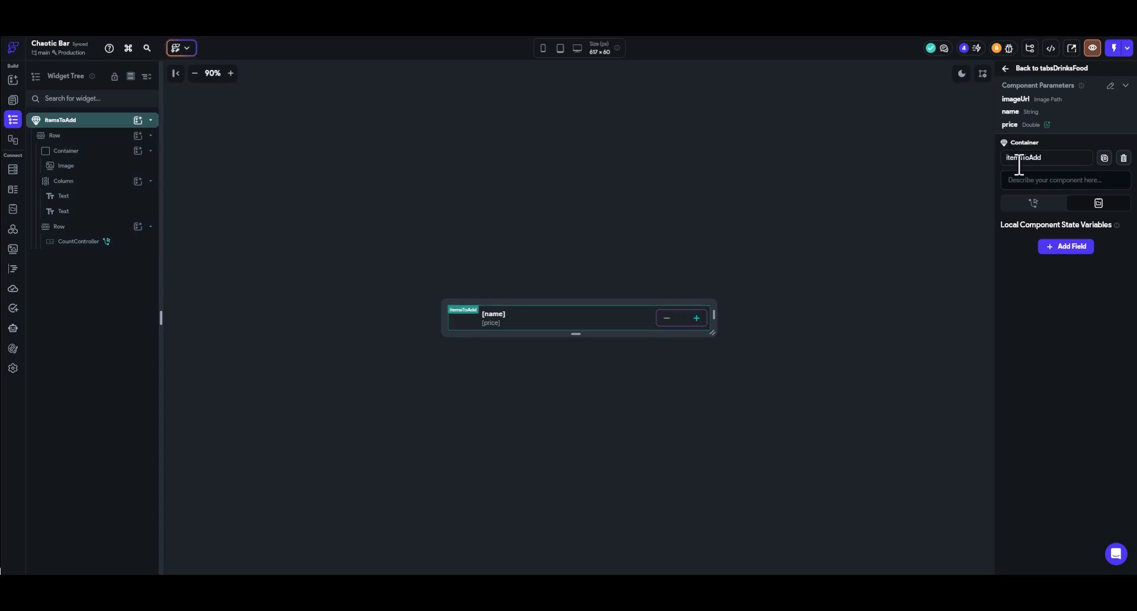
Examine the widget structure of the itemsToAdd component in the Chaotic Bar project.
click(1010, 70)
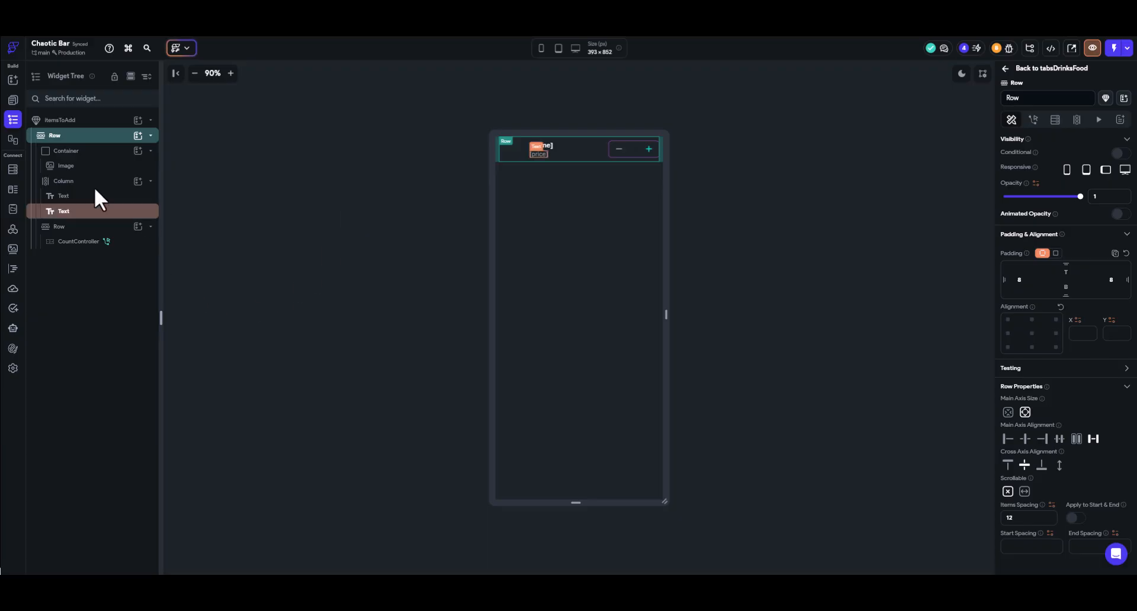
click(77, 120)
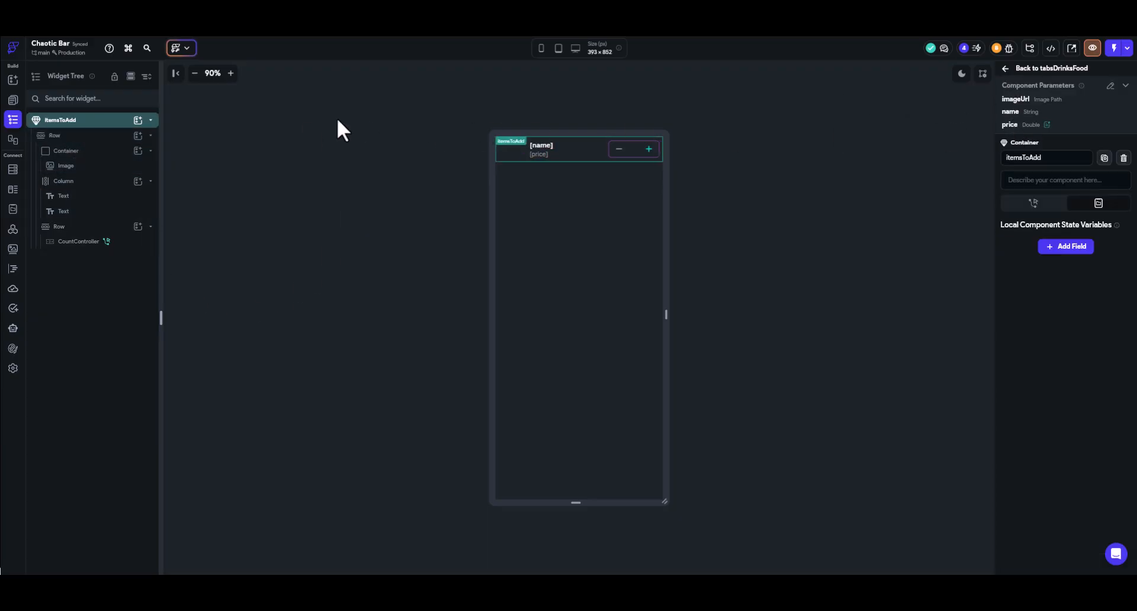
click(107, 244)
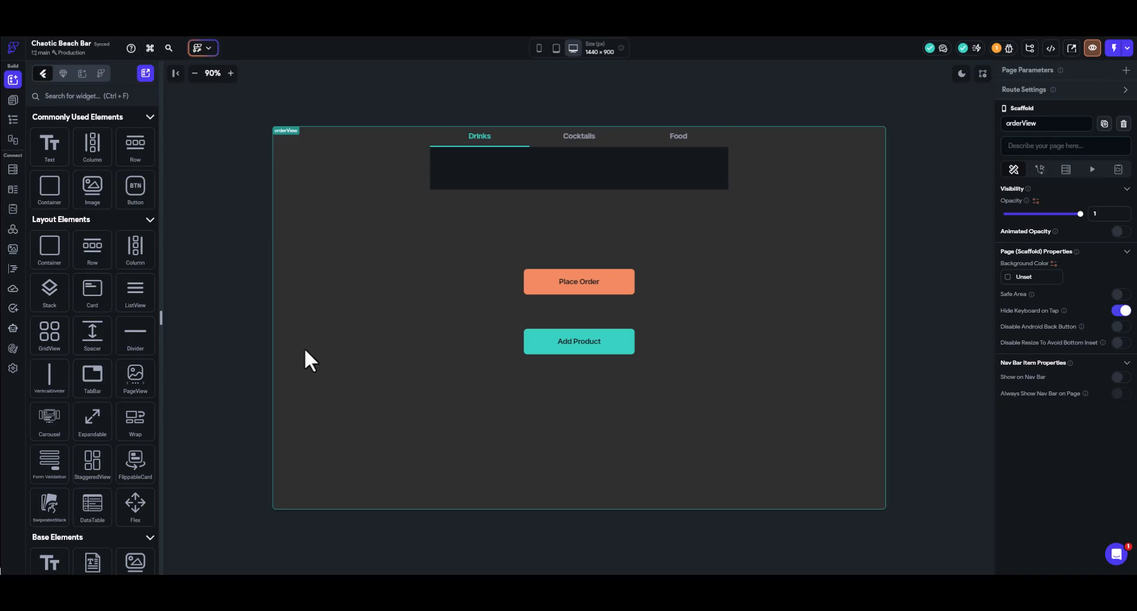
Add a row inside the ListView's container in the Chaotic Beach Bar project and insert an image into the row.
click(540, 163)
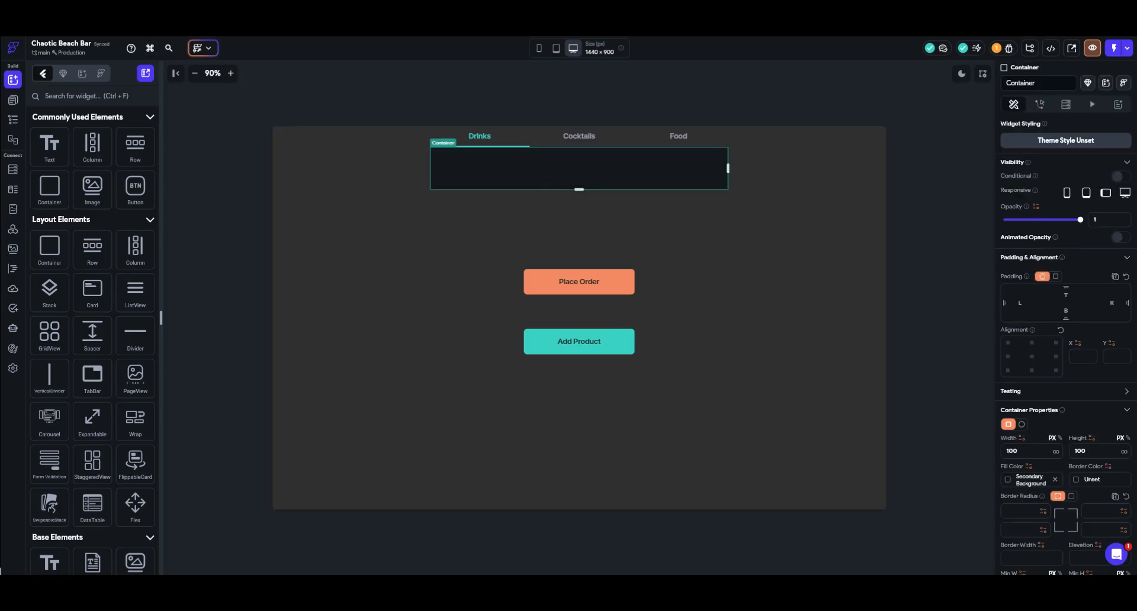
click(13, 120)
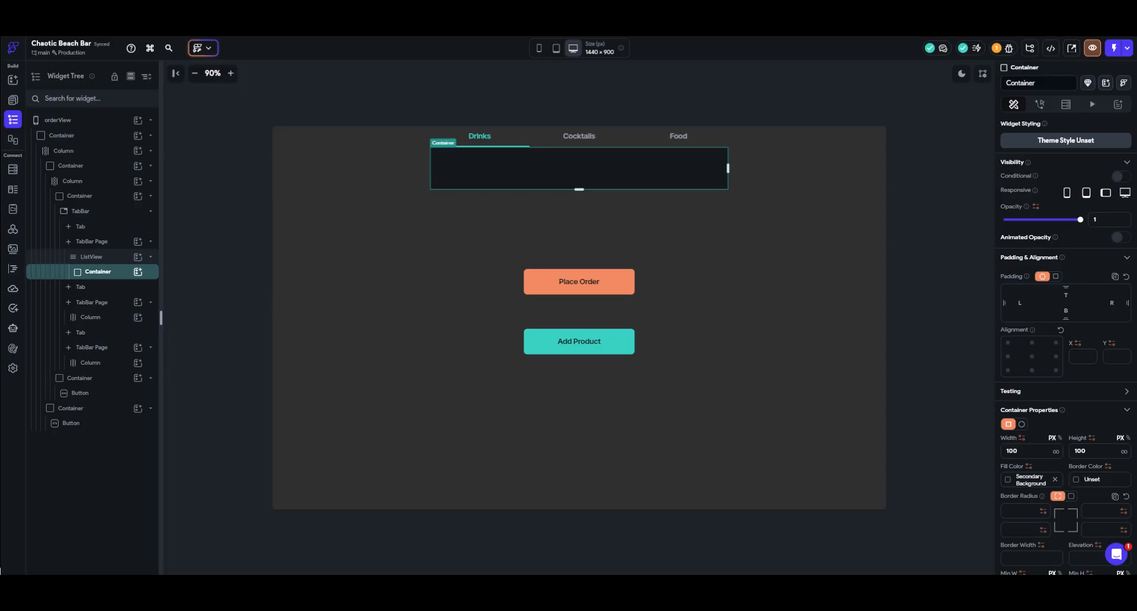
click(138, 272)
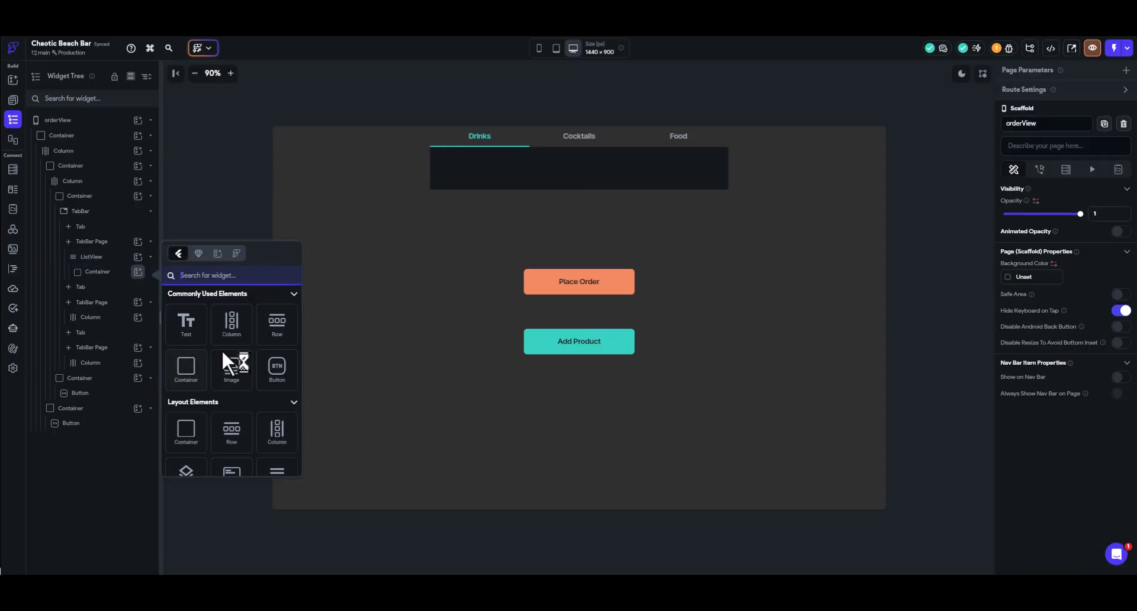
click(277, 324)
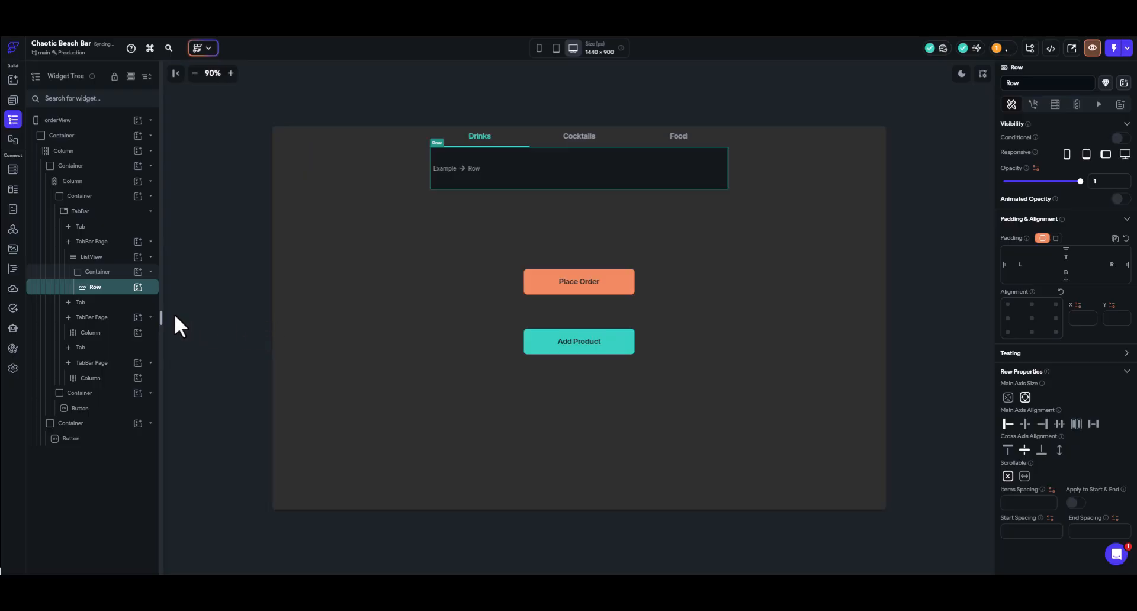
click(138, 287)
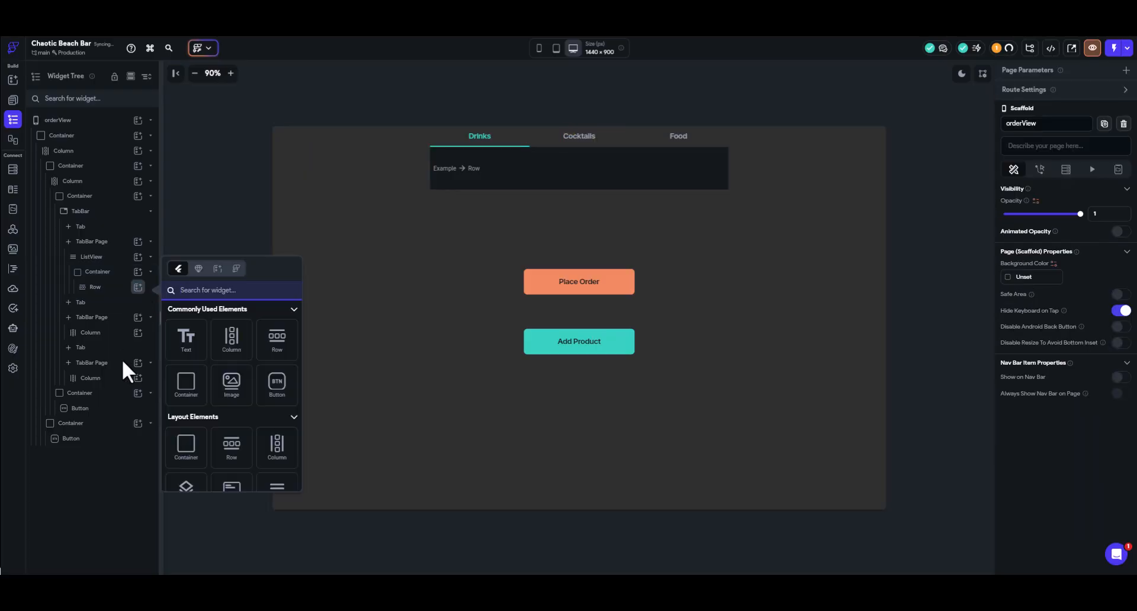
click(232, 388)
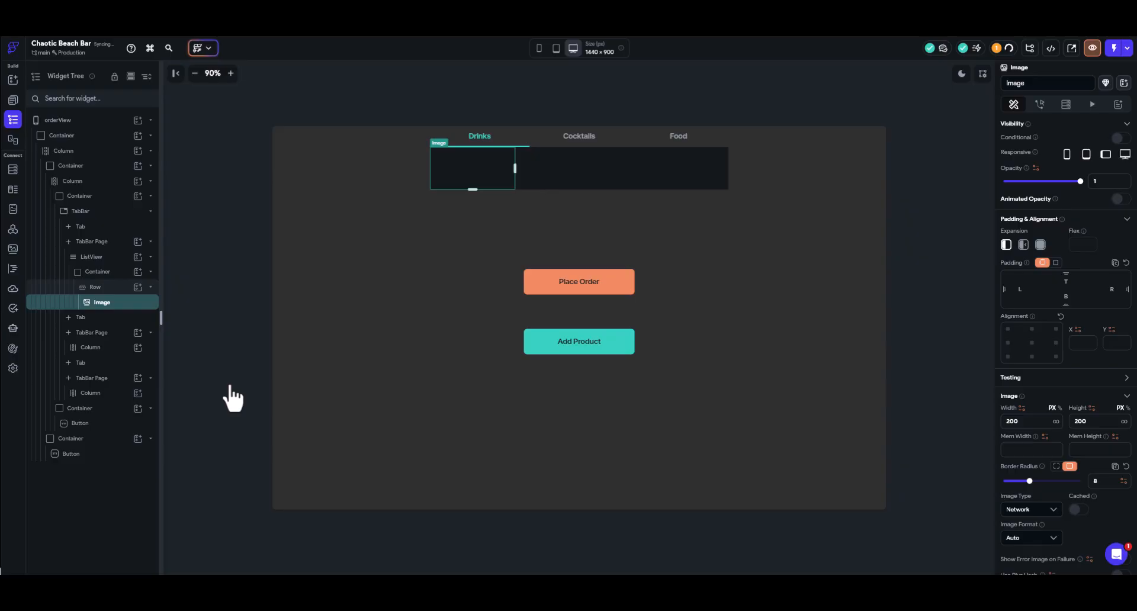
Add a container after the image in the Drinks product row and place a column inside it.
click(137, 287)
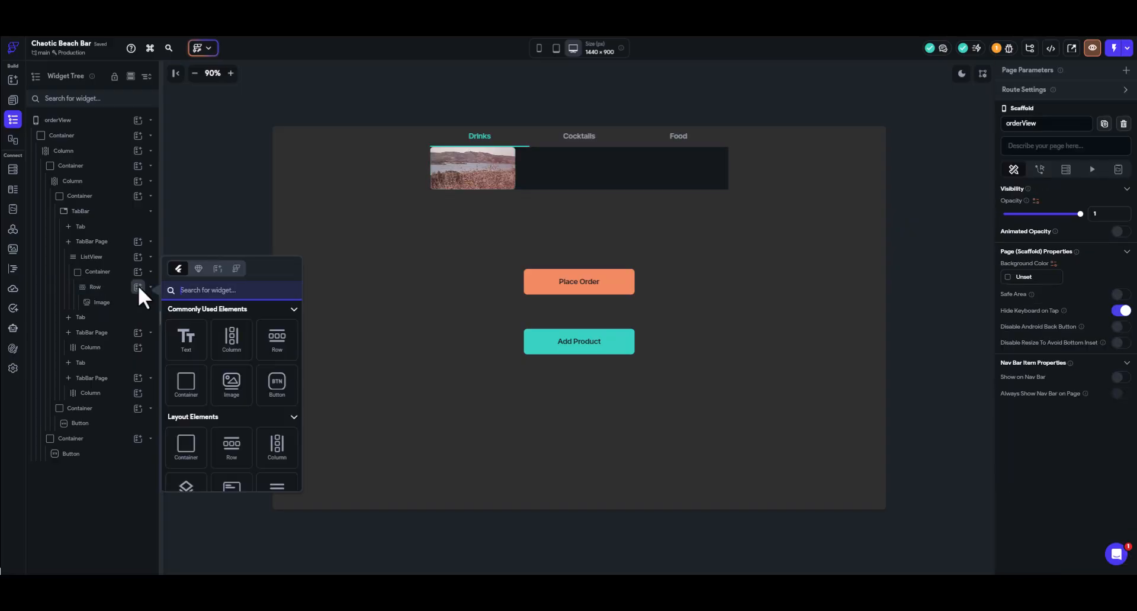
click(190, 386)
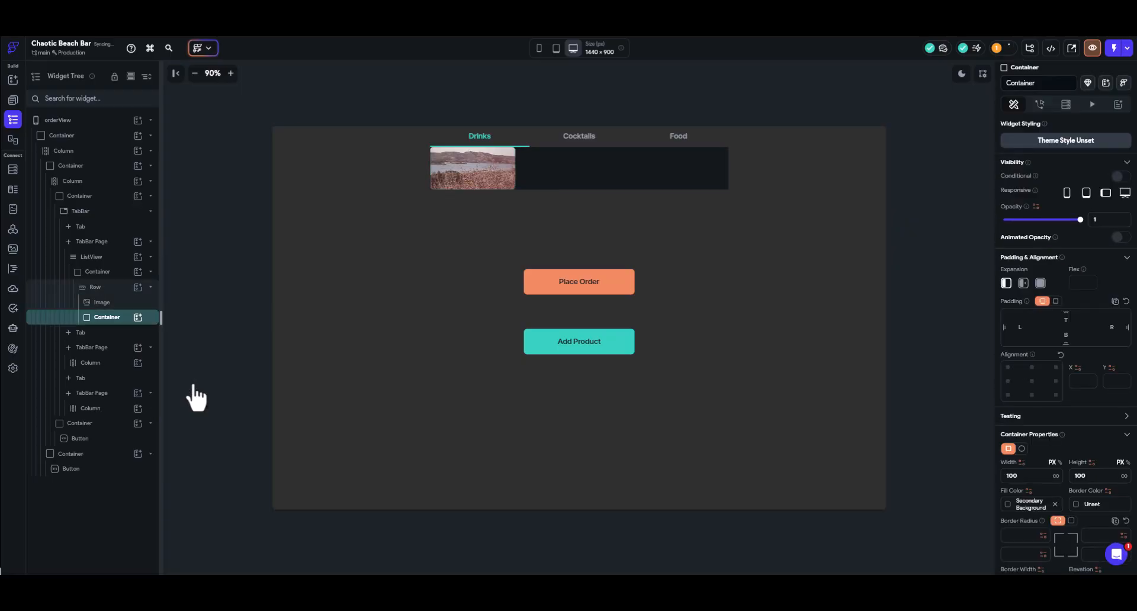
click(138, 318)
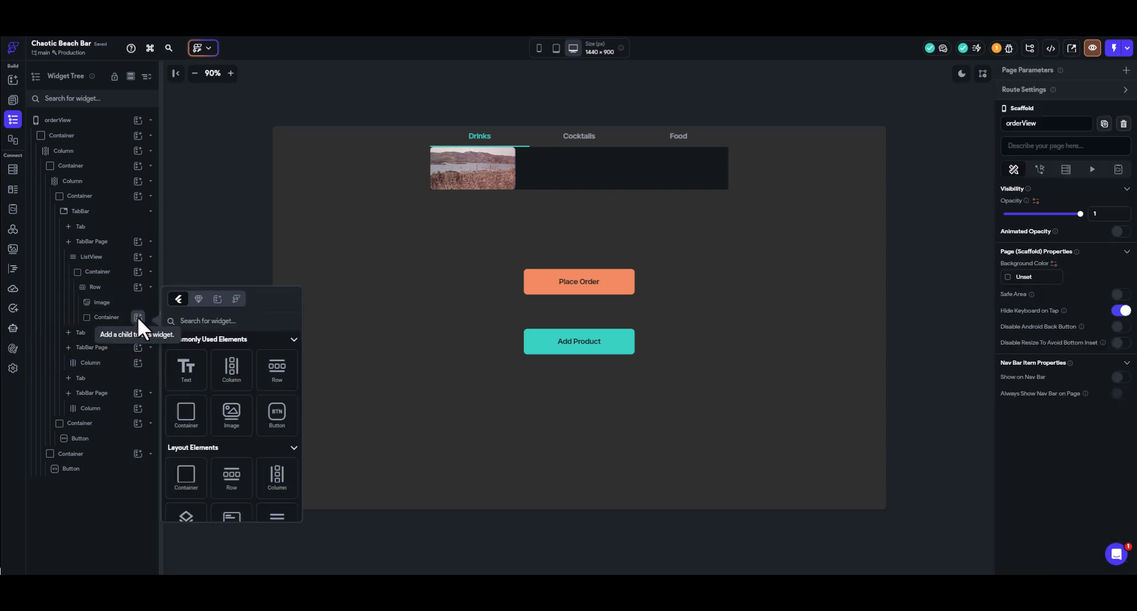
click(232, 368)
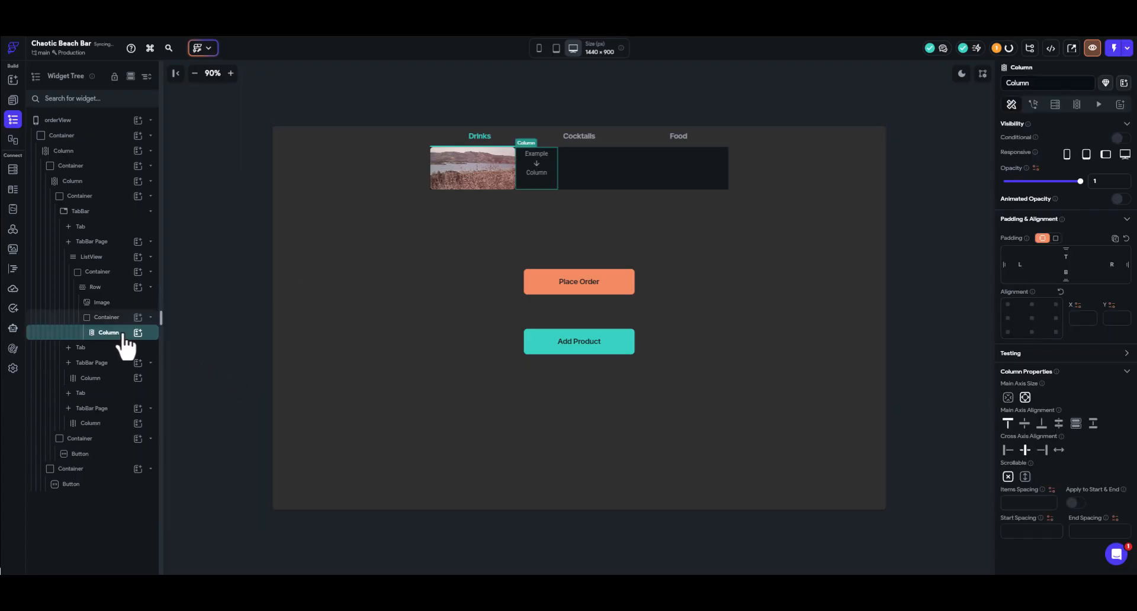
click(110, 273)
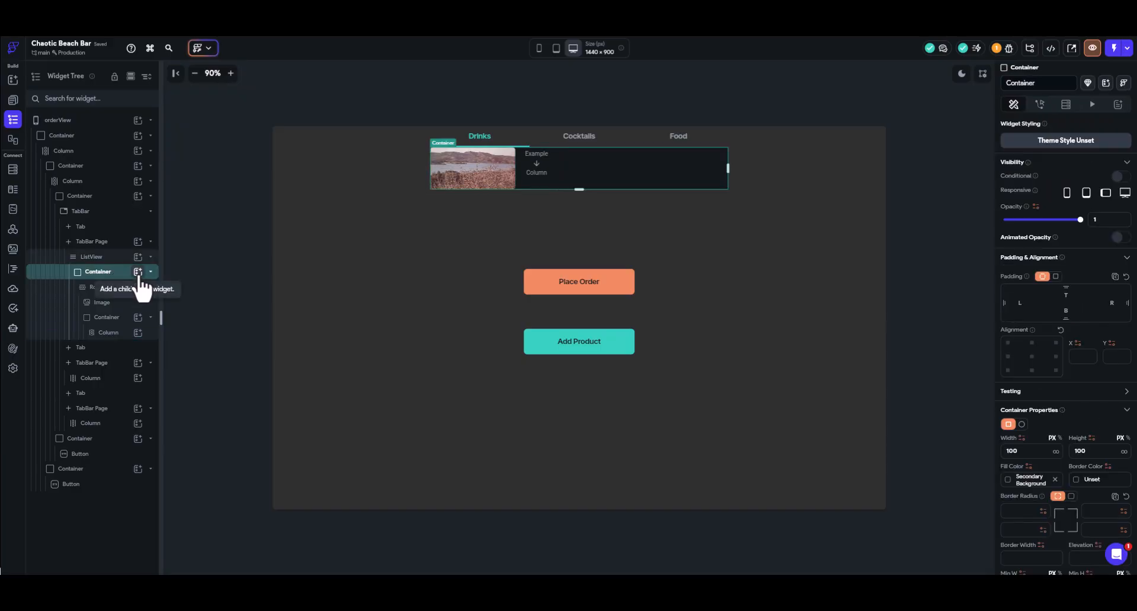
click(138, 272)
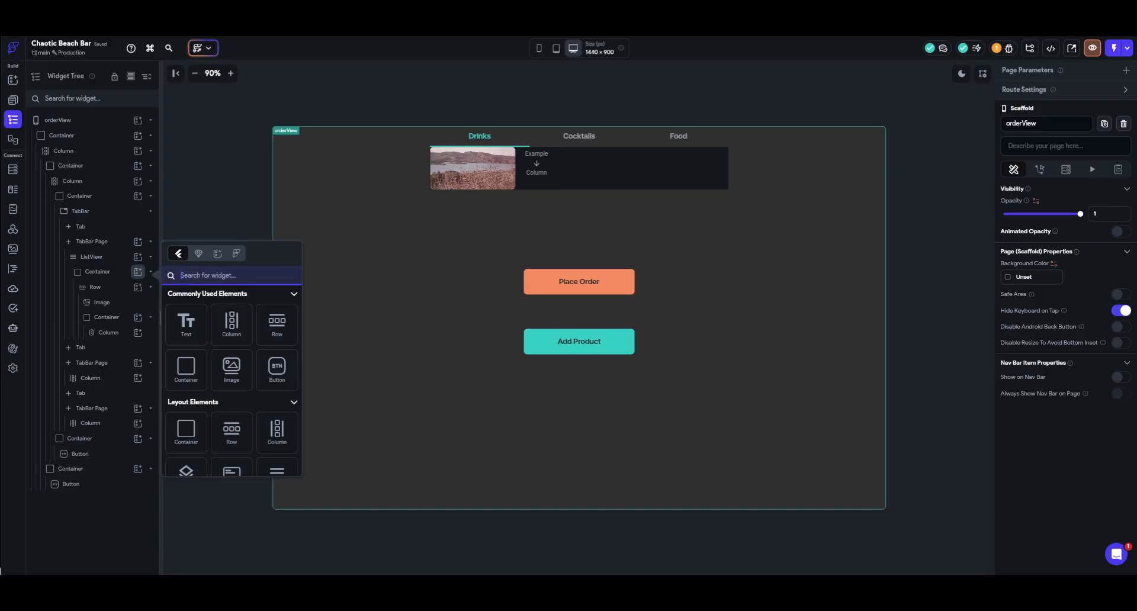
text(container)
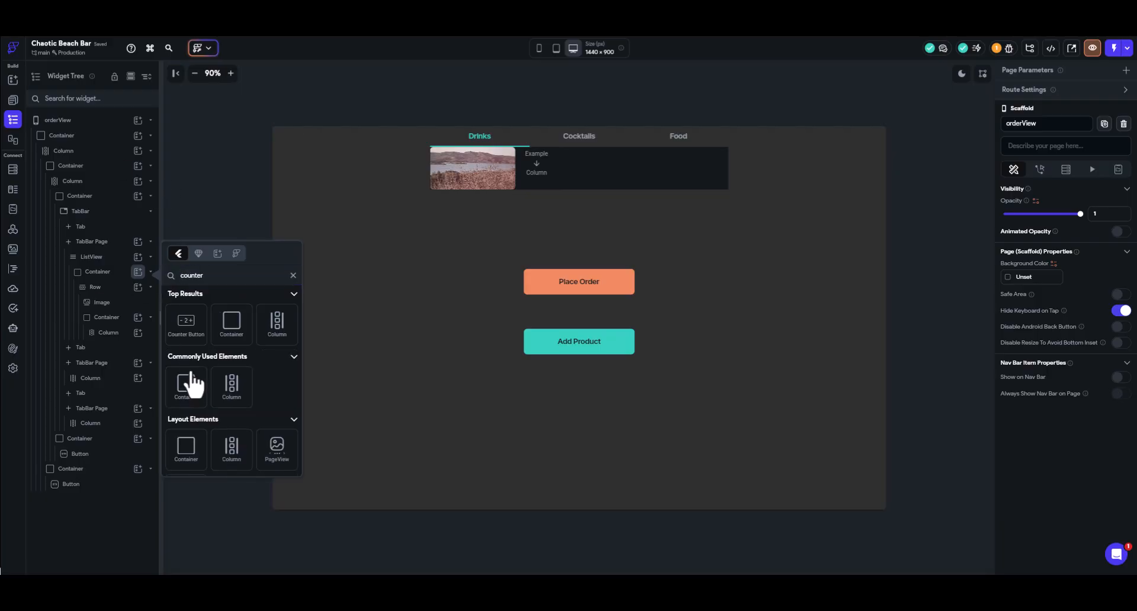
click(186, 325)
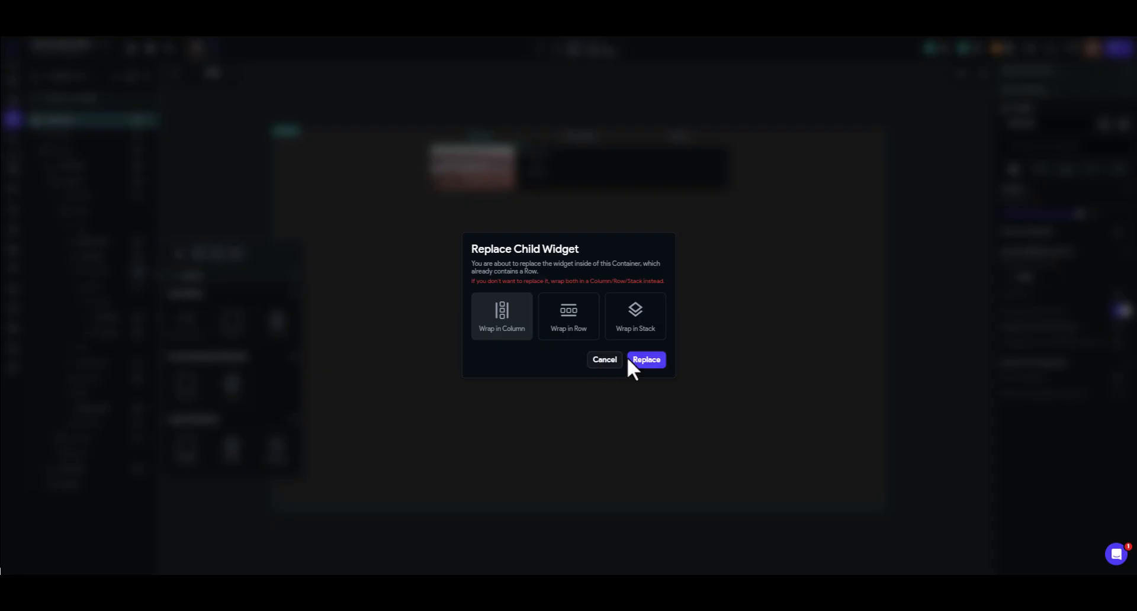
click(597, 360)
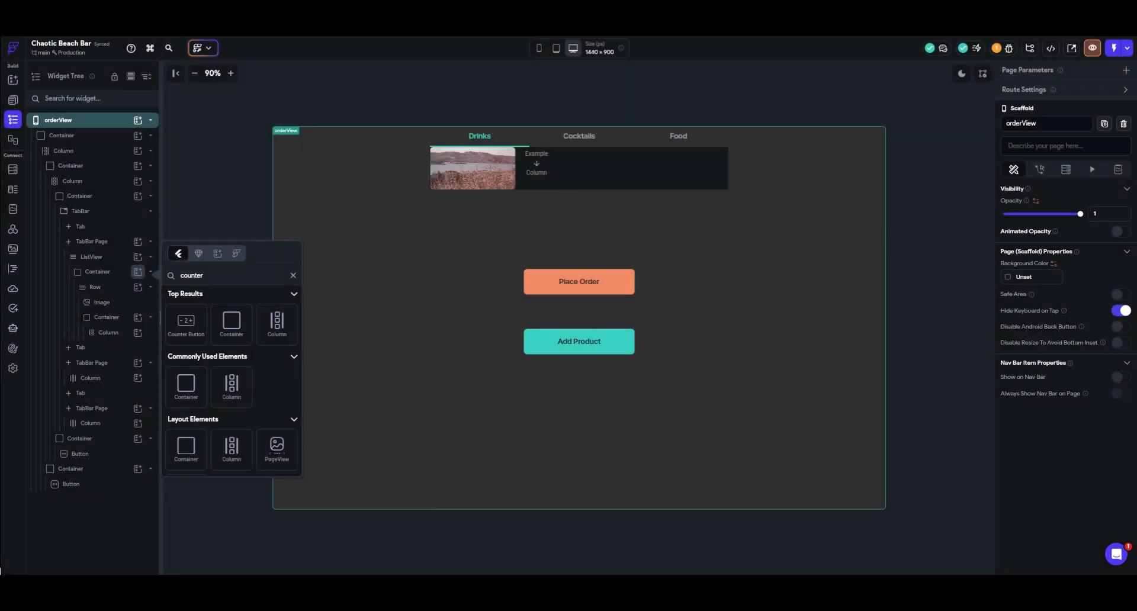
key(Escape)
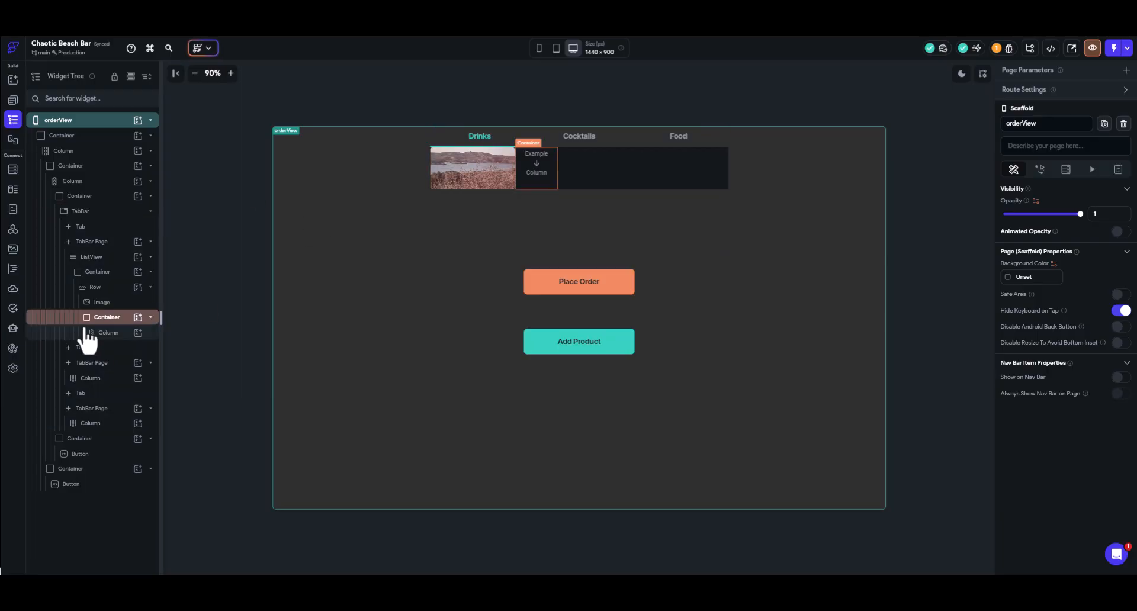
Add a Counter Button to the Drinks product row and set the row's main axis alignment to space between.
click(145, 290)
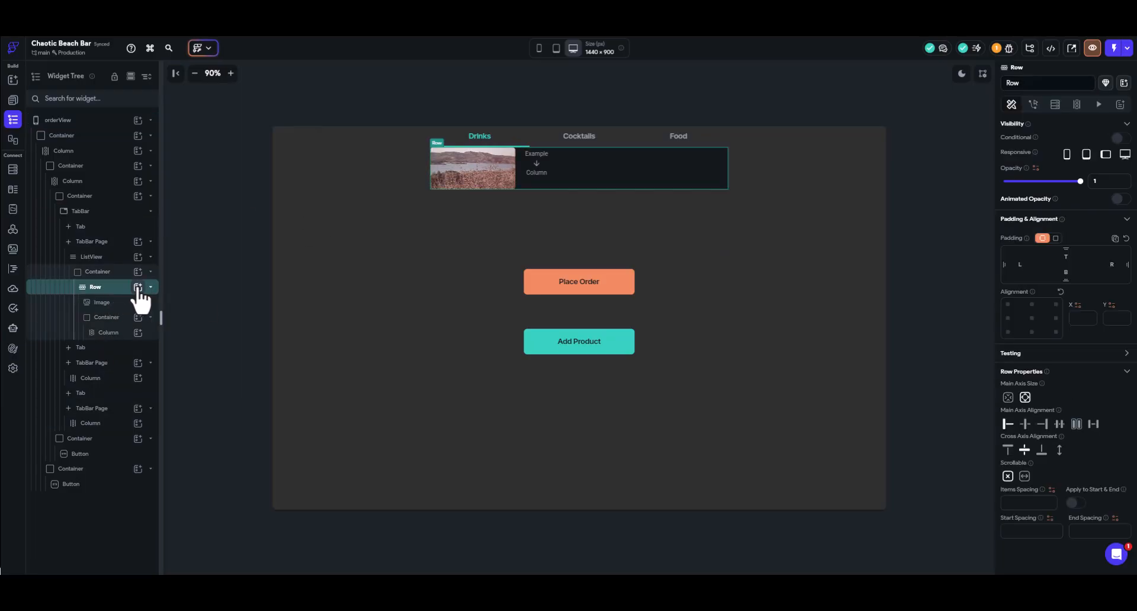
click(138, 288)
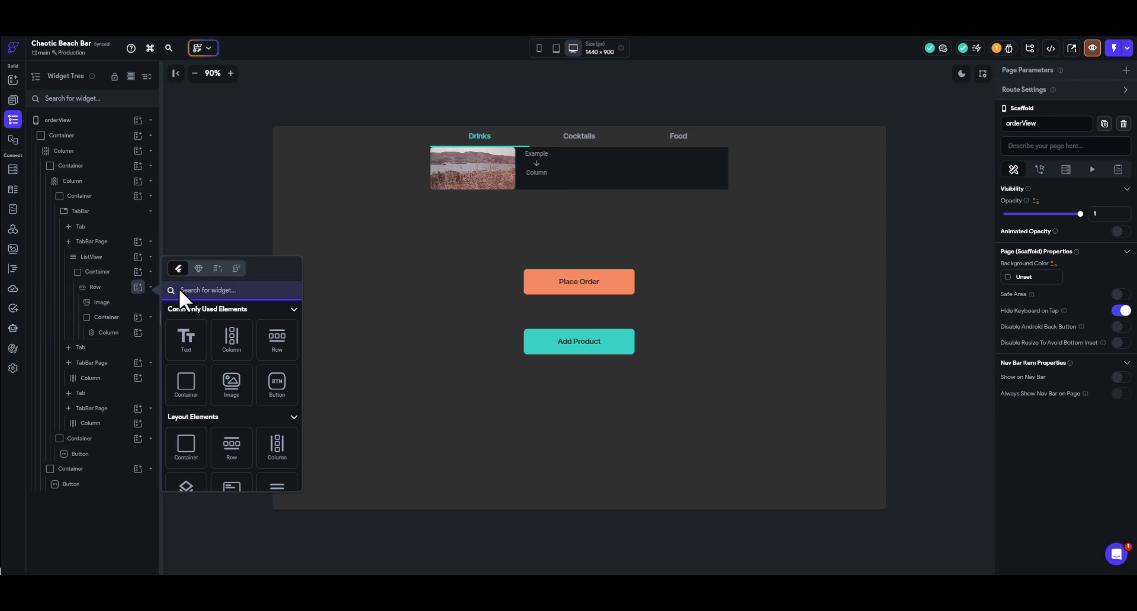
text(counter)
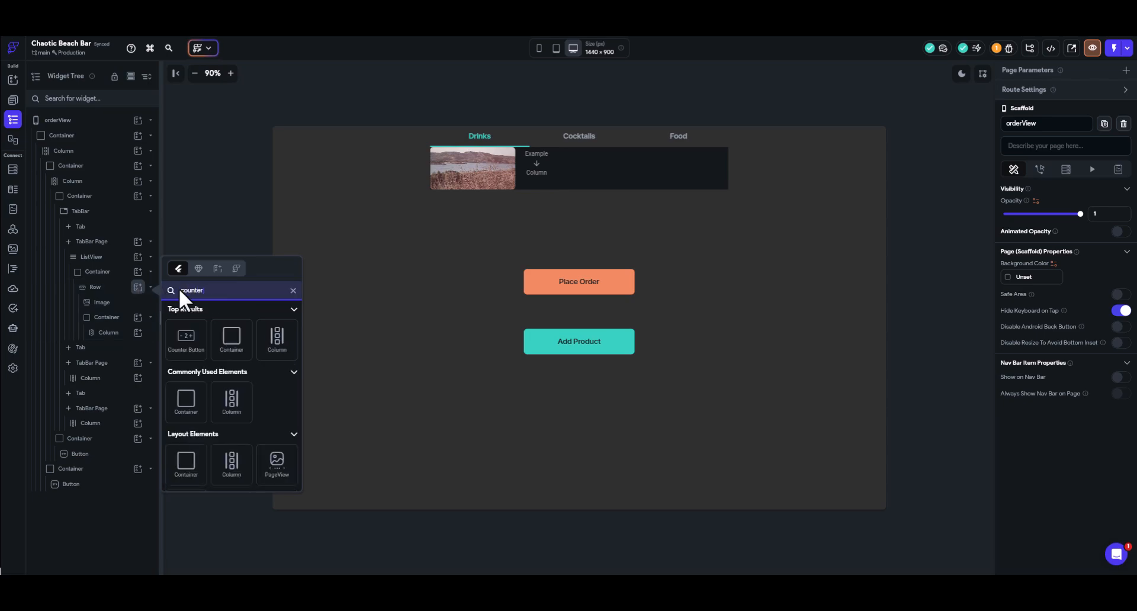
click(186, 341)
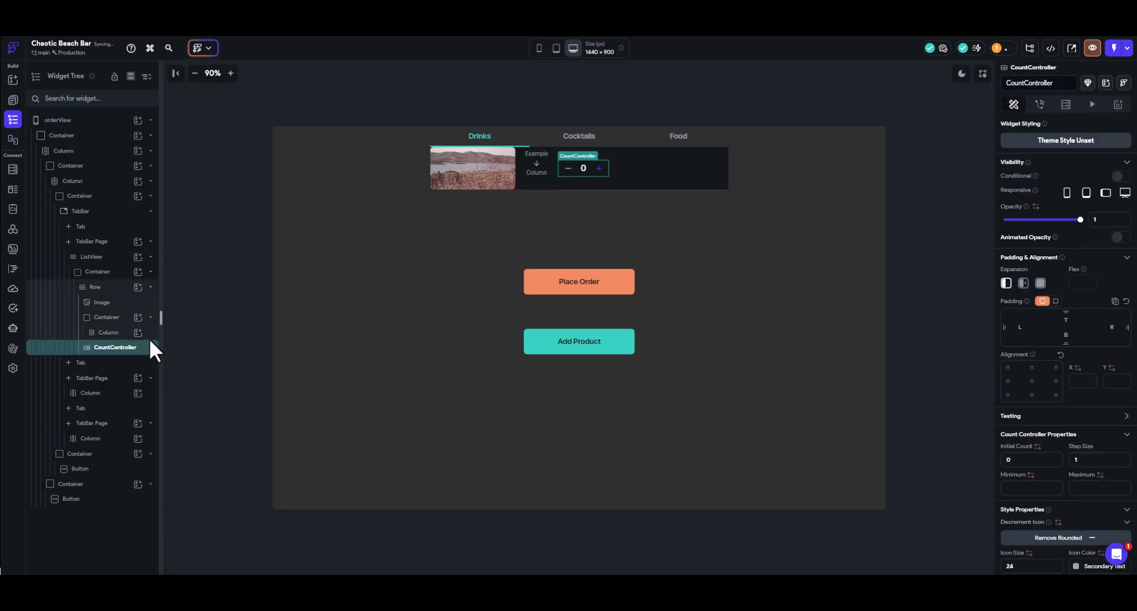
click(101, 288)
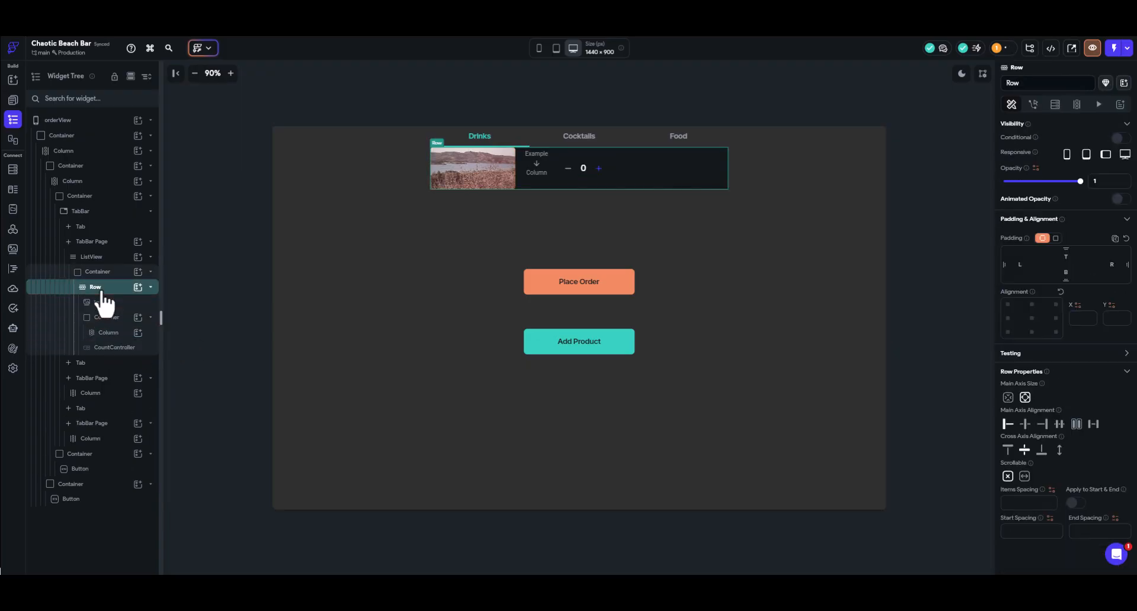
click(1093, 424)
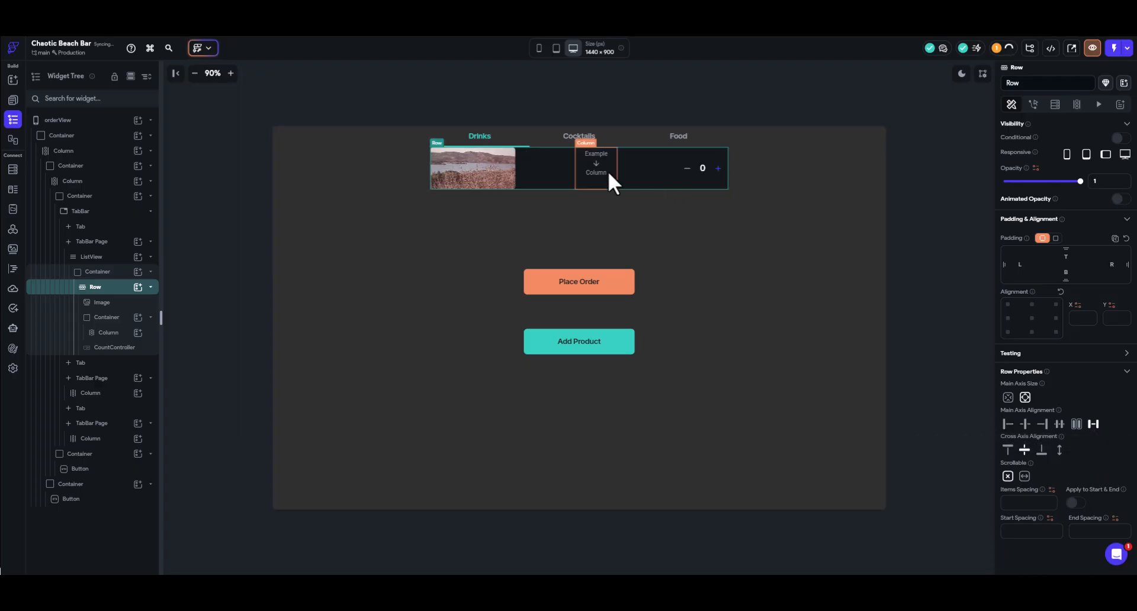
Set the product image's width and height to 70 px.
click(455, 162)
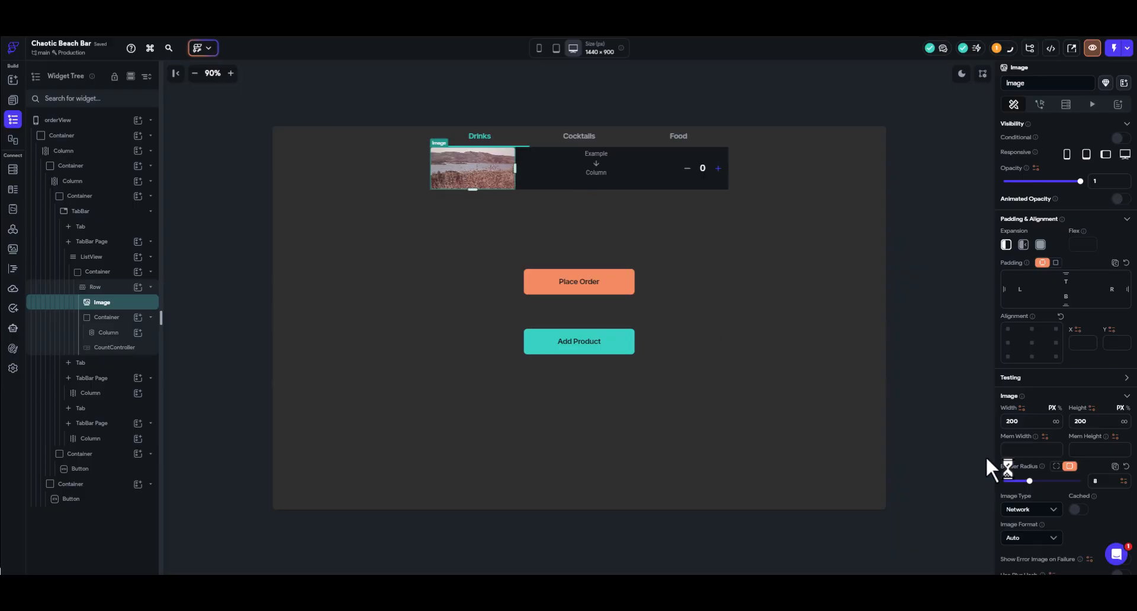
double_click(1028, 423)
text(70)
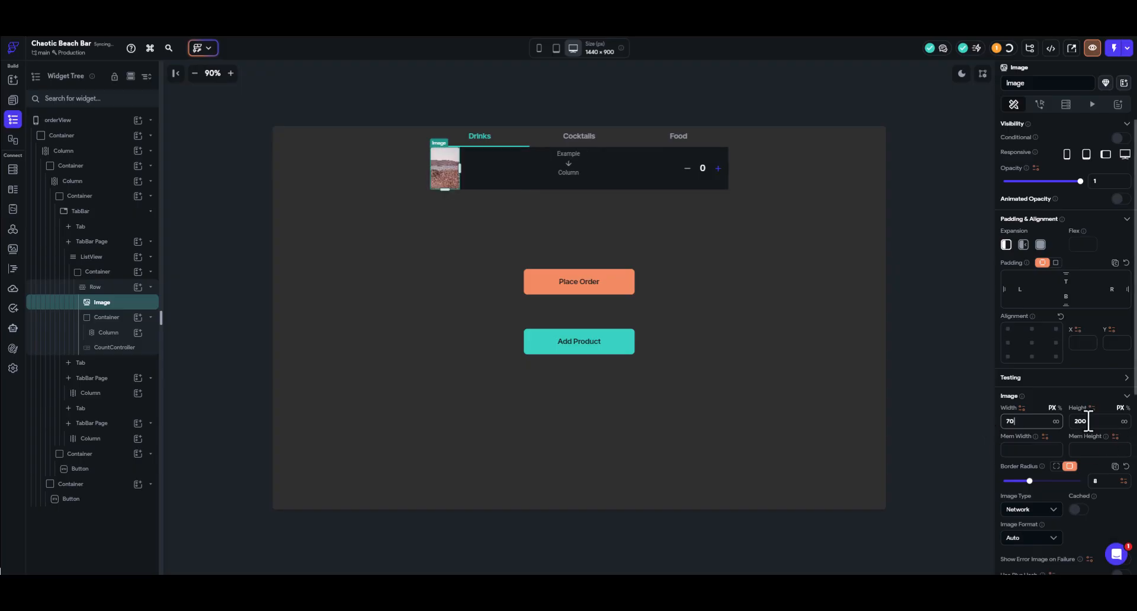
click(1069, 422)
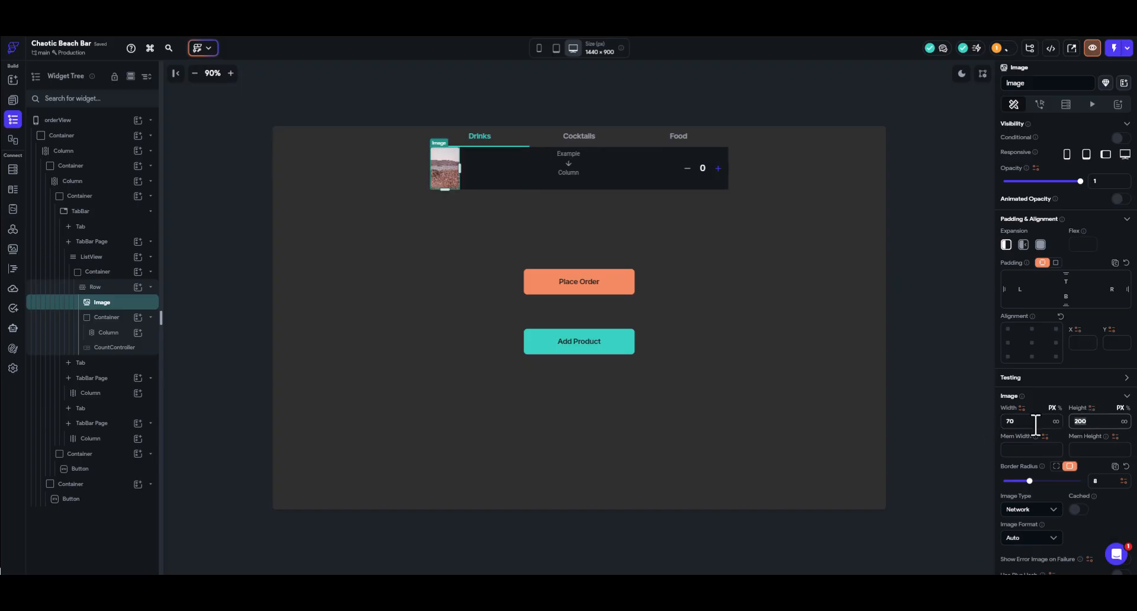
text(70)
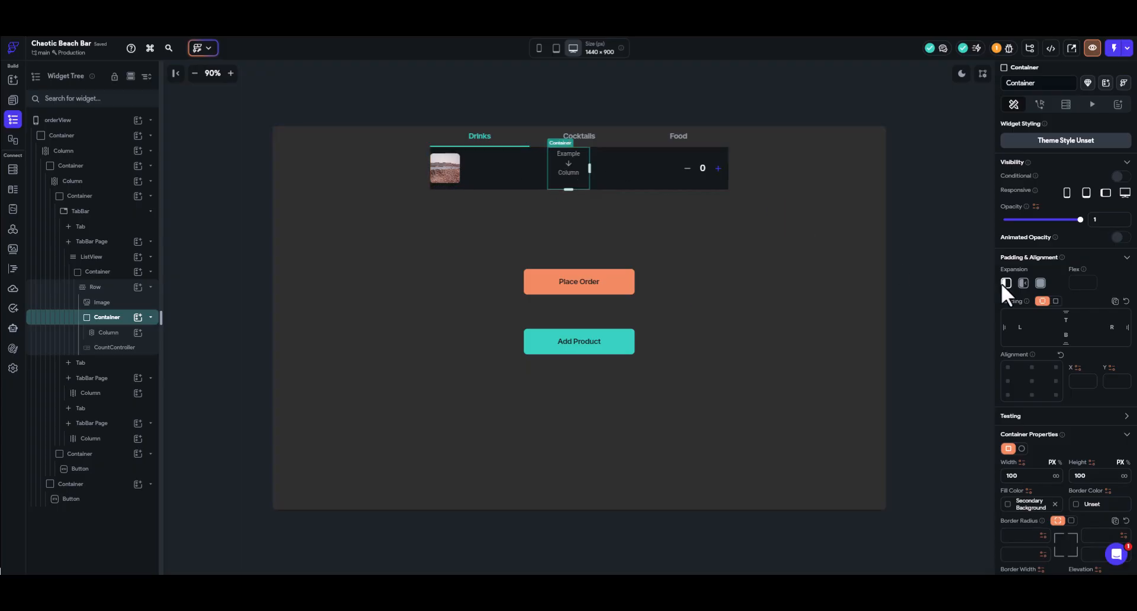
Expand the container between the image and the counter to fill the row, and preview the page at tablet and phone sizes.
click(1041, 284)
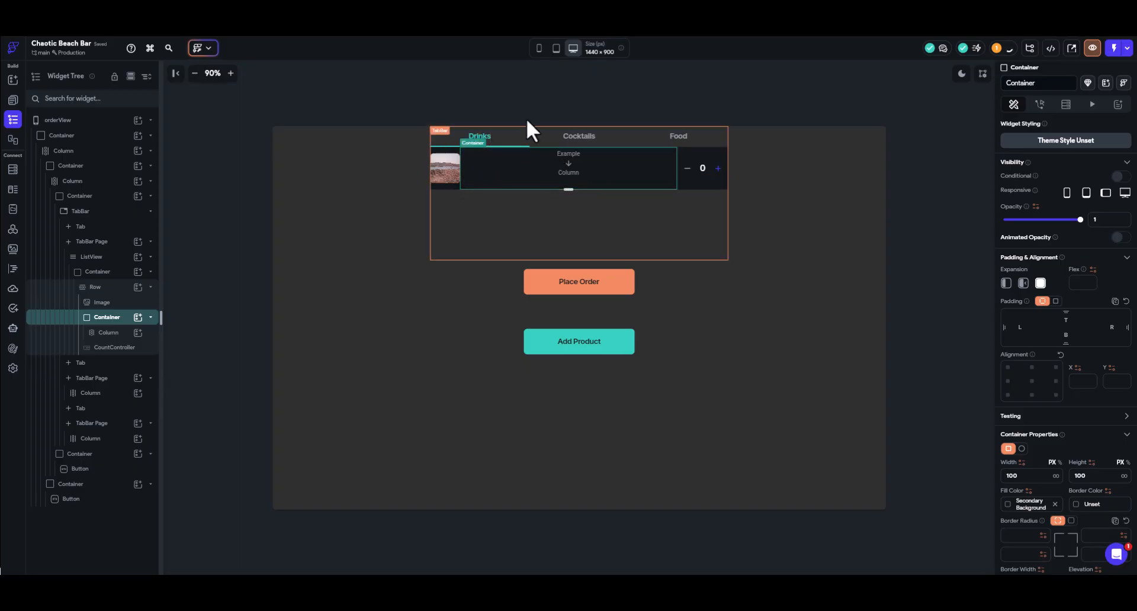
click(557, 48)
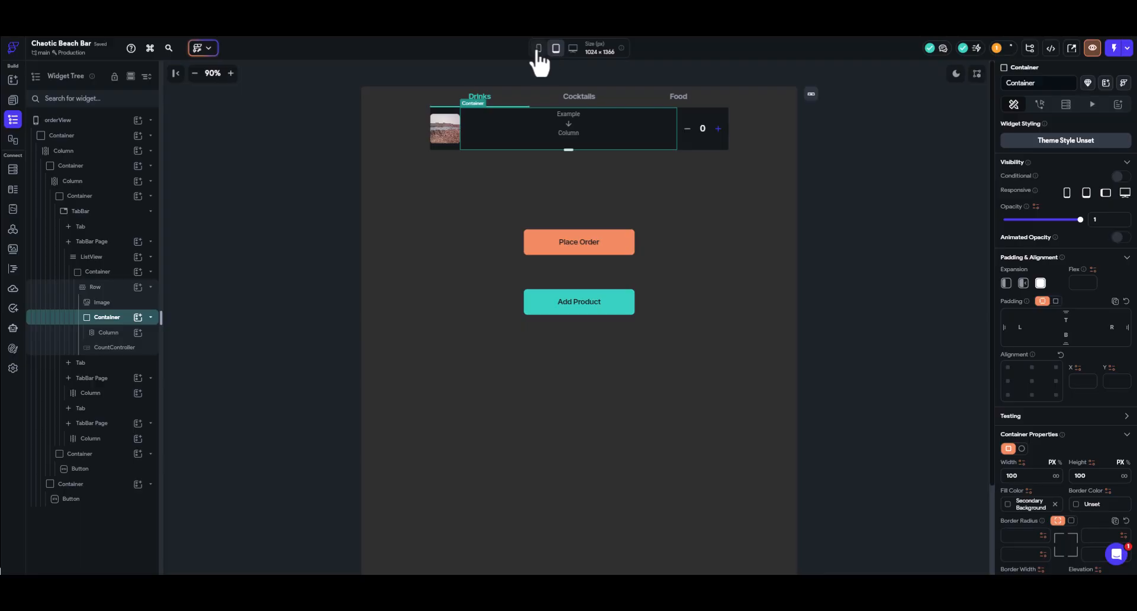
click(541, 49)
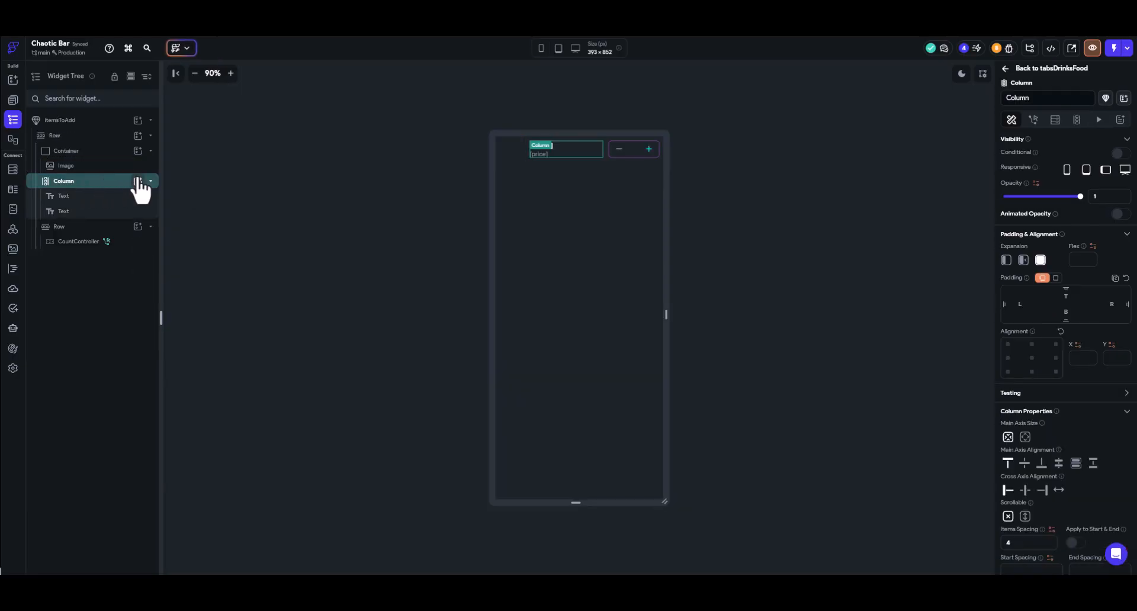
click(138, 181)
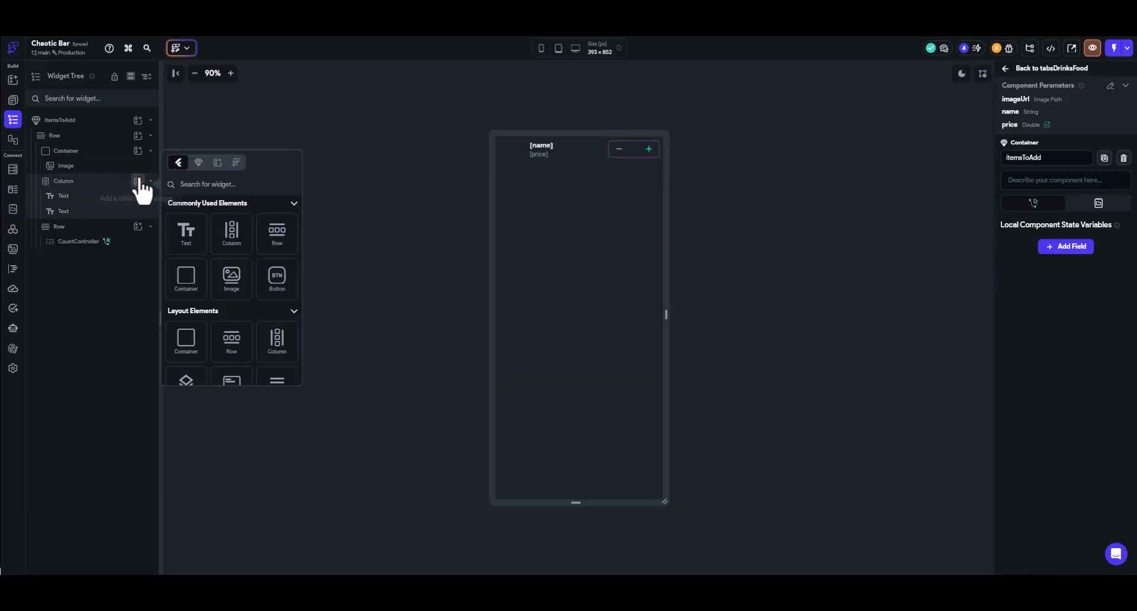
click(186, 256)
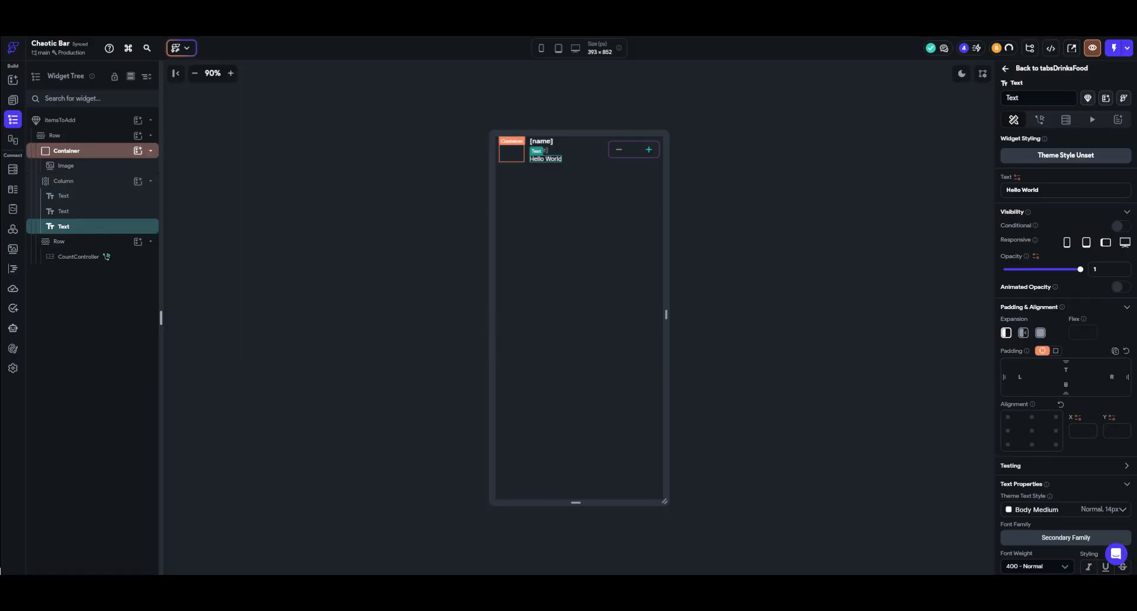
key(Delete)
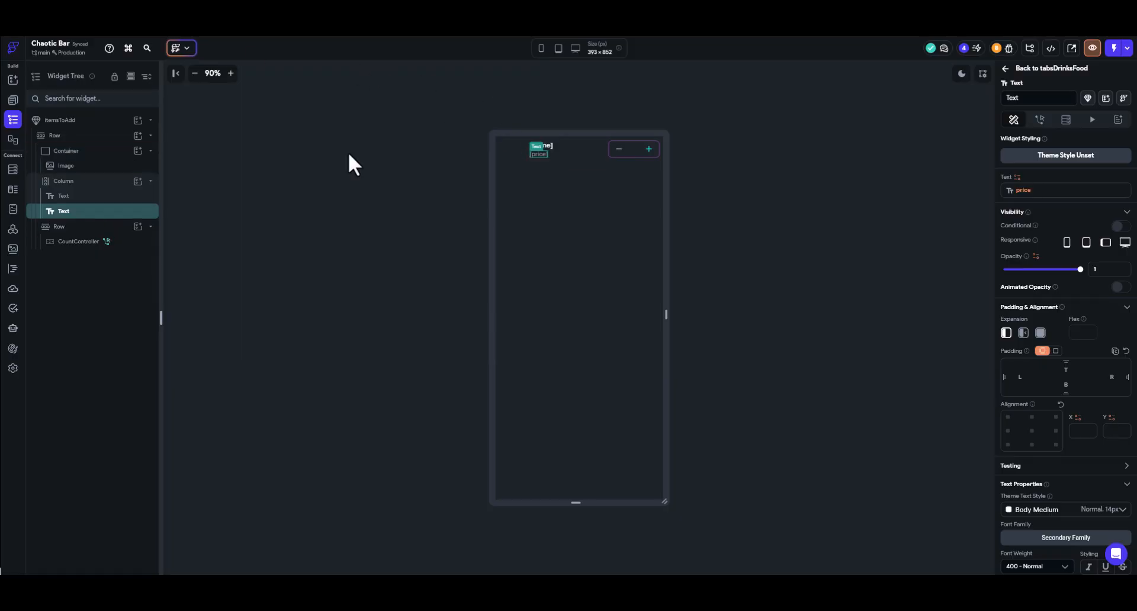
click(97, 197)
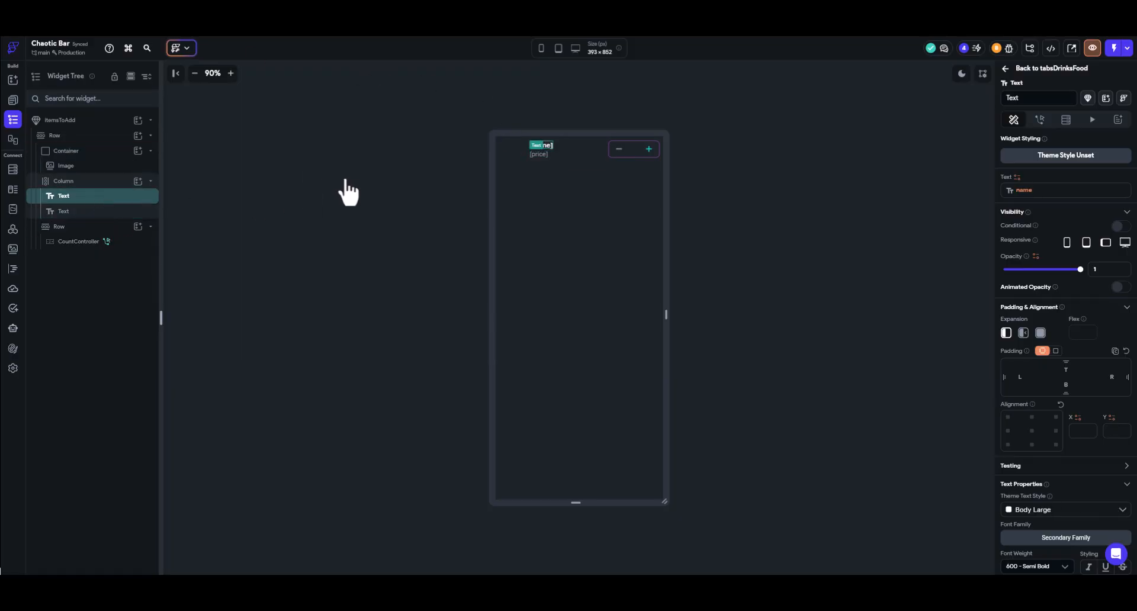
click(90, 213)
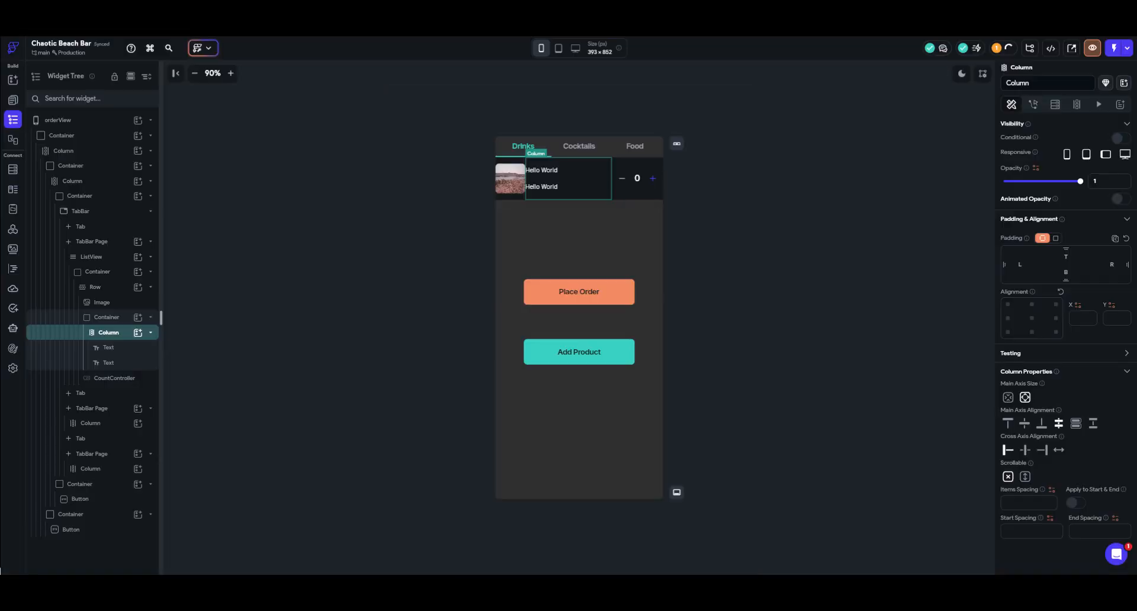
Set the text column in the Chaotic Beach Bar project to space its children evenly vertically and align them to the start.
click(1058, 423)
click(1008, 452)
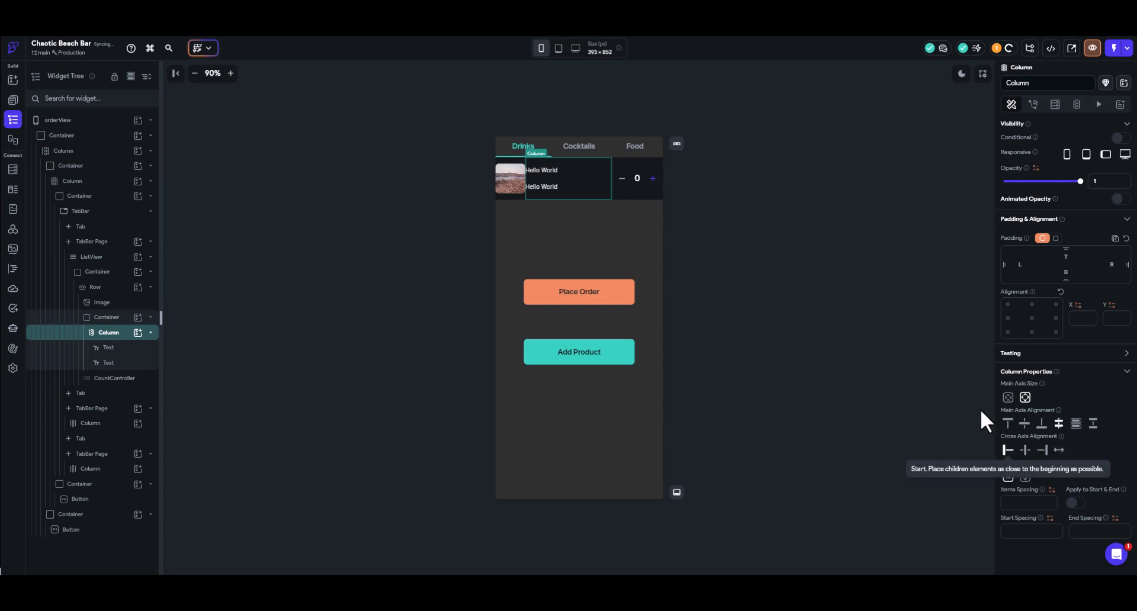
click(544, 170)
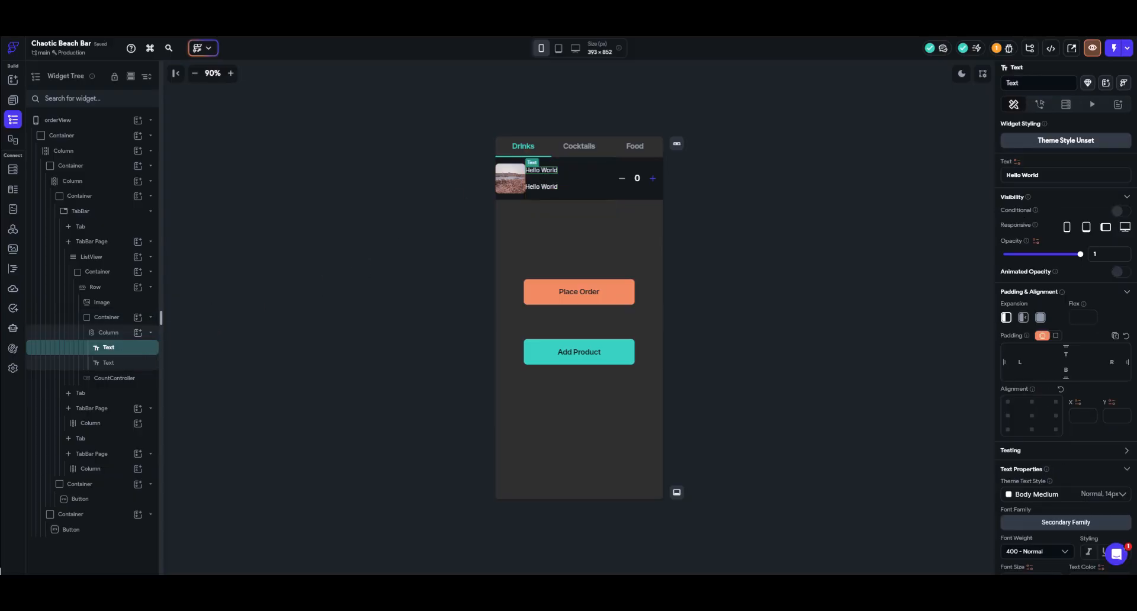
Set the product row's items spacing to 10 and apply it to the start and end as well.
click(96, 287)
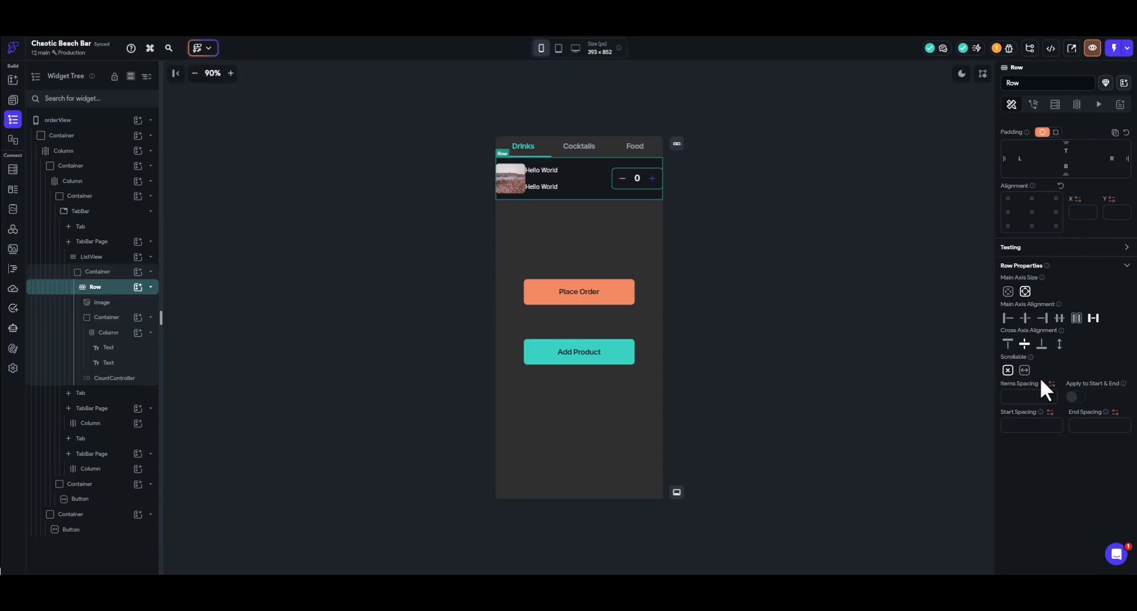
click(1029, 396)
text(5)
click(1083, 396)
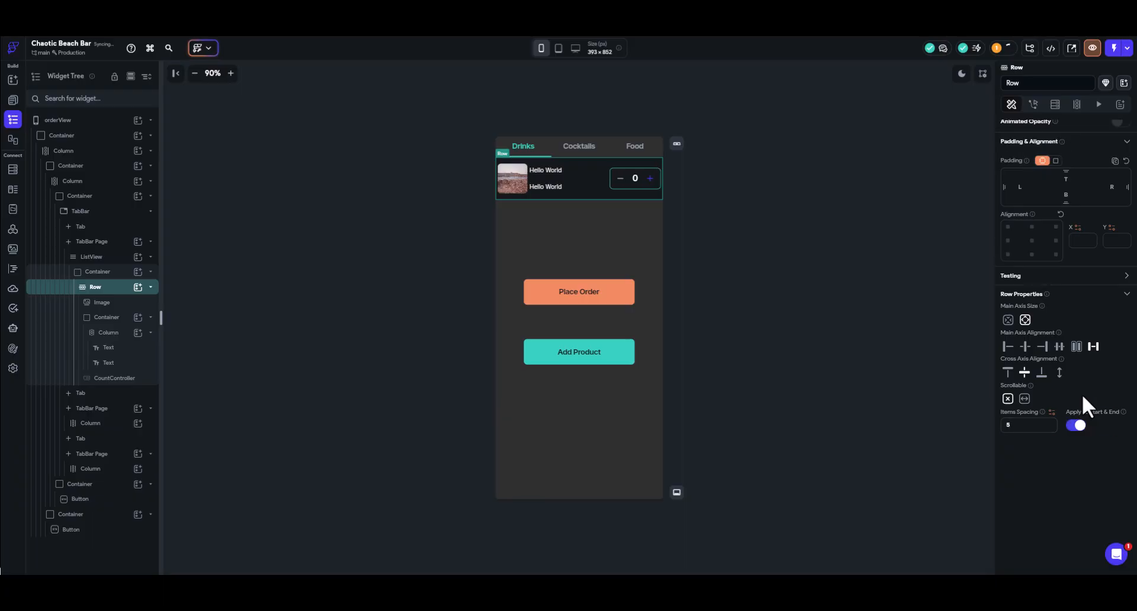
double_click(1028, 425)
text(10)
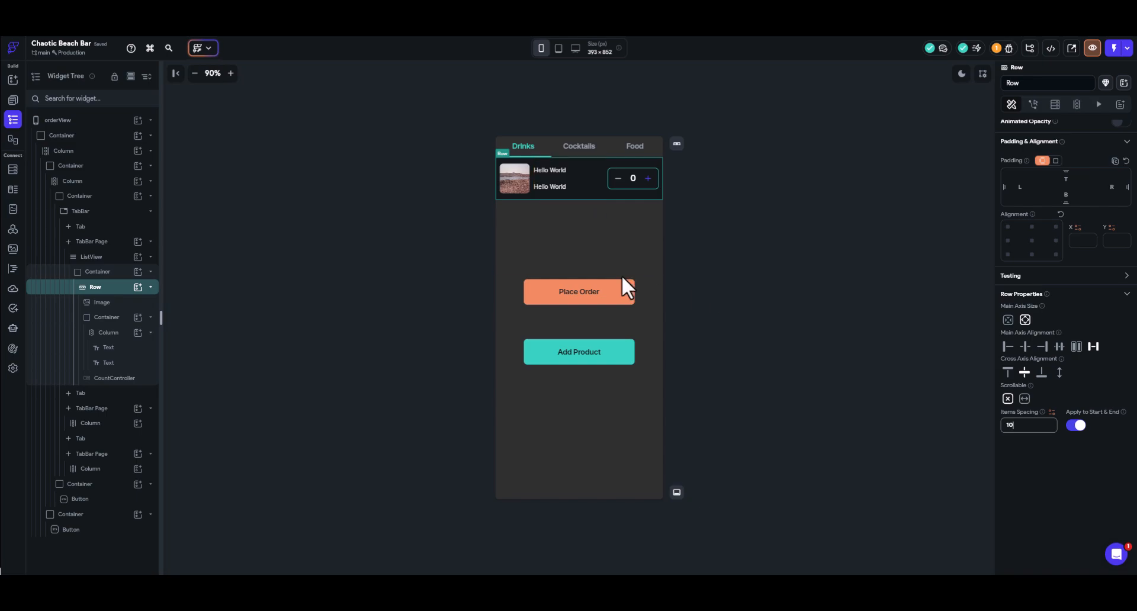
Clear the fill color of the container directly inside the Drinks ListView.
click(98, 272)
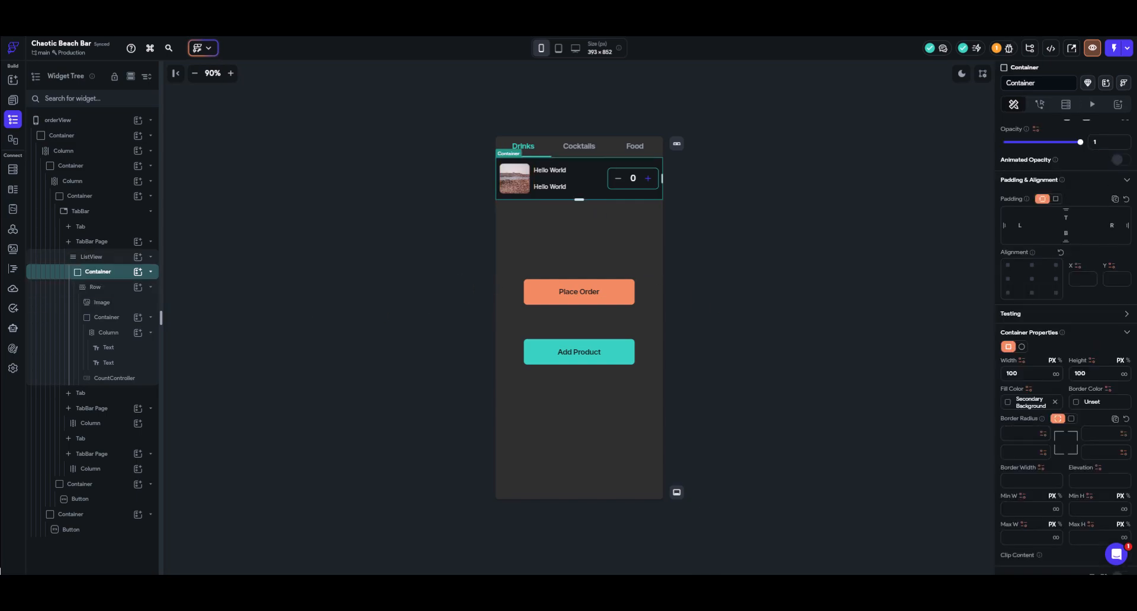
click(1055, 402)
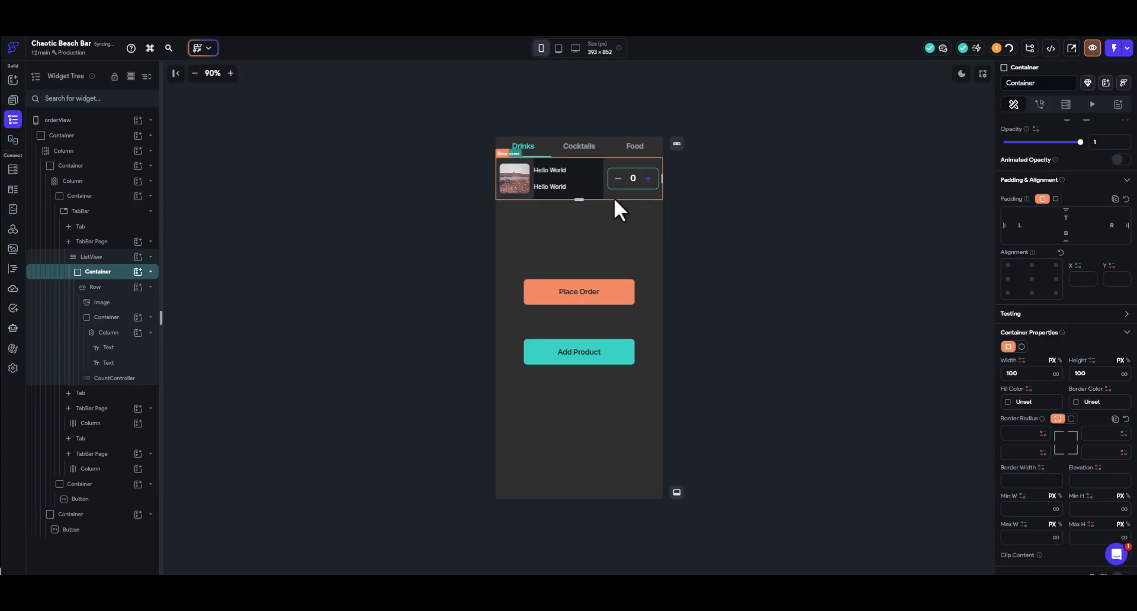
Clear the fill color of the container holding the two text lines in the Drinks product row.
click(580, 189)
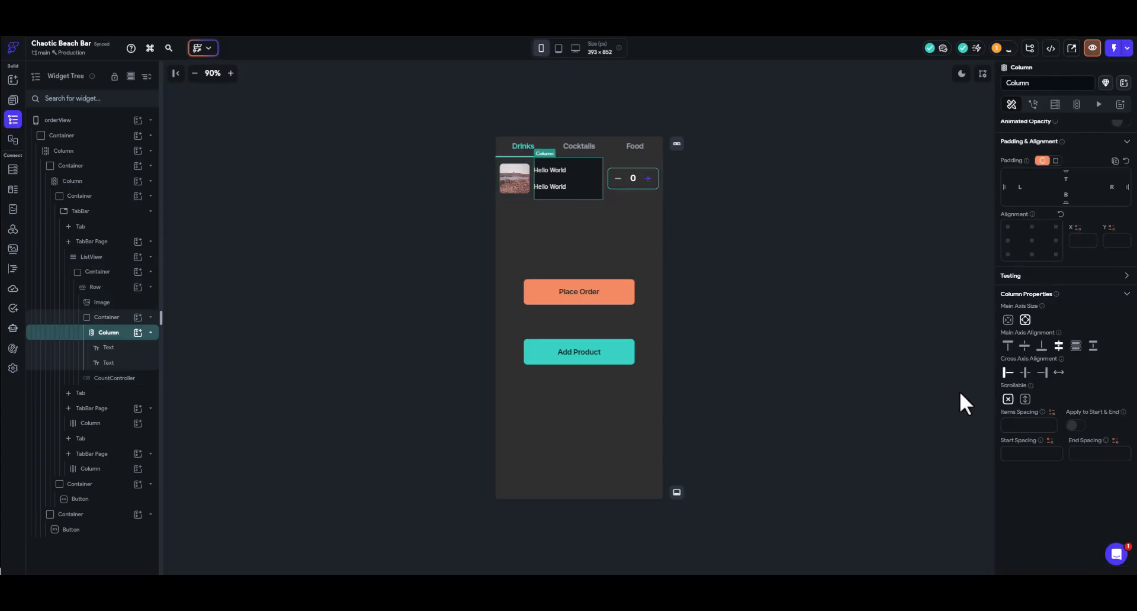
scroll(1040, 355, up, 3)
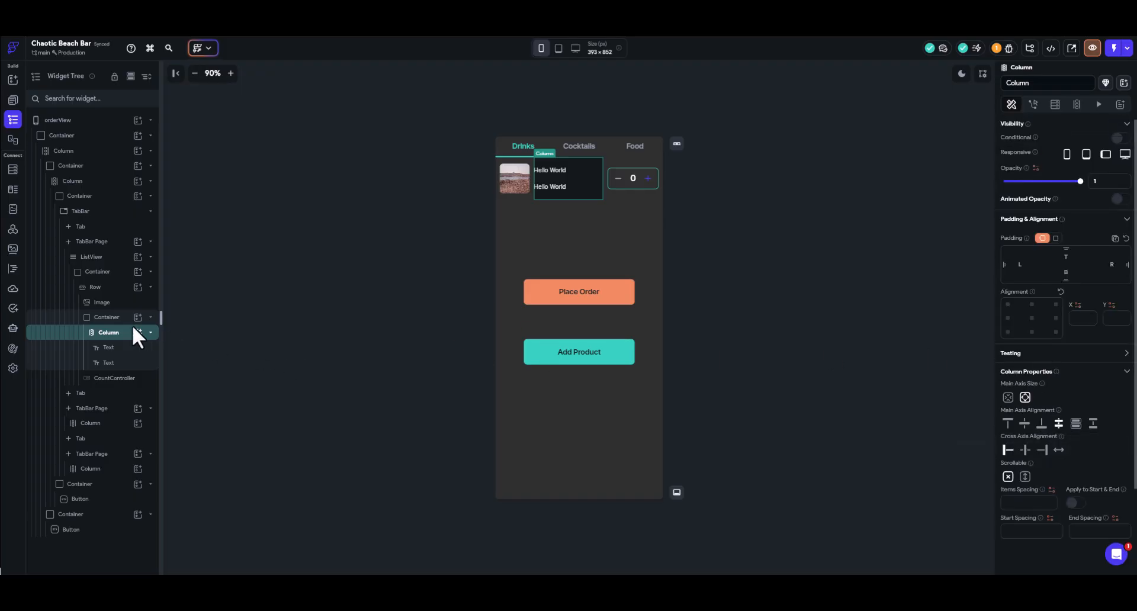
click(110, 318)
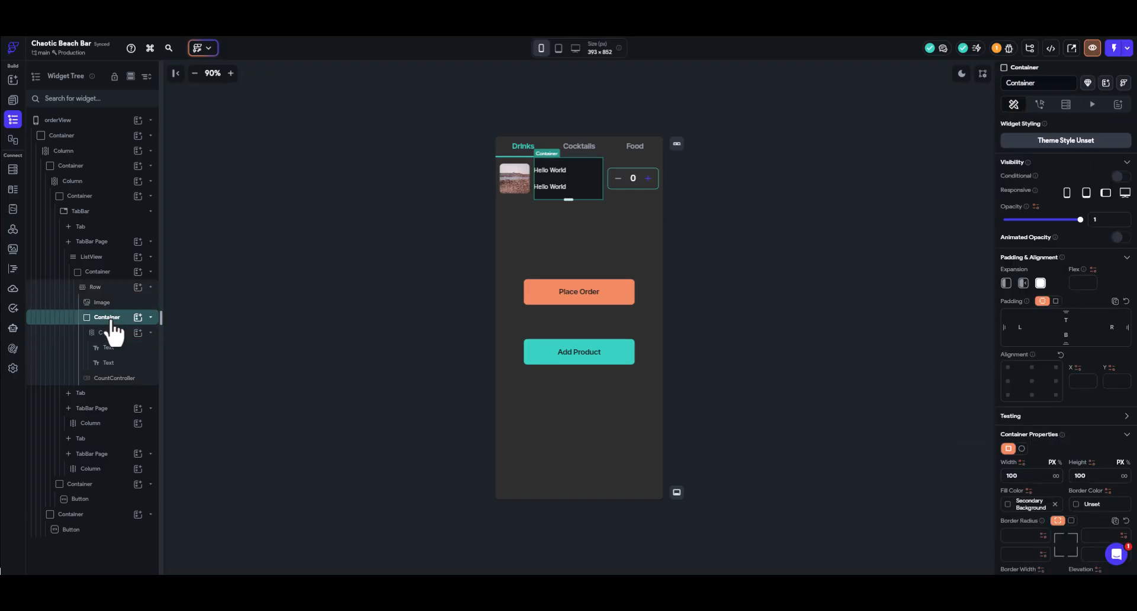
click(1055, 504)
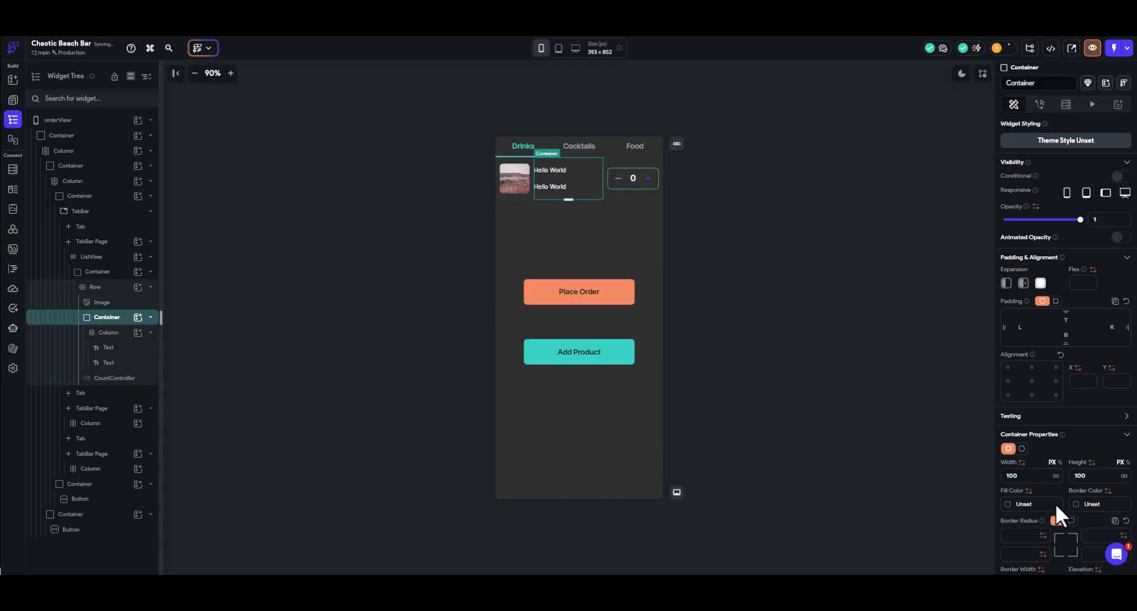
Give the container directly inside the Drinks ListView a padding of 5, a Tertiary border color and a border radius of 8.
click(503, 198)
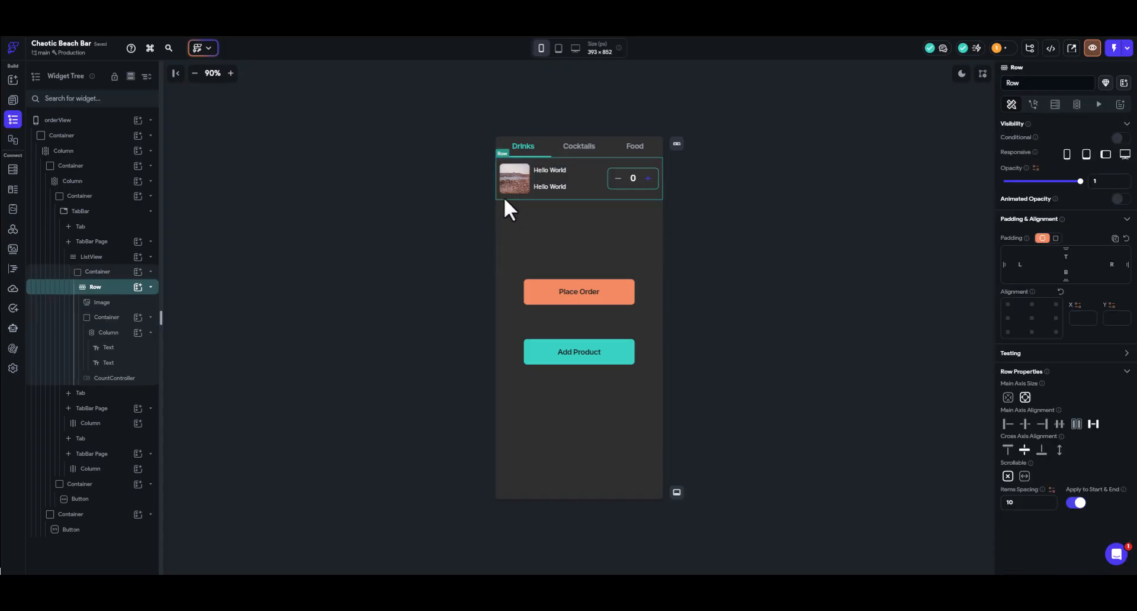
click(89, 258)
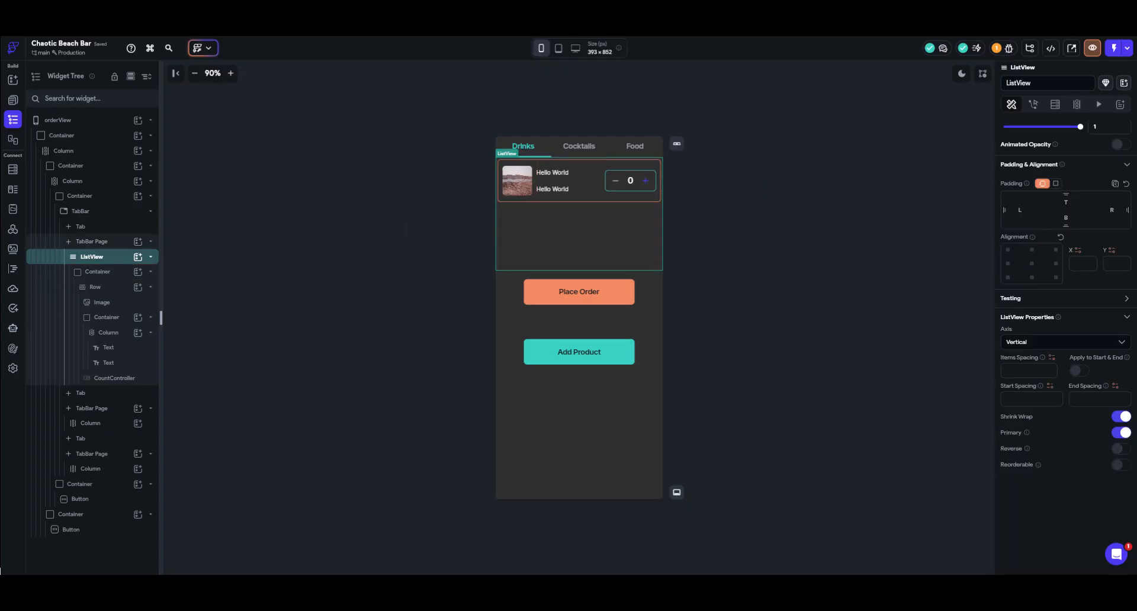
click(97, 272)
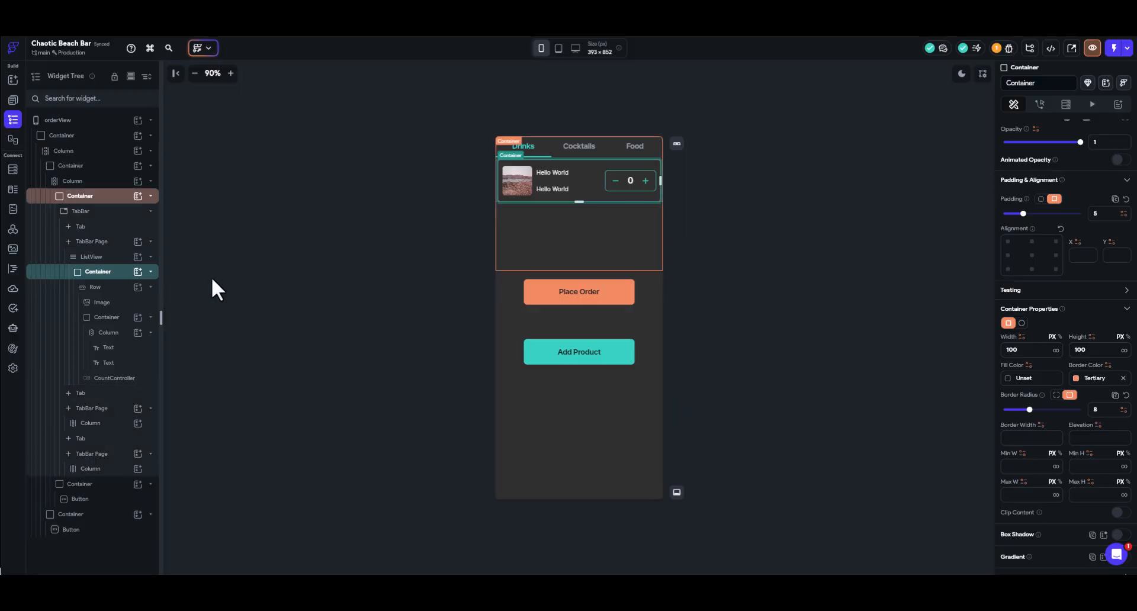
Convert the product item container inside the Drinks ListView into a component named addItem.
right_click(110, 275)
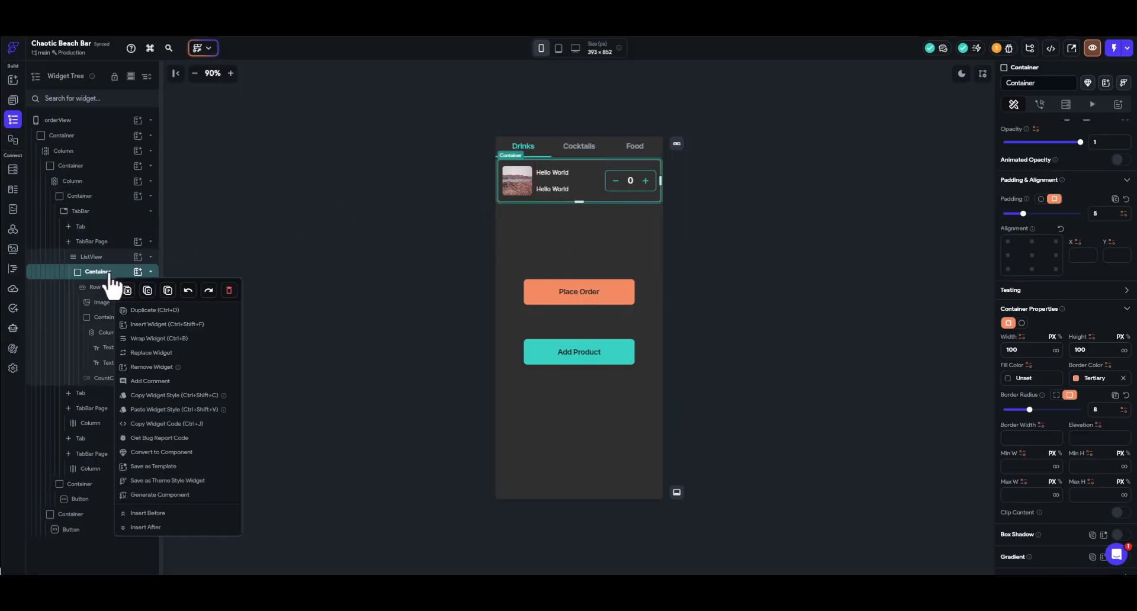
click(175, 453)
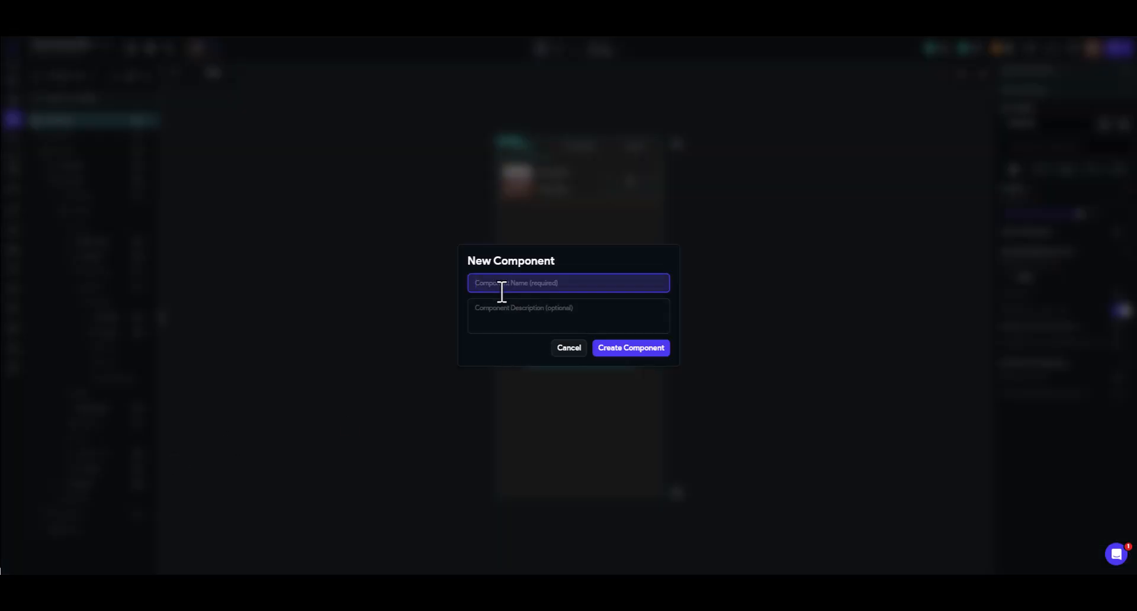
text(additem)
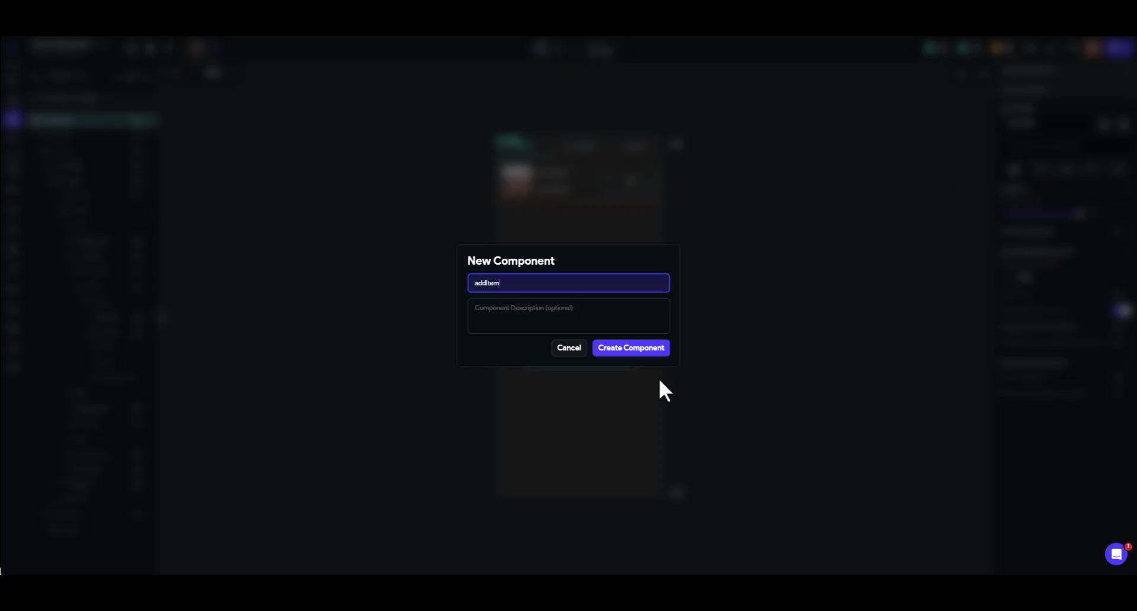
click(638, 351)
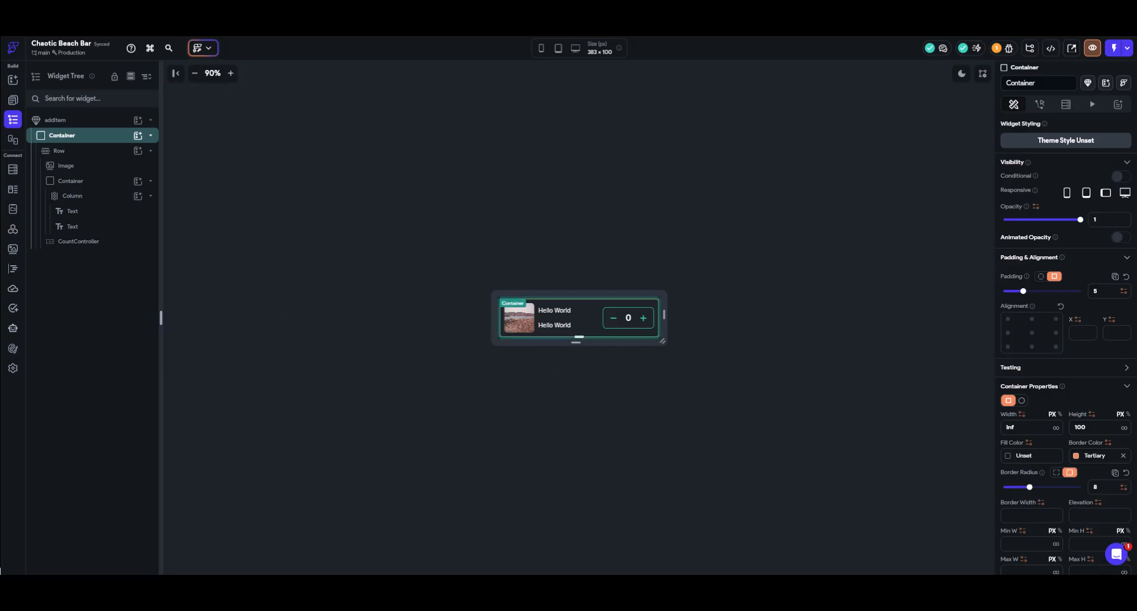
Define the required addItem component parameters imageUrl as ImagePath, name as String and price as Double.
click(56, 120)
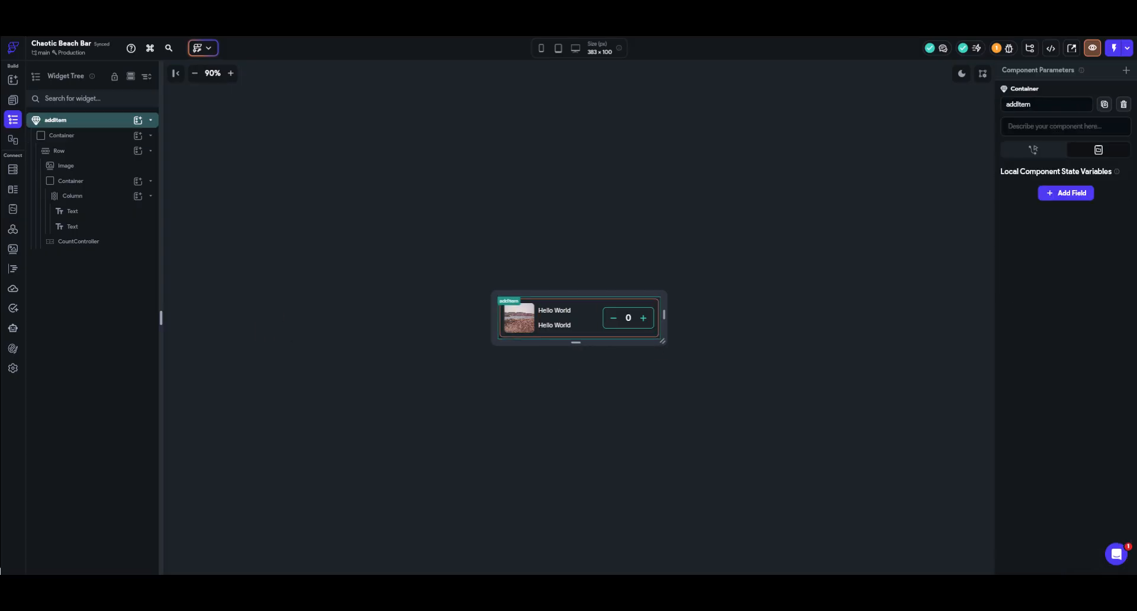
click(563, 308)
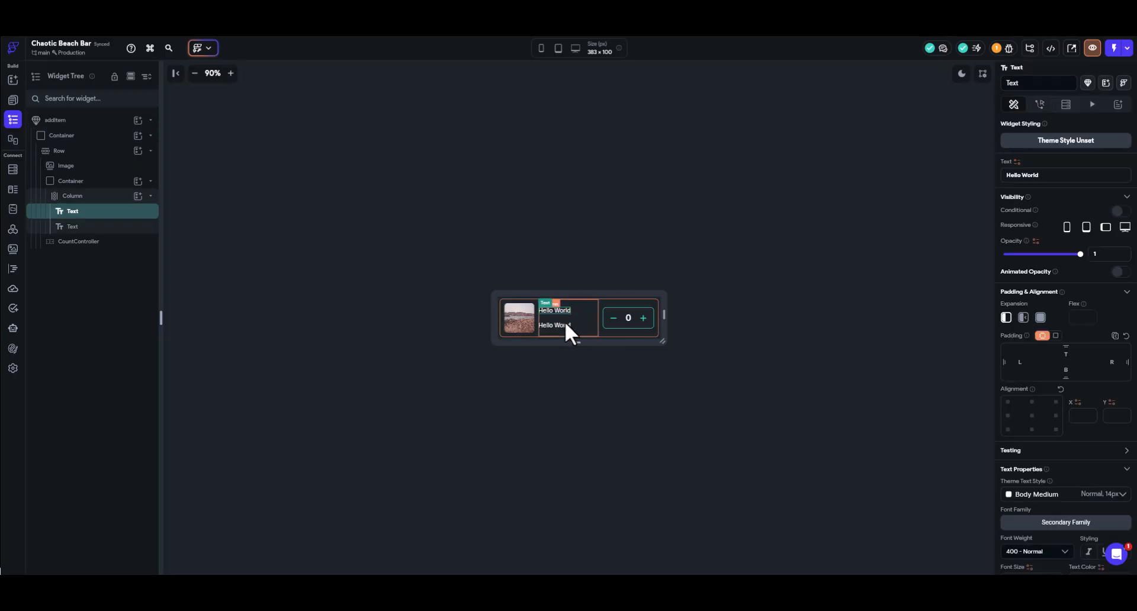
click(559, 325)
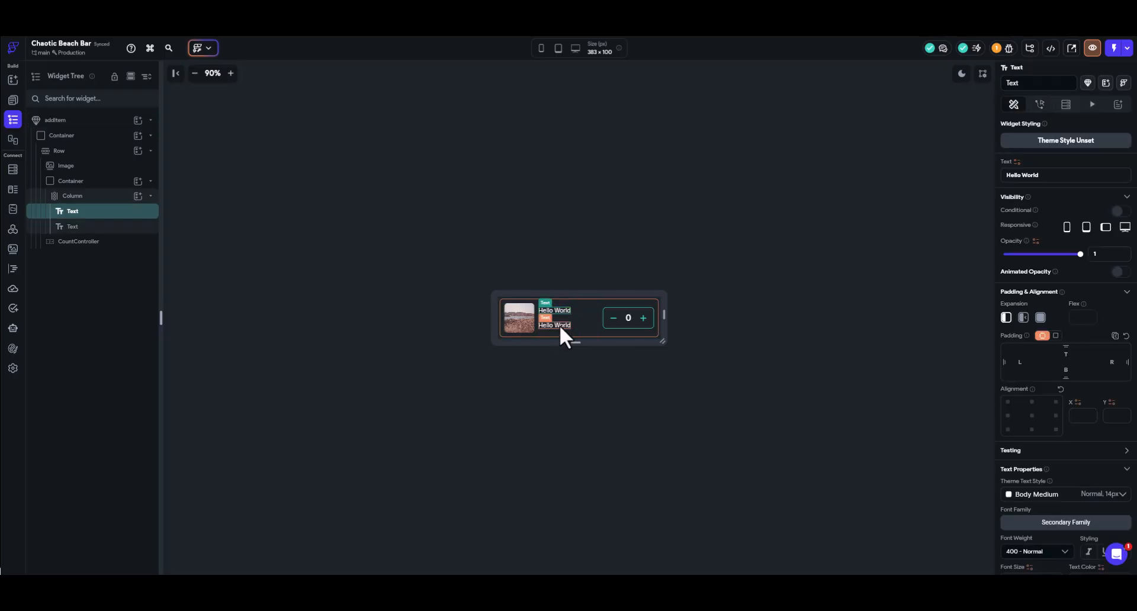
click(520, 315)
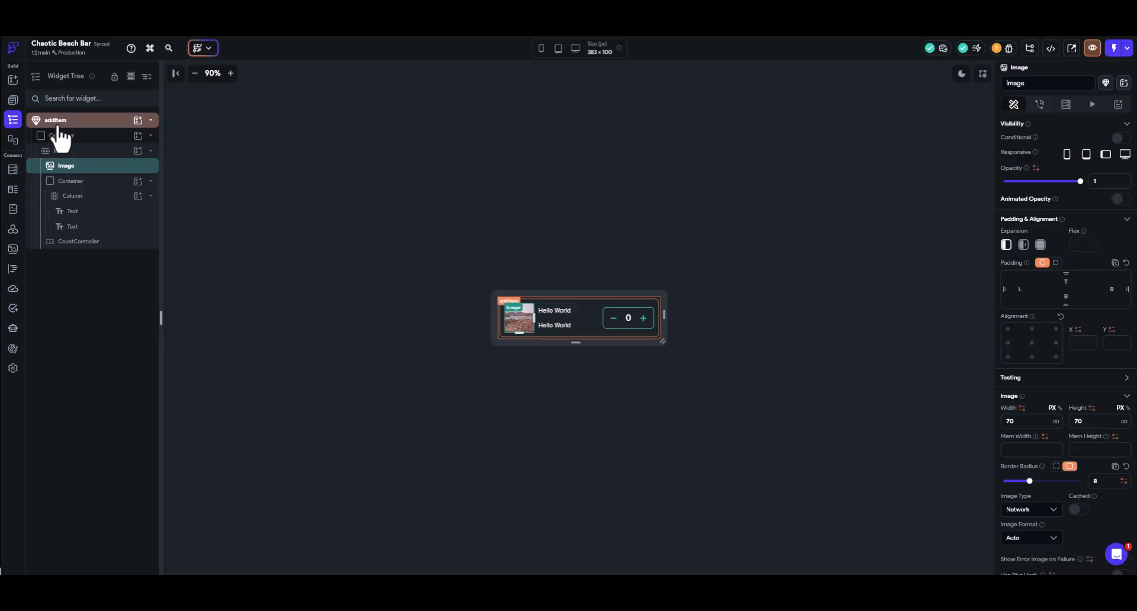
click(541, 246)
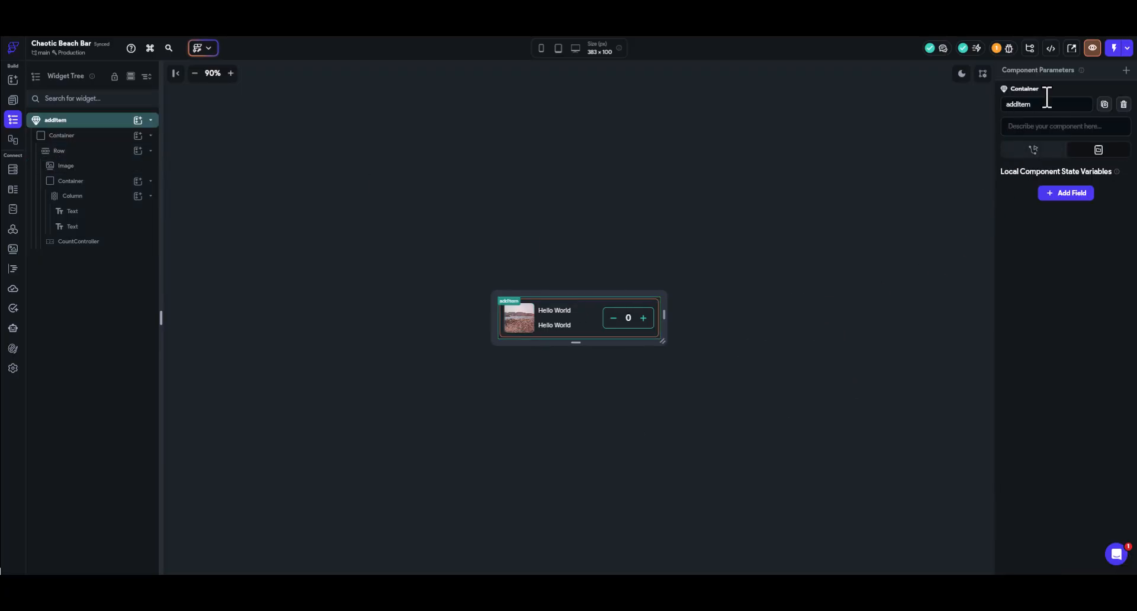
click(1125, 71)
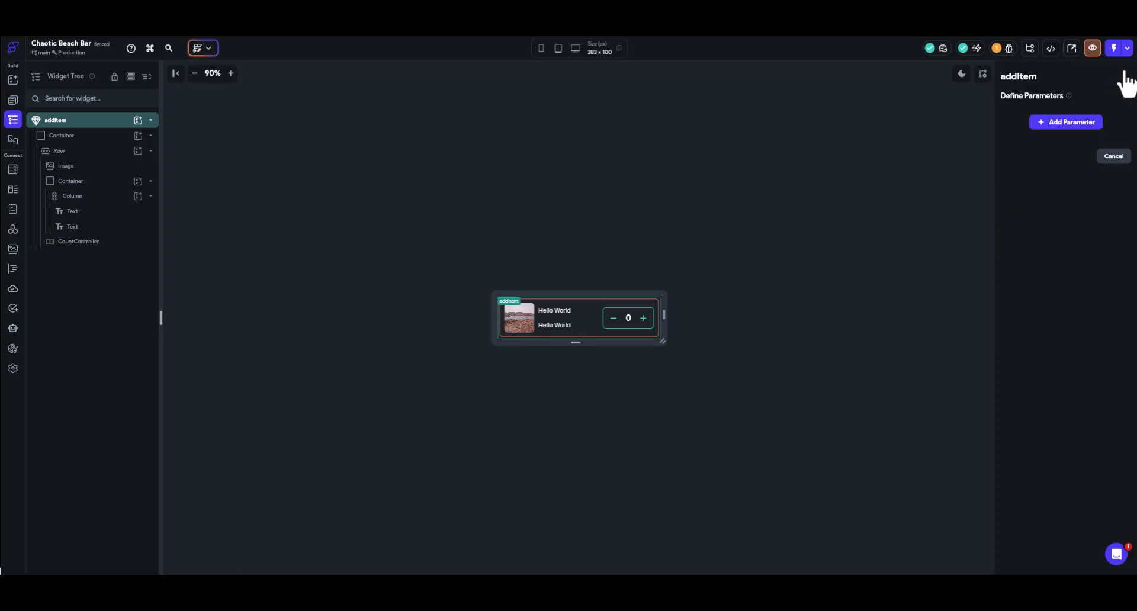
click(1084, 125)
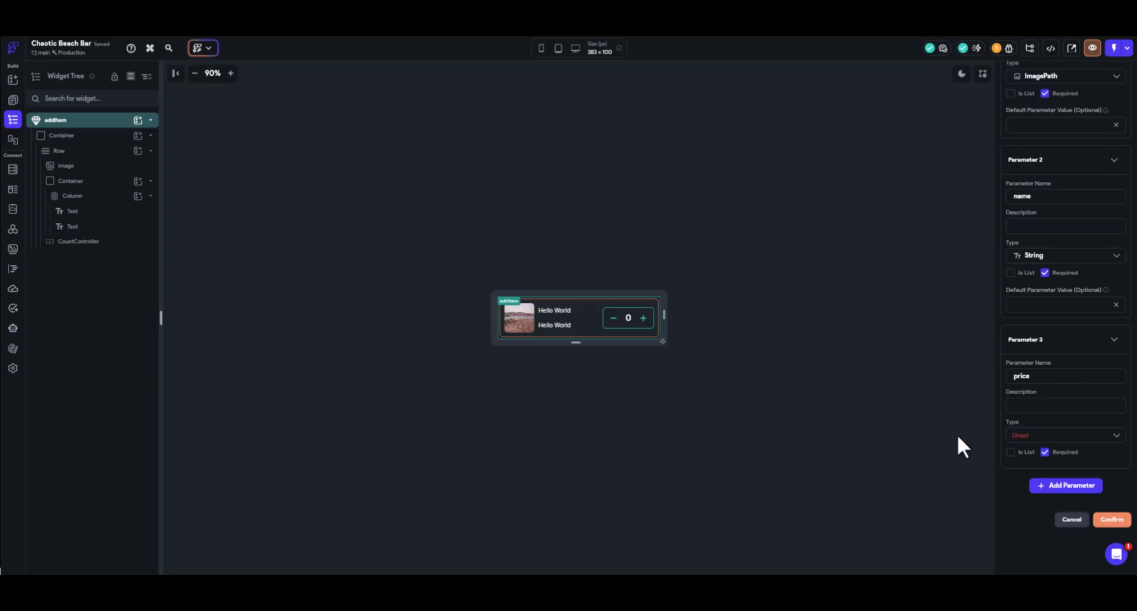
click(1039, 435)
click(1038, 489)
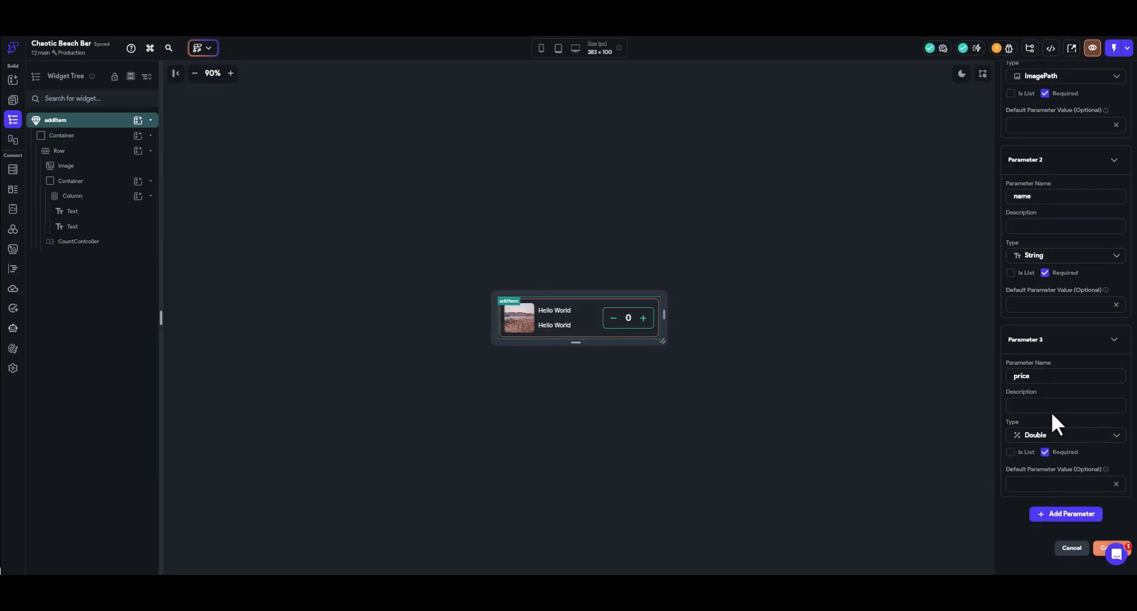
scroll(1119, 524, down, 1)
click(1110, 520)
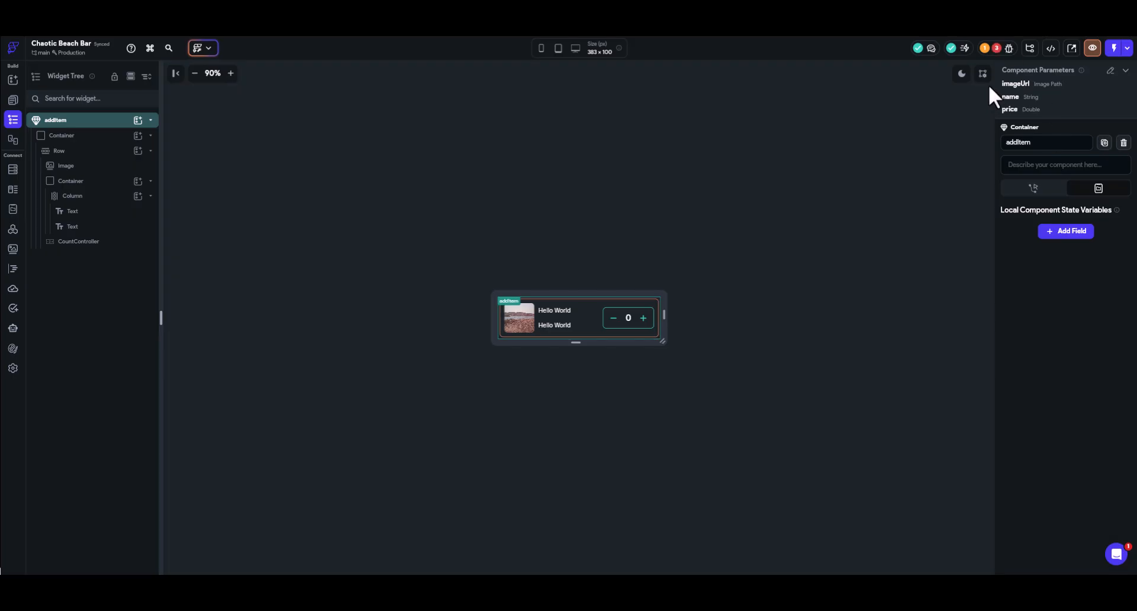
Review the project errors and examine the imageUrl, name and price parameters of the addItem instance on orderView.
click(994, 50)
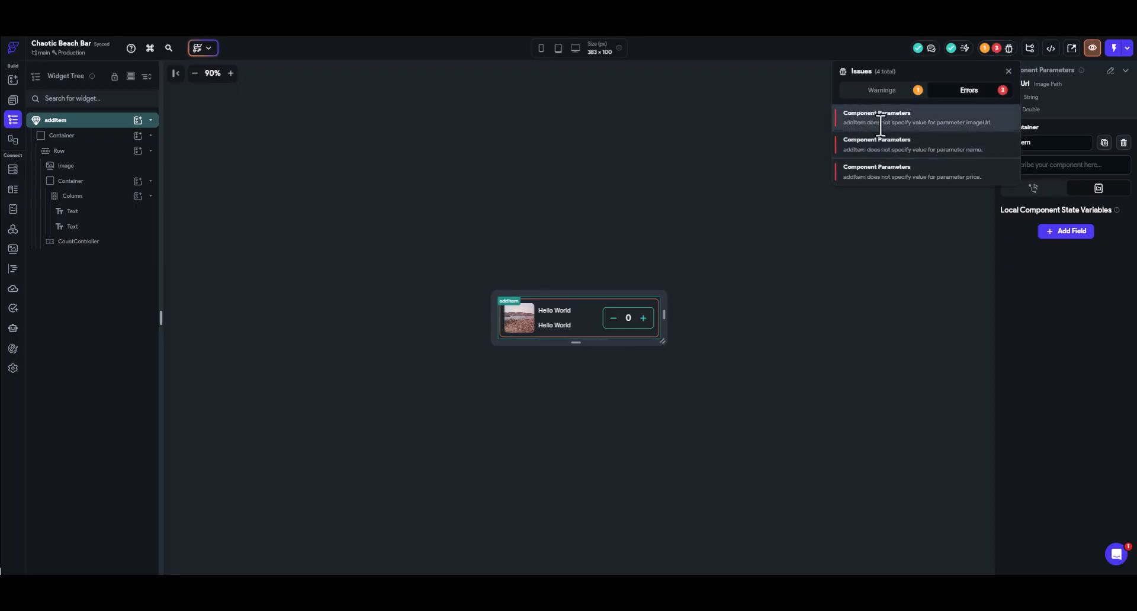
click(709, 172)
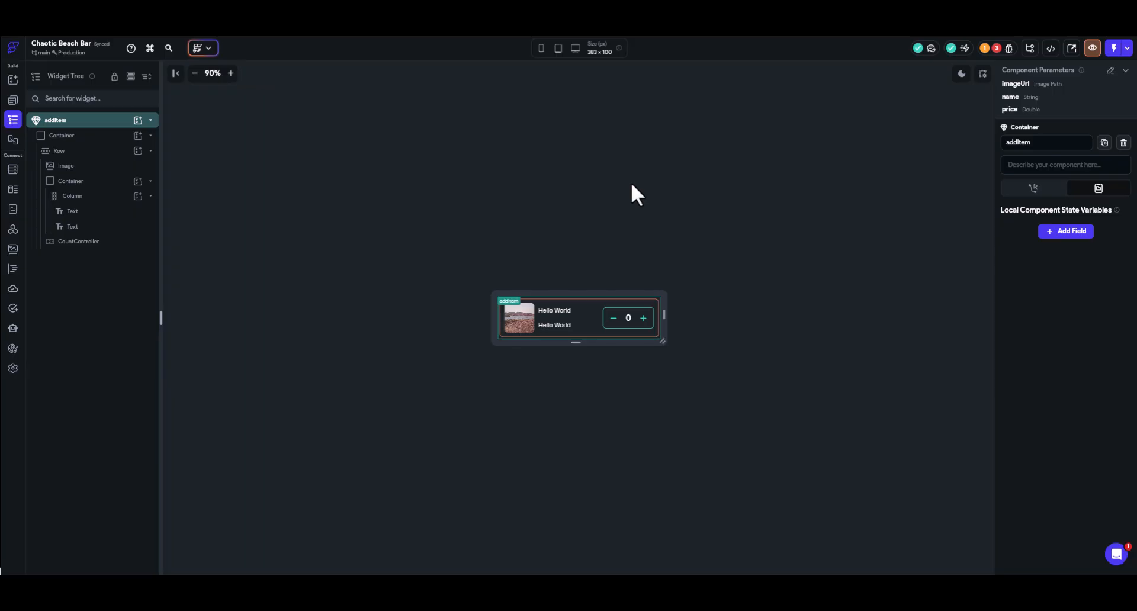
click(996, 50)
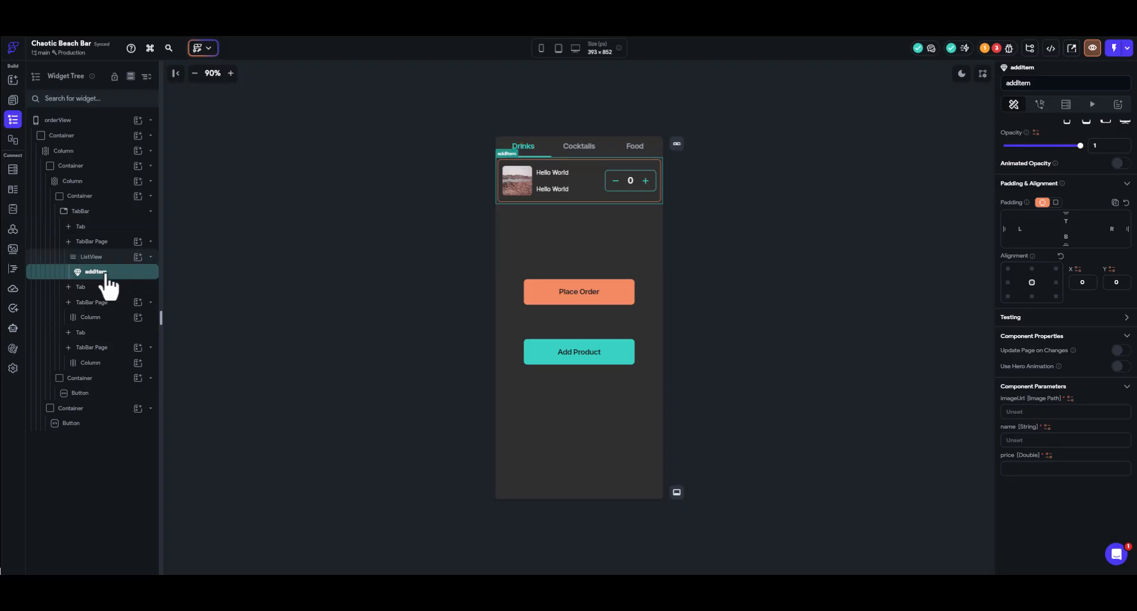
click(1029, 412)
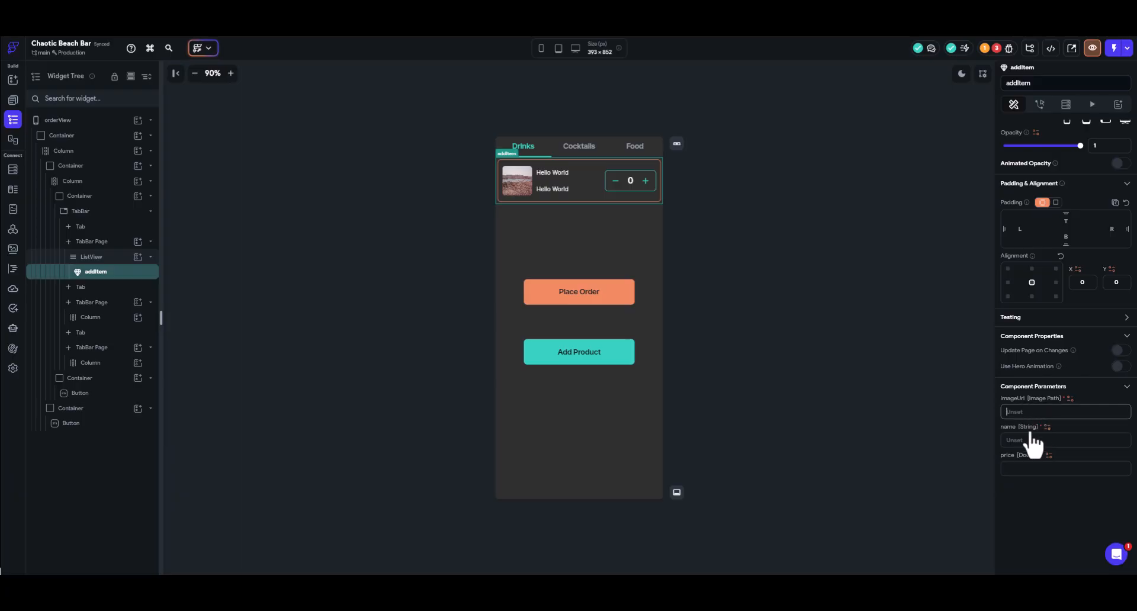
click(1031, 441)
click(1030, 470)
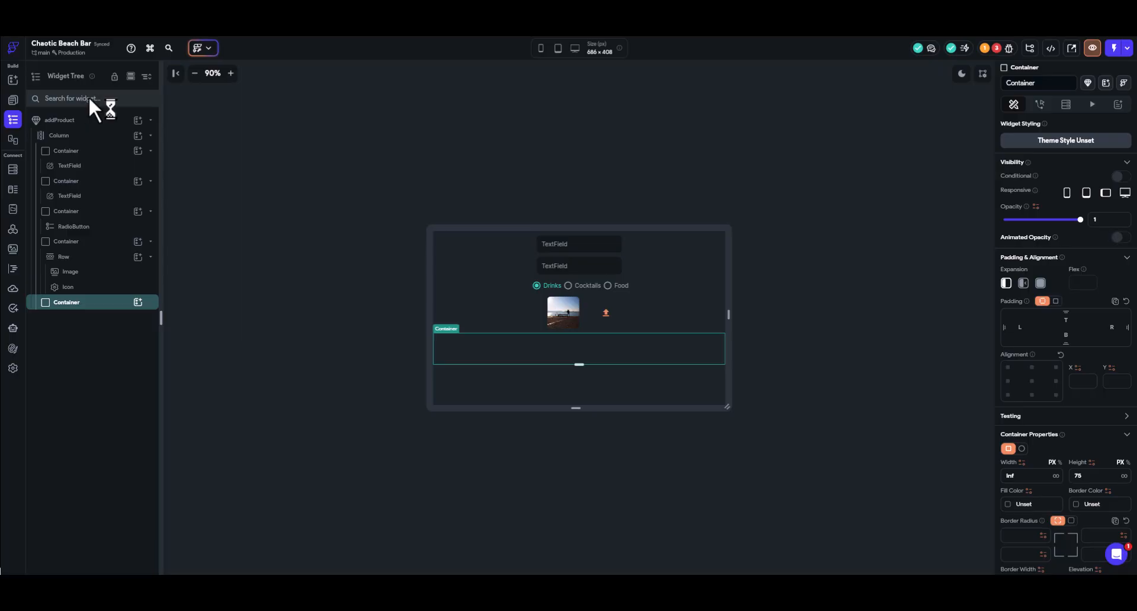
Examine the two text fields, the radio button, the image container and the upload icon in the addProduct component.
click(71, 154)
click(77, 167)
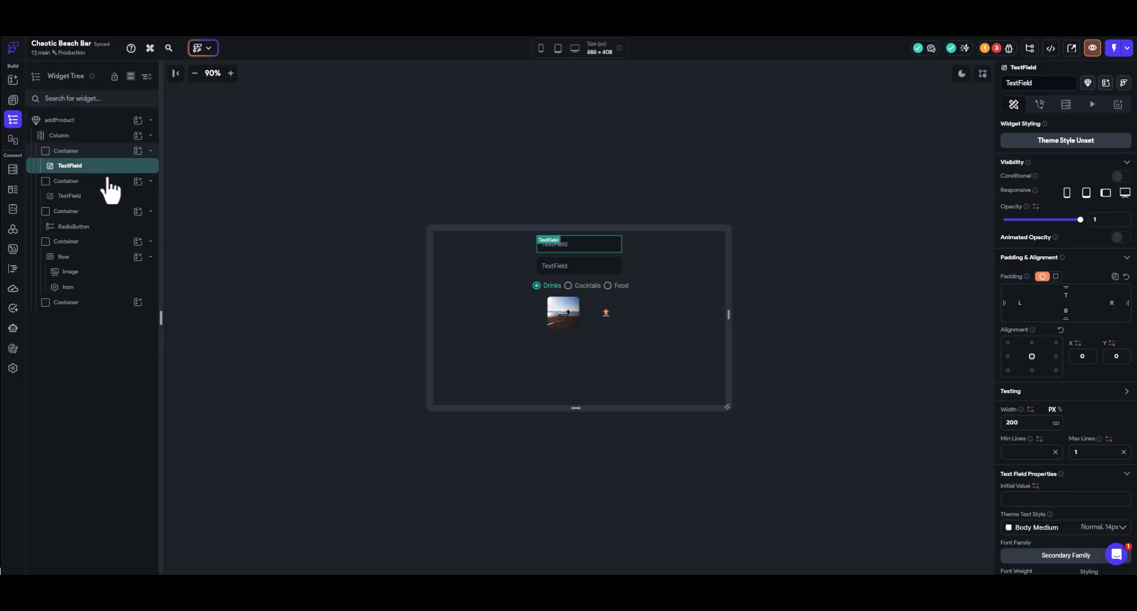
click(75, 202)
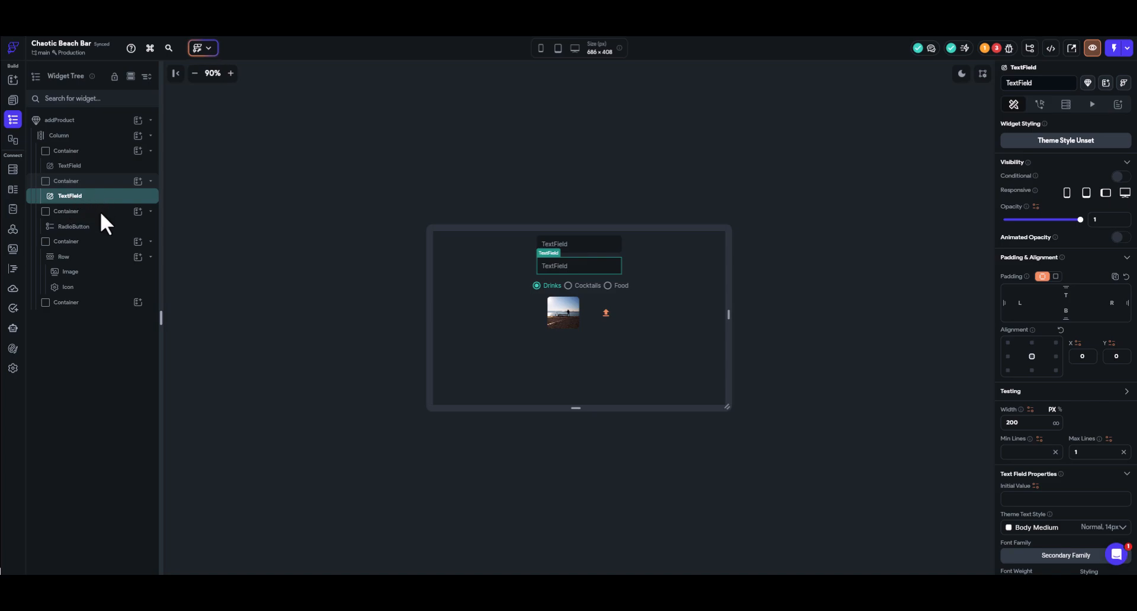
click(77, 227)
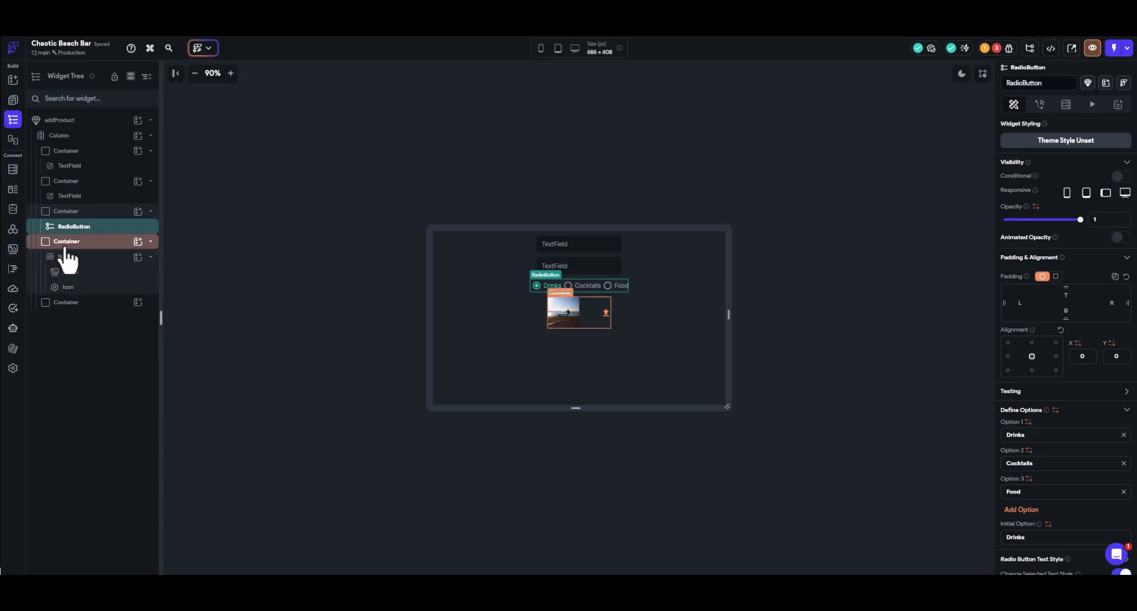
click(66, 243)
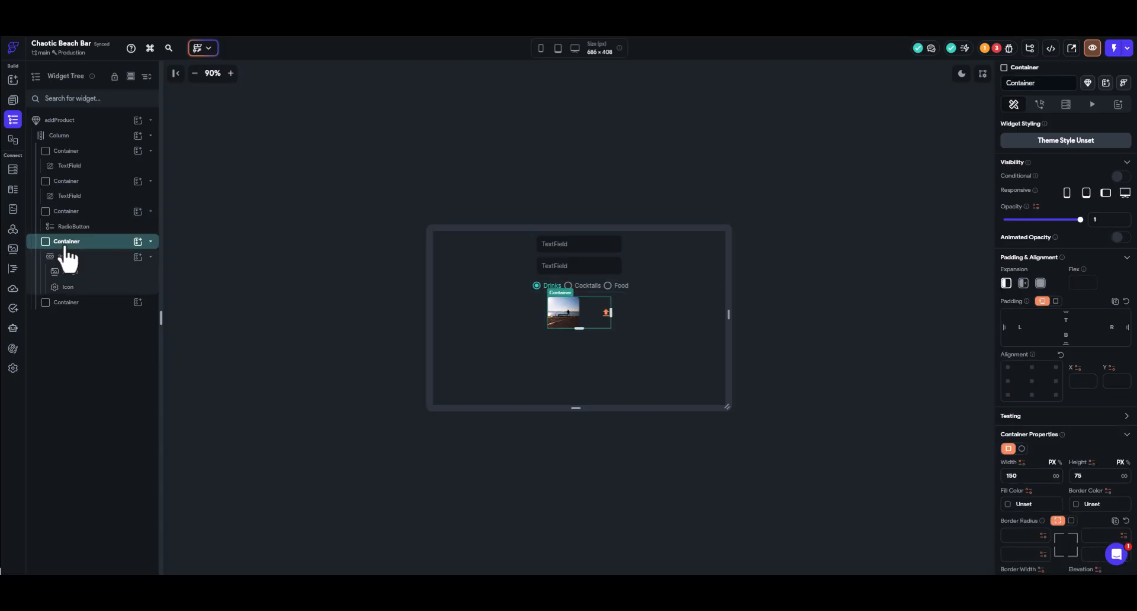
click(74, 290)
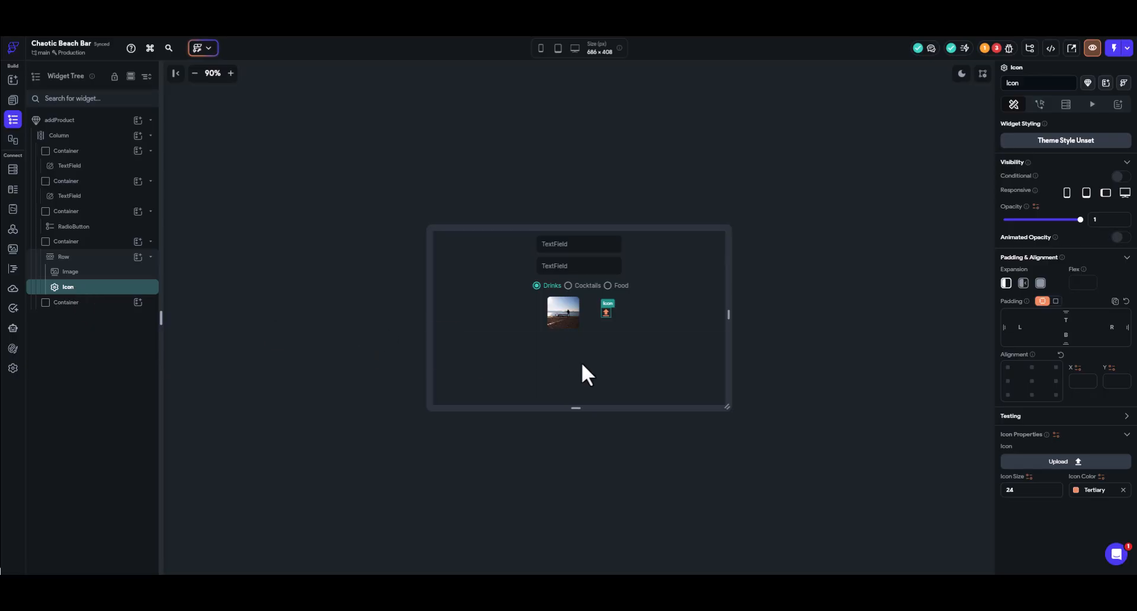
Add a Save button to the last, empty container of the addProduct component and apply the "button" theme style to it.
click(83, 307)
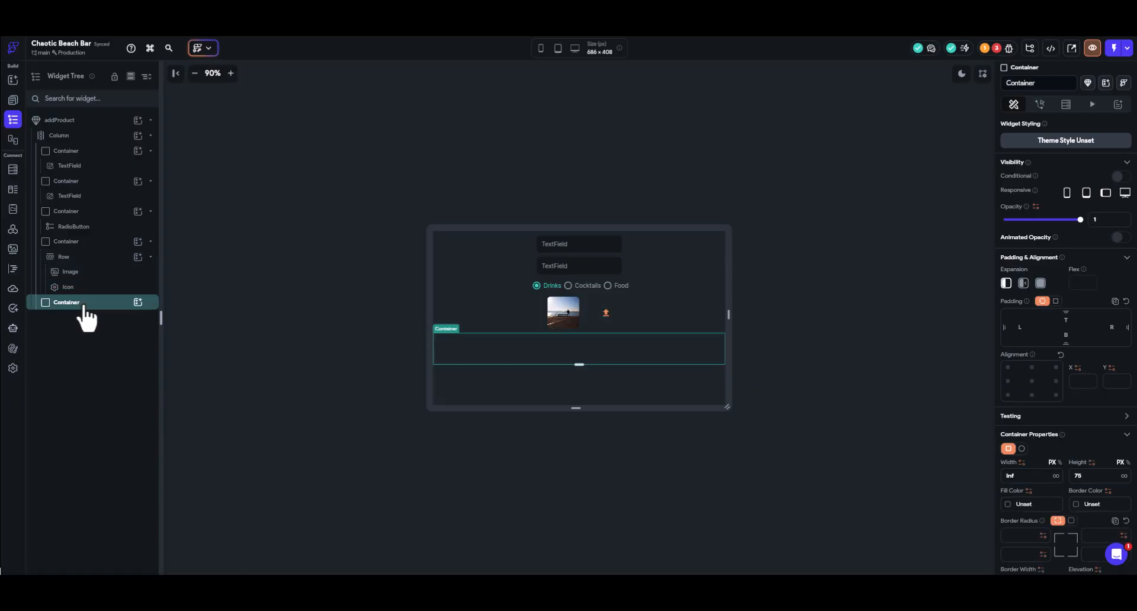
click(138, 303)
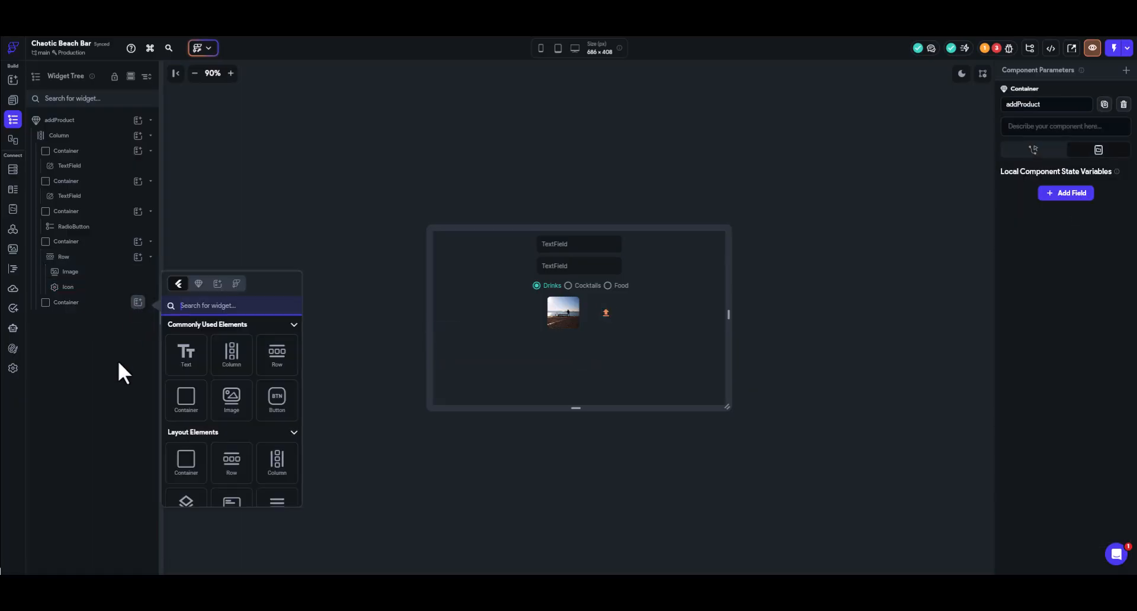
click(280, 396)
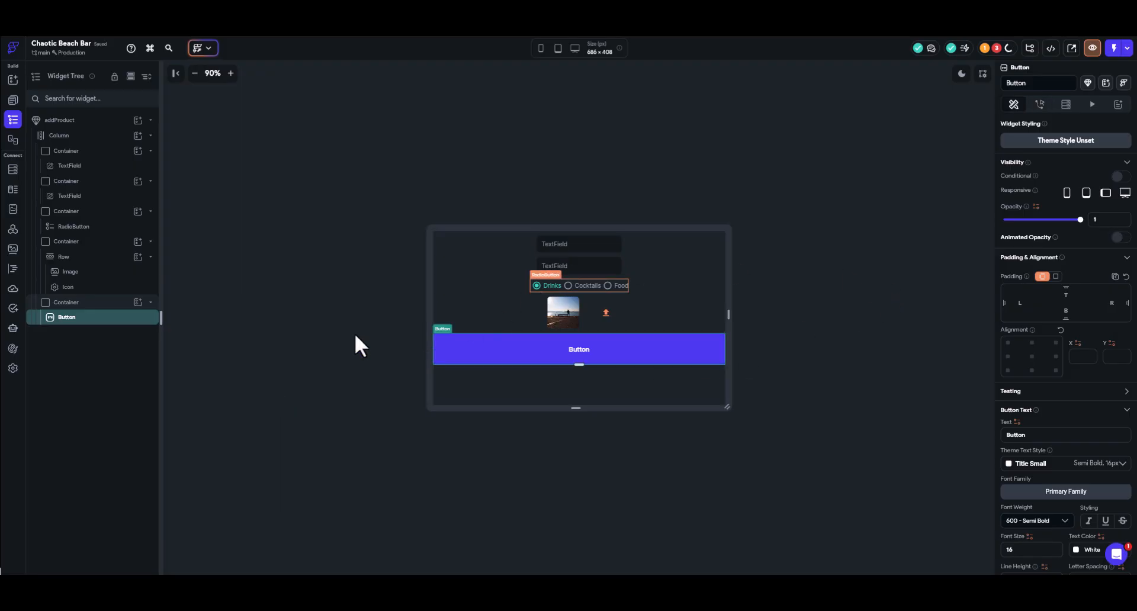
click(1044, 147)
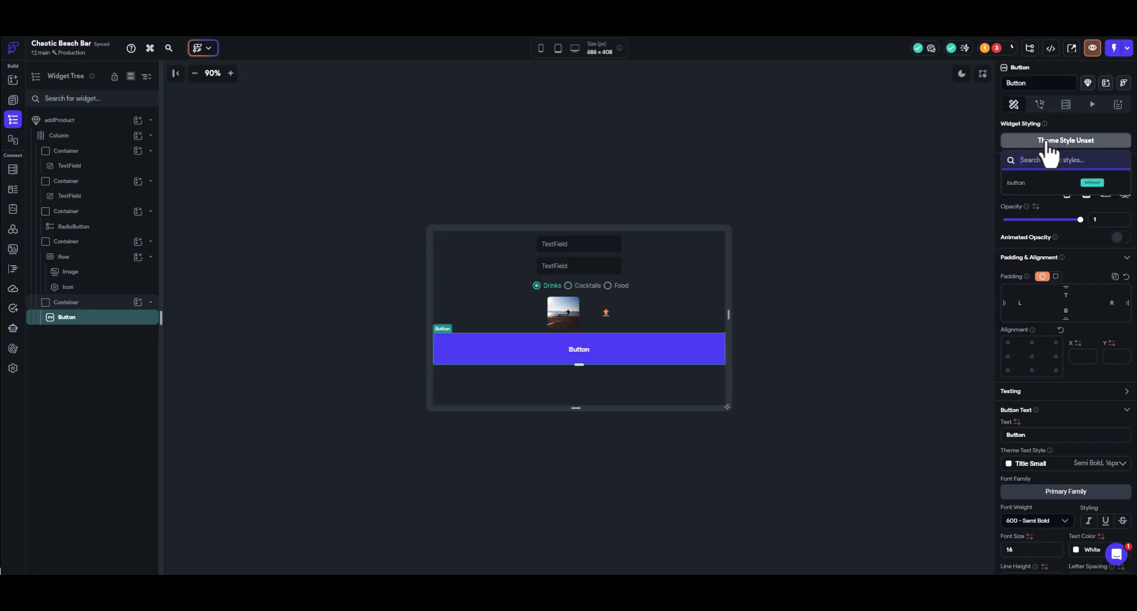
click(1096, 183)
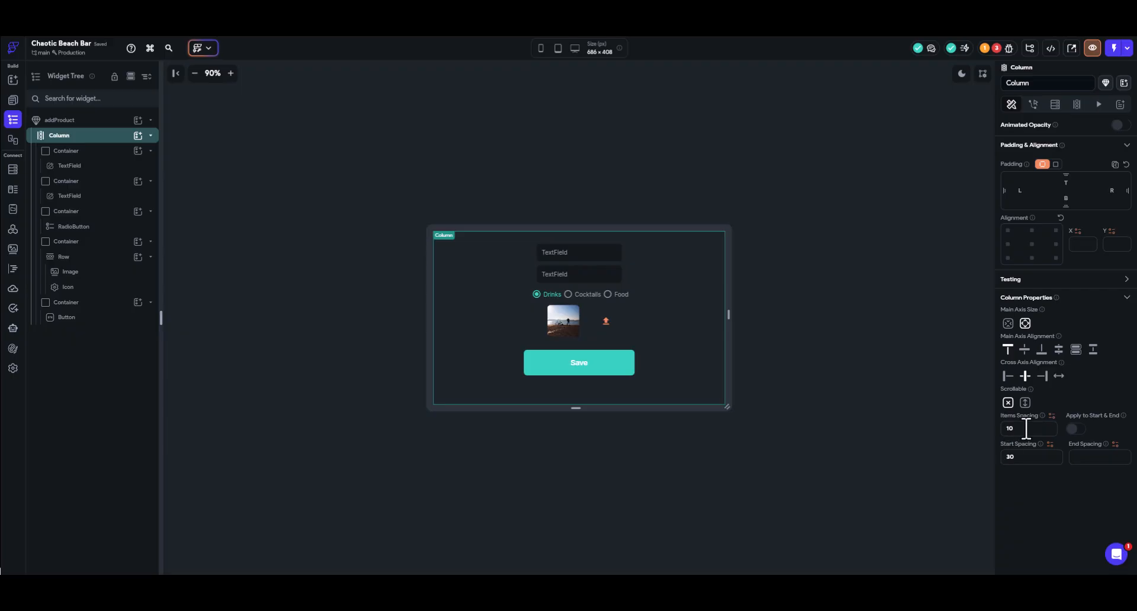
Check the column's items and start spacing, and reduce the addProduct component's height to about 386 px.
click(1004, 429)
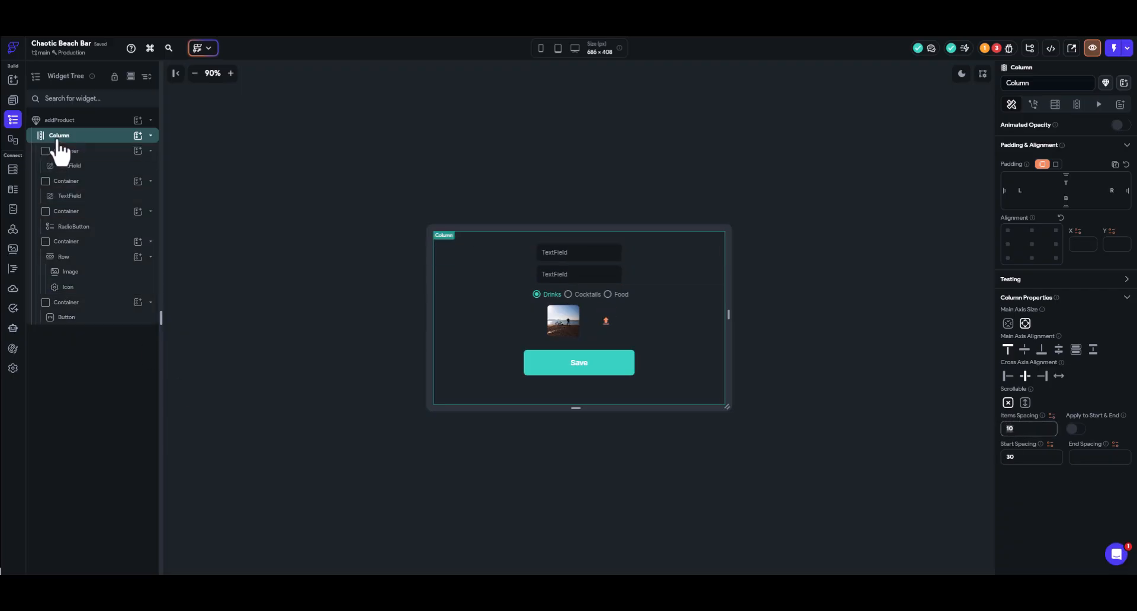
click(1014, 457)
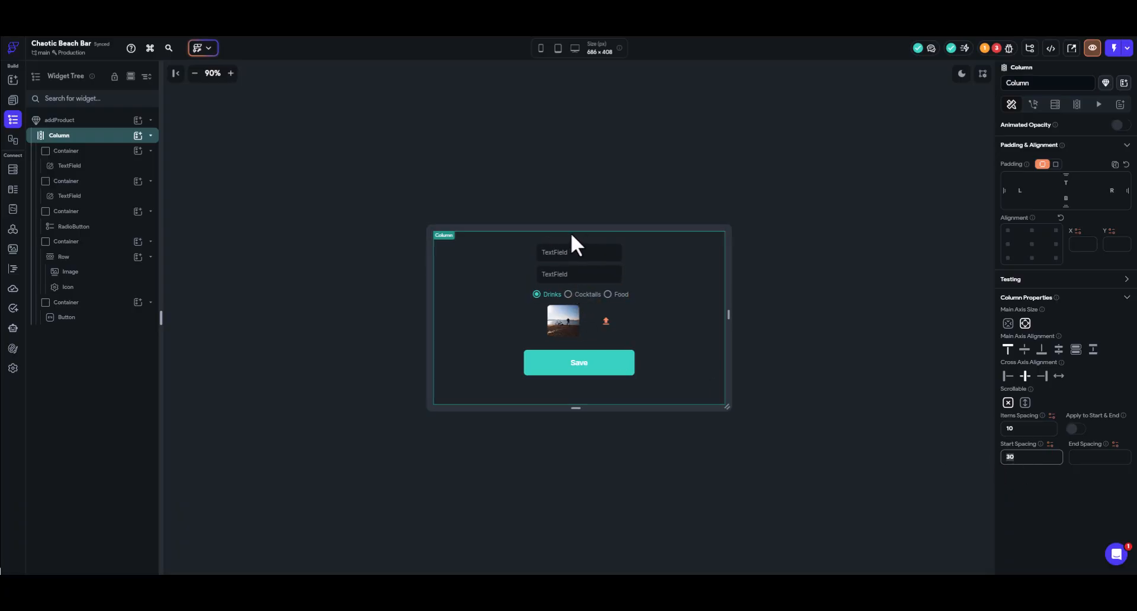
drag(576, 406, 576, 395)
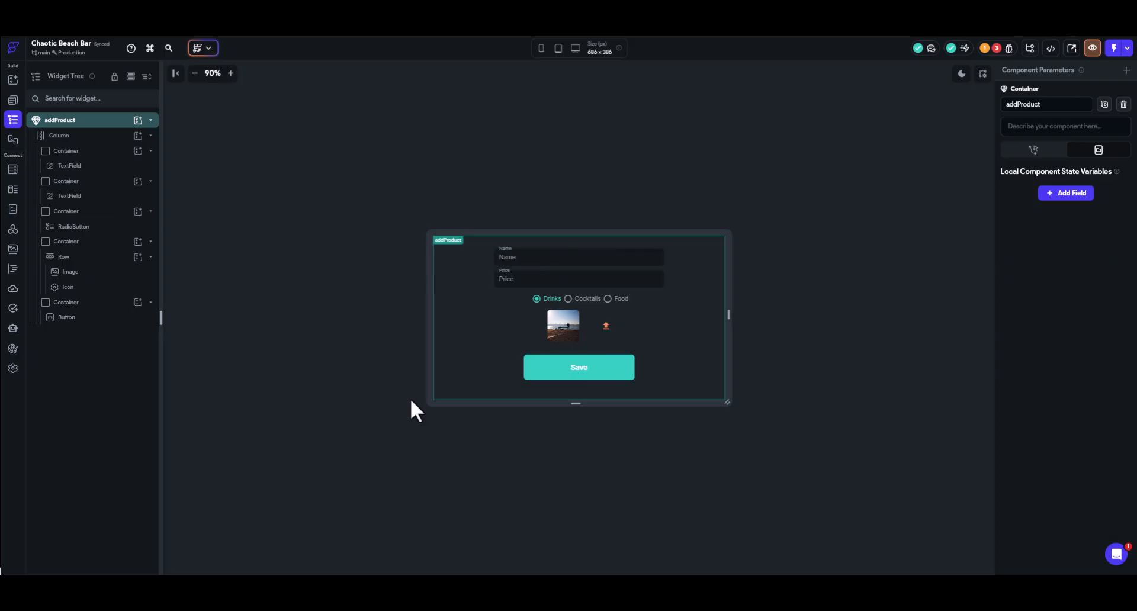
Add an On Tap action to the Save button that creates a Firestore document in the products collection.
click(617, 363)
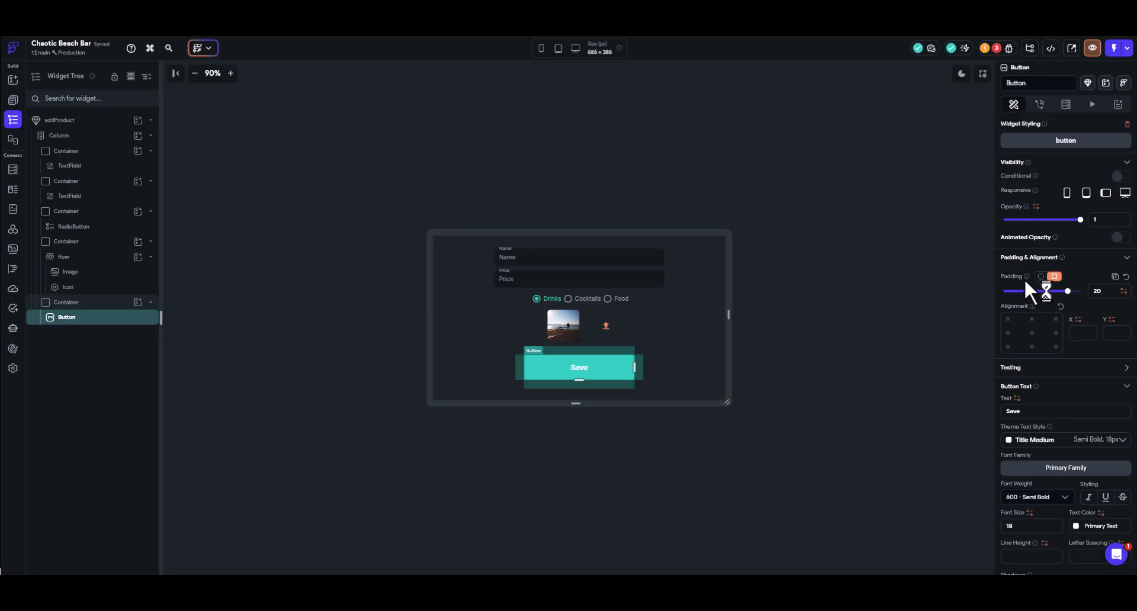
click(1040, 105)
click(1053, 208)
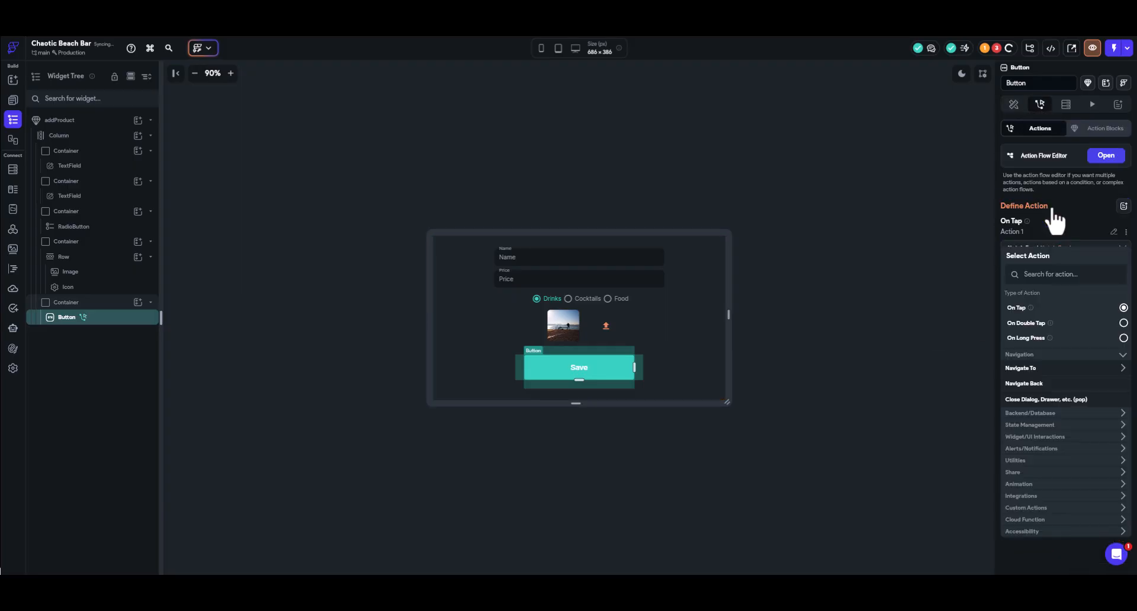
scroll(1063, 323, down, 2)
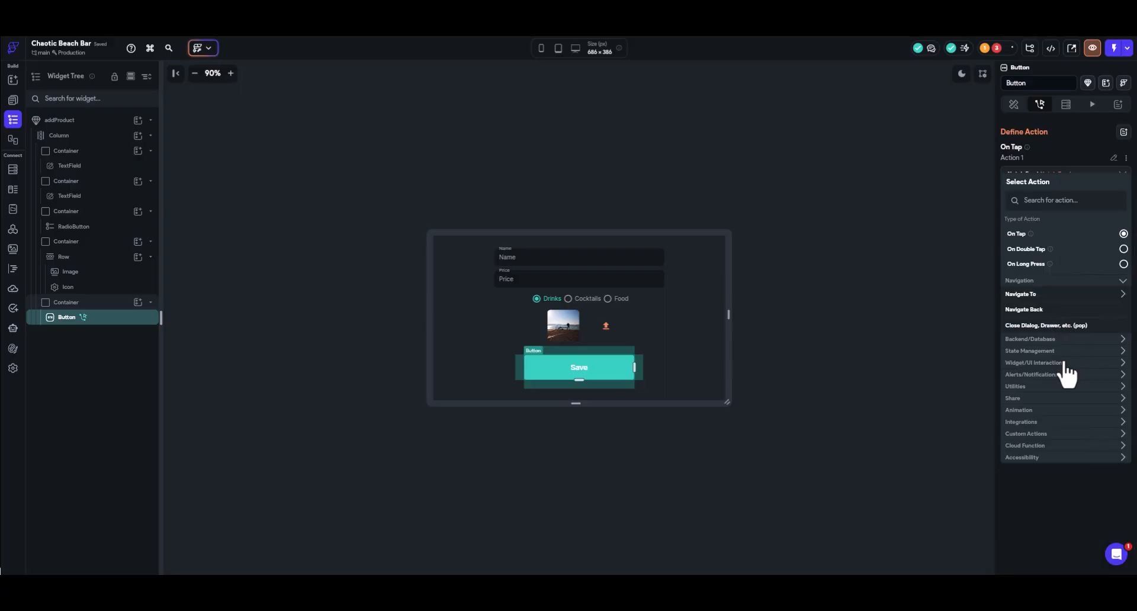
click(1054, 342)
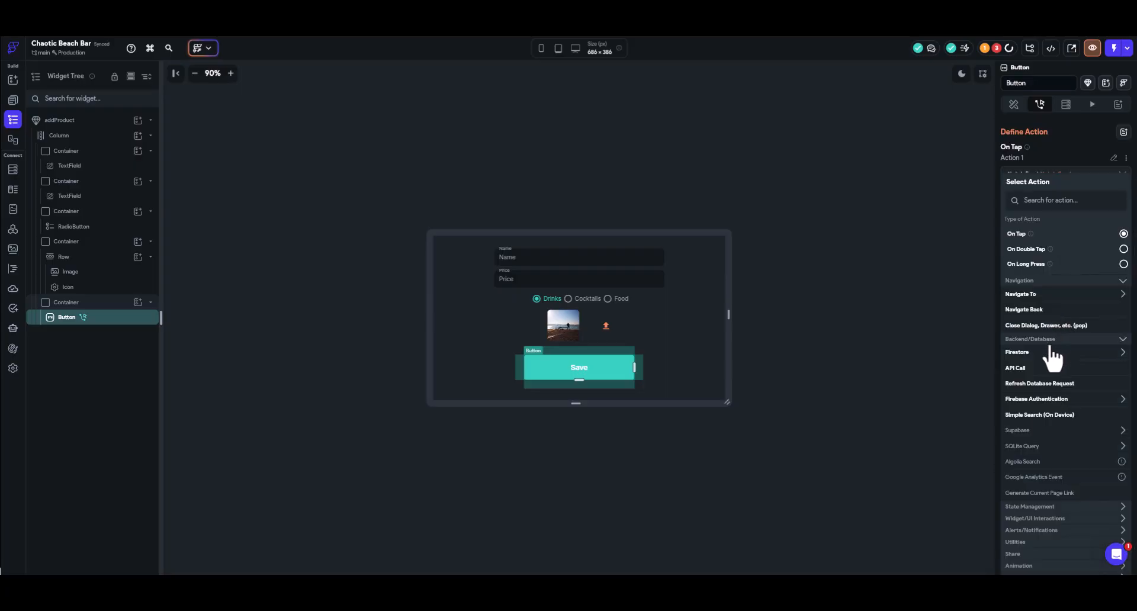
click(1027, 354)
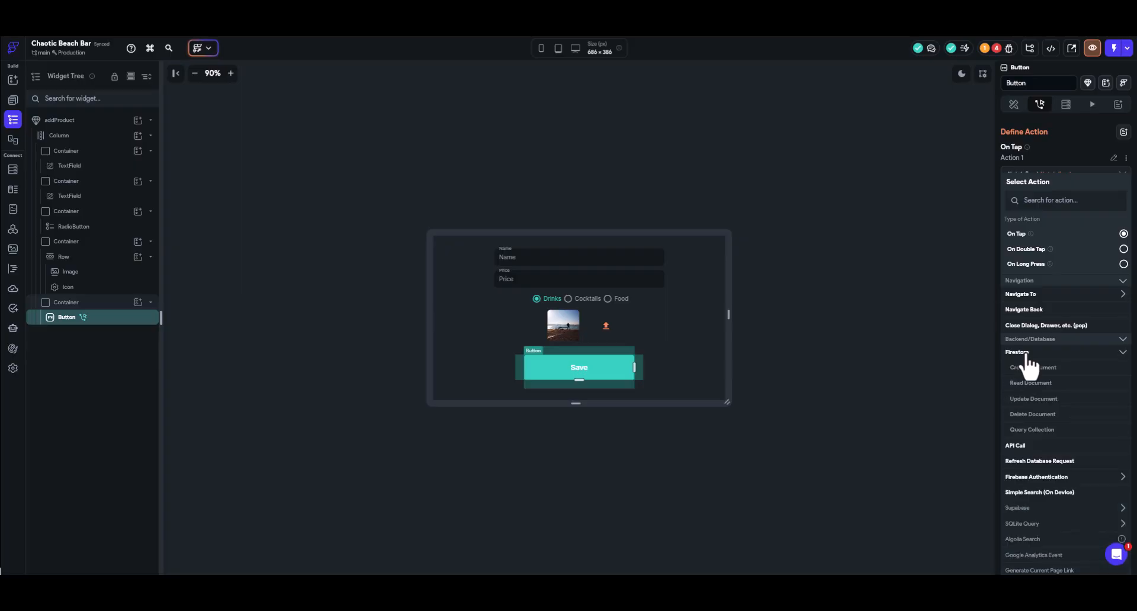
click(1041, 367)
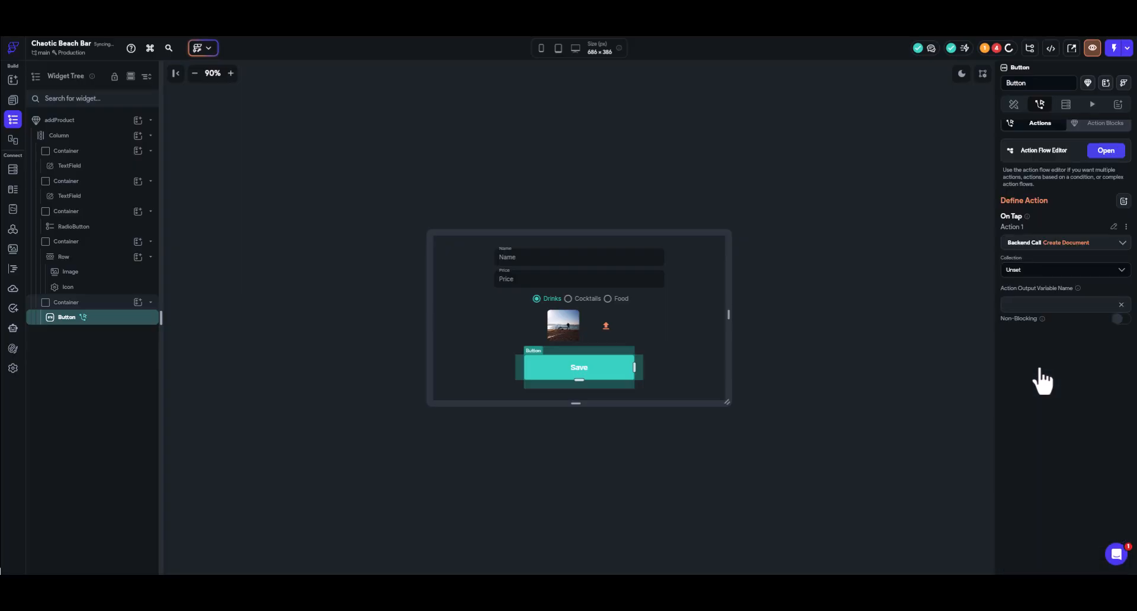
click(1025, 267)
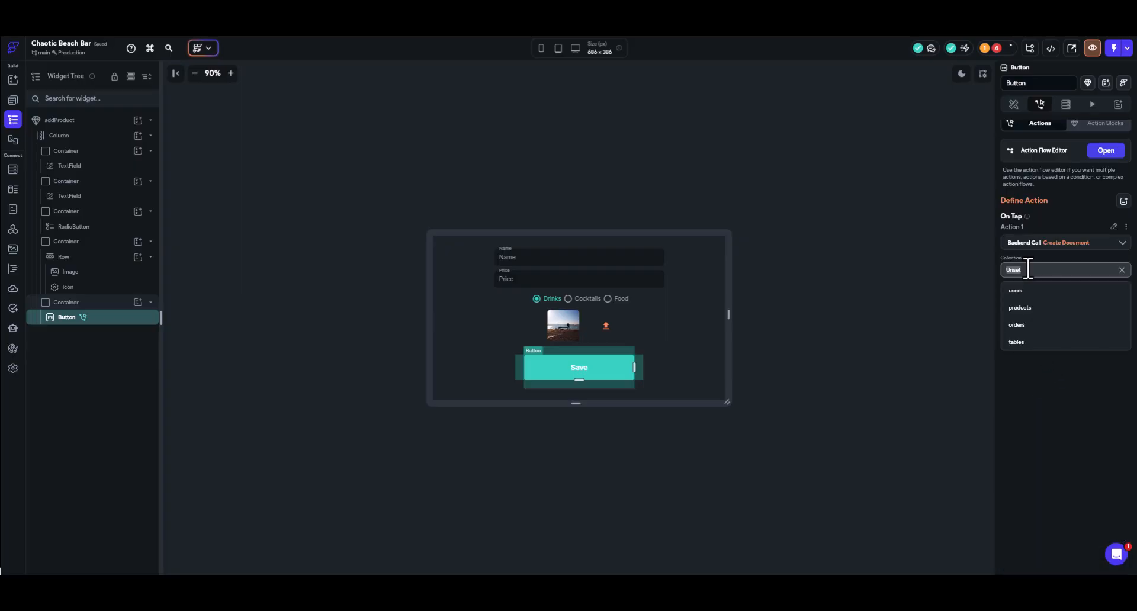
click(1020, 309)
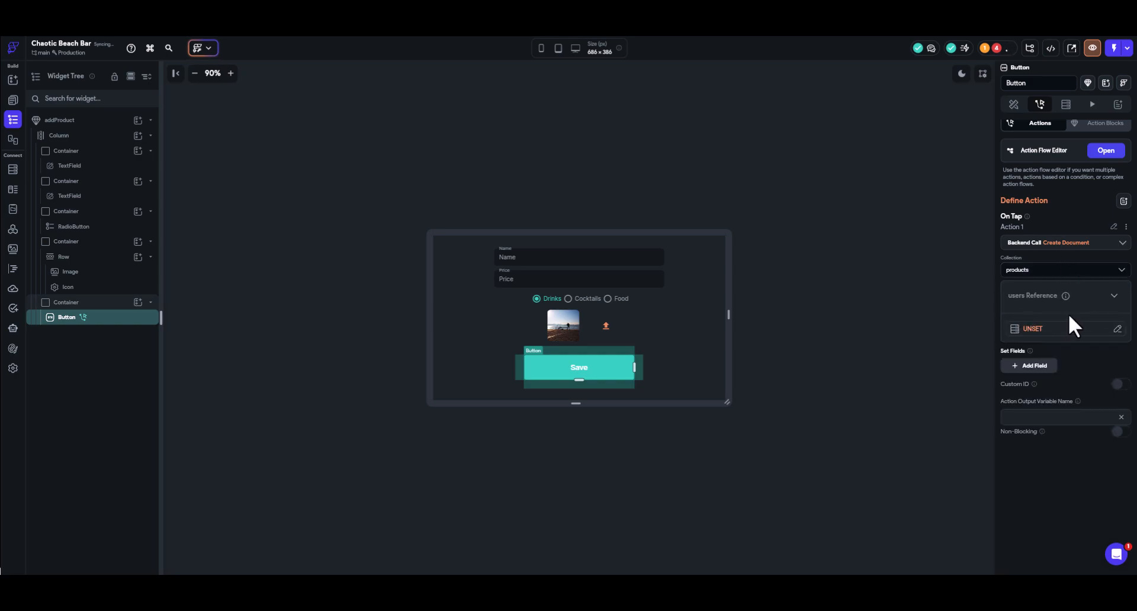
Set the action's users Reference to the authenticated user's User Record Reference.
click(1032, 329)
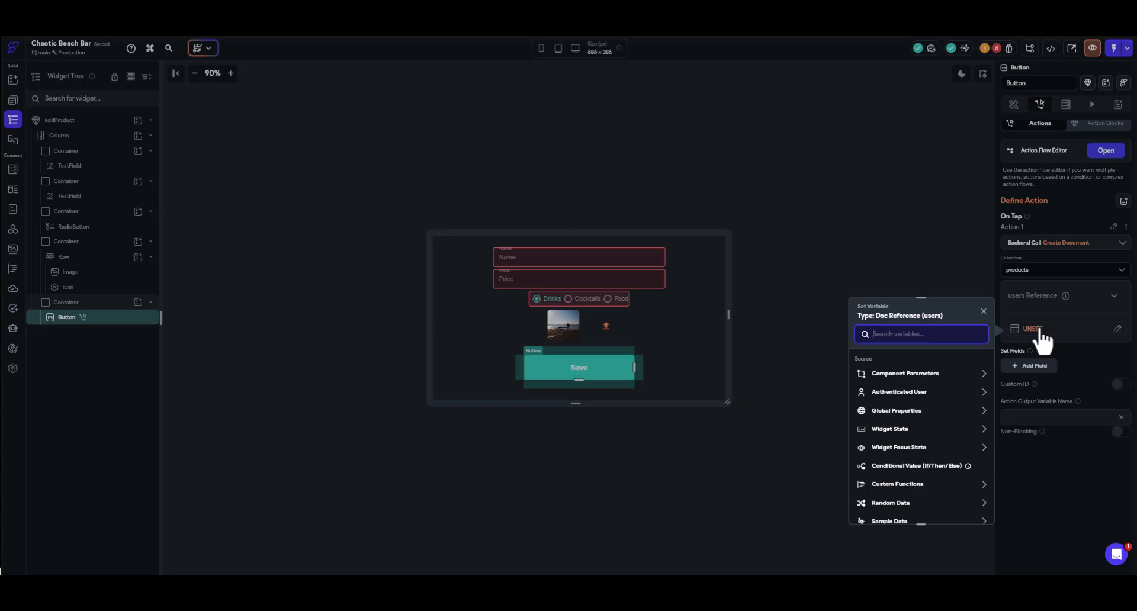
click(911, 394)
click(902, 425)
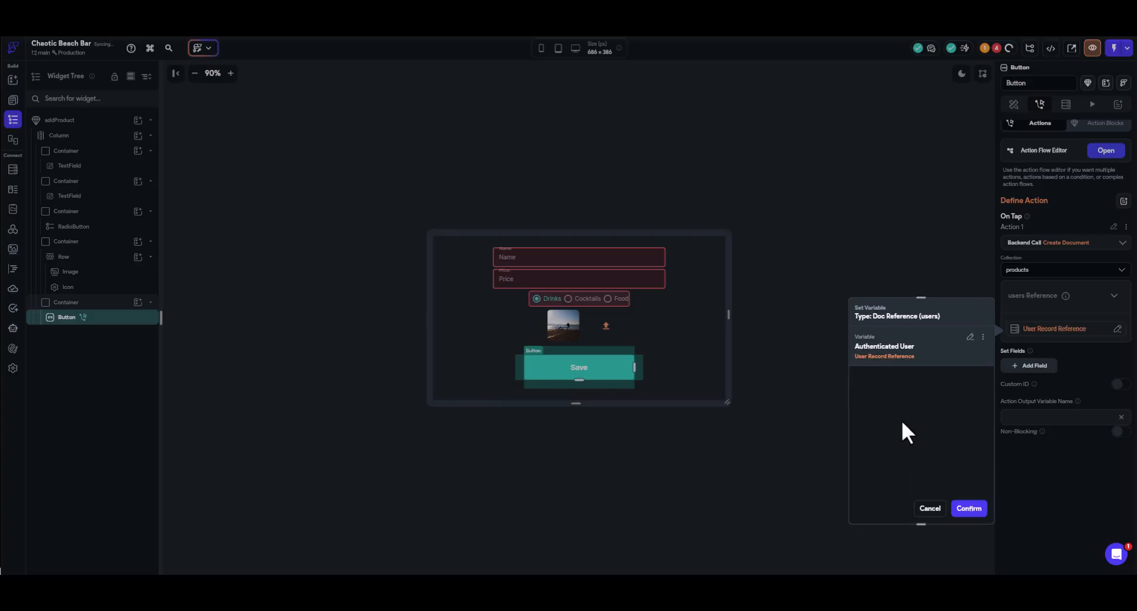
click(972, 509)
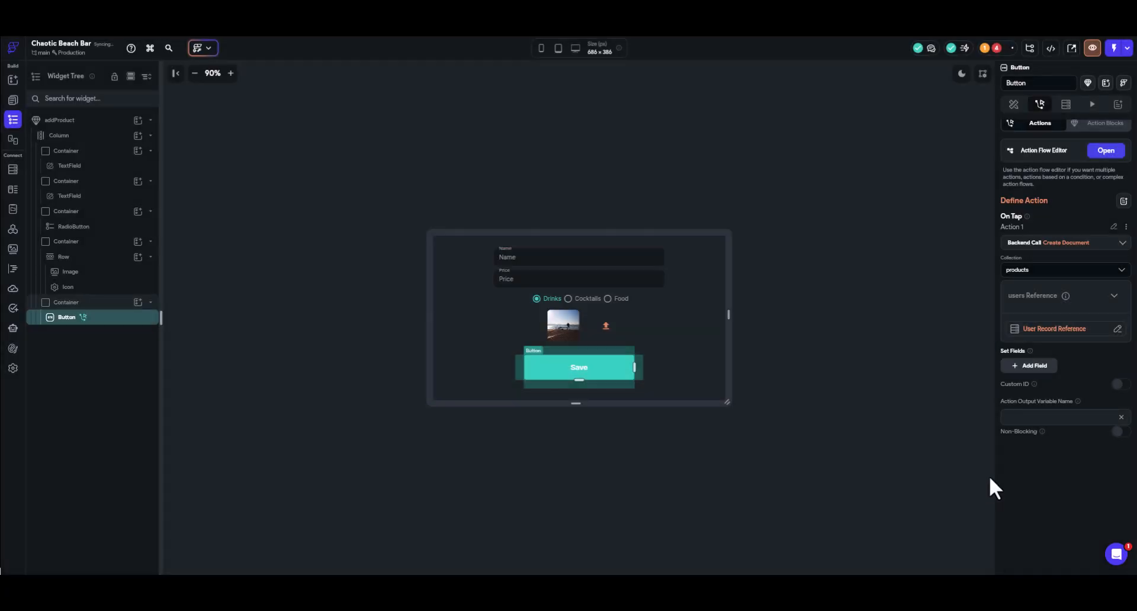
Add the fields name, price, created_at, tabIndexProductType, productImage and productType to the Create Document action, leaving out description.
click(1041, 375)
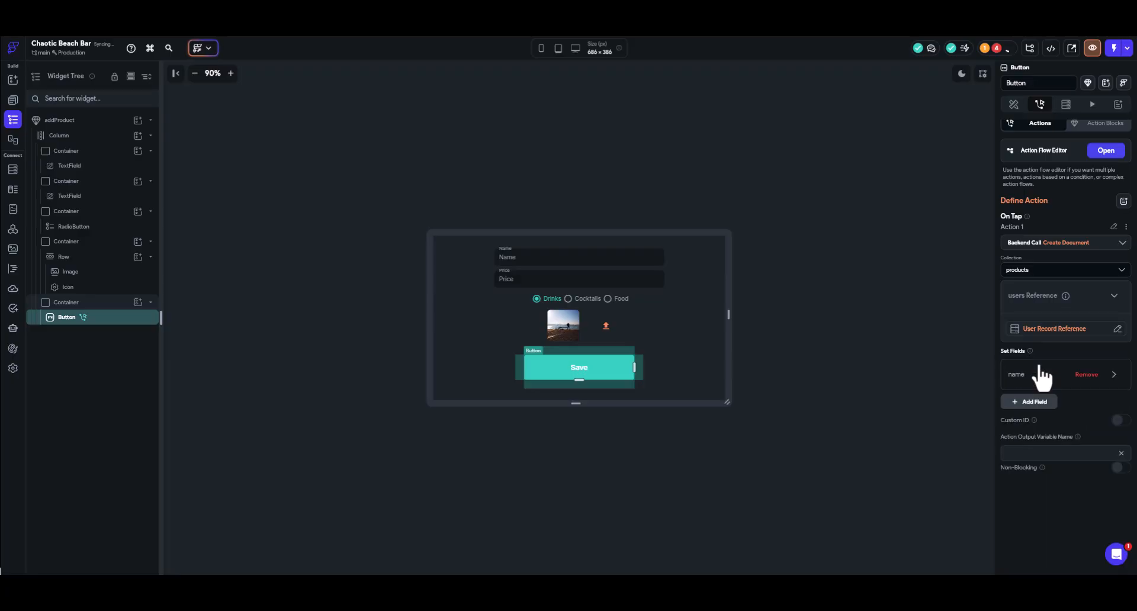
click(1039, 407)
click(1046, 439)
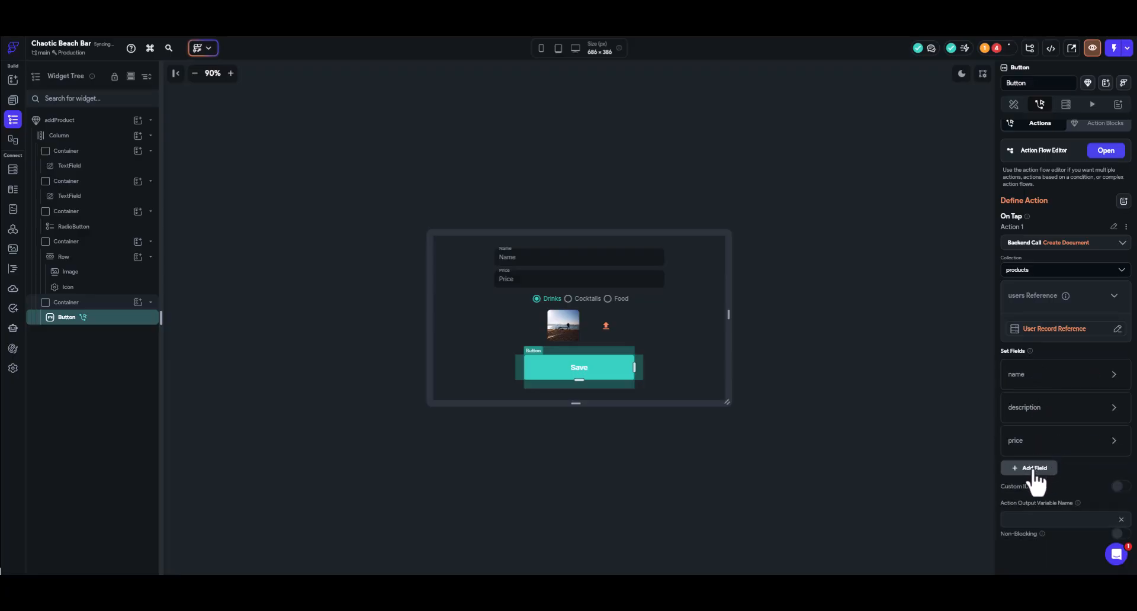
click(1044, 469)
click(1042, 504)
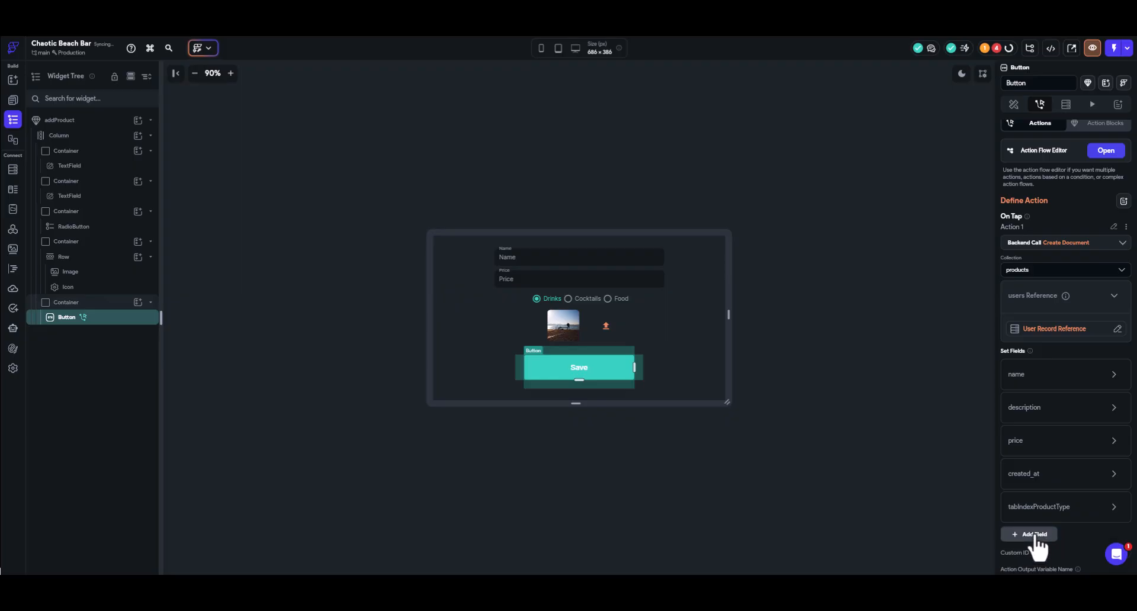
click(1038, 537)
scroll(1061, 510, down, 3)
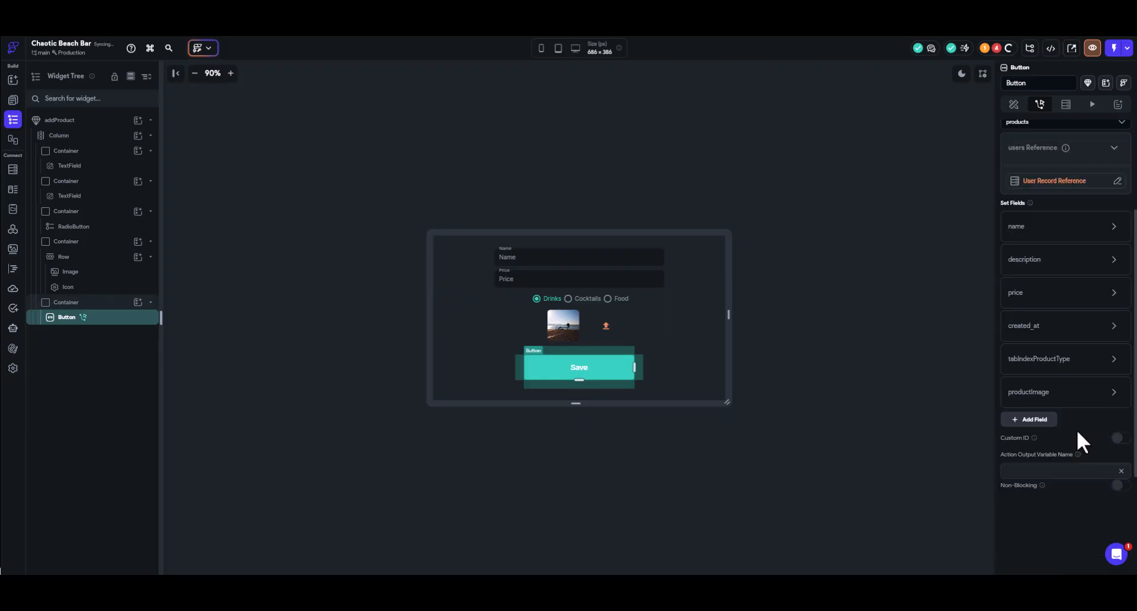
click(1036, 421)
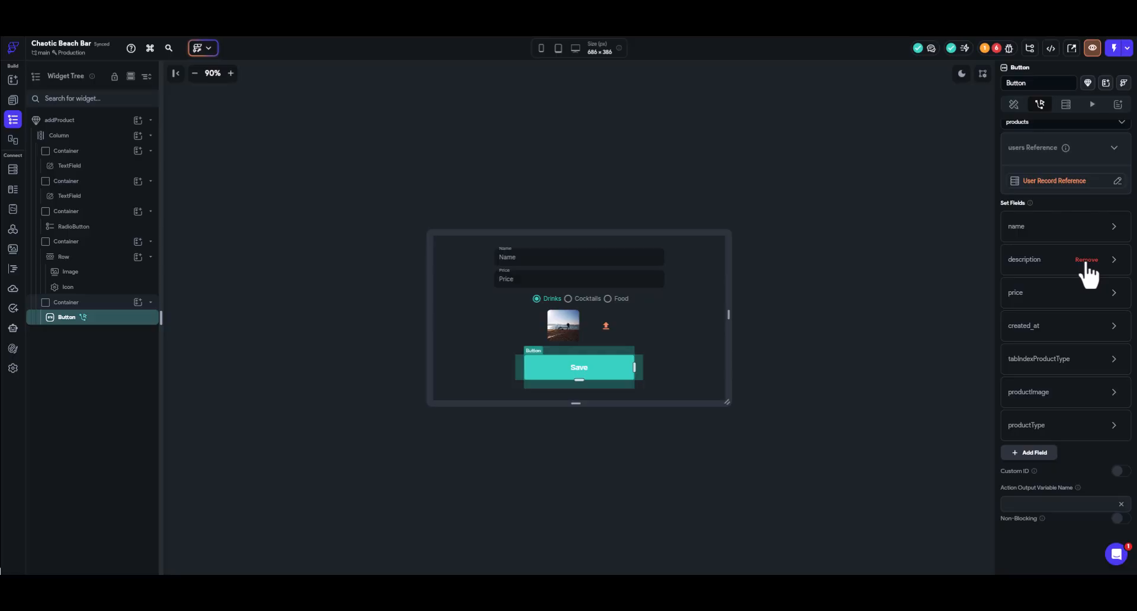
click(1087, 260)
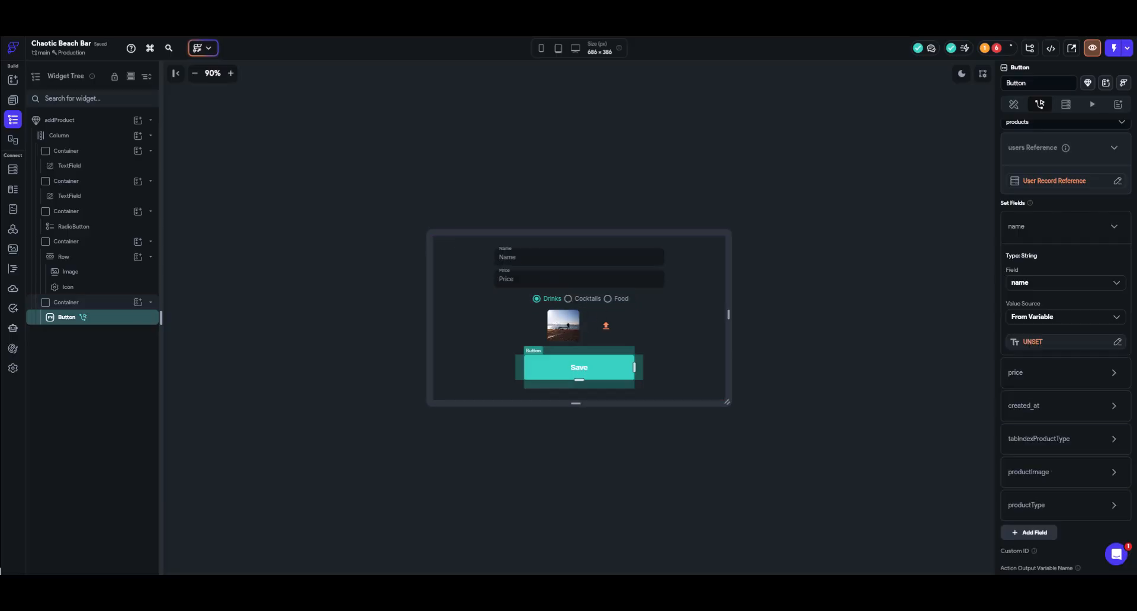
Take the name field's value from the TextField 1 (Name) widget state and the price from TextField 2 (Price).
click(1038, 343)
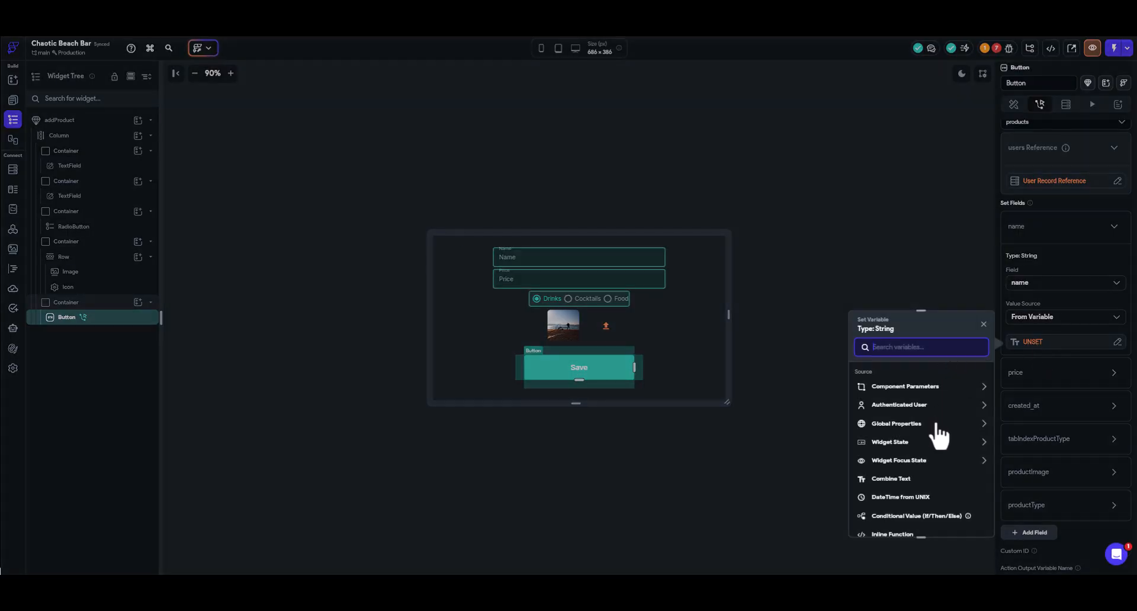
click(903, 445)
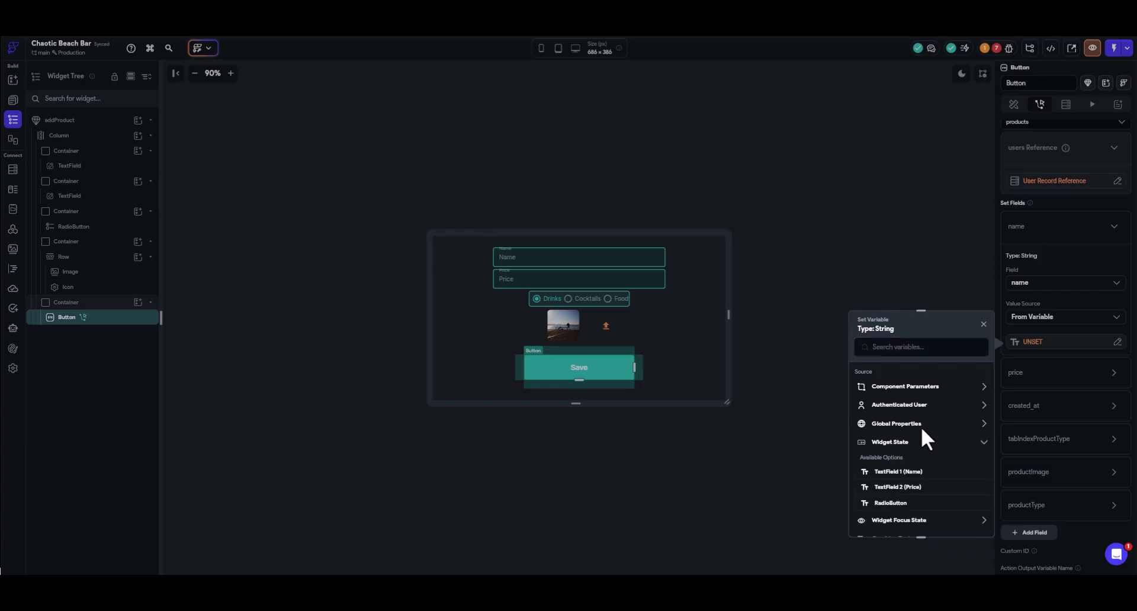
click(887, 472)
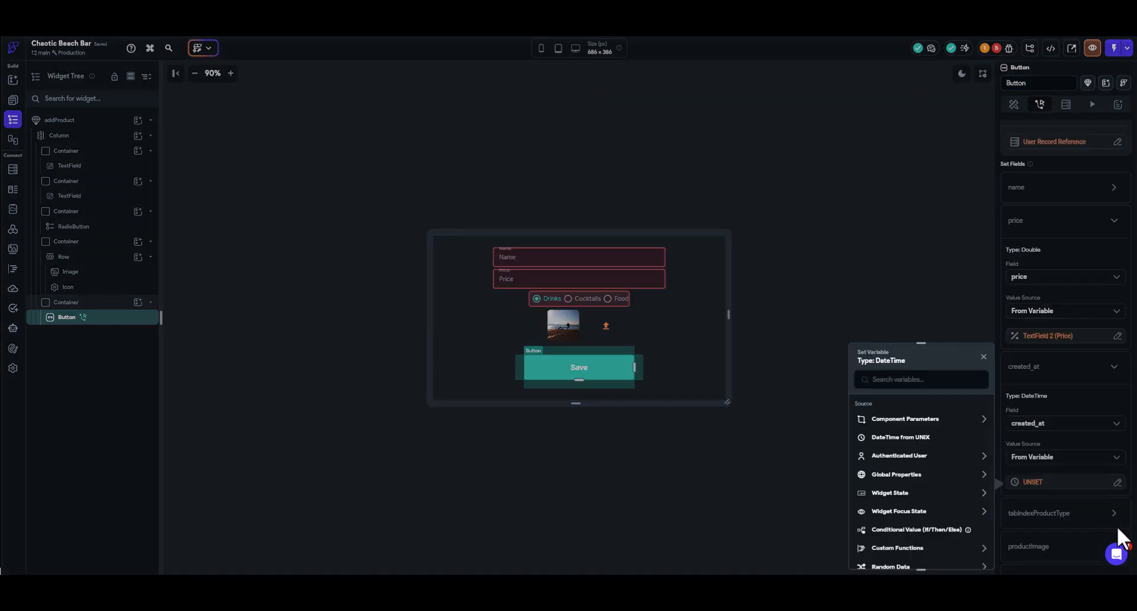
Set created_at to the Current Time global property and productType to the RadioButton widget state.
click(913, 480)
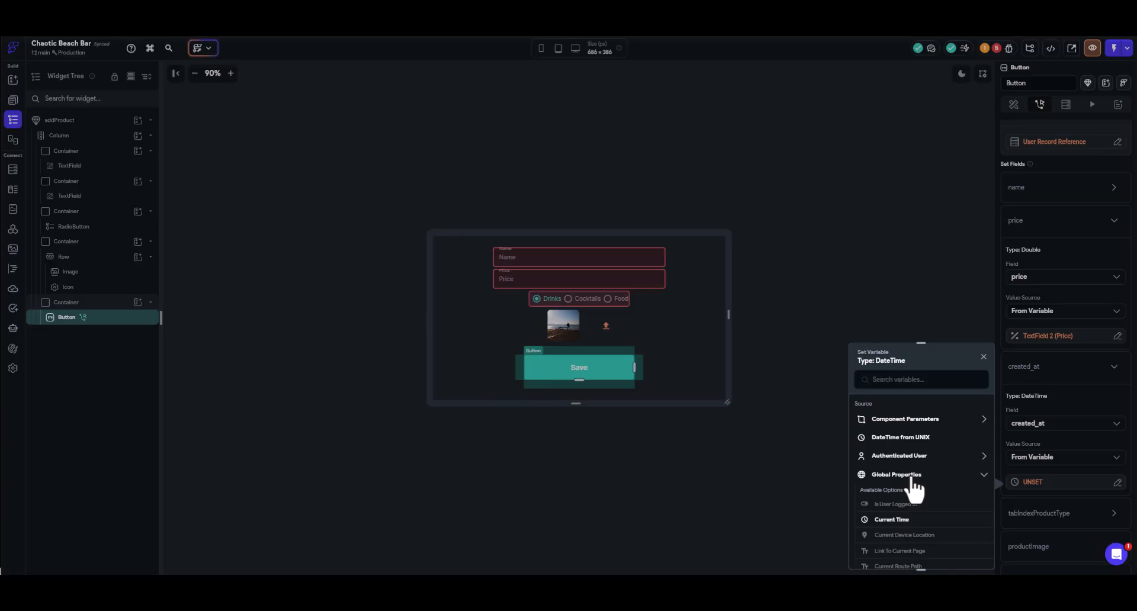
click(895, 533)
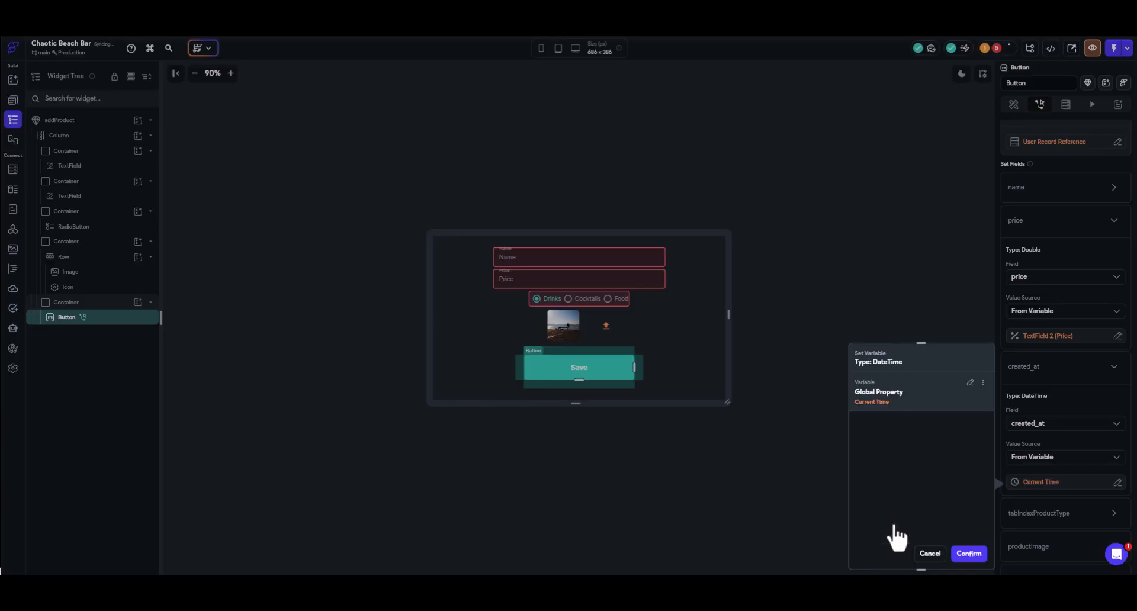
click(967, 554)
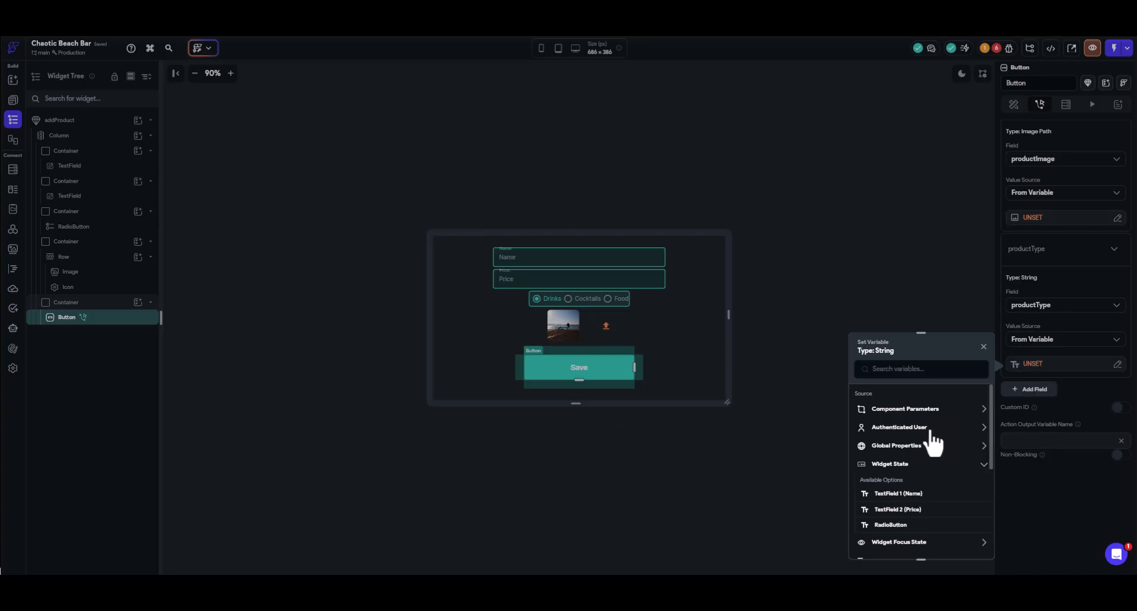
click(891, 524)
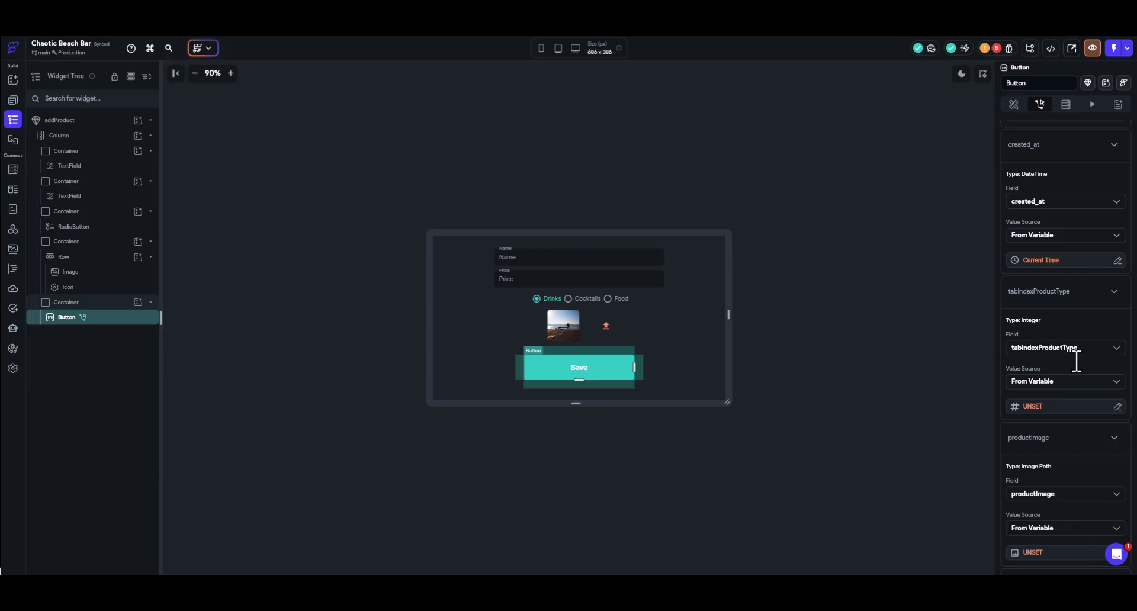
Give tabIndexProductType a conditional If/Then/Else value that returns 0 when RadioButton equals 'Drinks'.
click(1033, 407)
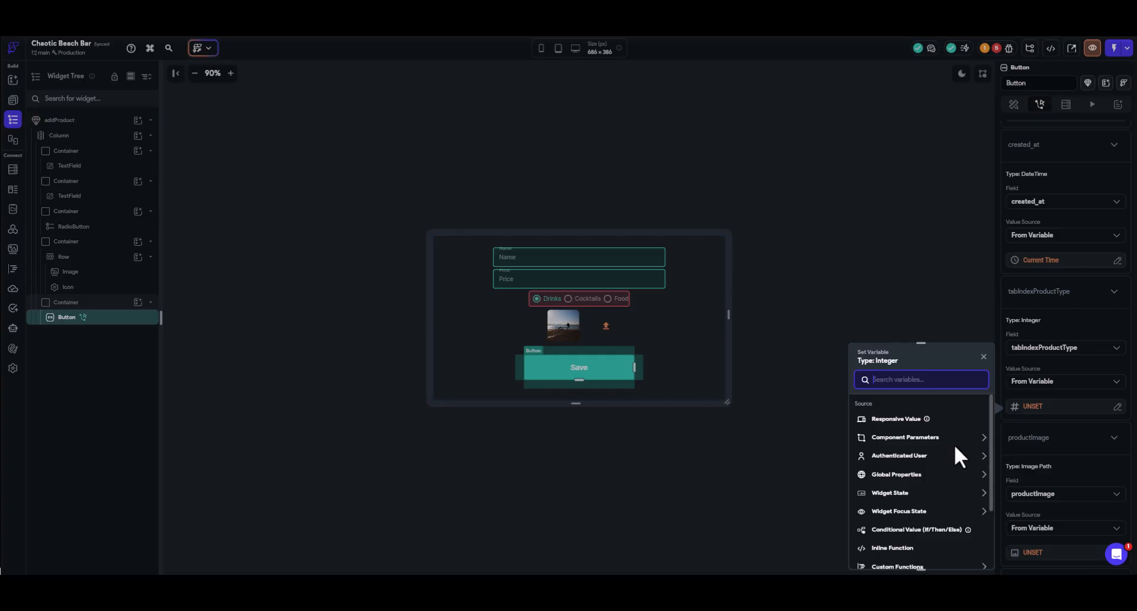
click(918, 530)
click(918, 439)
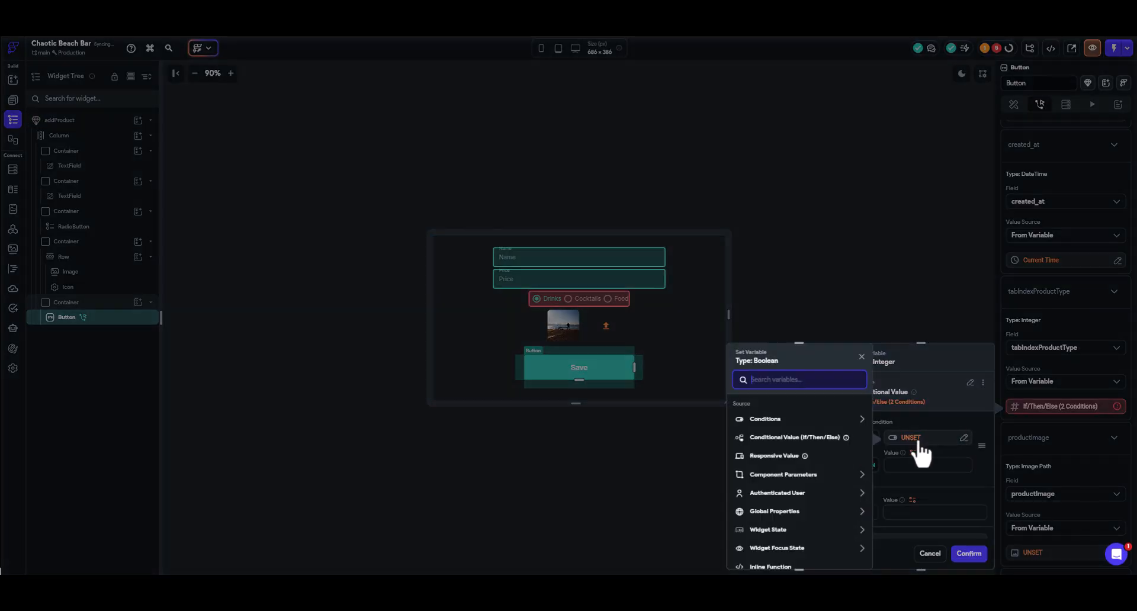
click(771, 420)
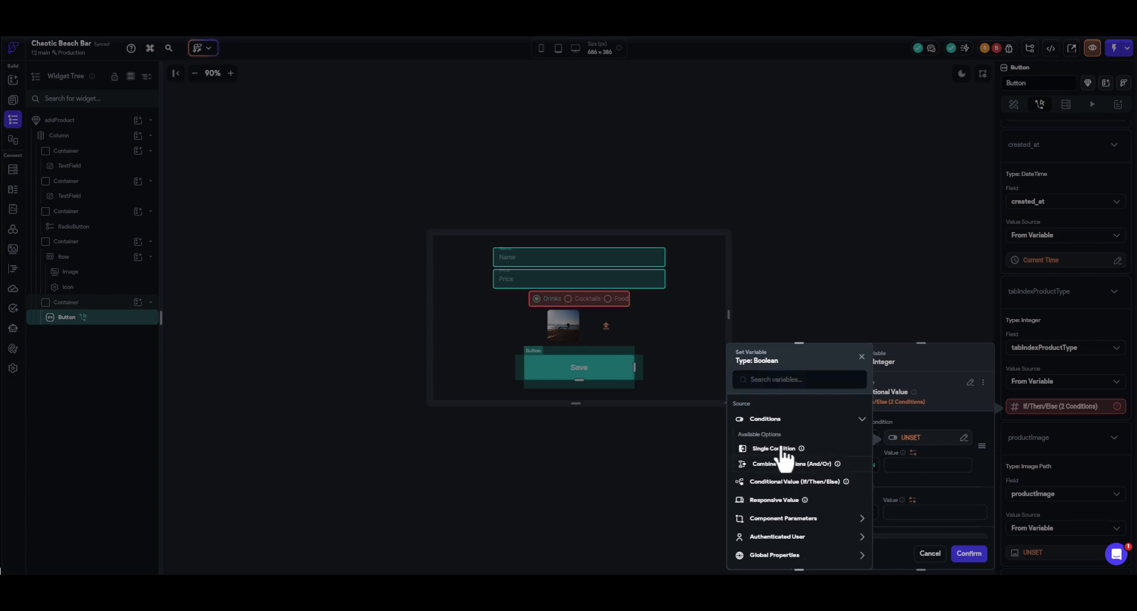
click(782, 449)
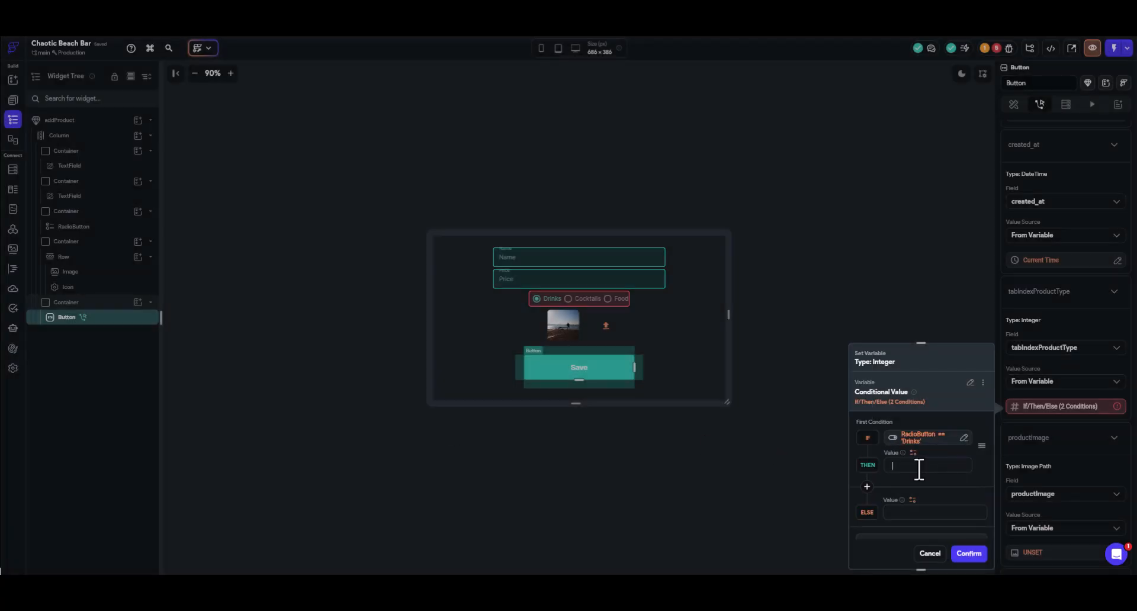
text(0)
Add an else-if branch returning 1 when RadioButton equals 'Cocktails', and set the else value to 2.
click(867, 487)
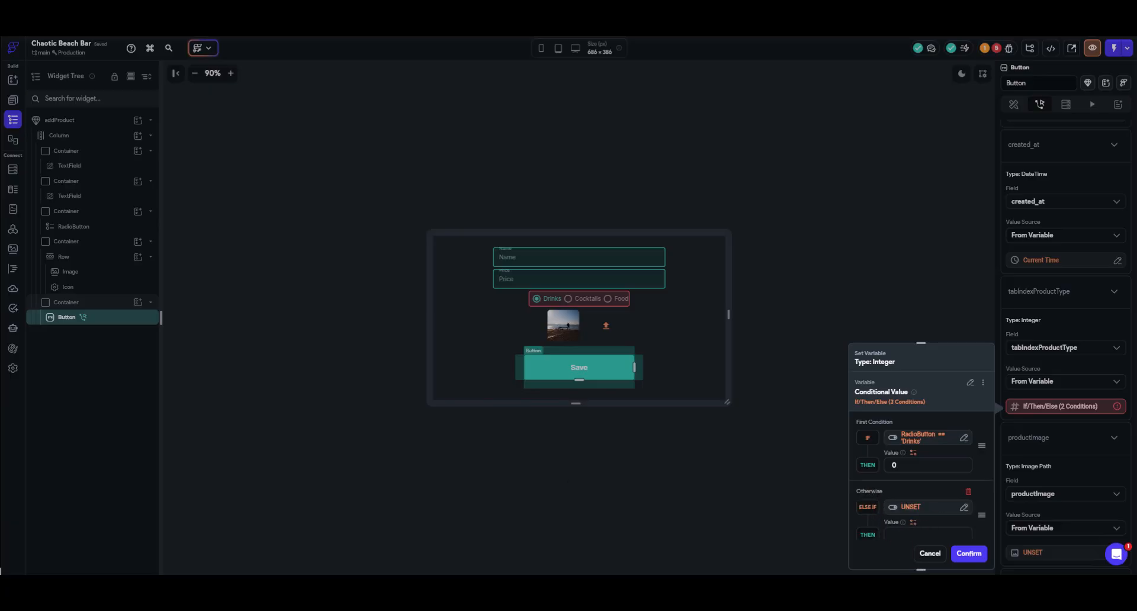
scroll(924, 435, down, 1)
click(924, 434)
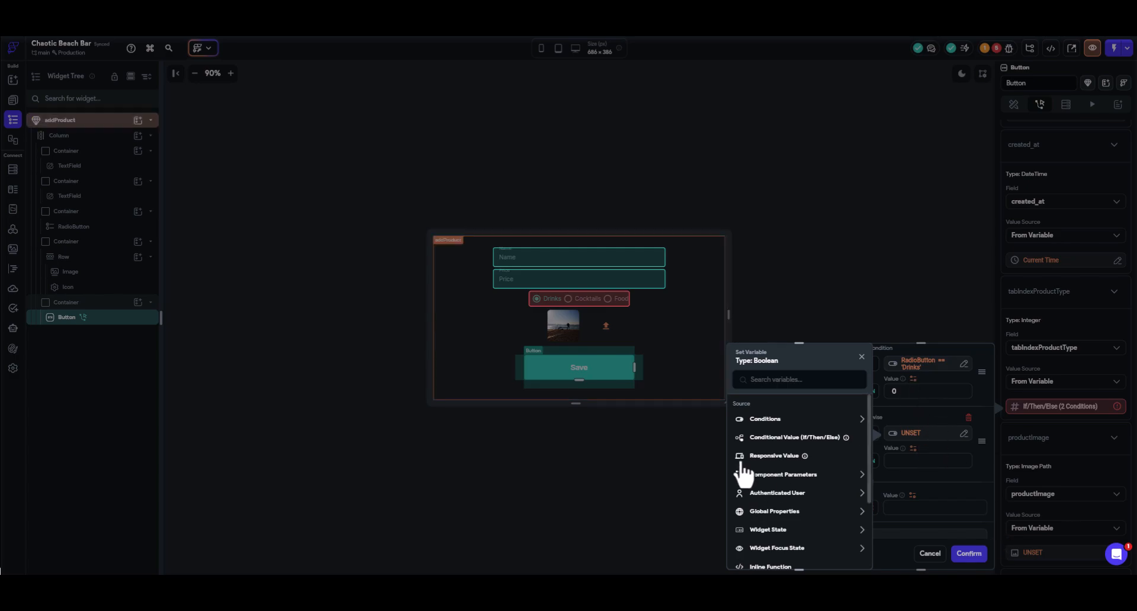
click(772, 420)
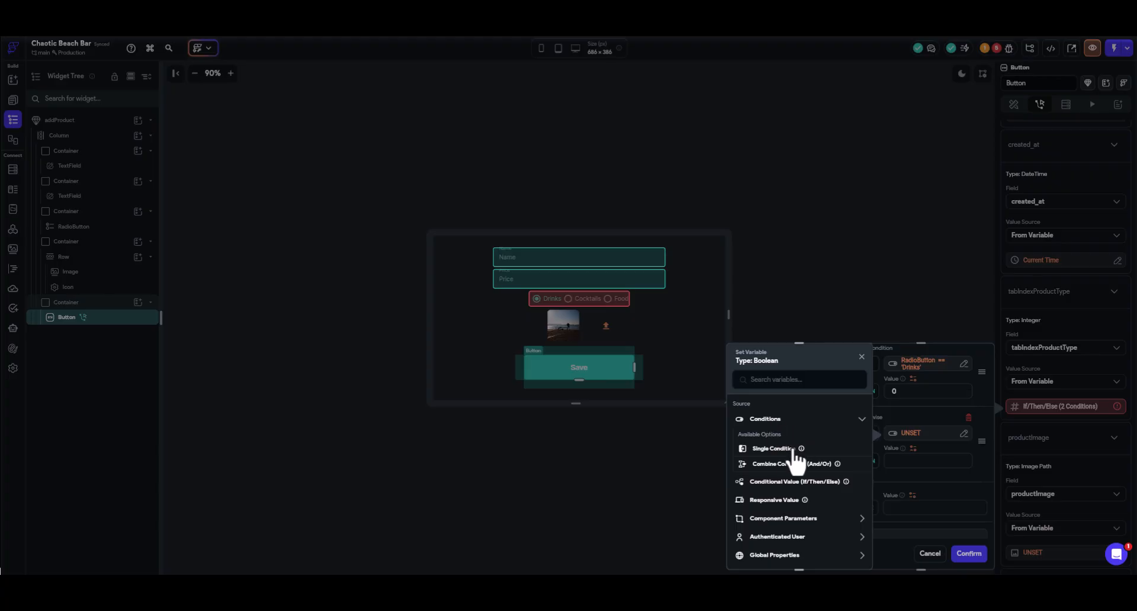
click(781, 452)
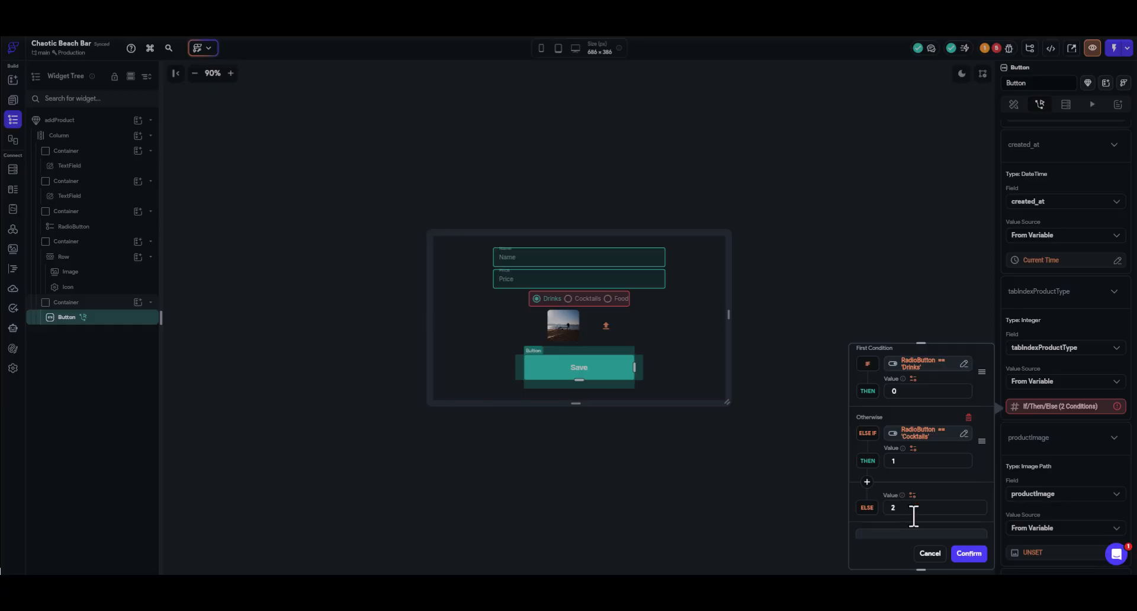
Confirm the If/Then/Else value for the tabIndexProductType field.
click(969, 554)
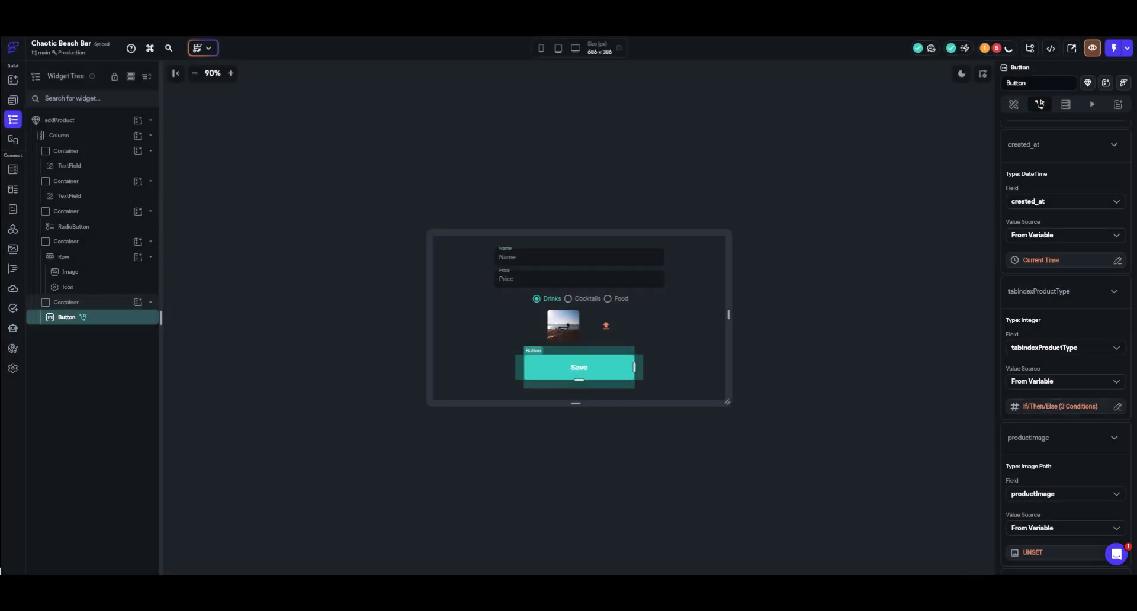
scroll(1066, 343, down, 3)
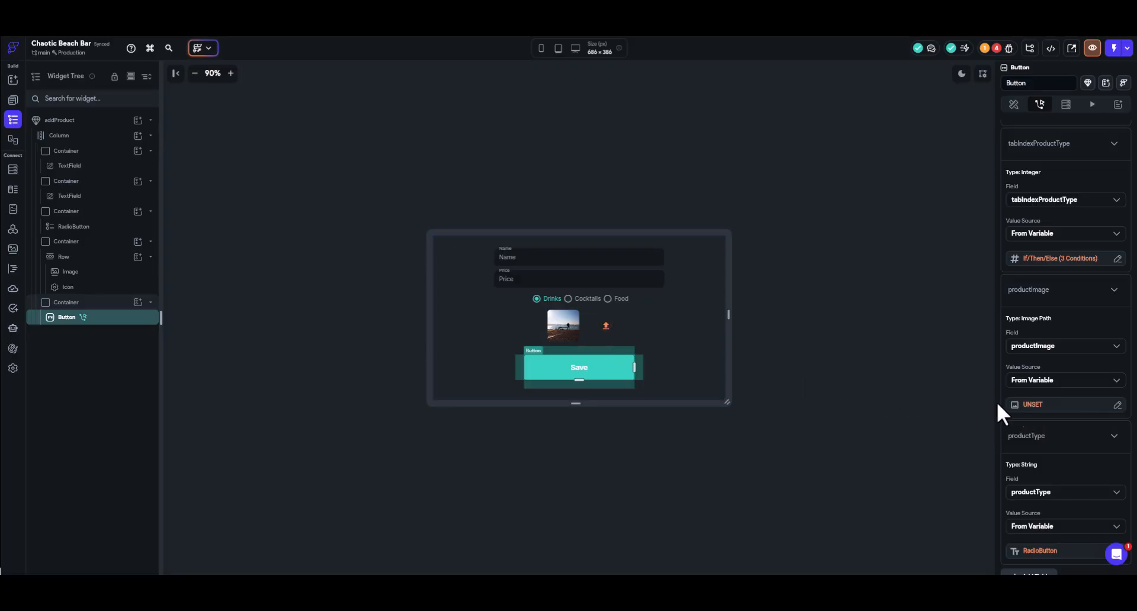
click(818, 251)
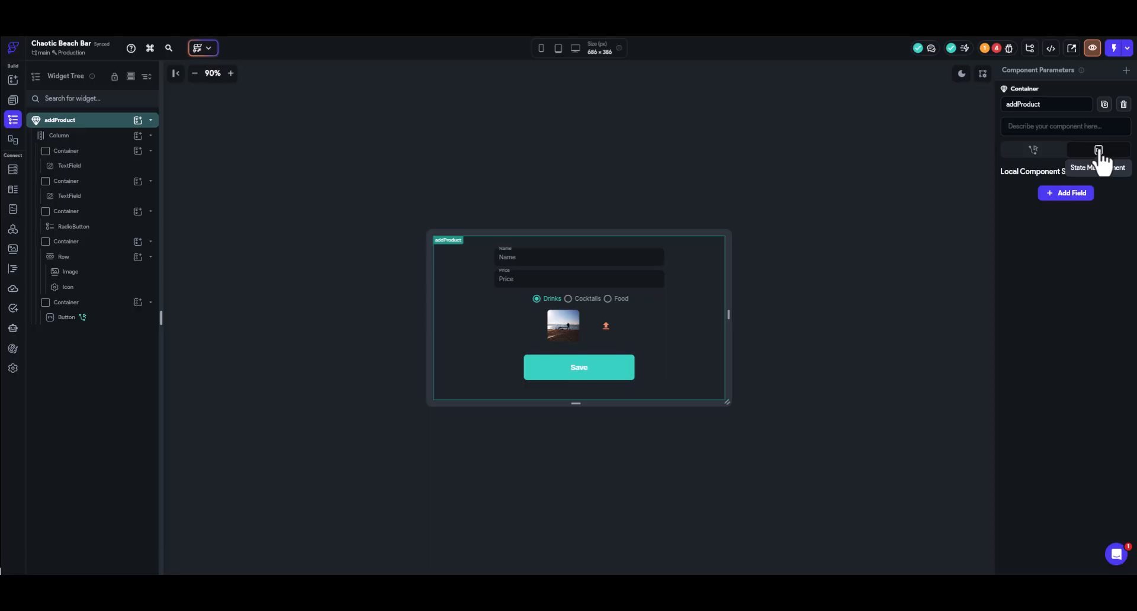
click(1066, 194)
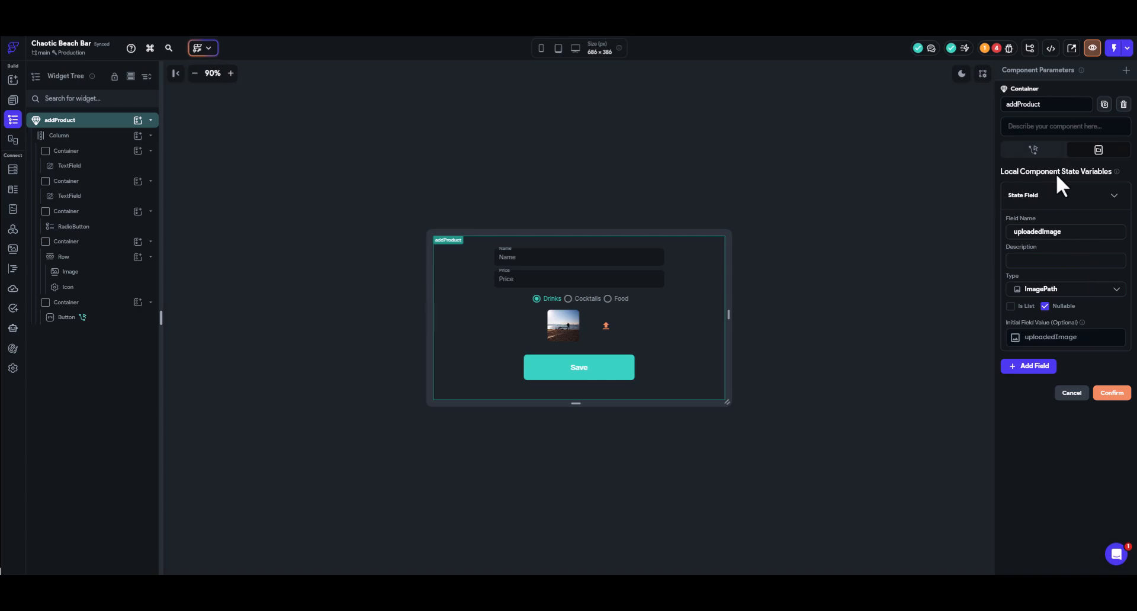
click(1013, 336)
text(https://image.com/image.jpg)
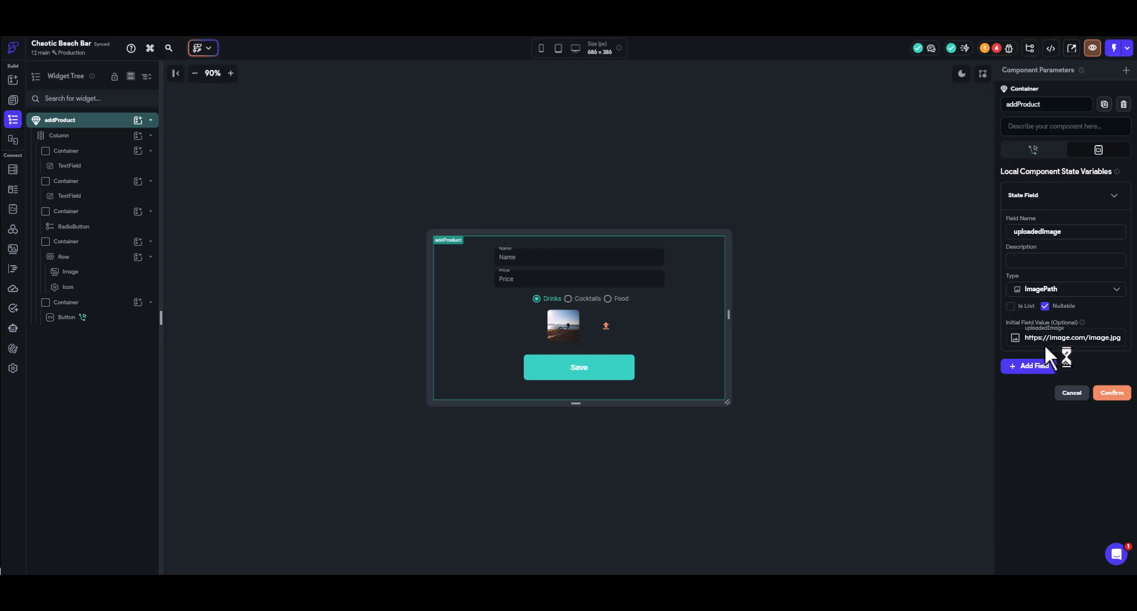
drag(1049, 338, 1127, 335)
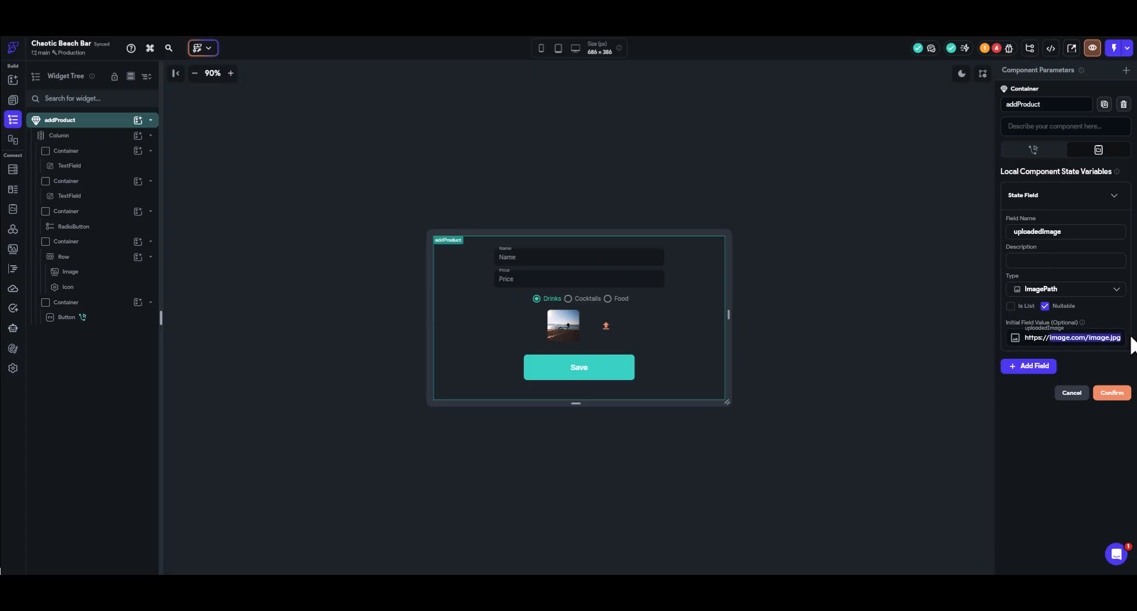
click(1112, 396)
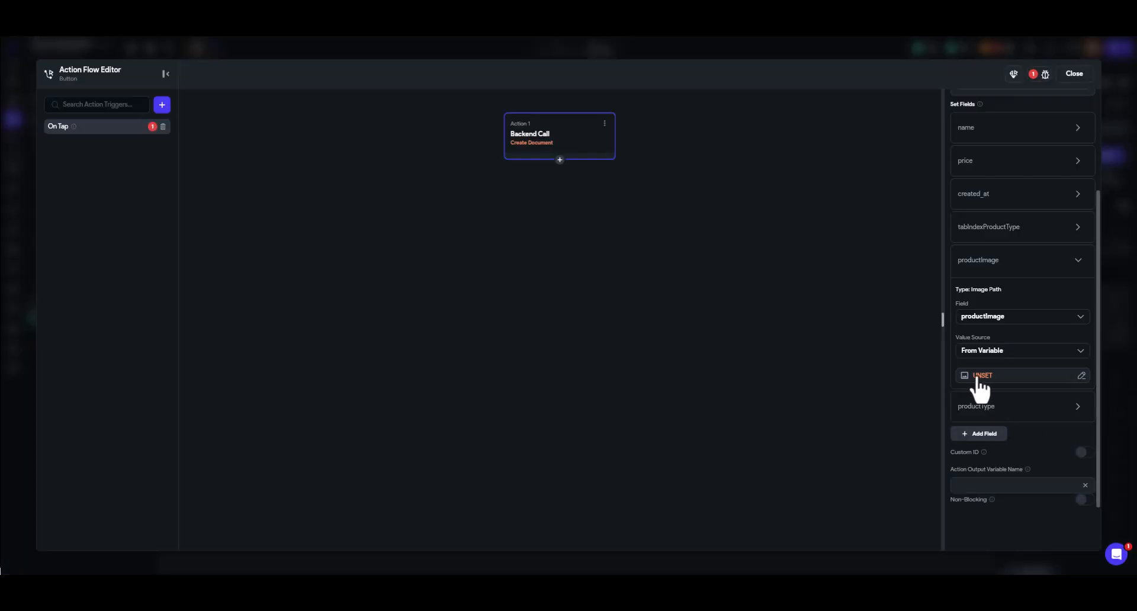
Set the productImage field of the Save button's Create Document action to the uploadedImage component state and close the action flow.
click(976, 377)
scroll(844, 411, down, 2)
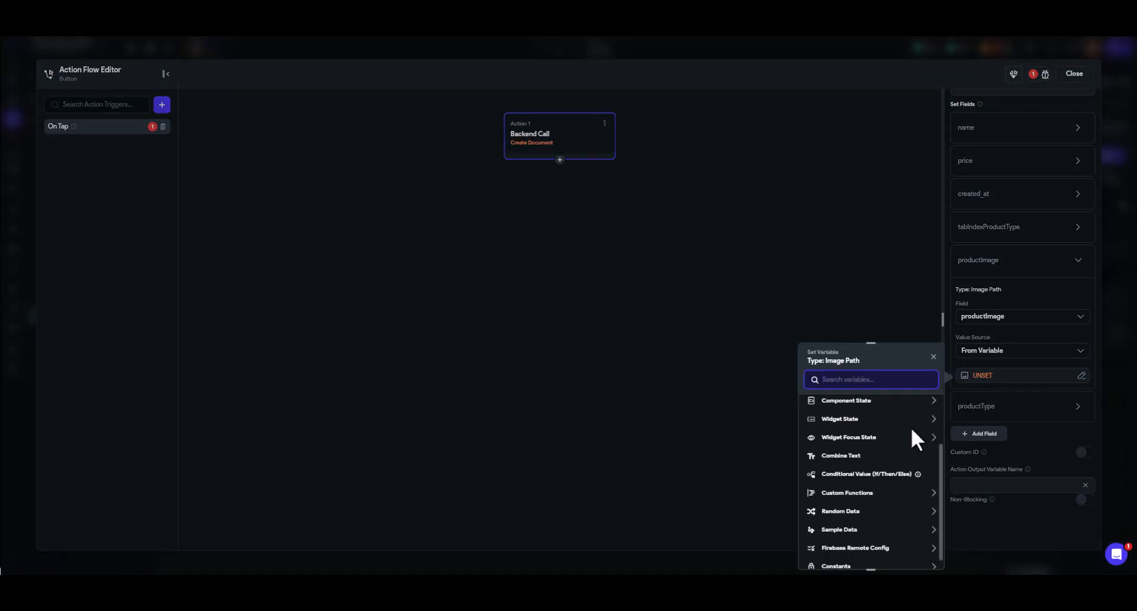
scroll(880, 450, up, 2)
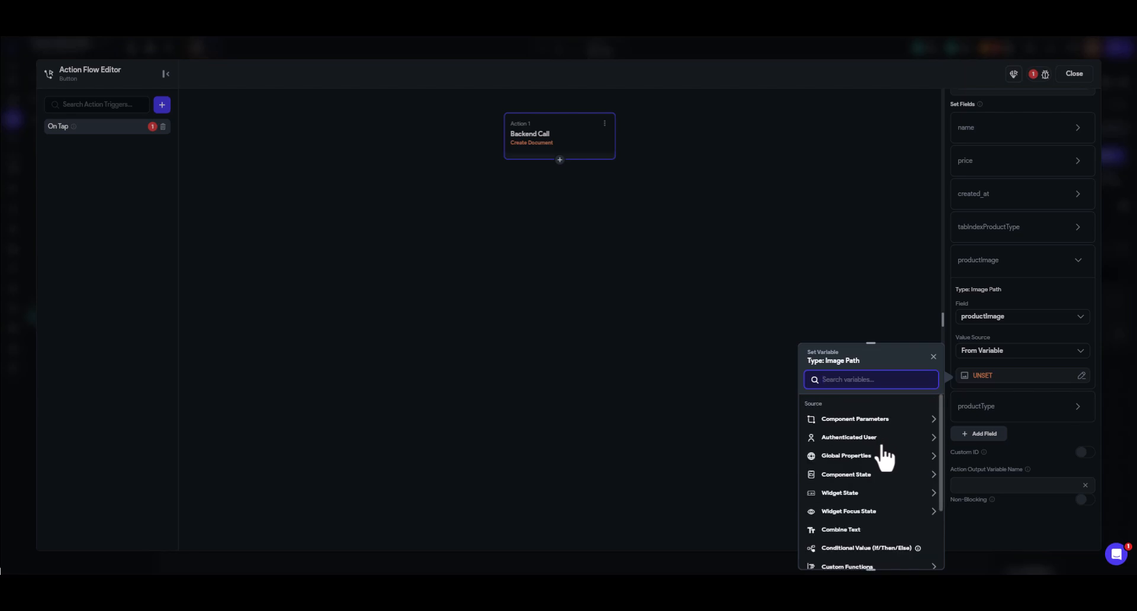
click(853, 476)
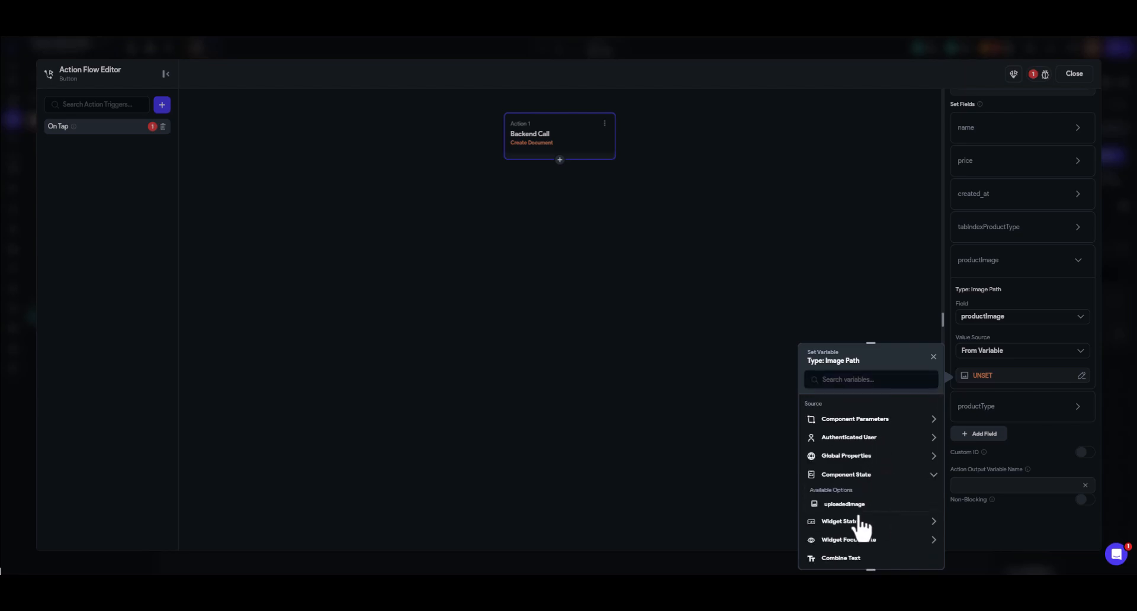
click(839, 504)
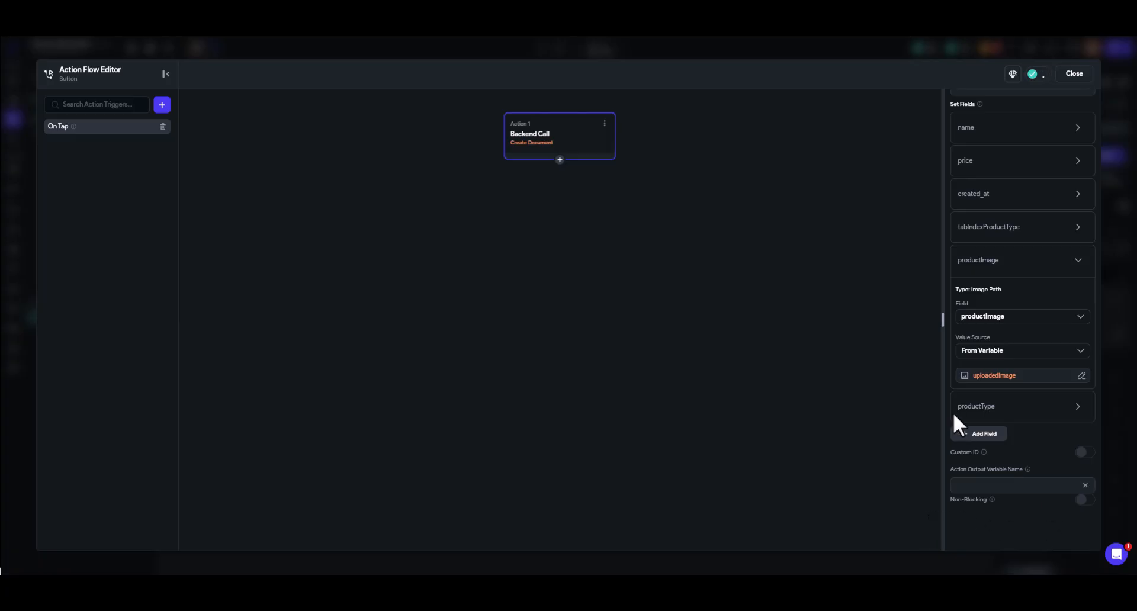
click(1075, 74)
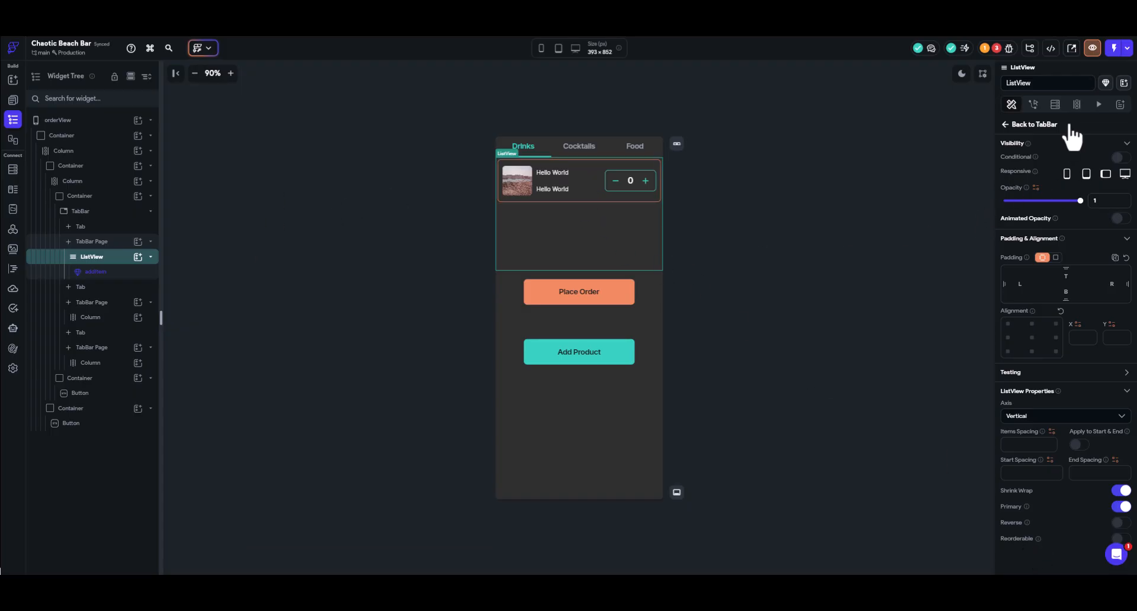
click(1055, 105)
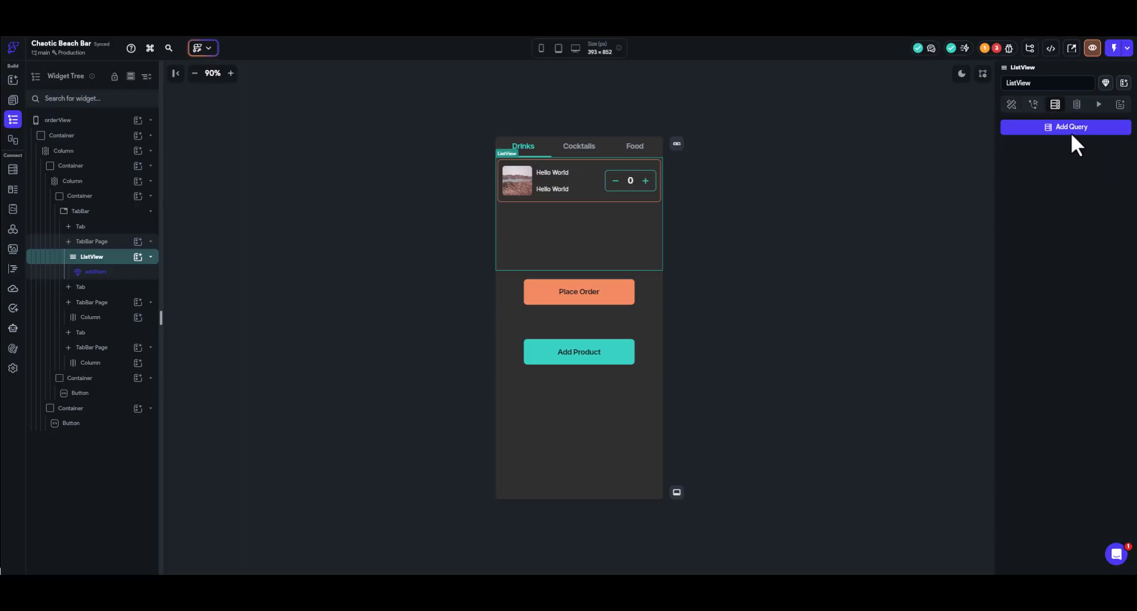
click(1068, 129)
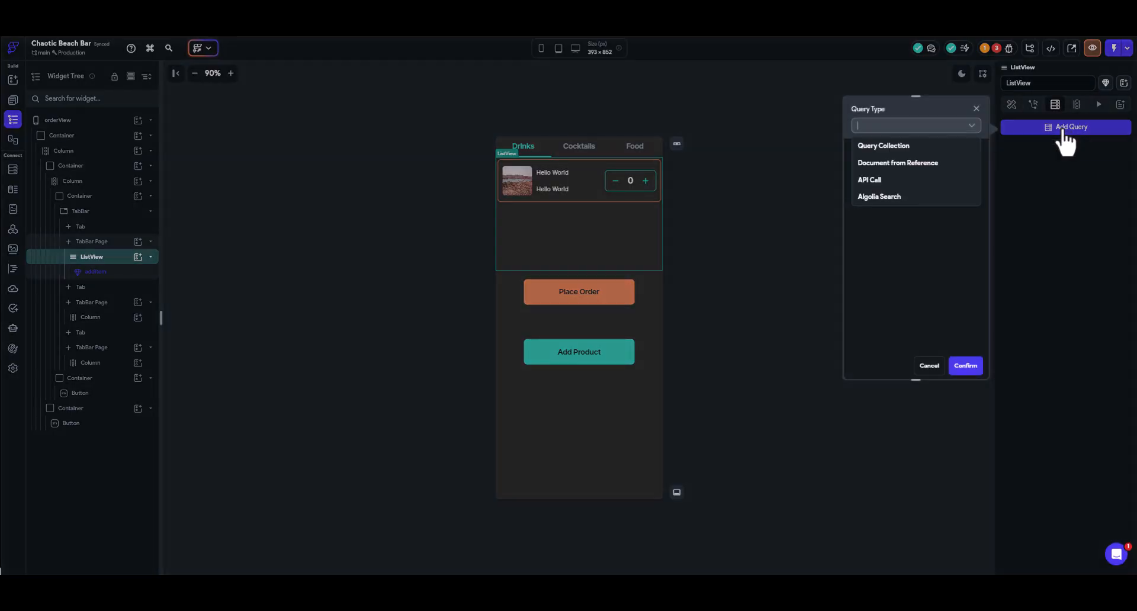
click(894, 146)
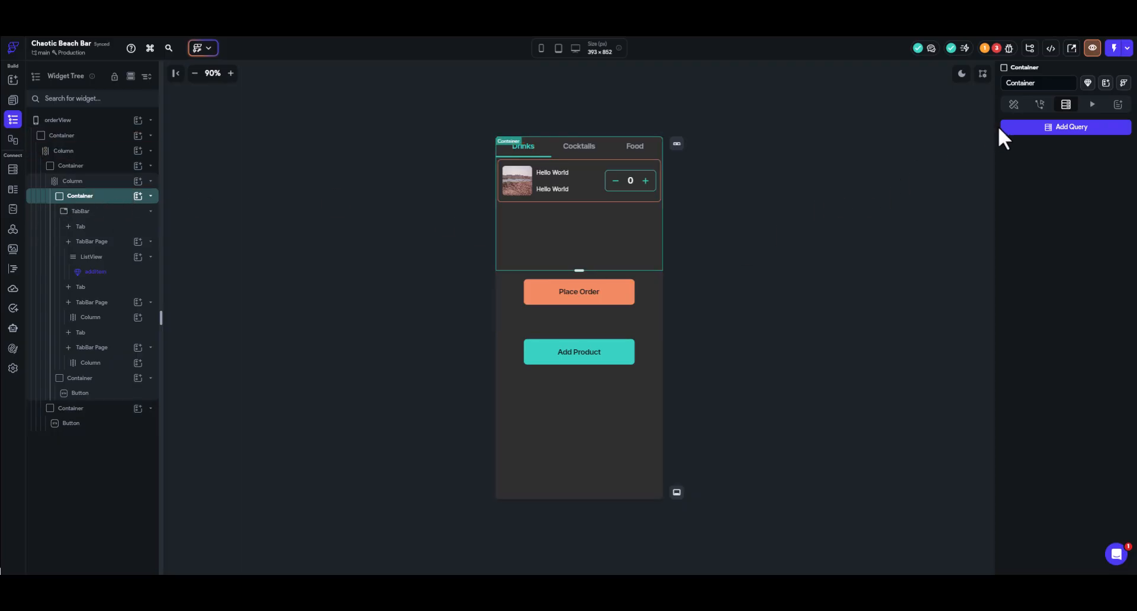
Set up a collection query for products on the container around the TabBar, with the authenticated user's User Reference as the users reference.
click(1071, 129)
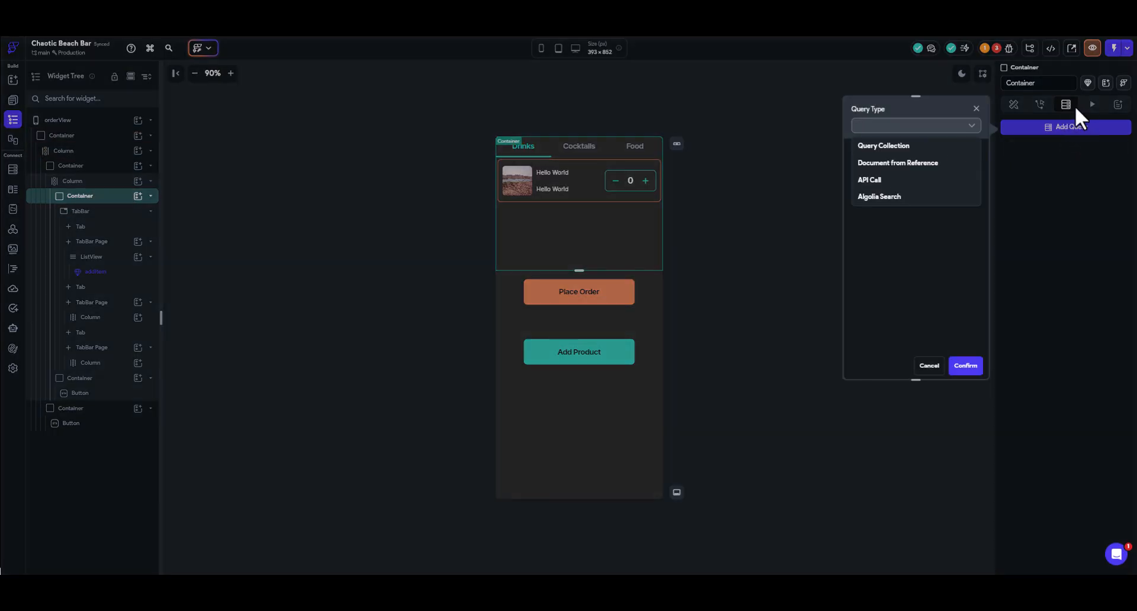
click(897, 146)
click(893, 178)
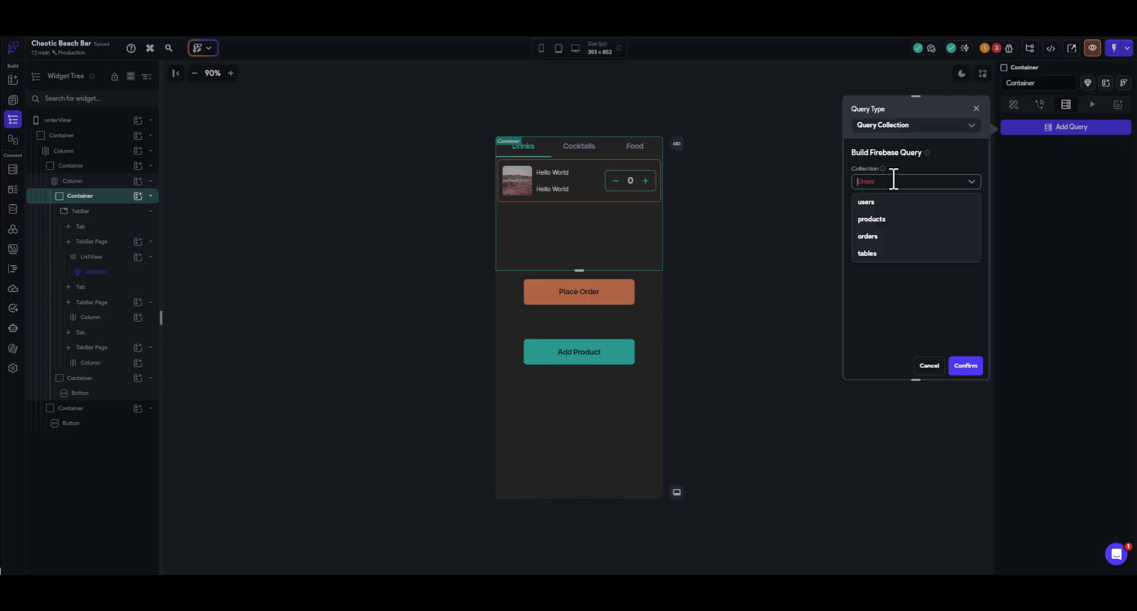
click(885, 219)
click(891, 256)
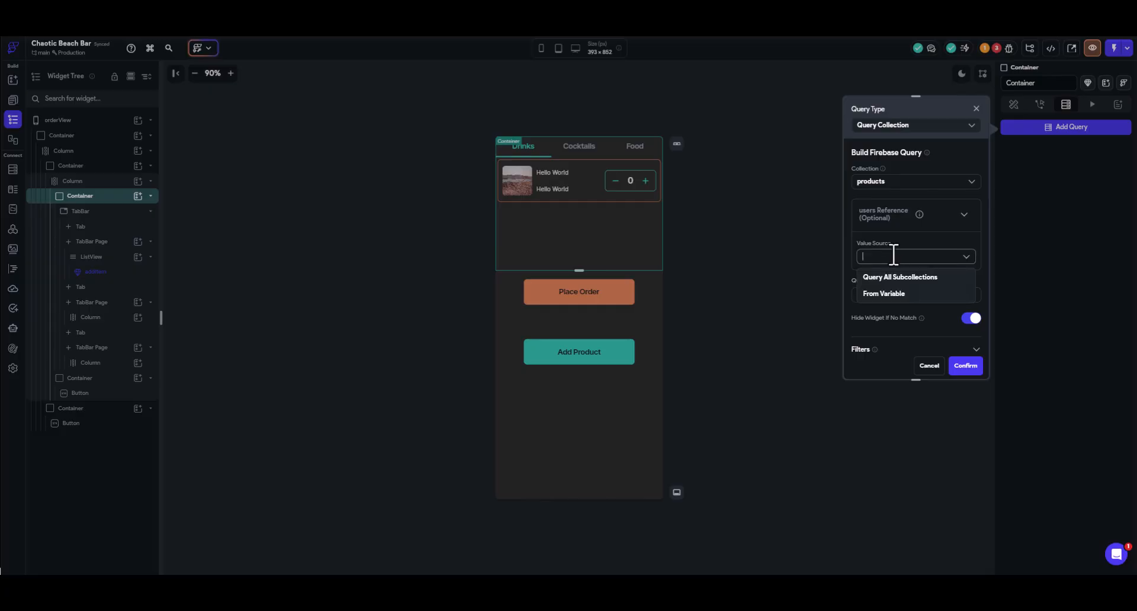
click(885, 295)
click(889, 289)
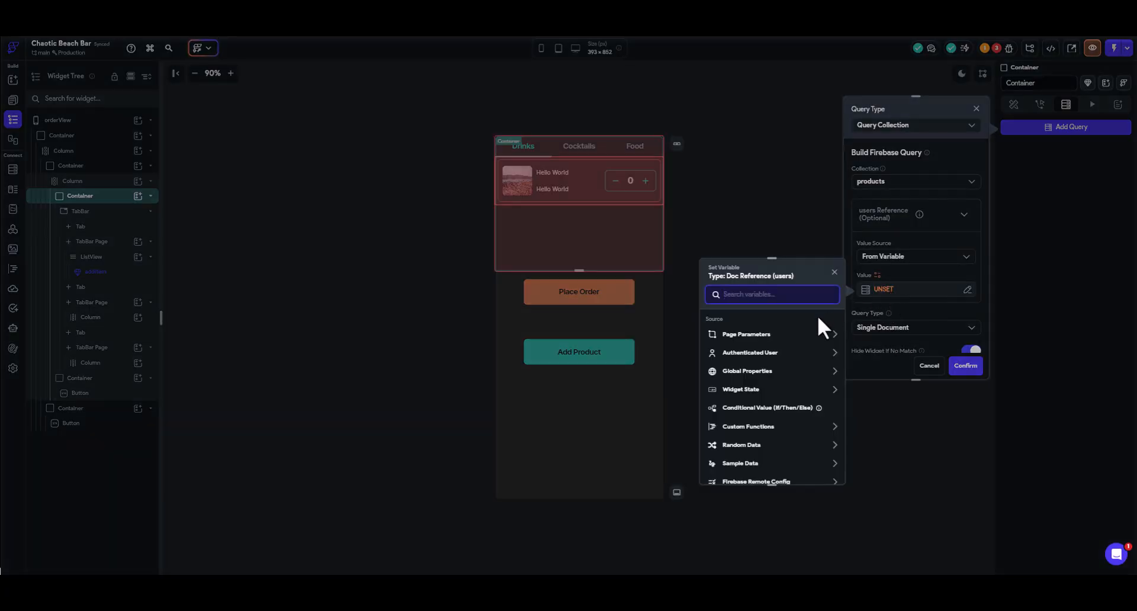
click(759, 354)
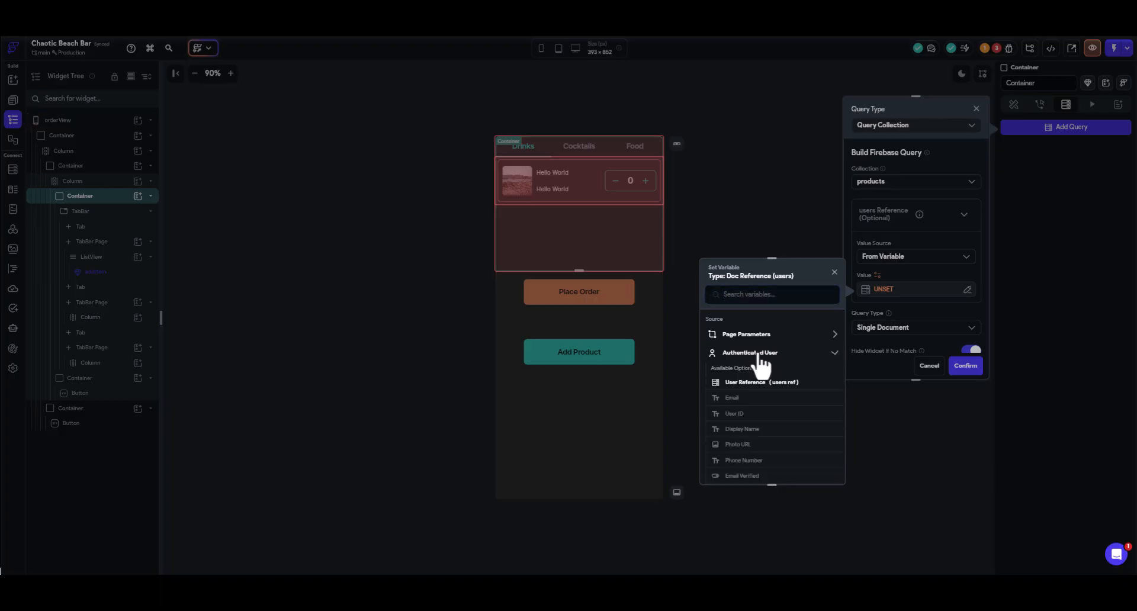
click(757, 385)
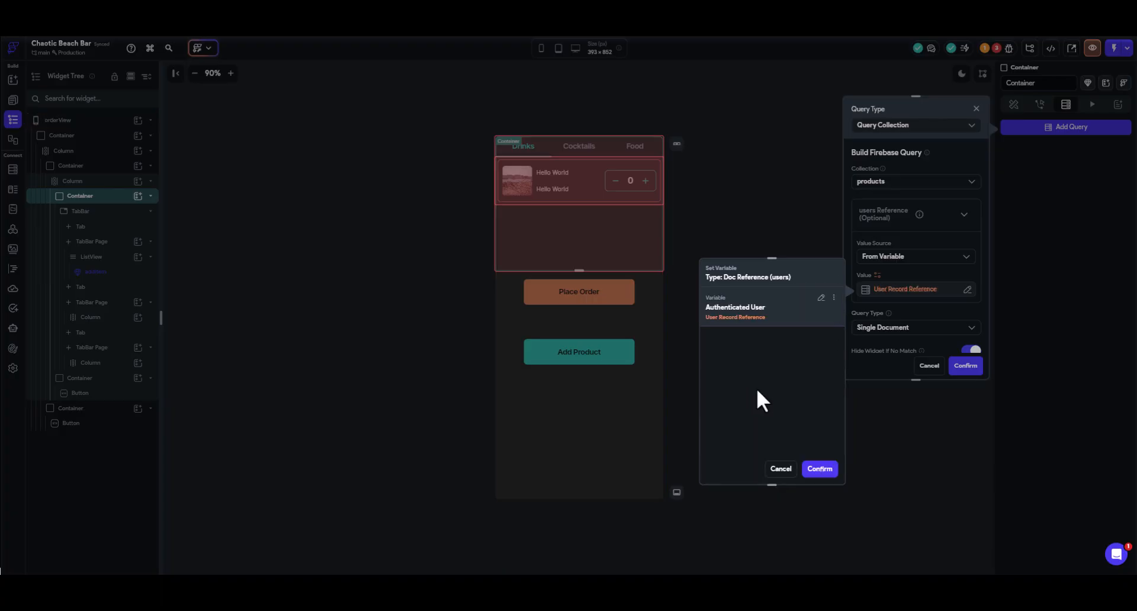
click(820, 470)
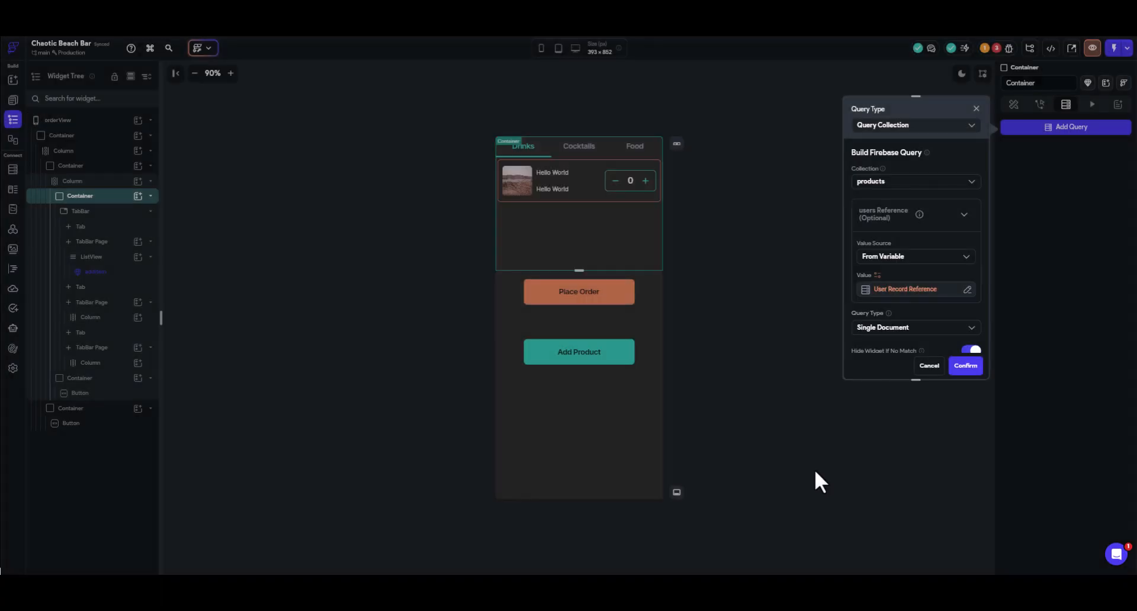
Set the products query type to List of Documents without a limit and confirm the query.
click(904, 328)
click(883, 348)
scroll(922, 332, down, 3)
scroll(911, 259, down, 2)
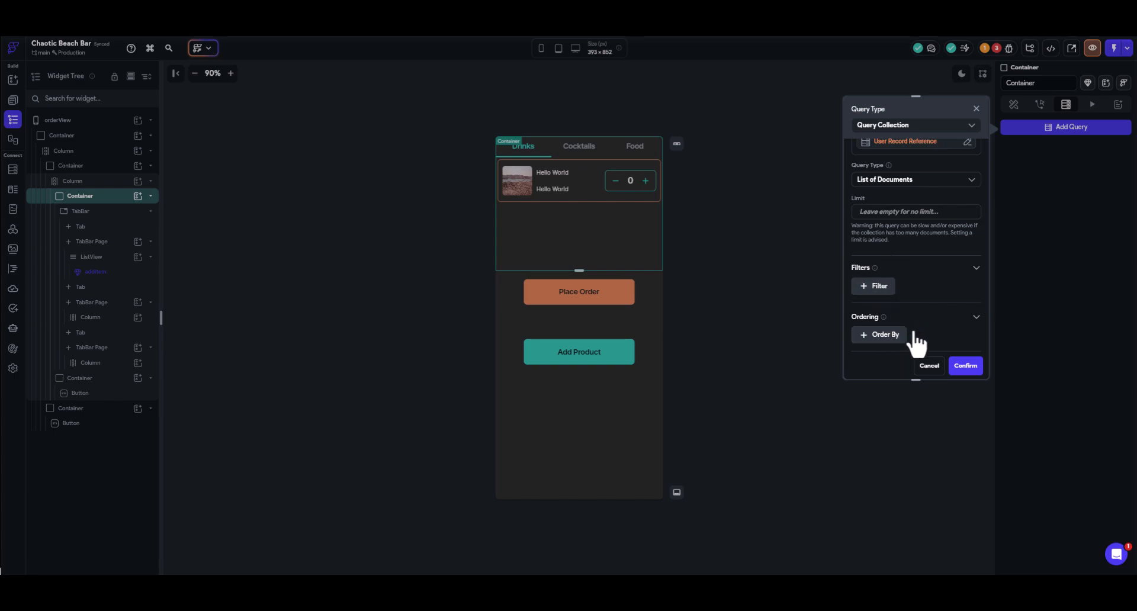
click(960, 366)
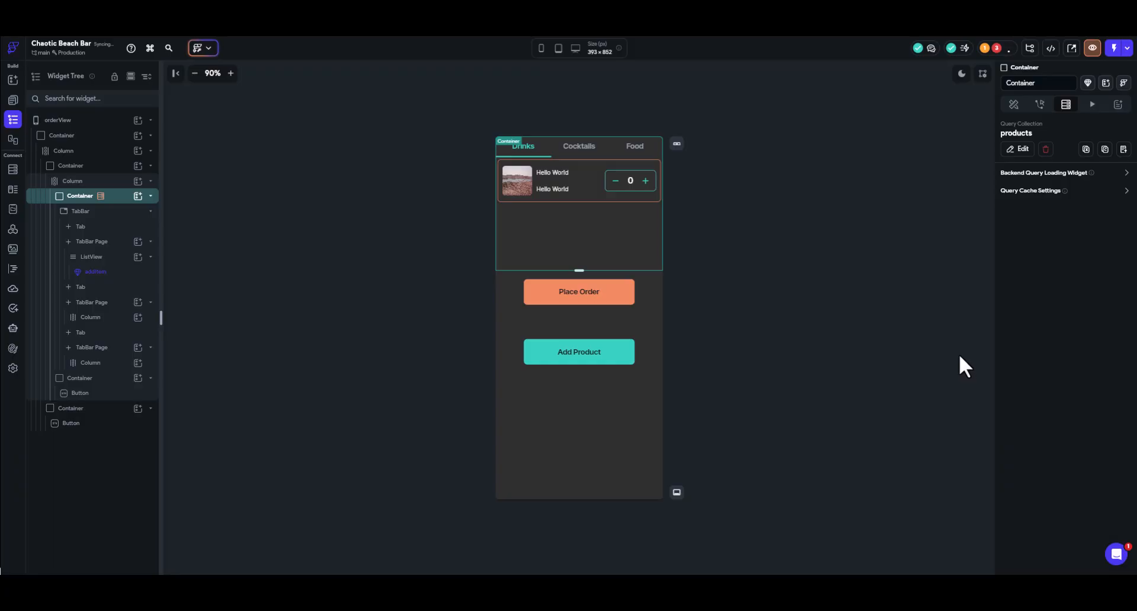
Generate the Drinks tab ListView's children from a variable named itemFields that uses the products Documents unchanged.
click(93, 259)
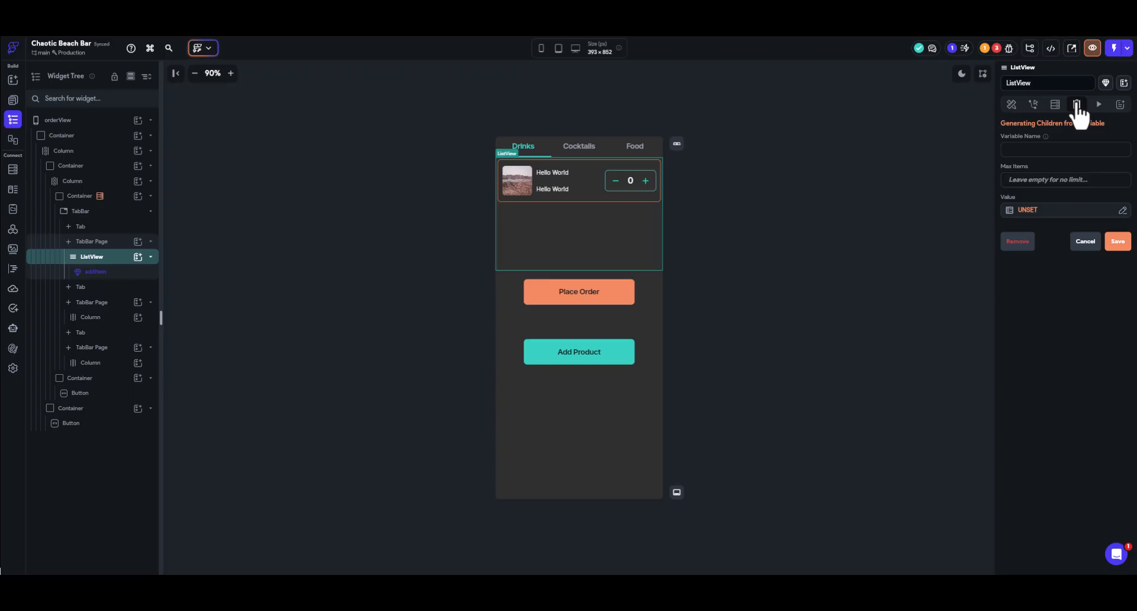
click(1028, 151)
text(itemFields)
click(1030, 215)
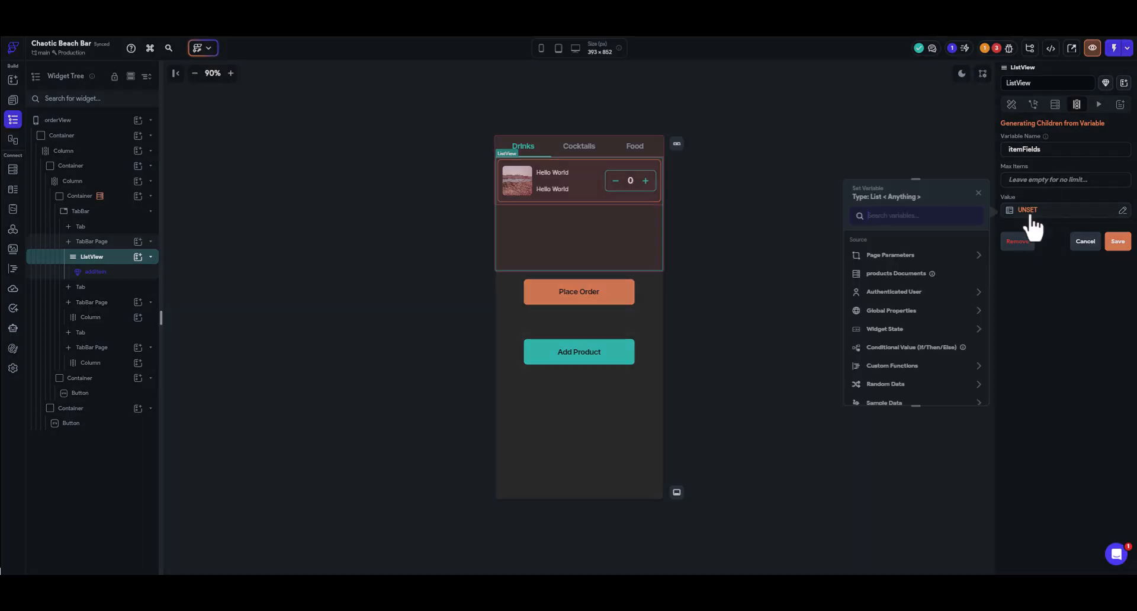
click(914, 277)
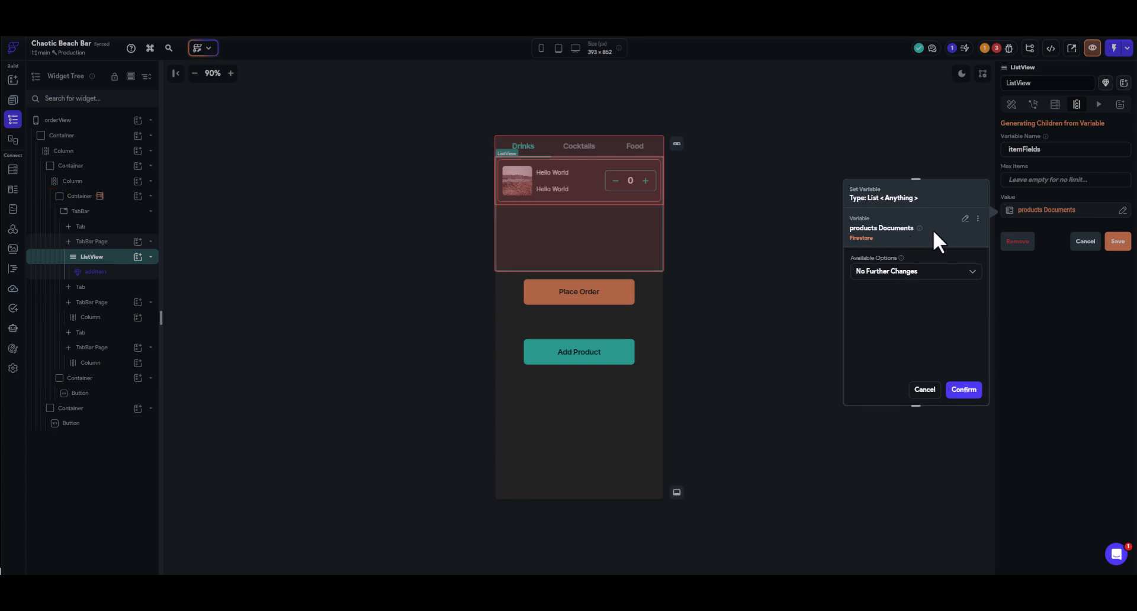
click(962, 394)
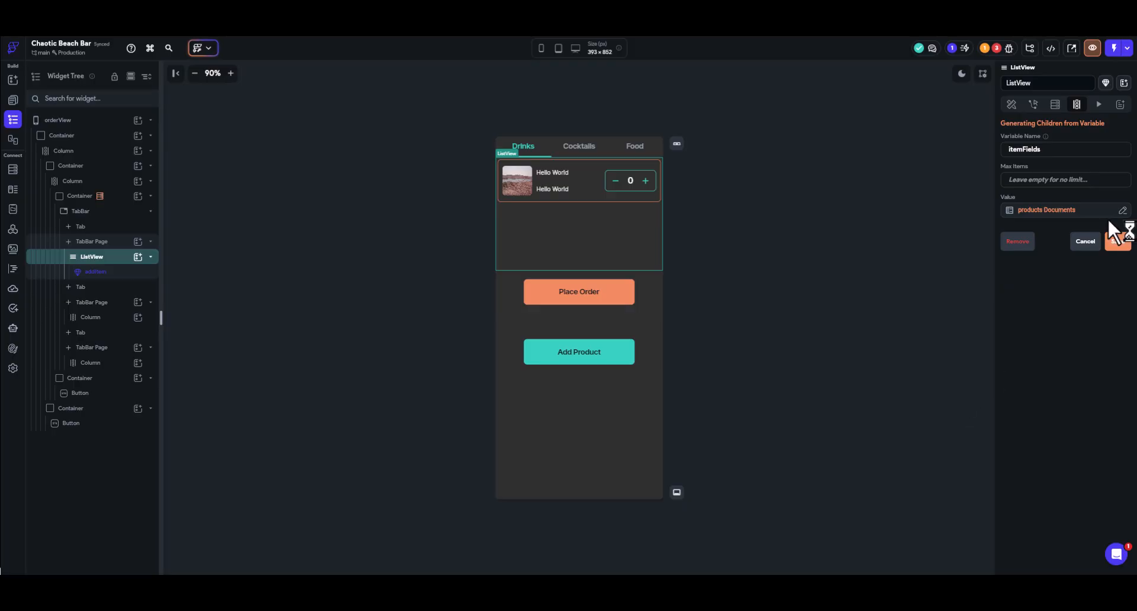
click(1118, 242)
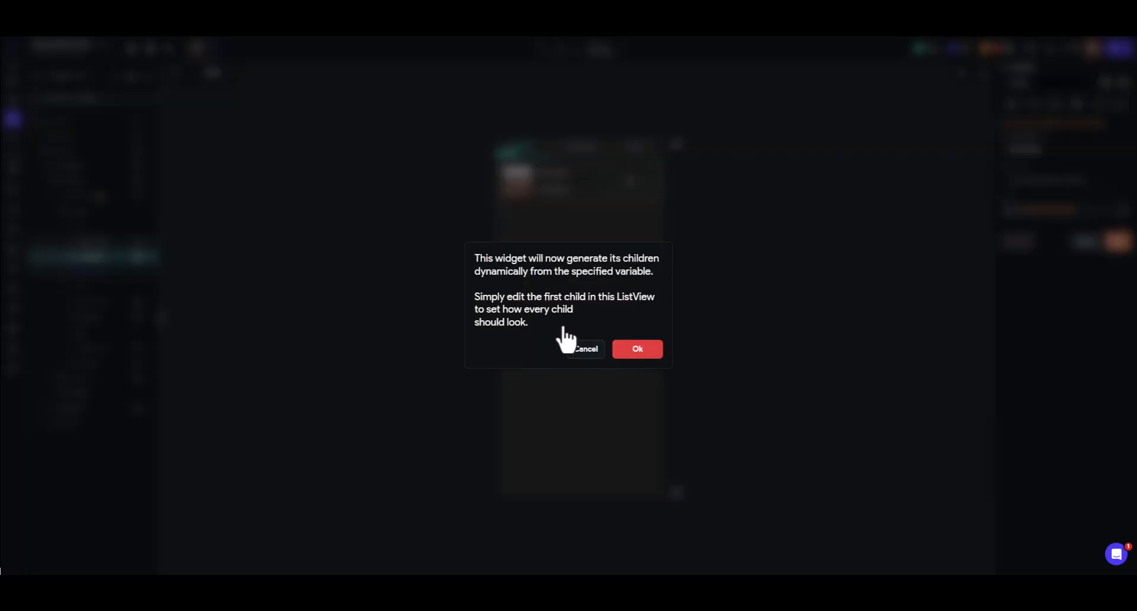
click(638, 350)
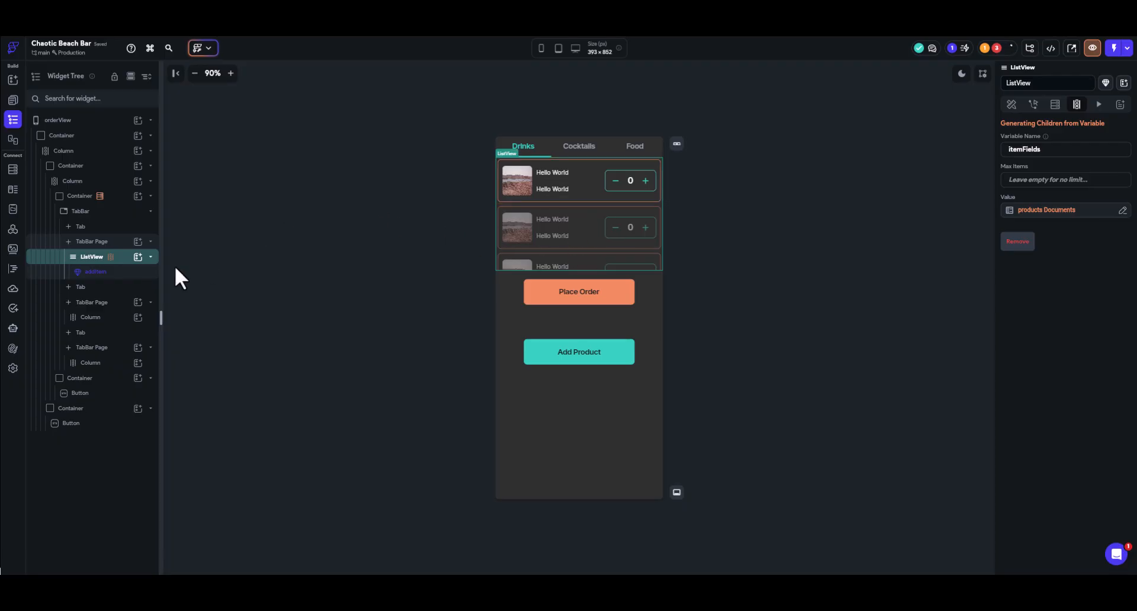
Set the imageUrl parameter of the ListView's addItem component to productImage from the itemFields Item.
click(99, 273)
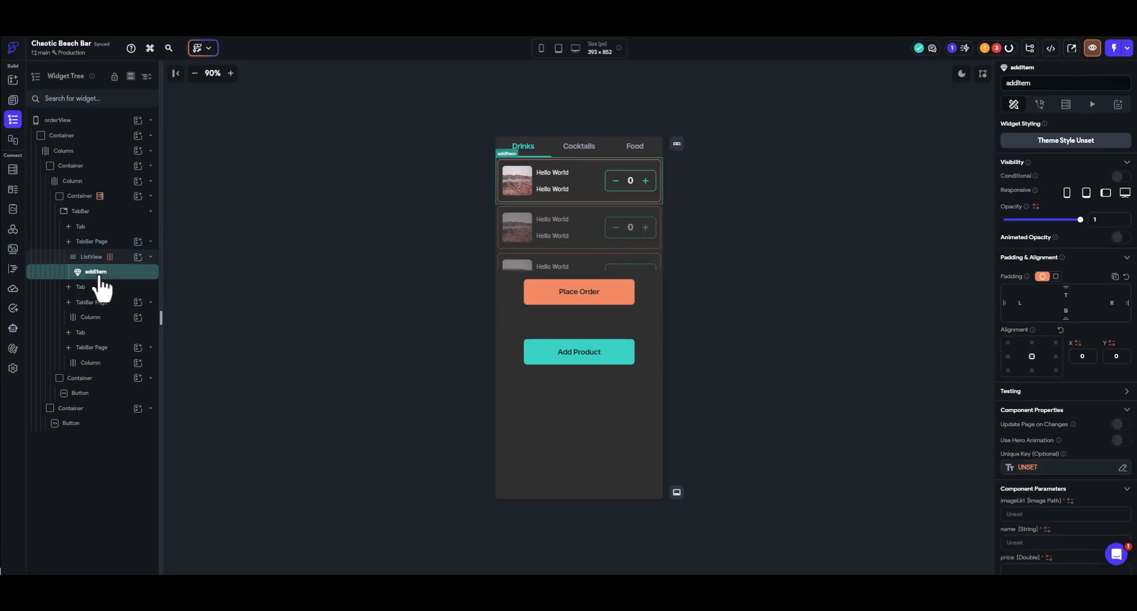
scroll(1064, 410, down, 2)
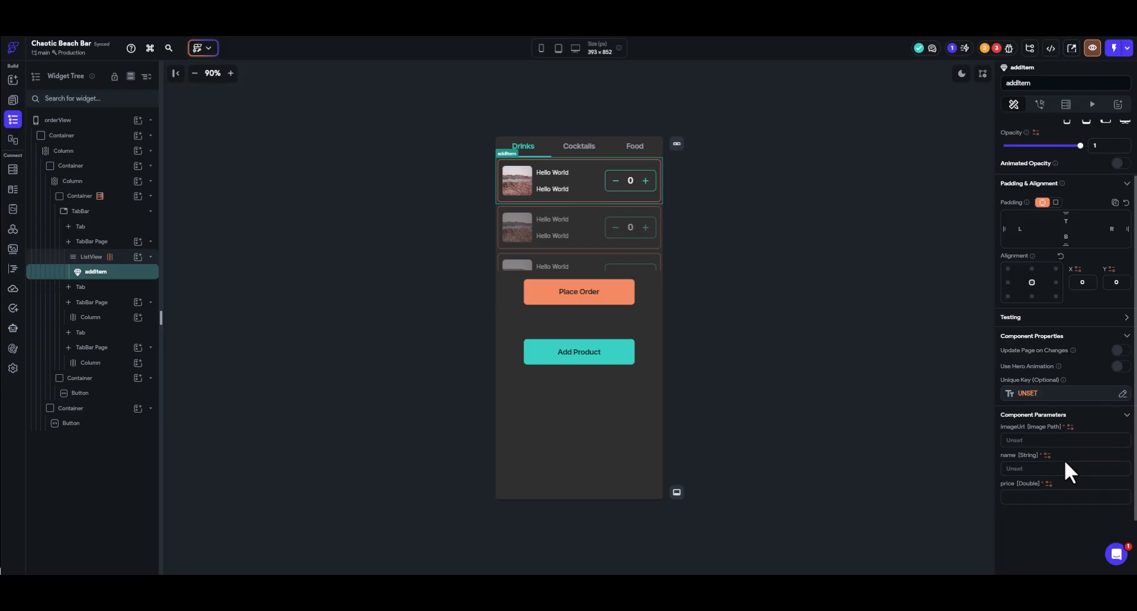
click(1071, 428)
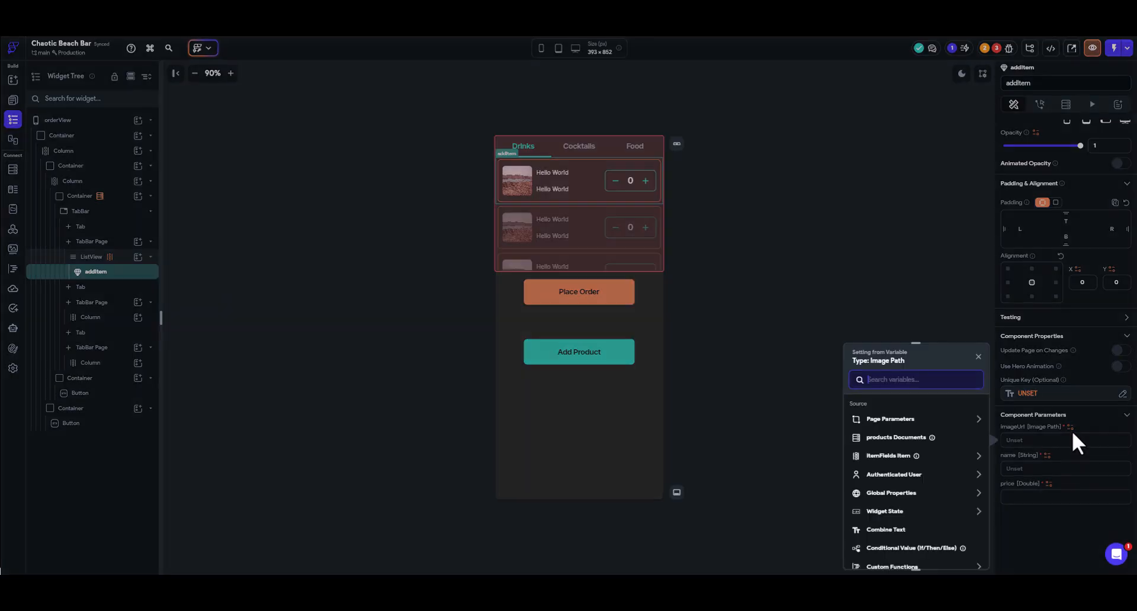
click(889, 465)
scroll(915, 461, down, 1)
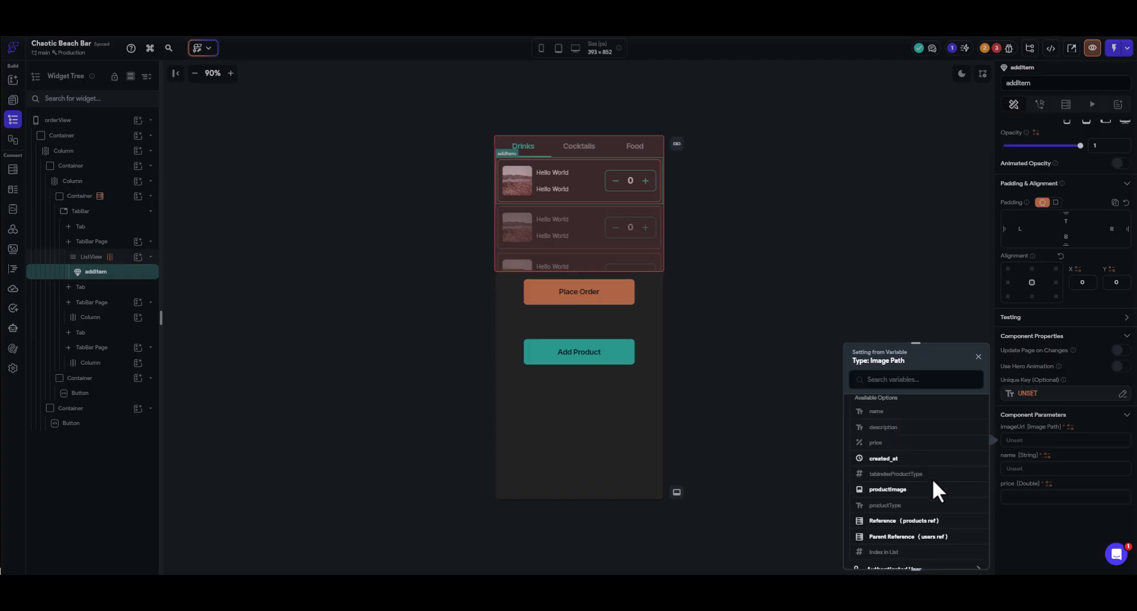
click(902, 489)
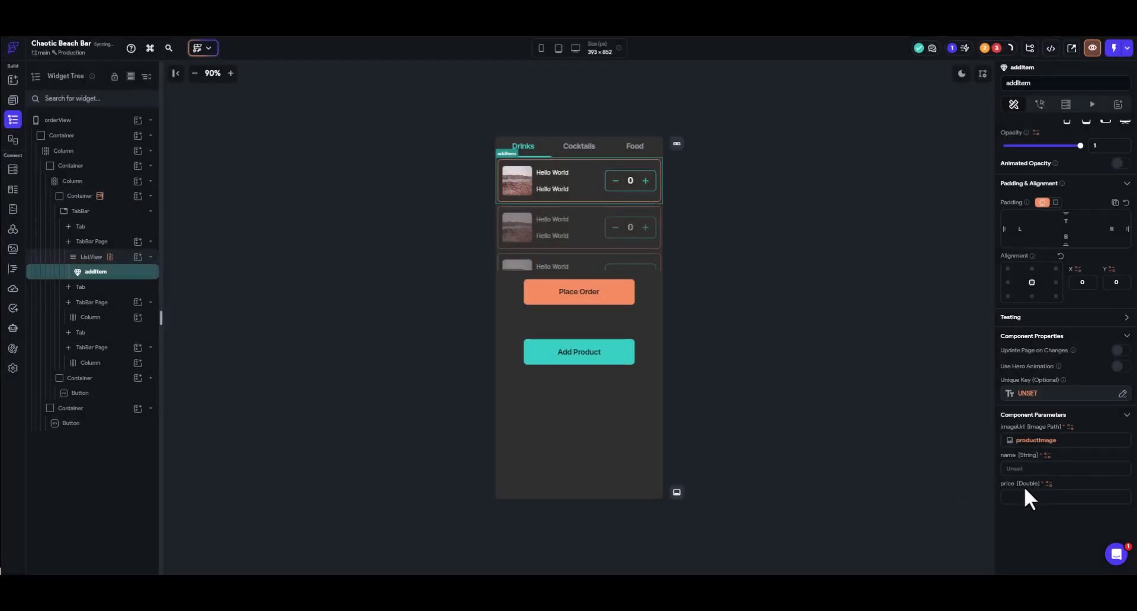
Set the addItem component's name and price parameters to the name and price of the itemFields Item.
click(1048, 455)
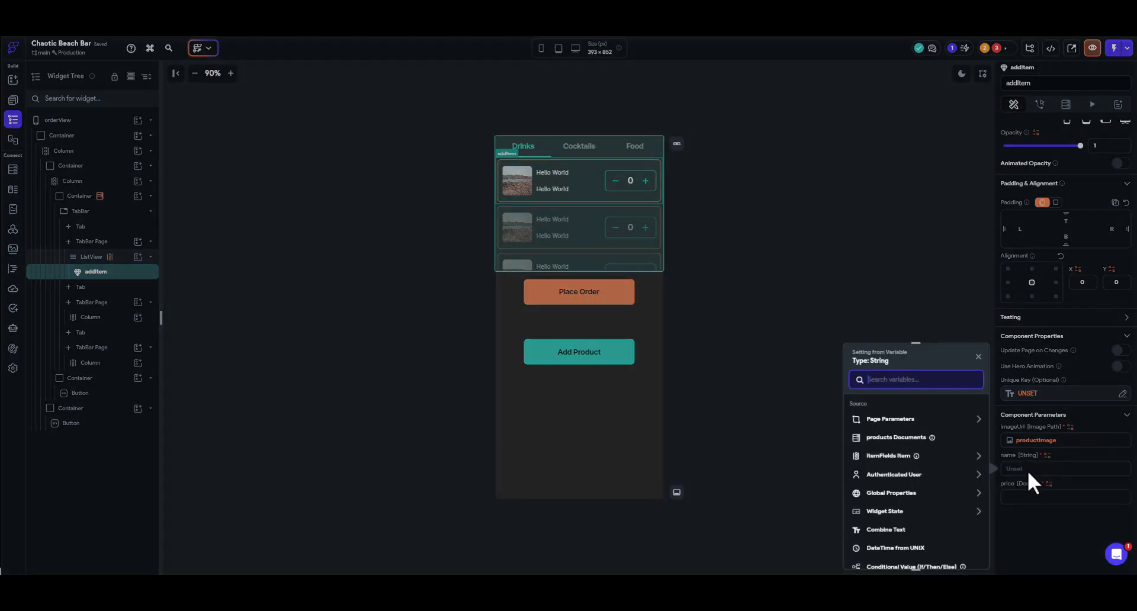
click(912, 457)
click(882, 487)
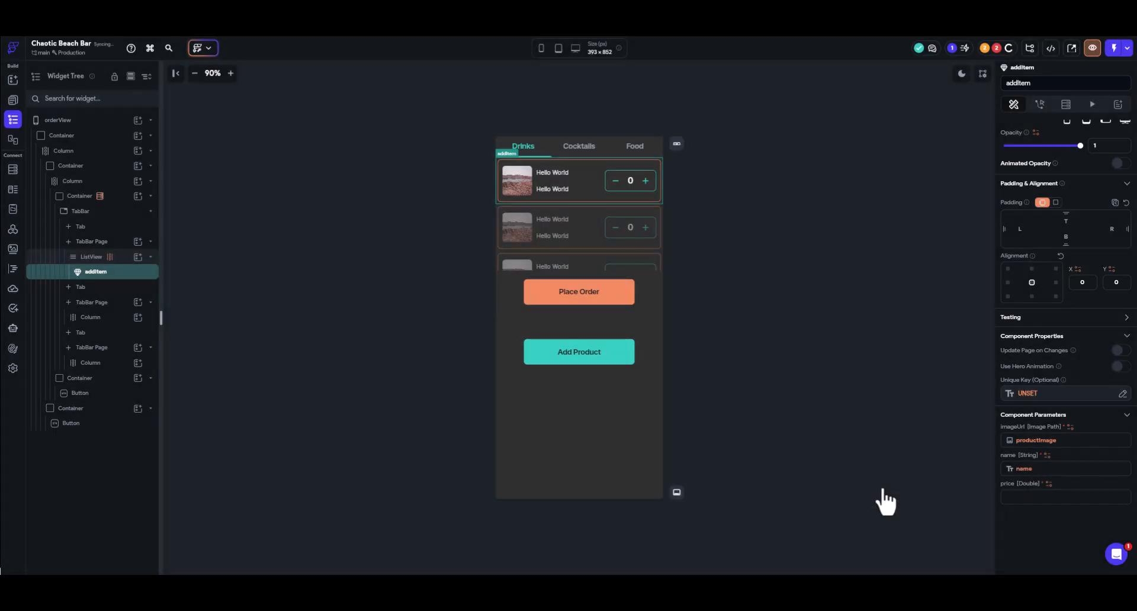
click(1048, 484)
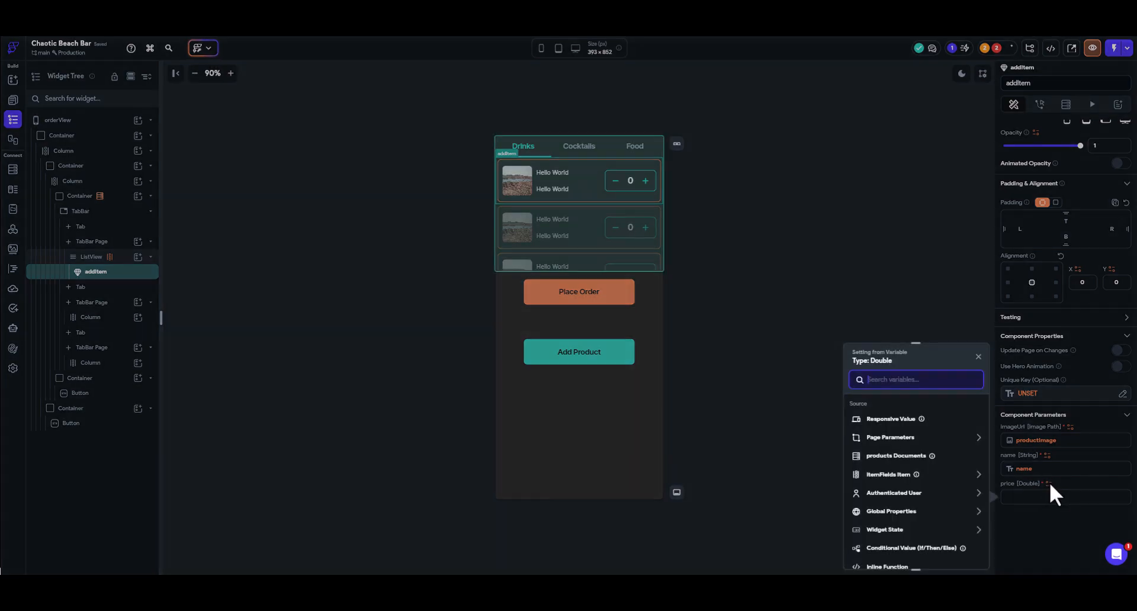
click(897, 474)
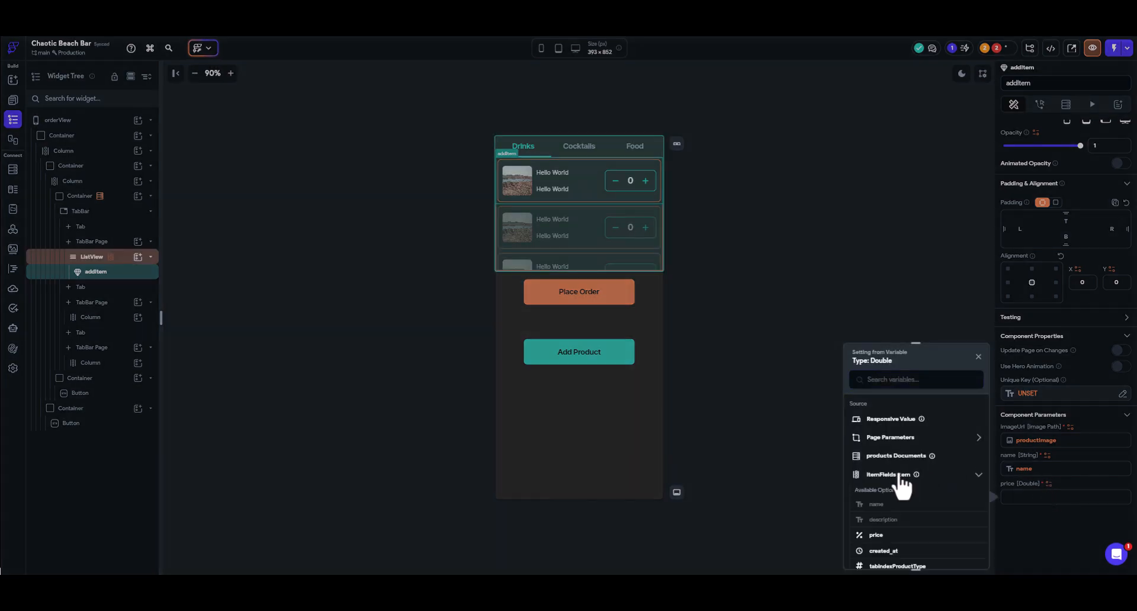
click(877, 535)
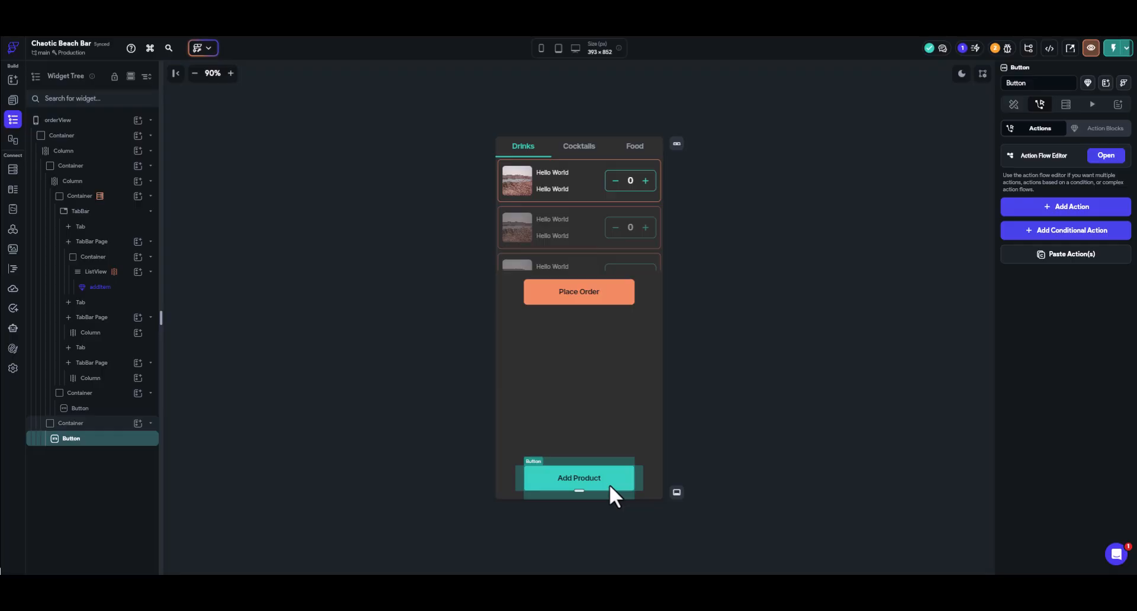
Give the Add Product button an On Tap action that shows the addProduct component in a Bottom Sheet.
click(1106, 156)
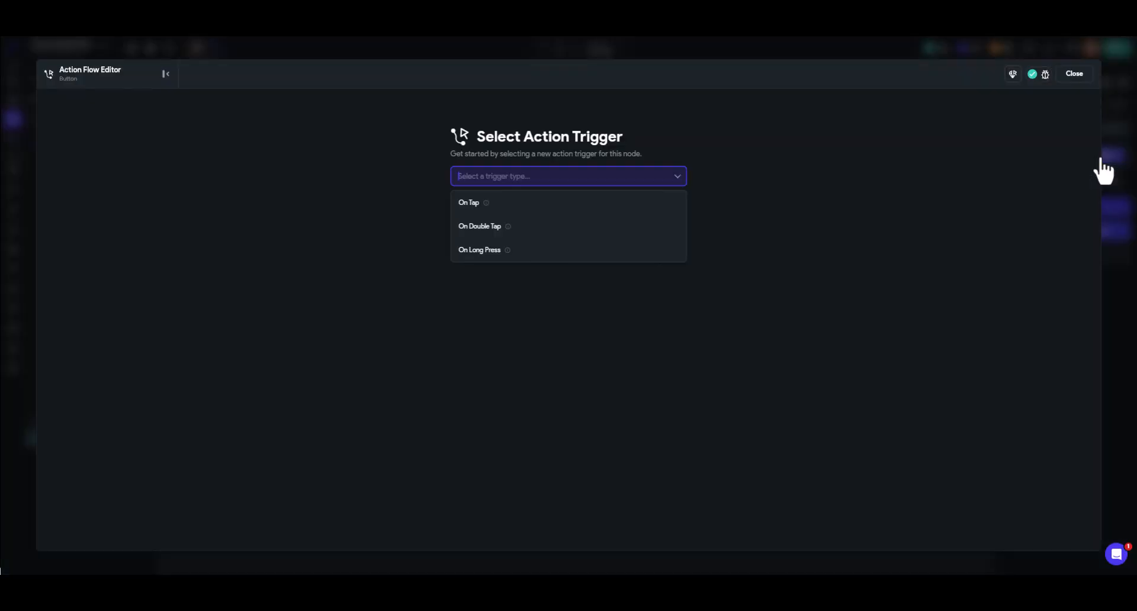
click(472, 204)
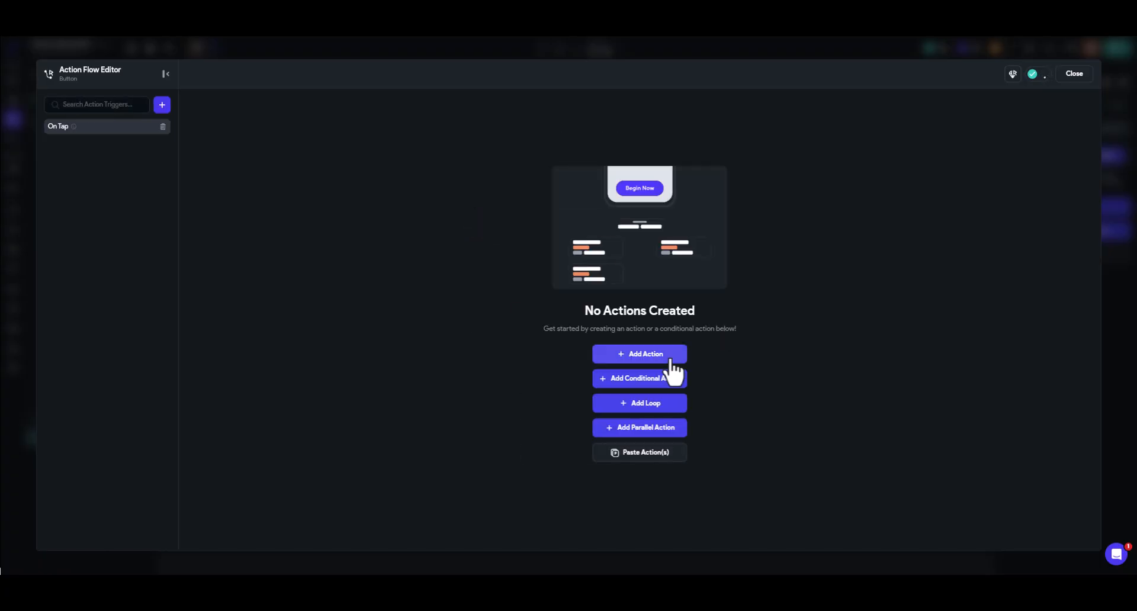
click(668, 359)
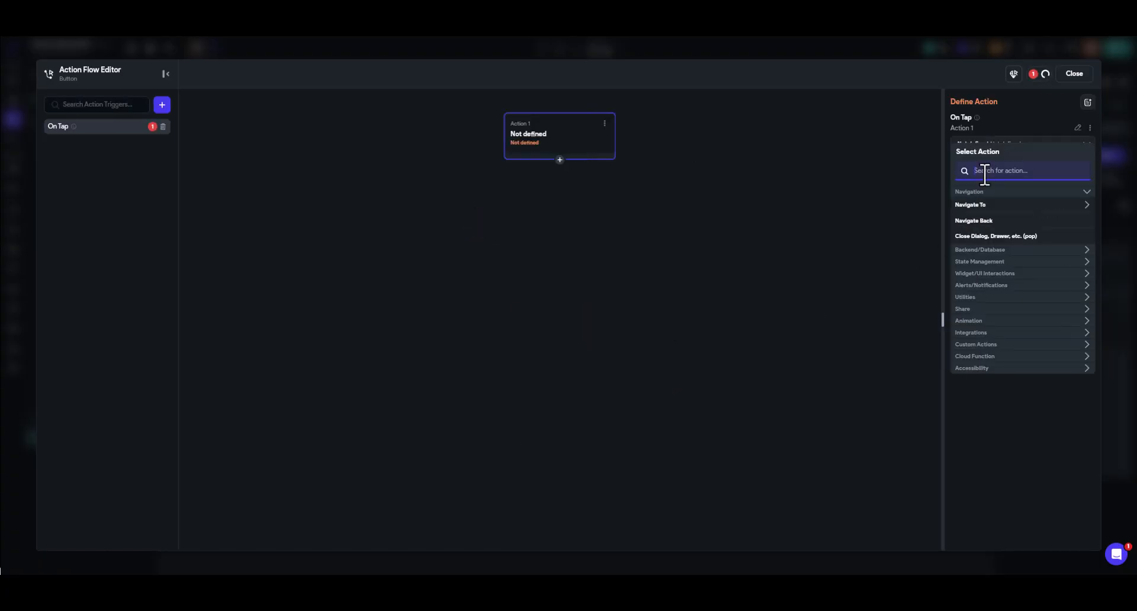
text(bottom)
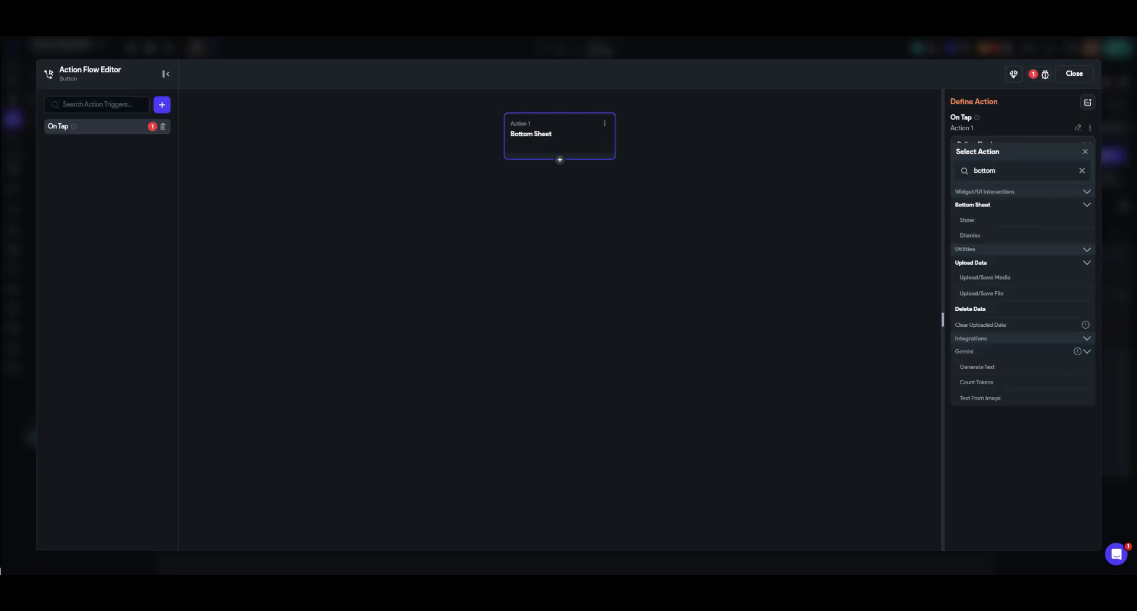
click(968, 221)
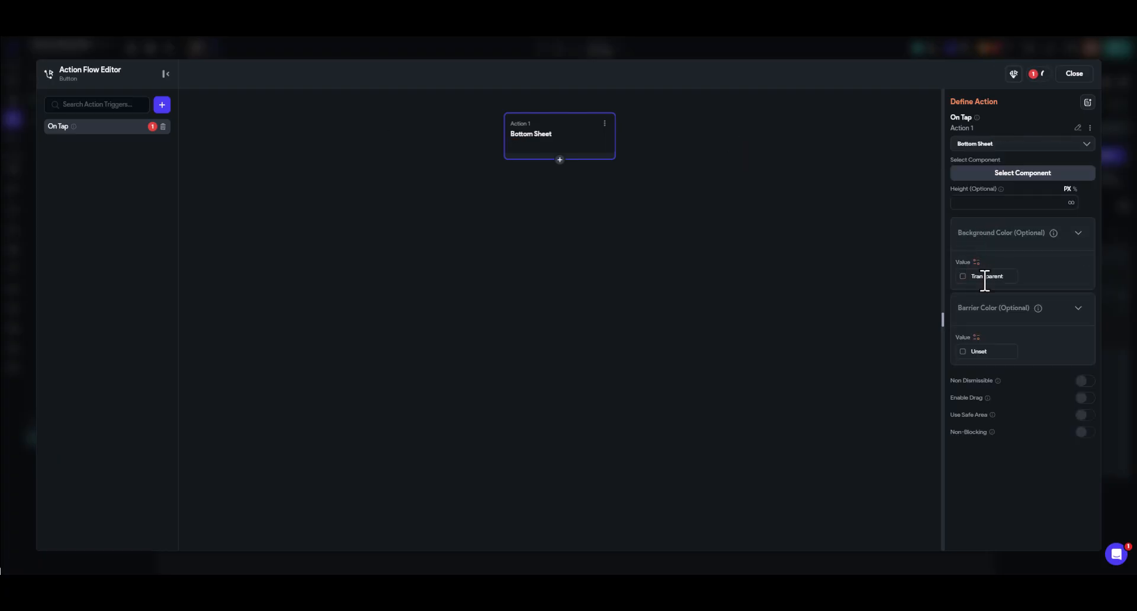
click(1018, 174)
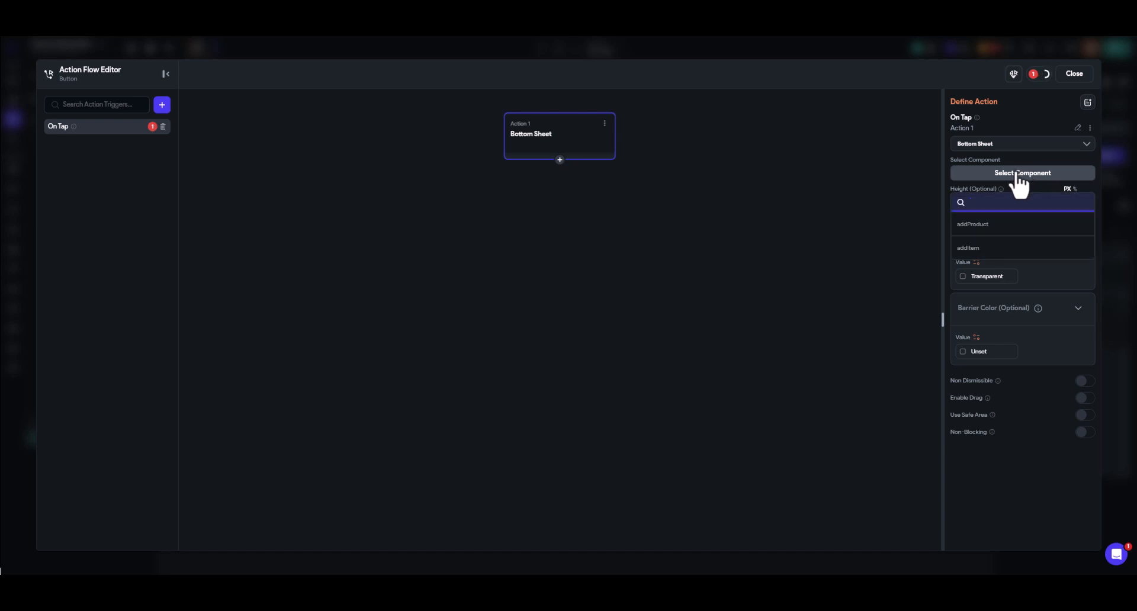
click(977, 225)
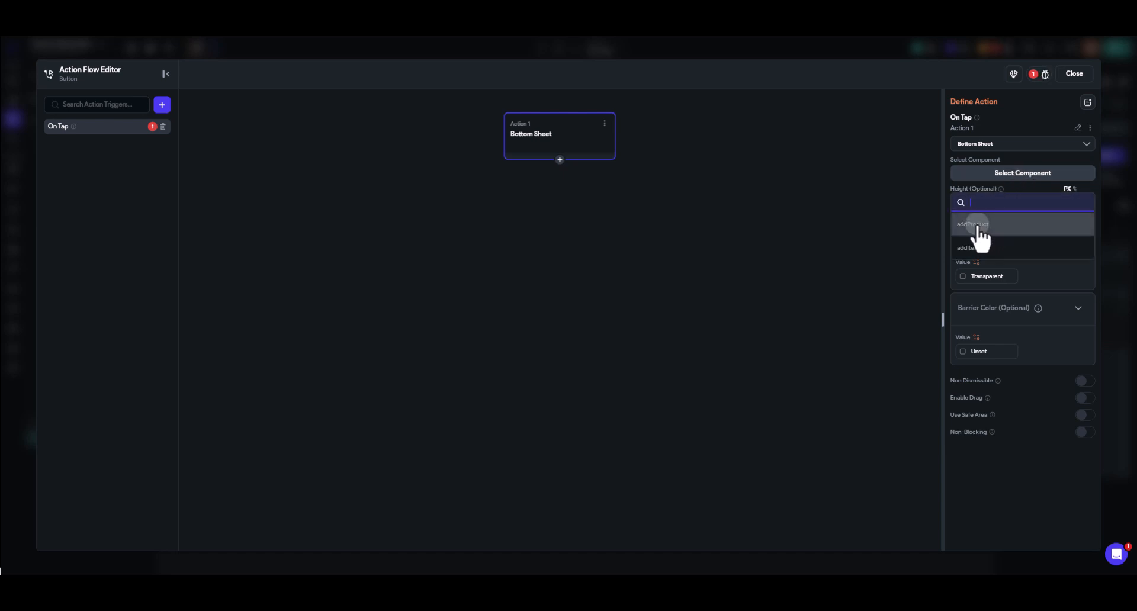
scroll(1025, 212, down, 1)
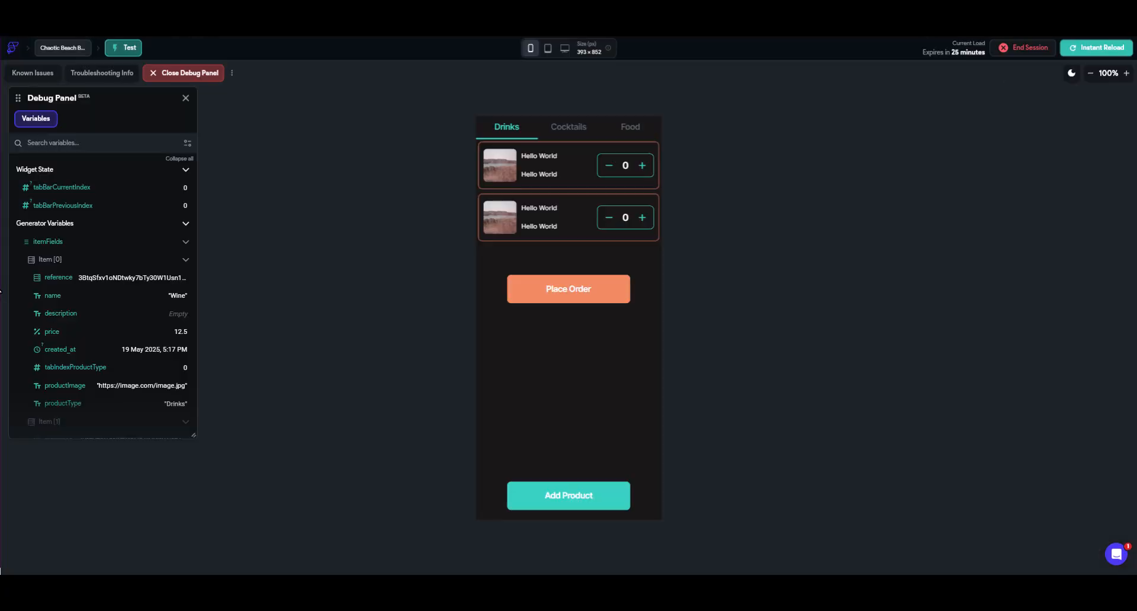
In the running test app, add a Food product named fhfgjfj priced 12.99 and check the product list.
click(557, 499)
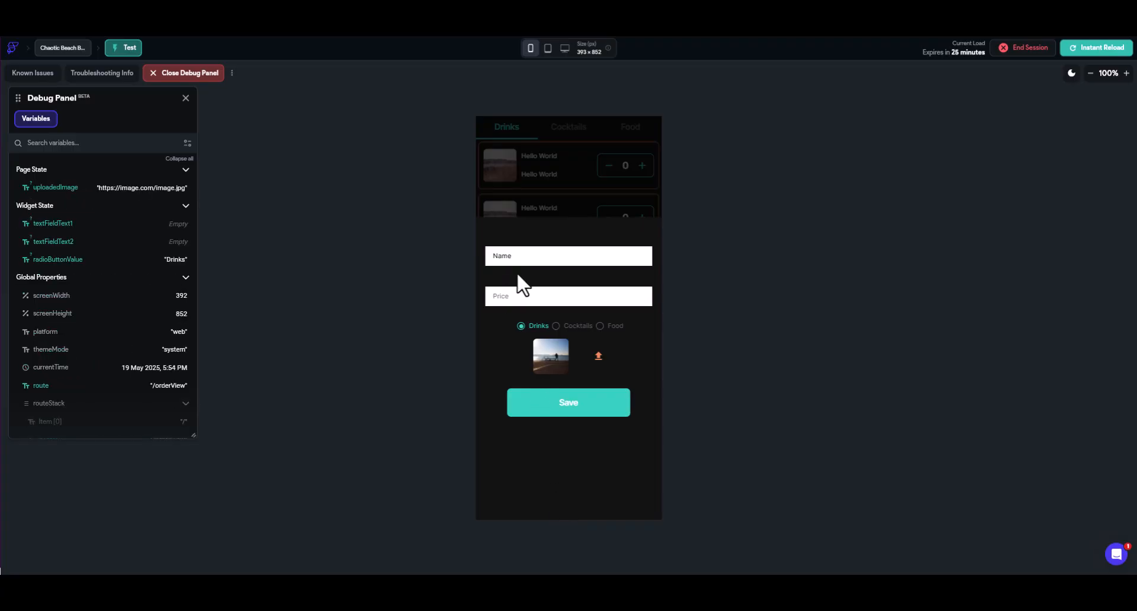
click(516, 257)
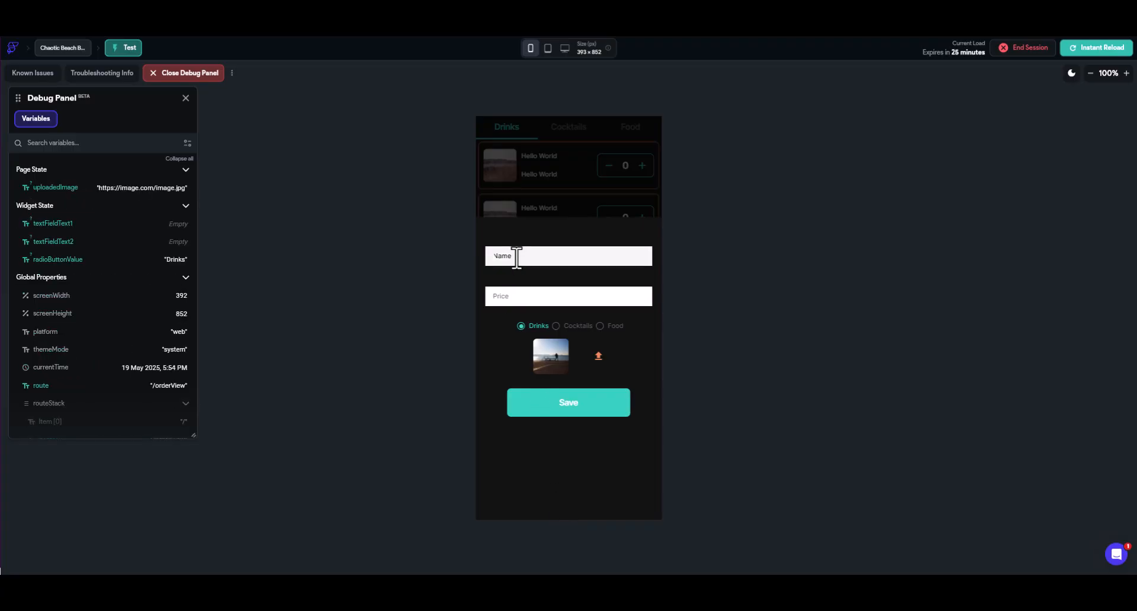
text(fhfgjfj)
click(521, 297)
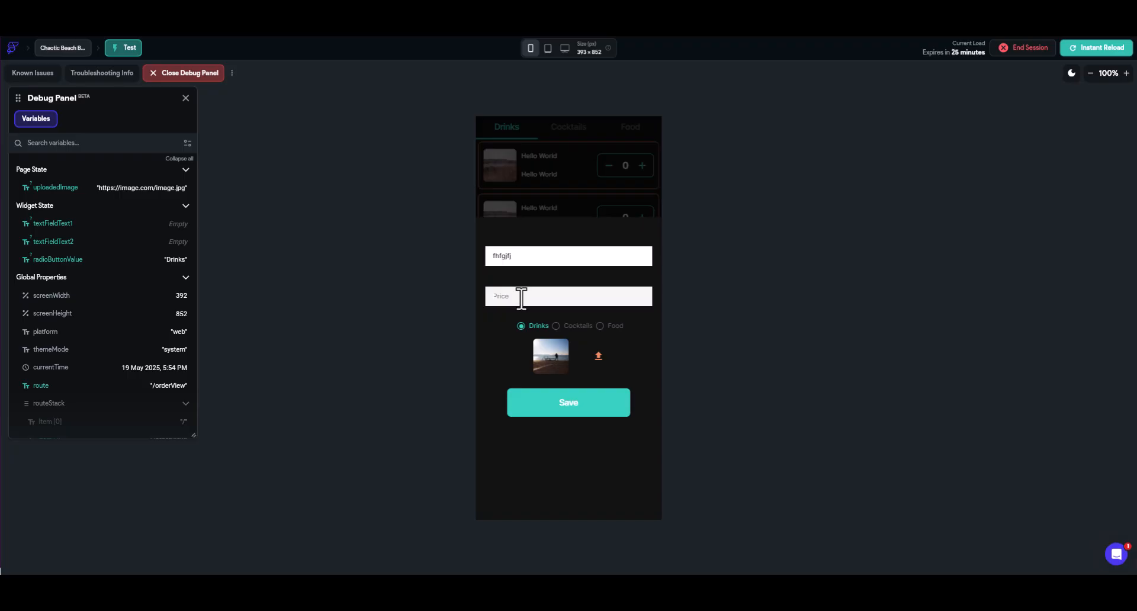
text(12.99)
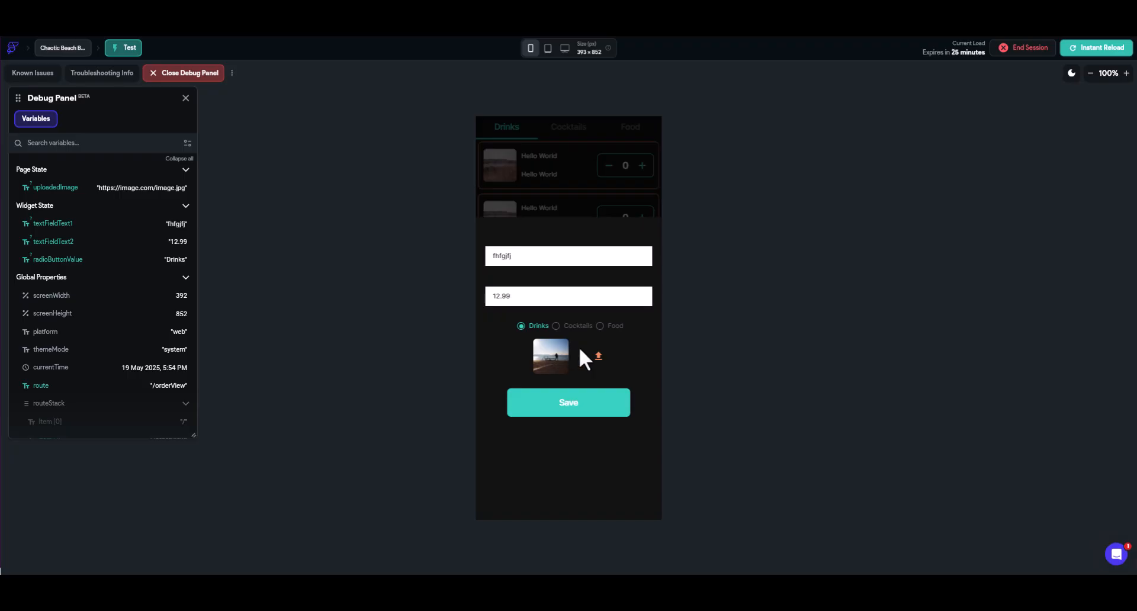
click(601, 327)
click(614, 129)
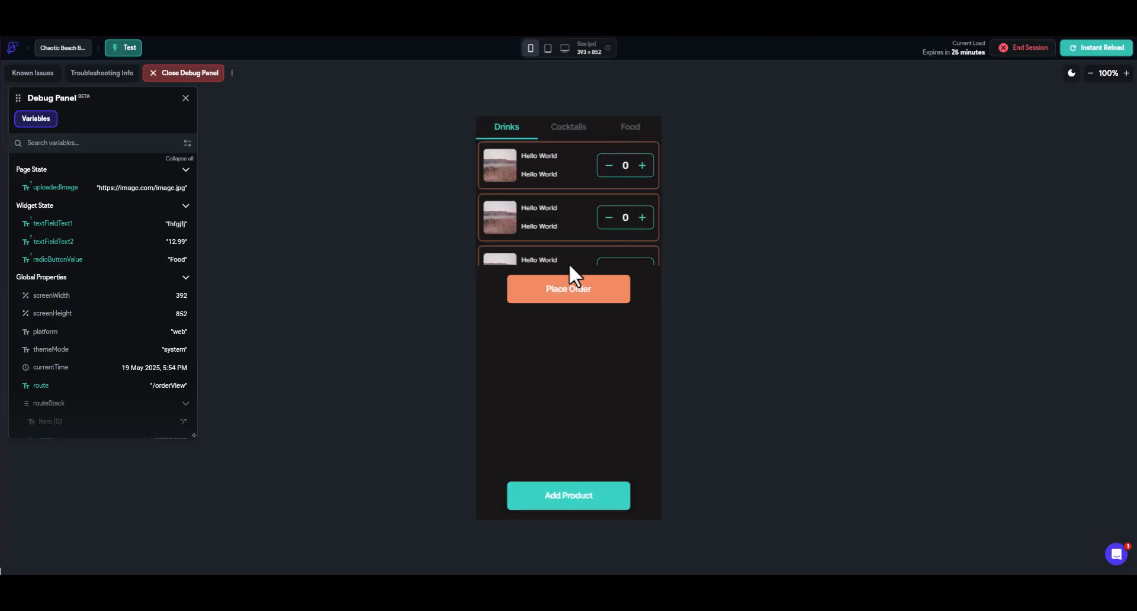
scroll(560, 259, down, 1)
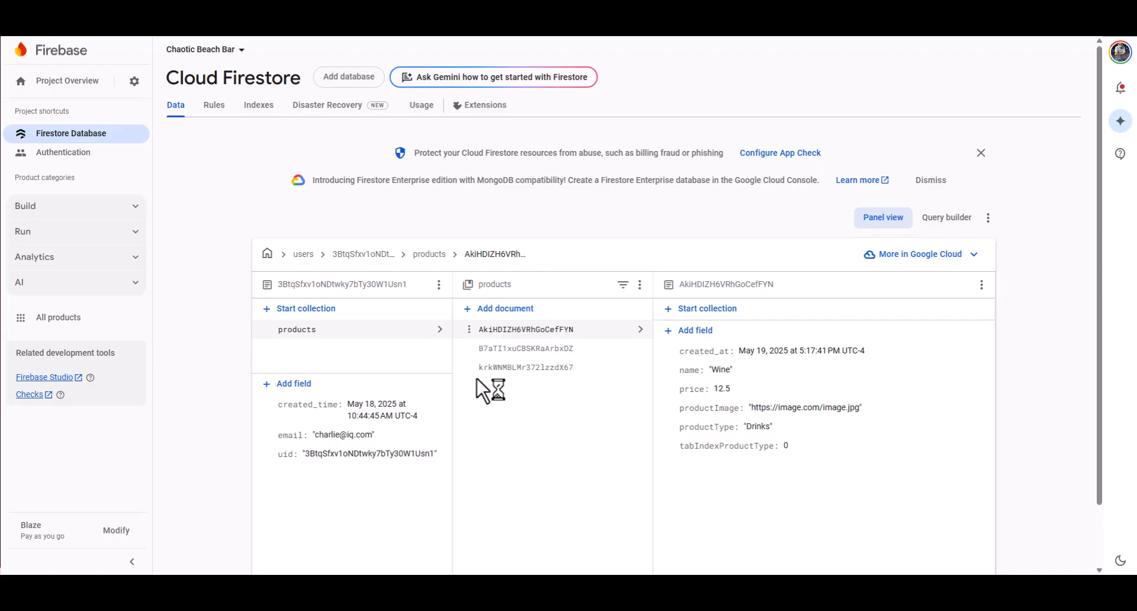
In the Cloud Firestore console, inspect the products documents and delete the one named fhfgjfj.
click(513, 368)
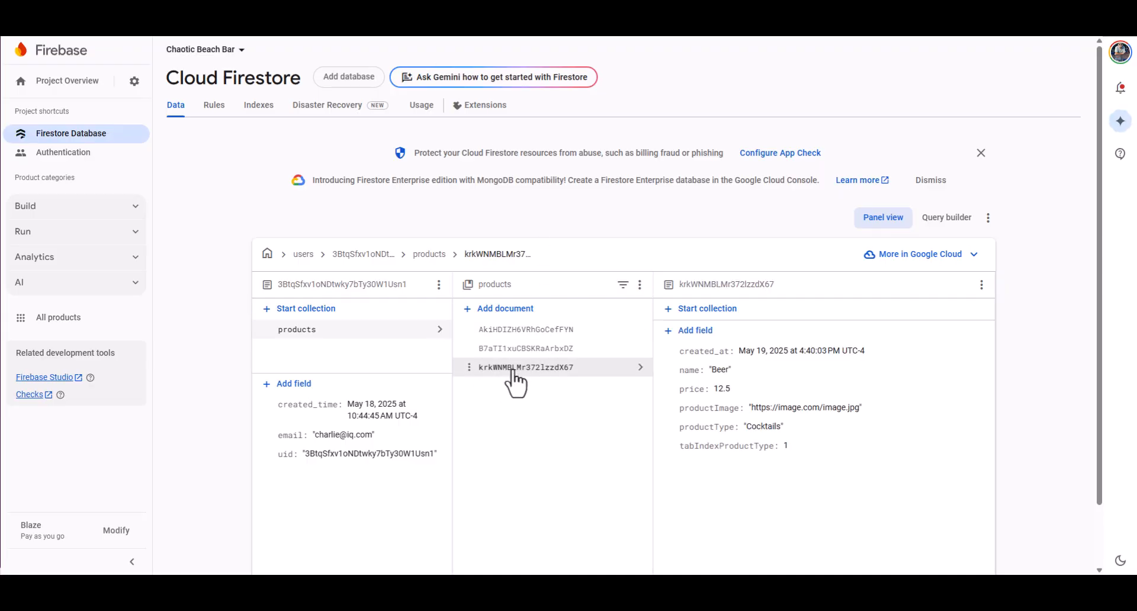
click(513, 349)
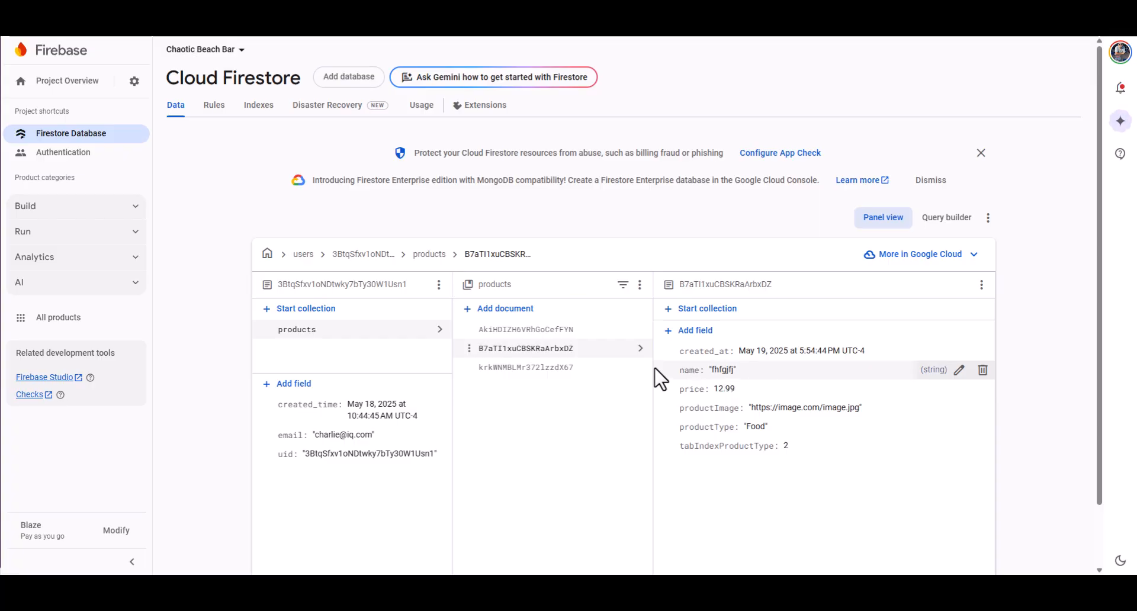
click(982, 286)
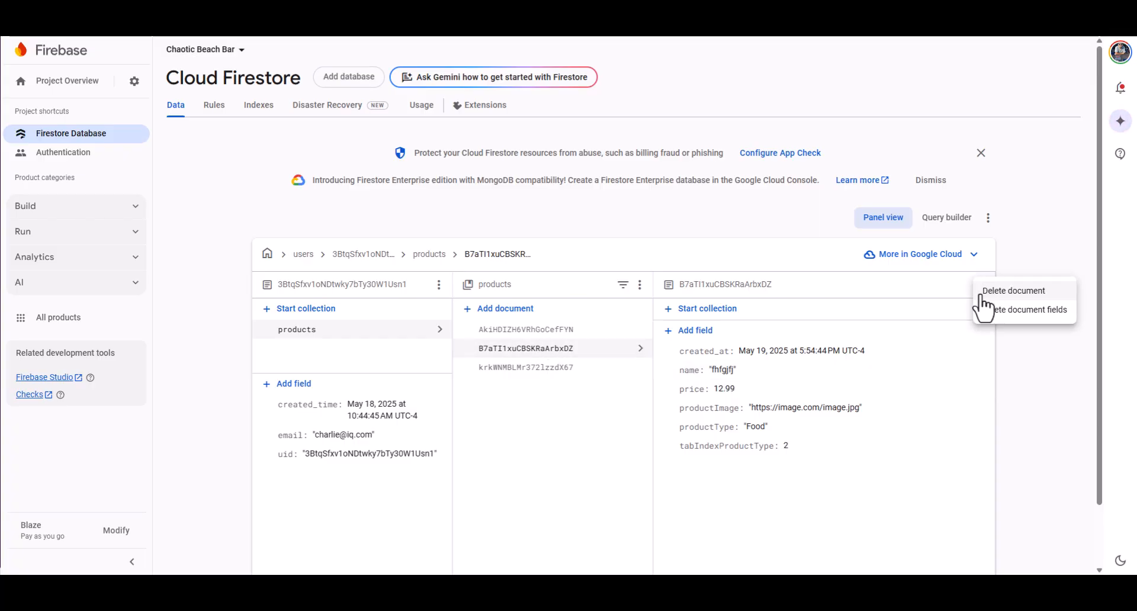
click(1006, 290)
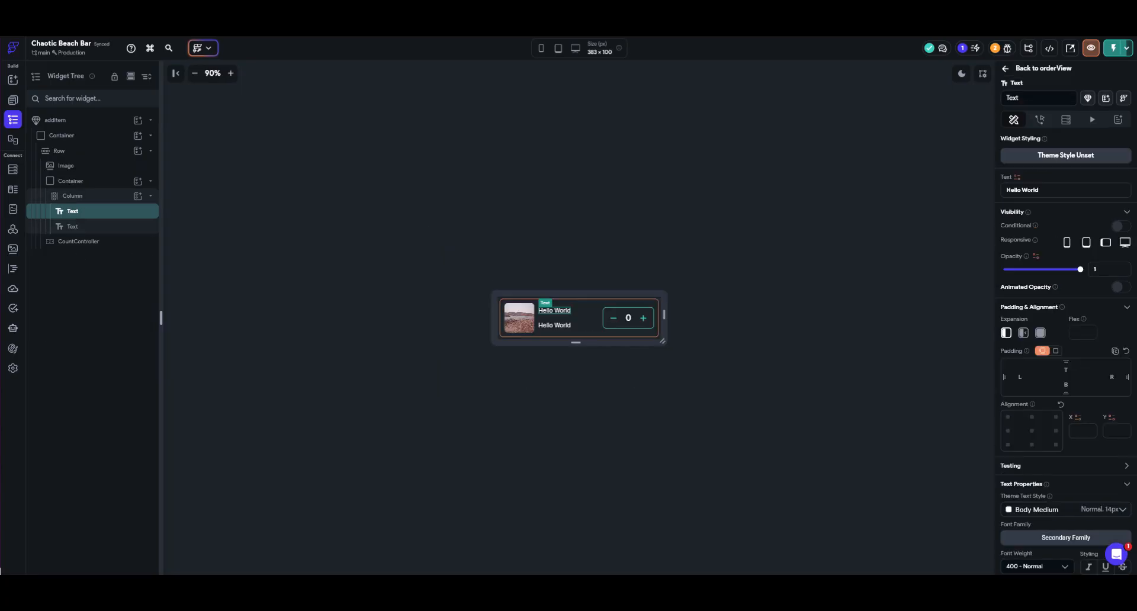
Bind the first Text in the addItem component to the name parameter with the default value productItem.
click(1017, 178)
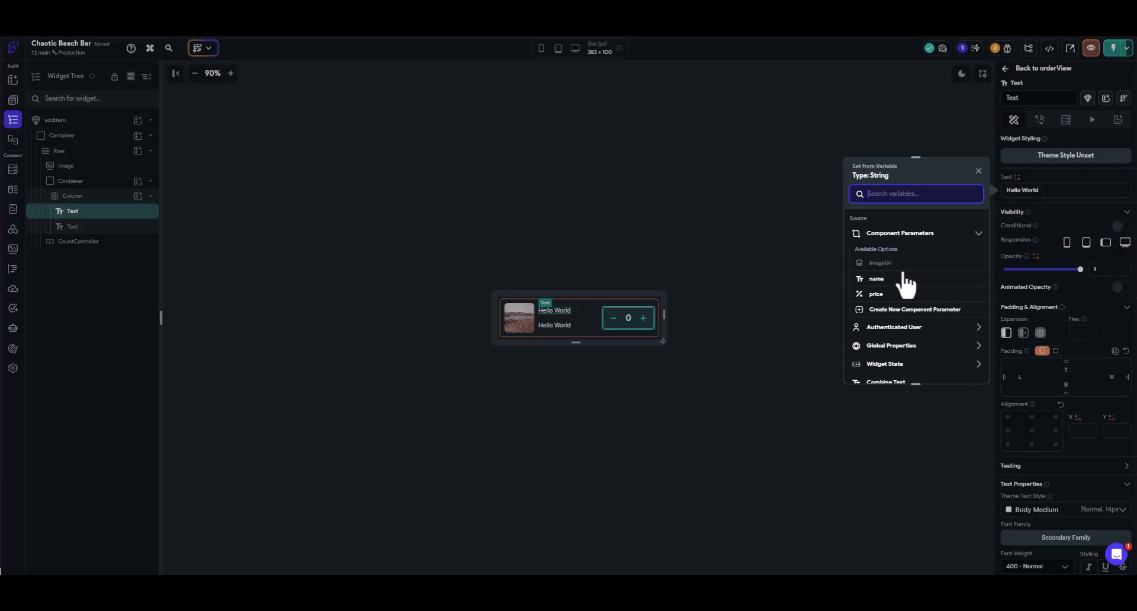
scroll(903, 275, down, 3)
scroll(904, 275, down, 2)
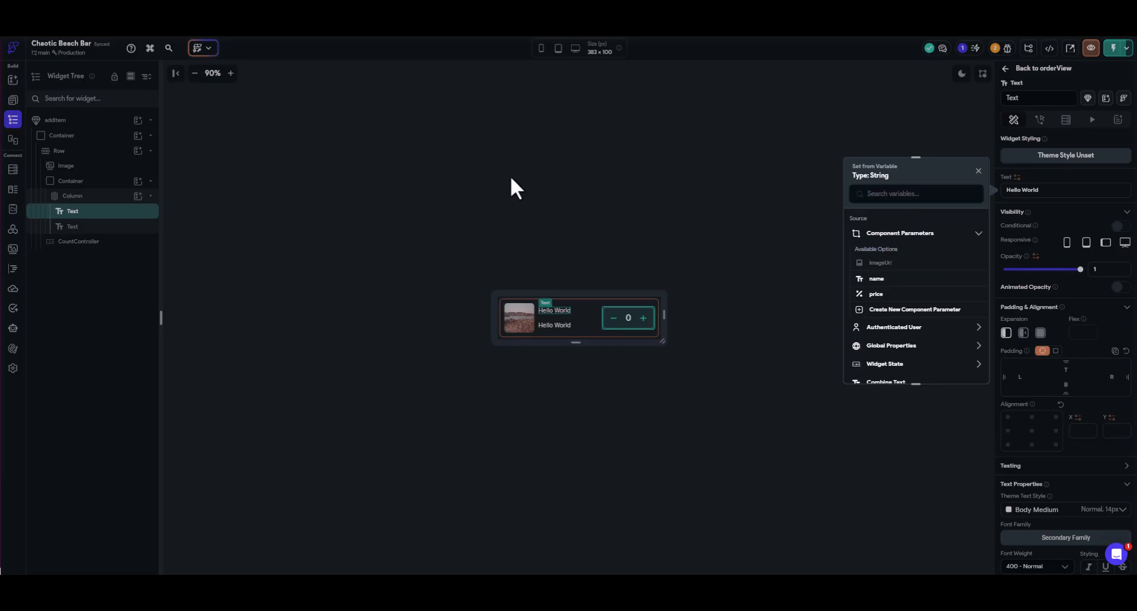
click(878, 279)
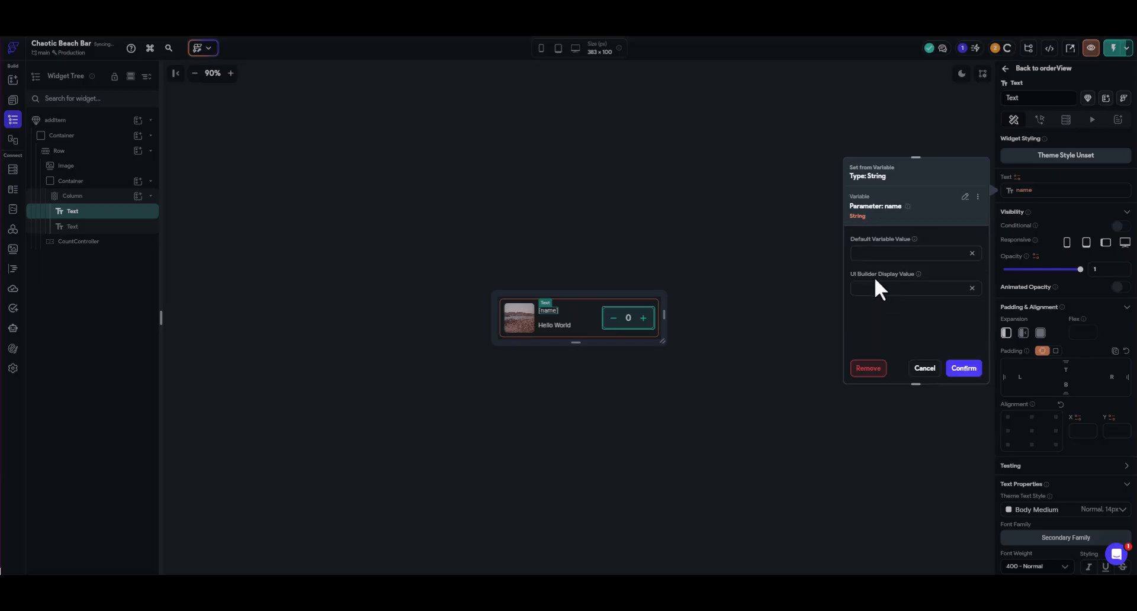
click(964, 368)
click(860, 254)
text(productItem)
click(964, 369)
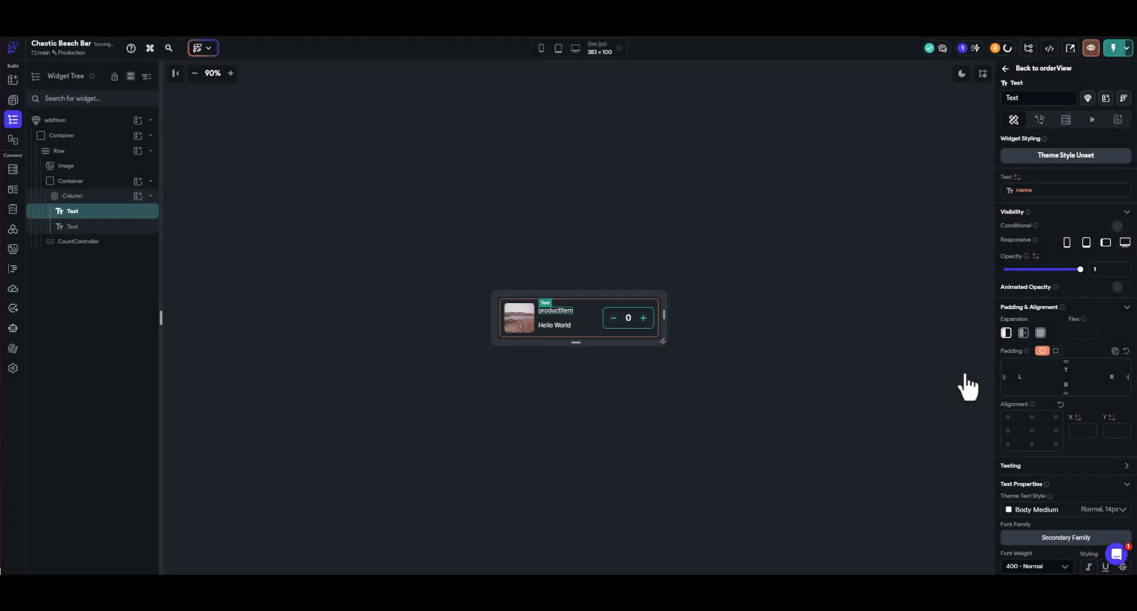
Bind the second Text in the addItem component to the price parameter with the default value 0.
click(559, 325)
click(1017, 178)
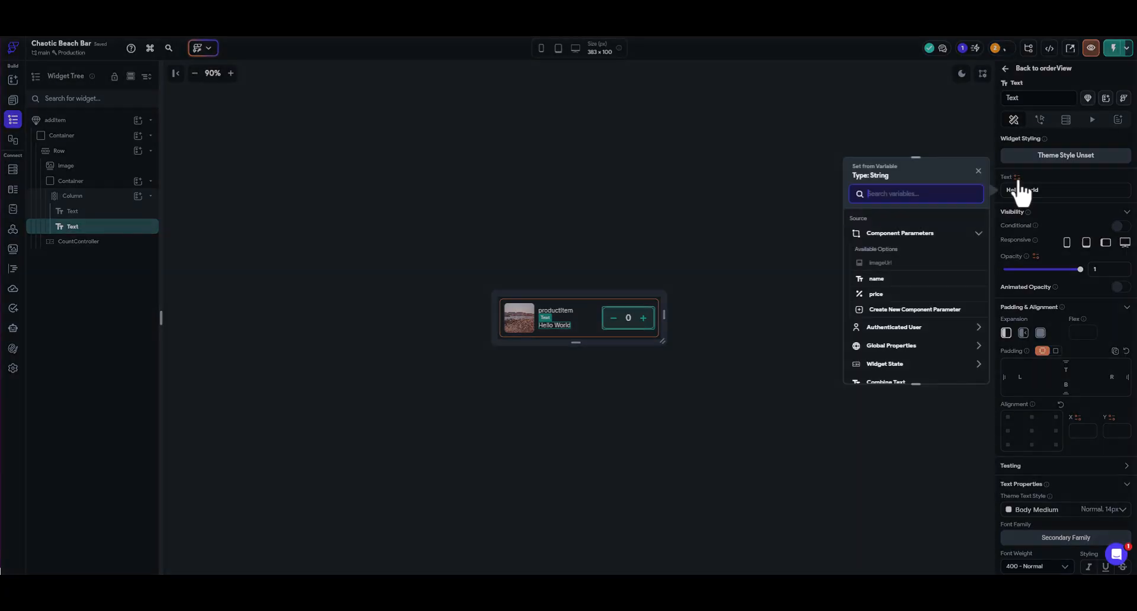
click(875, 295)
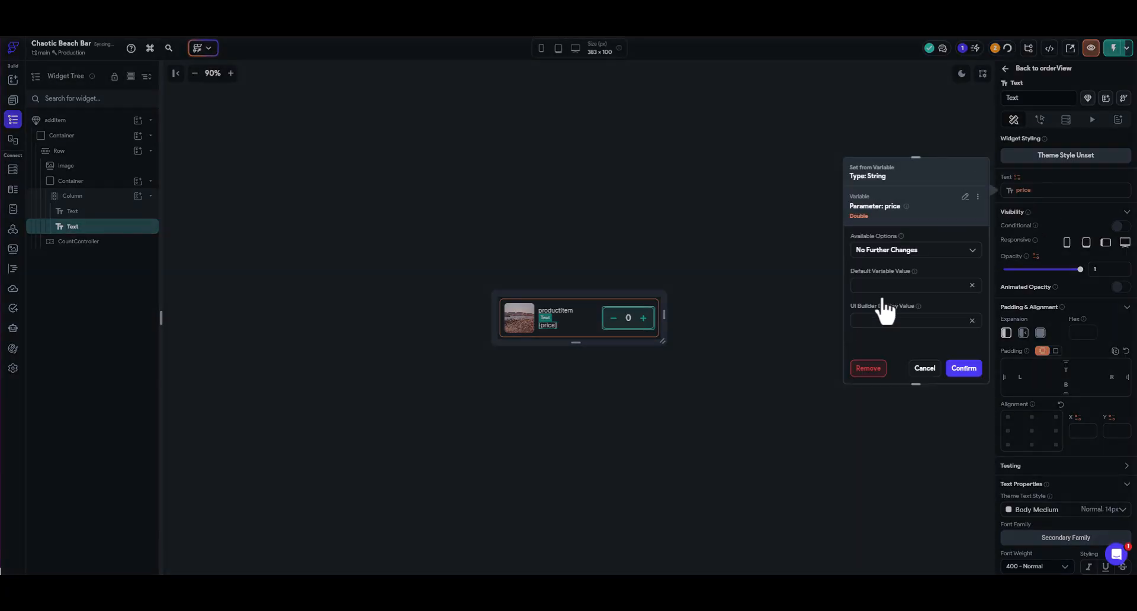
click(897, 287)
text(0)
click(958, 371)
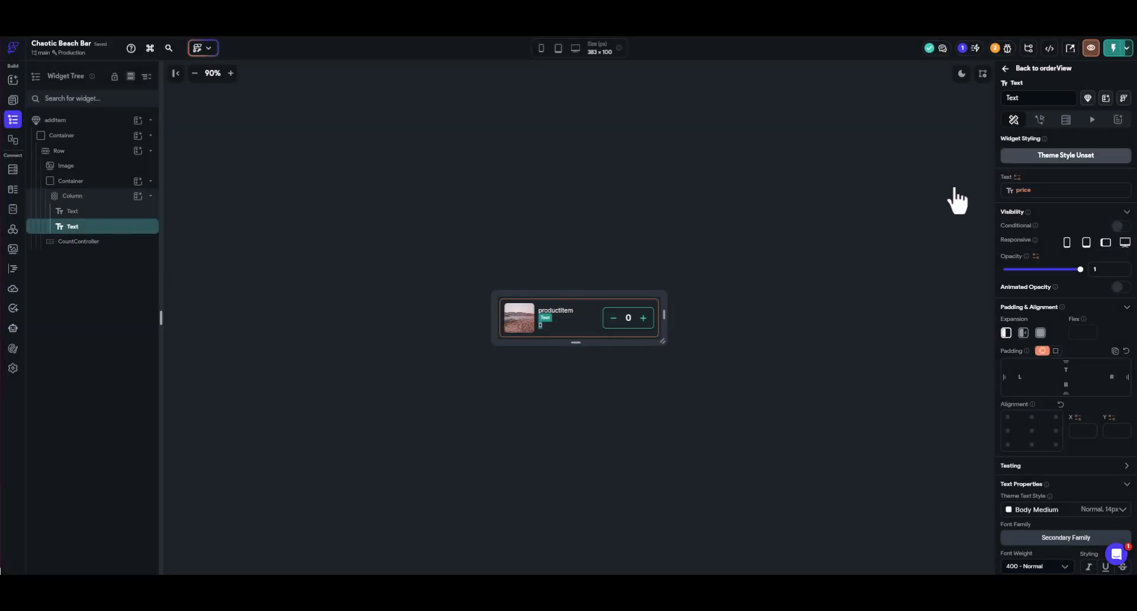
Try to bind the addItem Image's path to the imageUrl component parameter.
click(525, 323)
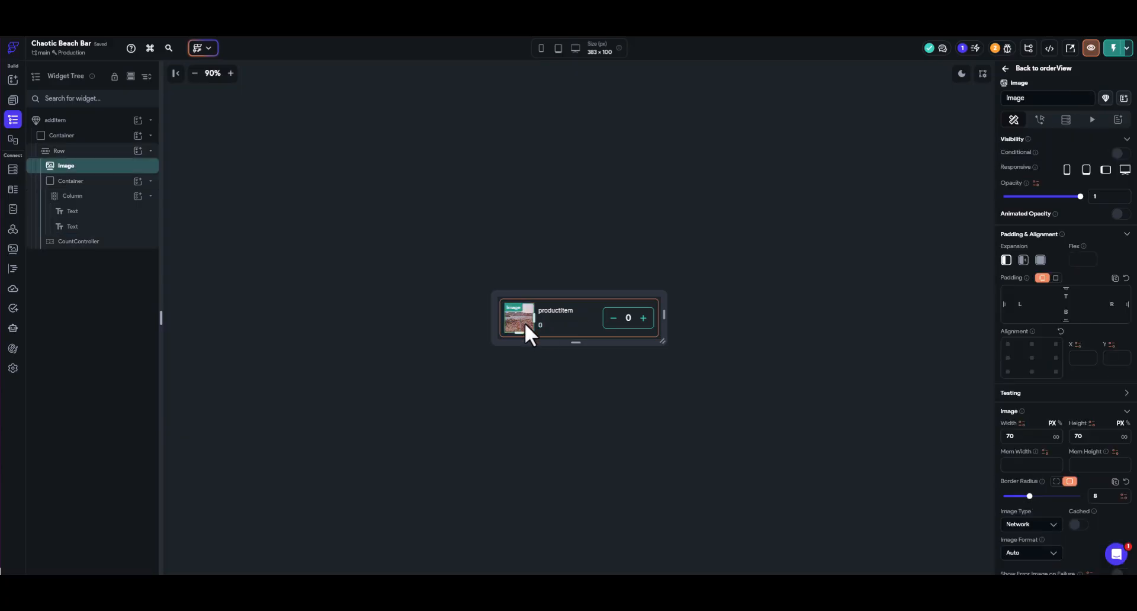
scroll(1018, 386, down, 3)
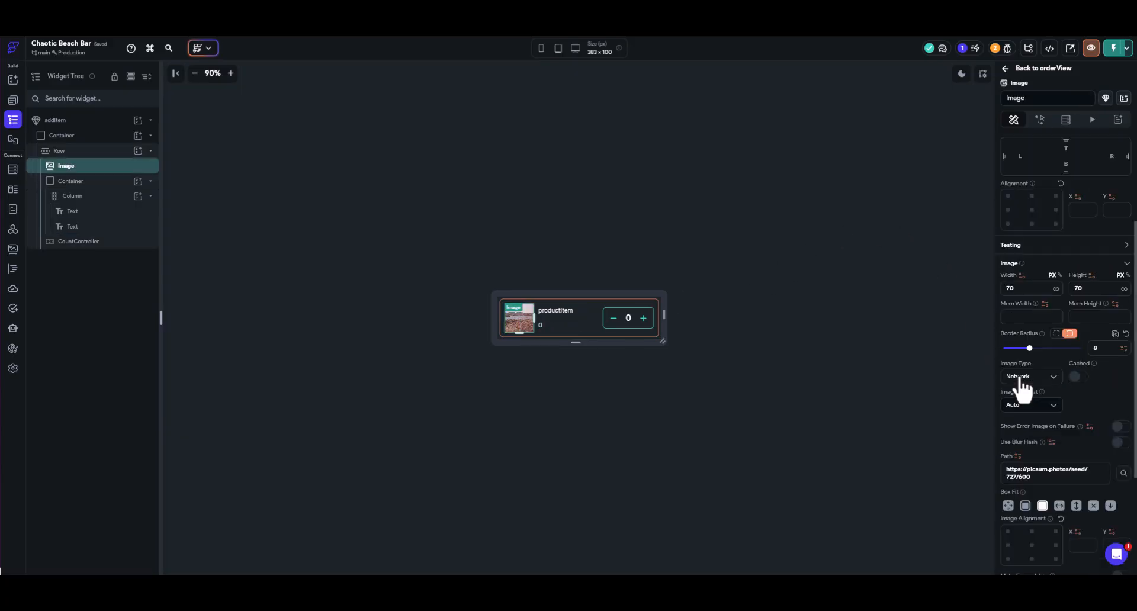
click(1018, 456)
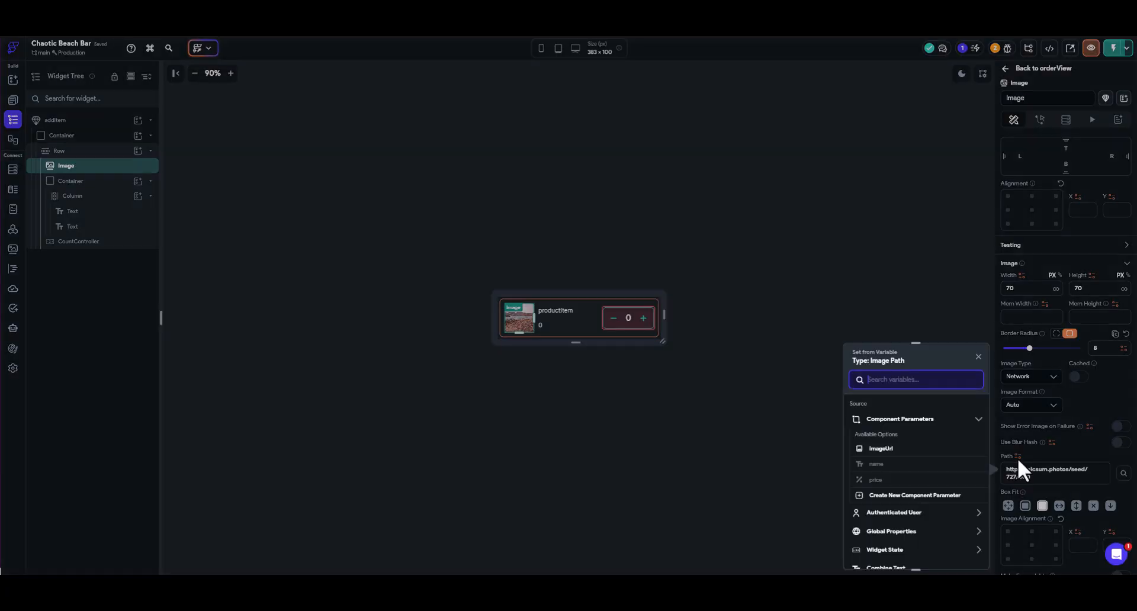
click(882, 451)
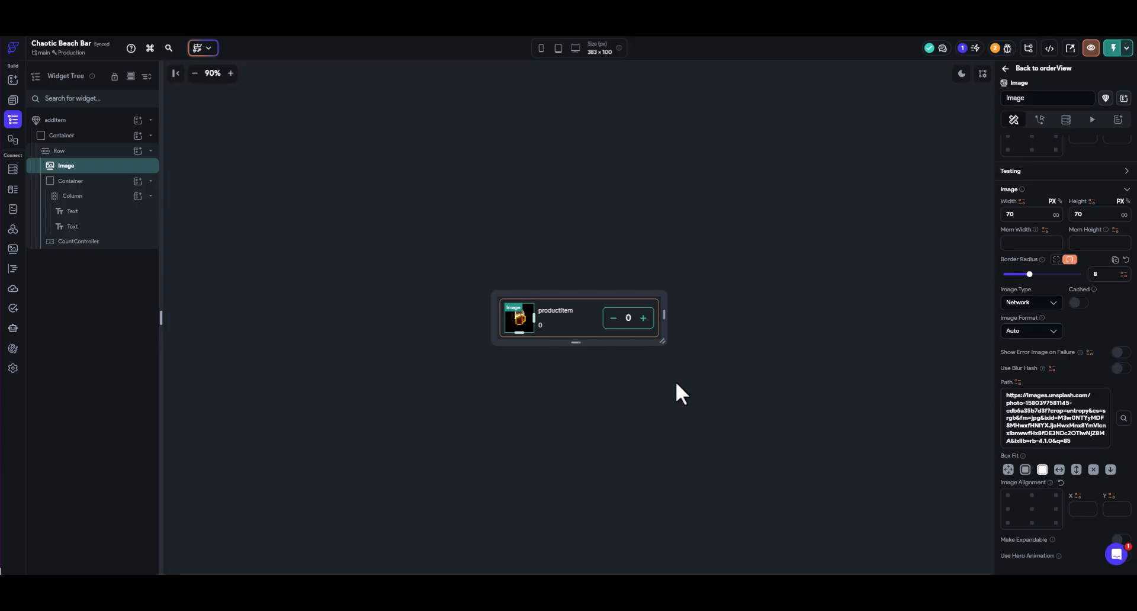
Bind the addItem Image's path to the imageUrl parameter, using the path's existing Unsplash image URL as the default variable value.
drag(1082, 444, 1000, 397)
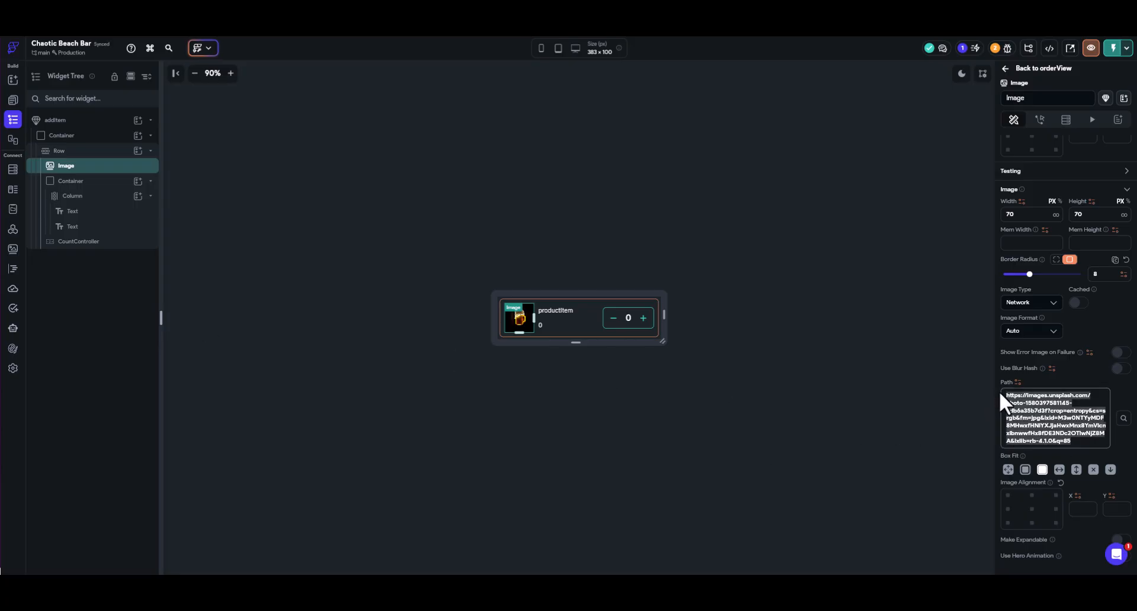
key(BackSpace)
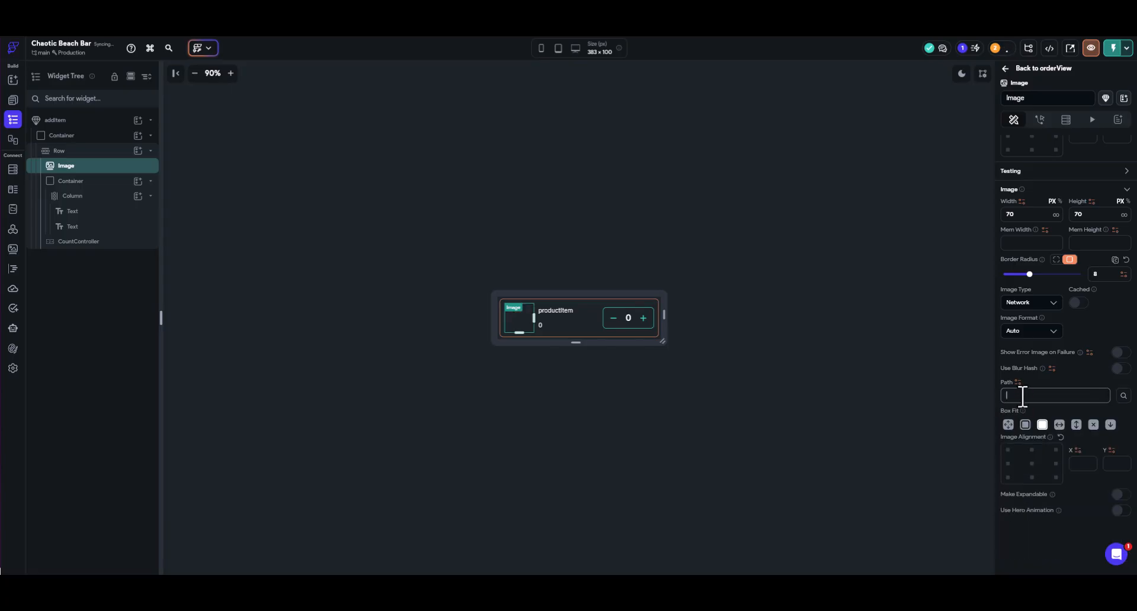
click(1017, 382)
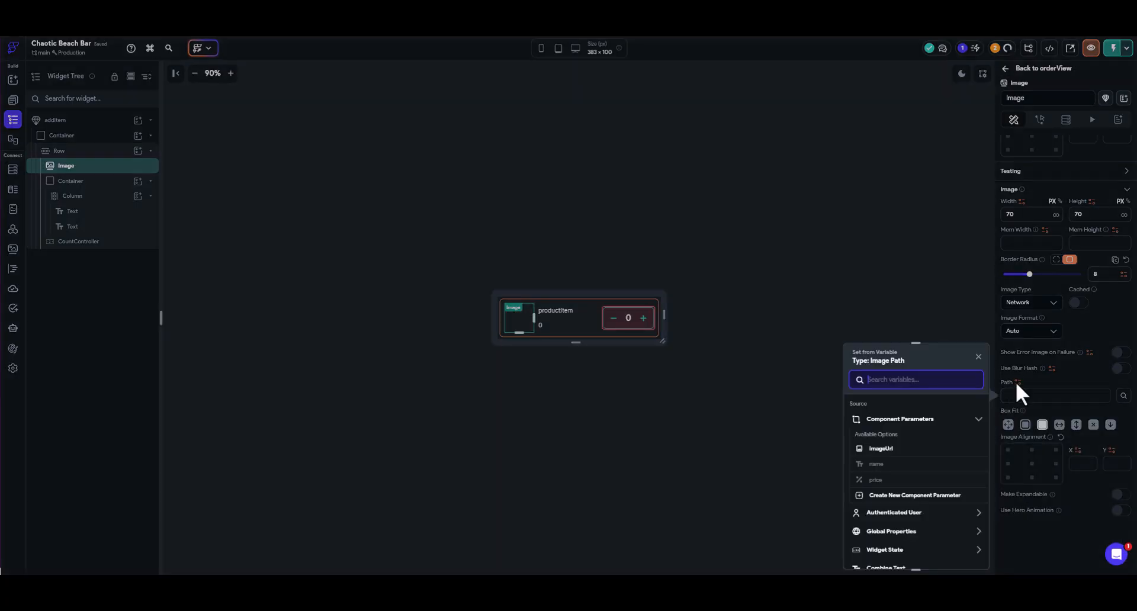
click(888, 449)
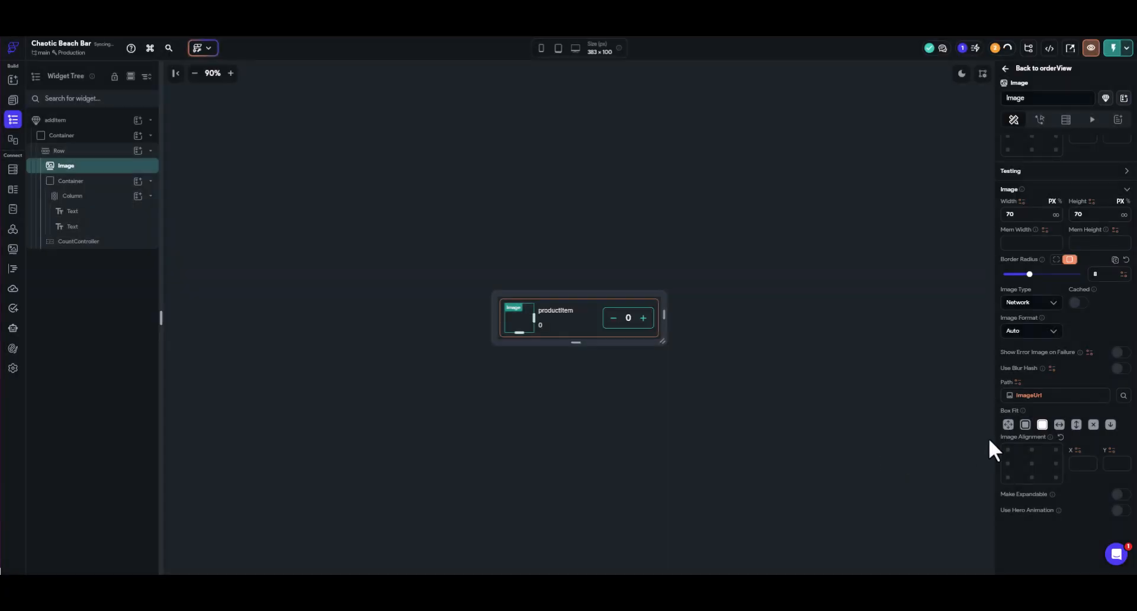
click(1066, 393)
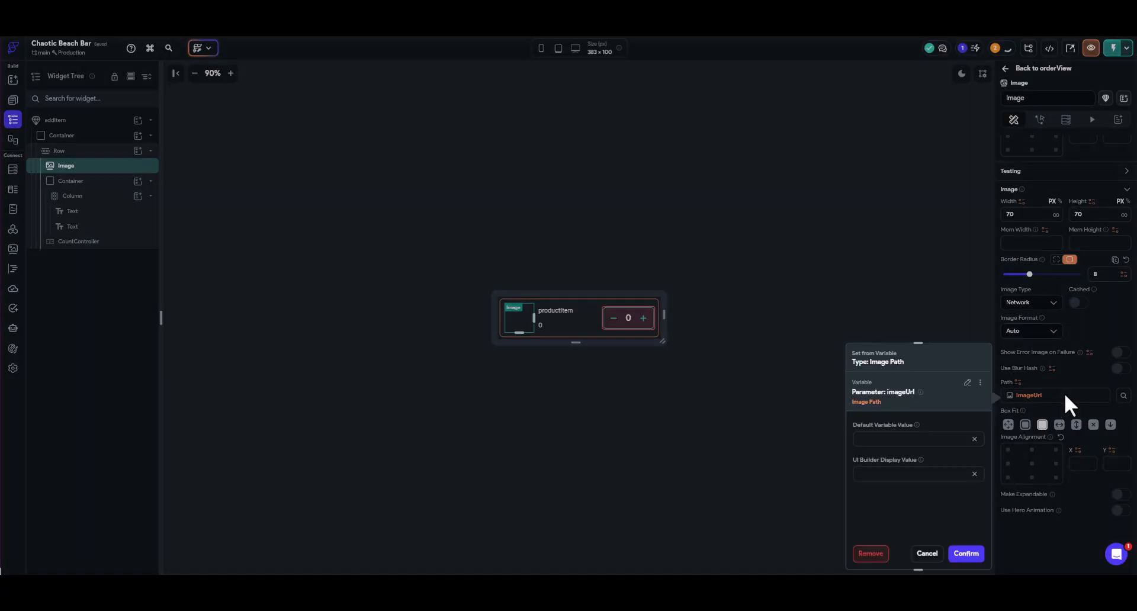
click(913, 441)
key(ctrl+v)
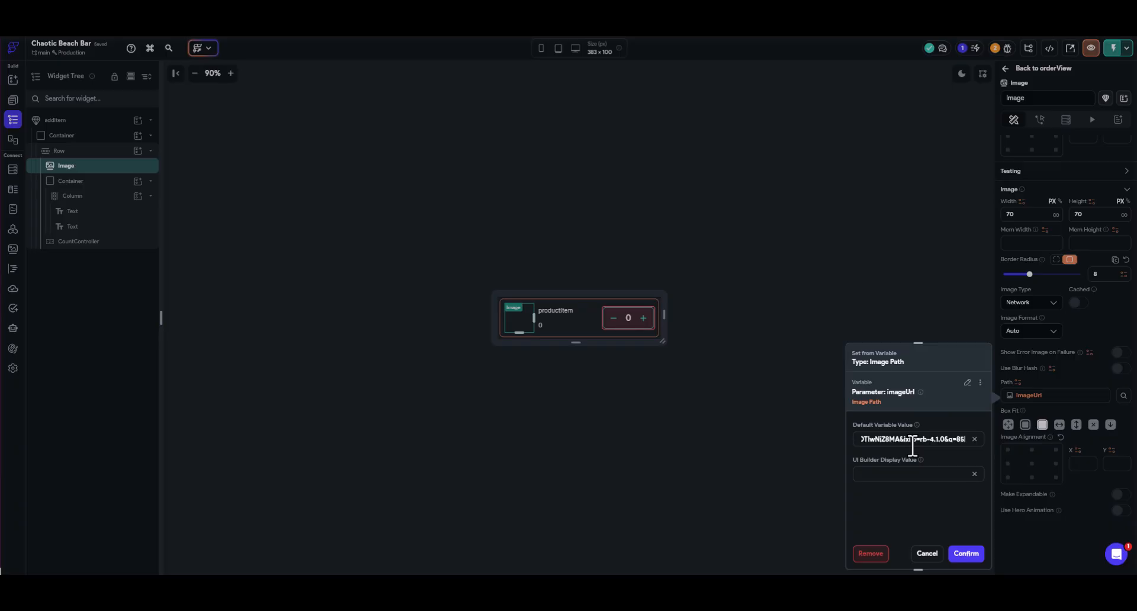
click(966, 554)
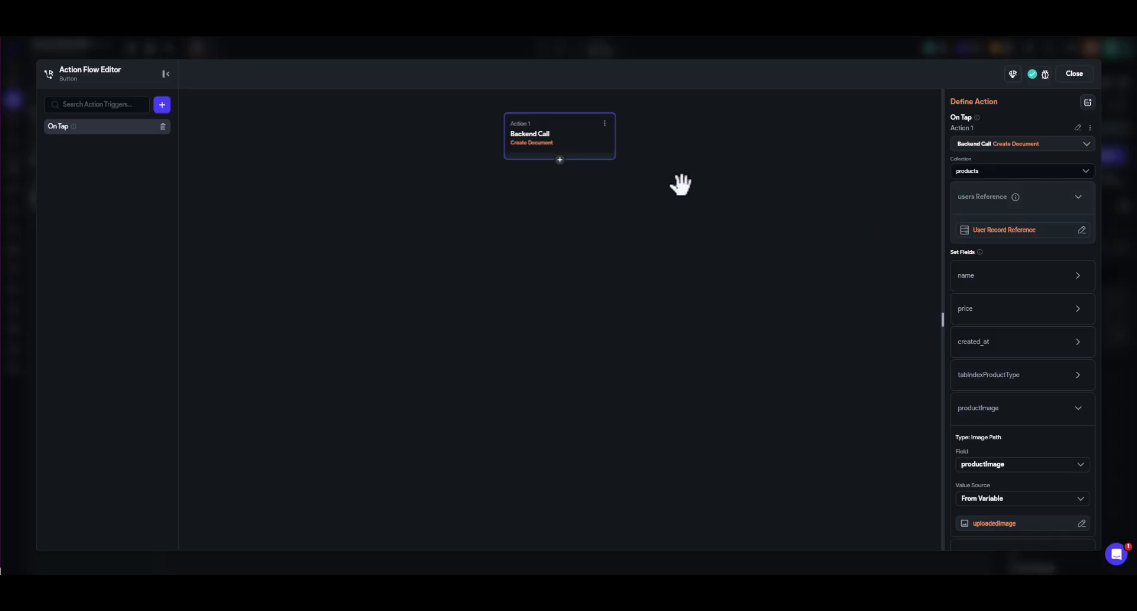
Add an Update Component State action ahead of the Create Document backend call in the addProduct button's On Tap flow.
click(560, 161)
click(560, 185)
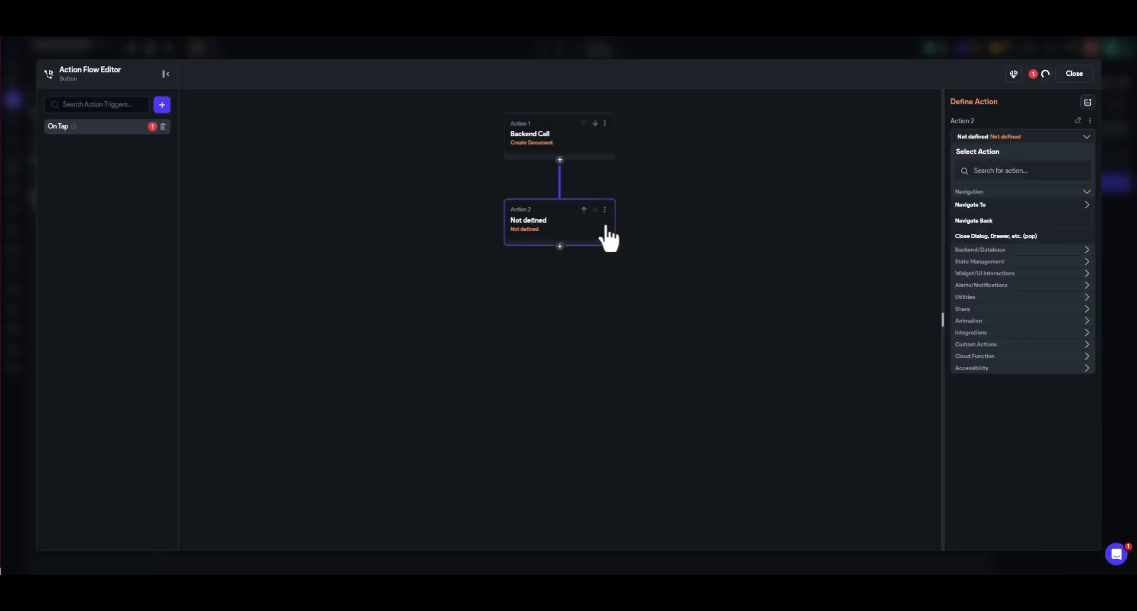
click(584, 210)
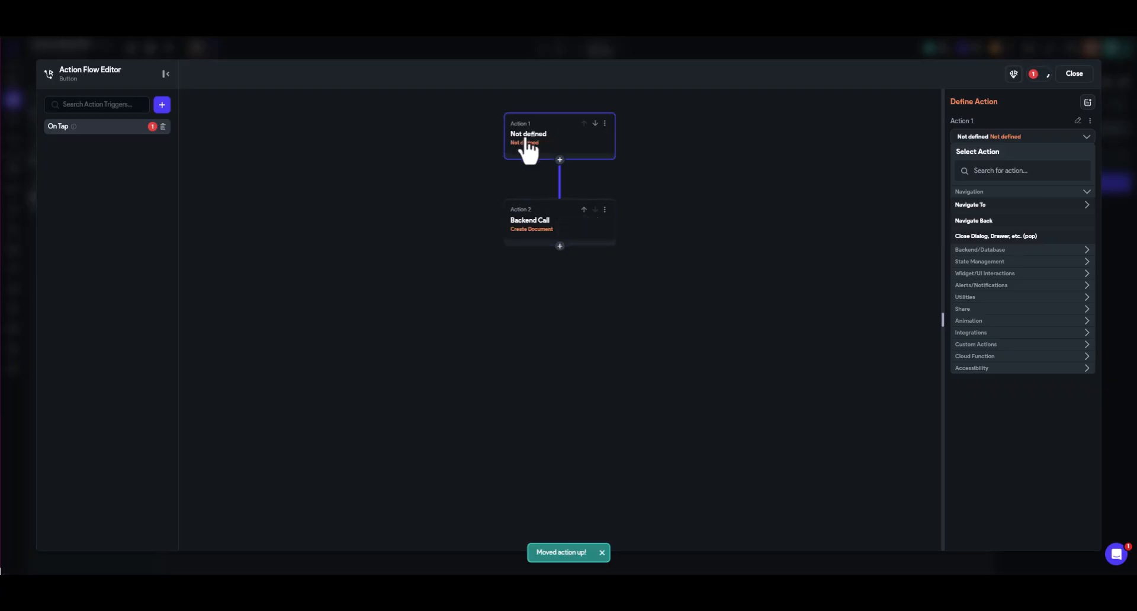
click(984, 262)
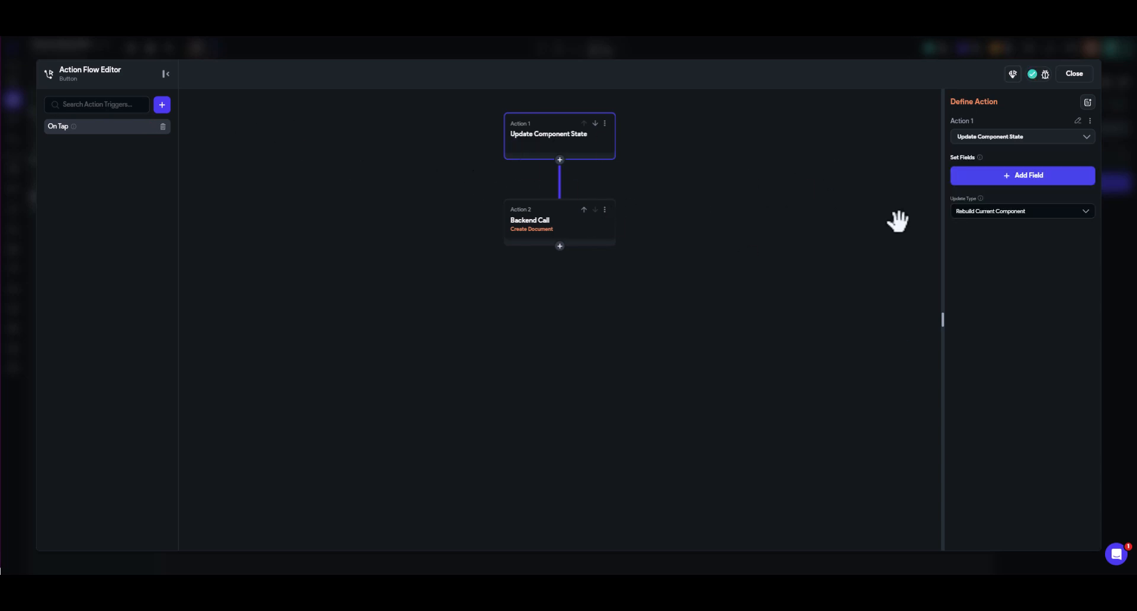
Make the Update Component State action set uploadedImage to the copied Unsplash image URL, and close the action flow.
click(1013, 176)
click(554, 254)
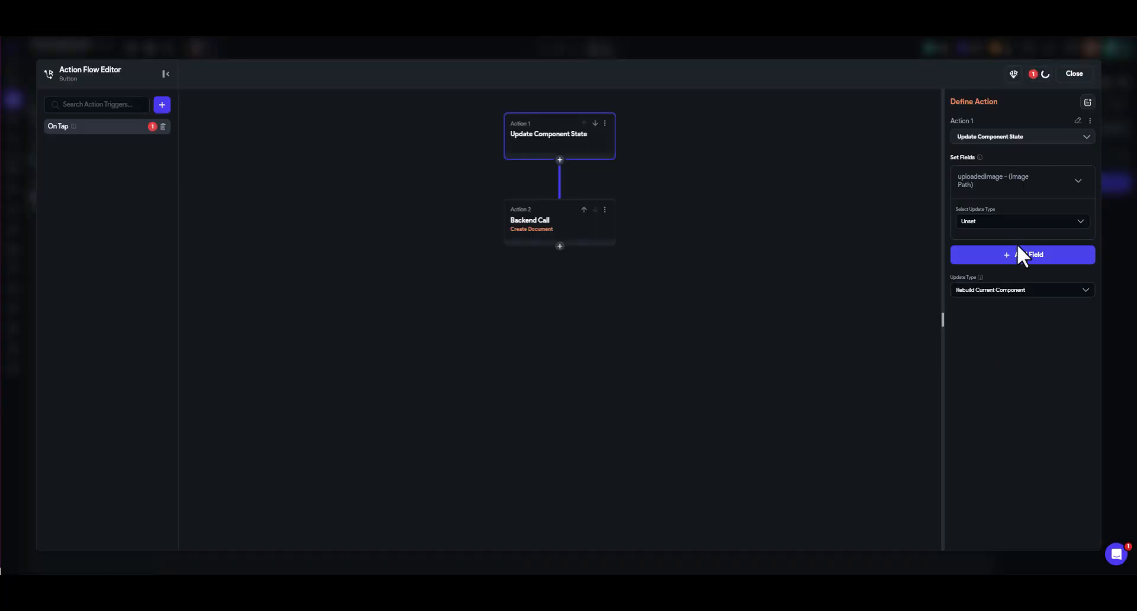
click(1013, 221)
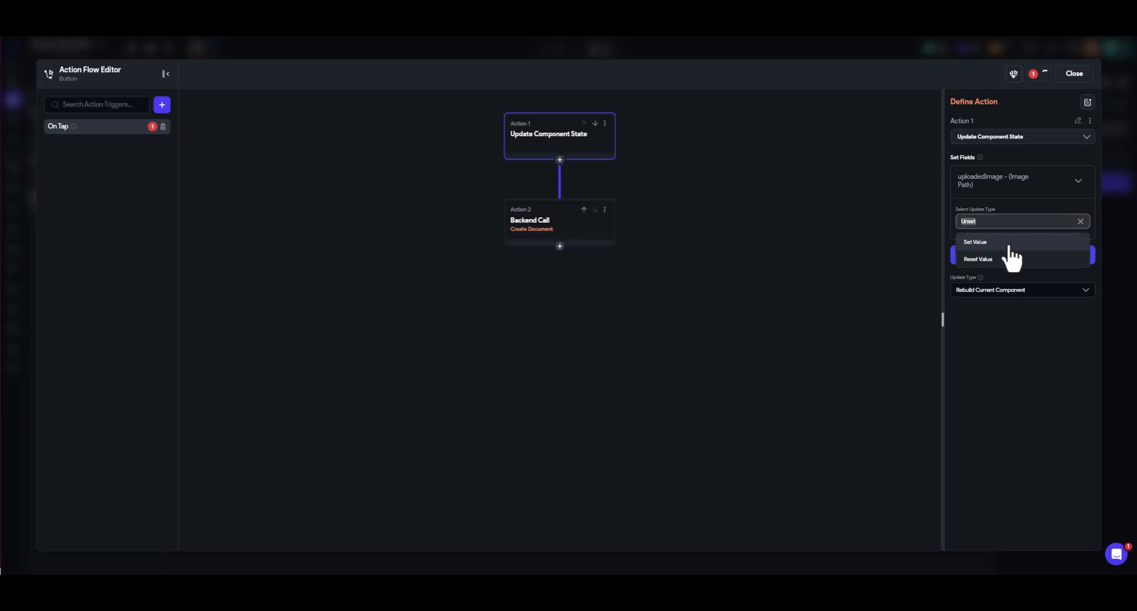
click(989, 242)
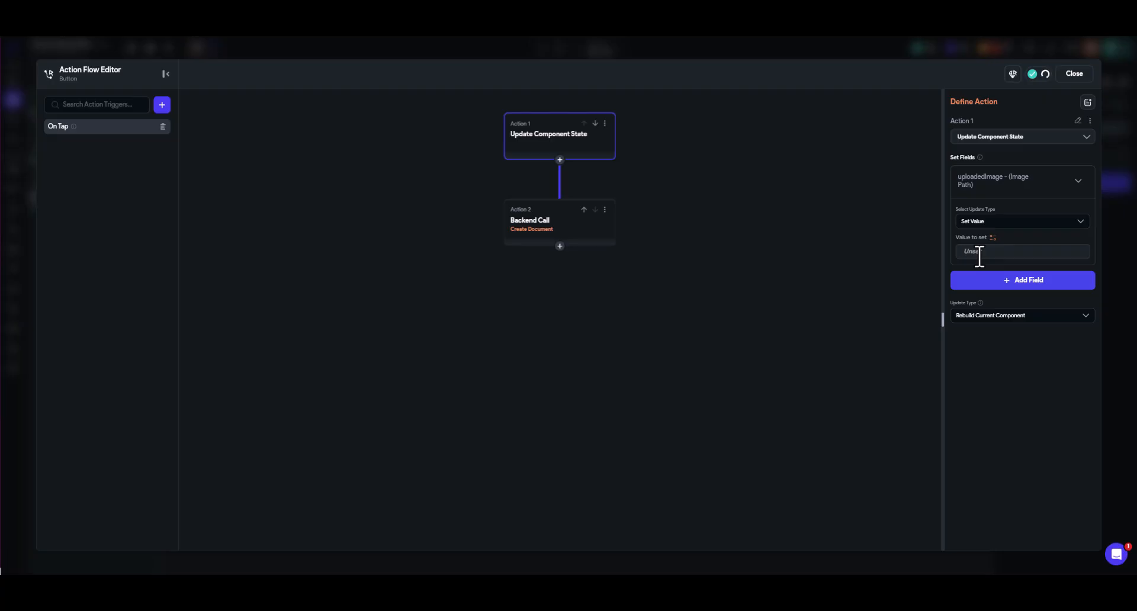
key(ctrl+v)
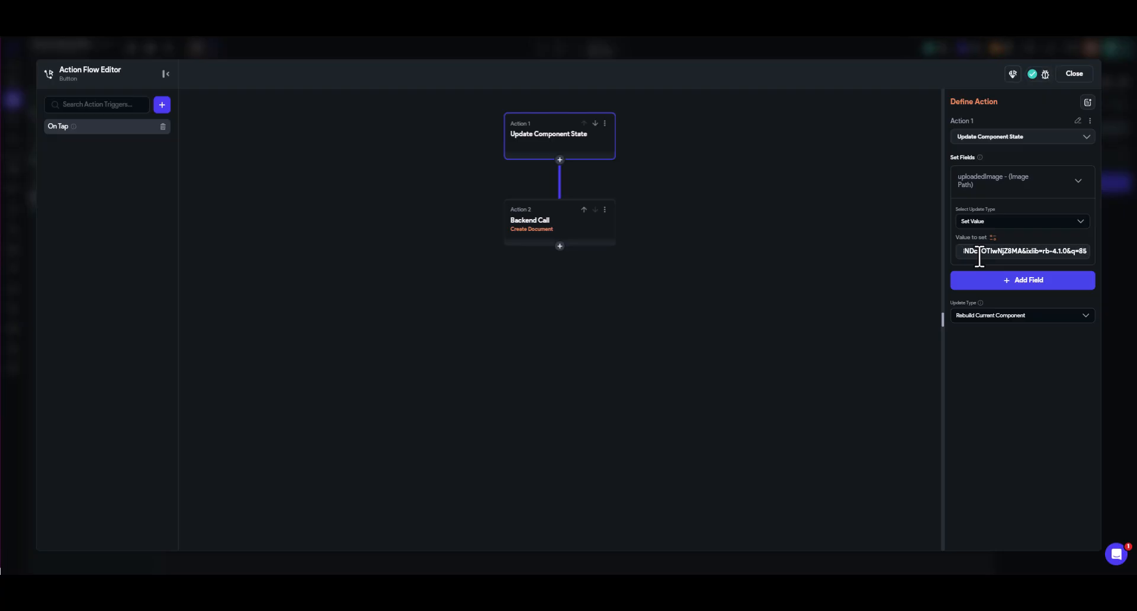
click(1074, 74)
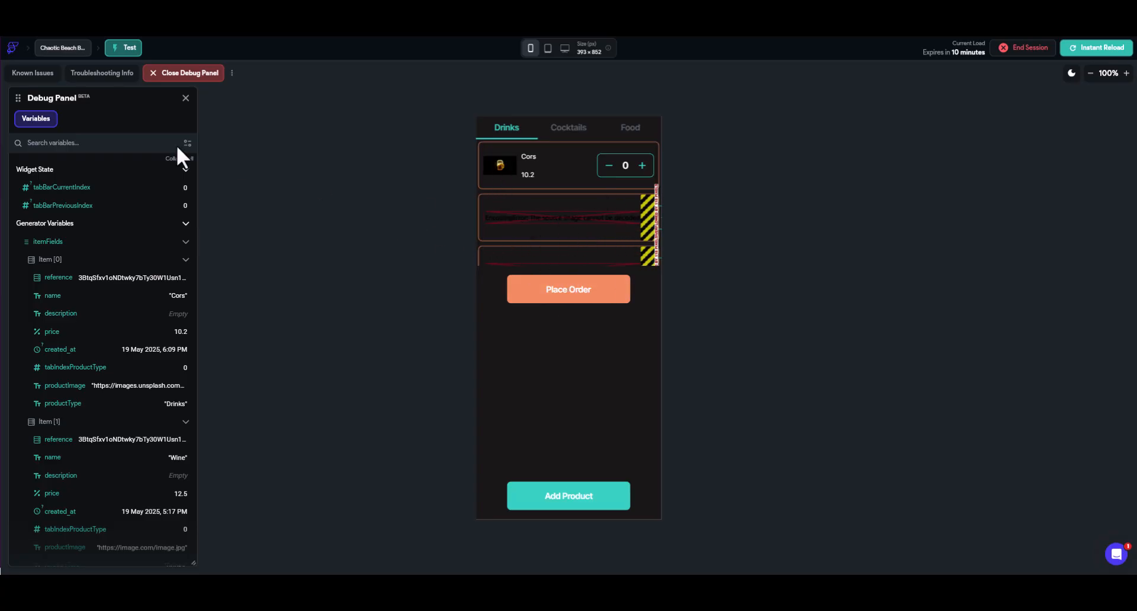
In the test app, save a new Drinks product named Stella priced 15.50, and dismiss the form.
click(582, 503)
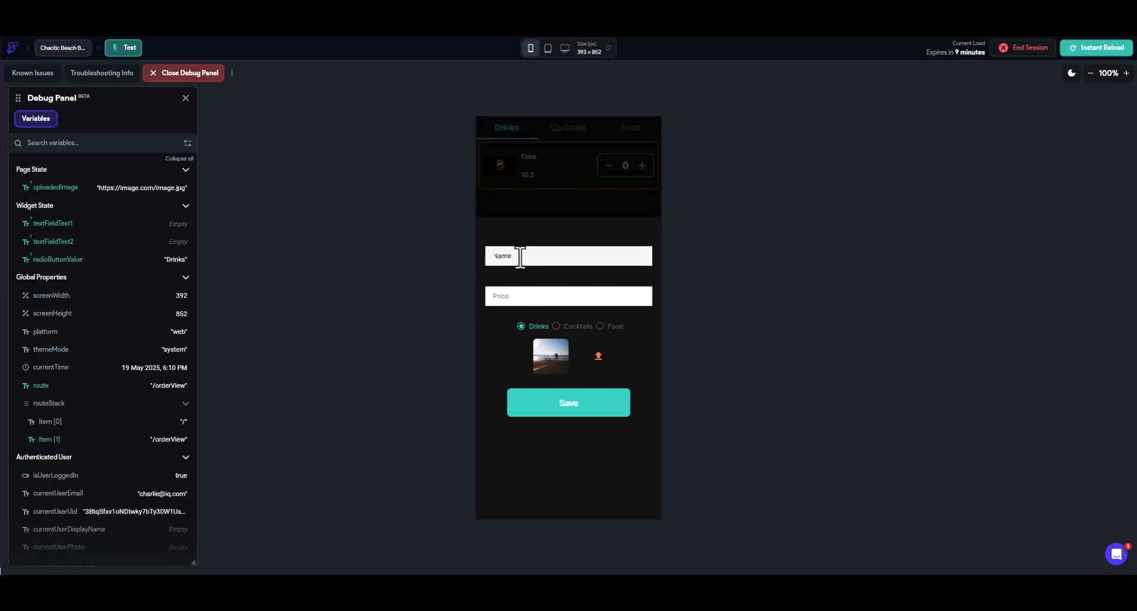
click(520, 256)
text(Stella)
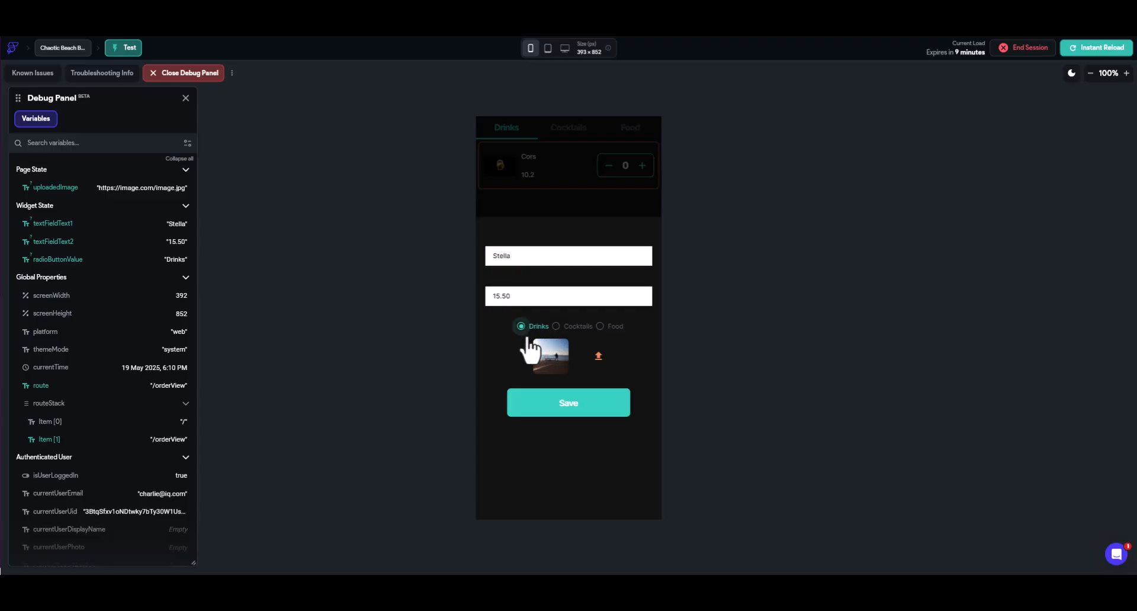
click(567, 403)
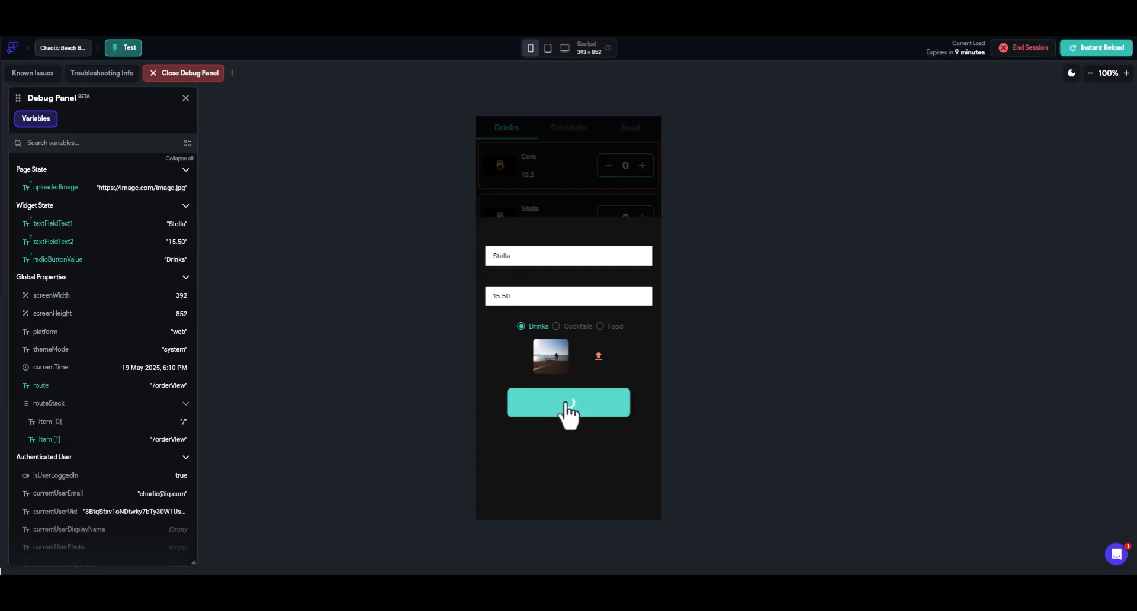
click(567, 175)
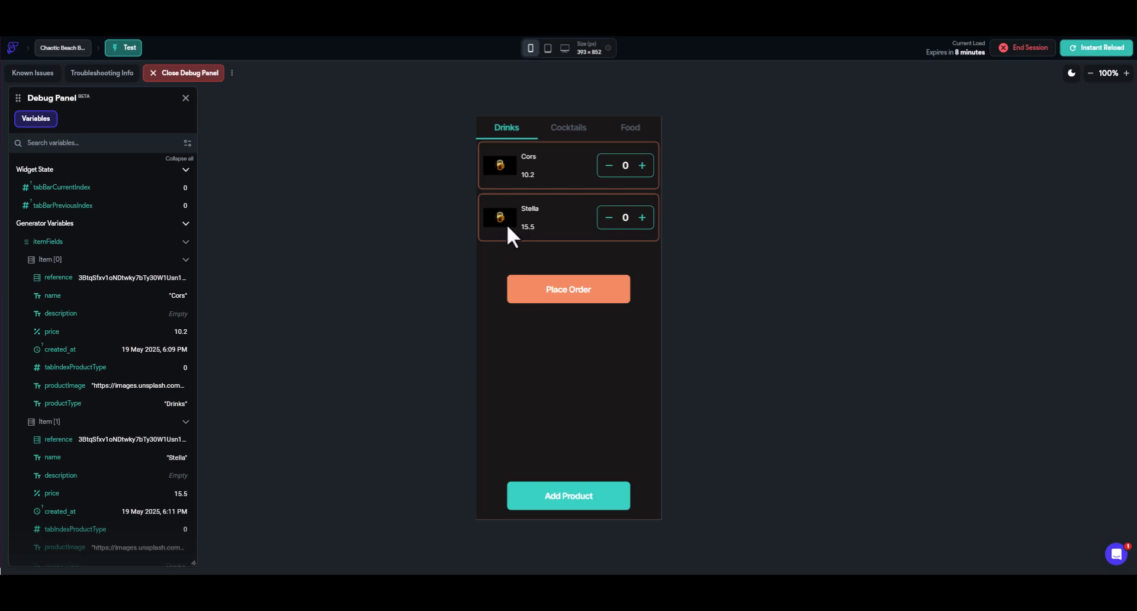
Test Stella's quantity counter up and down, and check the Cocktails and Food tabs before returning to Drinks.
click(641, 218)
click(642, 218)
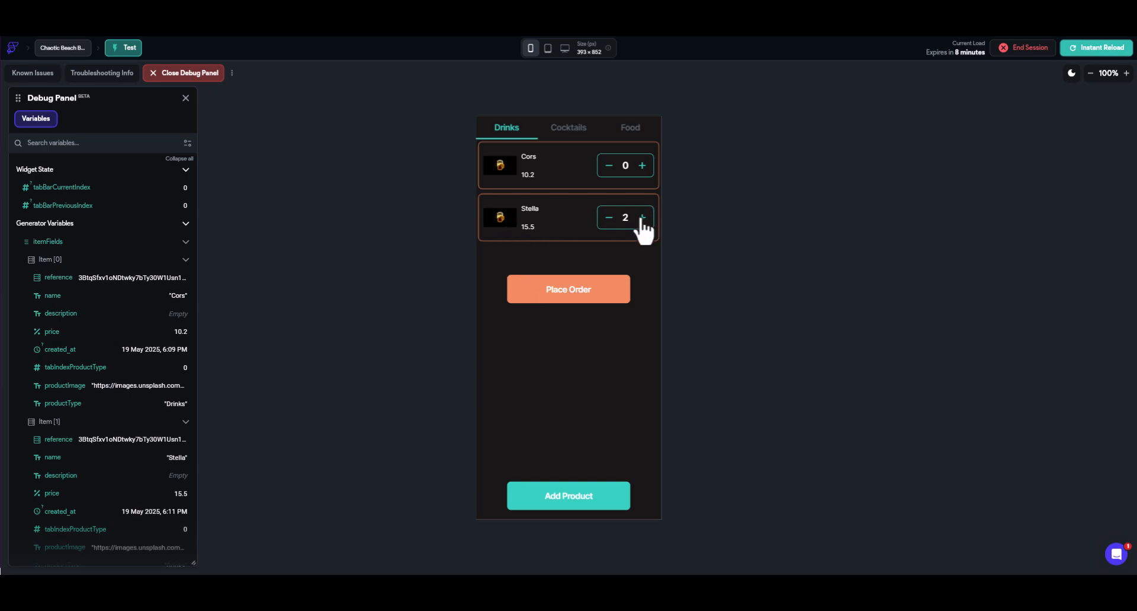
click(608, 218)
click(577, 141)
click(640, 141)
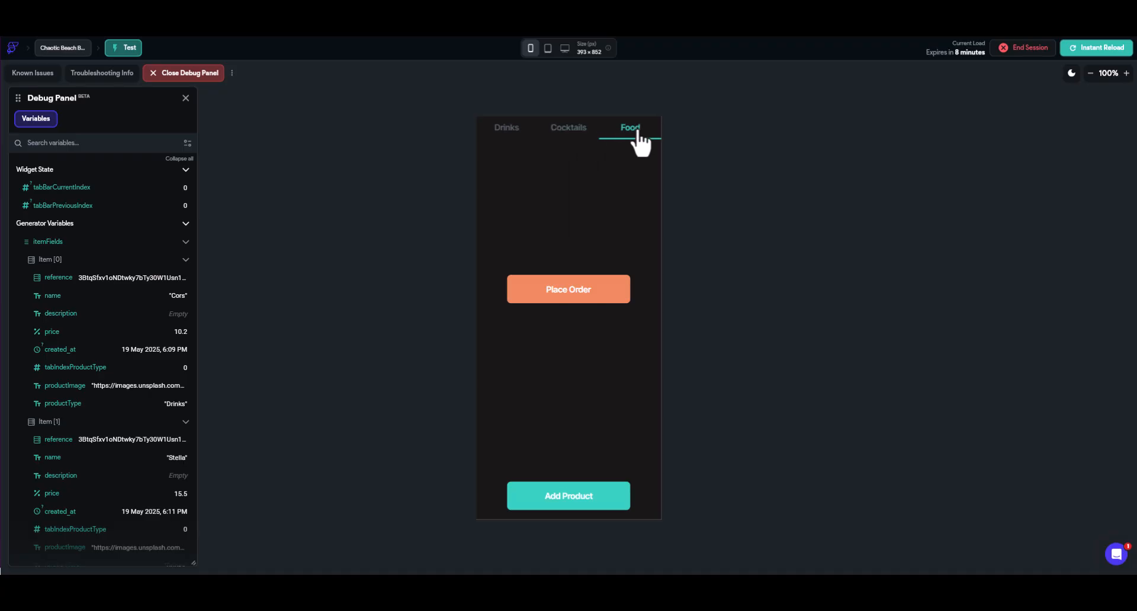
click(506, 130)
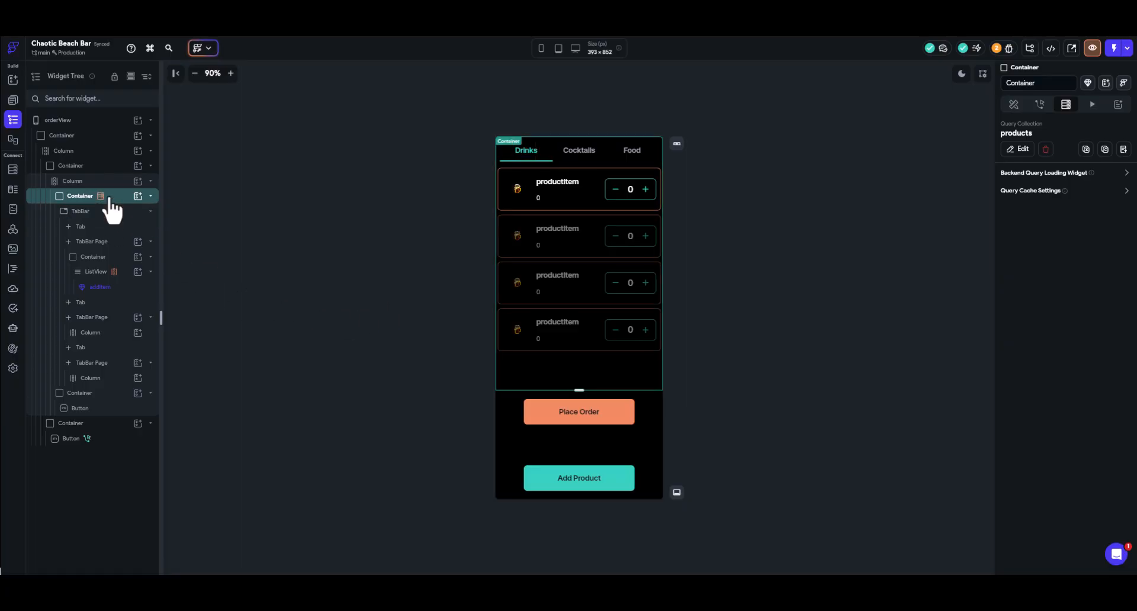
In the orderView page, review the products query settings on the Container that holds the TabBar.
click(1020, 149)
scroll(912, 325, down, 4)
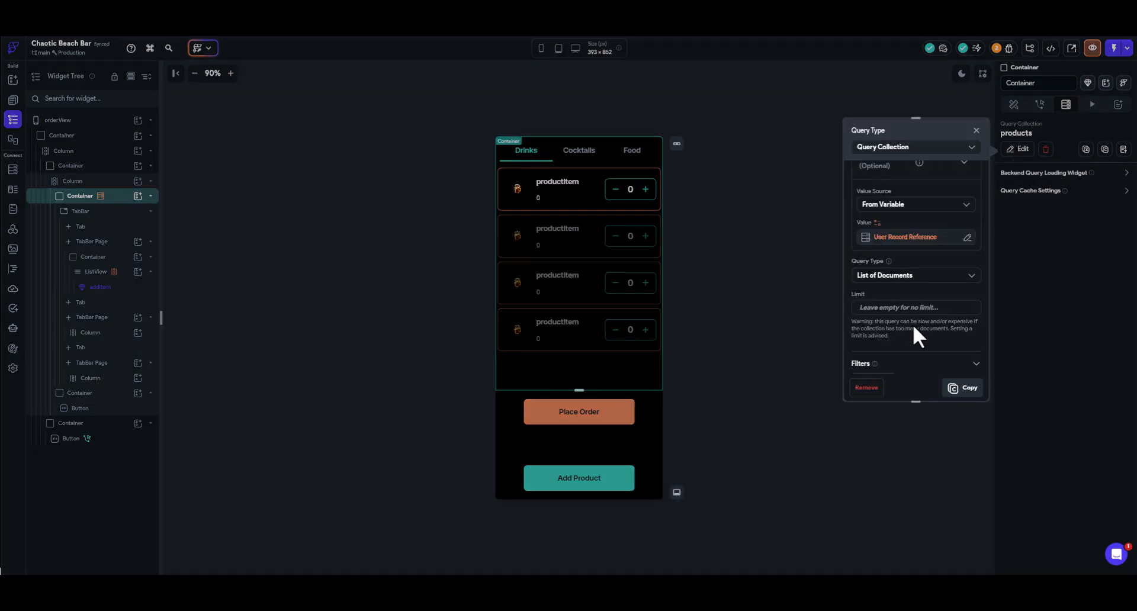
click(1043, 397)
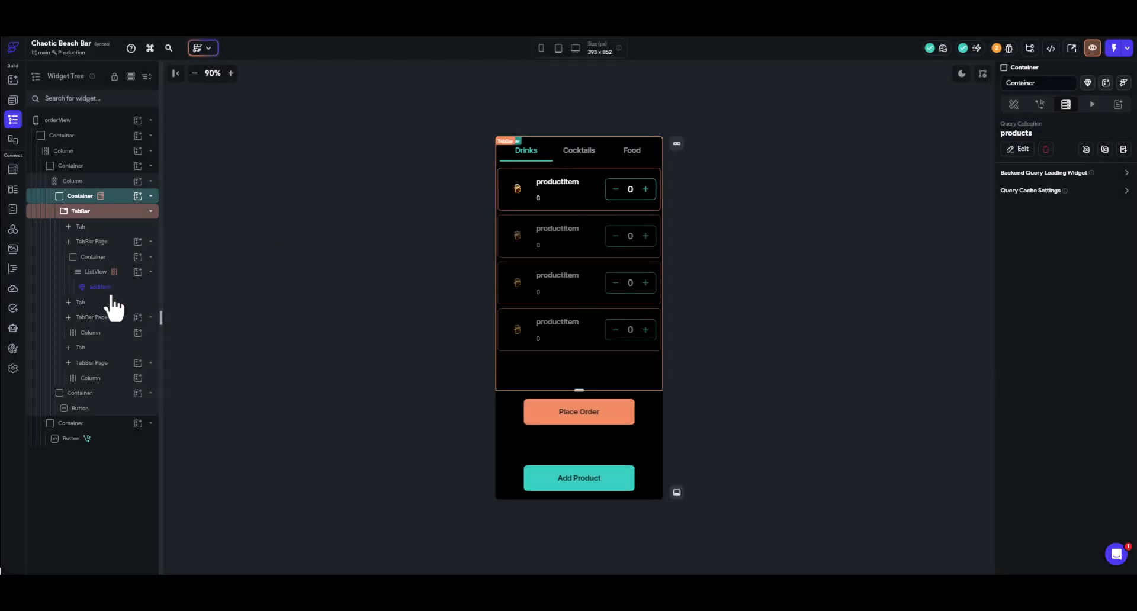
Inspect the list options available for the products Documents value that generates the ListView's children, without changing it.
mouse_move(102, 198)
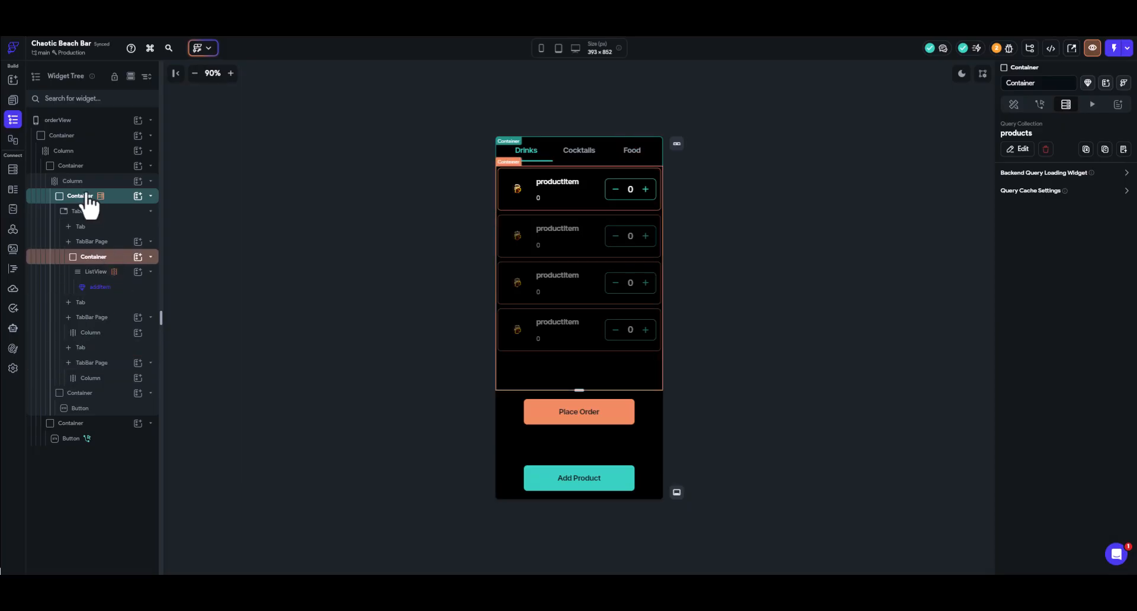
click(93, 275)
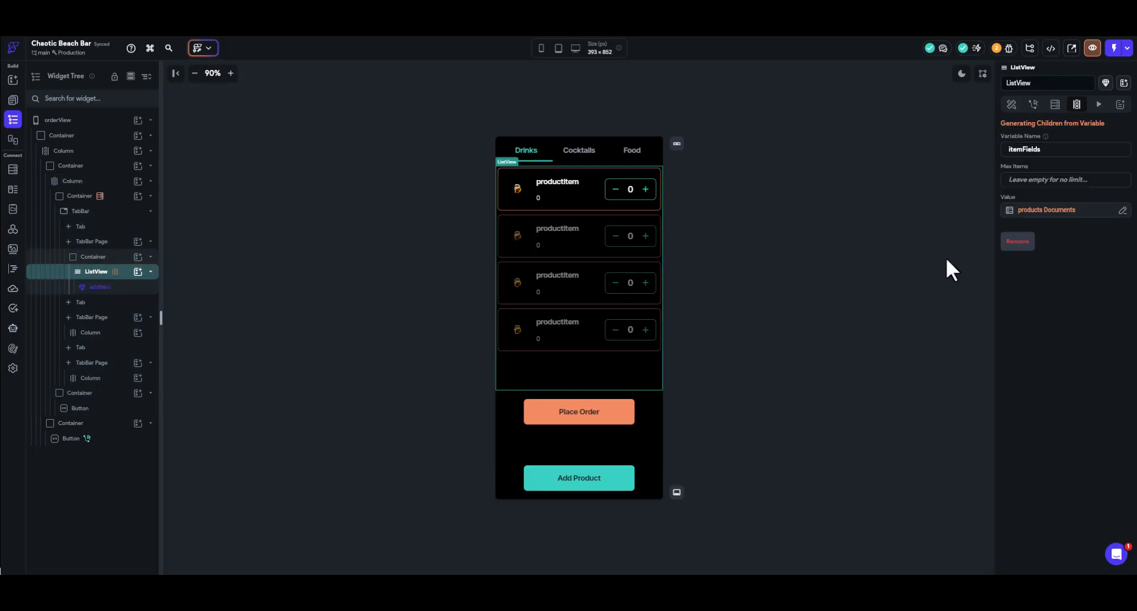
click(1030, 225)
click(901, 278)
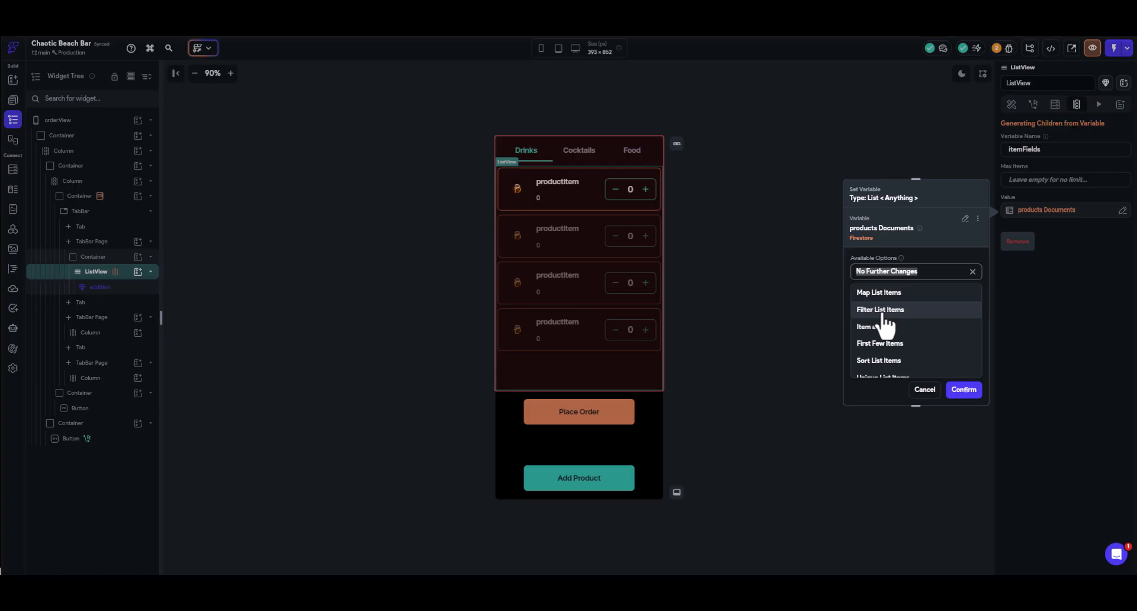
click(925, 390)
click(926, 390)
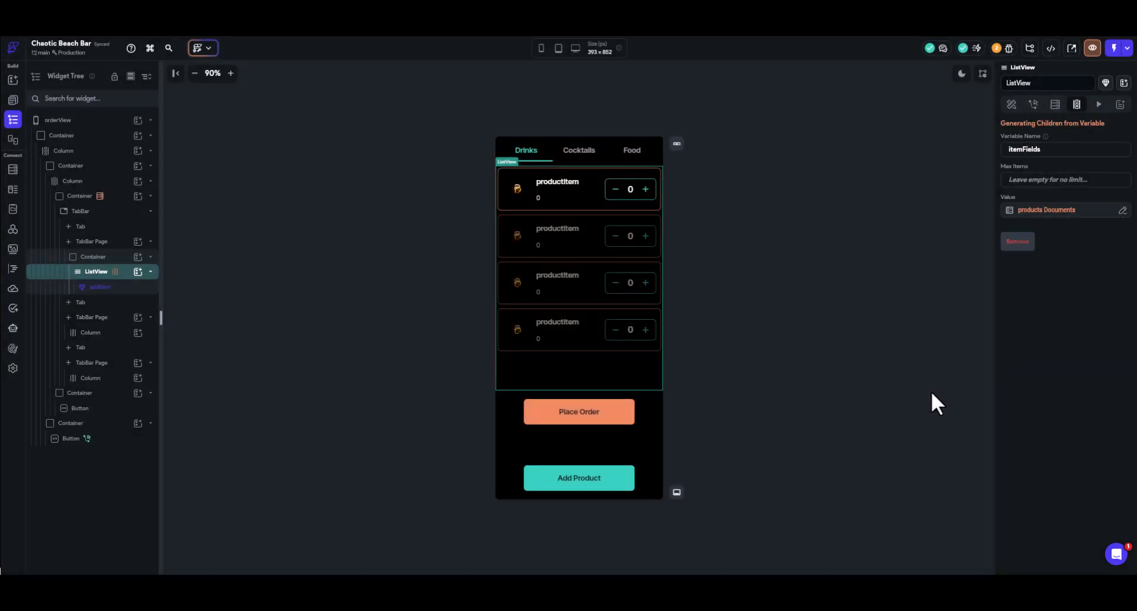
Enable conditional visibility on the addItem component in the Drinks ListView and view the variable sources for its condition.
click(105, 287)
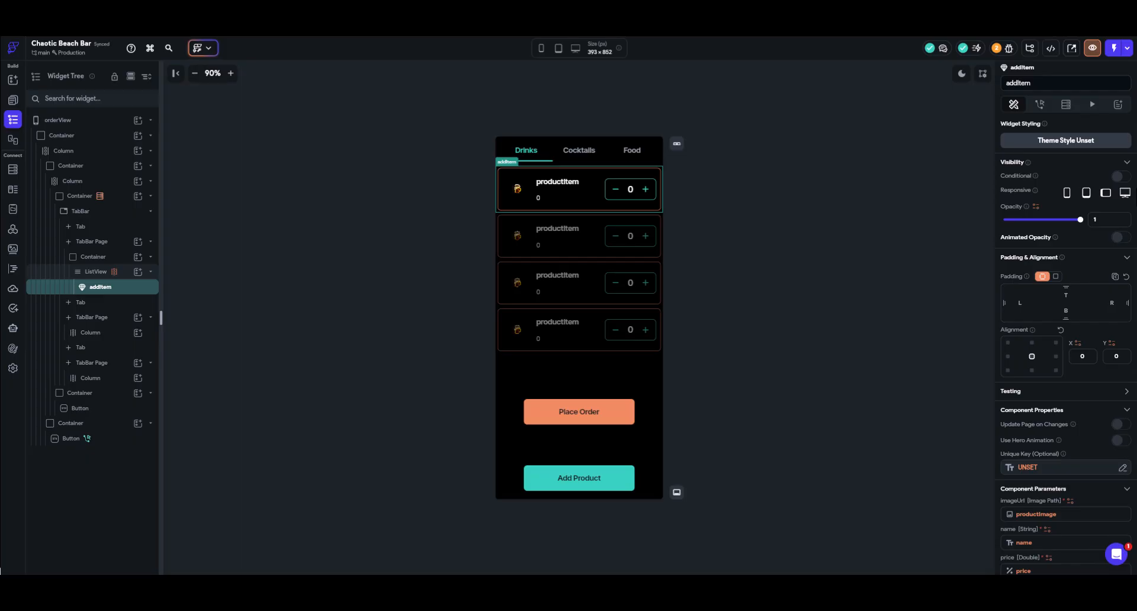
click(1121, 176)
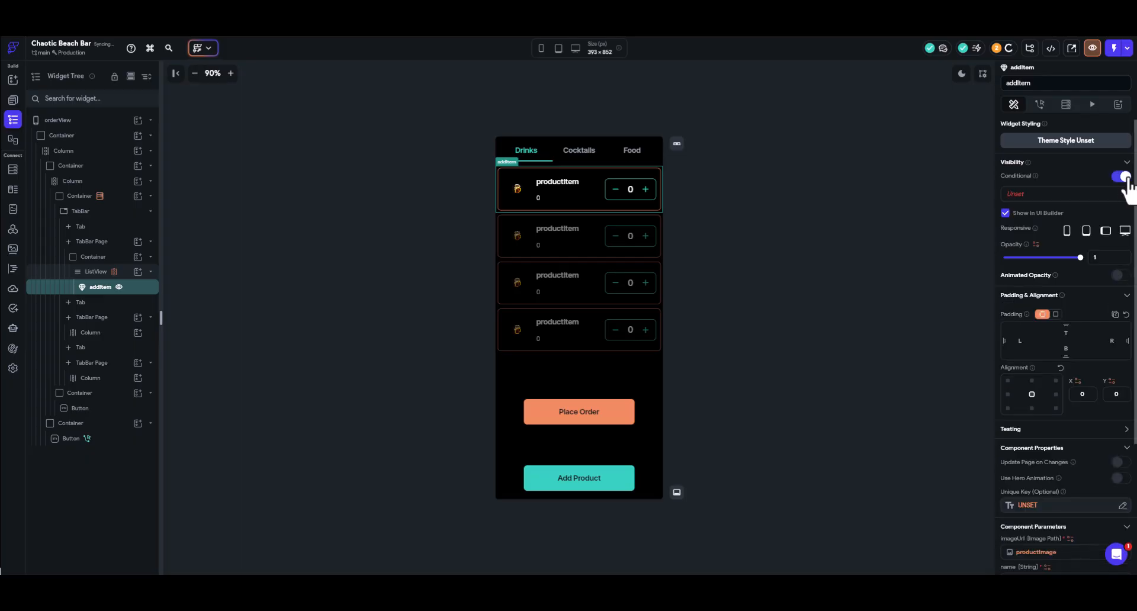
click(1014, 196)
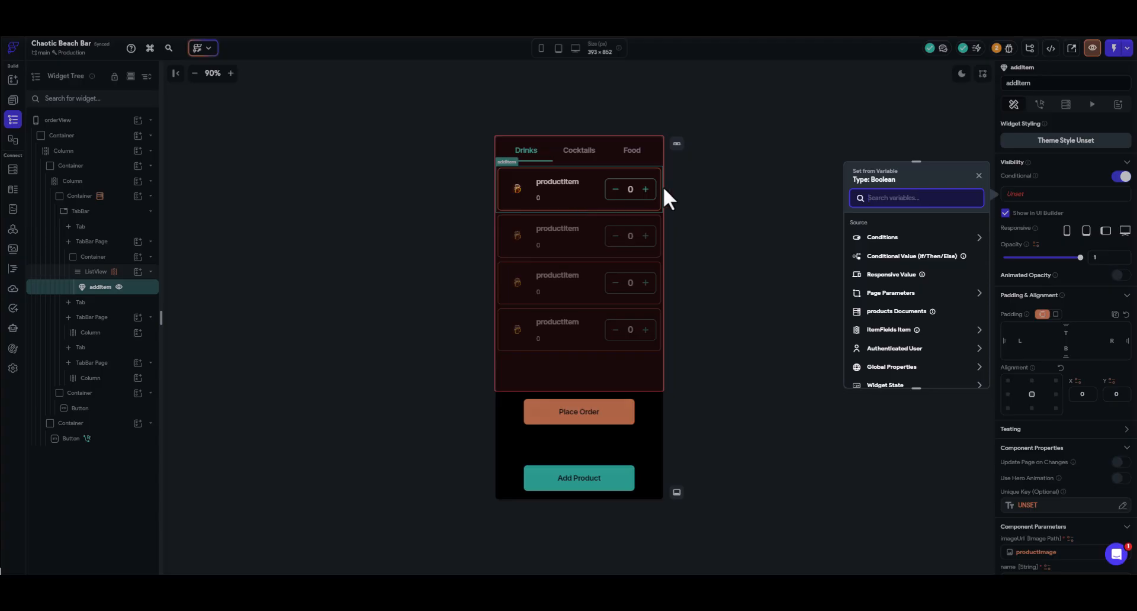
click(876, 438)
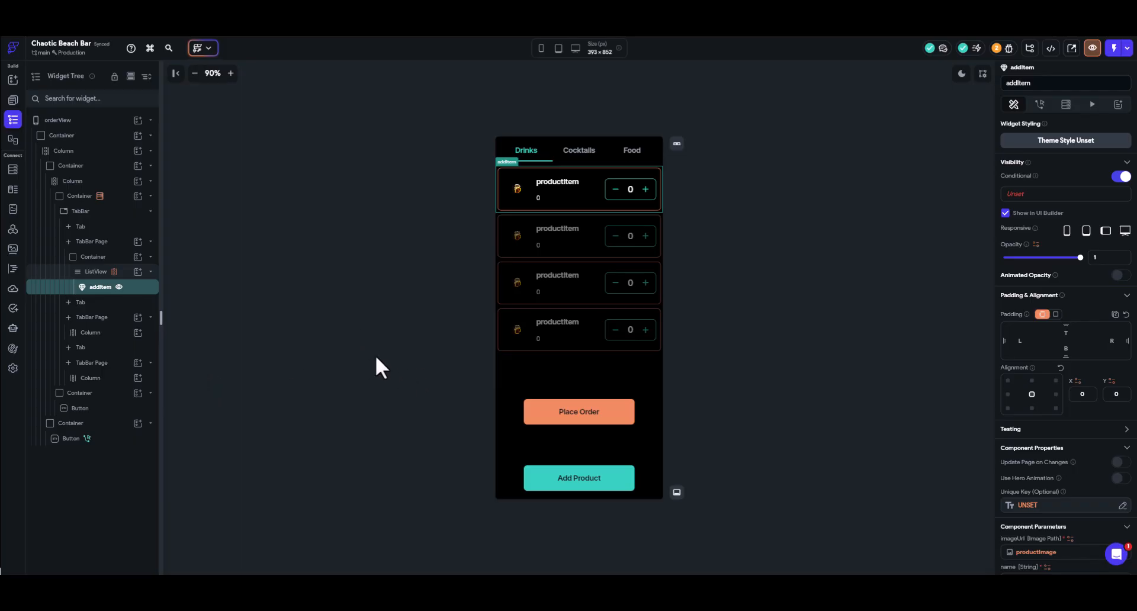
Review the filter and ordering options in the products query on the Container that holds the TabBar.
click(116, 198)
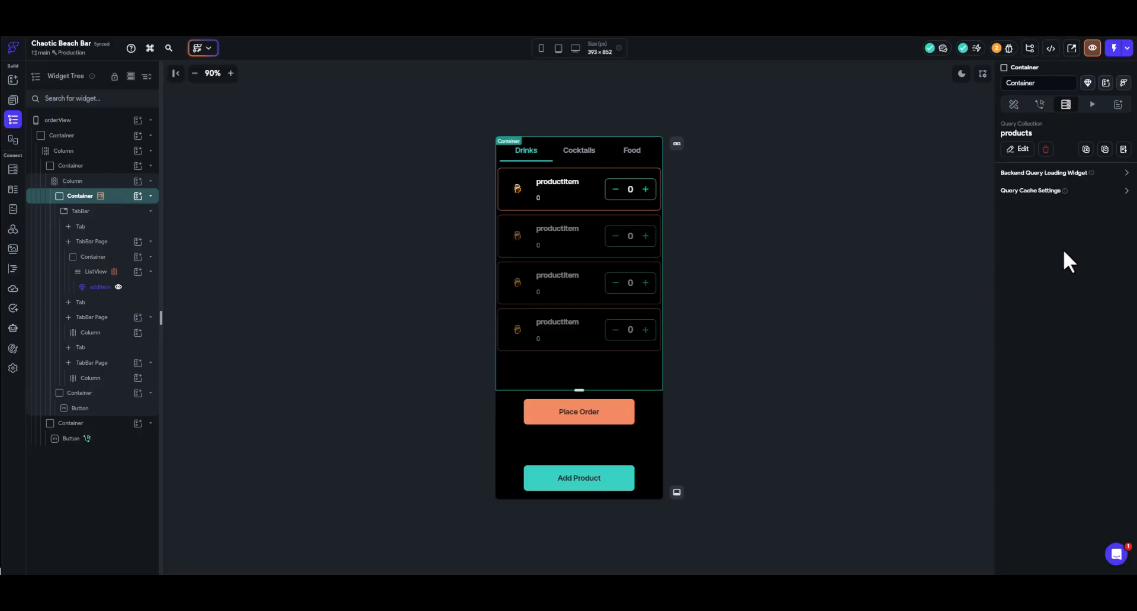
click(1019, 149)
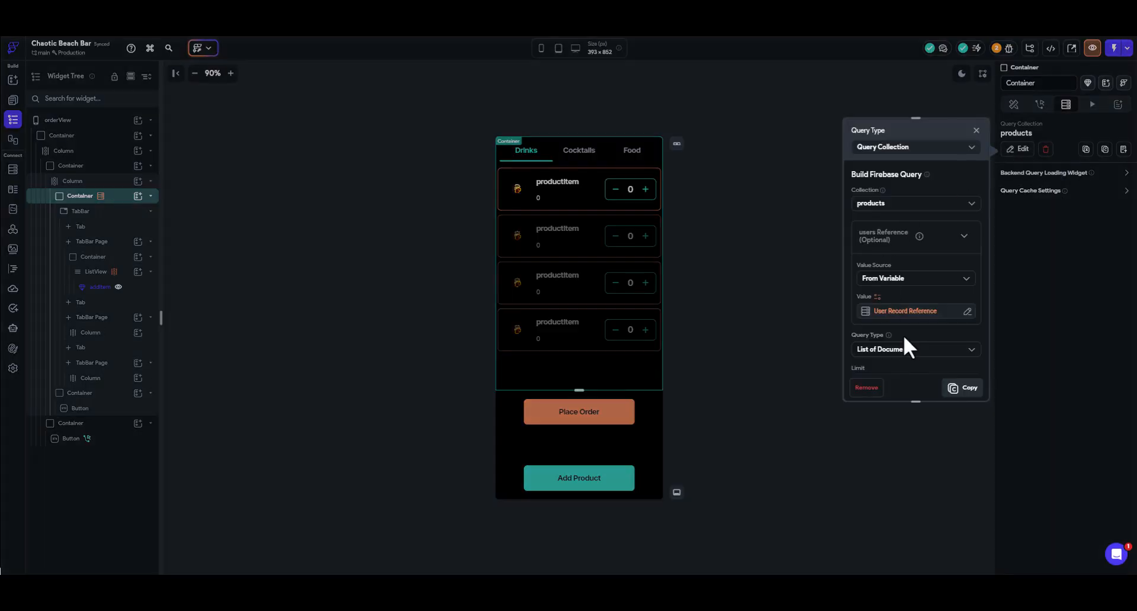
scroll(903, 332, down, 1)
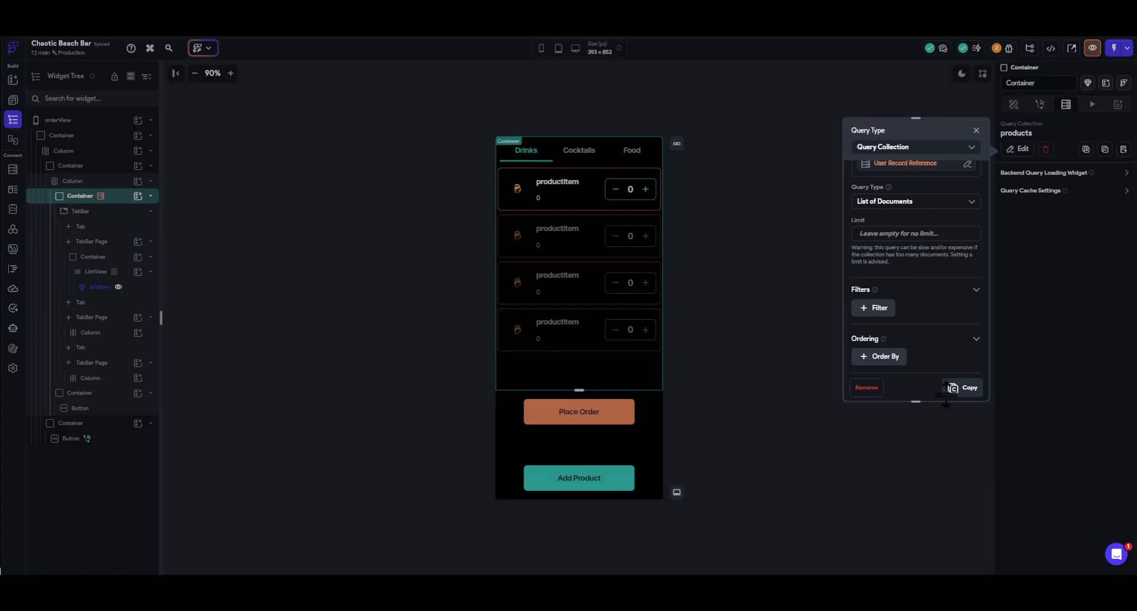
click(1060, 392)
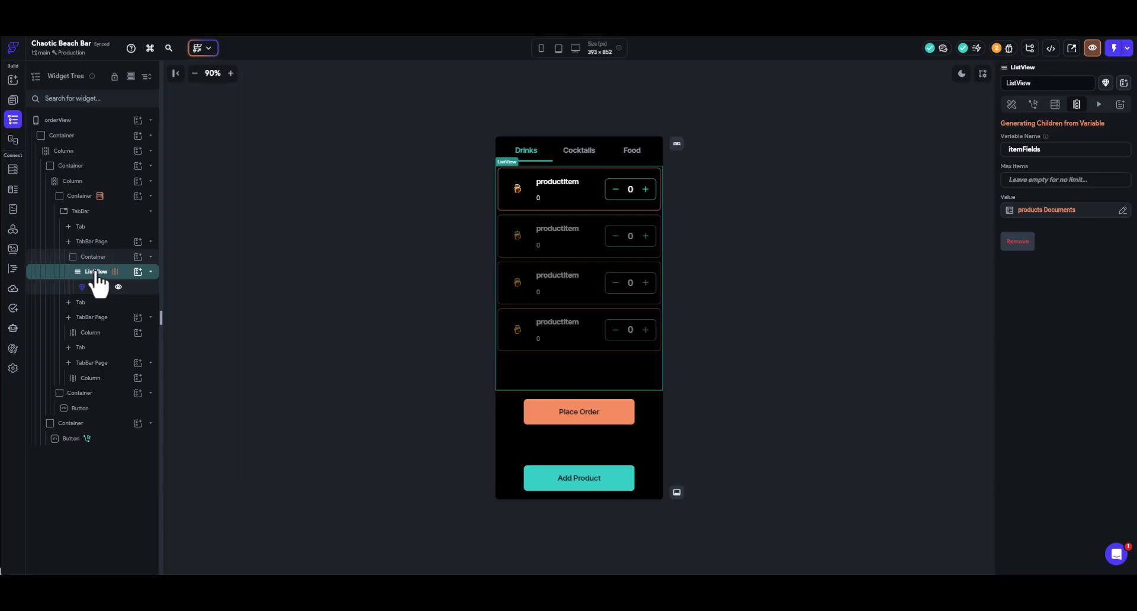
Add a single filter to the products query on the Container that holds the TabBar.
click(90, 197)
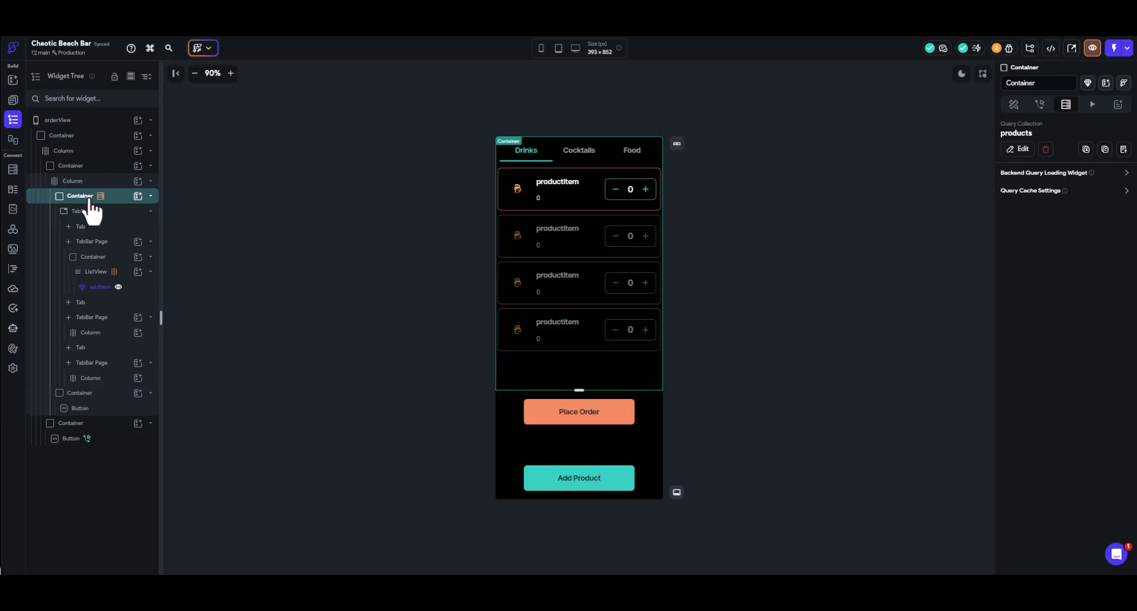
click(1019, 150)
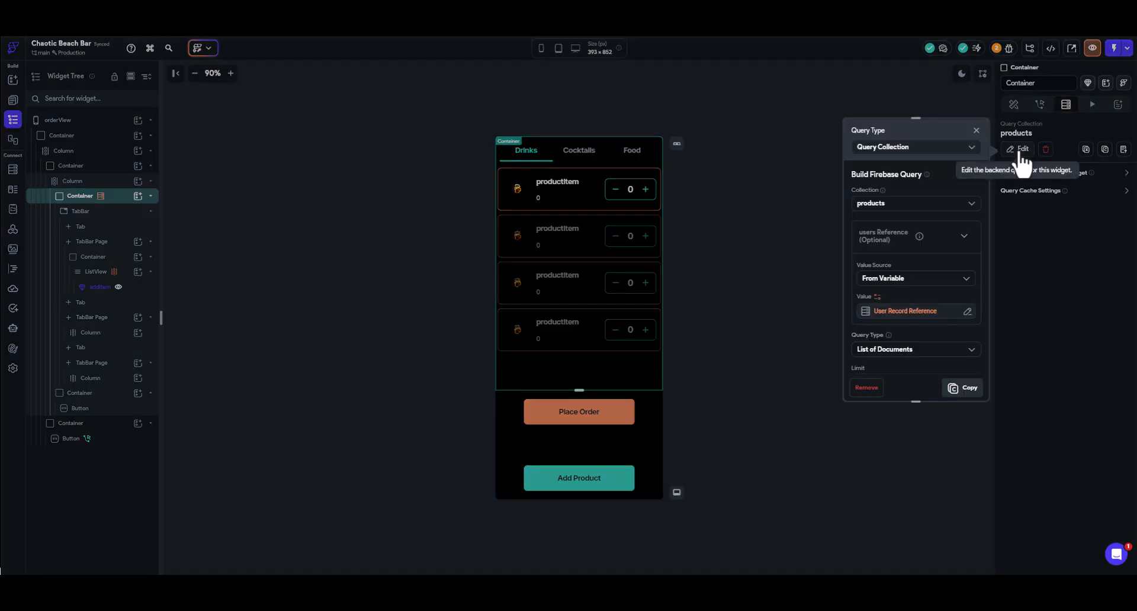
scroll(900, 212, down, 3)
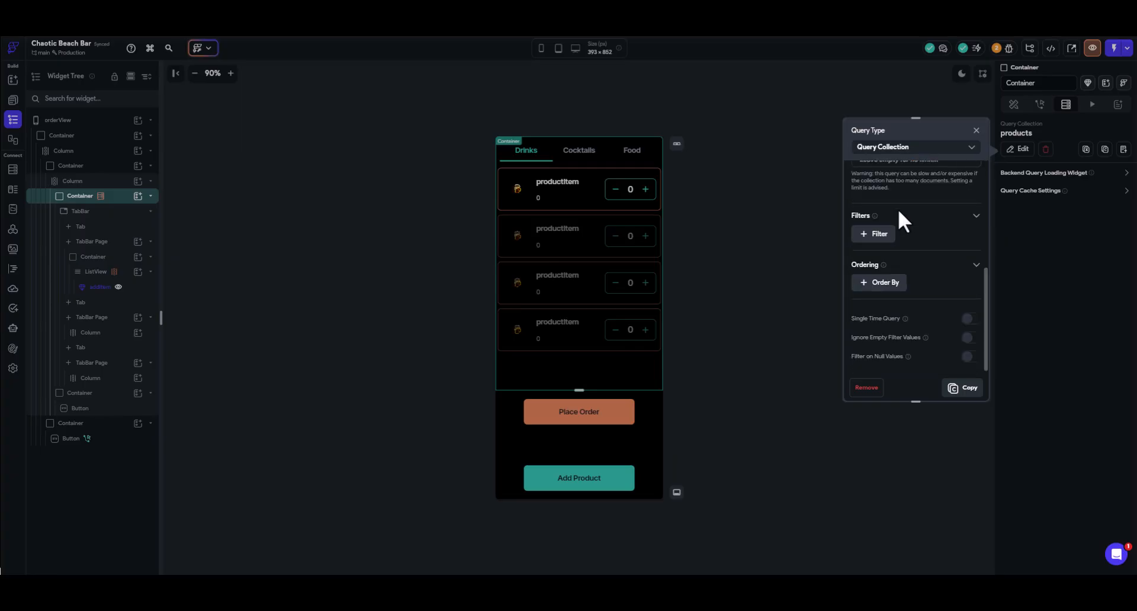
click(881, 237)
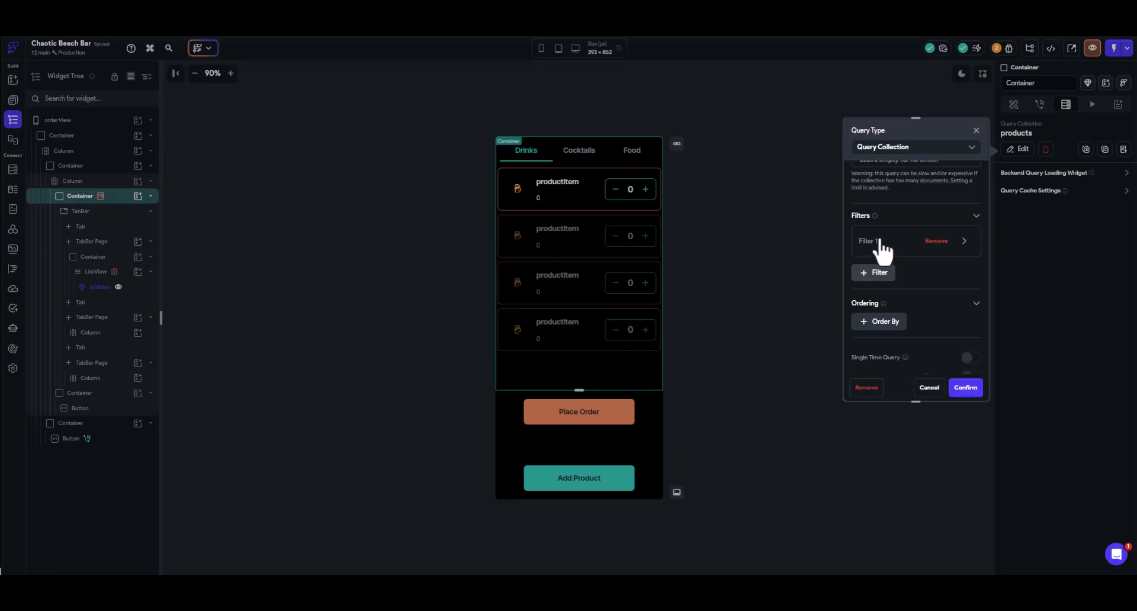
click(937, 241)
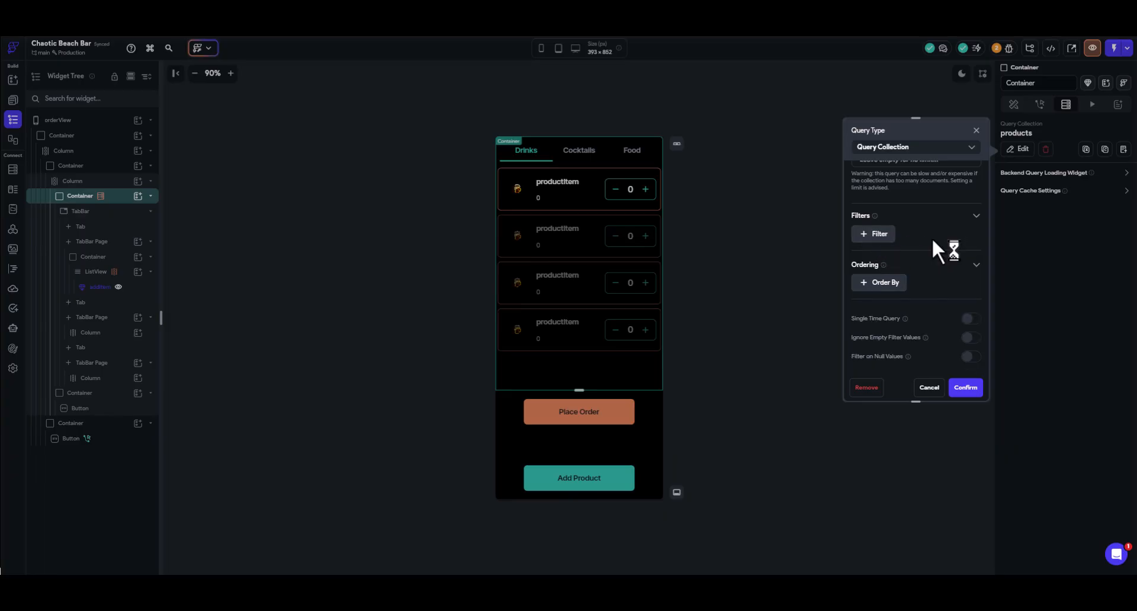
scroll(933, 239, down, 1)
scroll(933, 249, up, 3)
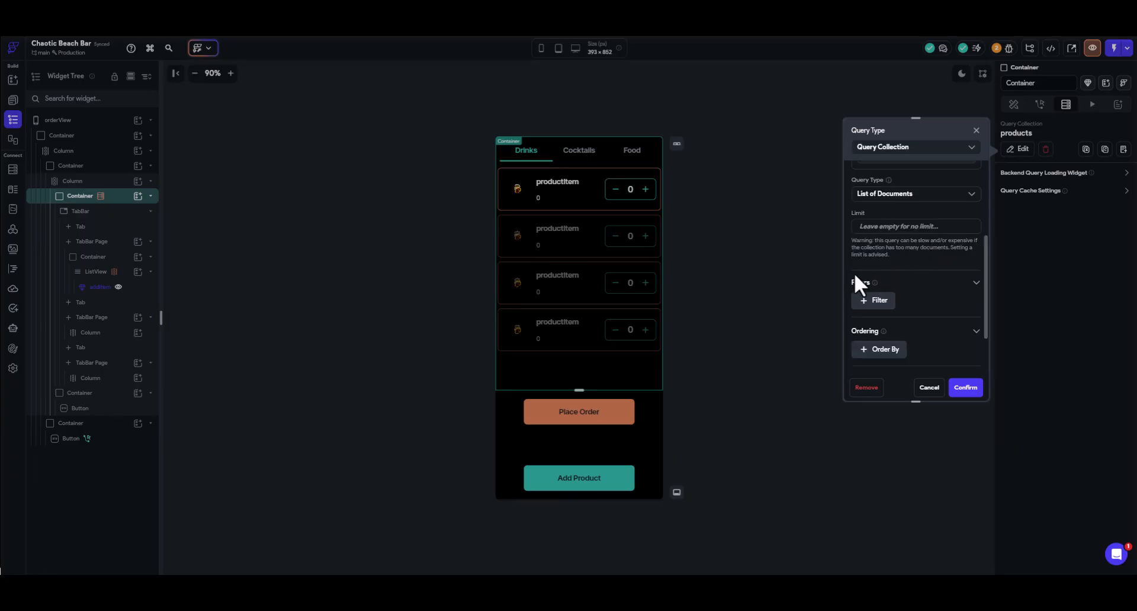
click(868, 308)
scroll(906, 249, down, 3)
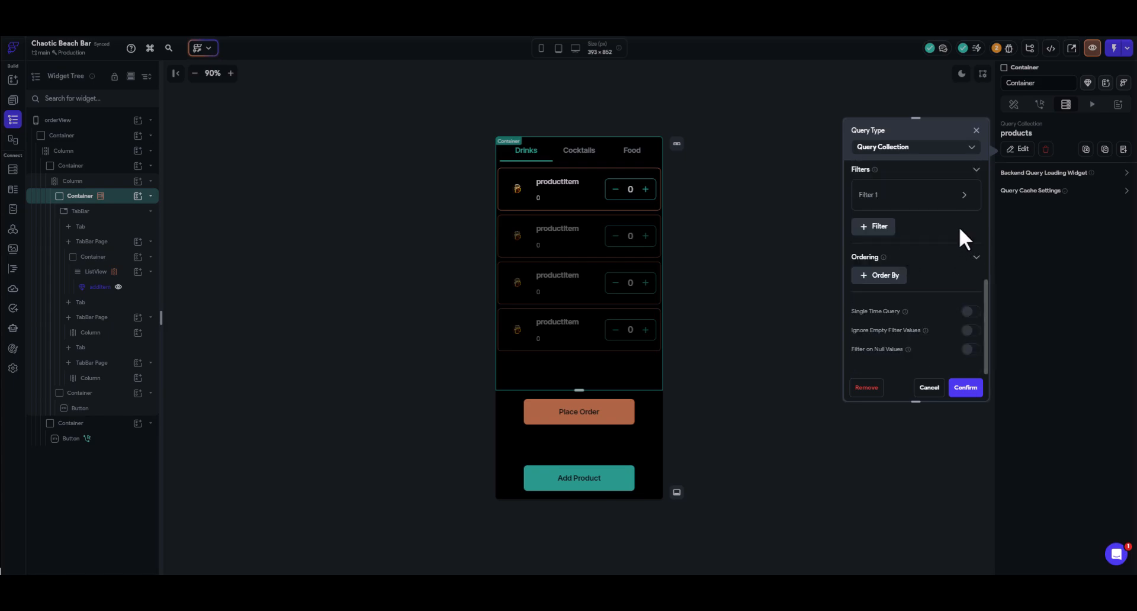
click(882, 229)
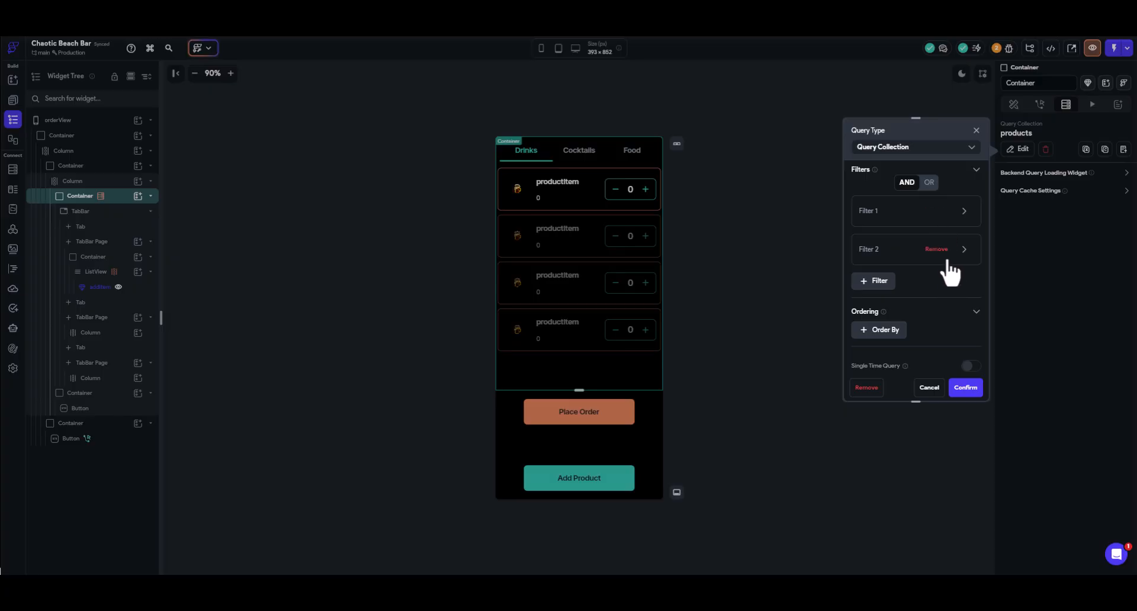
click(936, 250)
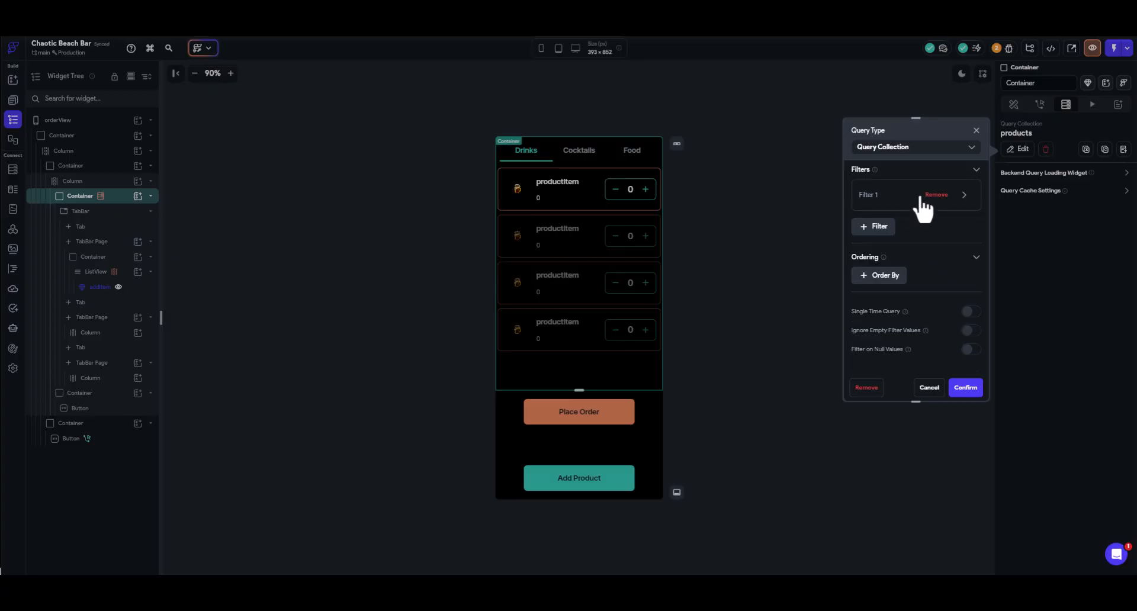
Set the filter's collection field to tabIndexProductType with the relation Equal To.
click(965, 198)
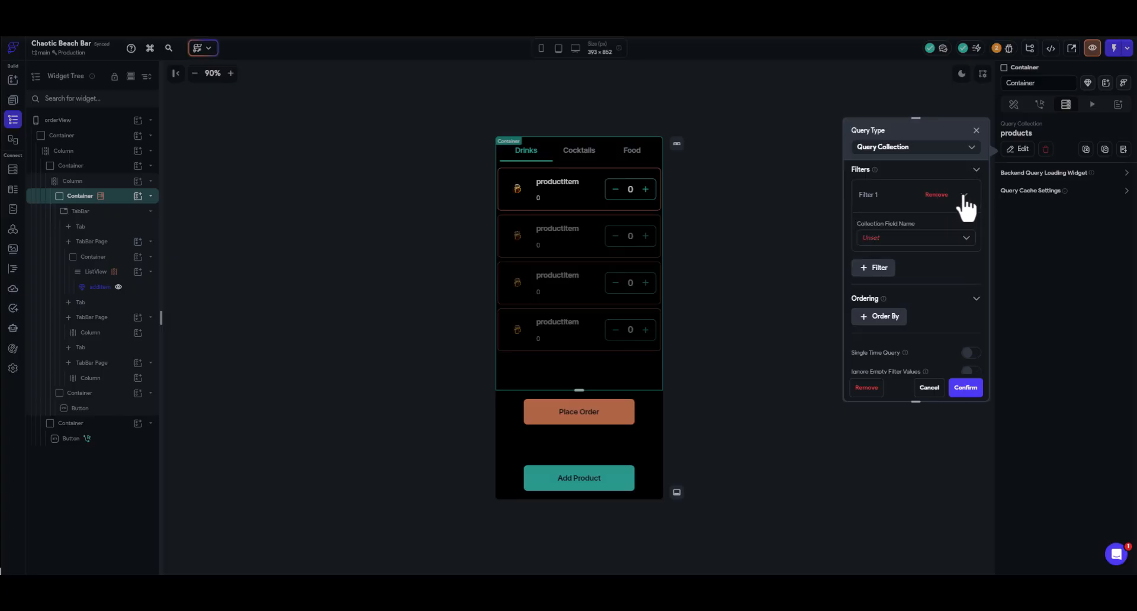
click(895, 238)
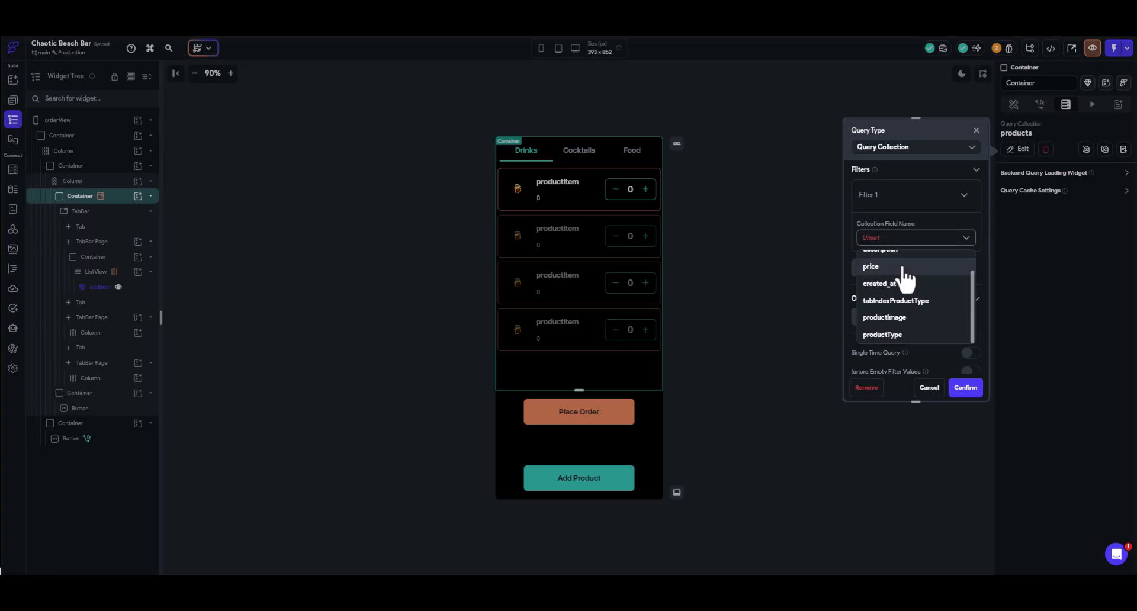
scroll(901, 296, down, 2)
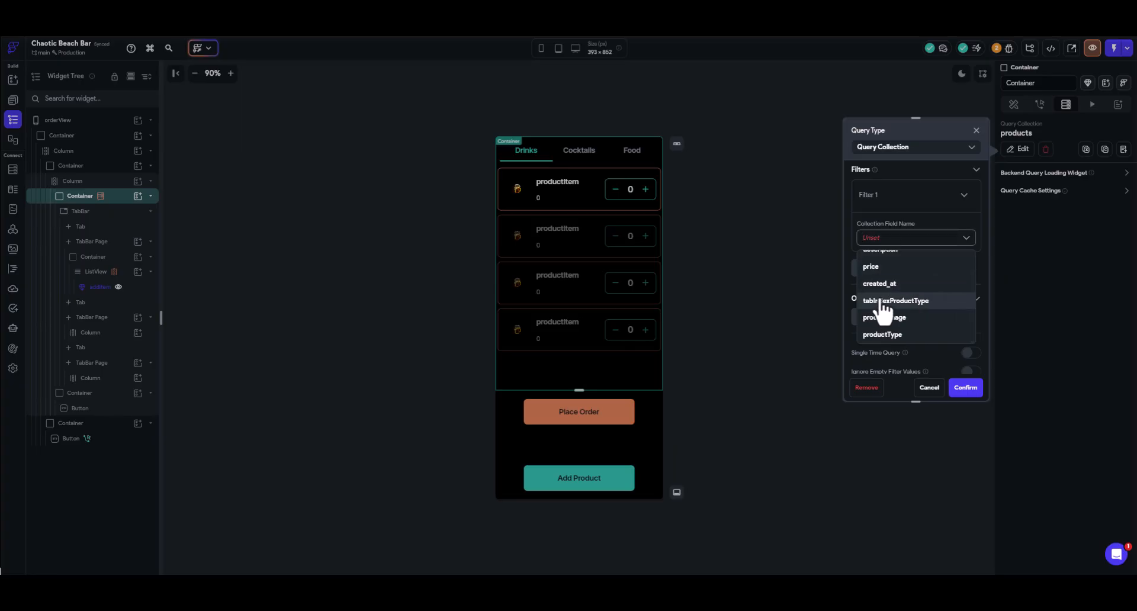
click(883, 302)
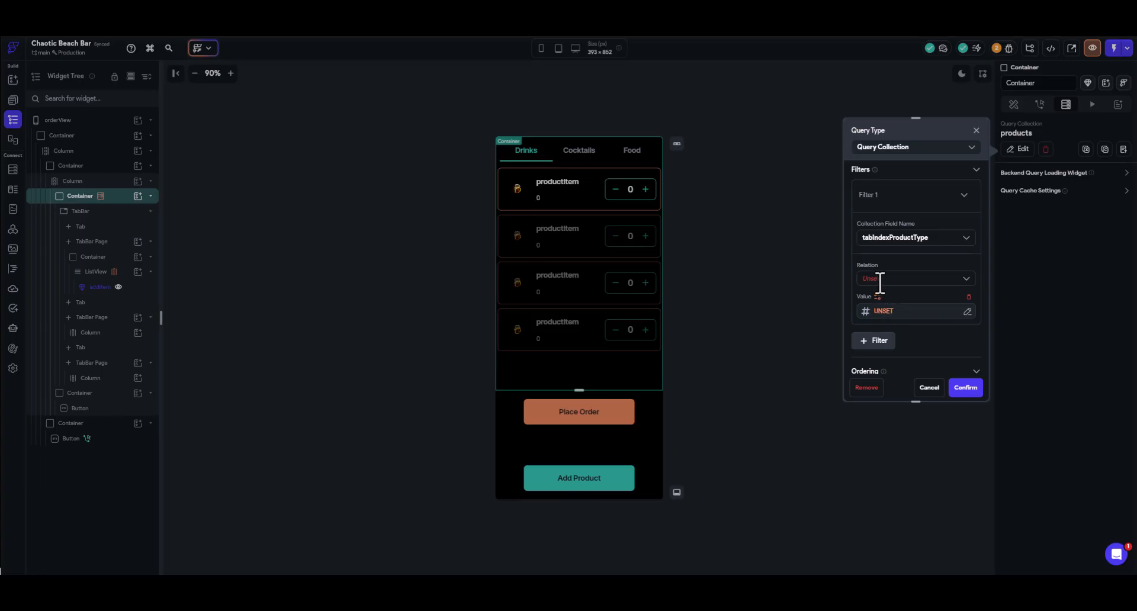
click(879, 278)
click(879, 299)
Set the filter's value to the TabBar Current Index widget state and confirm the products query.
click(885, 312)
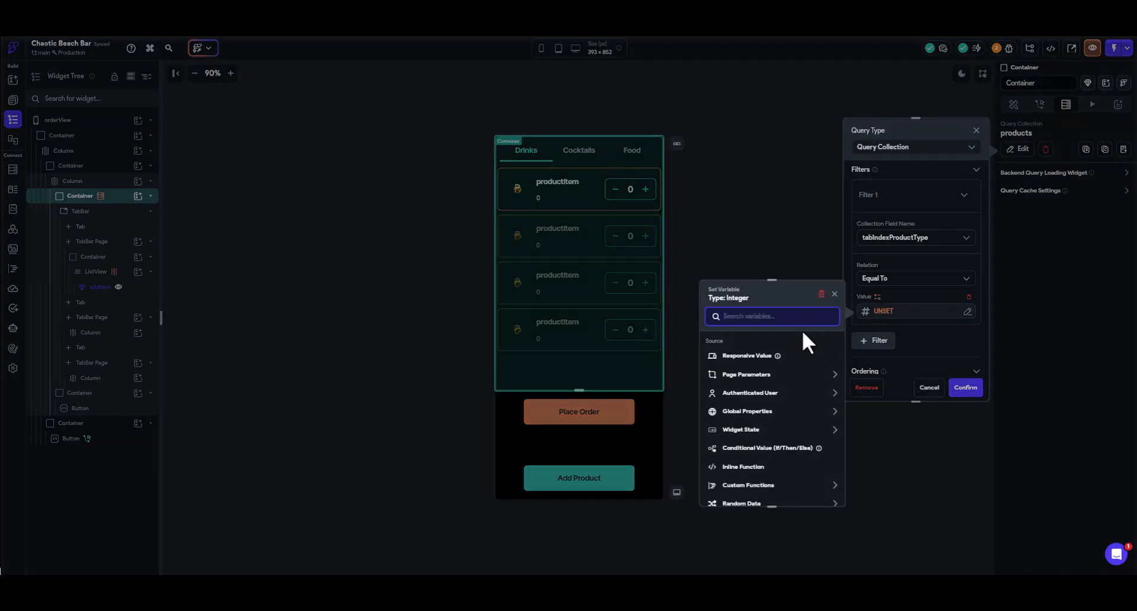
click(751, 431)
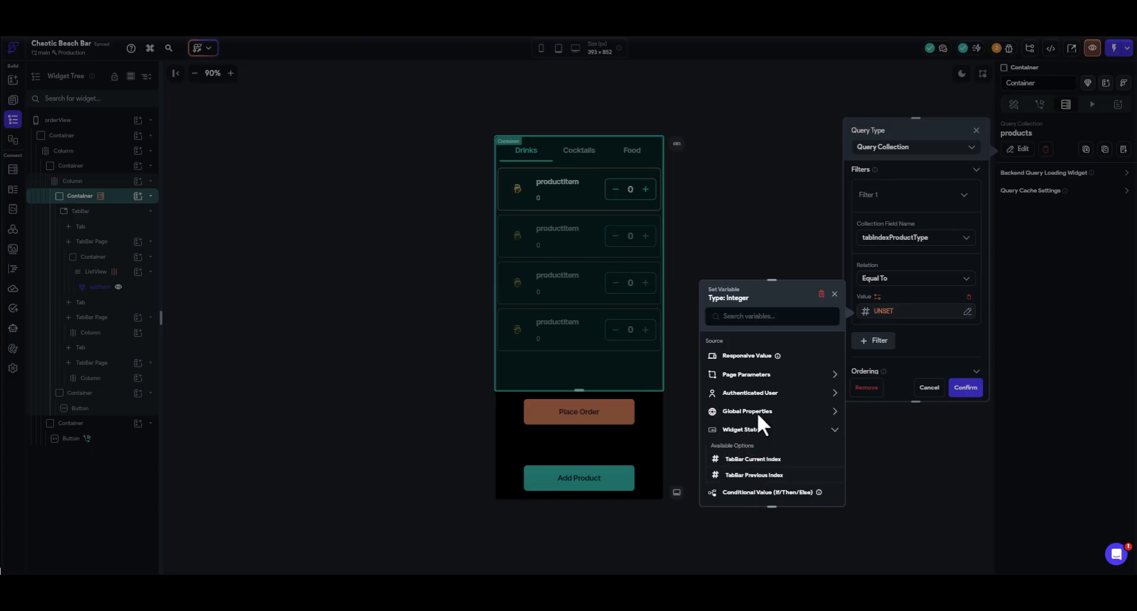
scroll(761, 417, down, 2)
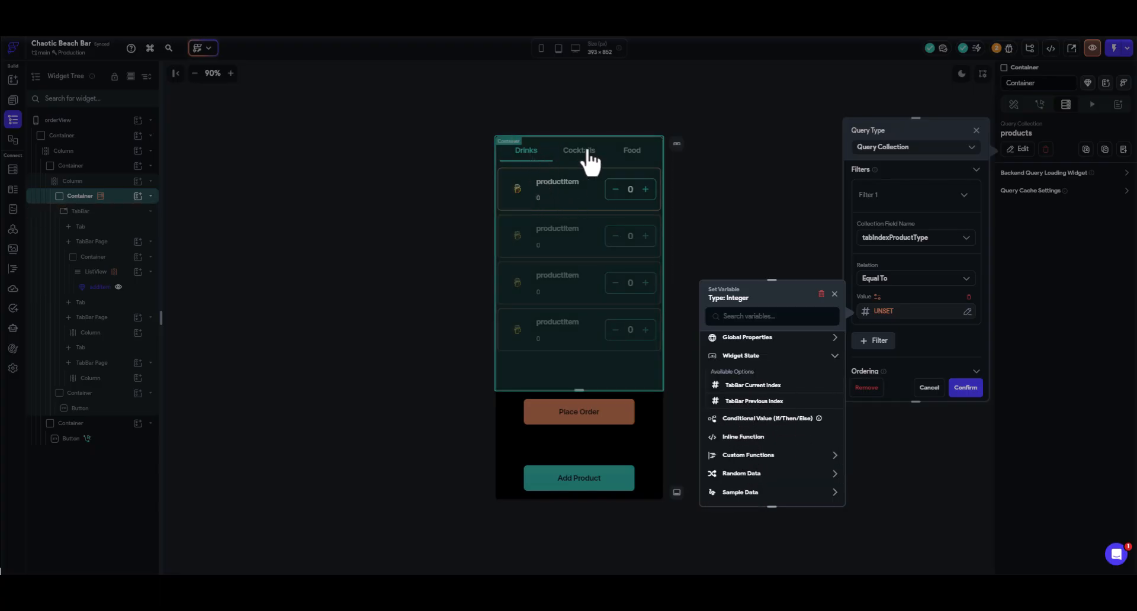
click(756, 386)
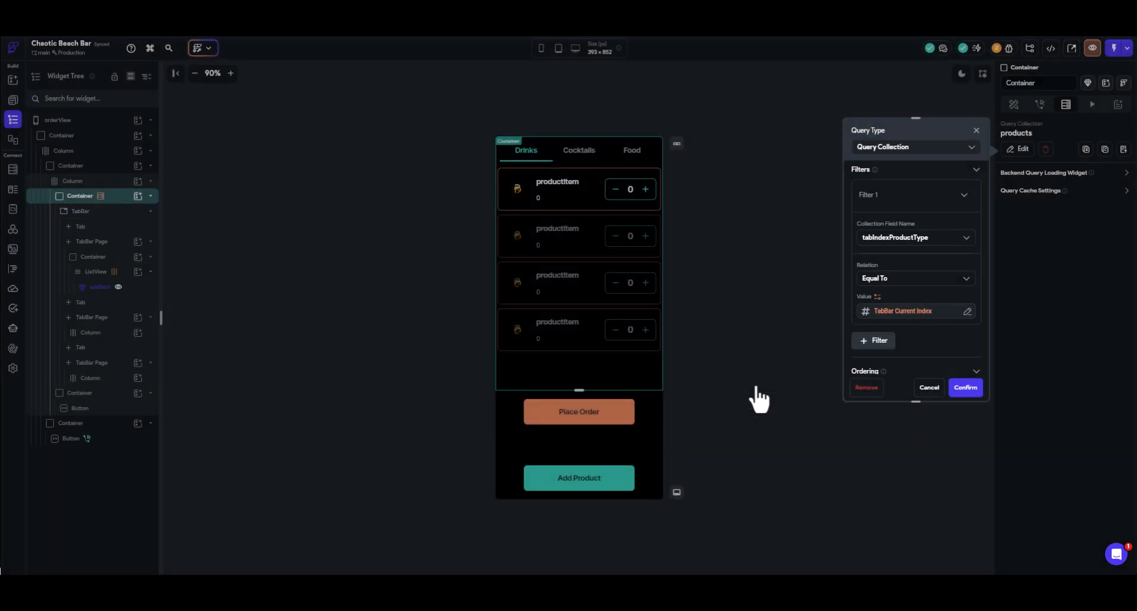
scroll(928, 331, down, 2)
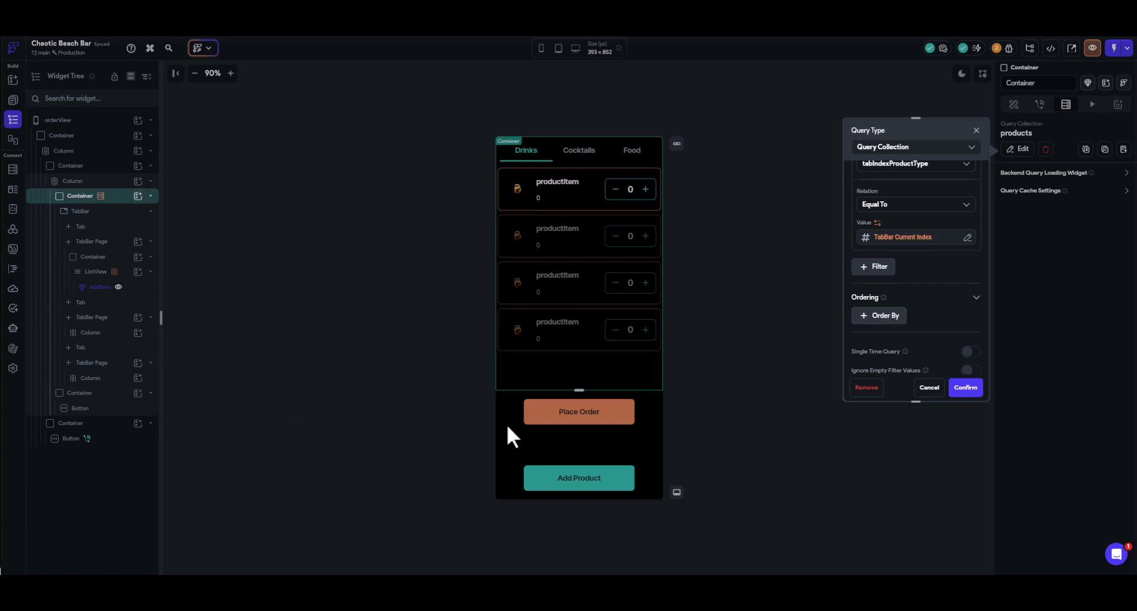
click(965, 389)
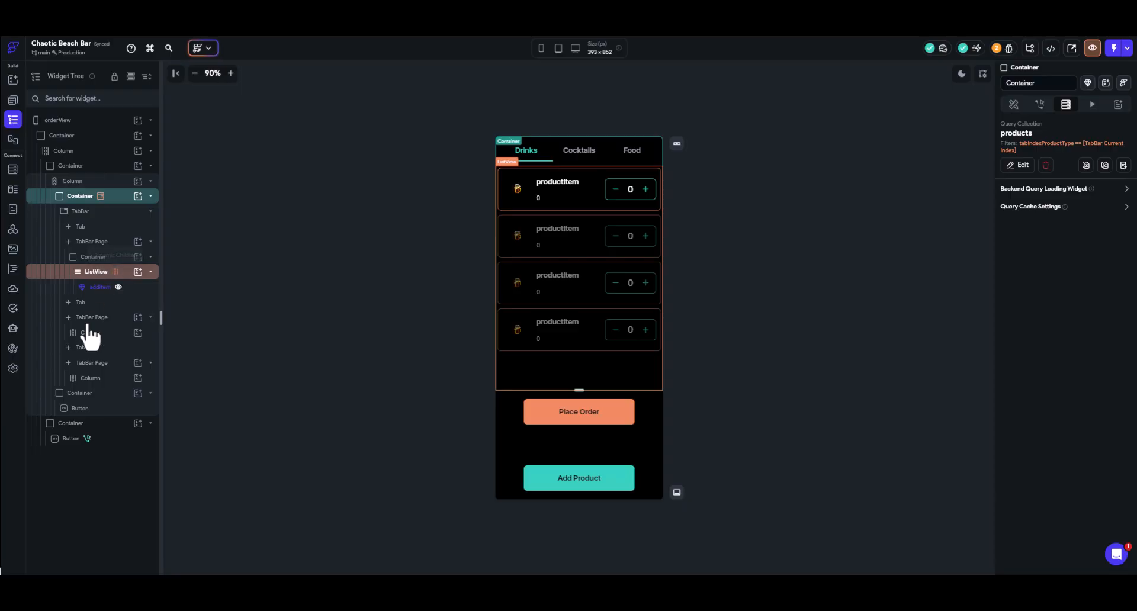
Copy the Container from the Drinks TabBar Page and replace the Column in the Cocktails TabBar Page with it.
click(90, 258)
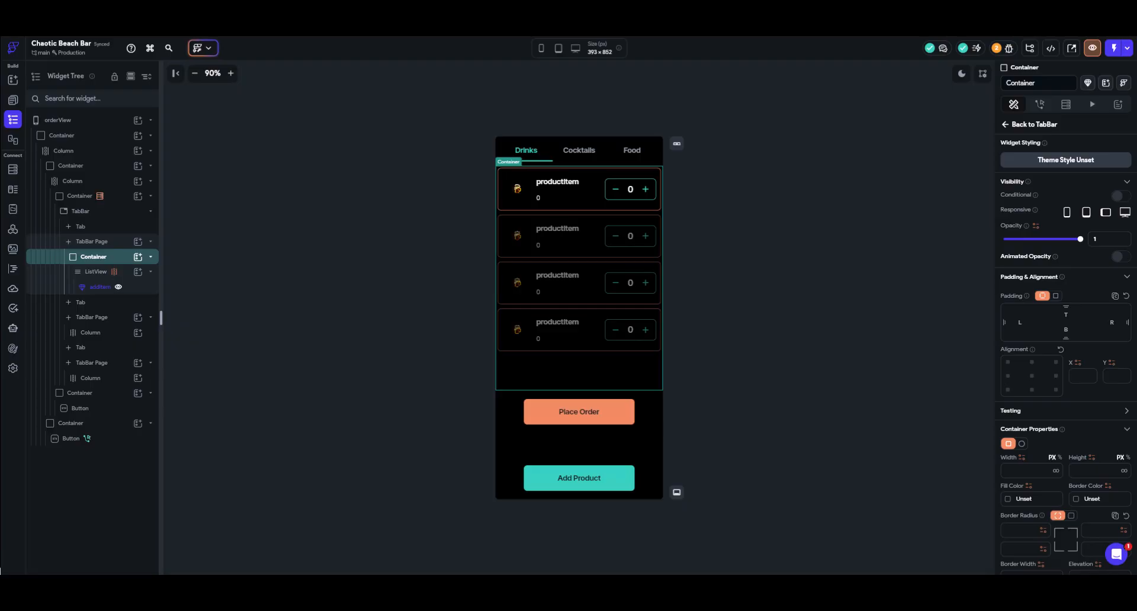
click(98, 262)
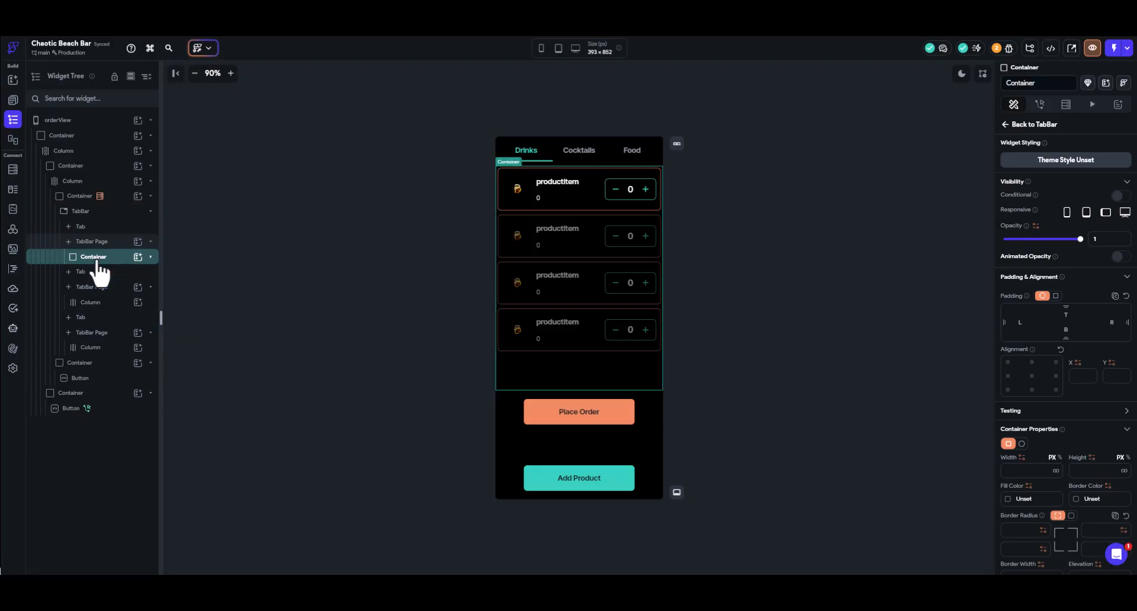
right_click(101, 260)
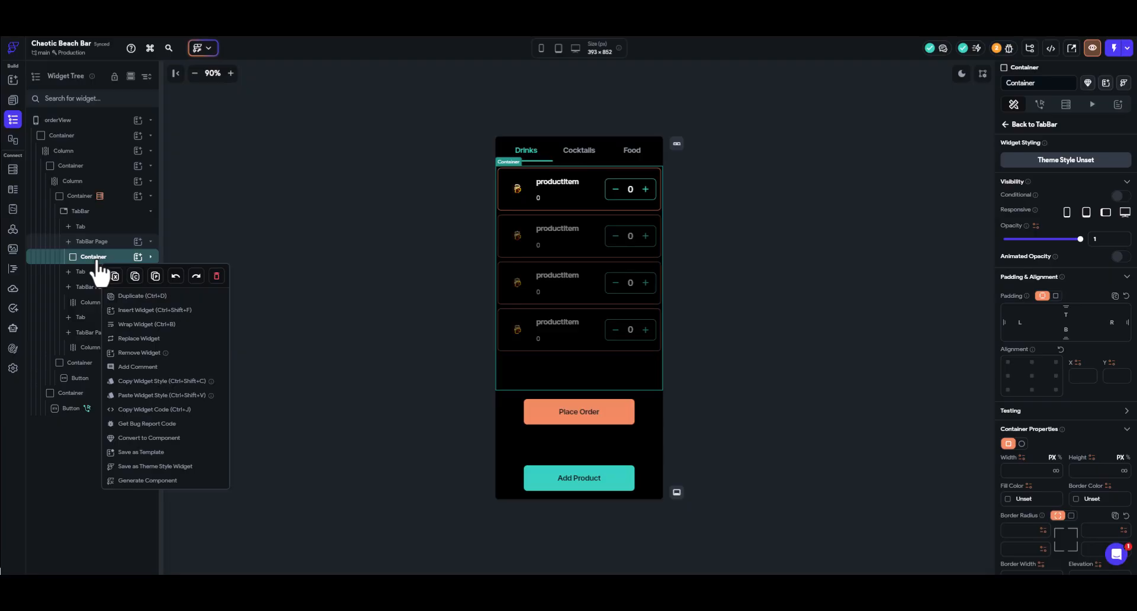
click(136, 277)
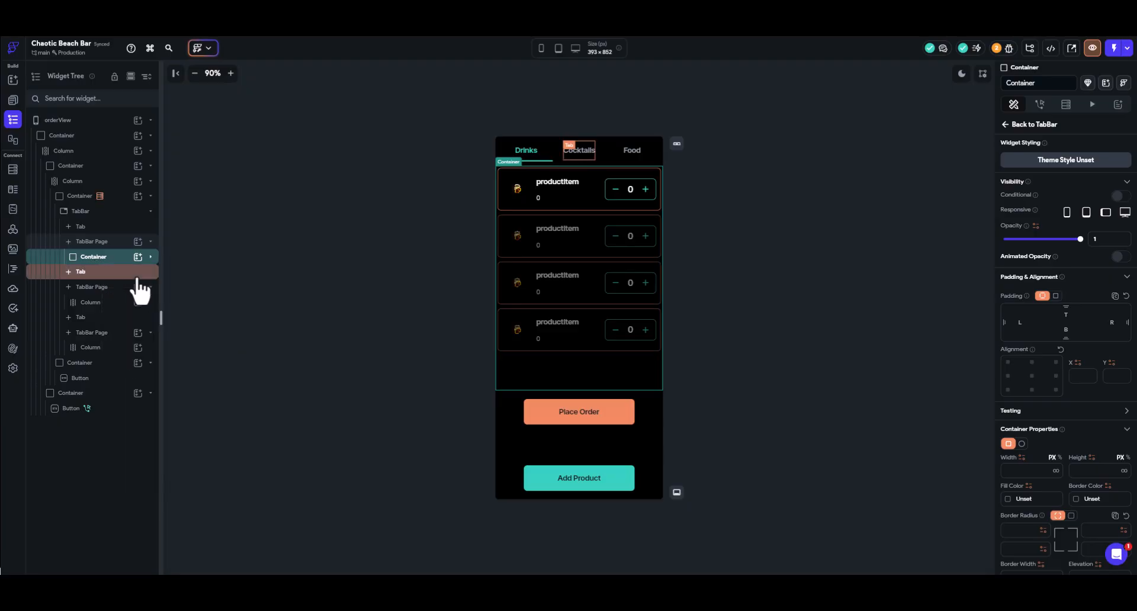
click(92, 304)
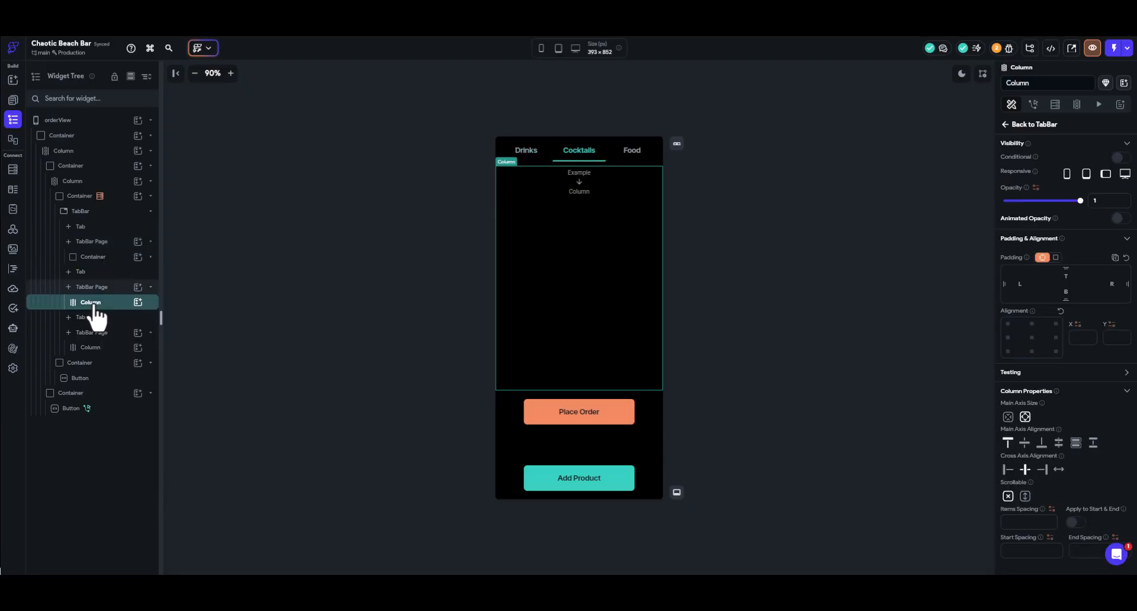
right_click(95, 306)
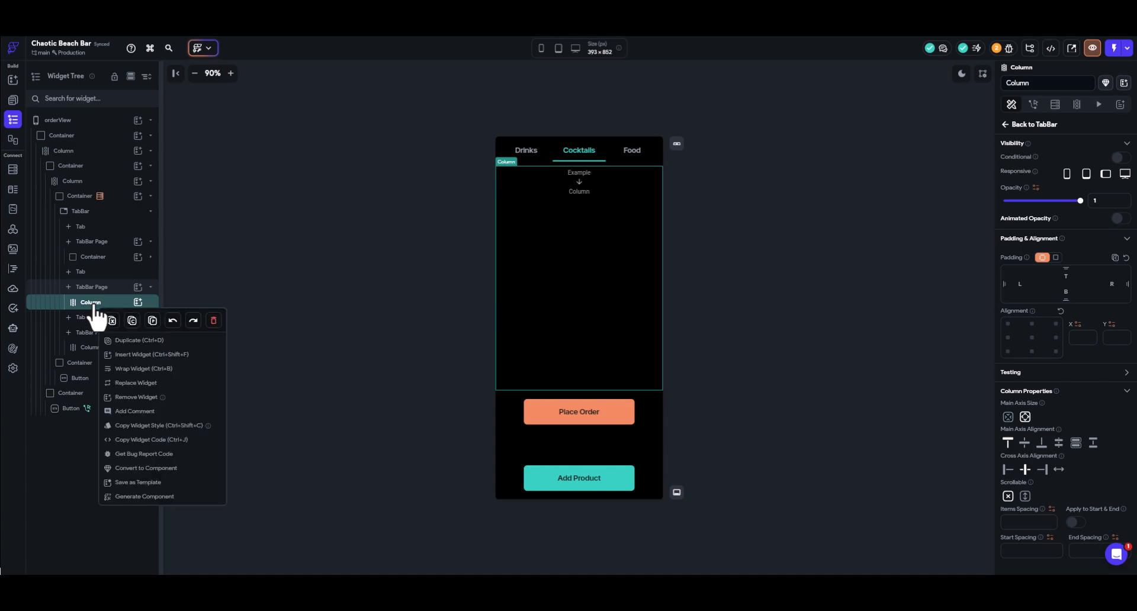
click(152, 320)
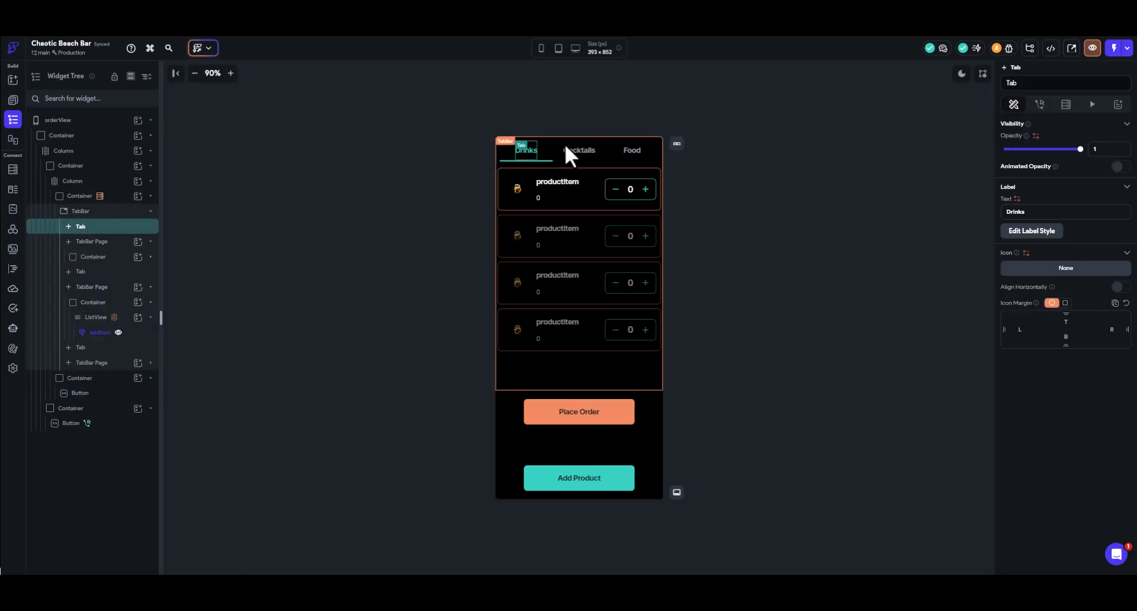
Check the Cocktails and Food tabs on the orderView canvas and return to Drinks.
click(584, 151)
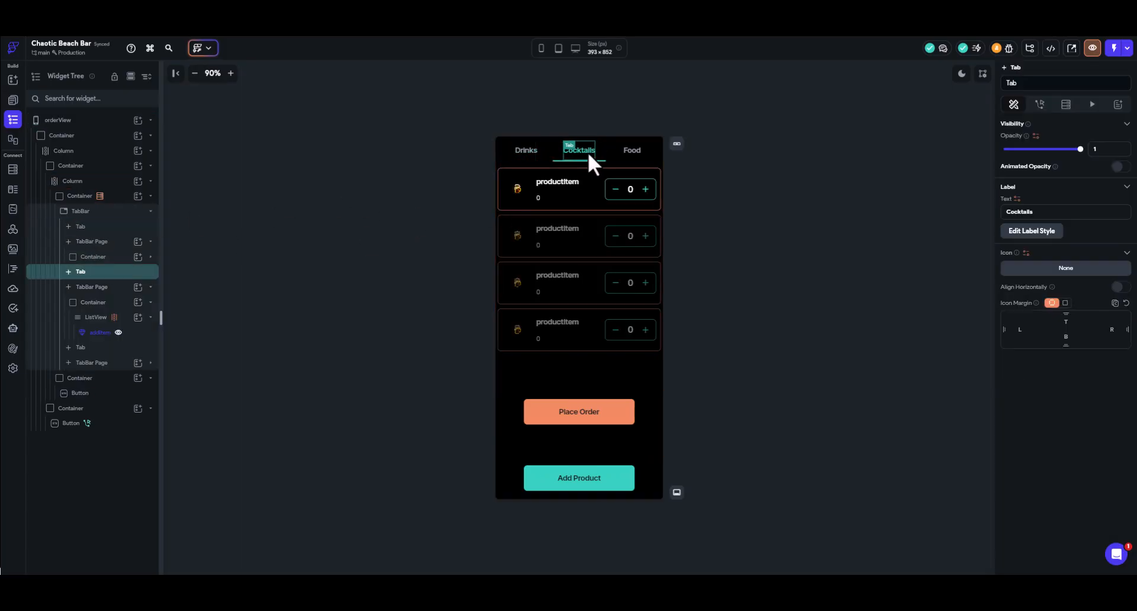
click(628, 152)
click(529, 151)
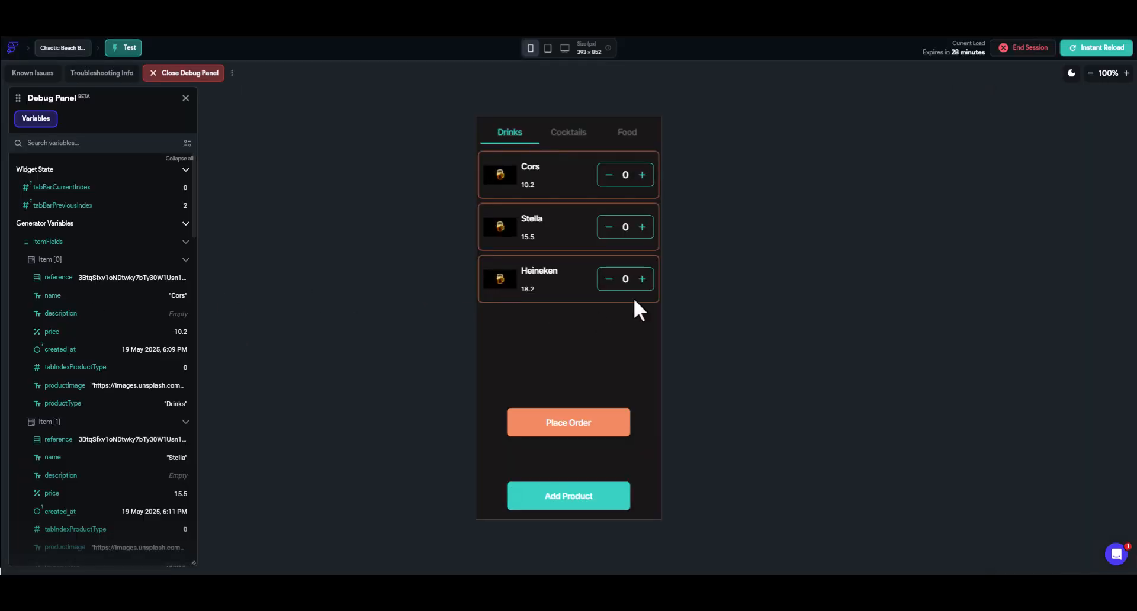
In the test session, check which products the Cocktails and Food tabs list, and return to Drinks.
click(576, 138)
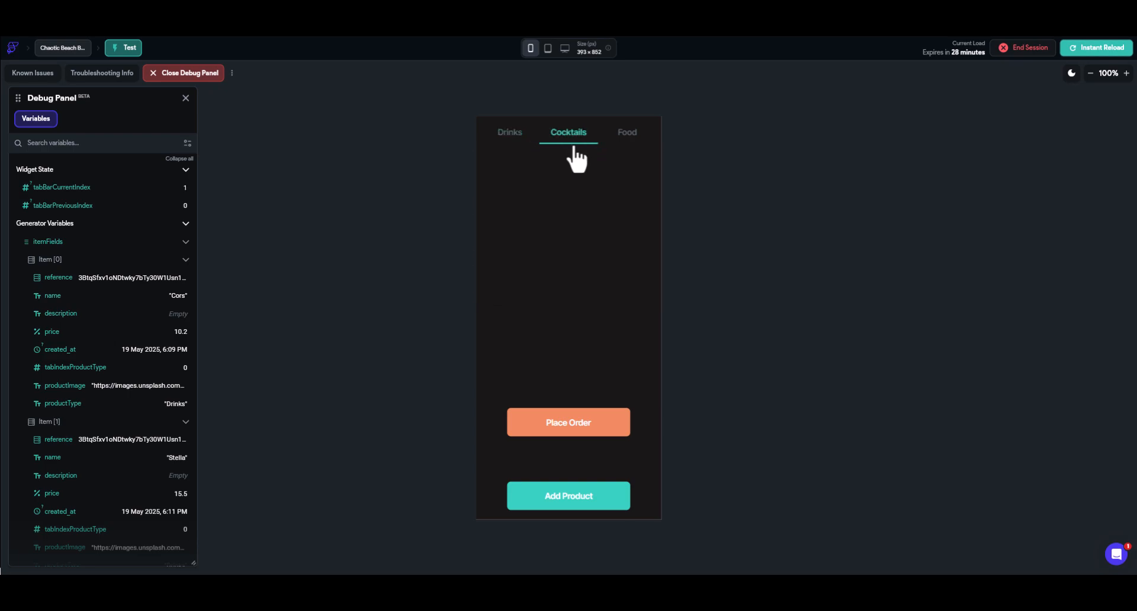
click(623, 139)
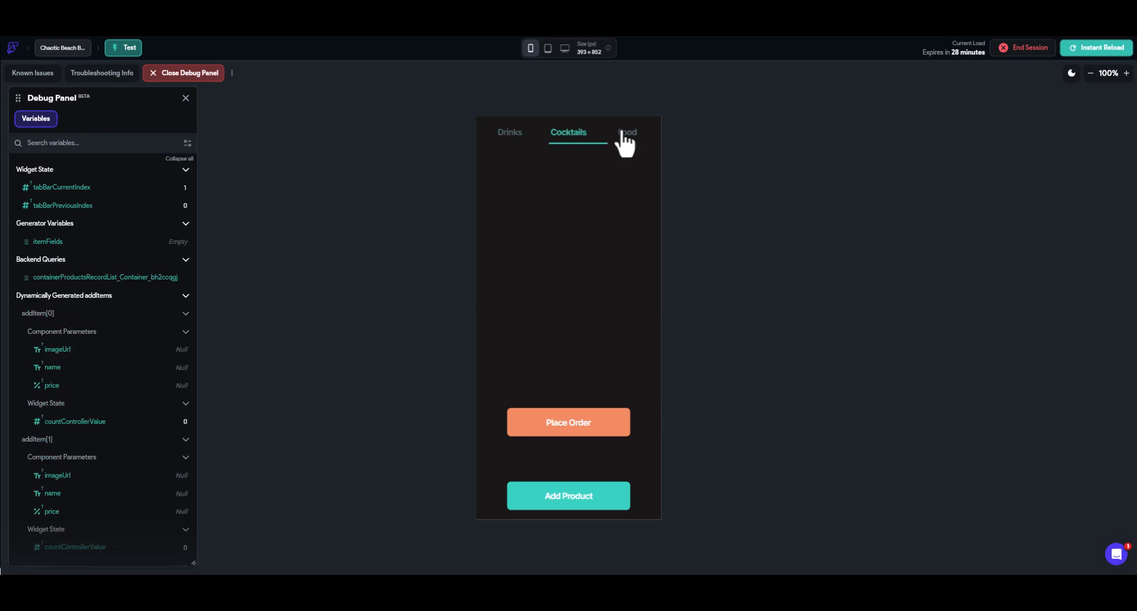
click(508, 141)
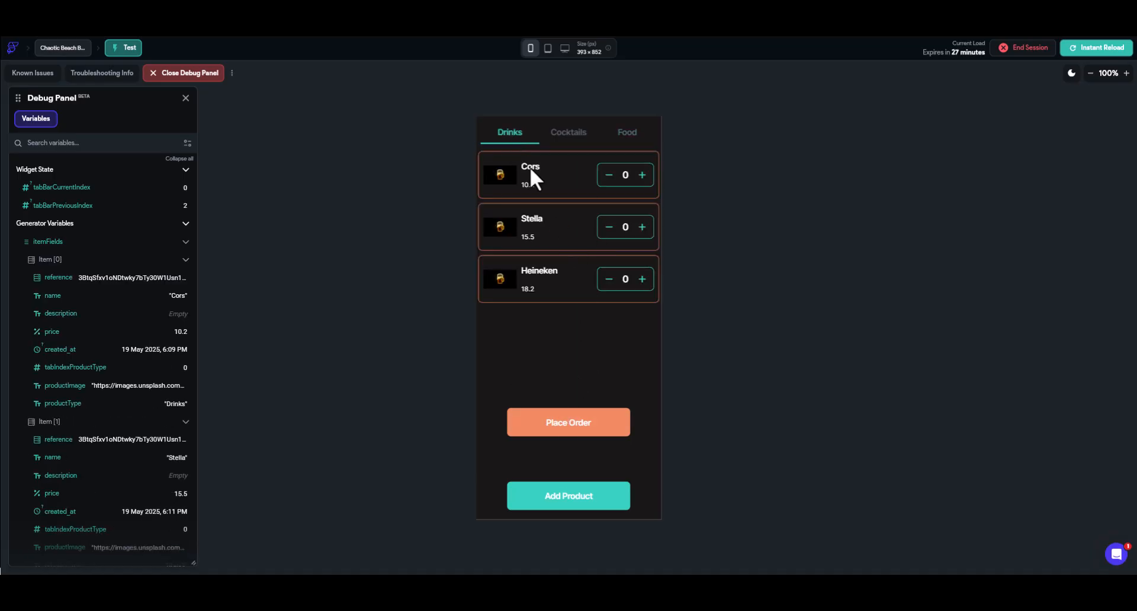
In the test session, save a product named Pina Collada priced 22.50 with type Cocktails and check the tab lists.
click(574, 136)
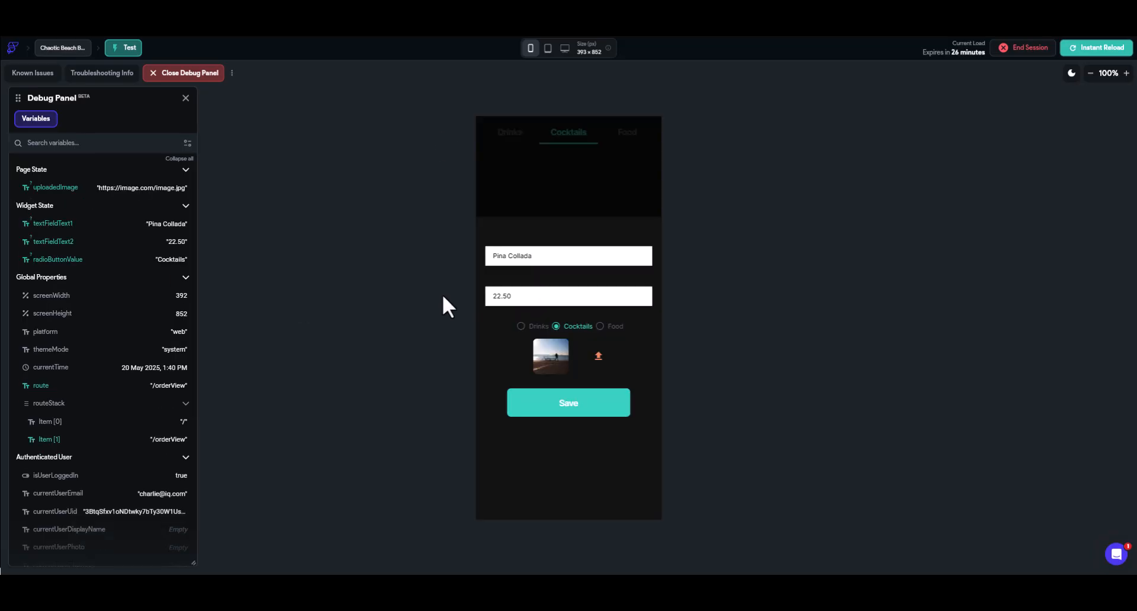
click(559, 405)
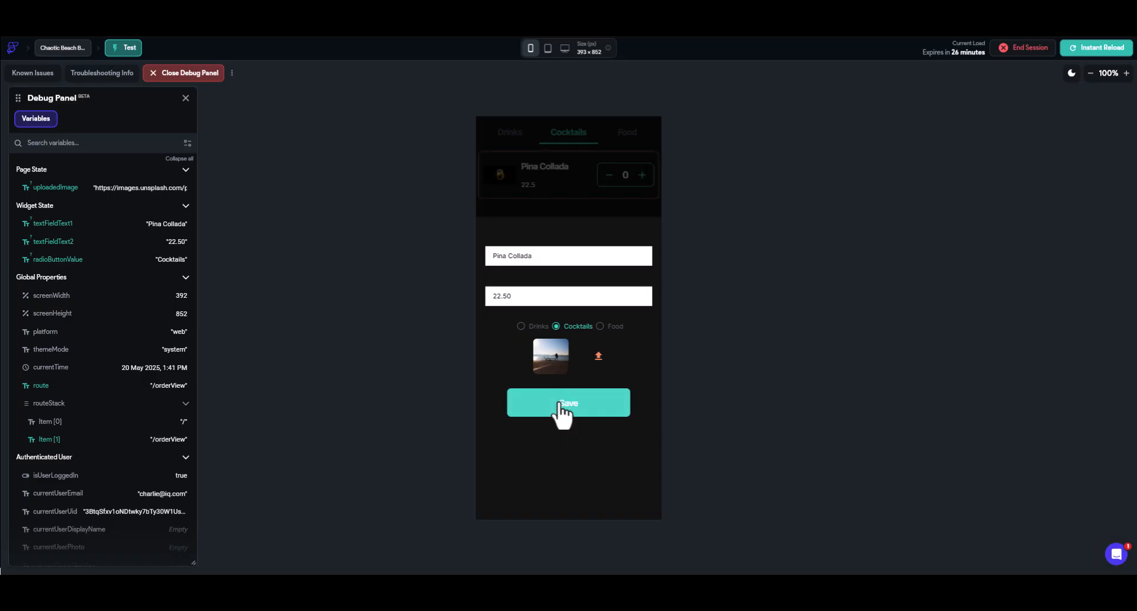
click(638, 126)
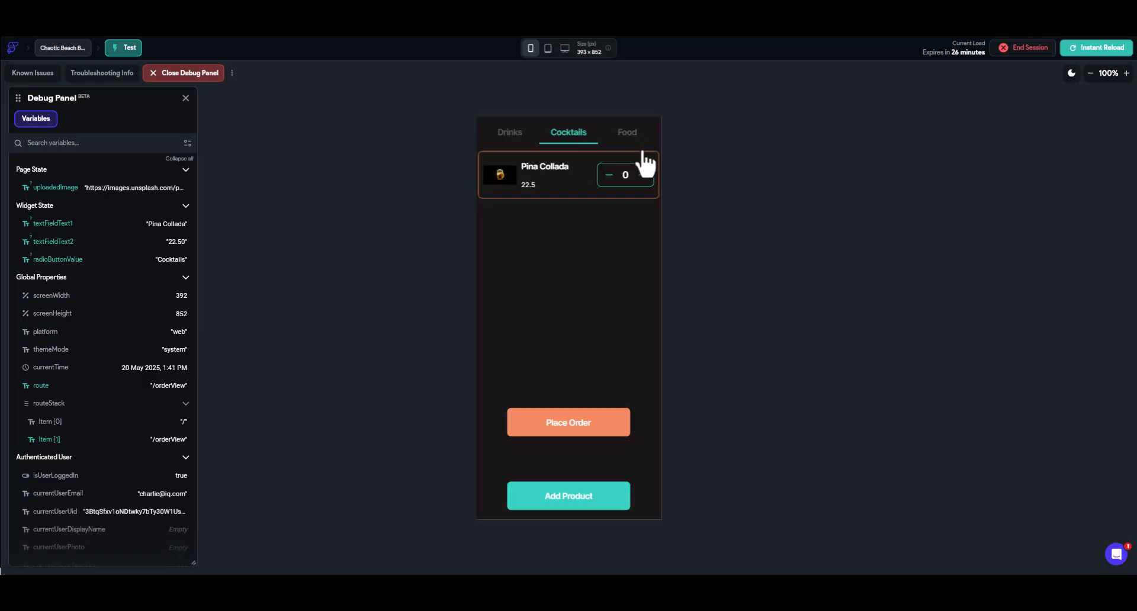
click(509, 137)
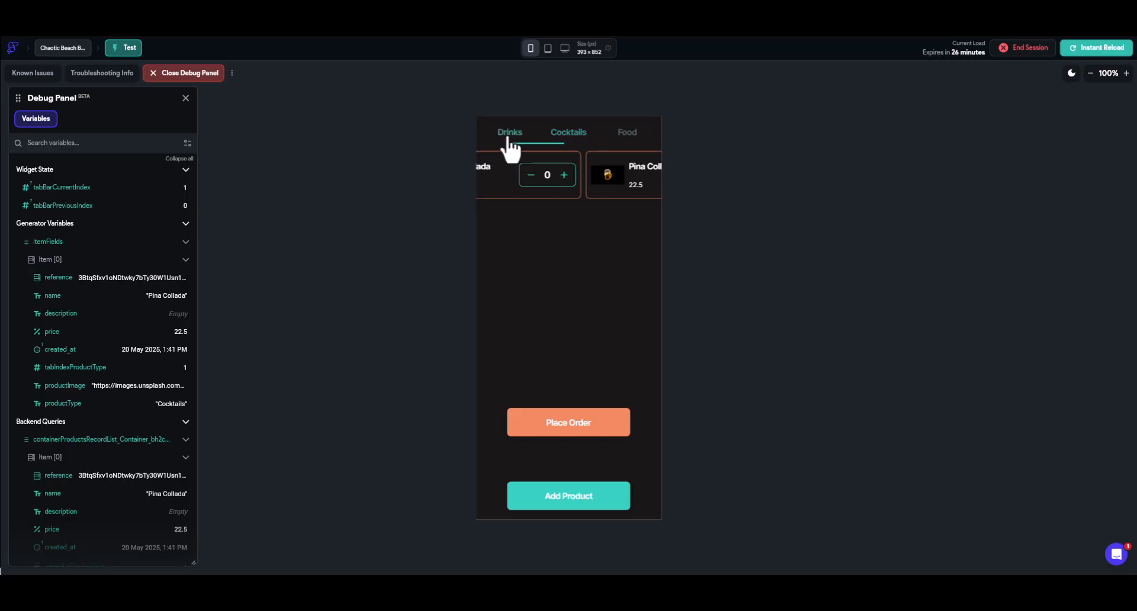
Save a French Fries product priced 19.50 as Drinks, and save it again with the type set to Food.
click(567, 135)
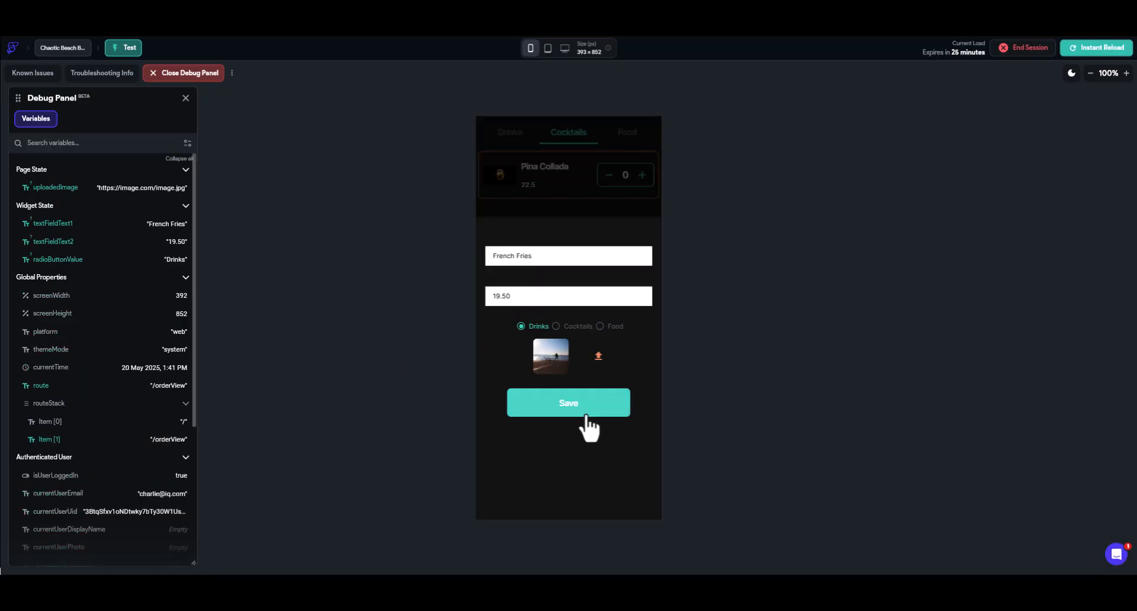
click(580, 415)
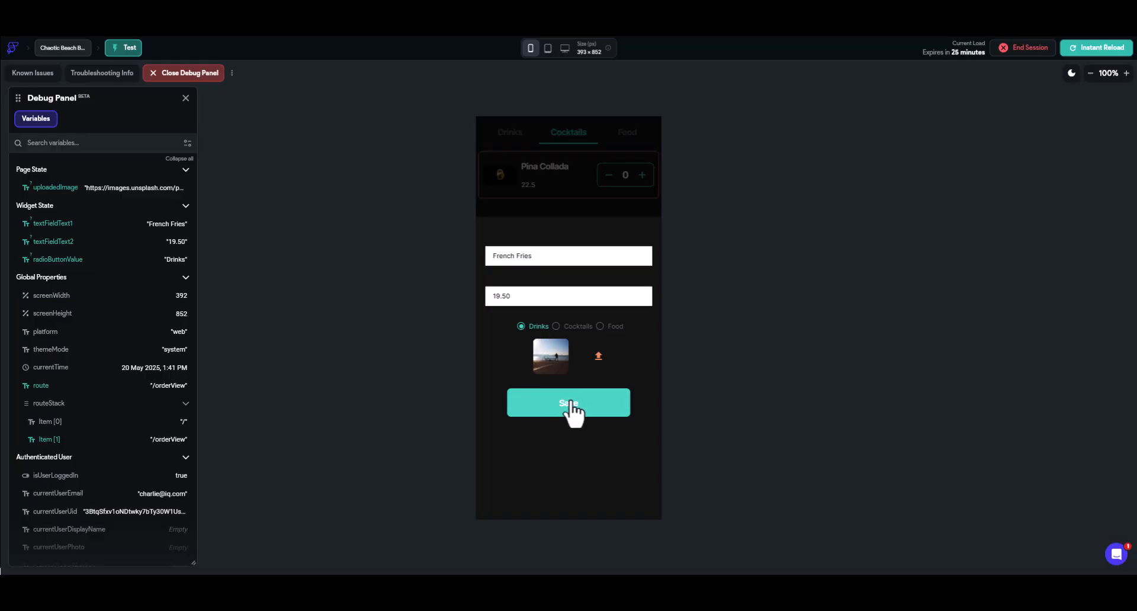
click(600, 327)
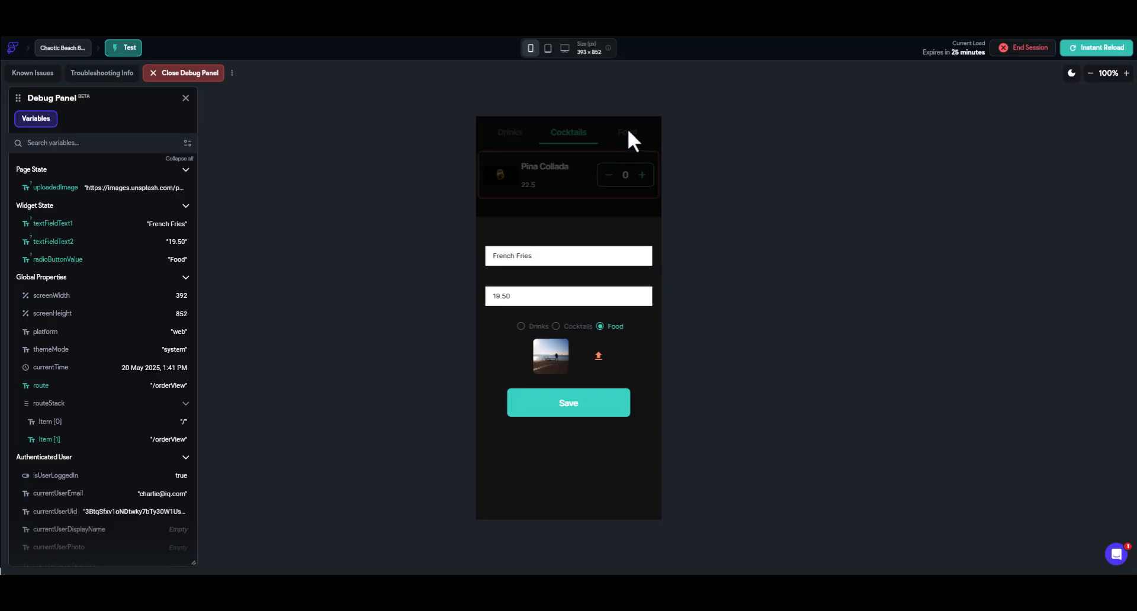
Compare which products the Drinks, Cocktails and Food tabs list in the test session, ending on Drinks.
click(514, 137)
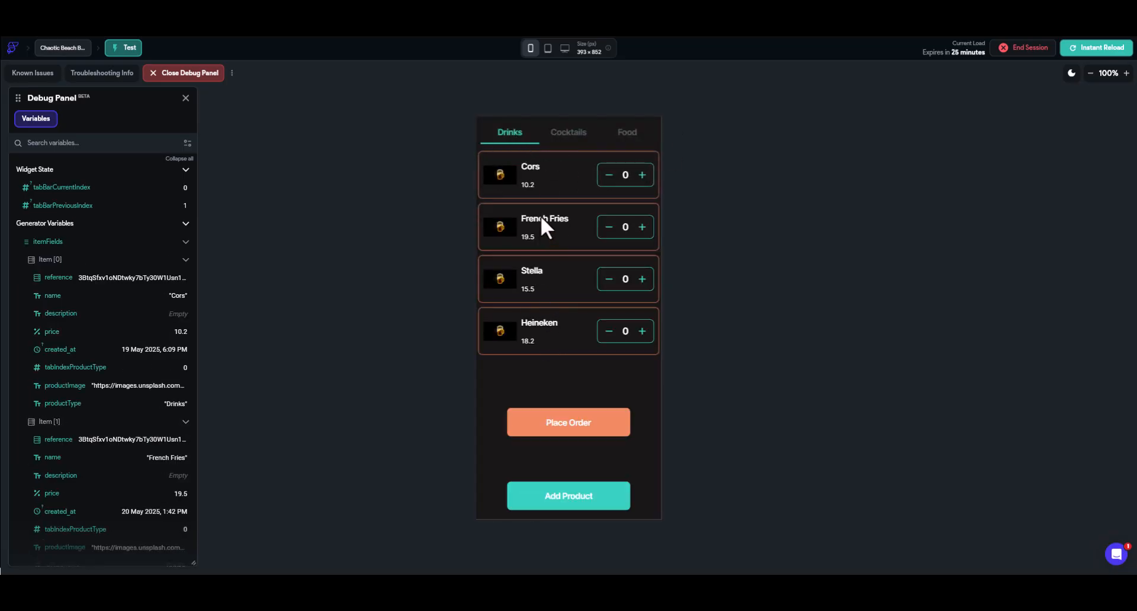
click(630, 137)
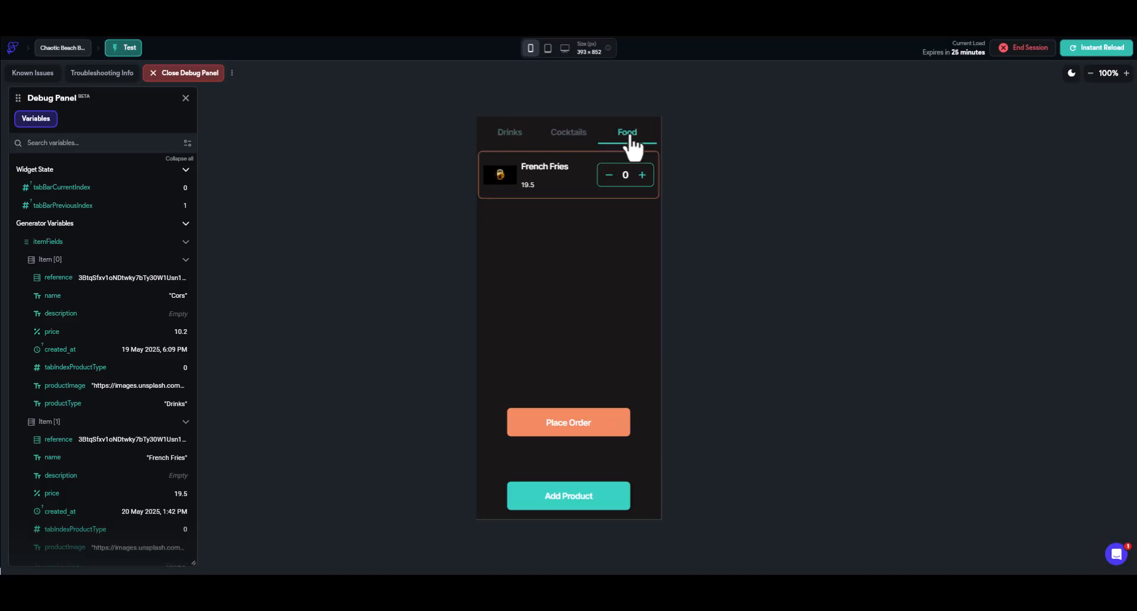
click(510, 138)
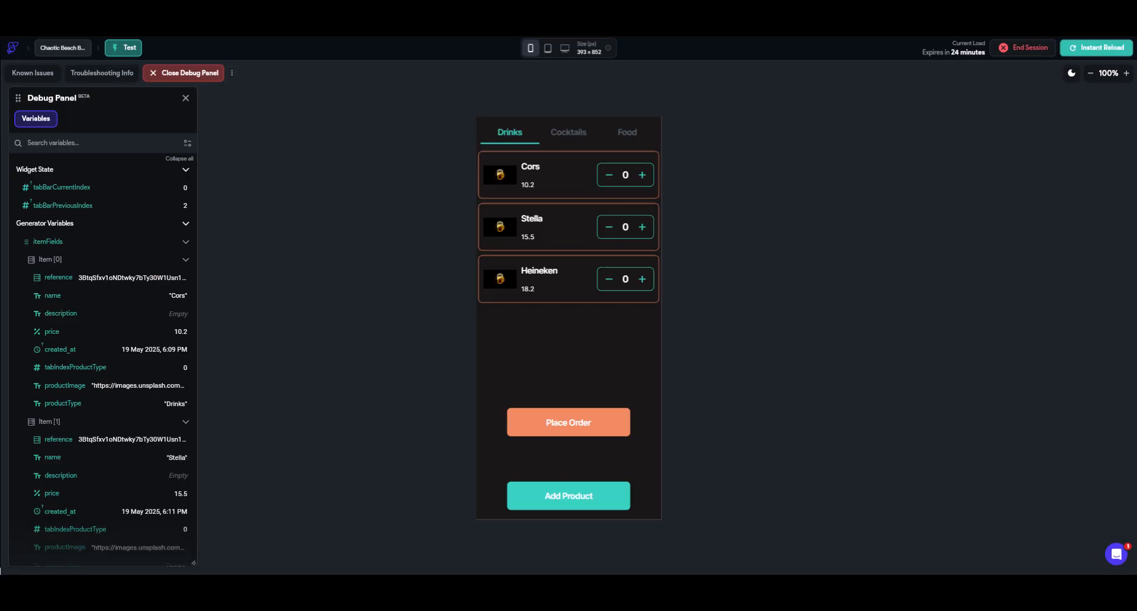
click(577, 136)
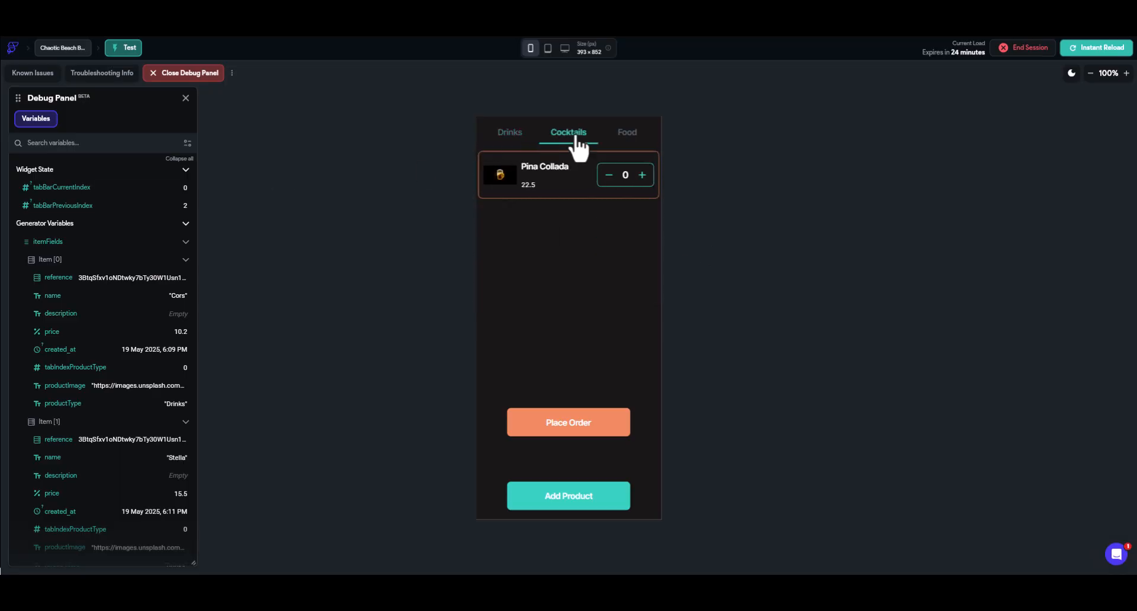
click(630, 141)
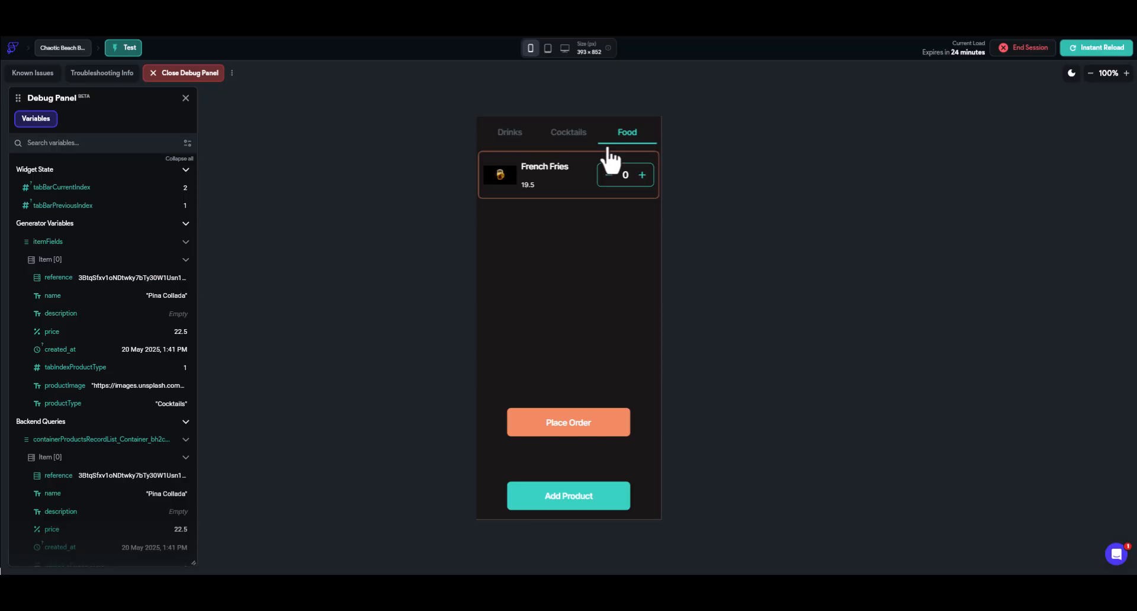
click(520, 141)
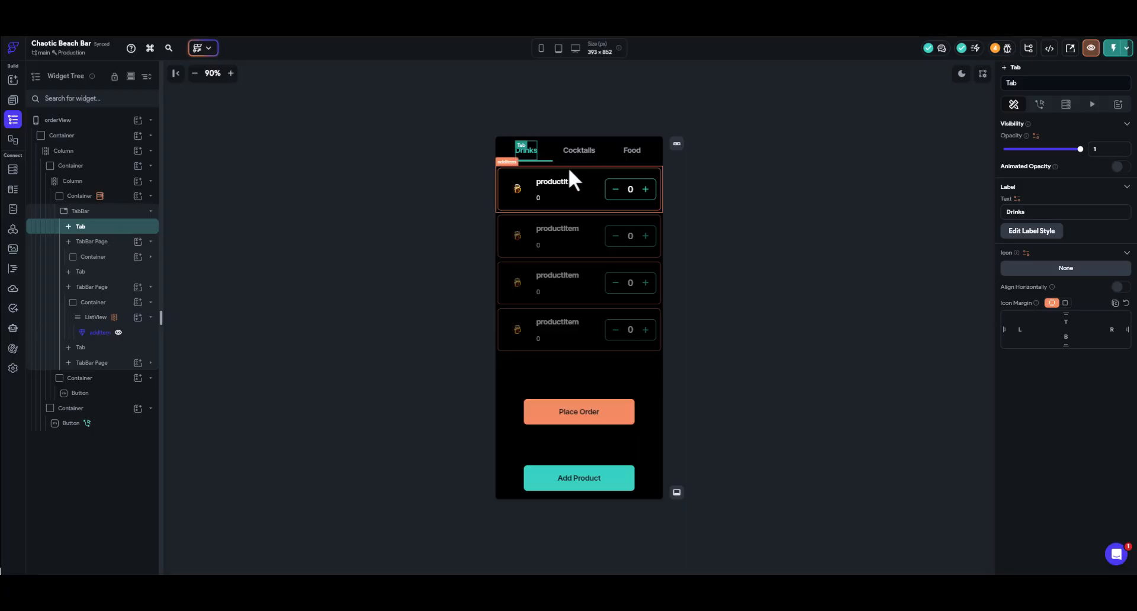
Turn off conditional visibility for the addItem component in the Cocktails tab's ListView on orderView.
click(574, 152)
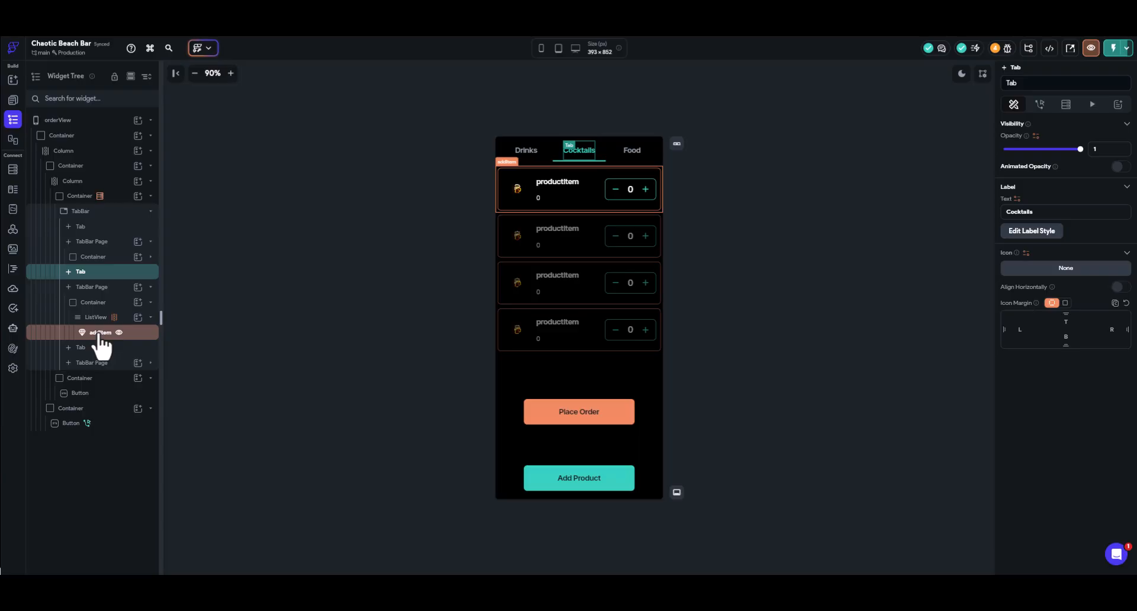
click(137, 334)
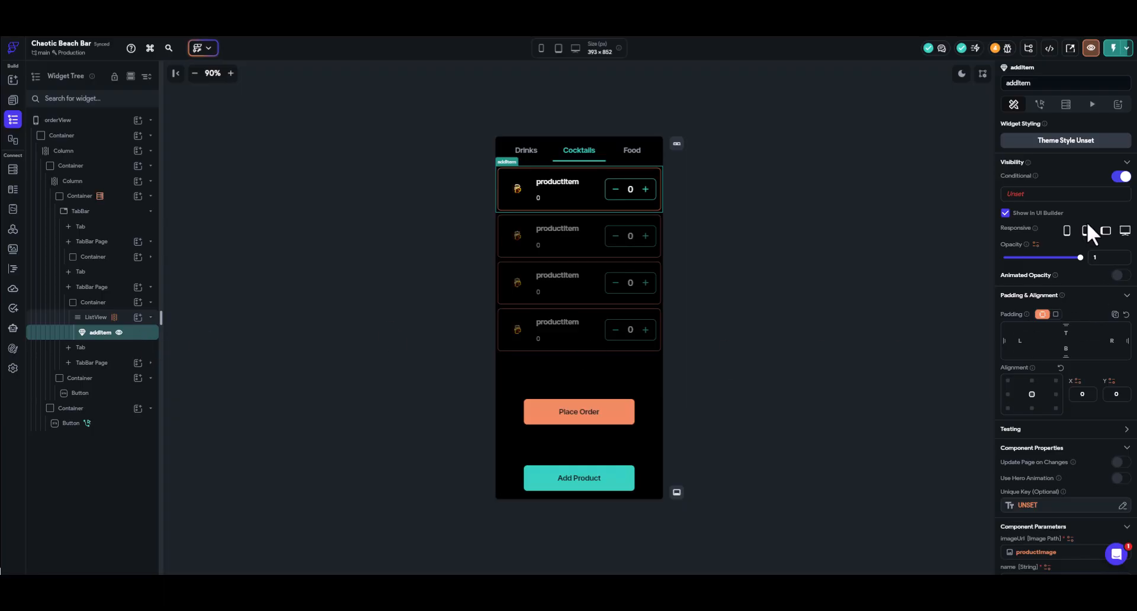
click(1120, 178)
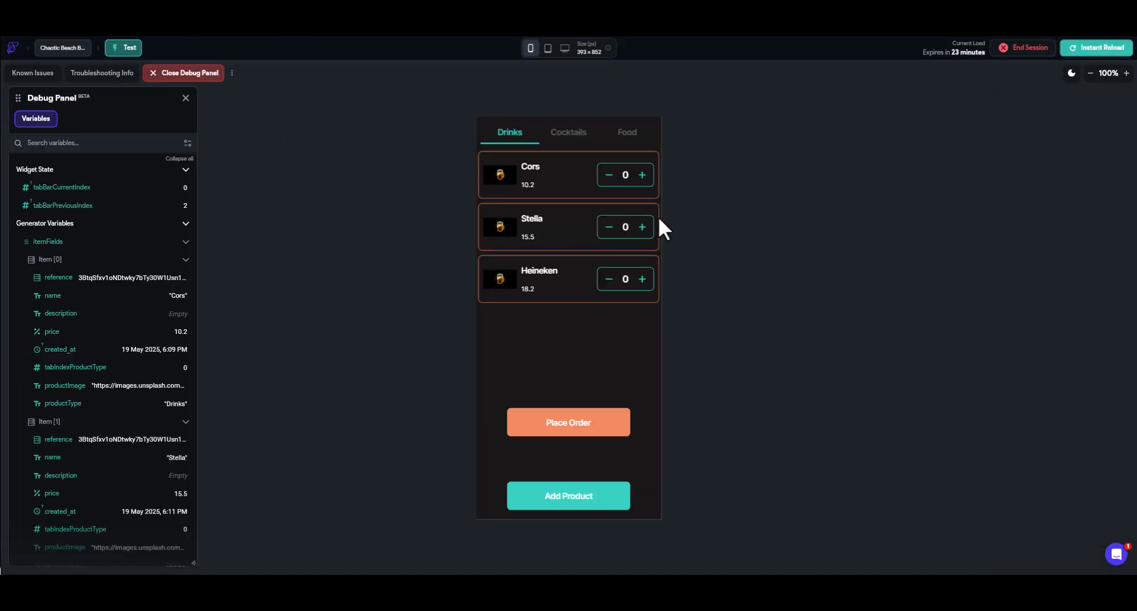
In the test session, increase the first drink's count and set the Pina Collada count to 1, returning to Drinks.
click(645, 182)
click(644, 182)
click(572, 138)
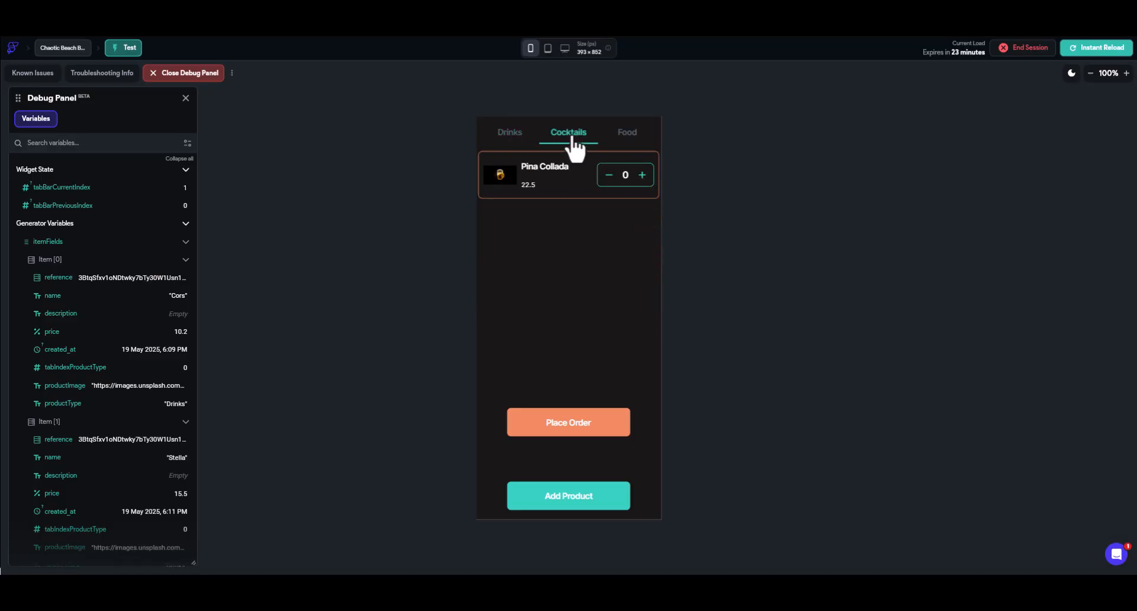
click(644, 176)
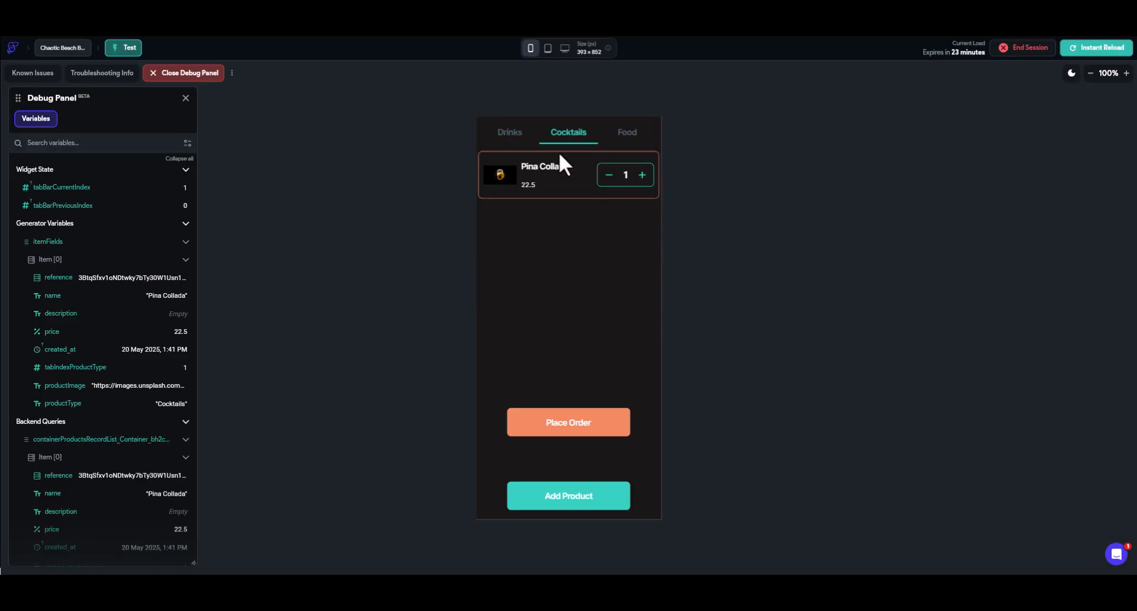
click(513, 138)
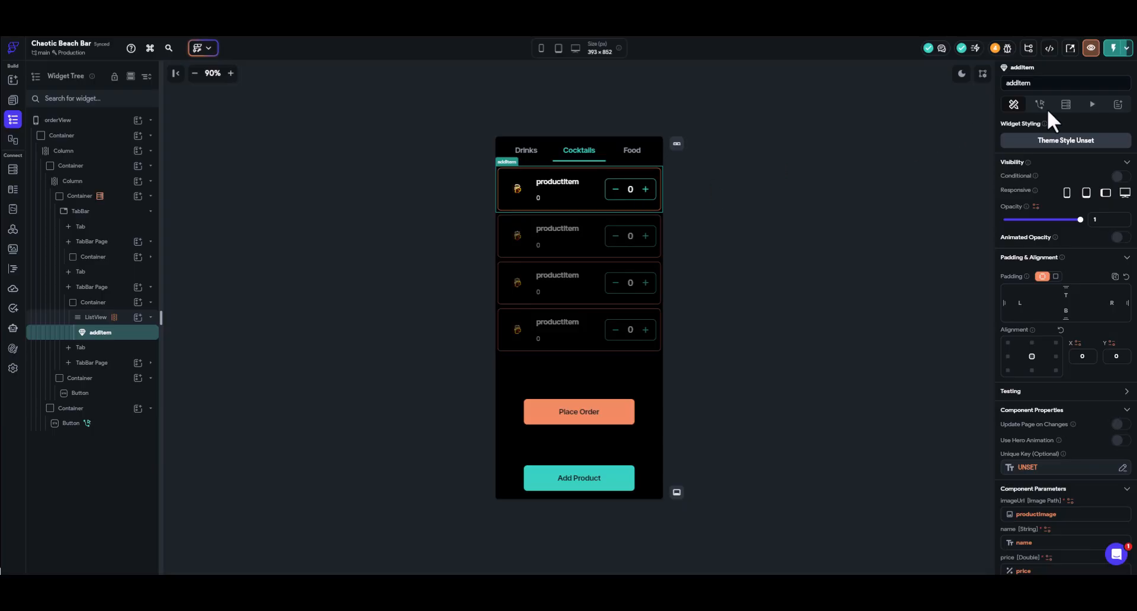
Open the addItem component and examine the initial count property of its CountController.
click(1022, 69)
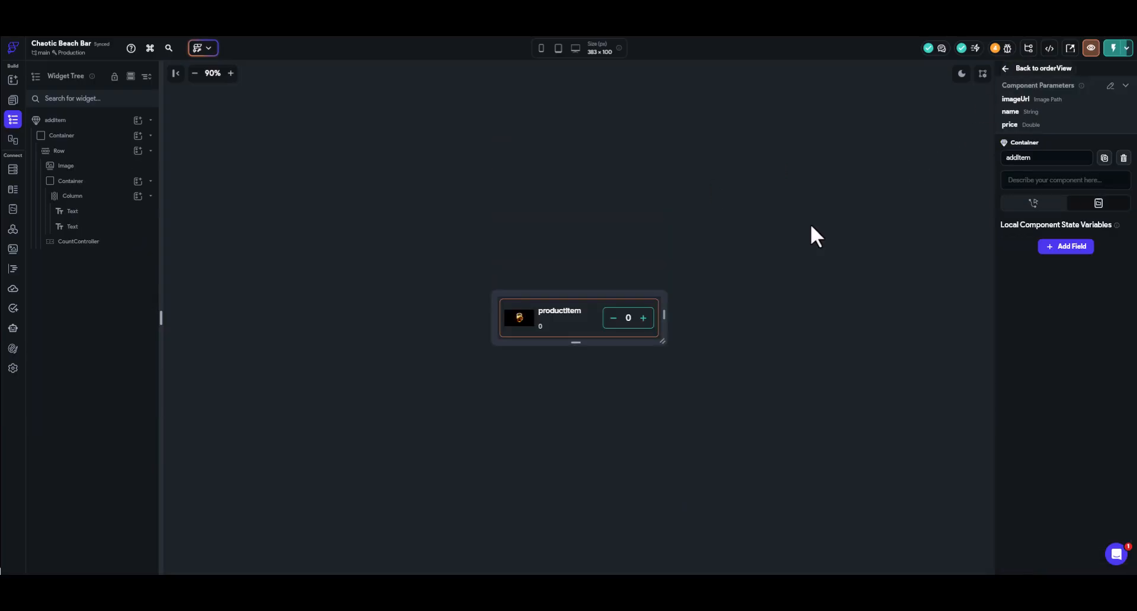
click(640, 318)
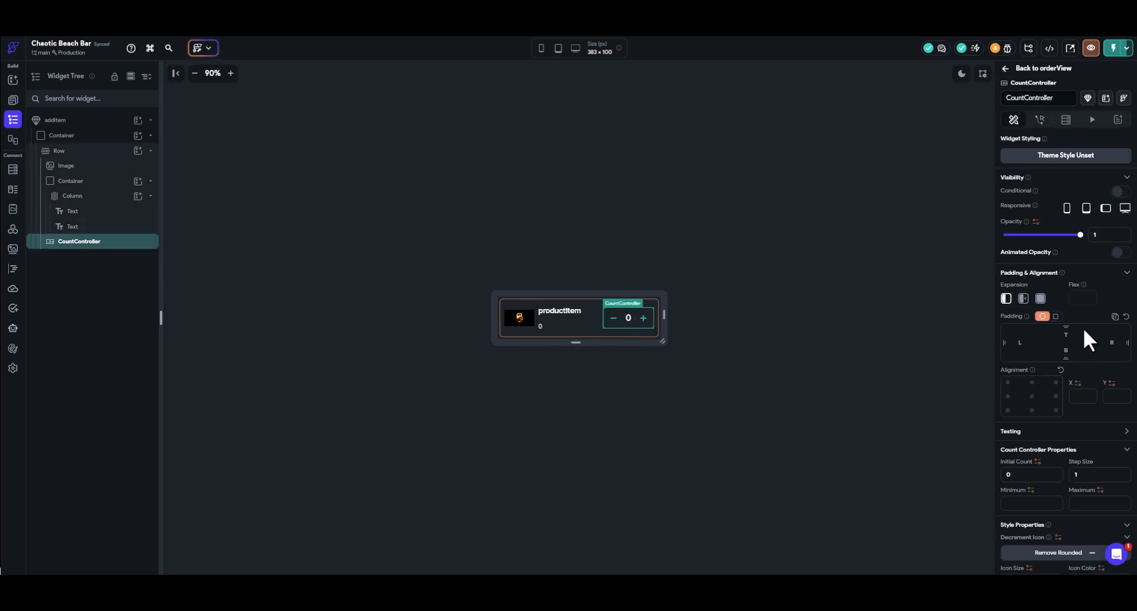
scroll(1075, 330, down, 4)
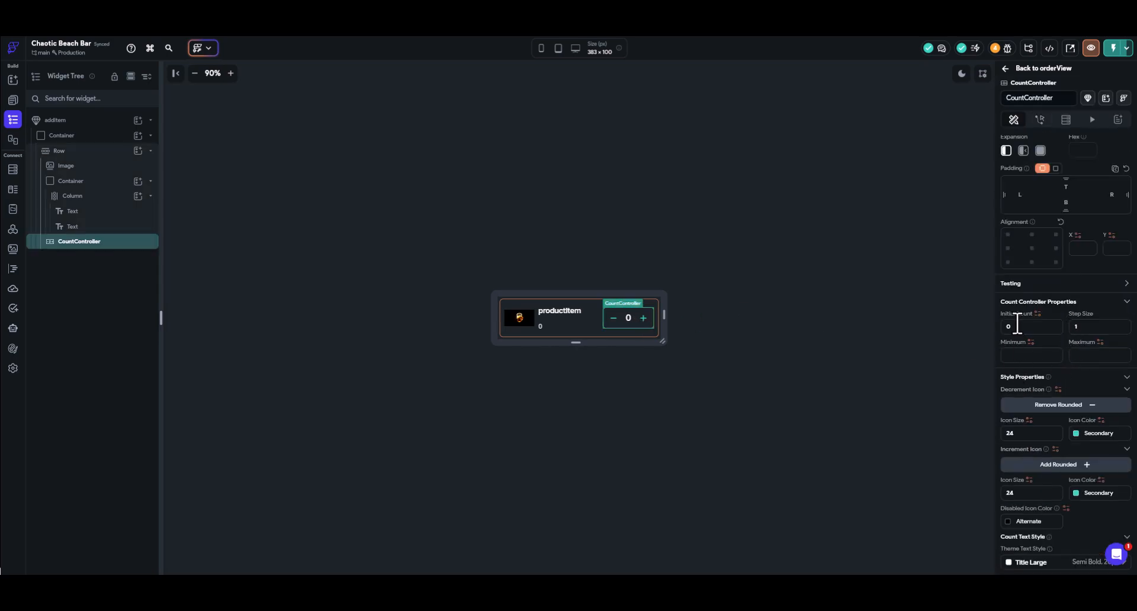
click(1031, 326)
text(0)
Check the project's App State variables, and return from the addItem component to the orderView page's root Container.
click(13, 210)
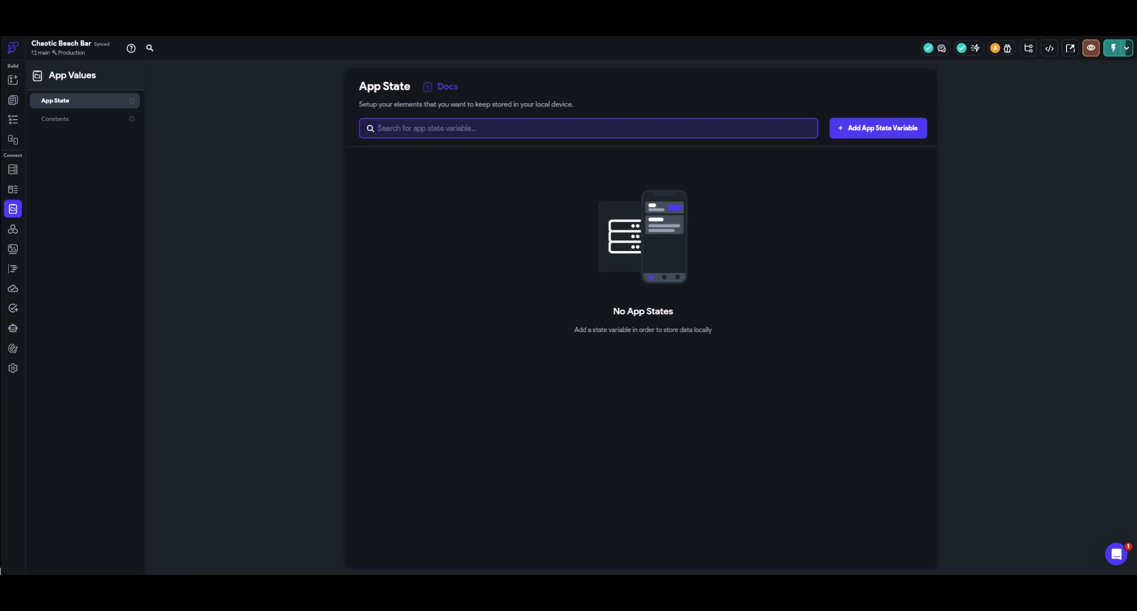
click(13, 120)
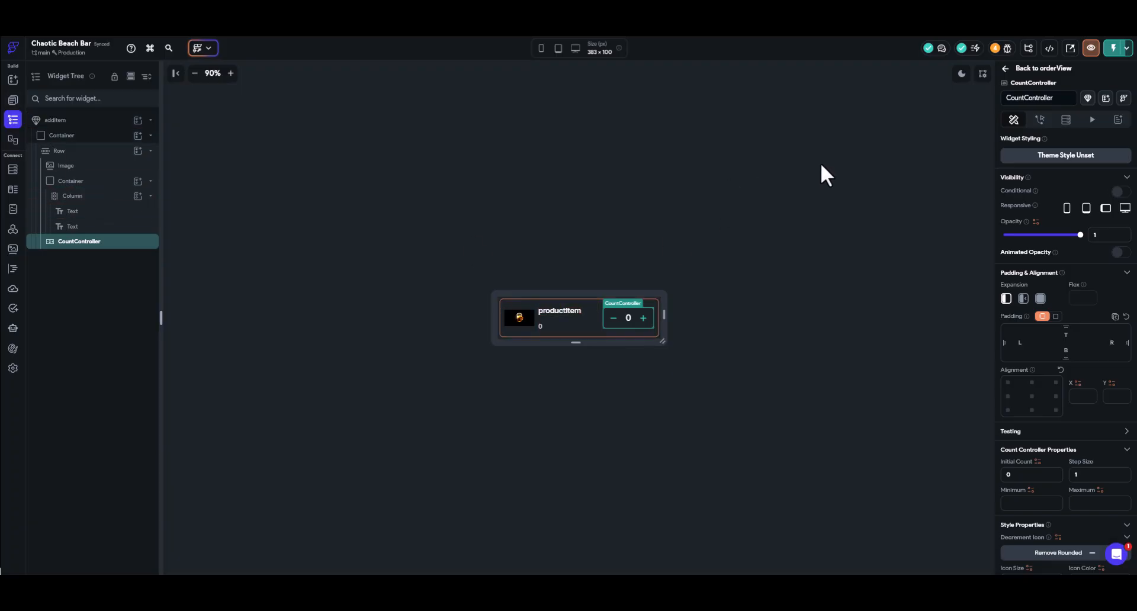
click(1040, 69)
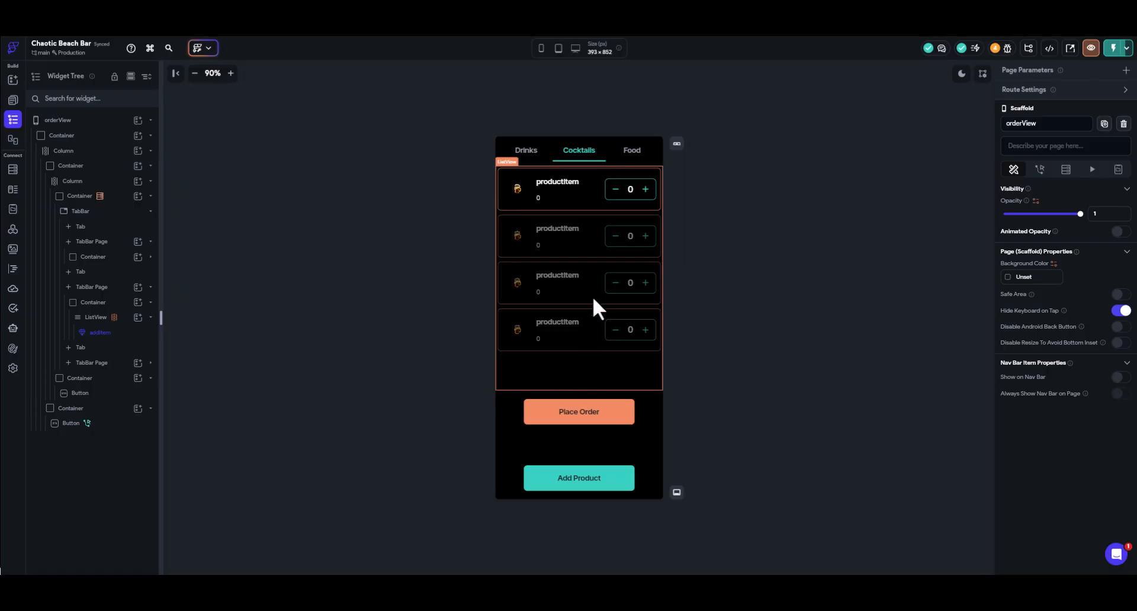
click(580, 375)
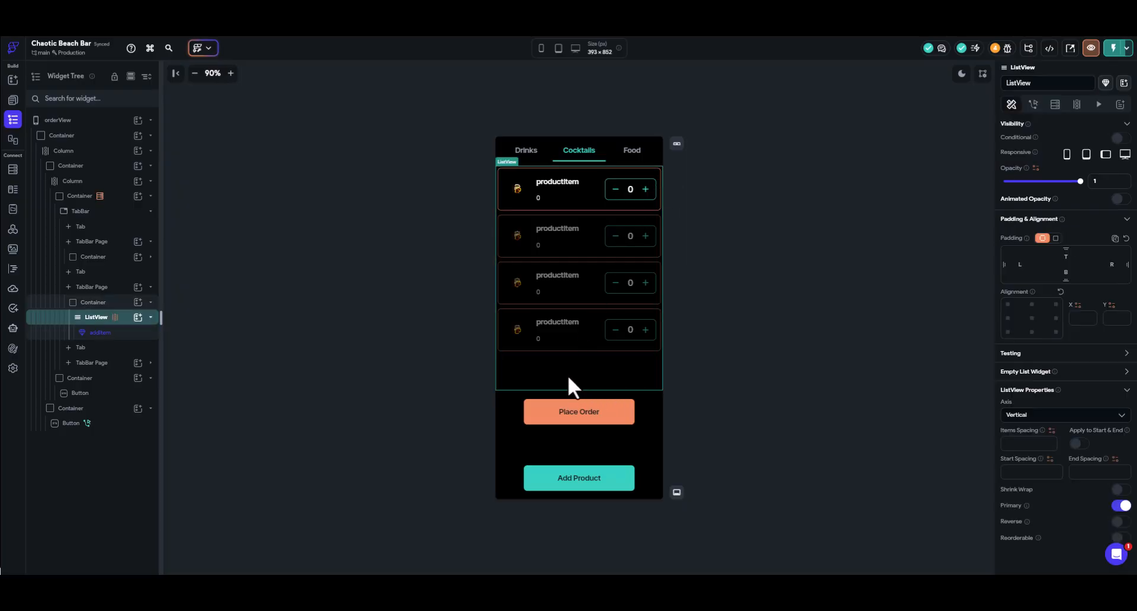
click(89, 136)
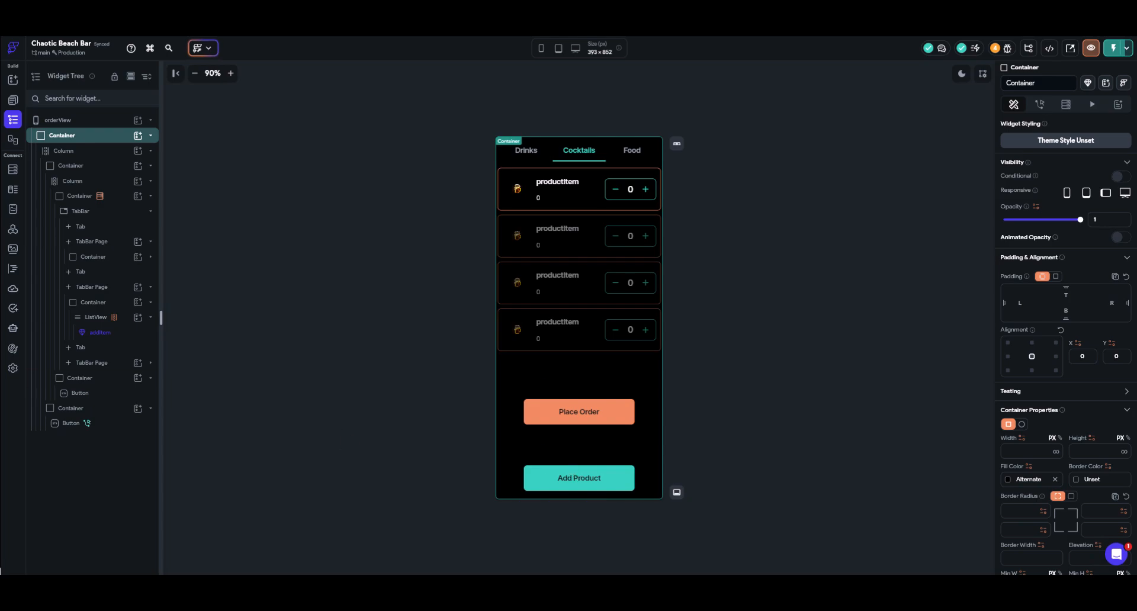
Create a non-persisted app state variable named currentOrderLineItems as a list of the tableOrder data type.
click(12, 209)
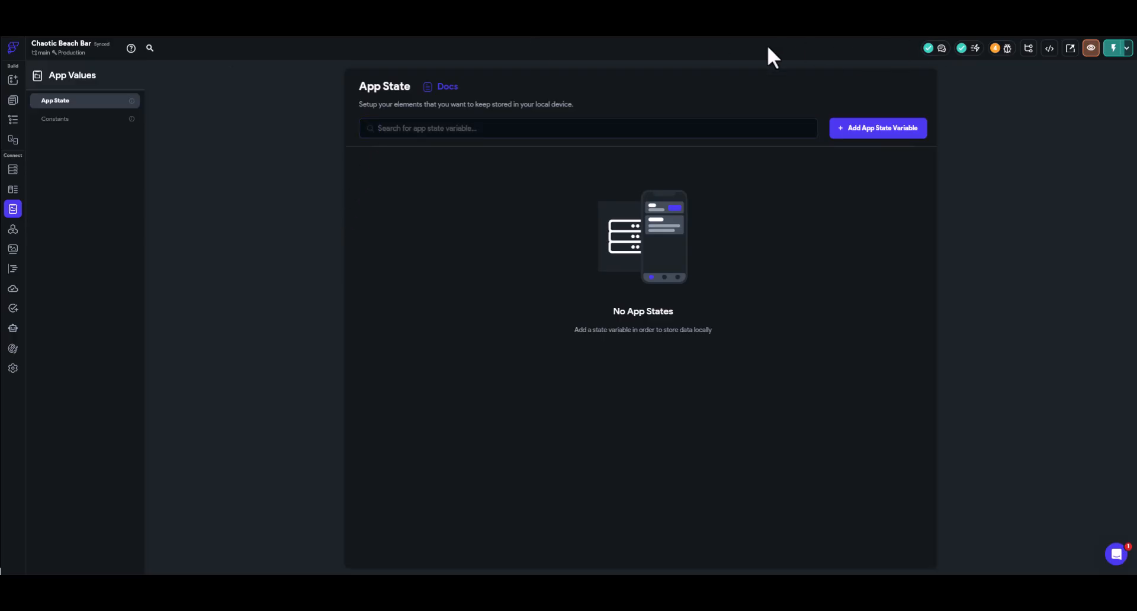
click(886, 126)
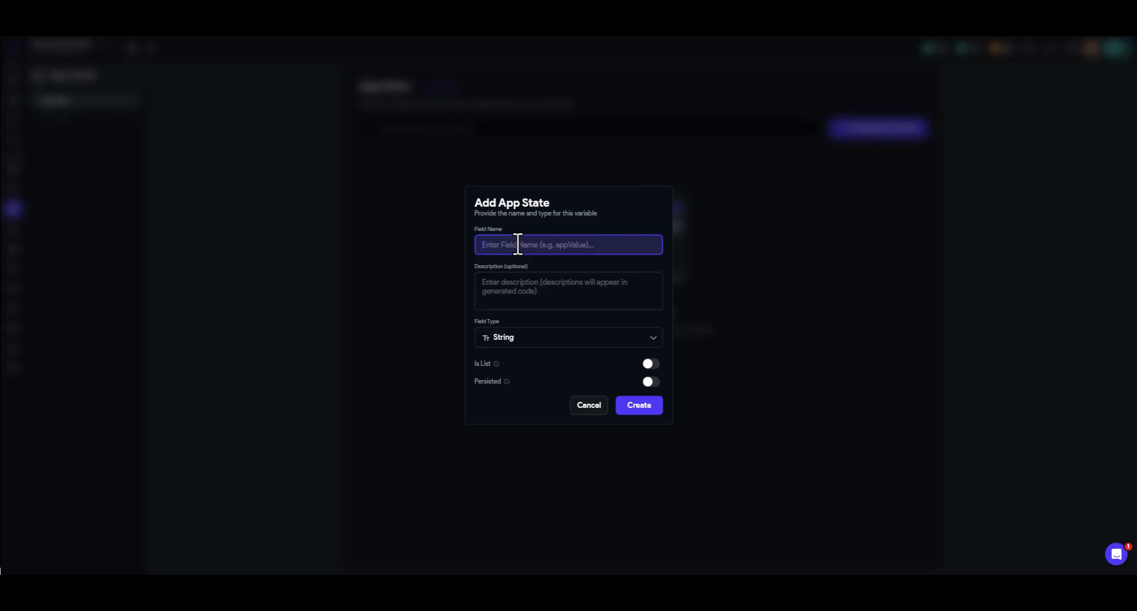
text(currentOrderLineItems)
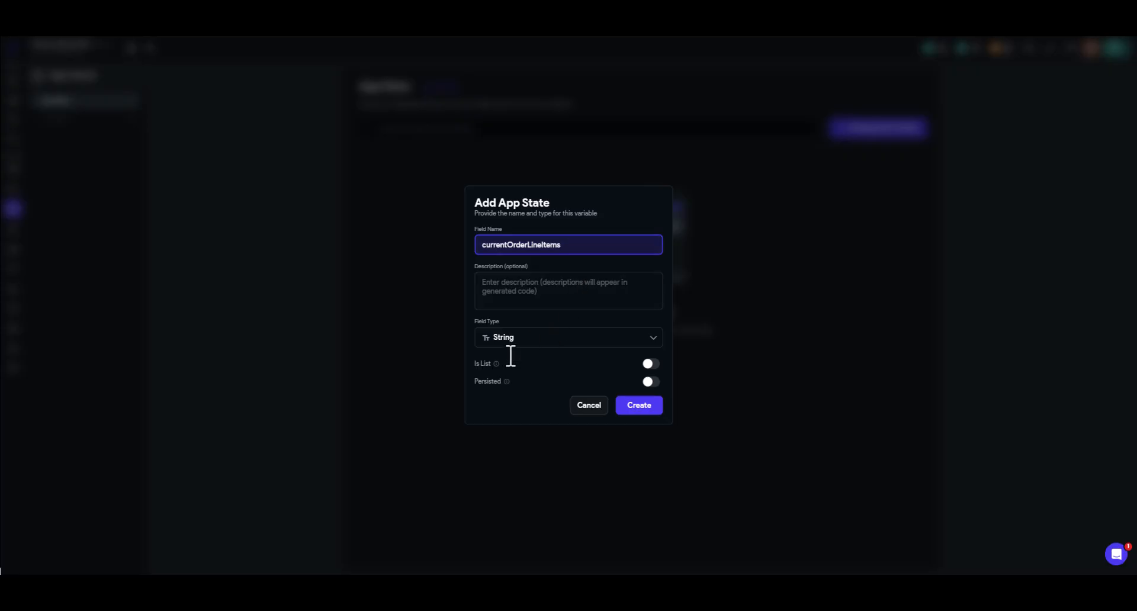
click(508, 337)
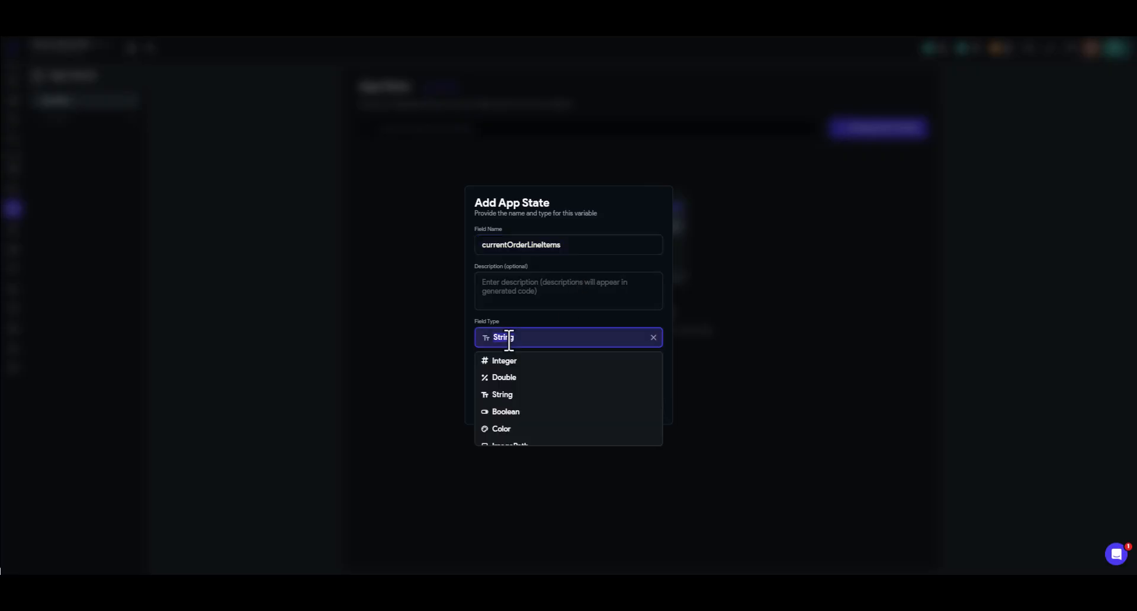
scroll(527, 398, down, 5)
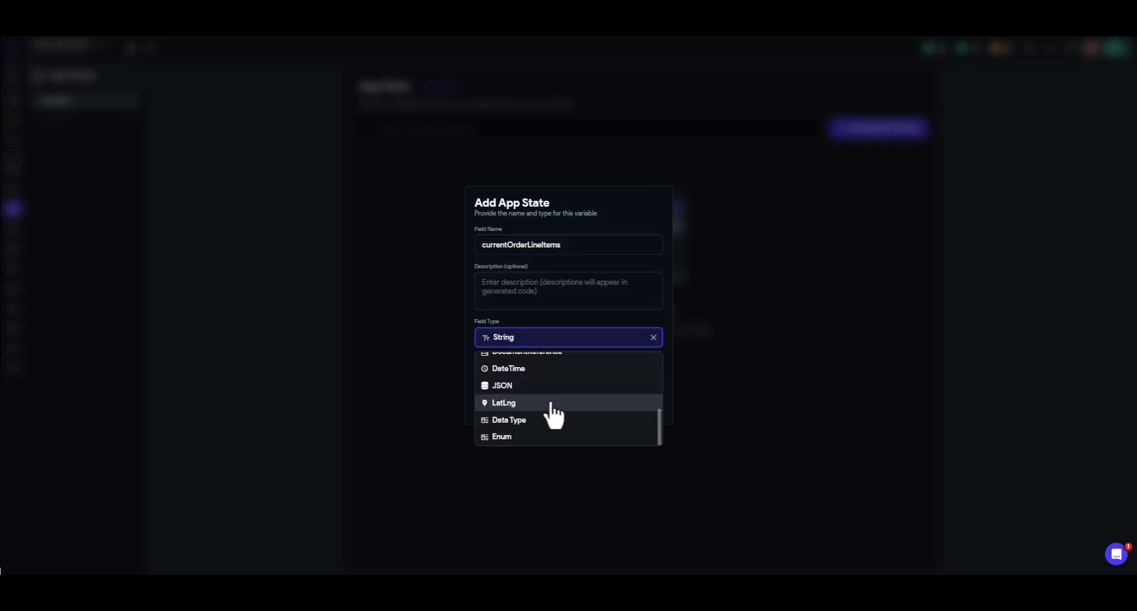
click(511, 420)
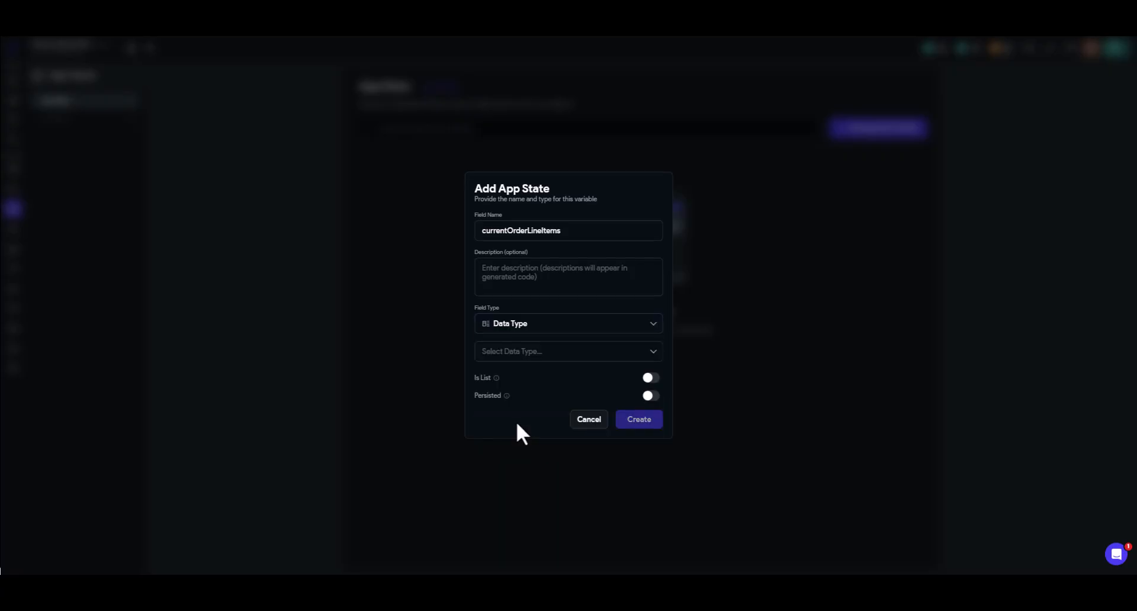
click(539, 352)
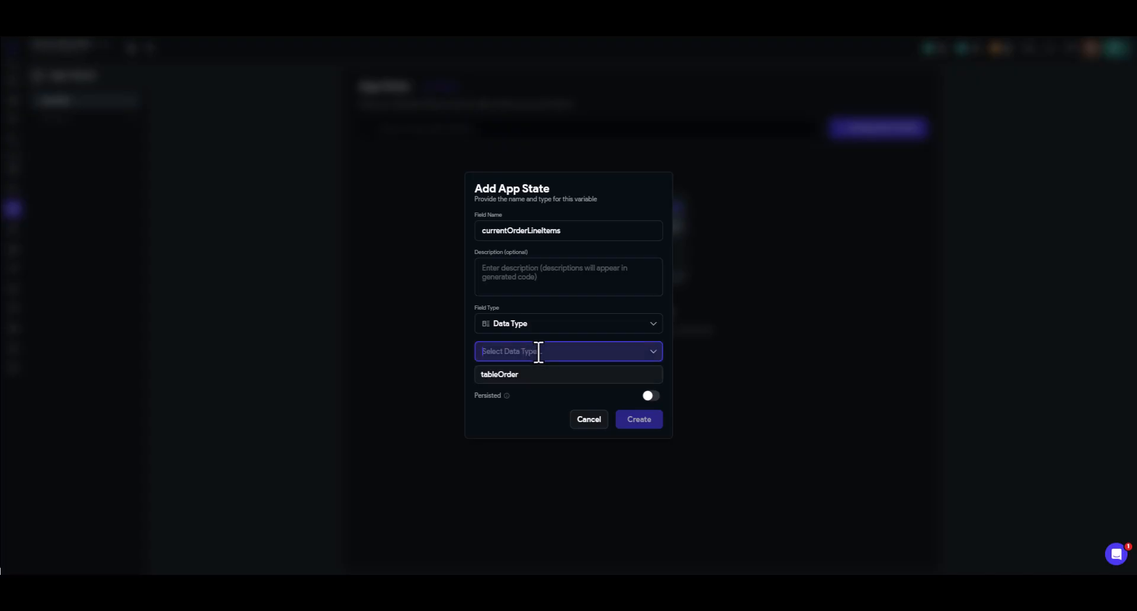
click(516, 375)
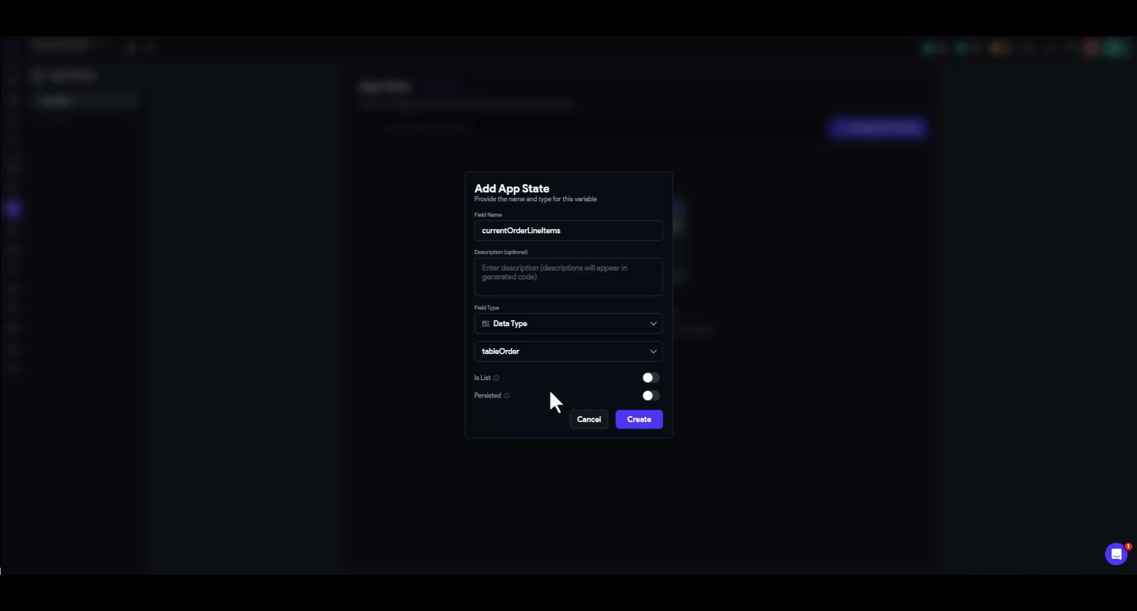
click(651, 378)
click(639, 419)
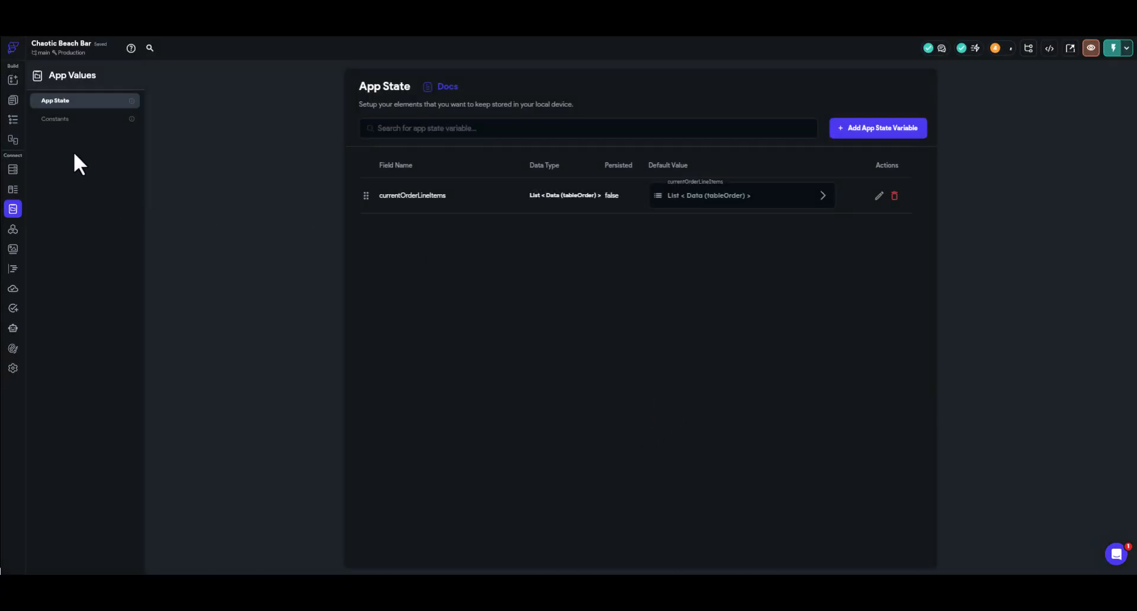
Return to orderView, open the addItem component from the Cocktails list, and open its CountController's initial count for editing.
click(13, 121)
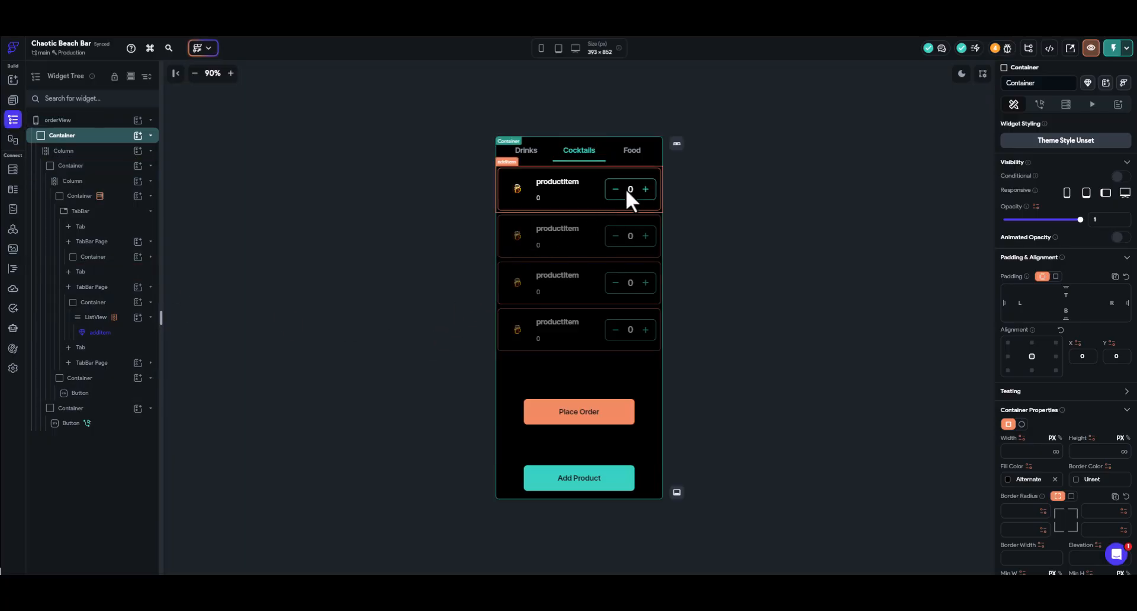
click(578, 187)
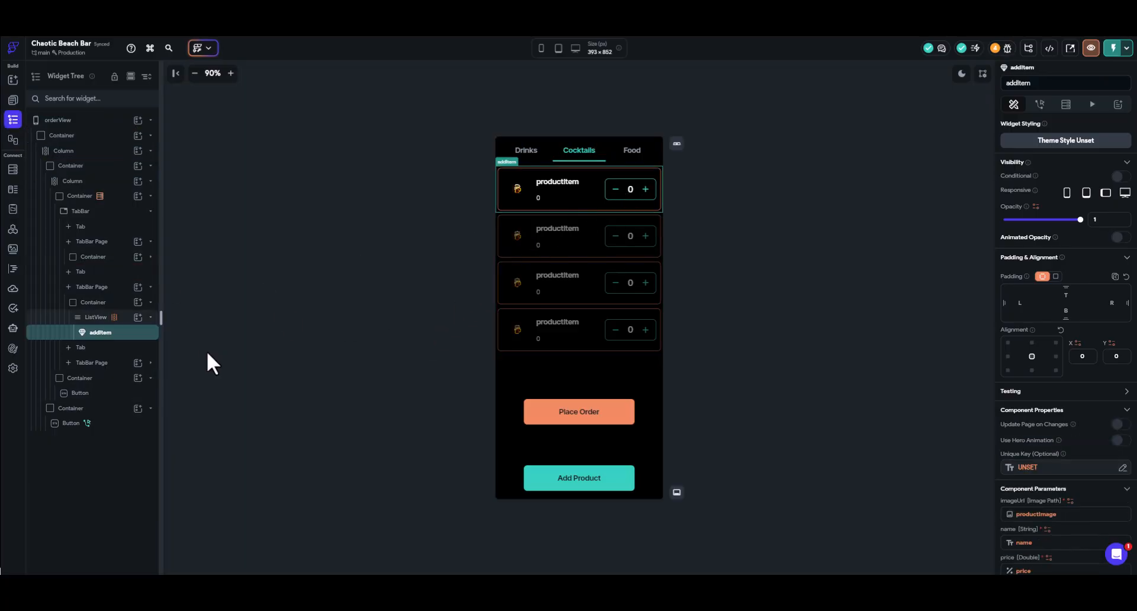
click(1022, 68)
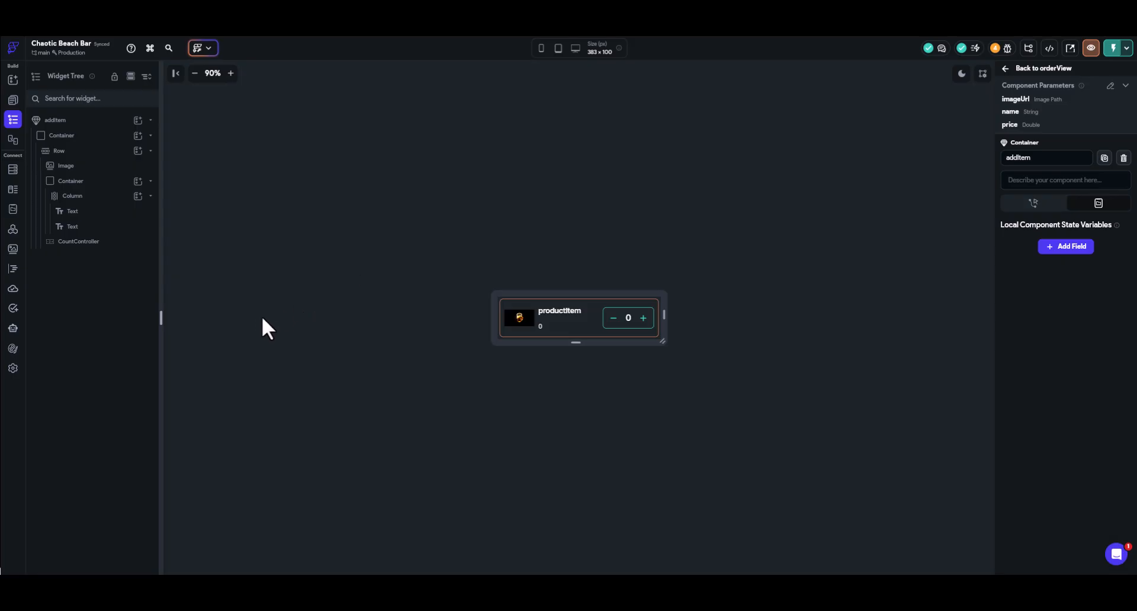
click(627, 316)
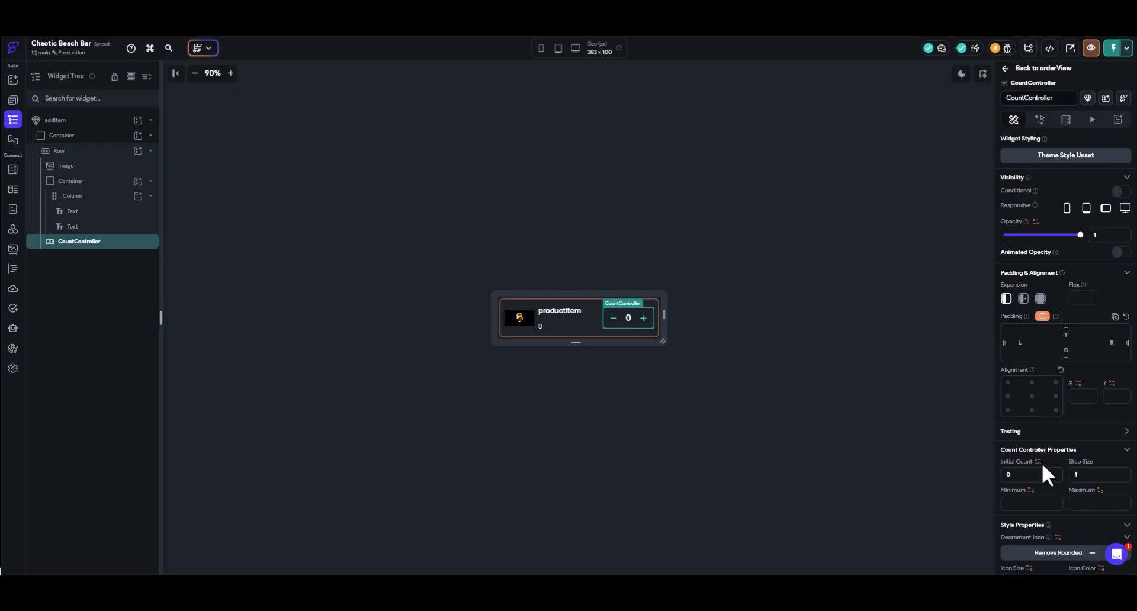
click(1000, 475)
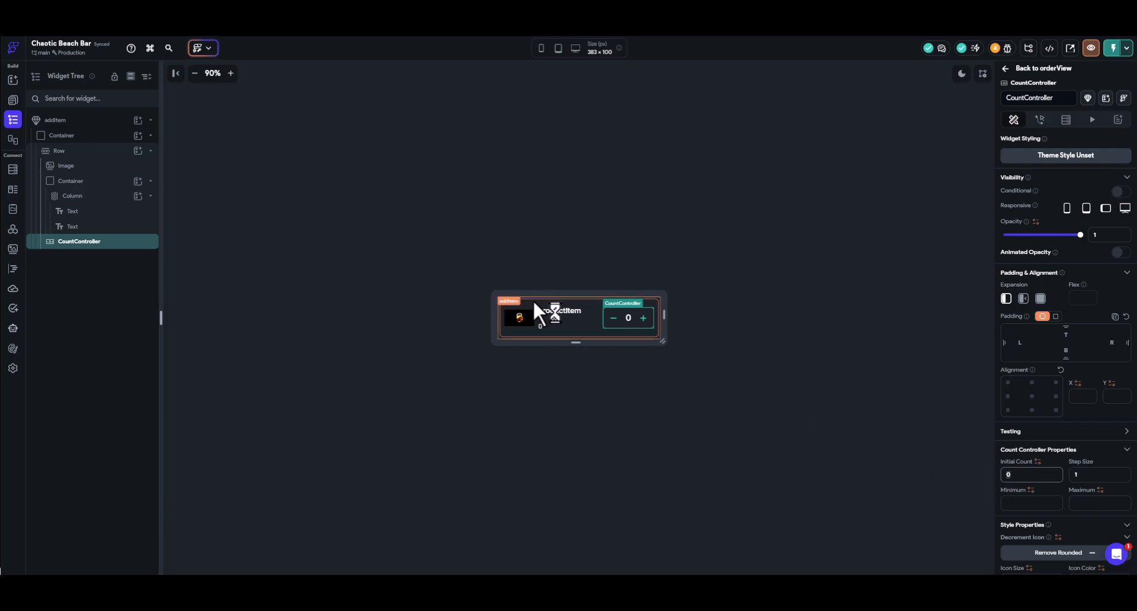